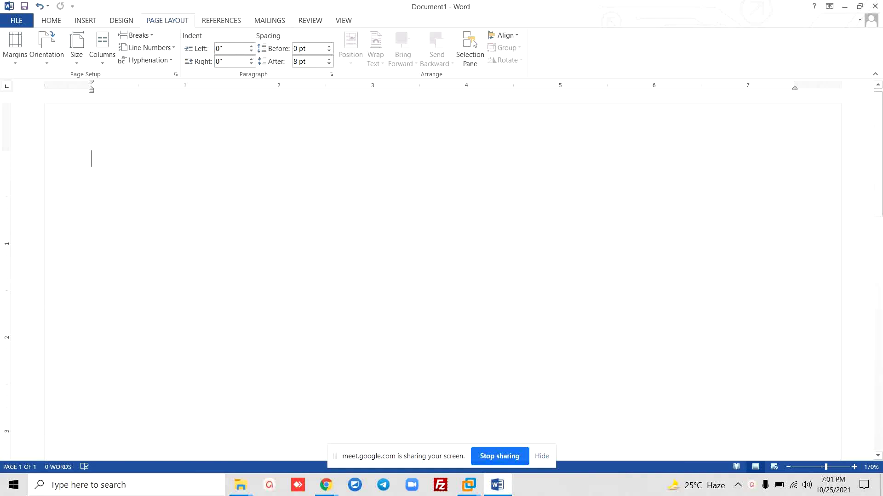
Step: Type the lines 'RHCE training', 'My intro' and the trainer's name, each on its own line
{"action": "type", "text": "RHC"}
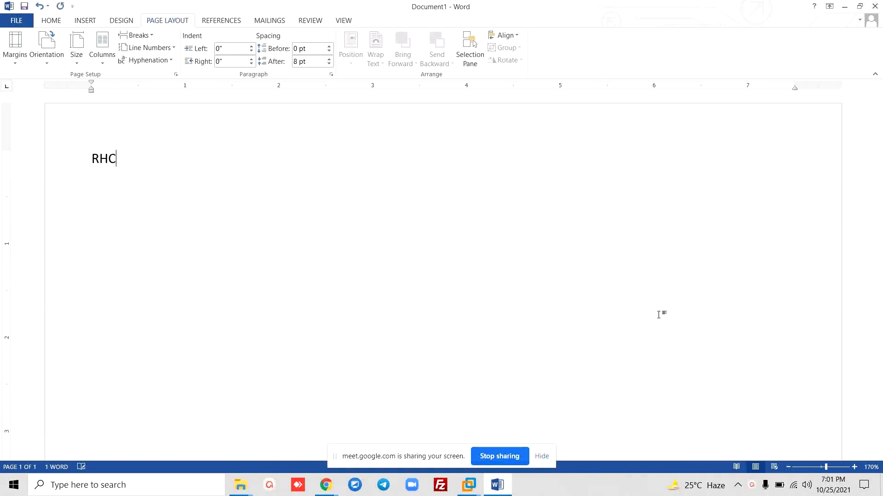
{"action": "type", "text": "E tra"}
{"action": "type", "text": "ining"}
{"action": "key", "text": "Return"}
{"action": "type", "text": "My in"}
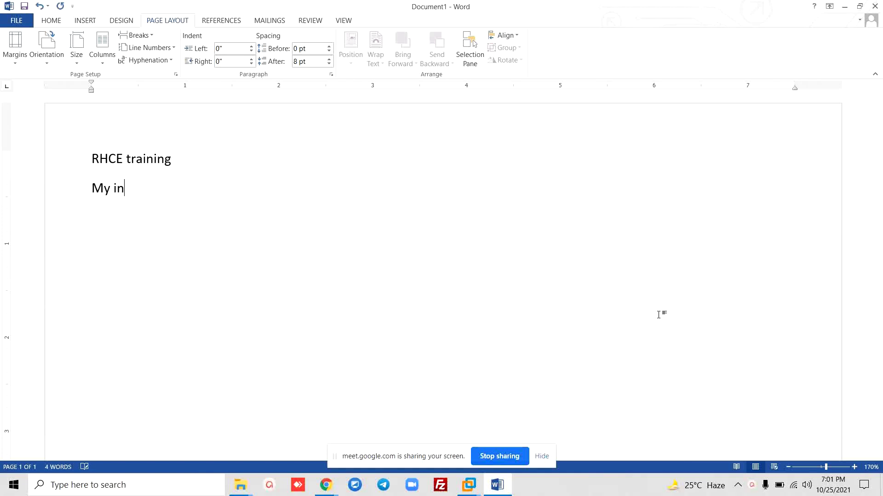
{"action": "type", "text": "tro"}
{"action": "key", "text": "Return"}
{"action": "type", "text": "shob"}
{"action": "type", "text": "hit ra"}
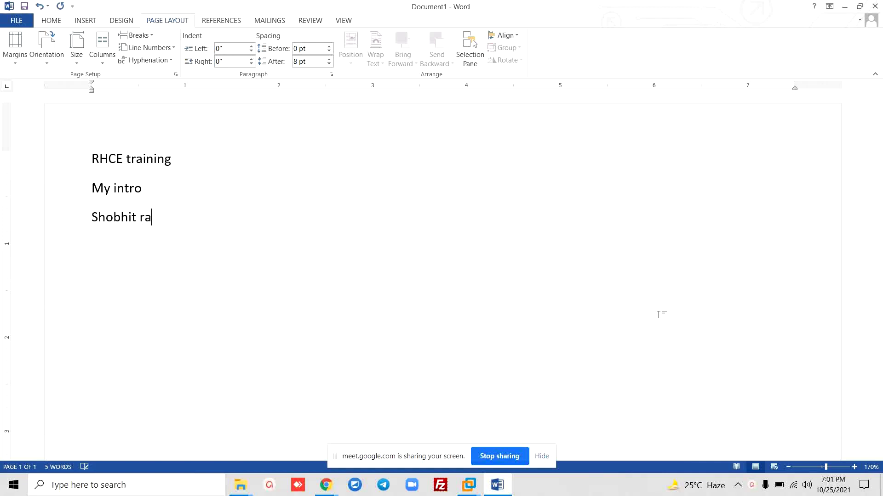
{"action": "type", "text": "thore"}
Step: Admit the waiting participant to the video call, then return to the notes and start a new line
{"action": "left_click", "coordinate": [327, 485]}
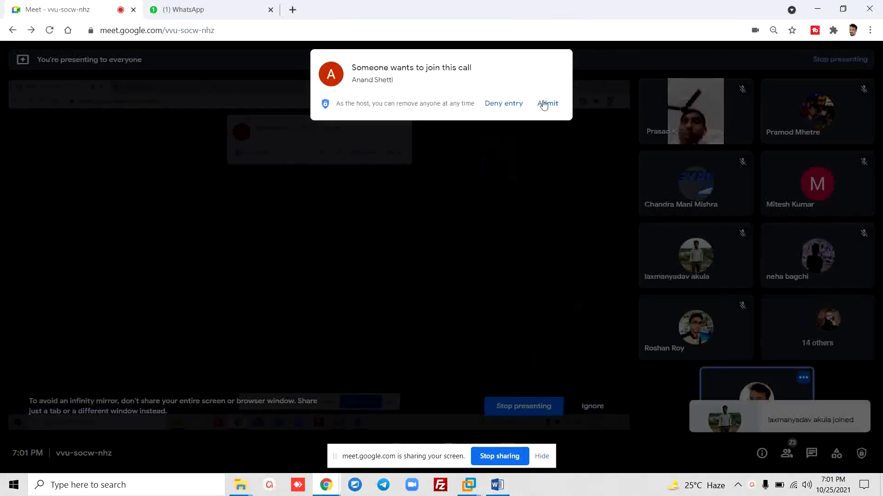
{"action": "left_click", "coordinate": [546, 103]}
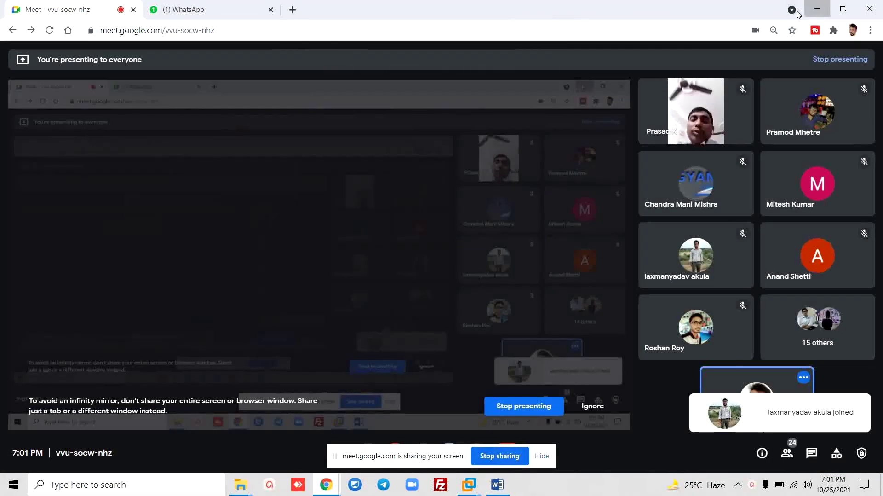
{"action": "left_click", "coordinate": [818, 9]}
{"action": "key", "text": "Return"}
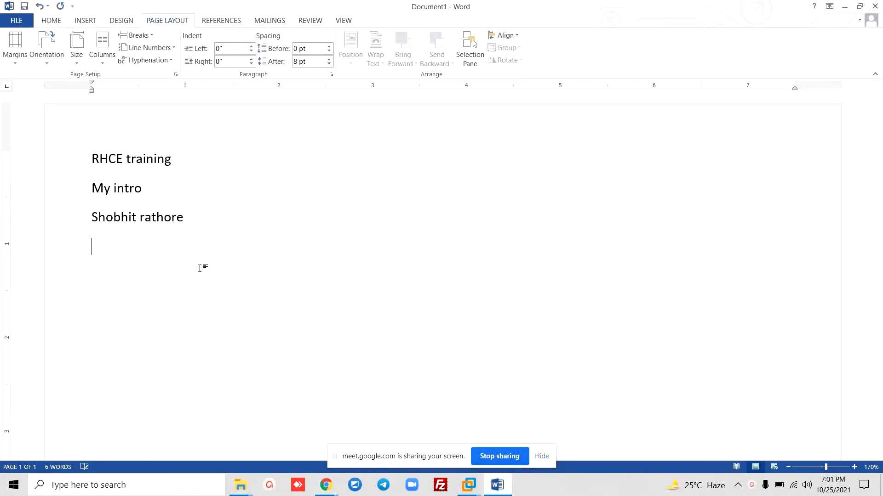
Step: Add the intro lines 'noida', 'MBA -IT' and '15 year experince'
{"action": "type", "text": "no"}
{"action": "type", "text": "ida"}
{"action": "key", "text": "Return"}
{"action": "type", "text": "MBA -"}
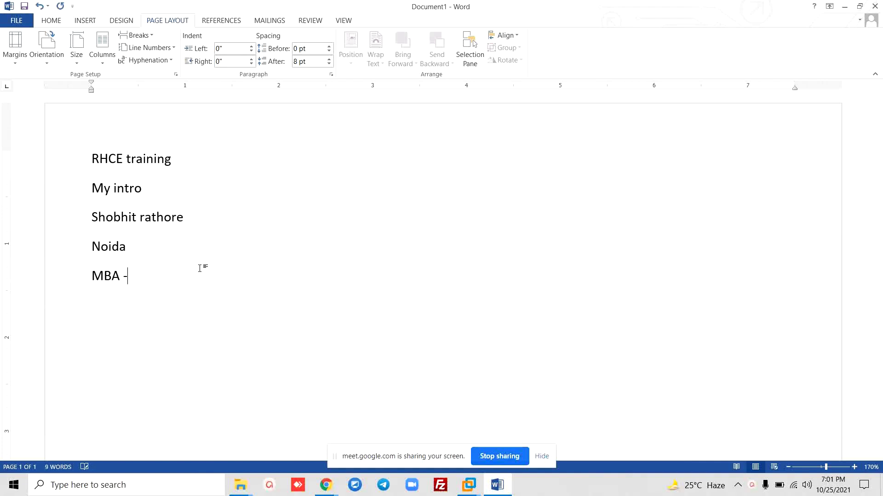
{"action": "type", "text": "IT"}
{"action": "key", "text": "Return"}
{"action": "type", "text": "1"}
{"action": "type", "text": "5 year "}
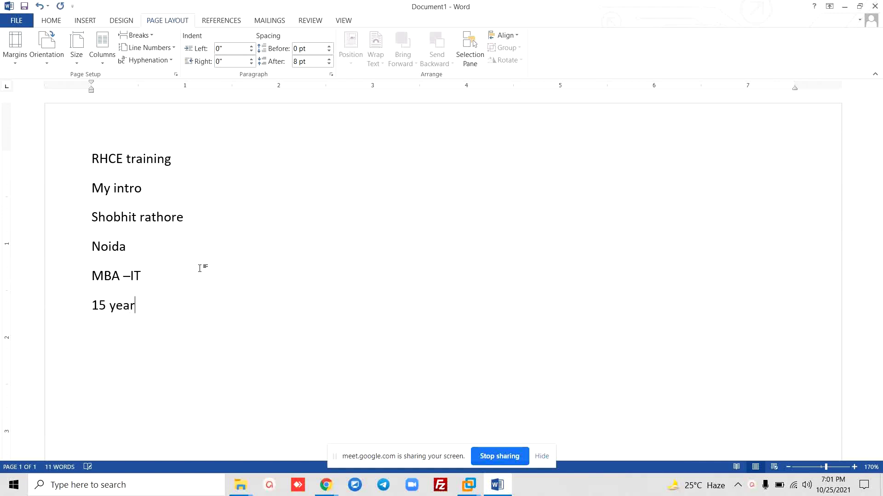
{"action": "type", "text": "expe"}
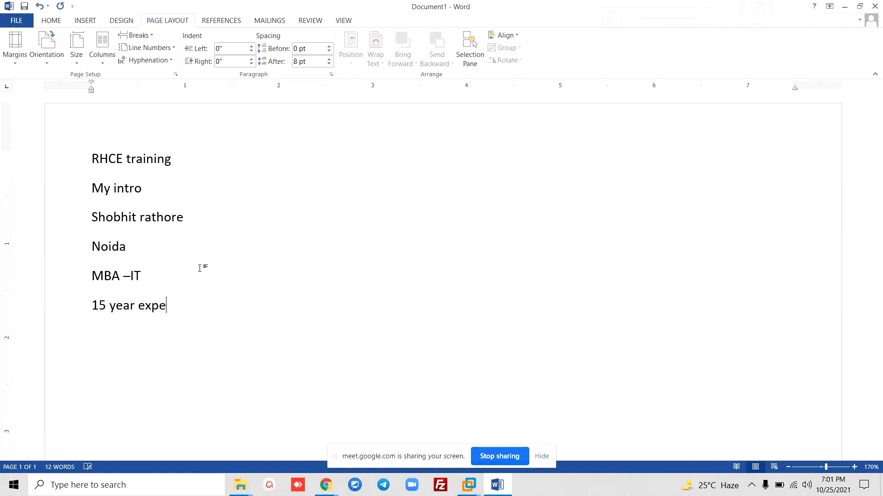
{"action": "type", "text": "rie"}
{"action": "type", "text": "nce"}
{"action": "key", "text": "Return"}
Step: Add '50K student worked = HCL ,Wipro,NIIT ,Jetking ,' and type a row of equals signs below it
{"action": "type", "text": "50"}
{"action": "type", "text": "K stu"}
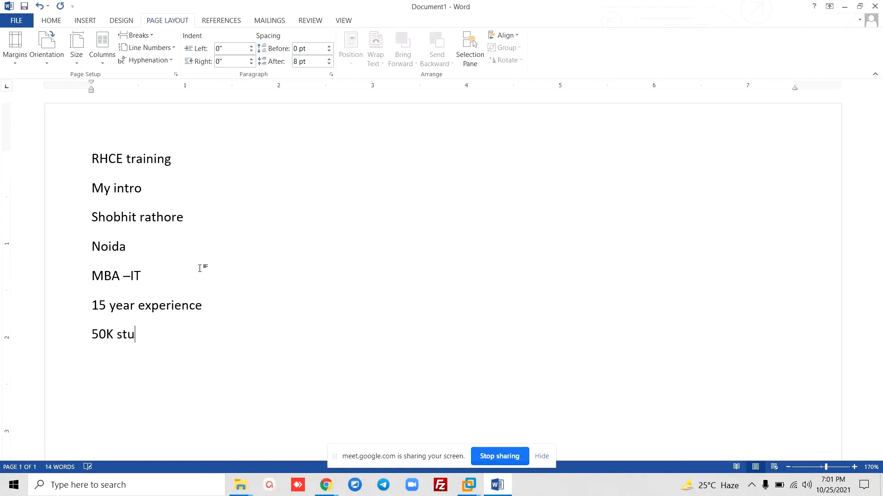
{"action": "type", "text": "dent "}
{"action": "type", "text": "work"}
{"action": "type", "text": "ed = "}
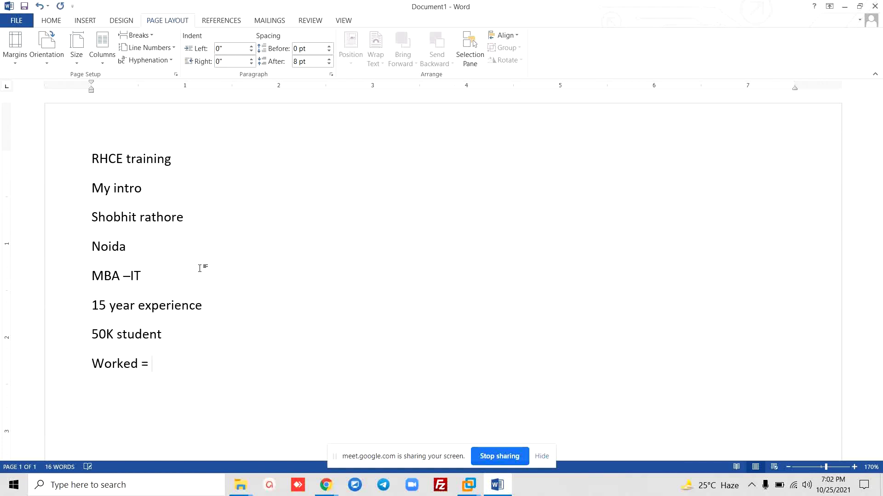
{"action": "type", "text": "HCL ,"}
{"action": "type", "text": "Wipro"}
{"action": "type", "text": ",NIIT "}
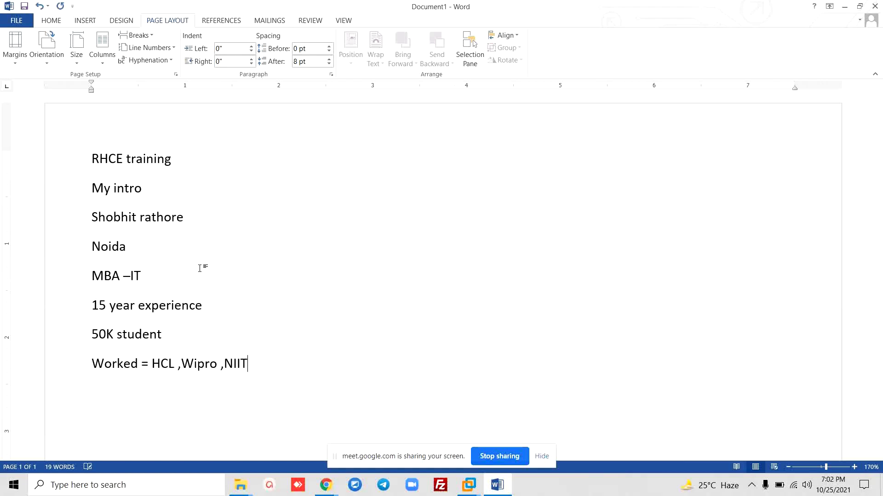
{"action": "type", "text": ",Je"}
{"action": "type", "text": "tking"}
{"action": "type", "text": " ,"}
{"action": "key", "text": "Return"}
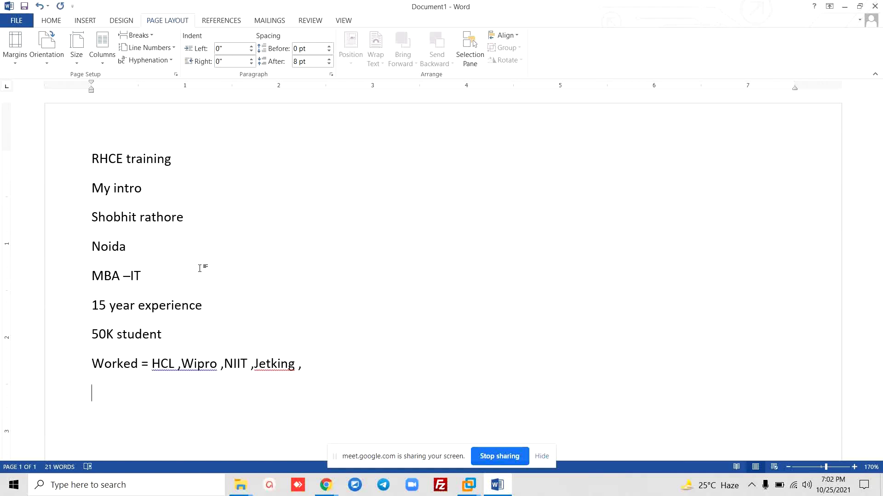
{"action": "type", "text": "=========================================="}
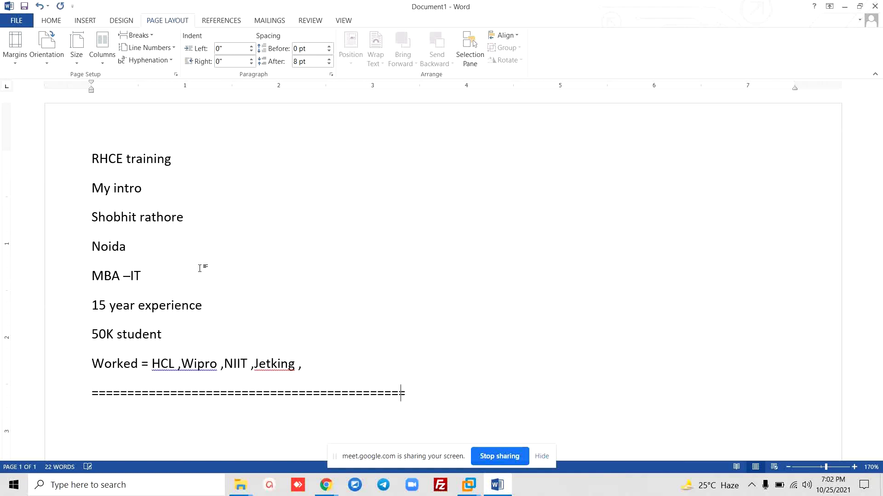
{"action": "type", "text": "============================"}
Step: Turn the equals row into a double divider line and scroll up to review the intro
{"action": "key", "text": "Return"}
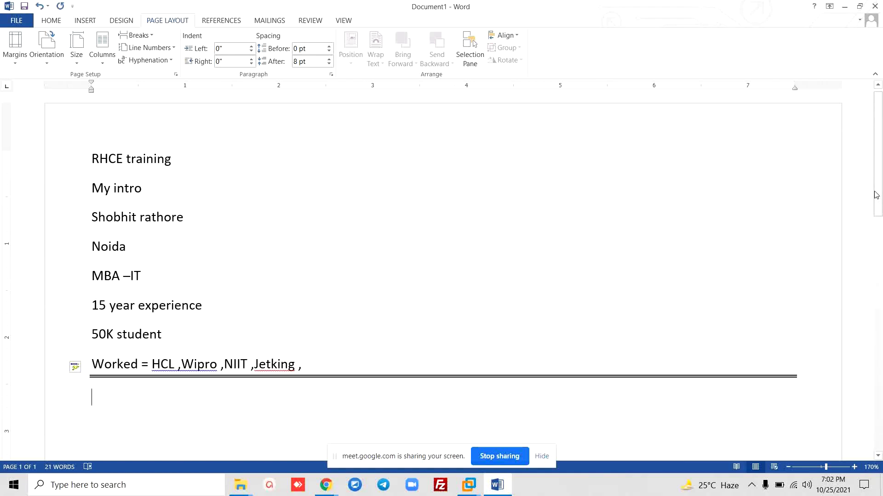
{"action": "left_click_drag", "start_coordinate": [876, 195], "coordinate": [881, 222]}
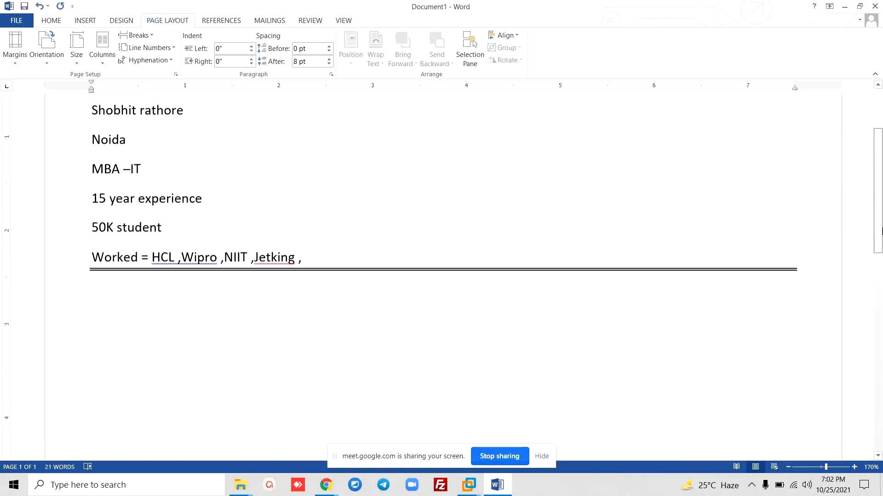
{"action": "scroll", "coordinate": [880, 222], "scroll_direction": "up", "scroll_amount": 2}
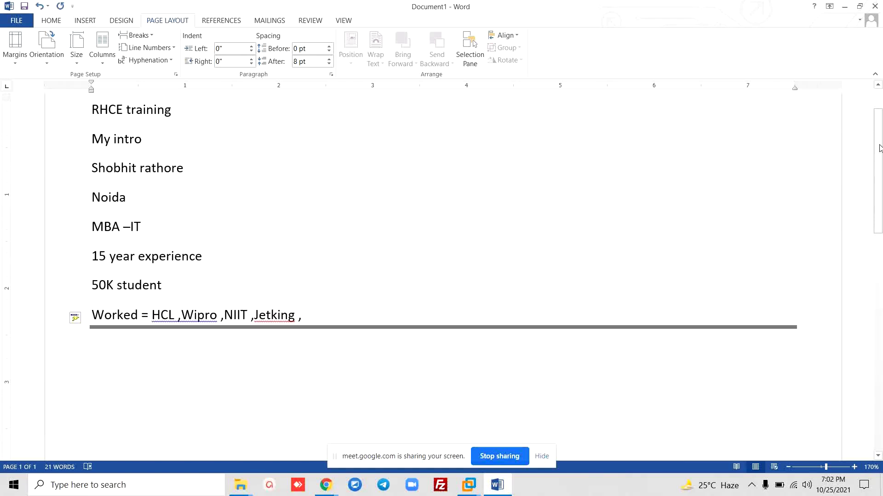
{"action": "left_click_drag", "start_coordinate": [881, 152], "coordinate": [881, 213]}
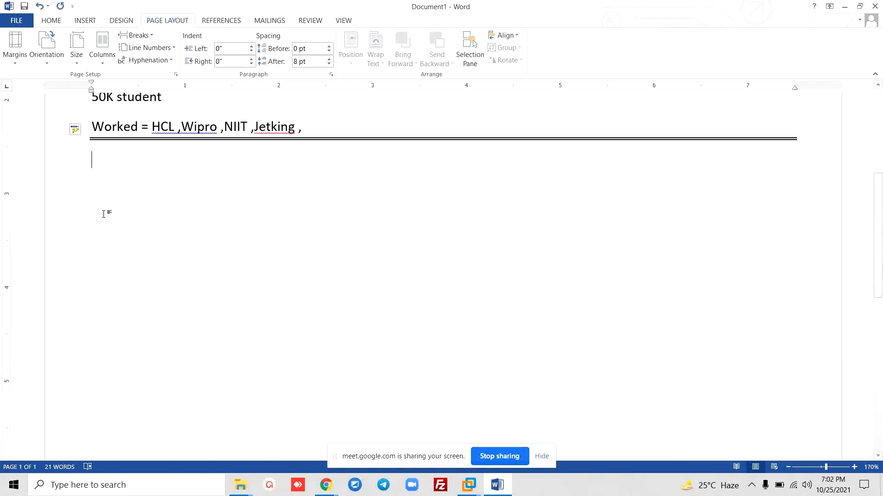
Step: Add the 'Class rules' heading, then close the WhatsApp tab in Chrome and return to Word
{"action": "type", "text": "Class"}
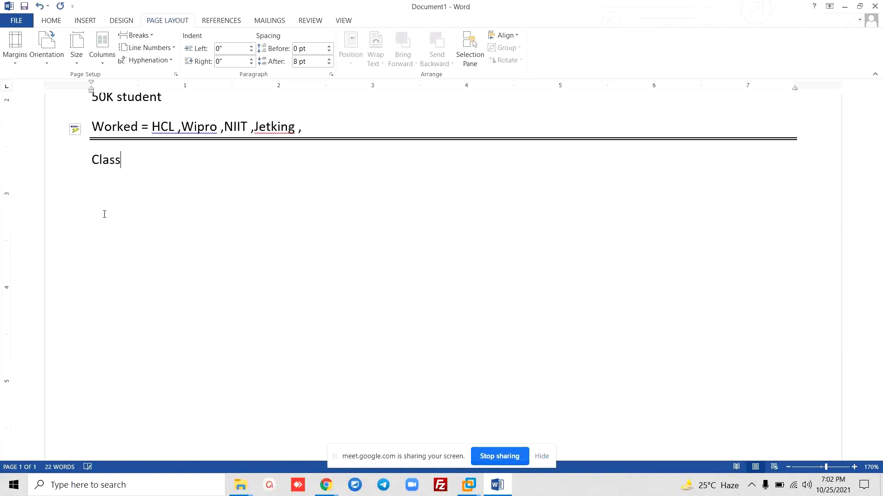
{"action": "type", "text": " rules"}
{"action": "key", "text": "Return"}
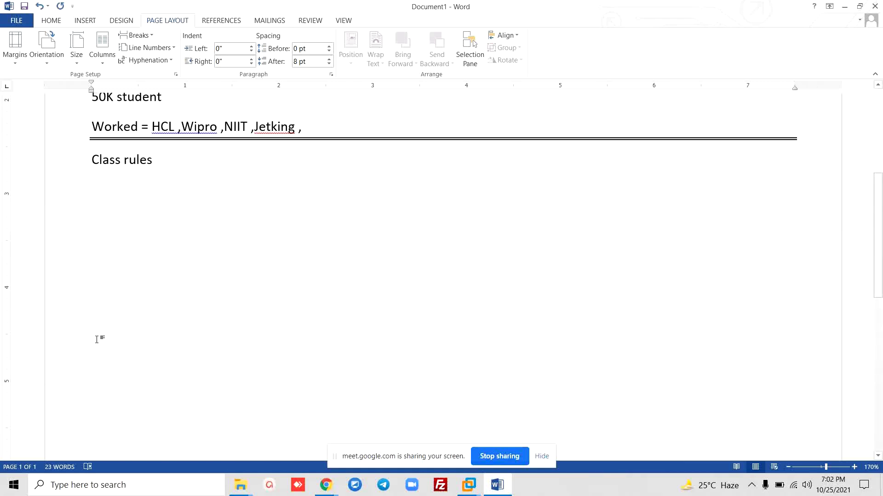
{"action": "mouse_move", "coordinate": [325, 485]}
{"action": "left_click", "coordinate": [283, 442]}
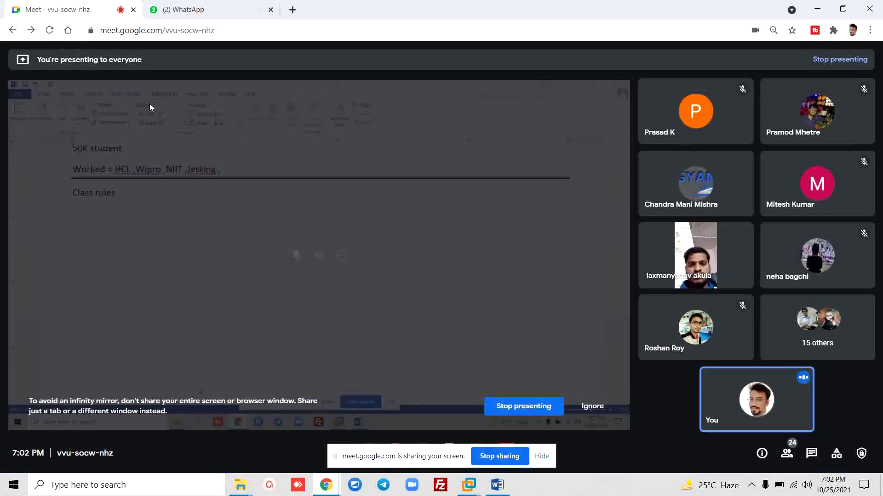
{"action": "left_click", "coordinate": [269, 9]}
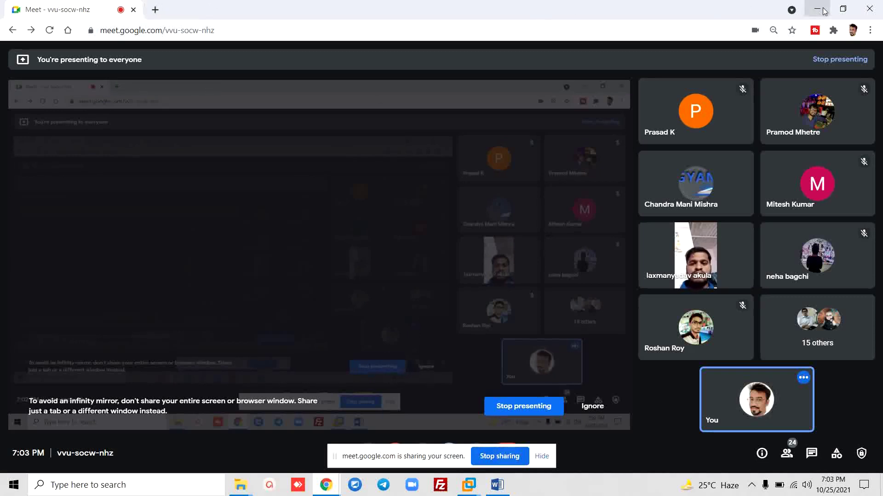
{"action": "left_click", "coordinate": [817, 8]}
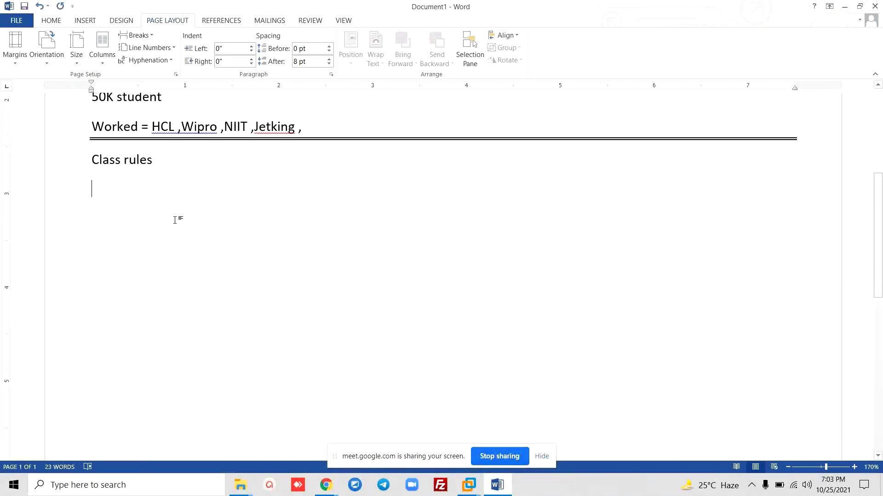
Step: Number the class rules '1. Be on time . 7pm' and 'make the notes'
{"action": "type", "text": "1. "}
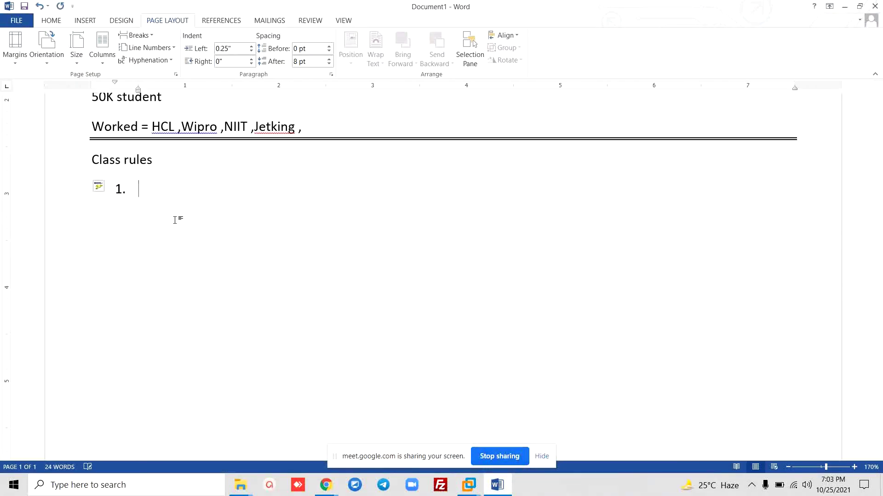
{"action": "type", "text": "Be"}
{"action": "type", "text": " on time"}
{"action": "type", "text": " . "}
{"action": "type", "text": "7pm"}
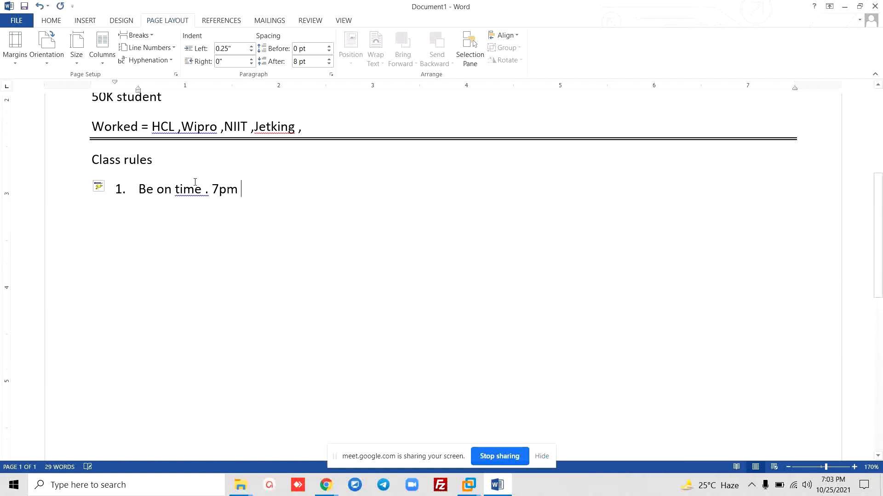
{"action": "key", "text": "Return"}
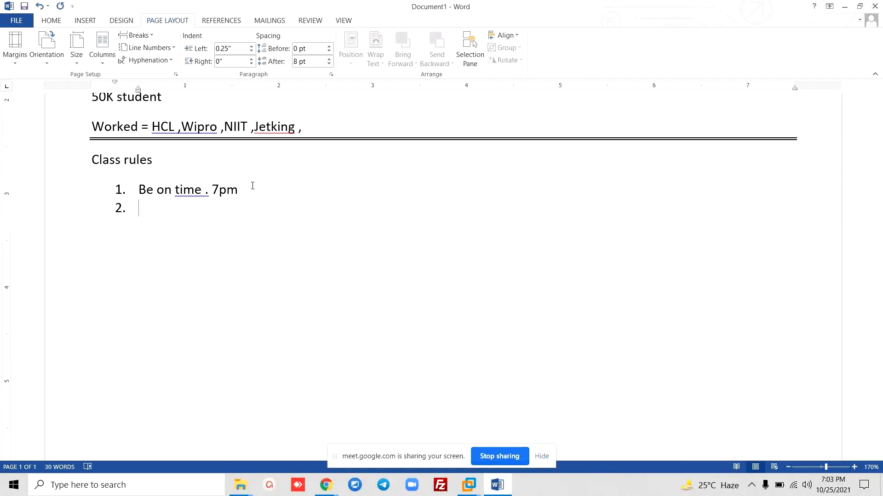
{"action": "type", "text": "ma"}
{"action": "type", "text": "ke the n"}
{"action": "type", "text": "otes"}
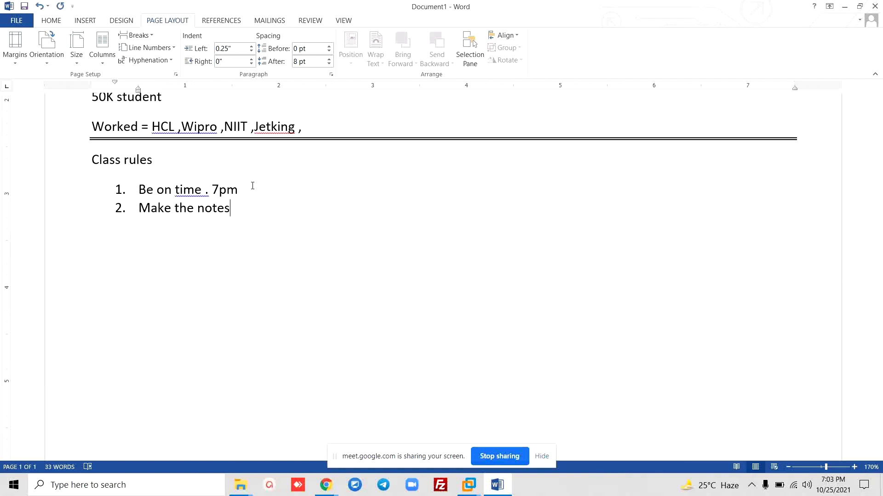
{"action": "key", "text": "Return"}
Step: End the list, add a 'My comitment' heading, and start its list with '1. Ask 100 time'
{"action": "key", "text": "BackSpace"}
{"action": "type", "text": "M"}
{"action": "type", "text": "y com"}
{"action": "type", "text": "itm"}
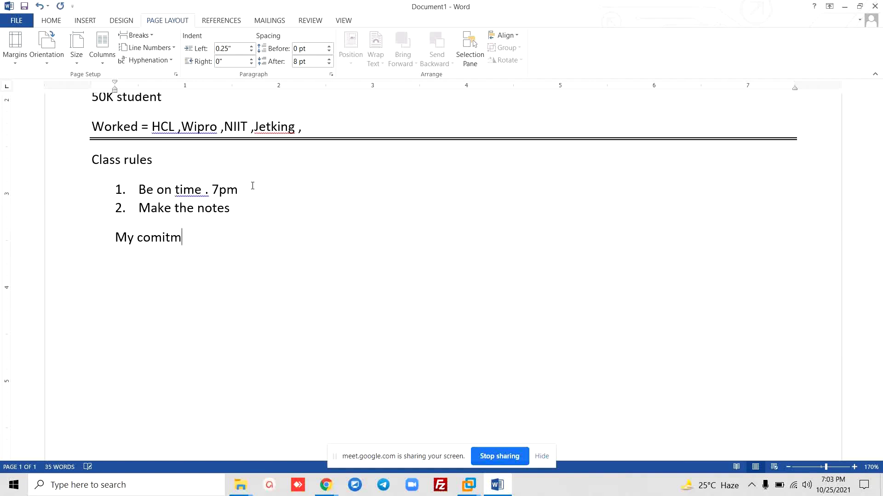
{"action": "type", "text": "ent"}
{"action": "key", "text": "Return"}
{"action": "type", "text": "1. "}
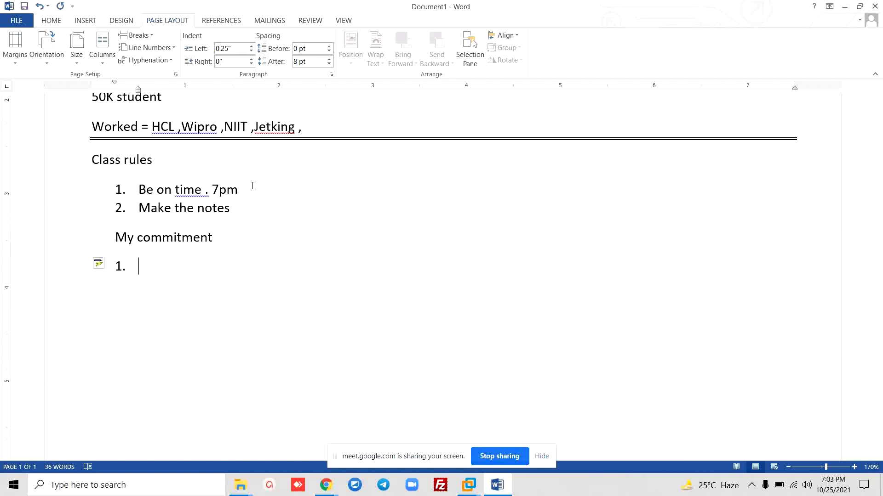
{"action": "type", "text": "As"}
{"action": "type", "text": "k 100 "}
{"action": "type", "text": "time"}
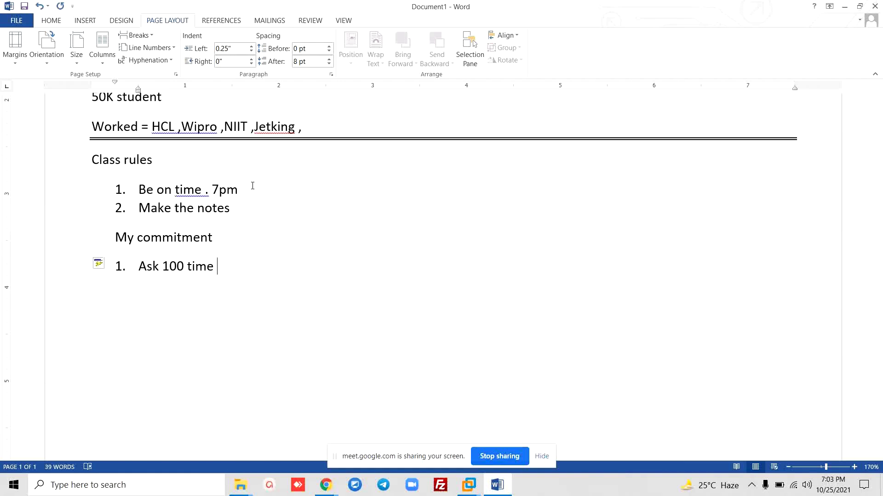
{"action": "key", "text": "Return"}
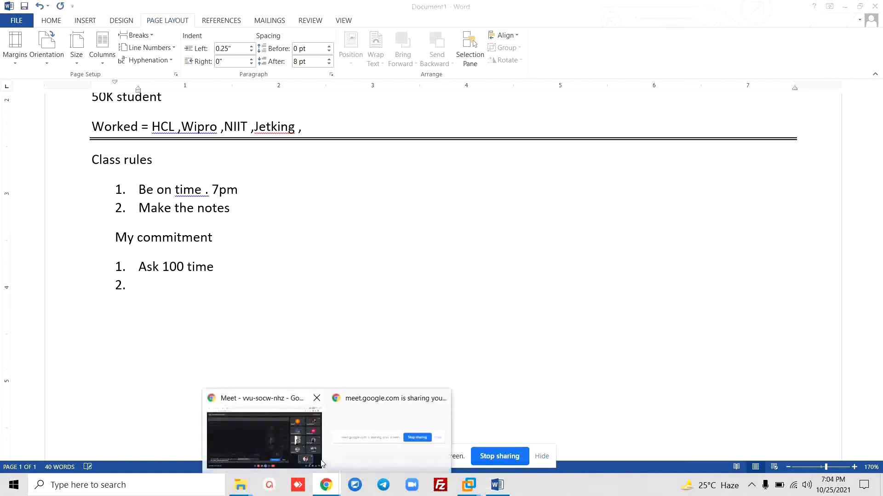
Step: Admit two waiting participants in Google Meet, returning to the Word notes after each
{"action": "left_click", "coordinate": [264, 423]}
{"action": "left_click", "coordinate": [547, 103]}
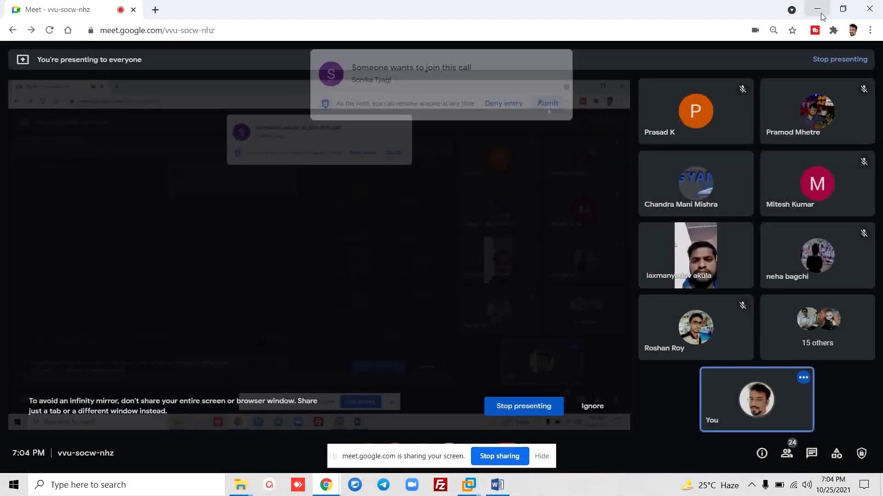
{"action": "left_click", "coordinate": [326, 485]}
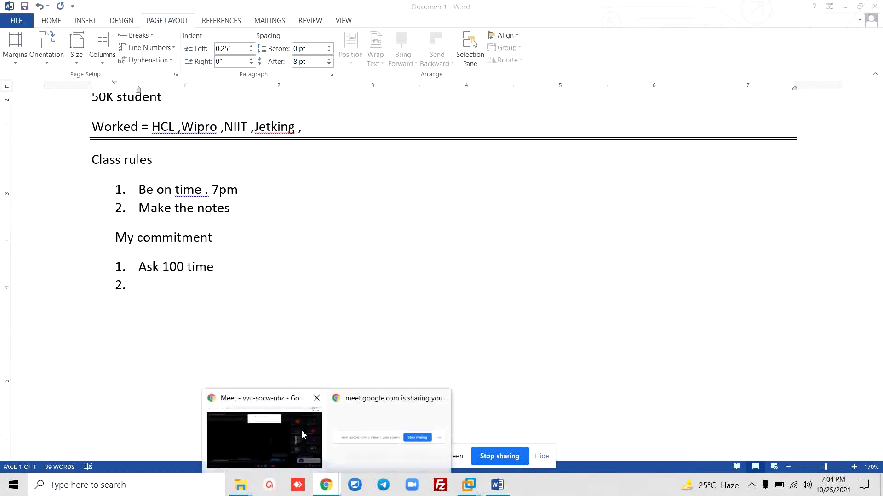
{"action": "left_click", "coordinate": [266, 423]}
{"action": "left_click", "coordinate": [547, 103]}
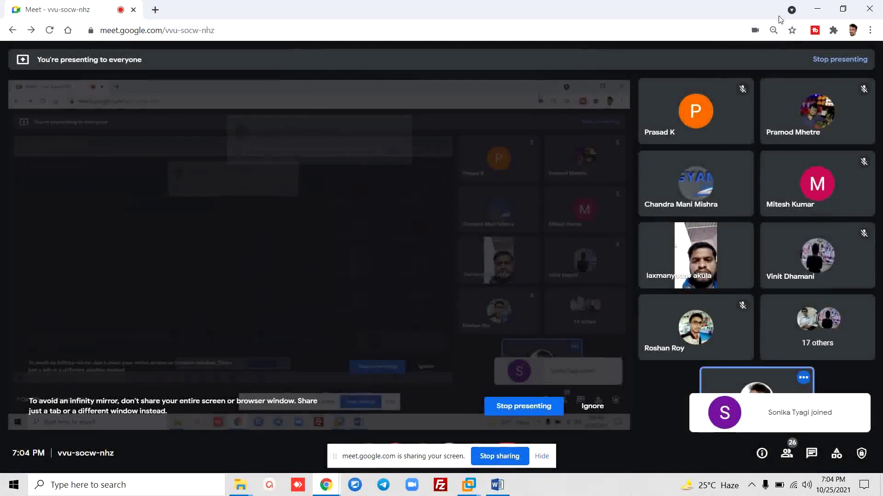
{"action": "left_click", "coordinate": [817, 8]}
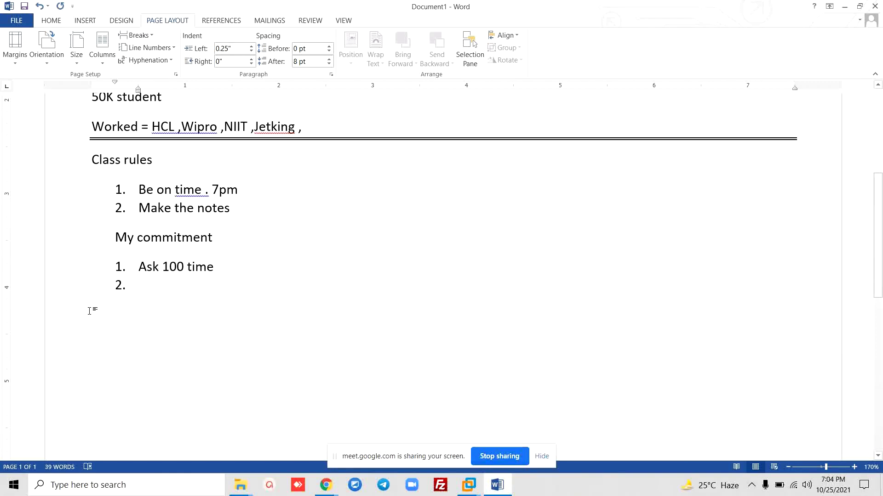
Step: Add commitments 'share class video, every class, lifetime', 'job support (HCL ,MNC)' and '800 interview ques -ans for sure selection'
{"action": "type", "text": "sh"}
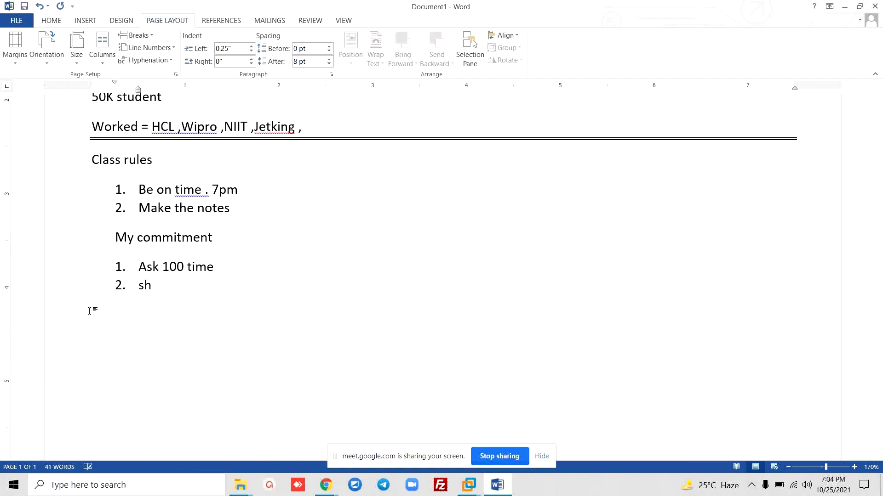
{"action": "type", "text": "are cla"}
{"action": "type", "text": "ss vid"}
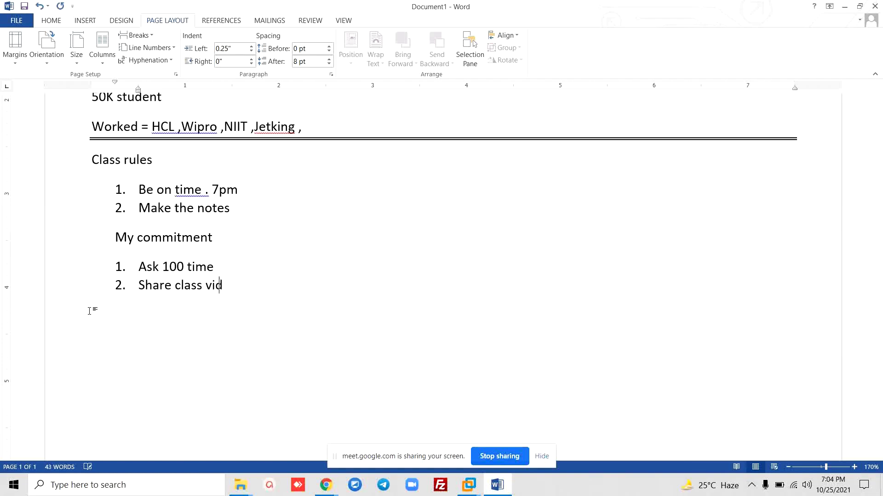
{"action": "type", "text": "eo "}
{"action": "type", "text": ", ev"}
{"action": "type", "text": "er"}
{"action": "type", "text": "y class "}
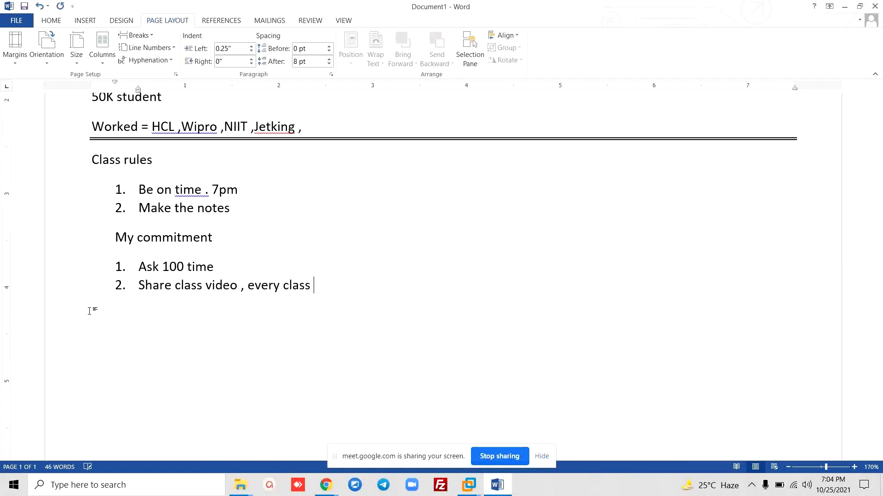
{"action": "type", "text": ", "}
{"action": "type", "text": "li"}
{"action": "type", "text": "fetime"}
{"action": "key", "text": "Return"}
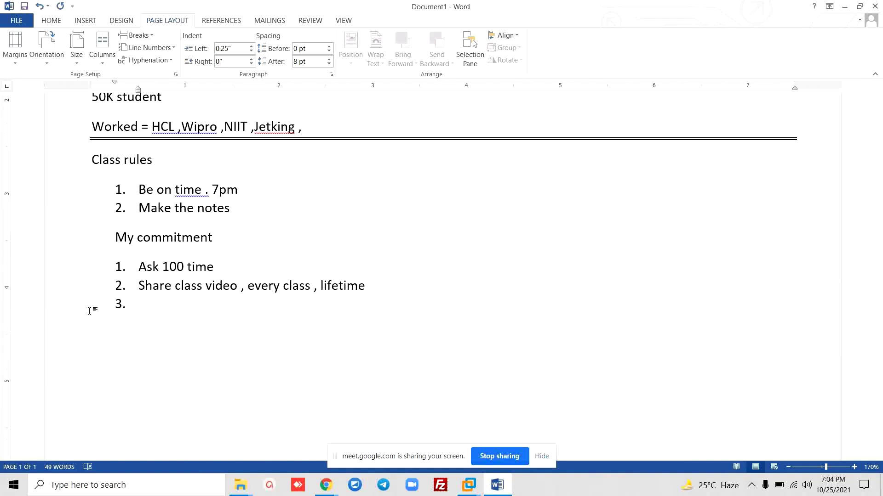
{"action": "type", "text": "j"}
{"action": "type", "text": "ob s"}
{"action": "type", "text": "uppo"}
{"action": "type", "text": "rt "}
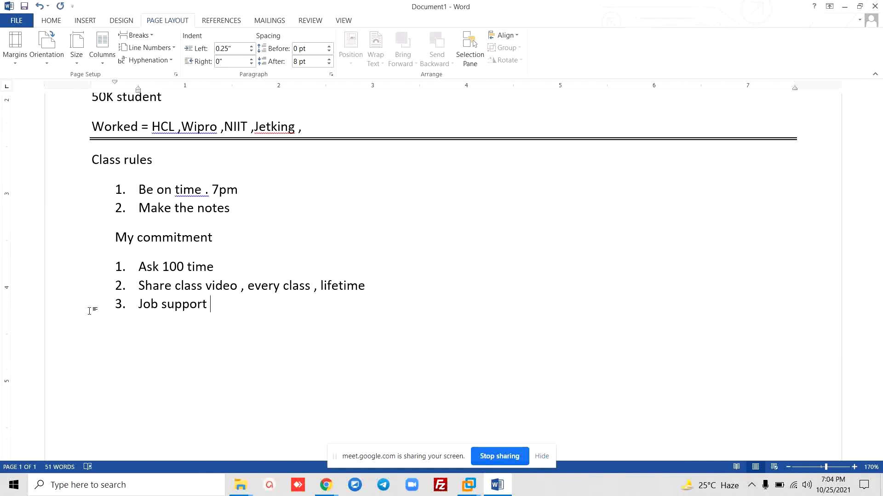
{"action": "type", "text": "("}
{"action": "type", "text": "HCL ,"}
{"action": "type", "text": "M"}
{"action": "type", "text": "NC)"}
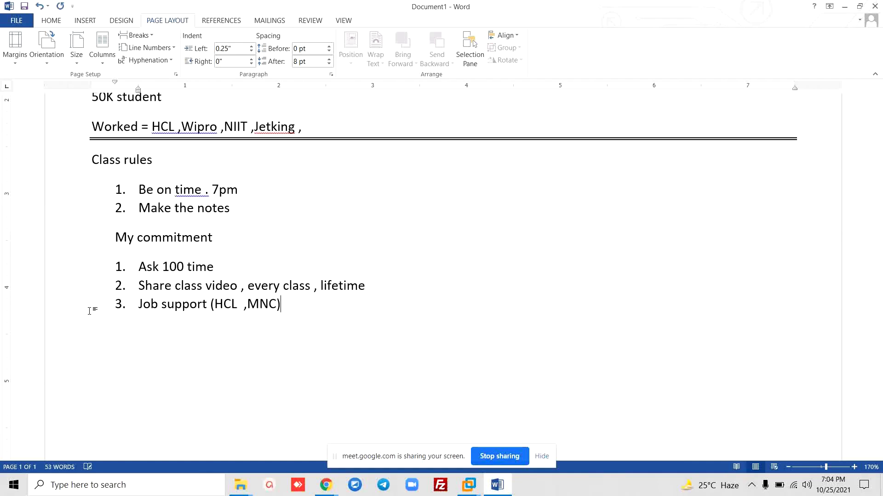
{"action": "key", "text": "Return"}
{"action": "type", "text": "800"}
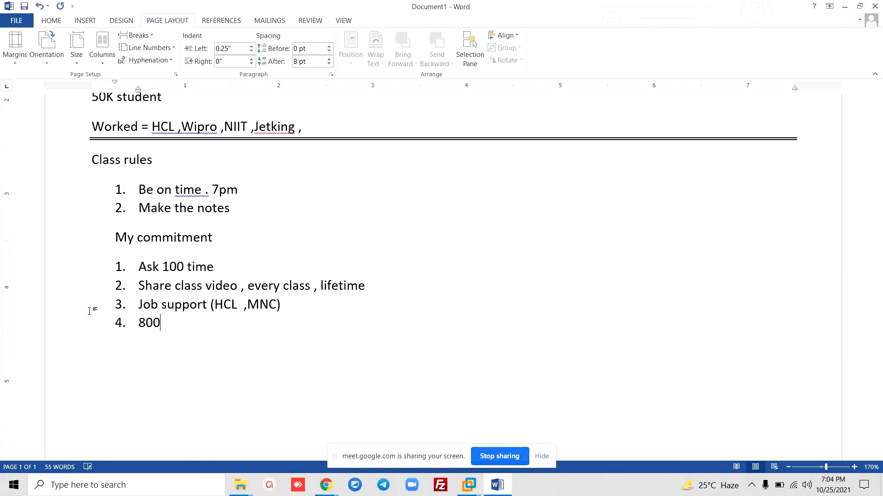
{"action": "type", "text": " intervi"}
{"action": "type", "text": "ew q"}
{"action": "type", "text": "ues -an"}
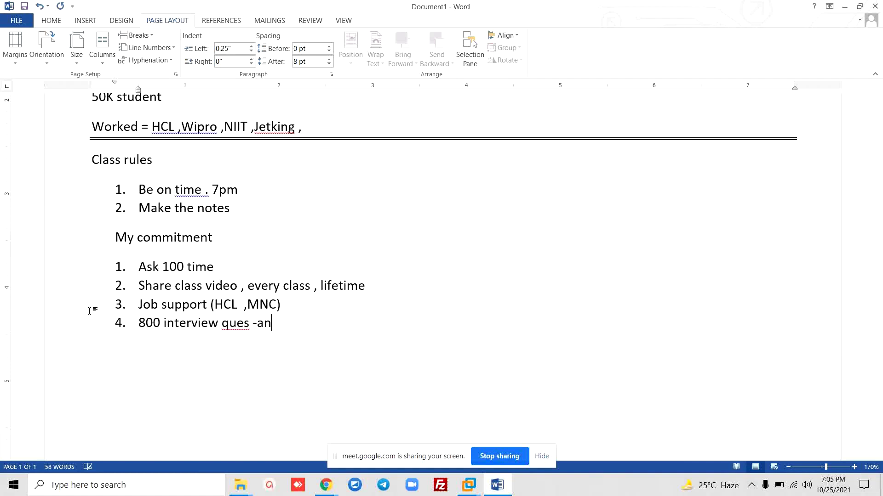
{"action": "type", "text": "s  for "}
{"action": "type", "text": "sure s"}
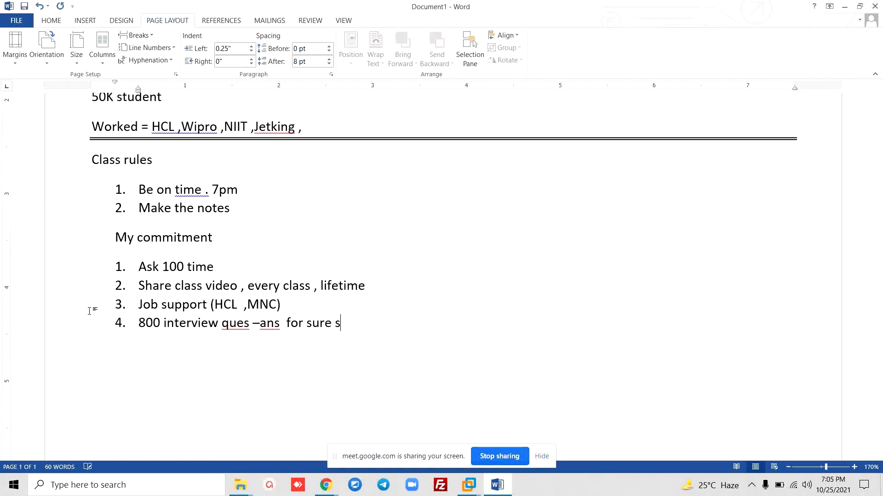
{"action": "type", "text": "election"}
{"action": "key", "text": "Return"}
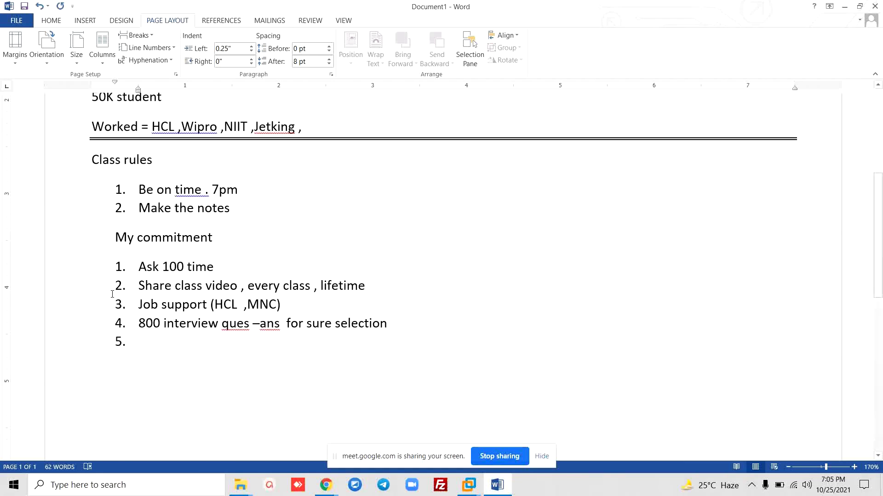
Step: Admit a waiting participant in Google Meet and switch back to the notes
{"action": "left_click", "coordinate": [313, 444]}
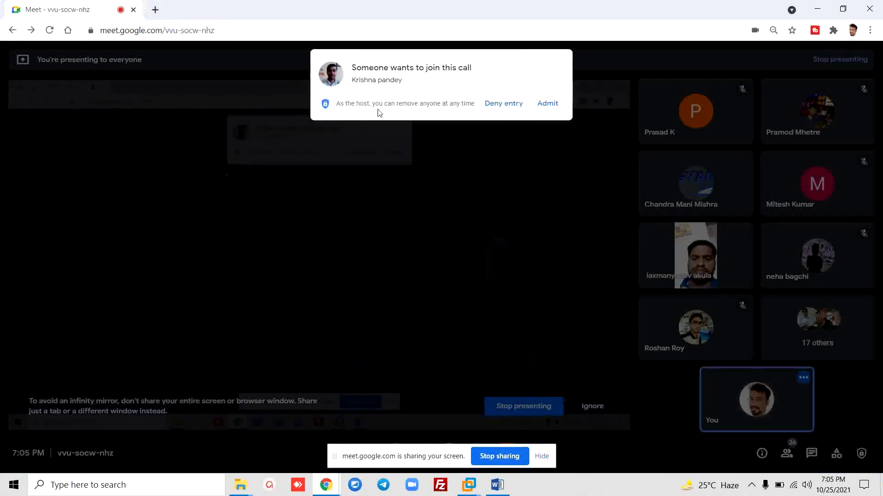
{"action": "left_click", "coordinate": [547, 103]}
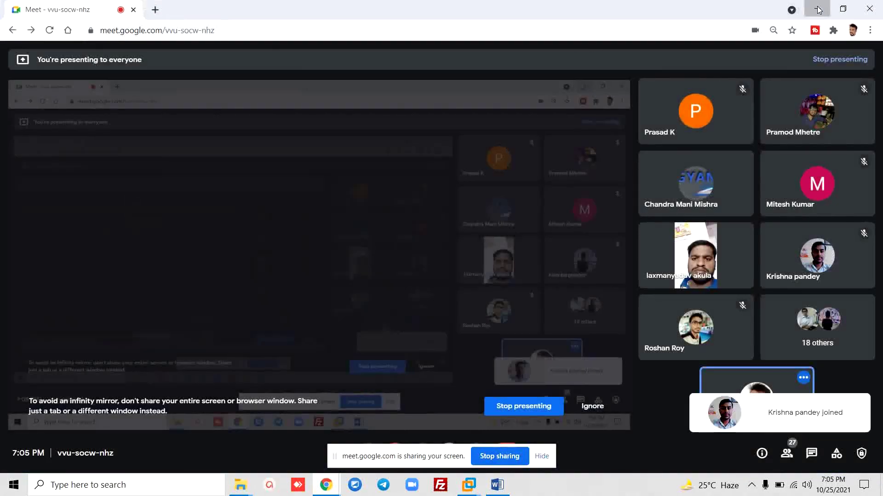
{"action": "key", "text": "alt+Tab"}
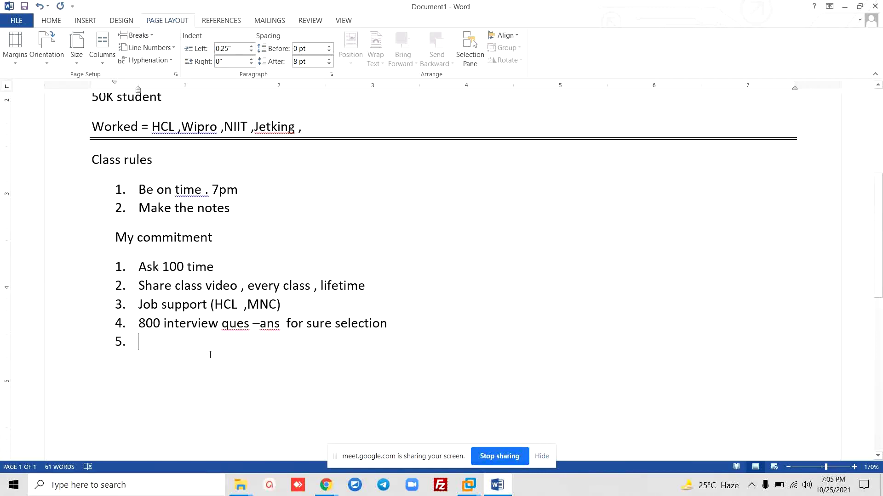
Step: Clear the stray letter and numbering, then add commitment '5. doubt support = life time'
{"action": "type", "text": "s"}
{"action": "key", "text": "BackSpace"}
{"action": "key", "text": "BackSpace"}
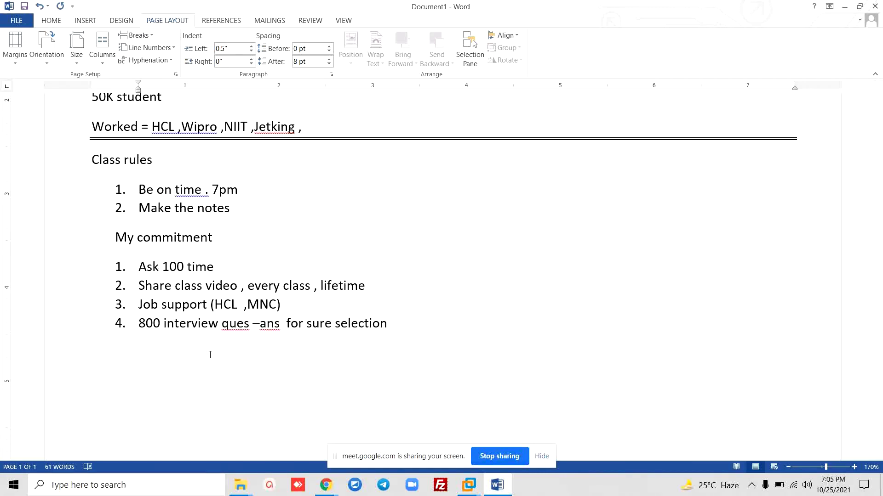
{"action": "key", "text": "BackSpace"}
{"action": "type", "text": "5. "}
{"action": "type", "text": "doub"}
{"action": "type", "text": "t sup"}
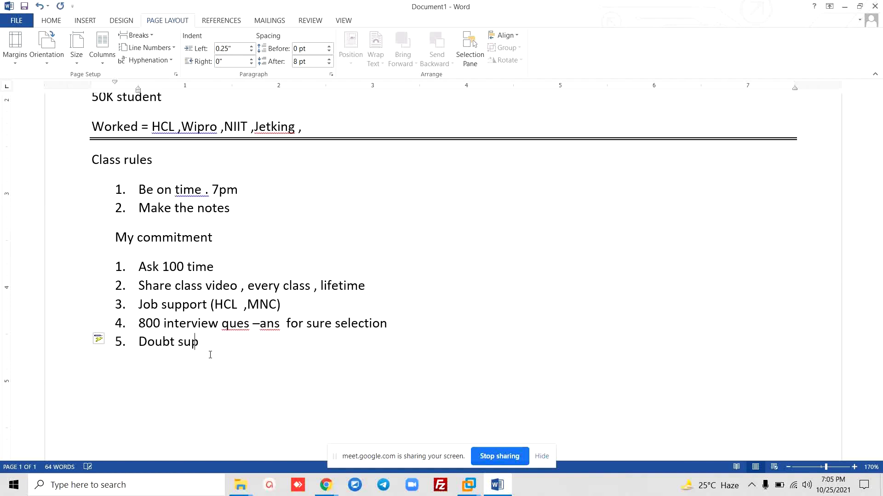
{"action": "type", "text": "port "}
{"action": "type", "text": "= life"}
{"action": "type", "text": " time"}
{"action": "key", "text": "Return"}
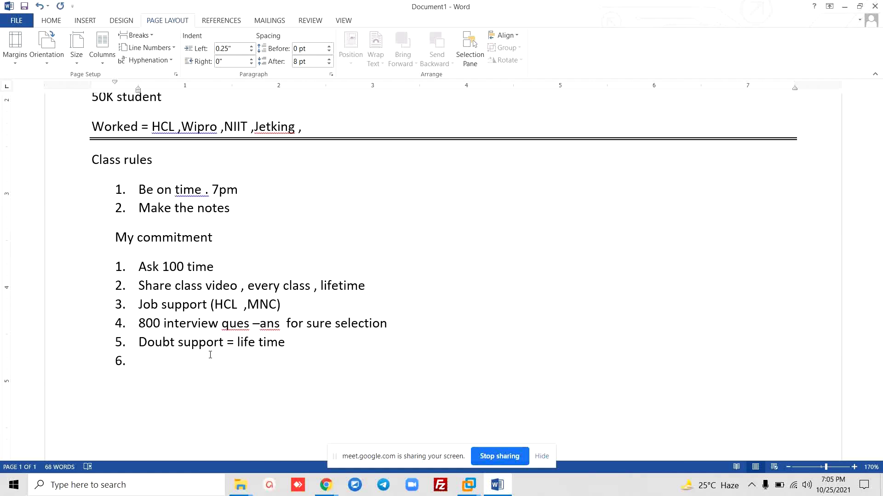
Step: Add commitments 'office server = support in ur work' and 'join my all upcoming linux batch (free of cost)'
{"action": "type", "text": "offi"}
{"action": "type", "text": "ce "}
{"action": "type", "text": "serve"}
{"action": "type", "text": "r = "}
{"action": "type", "text": "supp"}
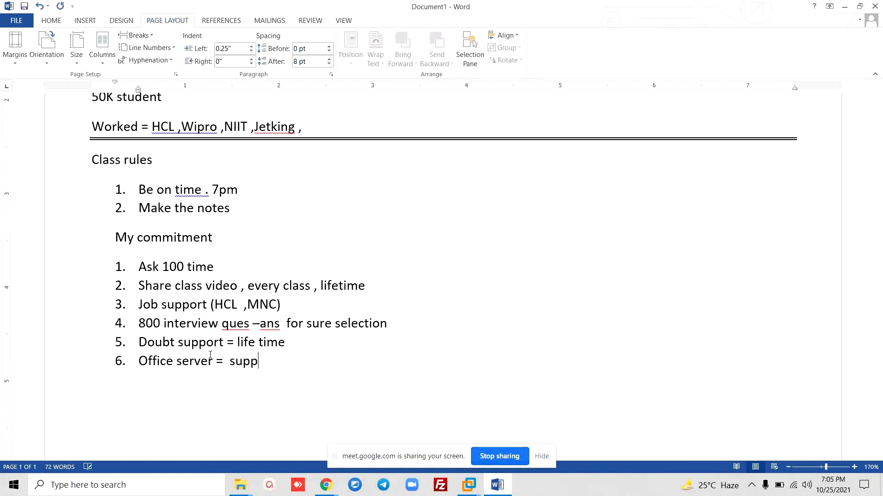
{"action": "type", "text": "ort in "}
{"action": "type", "text": "ur w"}
{"action": "type", "text": "ork"}
{"action": "key", "text": "Return"}
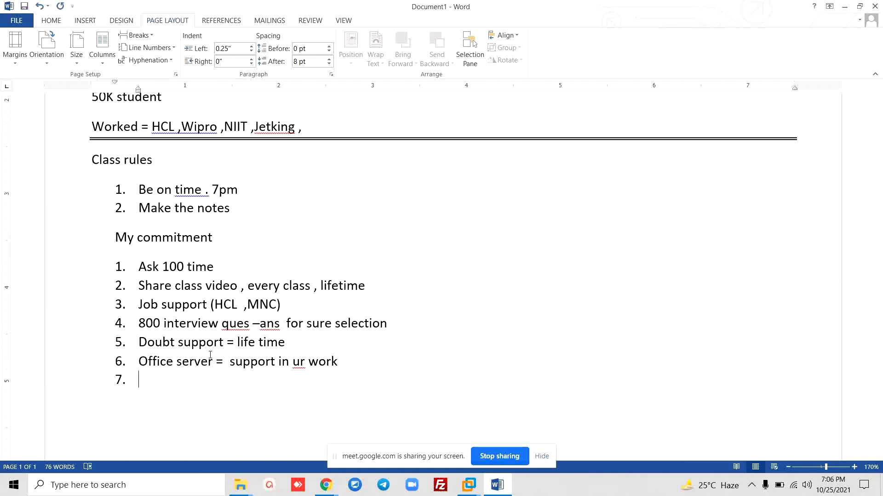
{"action": "type", "text": "j"}
{"action": "type", "text": "oin my"}
{"action": "type", "text": " all up"}
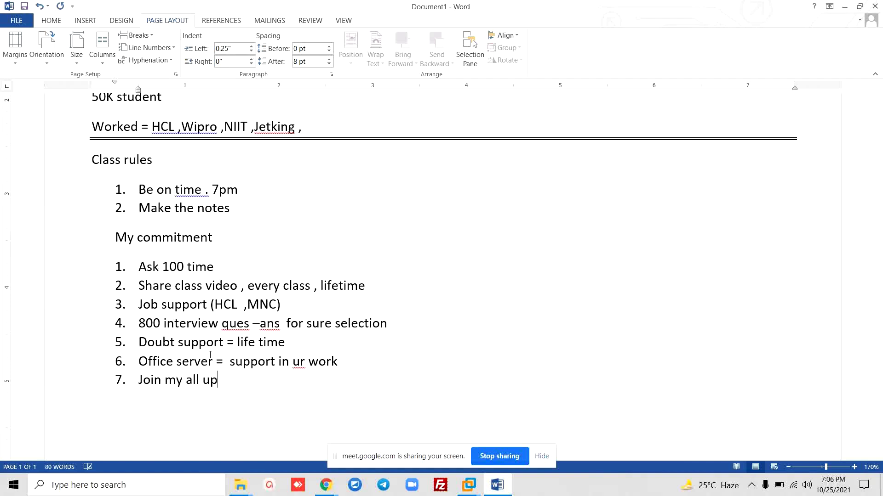
{"action": "type", "text": "comin"}
{"action": "type", "text": "g linu"}
{"action": "type", "text": "x batch "}
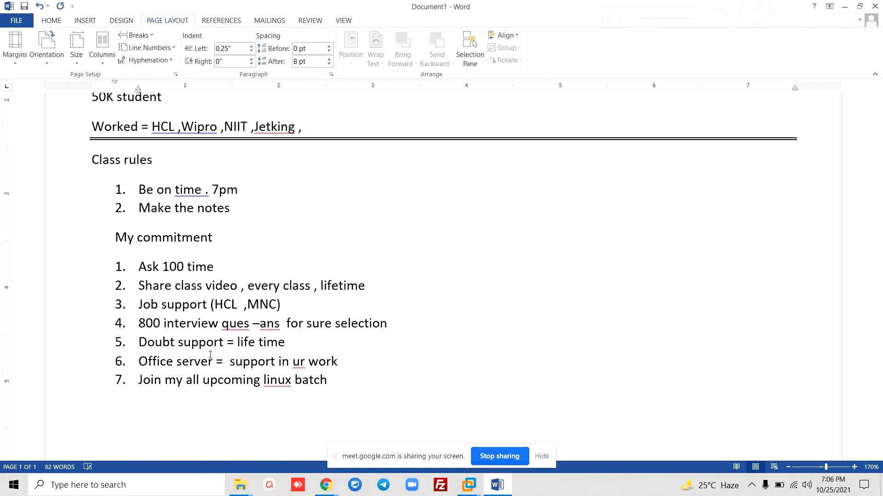
{"action": "type", "text": "(free"}
{"action": "type", "text": " of c"}
{"action": "type", "text": "ost"}
{"action": "type", "text": ")"}
{"action": "key", "text": "Return"}
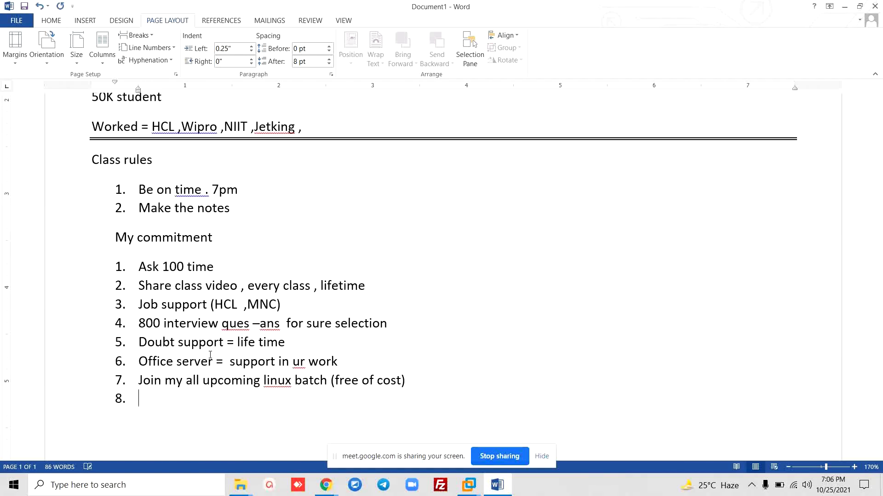
Step: End the commitment list with a double divider made from a row of equals signs
{"action": "key", "text": "BackSpace"}
{"action": "type", "text": "========================"}
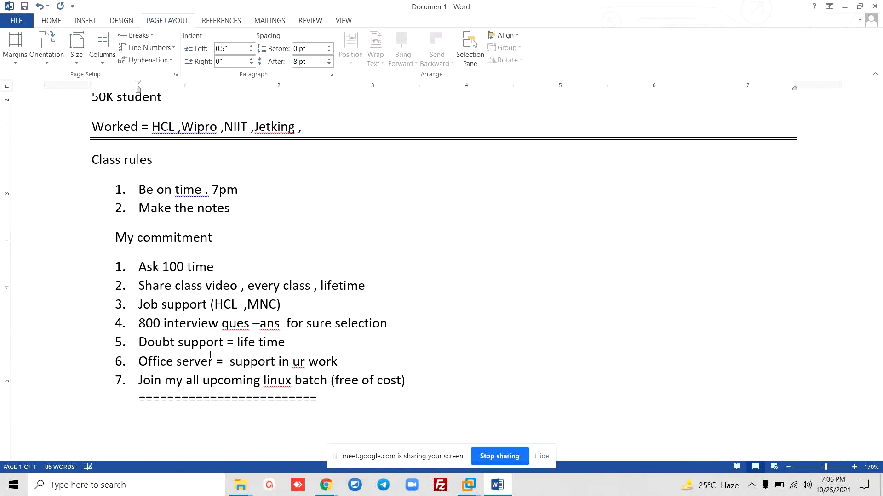
{"action": "type", "text": "=================================================="}
{"action": "key", "text": "Return"}
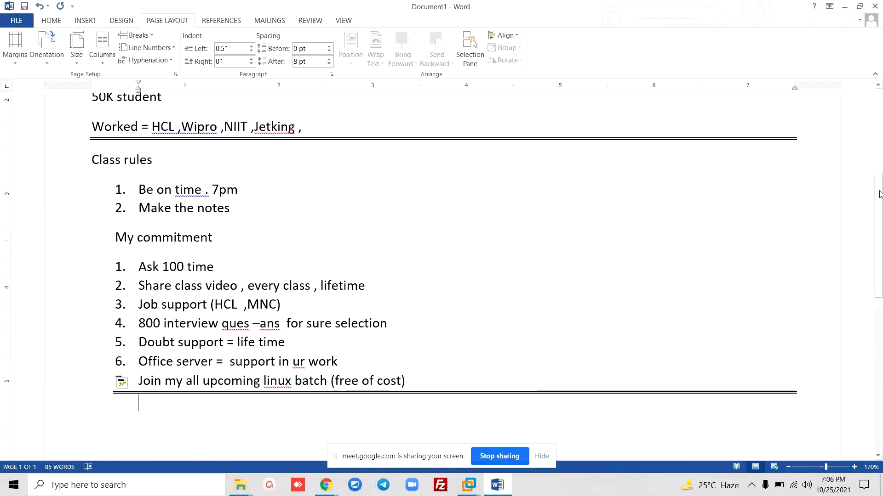
{"action": "scroll", "coordinate": [881, 236], "scroll_direction": "down", "scroll_amount": 3}
{"action": "scroll", "coordinate": [394, 321], "scroll_direction": "down", "scroll_amount": 2}
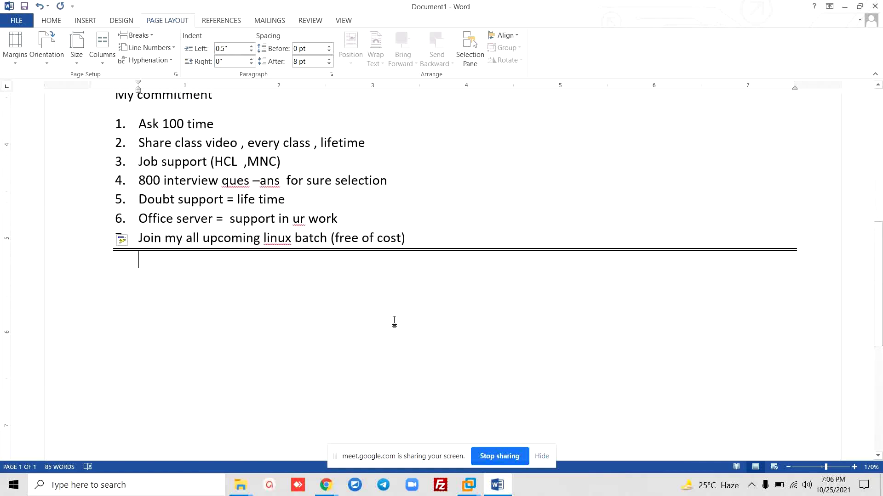
Step: Add heading 'Class 1 /Day 1' and the line 'Linux = it is an opensourse operating sysyem'
{"action": "type", "text": "Class"}
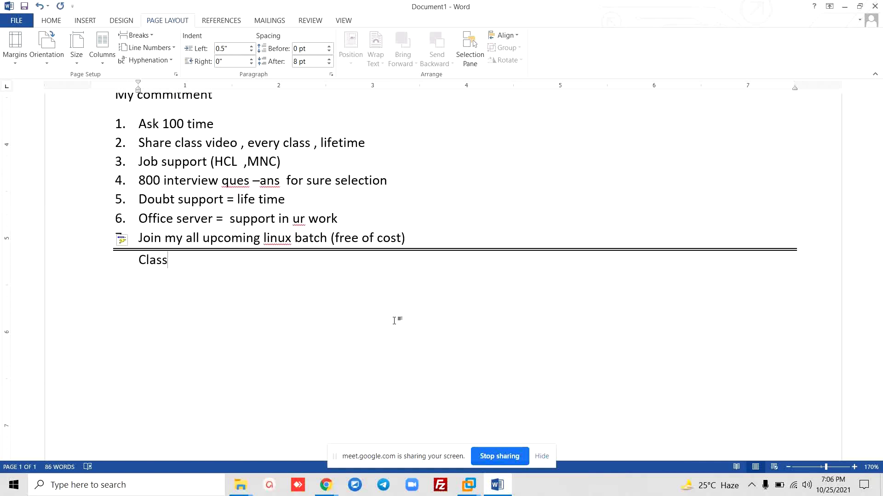
{"action": "type", "text": " 1 /"}
{"action": "type", "text": "Day 1"}
{"action": "key", "text": "Return"}
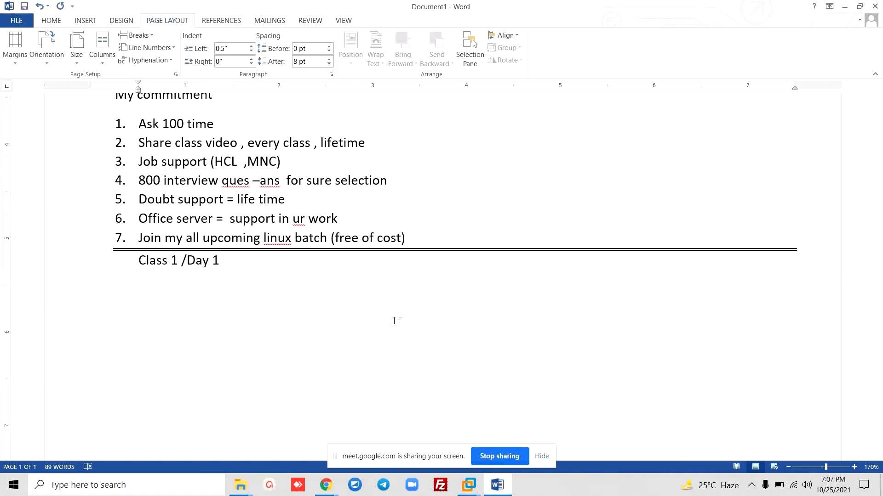
{"action": "type", "text": "L"}
{"action": "type", "text": "inux "}
{"action": "type", "text": " ="}
{"action": "type", "text": "it "}
{"action": "type", "text": "is "}
{"action": "type", "text": "an ope"}
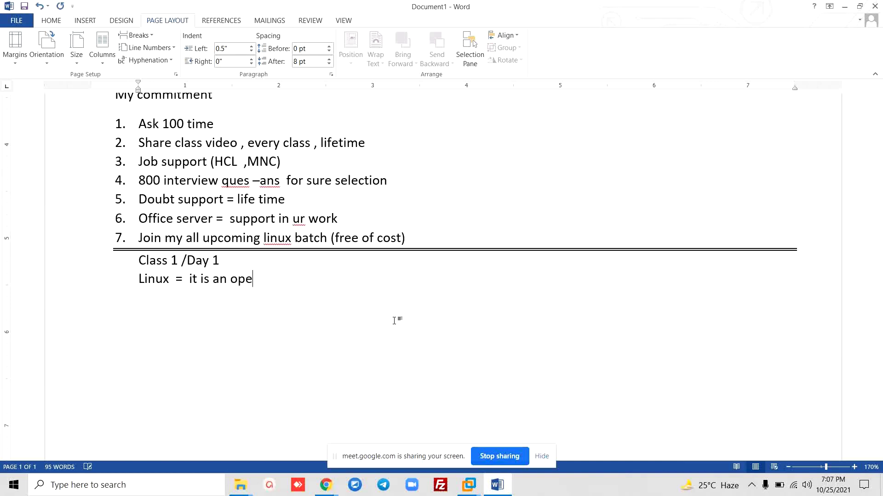
{"action": "type", "text": "nsou"}
{"action": "type", "text": "rse "}
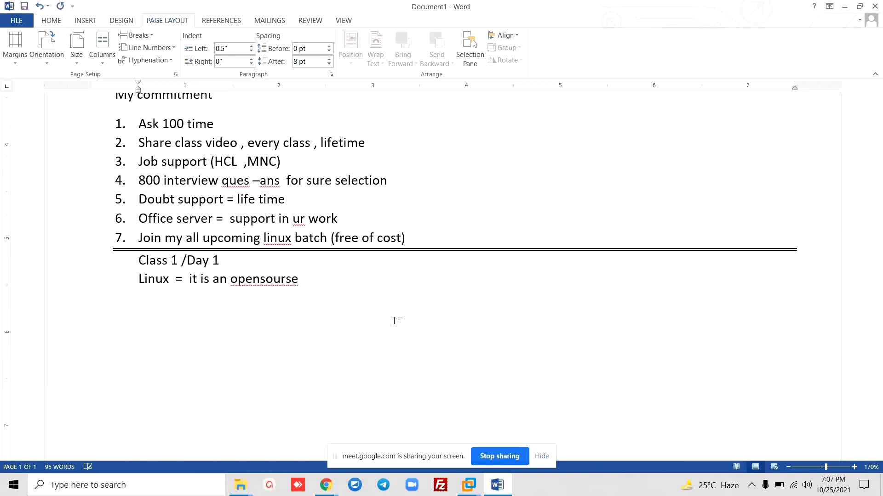
{"action": "type", "text": "oper"}
{"action": "type", "text": "at"}
{"action": "type", "text": "io"}
{"action": "key", "text": "BackSpace"}
{"action": "type", "text": "n"}
{"action": "type", "text": "g sysyem"}
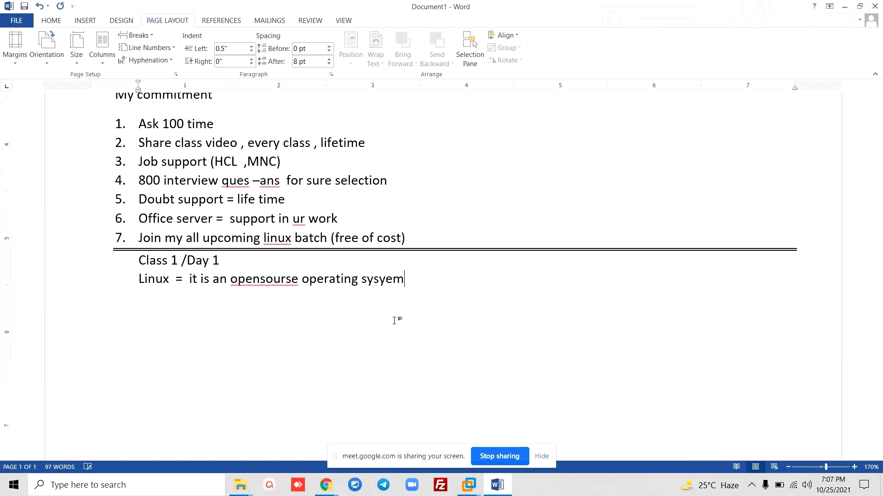
{"action": "key", "text": "Return"}
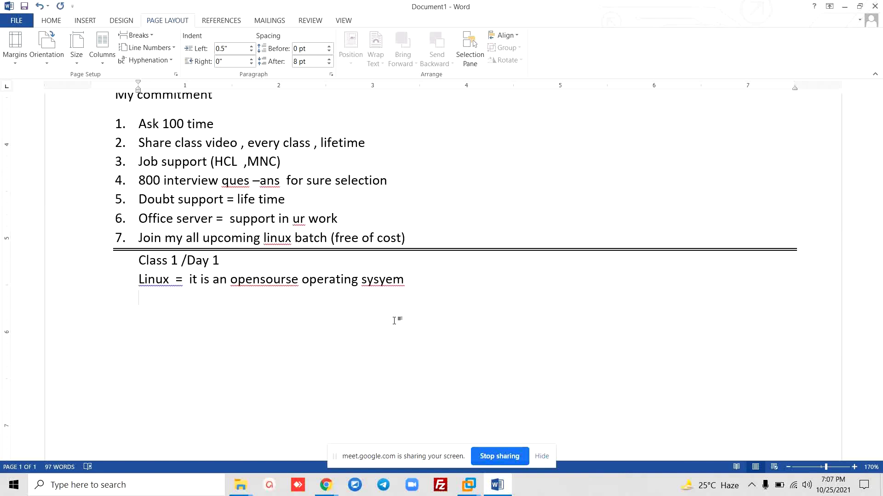
{"action": "key", "text": "Return"}
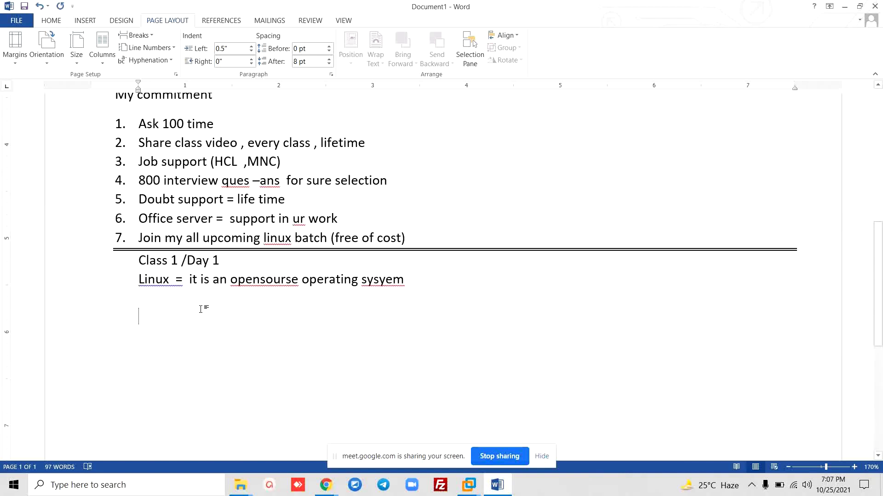
Step: Type the OS line: interface between hardware, software, user and peripheral devices (printer, scanner)
{"action": "left_click_drag", "start_coordinate": [231, 279], "coordinate": [403, 280]}
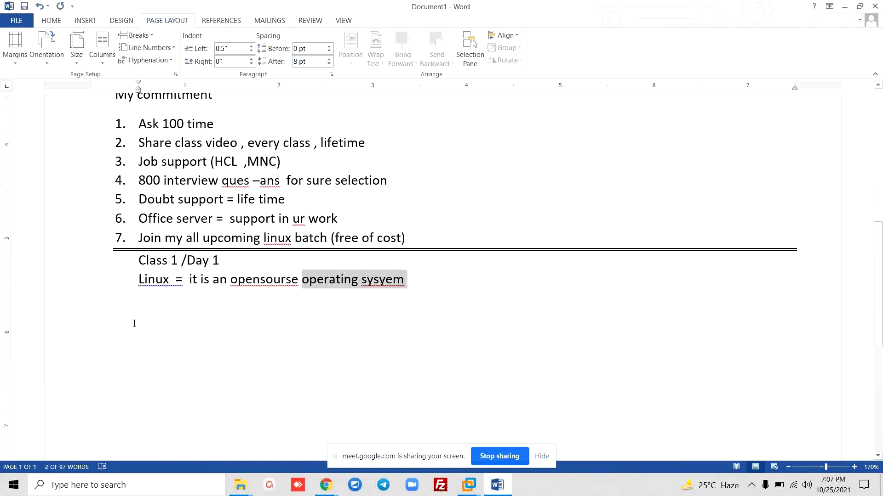
{"action": "double_click", "coordinate": [143, 305]}
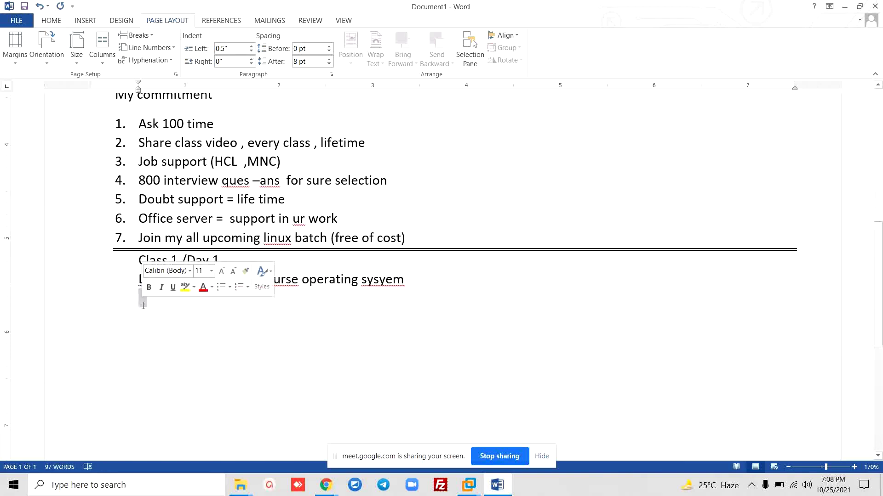
{"action": "left_click", "coordinate": [143, 305]}
{"action": "type", "text": "O"}
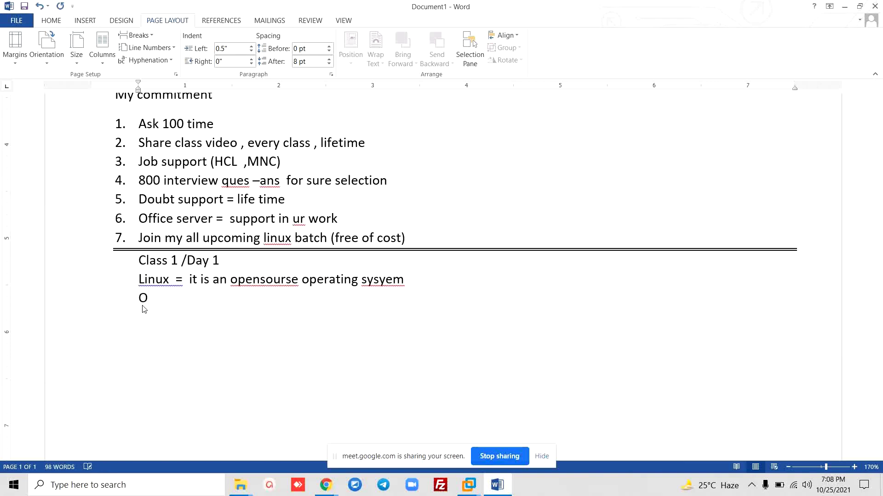
{"action": "type", "text": "S  ="}
{"action": "type", "text": "It is "}
{"action": "type", "text": "i"}
{"action": "type", "text": "n"}
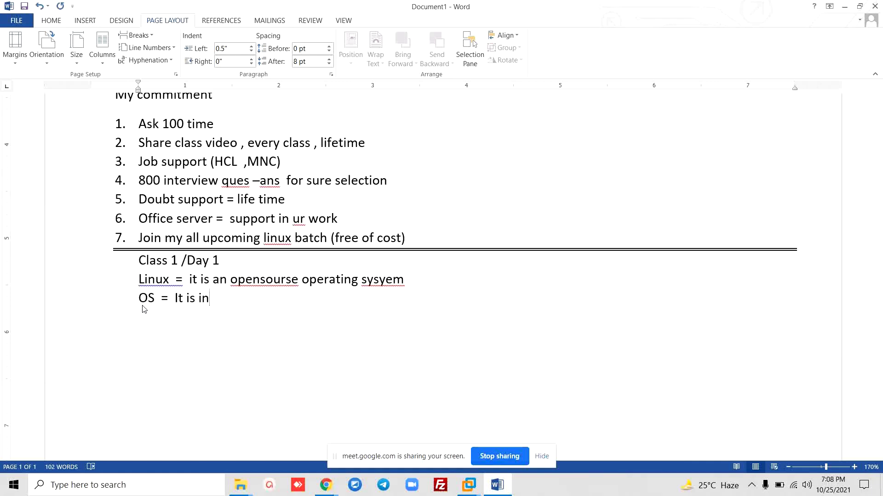
{"action": "type", "text": "terfa"}
{"action": "type", "text": "ce "}
{"action": "type", "text": "between "}
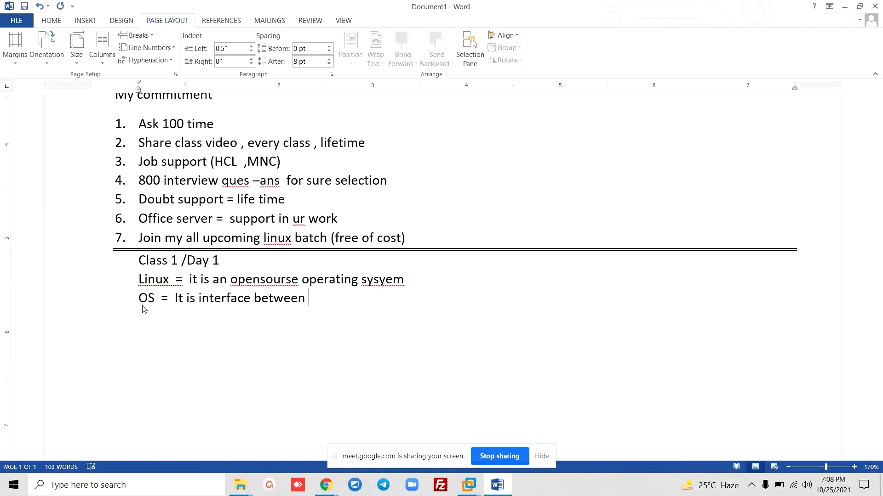
{"action": "type", "text": "hardwa"}
{"action": "type", "text": "re , soft"}
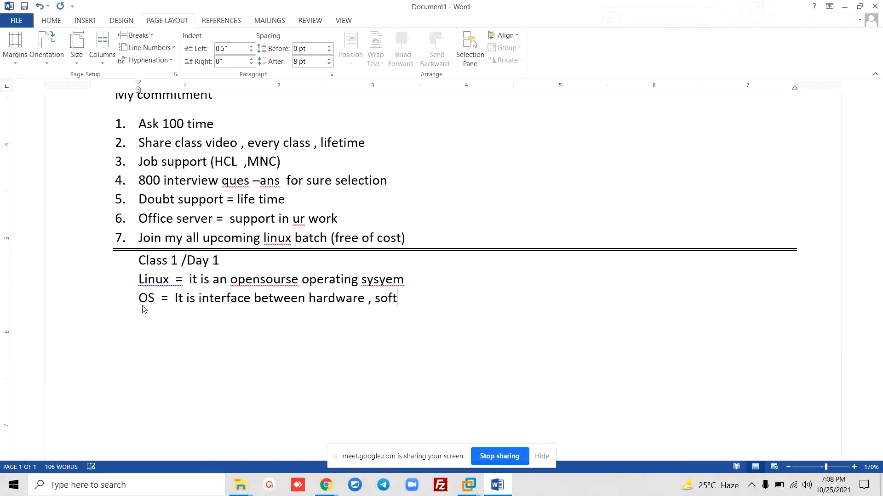
{"action": "type", "text": "ware,"}
{"action": "type", "text": "user "}
{"action": "type", "text": "and p"}
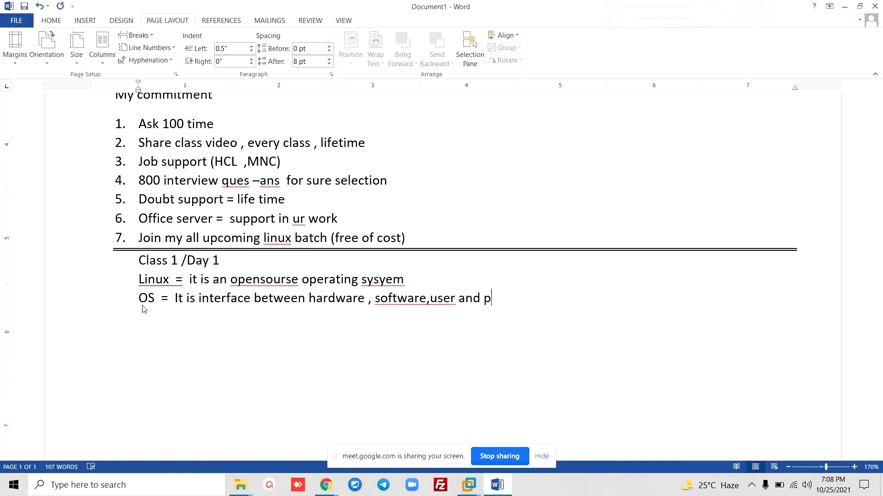
{"action": "type", "text": "e"}
{"action": "type", "text": "riphara"}
{"action": "type", "text": "l devic"}
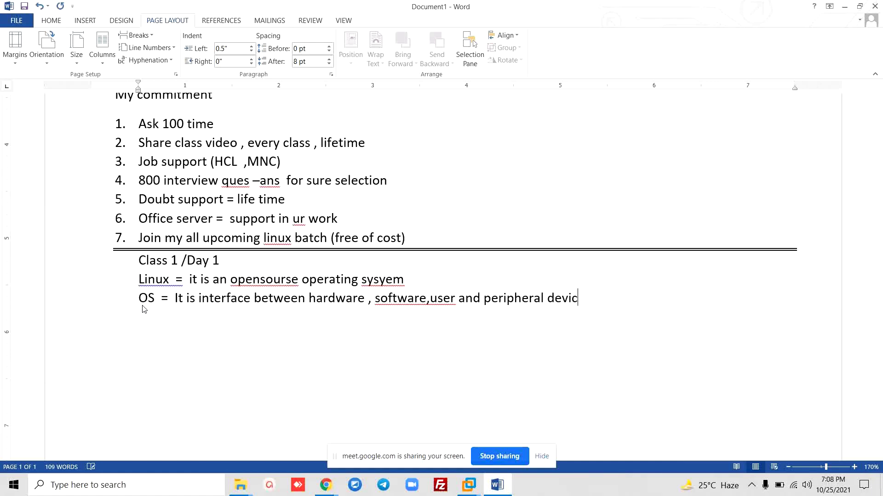
{"action": "type", "text": "es  ("}
{"action": "type", "text": "prin"}
{"action": "type", "text": "ter ,"}
{"action": "type", "text": " scanner"}
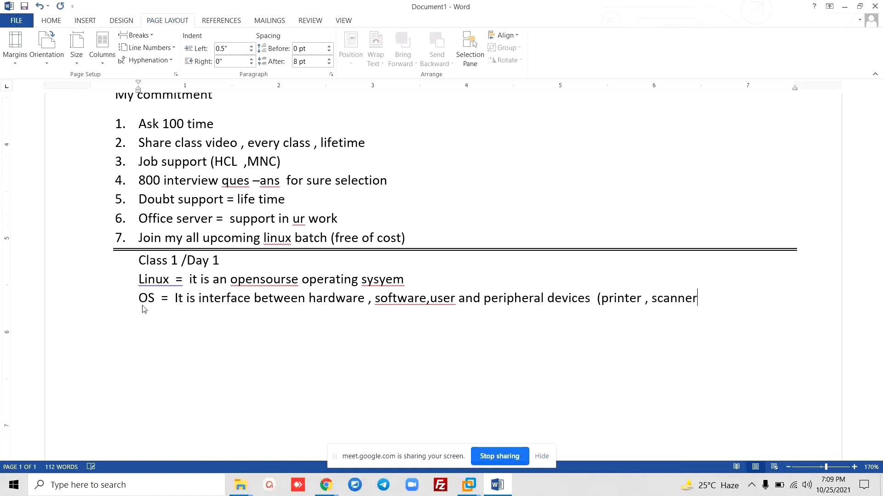
{"action": "type", "text": ")"}
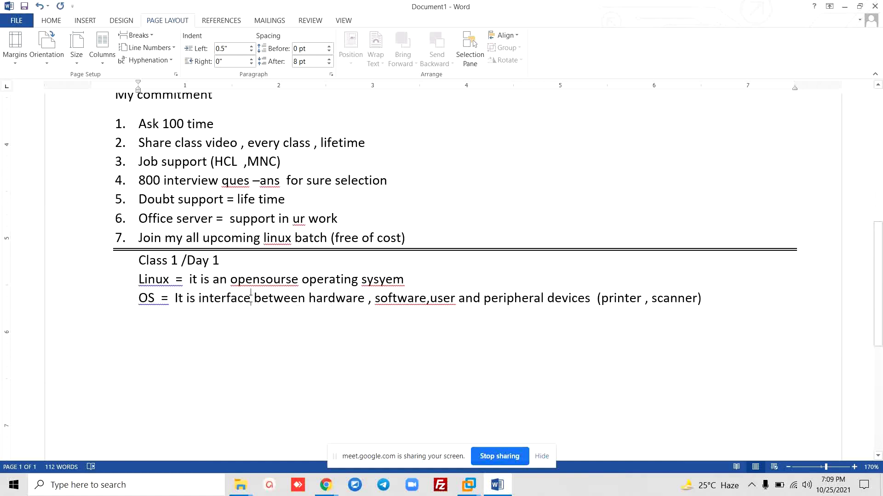
{"action": "left_click_drag", "start_coordinate": [250, 298], "coordinate": [210, 299]}
{"action": "left_click", "coordinate": [209, 299]}
{"action": "left_click", "coordinate": [701, 298]}
{"action": "key", "text": "Return"}
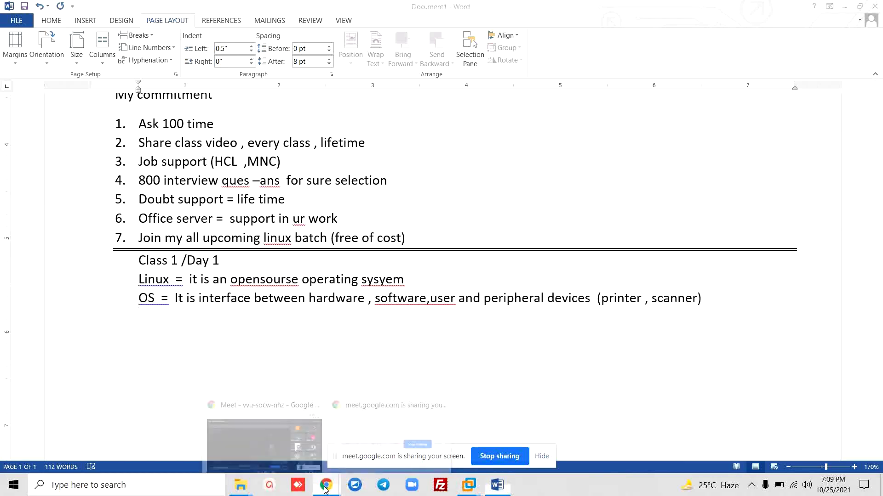
Step: Admit the waiting person into the Google Meet call and return to the notes
{"action": "left_click", "coordinate": [309, 447]}
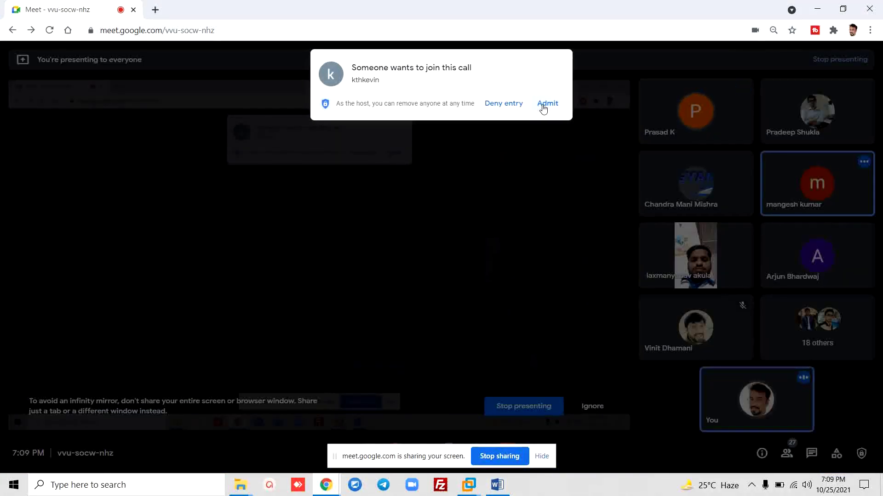
{"action": "left_click", "coordinate": [544, 103]}
{"action": "left_click", "coordinate": [818, 8]}
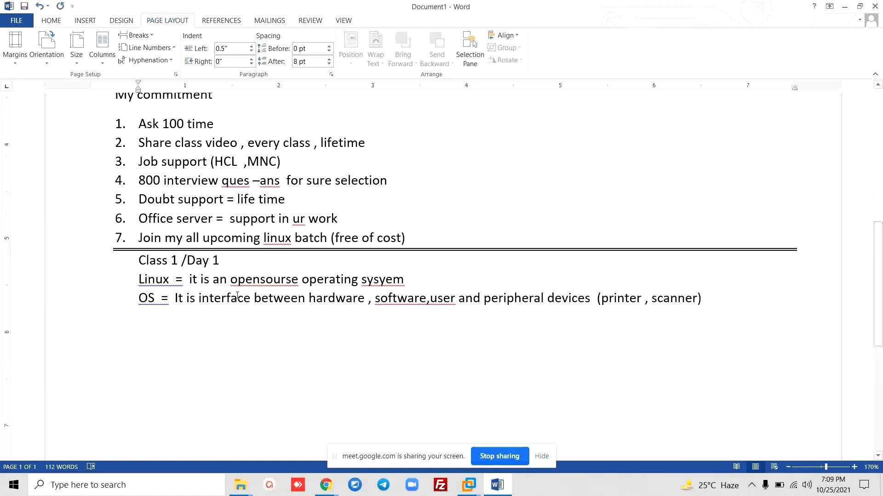
Step: Add the 'Open source :-' line with examples (website, games, software) and languages C, C++, Java, python
{"action": "key", "text": "Return"}
{"action": "type", "text": "Open so"}
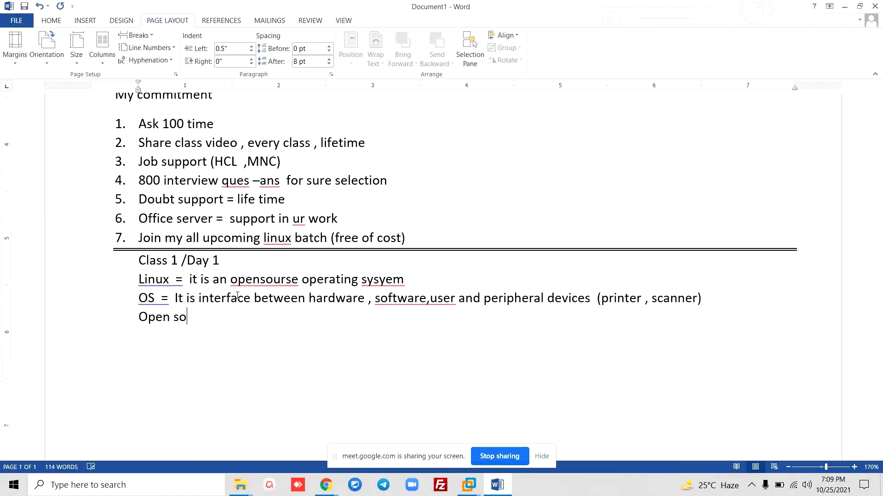
{"action": "type", "text": "urce "}
{"action": "type", "text": ": -"}
{"action": "type", "text": "ex"}
{"action": "type", "text": " = "}
{"action": "type", "text": "web"}
{"action": "type", "text": "site  , "}
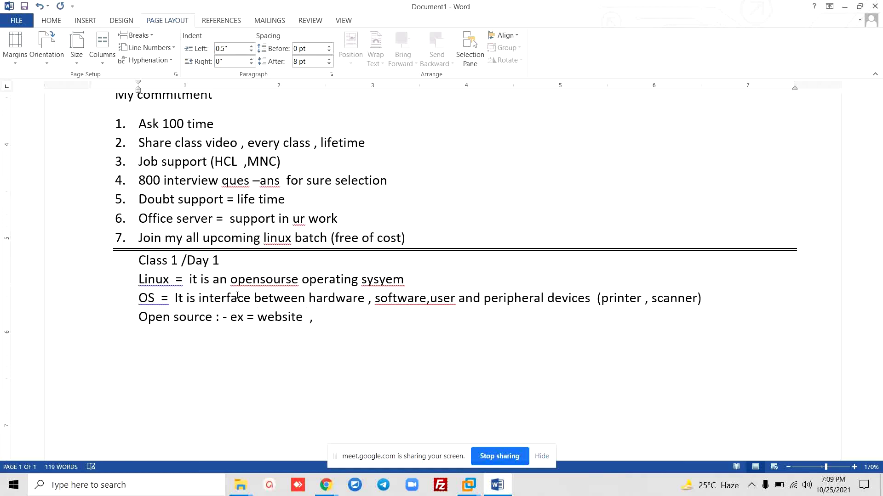
{"action": "type", "text": "game"}
{"action": "type", "text": "s , "}
{"action": "type", "text": "softwa"}
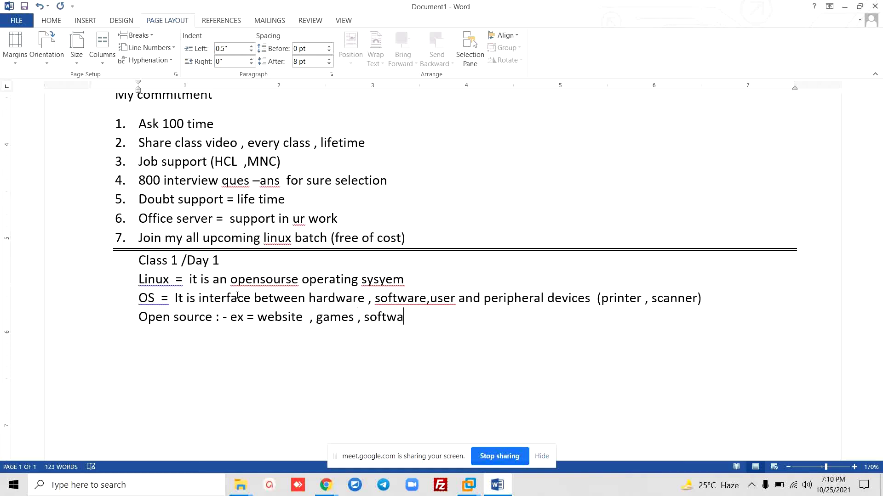
{"action": "type", "text": "re  "}
{"action": "type", "text": "("}
{"action": "type", "text": "lan"}
{"action": "type", "text": "guages "}
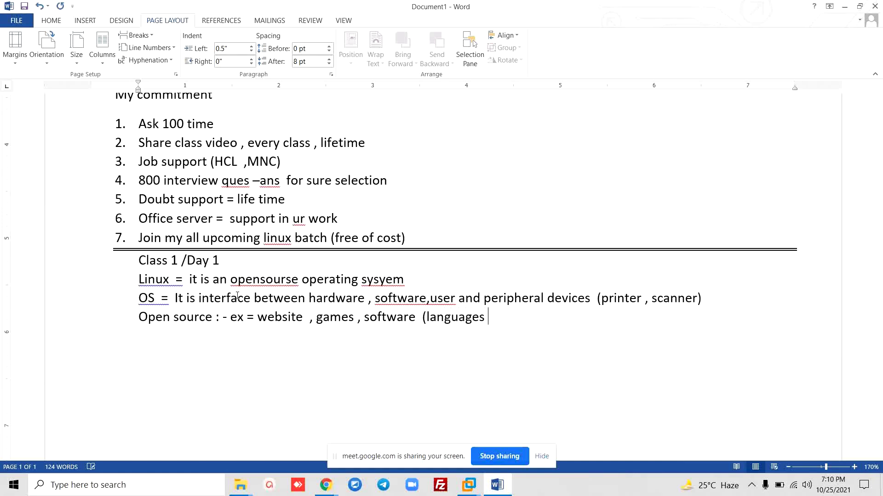
{"action": "type", "text": "=  C"}
{"action": "type", "text": " ,C"}
{"action": "type", "text": "++ ,J"}
{"action": "type", "text": "ava, p"}
{"action": "type", "text": "yth"}
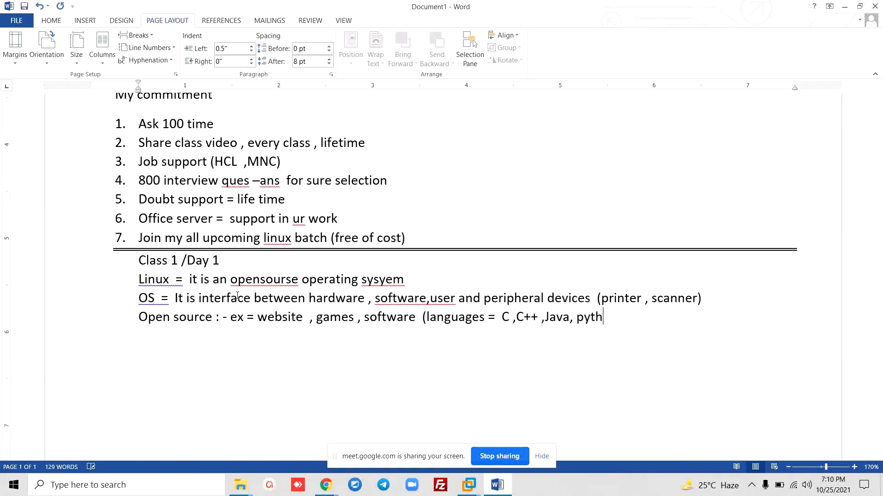
{"action": "type", "text": "on  )  "}
{"action": "type", "text": ","}
{"action": "type", "text": "smal"}
{"action": "type", "text": "l code"}
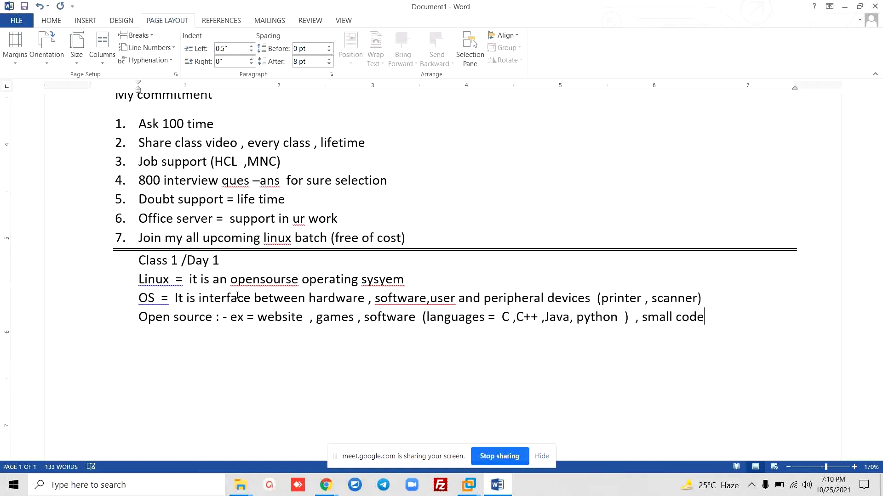
{"action": "type", "text": "s"}
Step: Add a line 'add codes = website , game, softwate'
{"action": "key", "text": "Return"}
{"action": "type", "text": "add "}
{"action": "type", "text": "codes "}
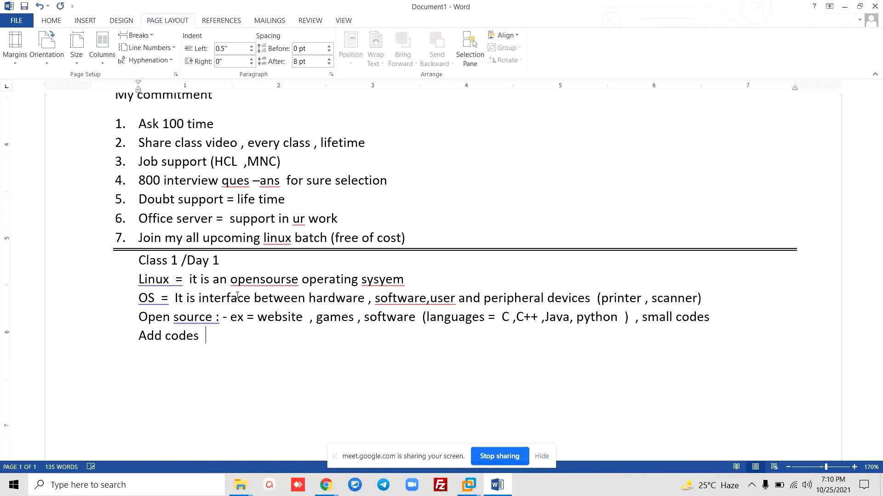
{"action": "type", "text": "= "}
{"action": "type", "text": "we"}
{"action": "type", "text": "bsi"}
{"action": "type", "text": "te , g"}
{"action": "type", "text": "ame"}
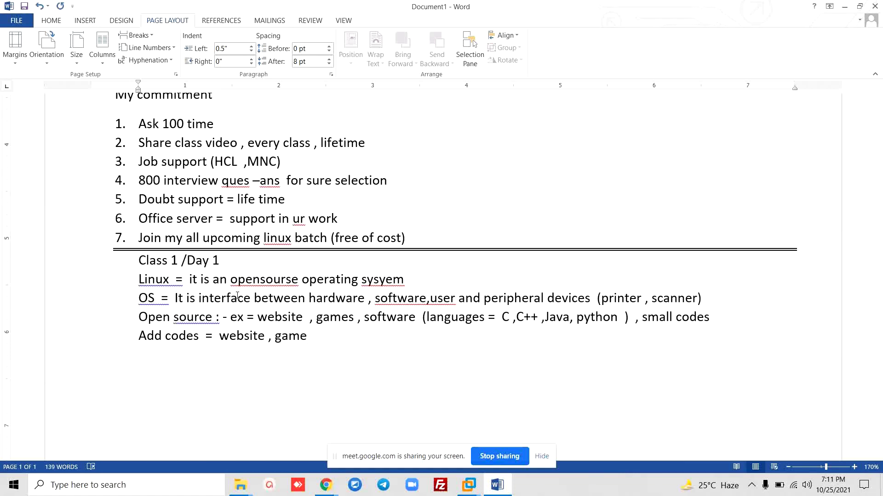
{"action": "type", "text": ", soft"}
{"action": "type", "text": "wat"}
{"action": "type", "text": "e"}
{"action": "key", "text": "Return"}
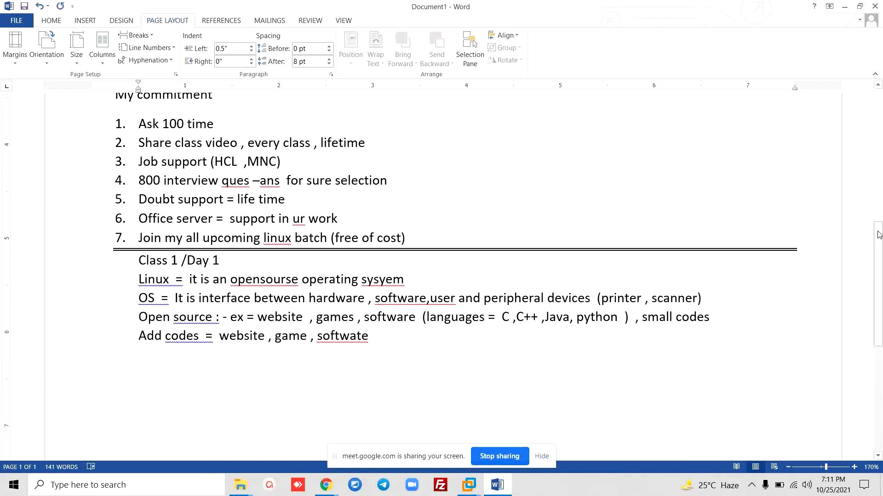
Step: Add 'small codes = source code' and 'able to access to source code and able to make the changes = opensource'
{"action": "scroll", "coordinate": [468, 340], "scroll_direction": "down", "scroll_amount": 1}
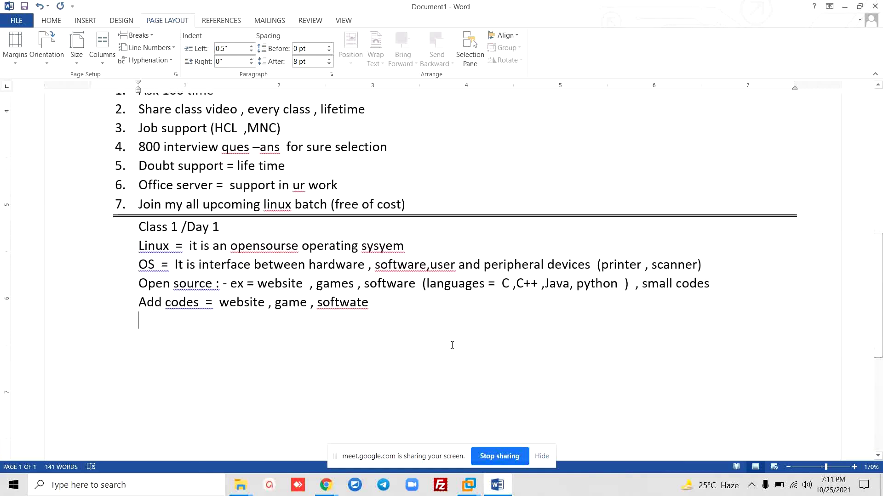
{"action": "type", "text": "small "}
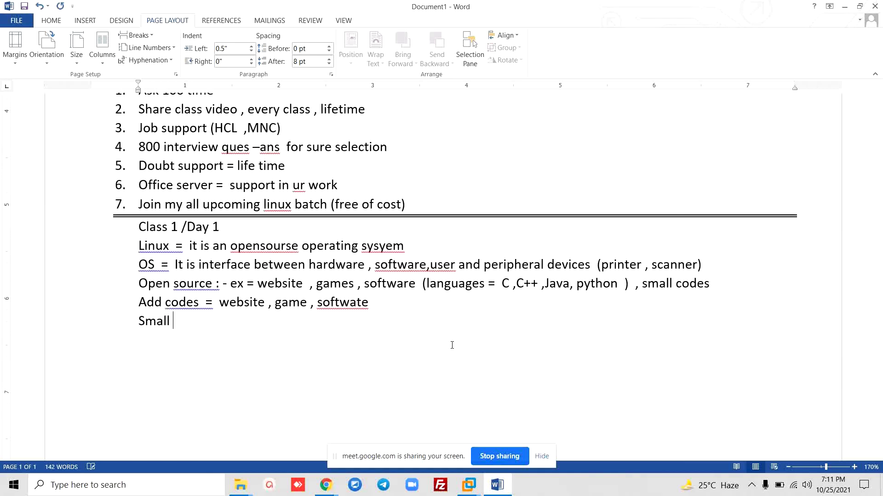
{"action": "type", "text": "codes  "}
{"action": "type", "text": "= so"}
{"action": "type", "text": "urce"}
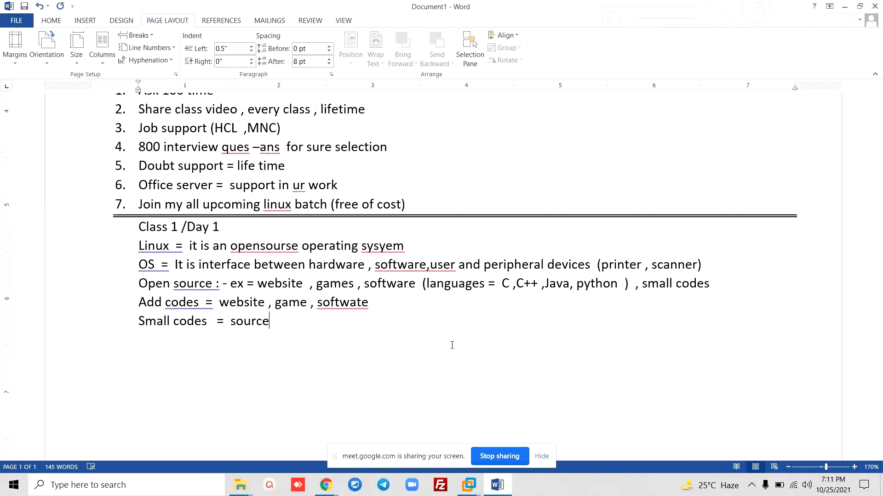
{"action": "type", "text": " code"}
{"action": "key", "text": "Return"}
{"action": "type", "text": "able to "}
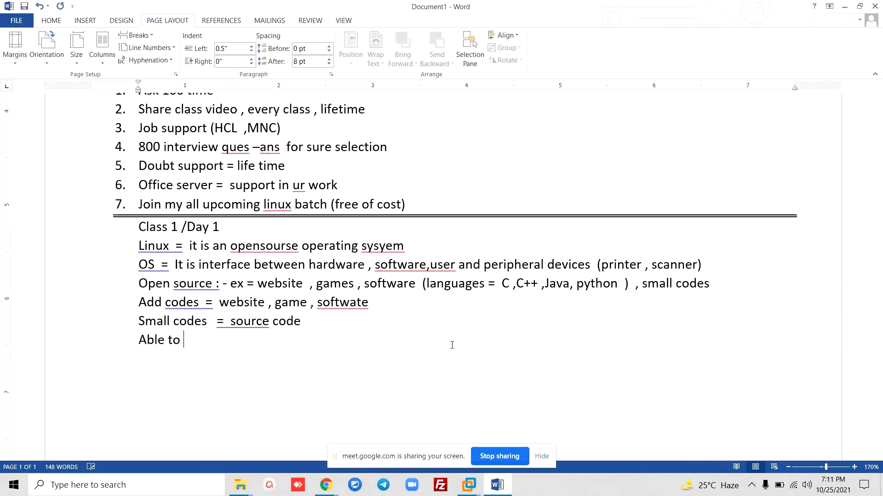
{"action": "type", "text": "access to "}
{"action": "type", "text": "sou"}
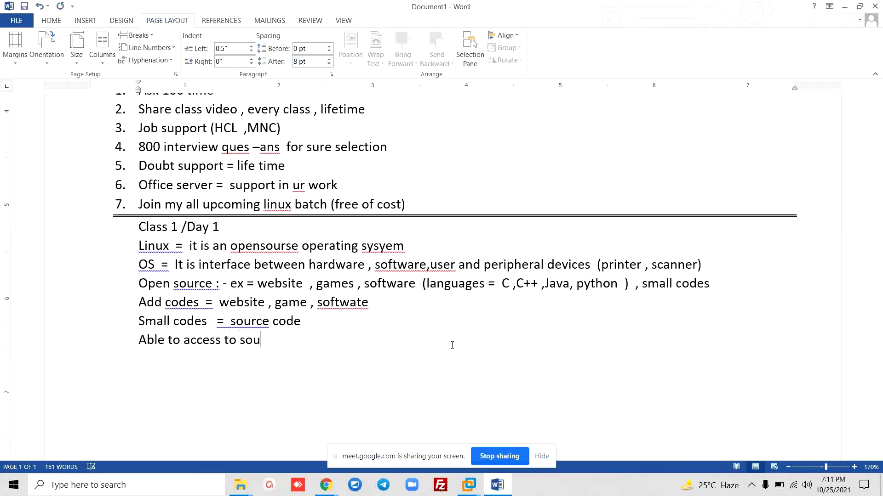
{"action": "type", "text": "rce "}
{"action": "type", "text": "code "}
{"action": "type", "text": "and able "}
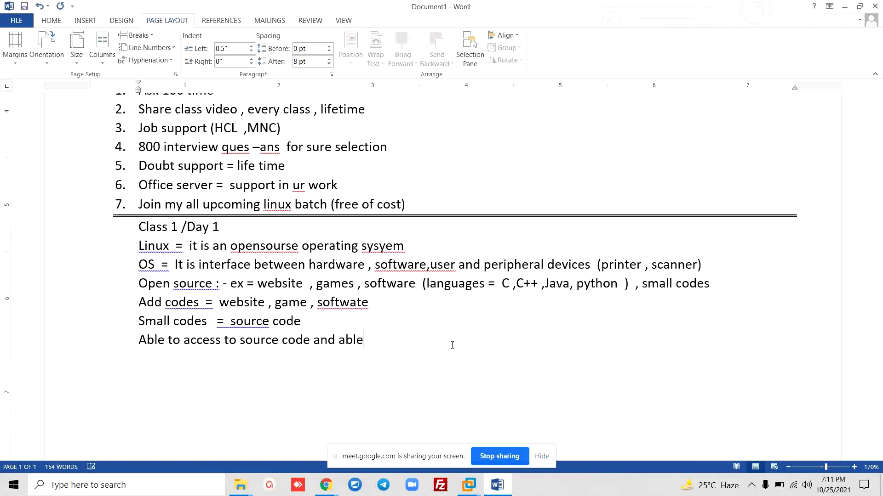
{"action": "type", "text": "to ma"}
{"action": "type", "text": "ke the cha"}
{"action": "type", "text": "nge"}
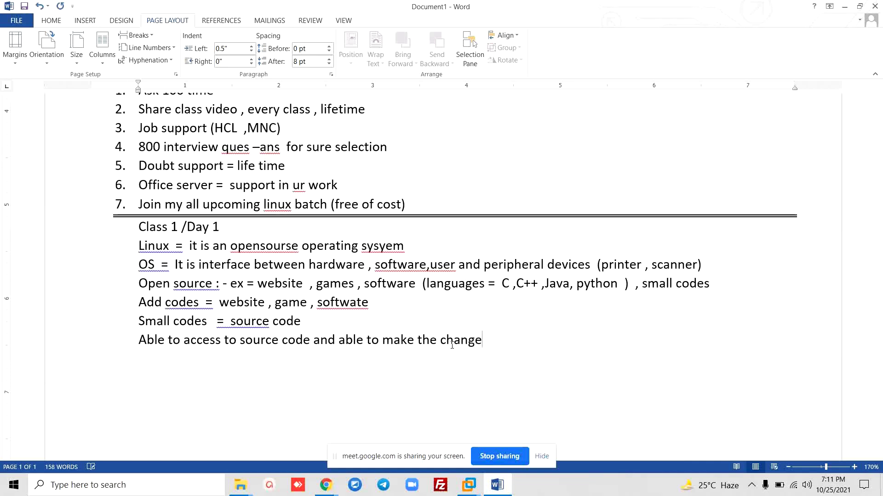
{"action": "type", "text": "s  =  "}
{"action": "type", "text": "opensou"}
{"action": "type", "text": "rce"}
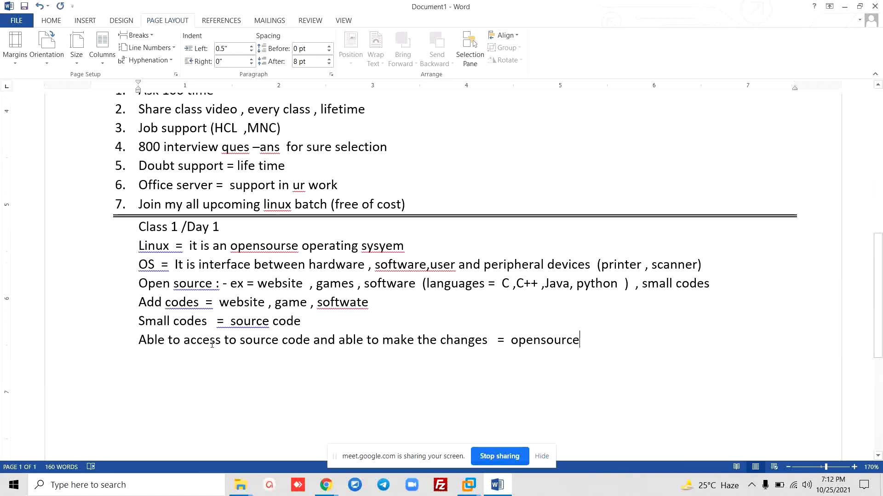
Step: Add a 'website = codes =' line and select the Linux, OS and Open source terms
{"action": "key", "text": "Return"}
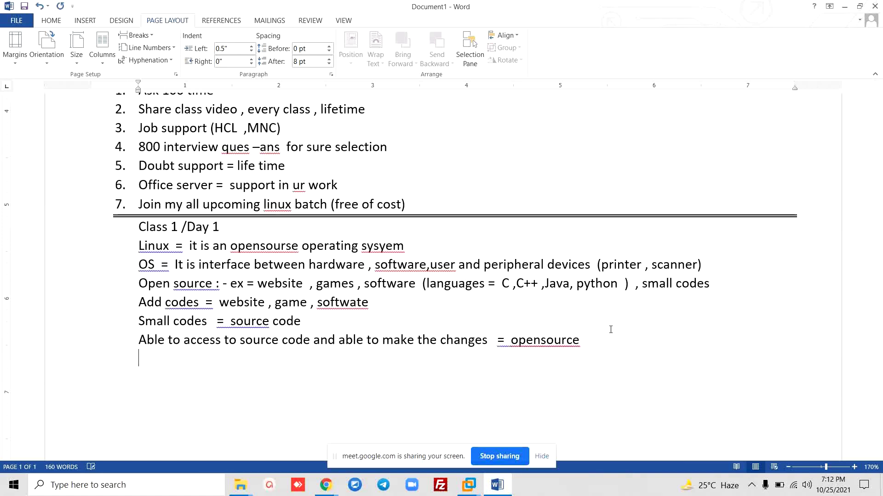
{"action": "type", "text": "w"}
{"action": "type", "text": "ebsit"}
{"action": "type", "text": "e  ="}
{"action": "type", "text": "  c"}
{"action": "type", "text": "odes "}
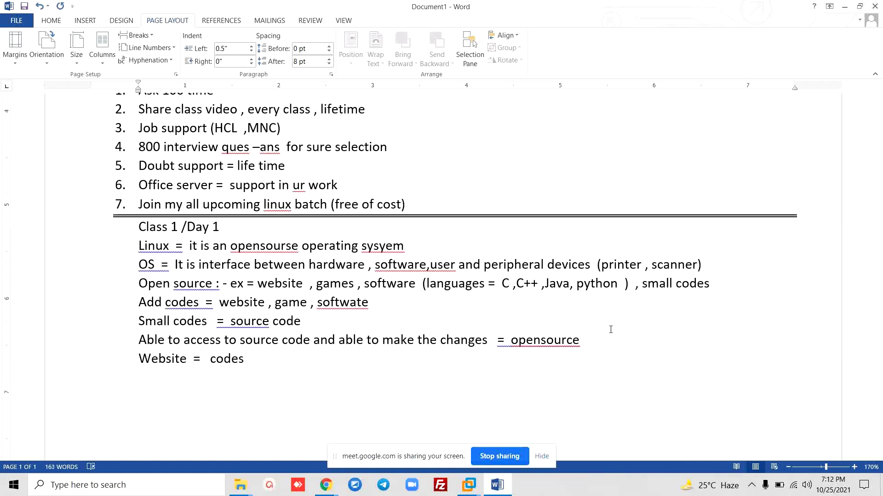
{"action": "type", "text": "="}
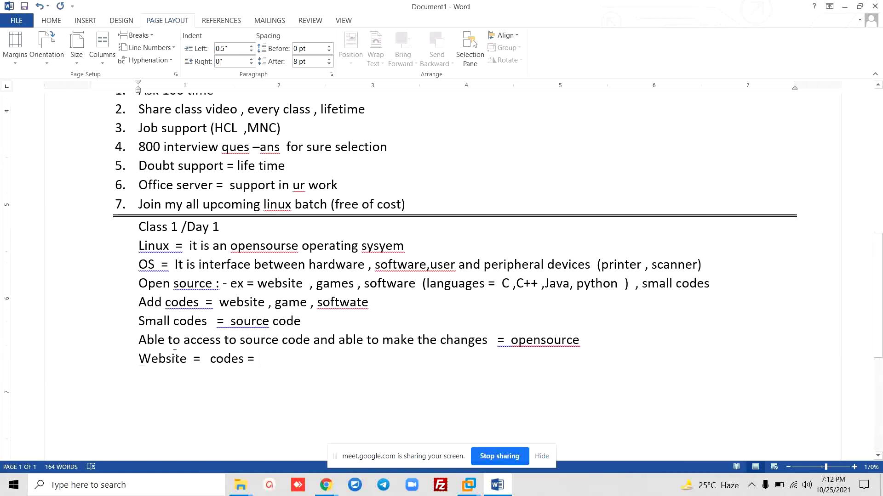
{"action": "double_click", "coordinate": [140, 247]}
{"action": "double_click", "coordinate": [142, 265]}
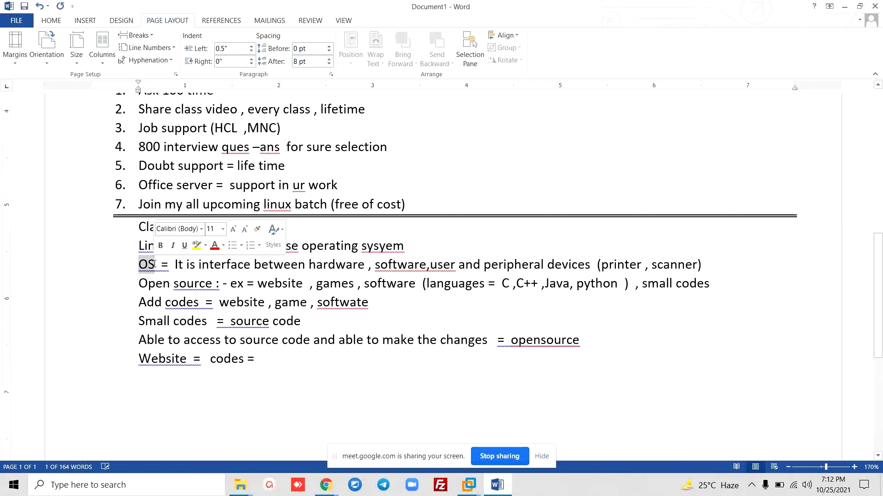
{"action": "left_click_drag", "start_coordinate": [143, 283], "coordinate": [196, 286]}
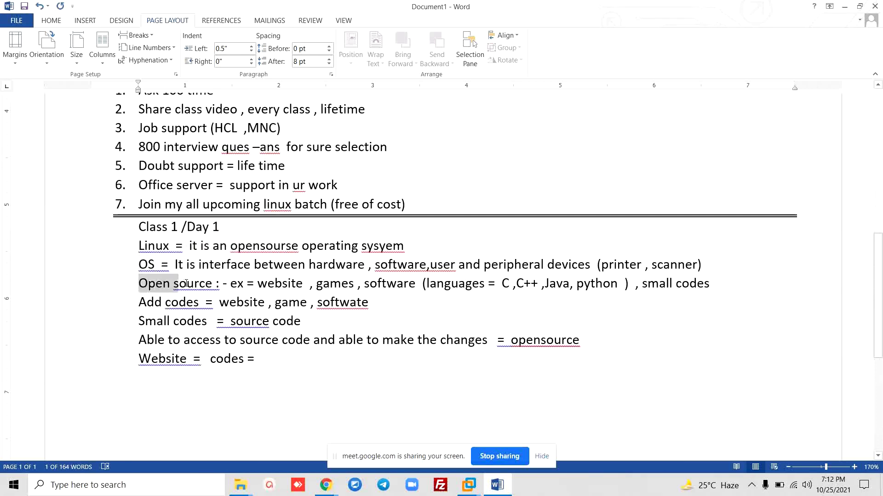
Step: Insert a double horizontal divider from a row of equals signs below the Website line
{"action": "left_click", "coordinate": [263, 366]}
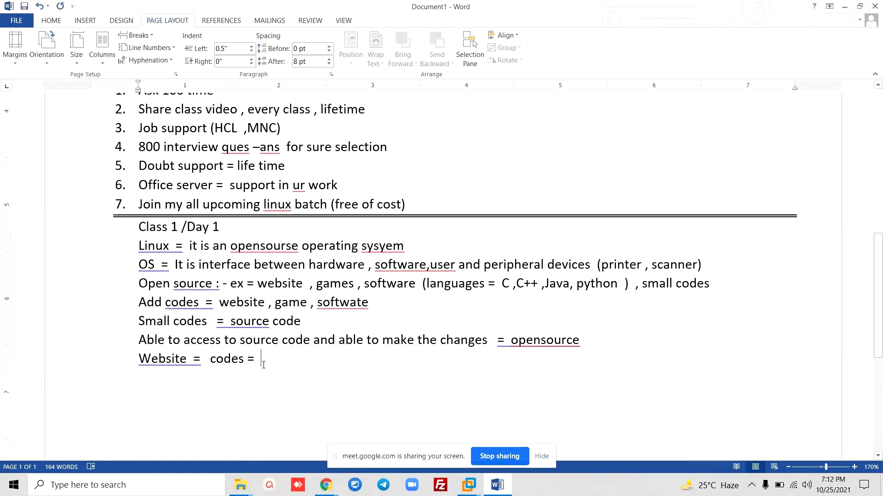
{"action": "key", "text": "Return"}
{"action": "type", "text": "================"}
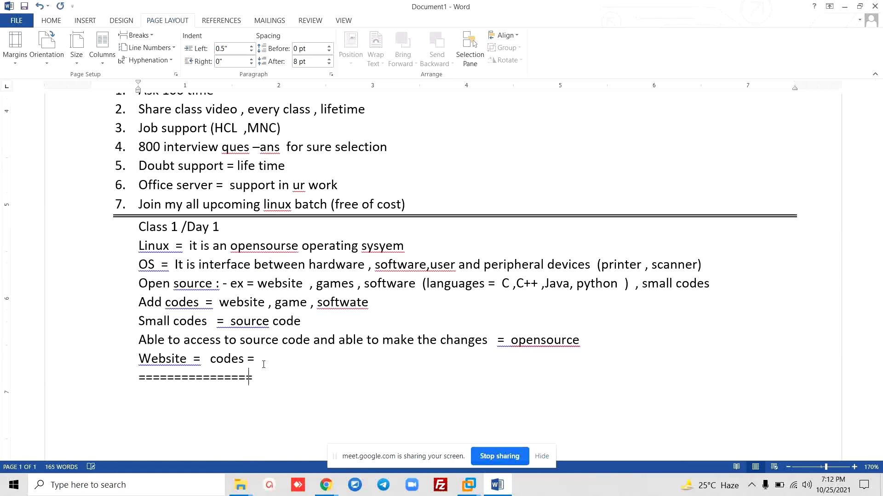
{"action": "type", "text": "================================="}
{"action": "key", "text": "Return"}
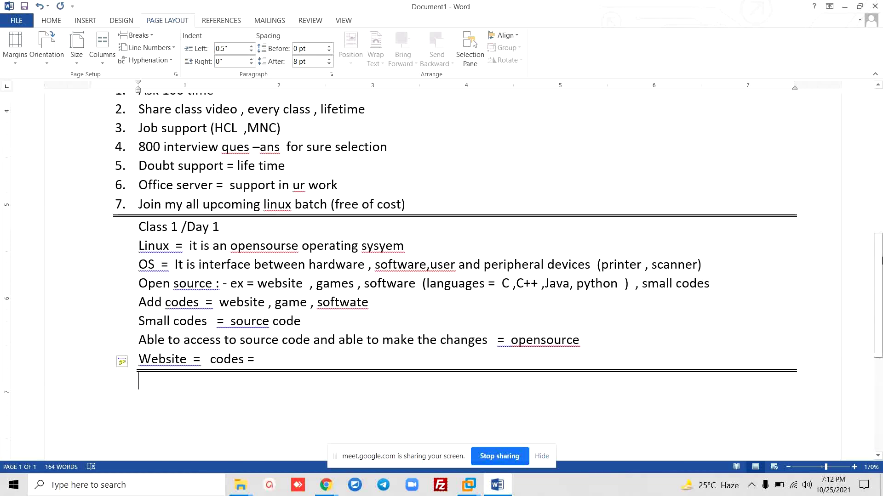
Step: Type the 'History of linux' heading, then '1969 = multics (first OS unix based)' and '1970 = unics (b language)'
{"action": "scroll", "coordinate": [189, 339], "scroll_direction": "down", "scroll_amount": 2}
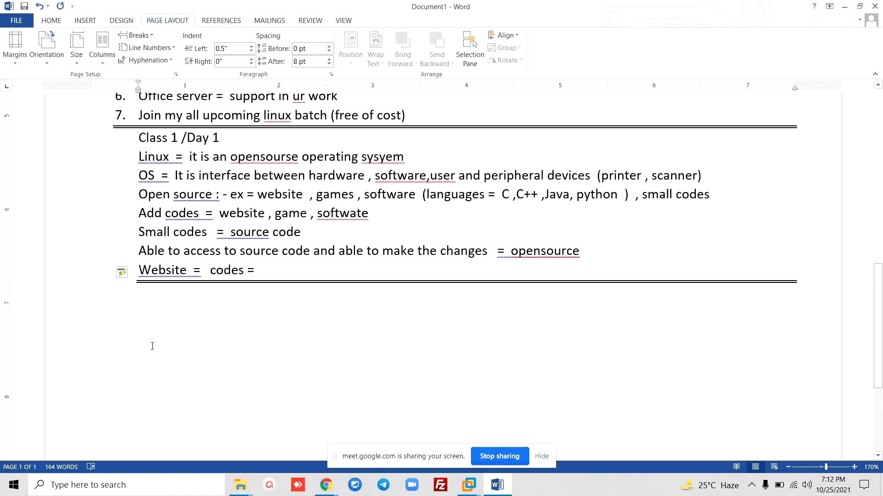
{"action": "type", "text": "His"}
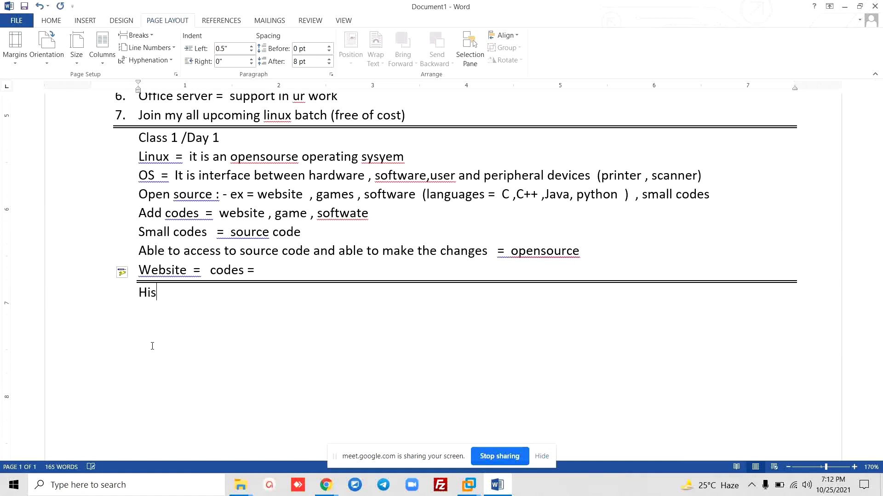
{"action": "type", "text": "tory o"}
{"action": "type", "text": "f linux"}
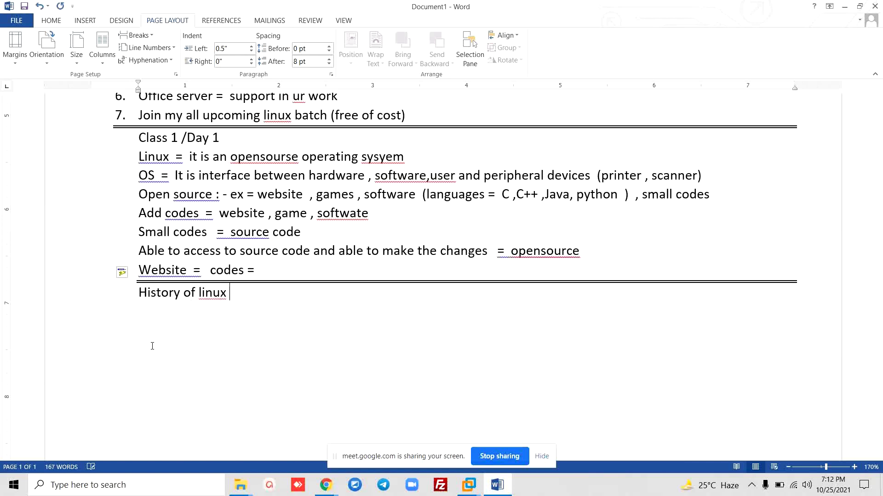
{"action": "key", "text": "Return"}
{"action": "type", "text": "19"}
{"action": "type", "text": "69  =  "}
{"action": "type", "text": "m"}
{"action": "type", "text": "ultics    "}
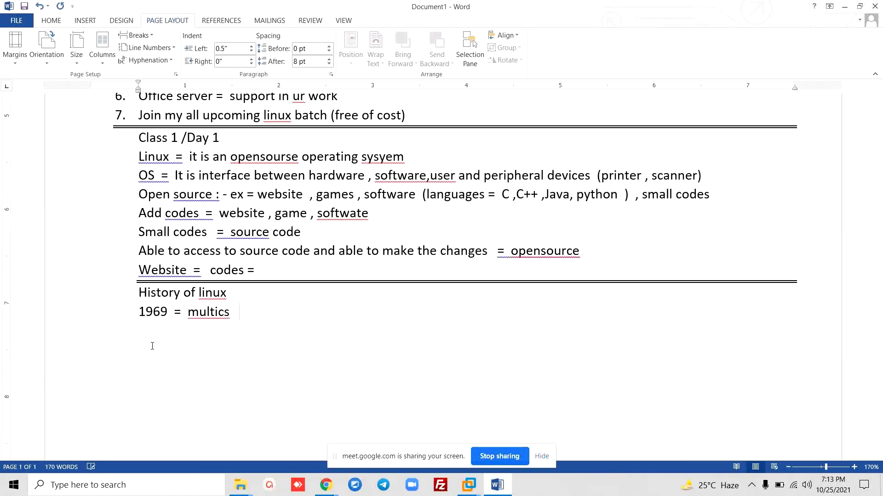
{"action": "type", "text": "("}
{"action": "type", "text": "first O"}
{"action": "type", "text": "S un"}
{"action": "type", "text": "ix "}
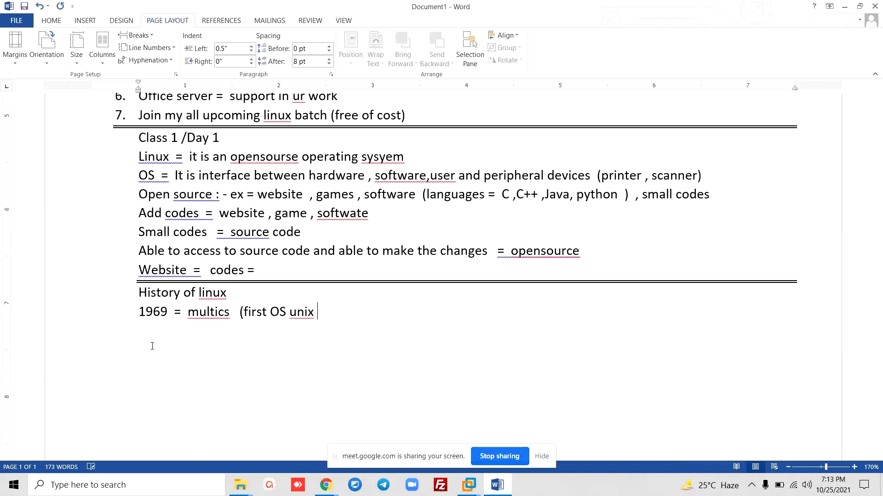
{"action": "type", "text": "based "}
{"action": "type", "text": ")"}
{"action": "key", "text": "Return"}
{"action": "type", "text": "1"}
{"action": "type", "text": "970 = "}
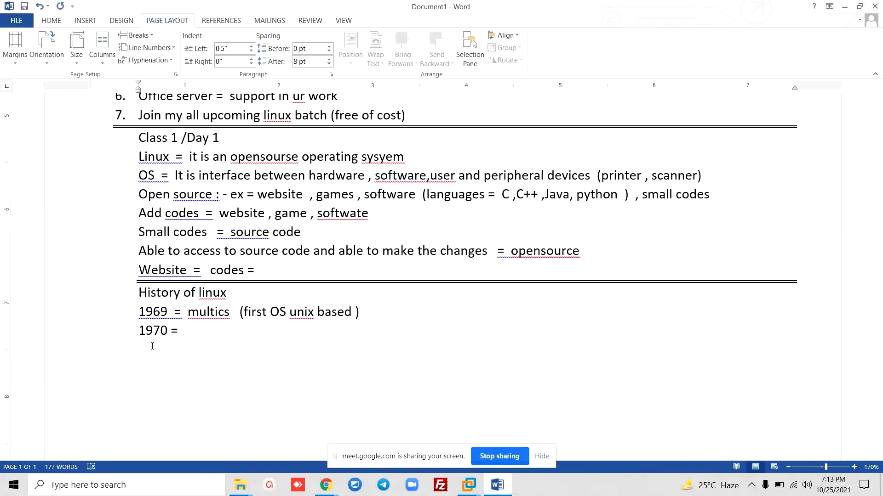
{"action": "type", "text": "uni"}
{"action": "type", "text": "cs  "}
{"action": "type", "text": "("}
{"action": "type", "text": "b "}
{"action": "type", "text": "lang"}
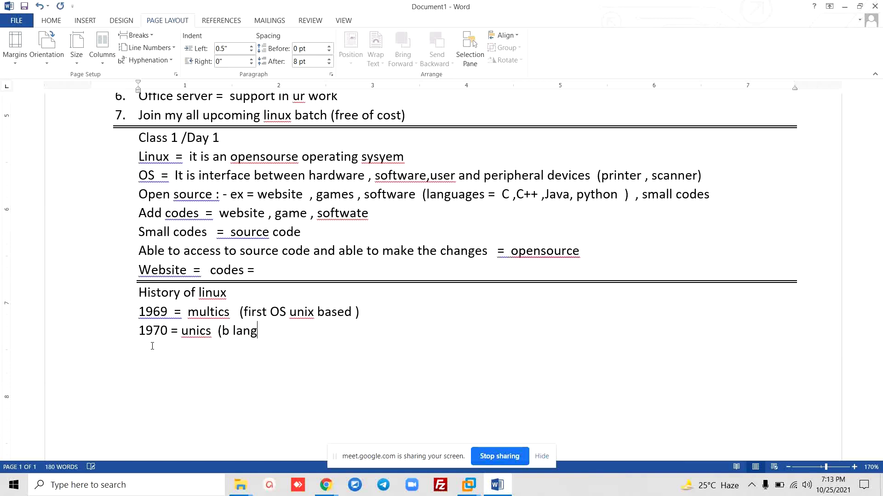
{"action": "type", "text": "uage "}
{"action": "type", "text": ")"}
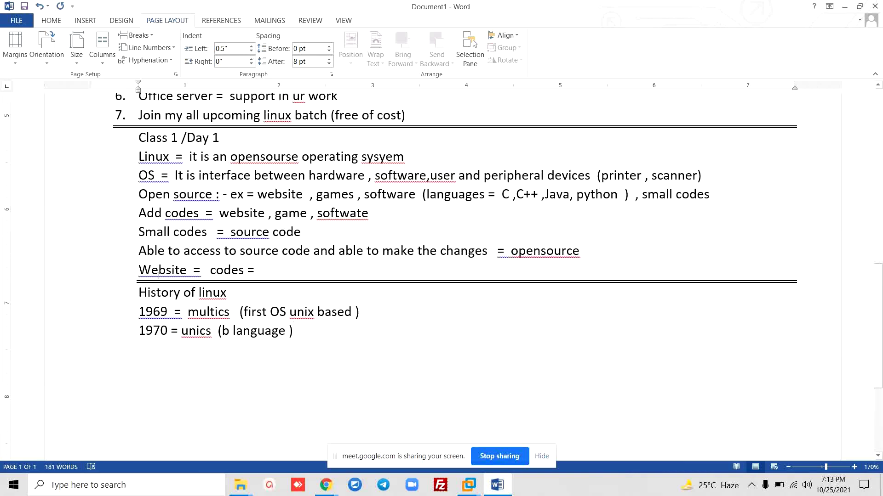
Step: Add timeline entries '1971 = c language come' and '1973 = unix (it come over the C language)'
{"action": "key", "text": "Return"}
{"action": "type", "text": "19"}
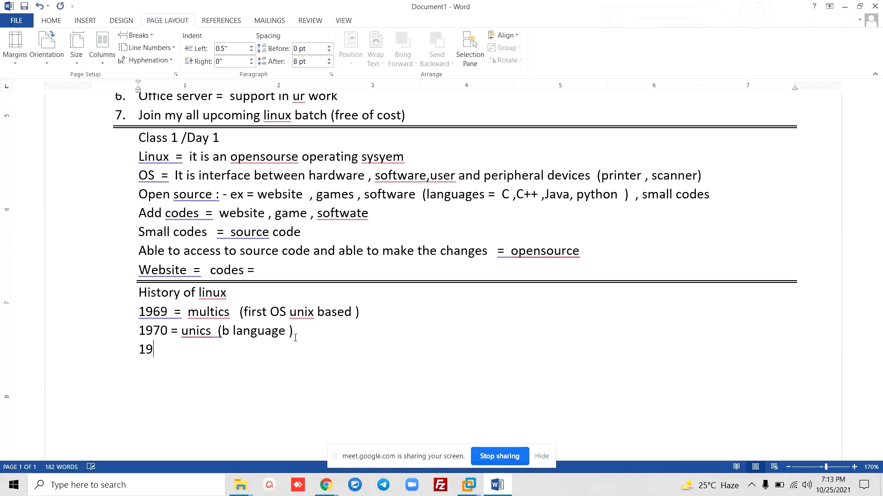
{"action": "type", "text": "71 =  "}
{"action": "type", "text": "c lan"}
{"action": "type", "text": "guage "}
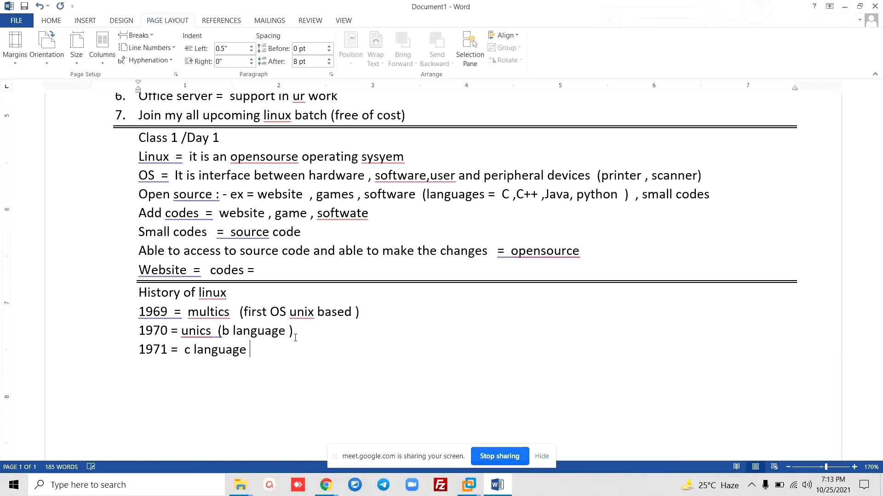
{"action": "type", "text": "come"}
{"action": "key", "text": "Return"}
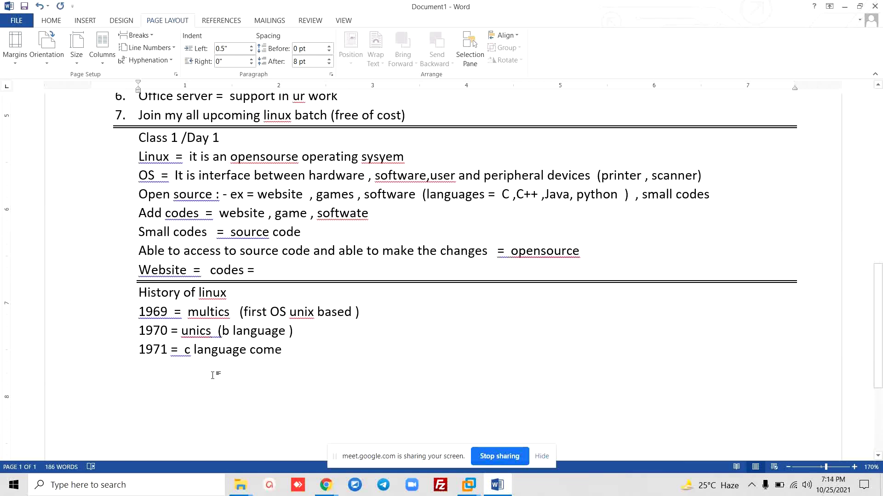
{"action": "type", "text": "197"}
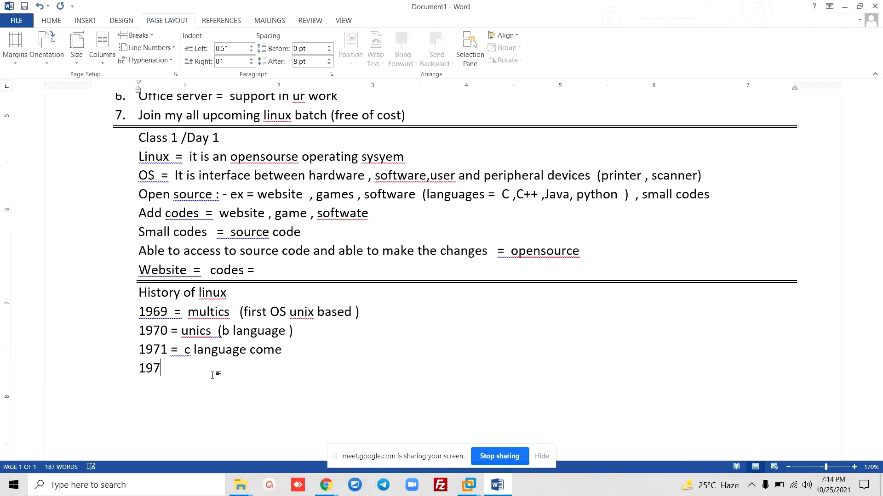
{"action": "type", "text": "3 ="}
{"action": "double_click", "coordinate": [184, 332]}
{"action": "left_click", "coordinate": [186, 362]}
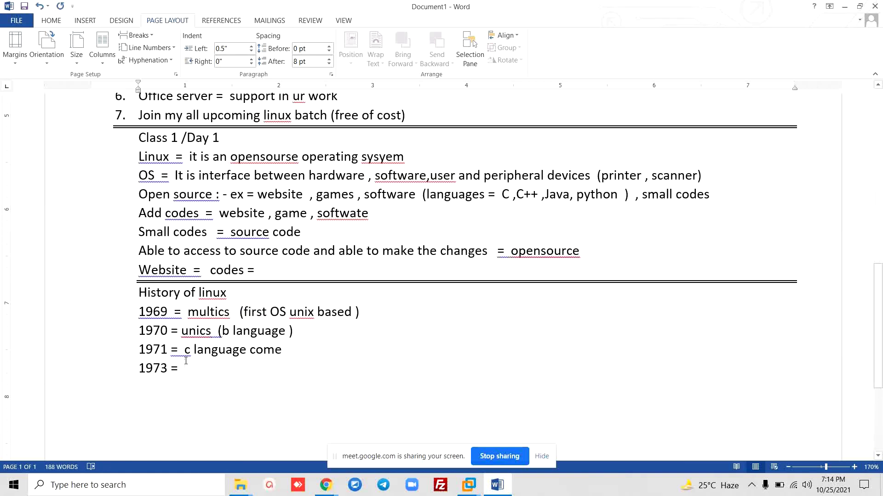
{"action": "type", "text": "unix "}
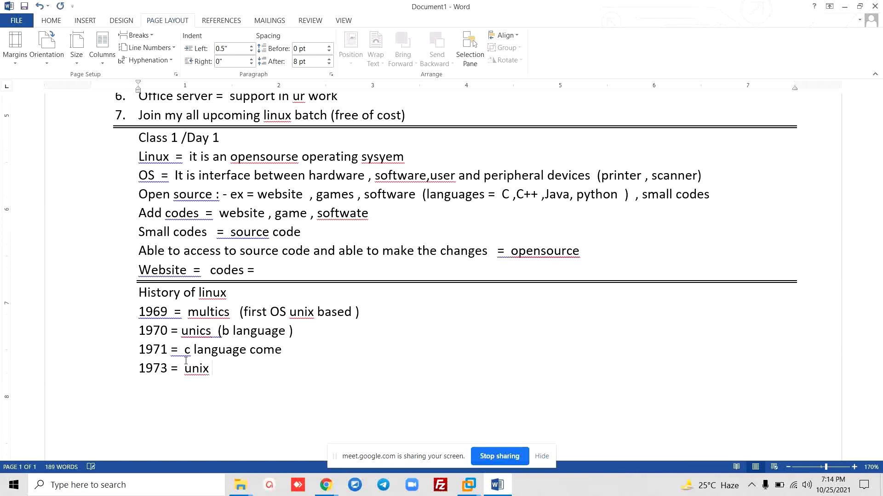
{"action": "type", "text": "( it"}
{"action": "type", "text": " come o"}
{"action": "type", "text": "ve "}
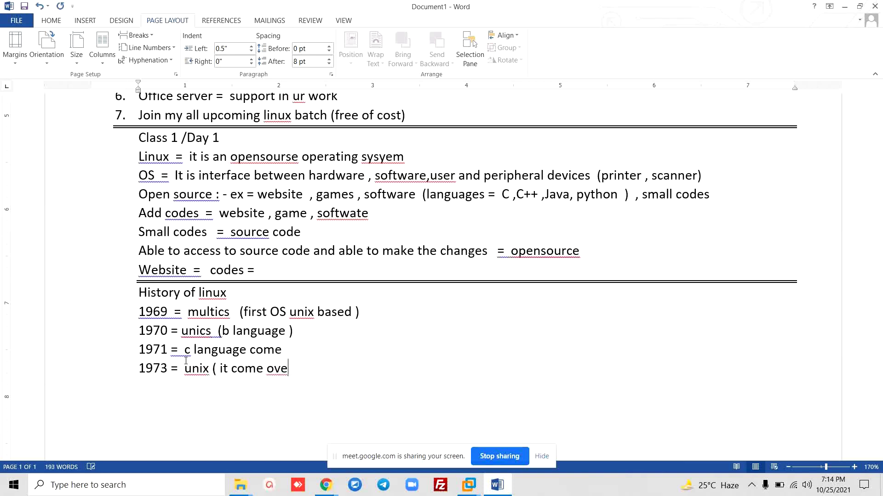
{"action": "type", "text": "r the "}
{"action": "type", "text": "C lan"}
{"action": "type", "text": "guage "}
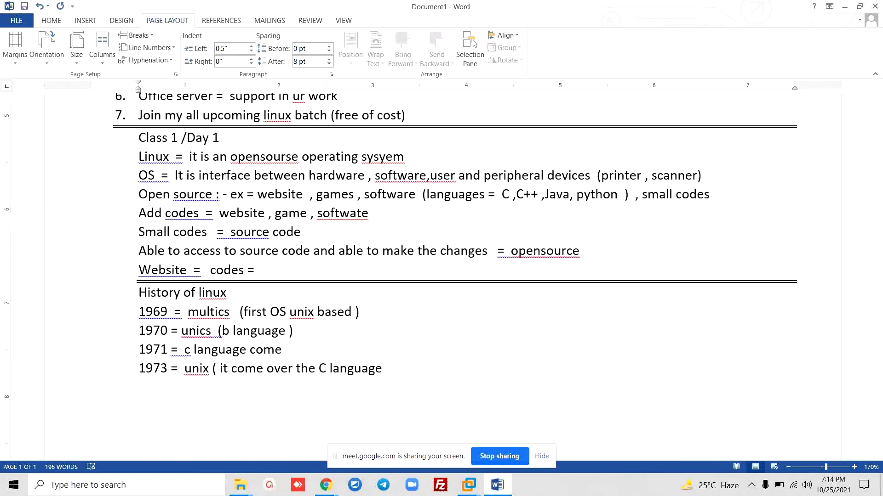
{"action": "type", "text": ")"}
{"action": "key", "text": "Return"}
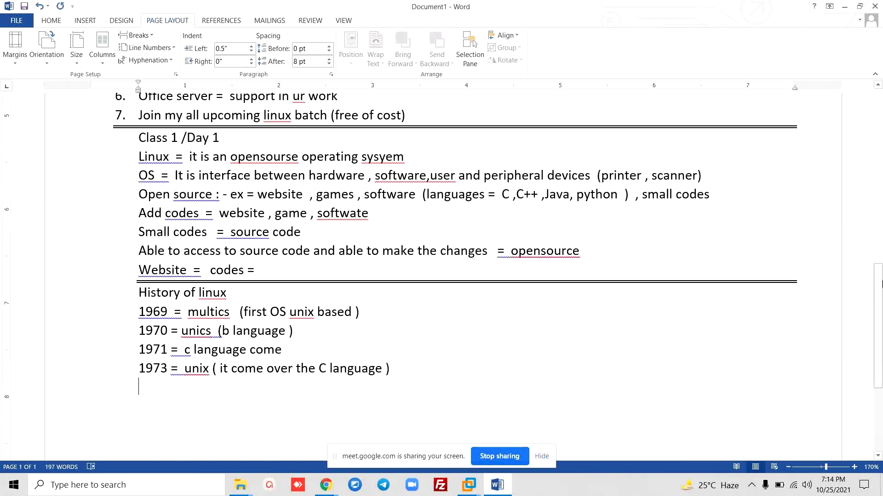
Step: After a blank line, type 'UNIX = it is exactly called kernel', then start a 'Kernel =' line
{"action": "scroll", "coordinate": [565, 314], "scroll_direction": "down", "scroll_amount": 3}
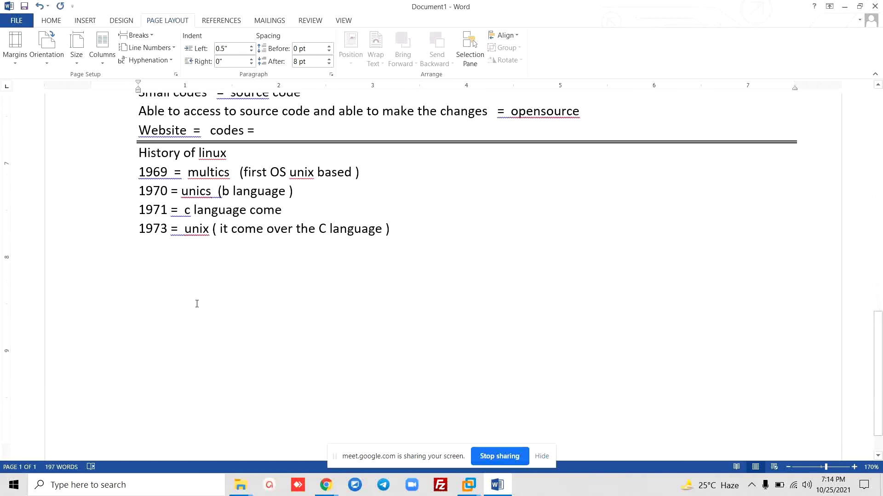
{"action": "key", "text": "Return"}
{"action": "type", "text": "UN"}
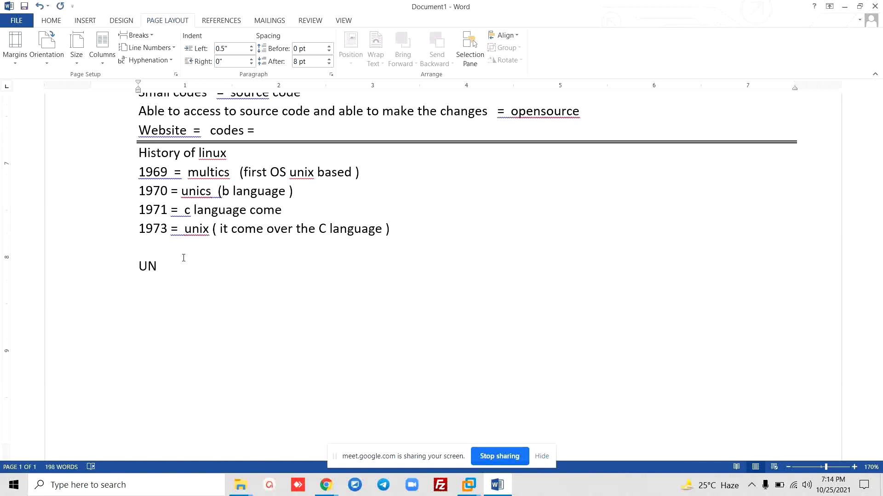
{"action": "type", "text": "IX =  "}
{"action": "type", "text": "it i"}
{"action": "type", "text": "s exa"}
{"action": "type", "text": "ctly "}
{"action": "type", "text": "calle"}
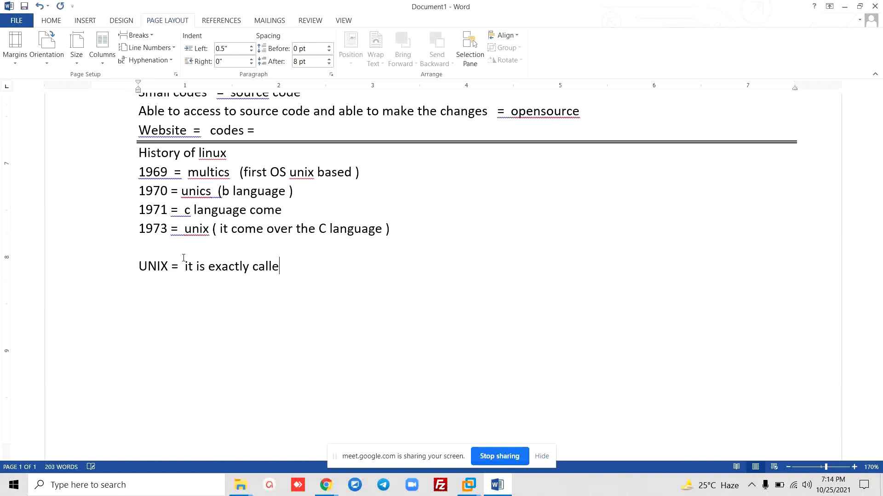
{"action": "type", "text": "d kerne"}
{"action": "type", "text": "l"}
{"action": "key", "text": "Return"}
{"action": "type", "text": "Kernel "}
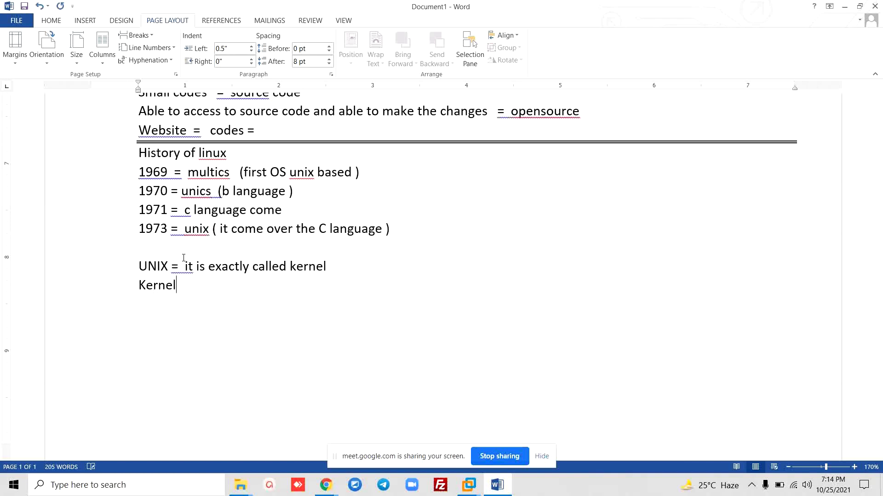
{"action": "type", "text": " ="}
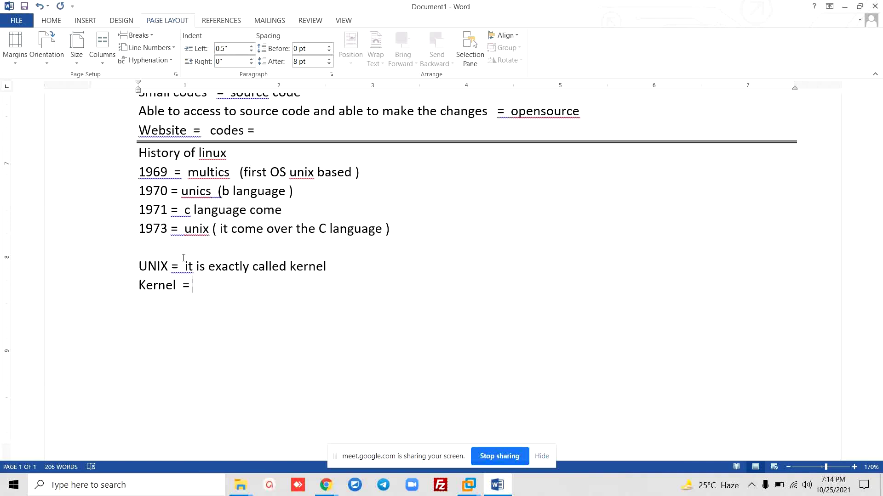
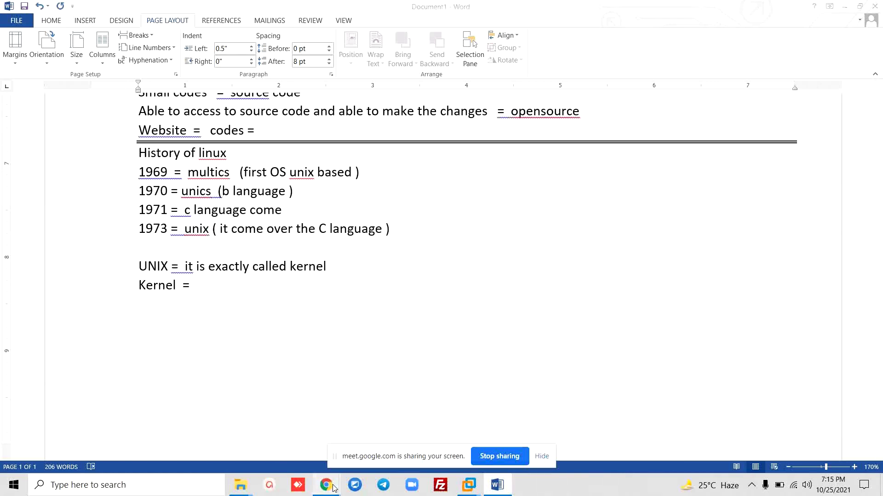
Step: Complete the Kernel line with 'it is a programme which inside in every OS . It interface between H/w and OS'
{"action": "mouse_move", "coordinate": [325, 484]}
{"action": "left_click", "coordinate": [272, 428]}
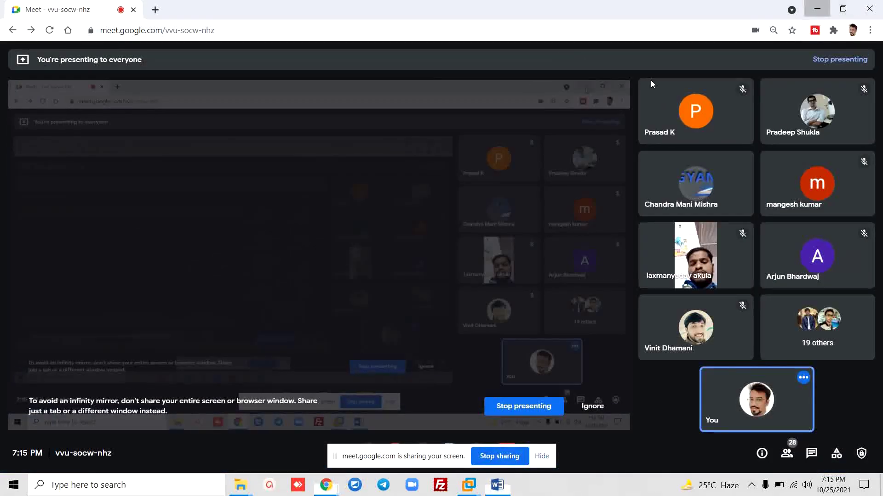
{"action": "left_click", "coordinate": [817, 9]}
{"action": "type", "text": "Kernel  ="}
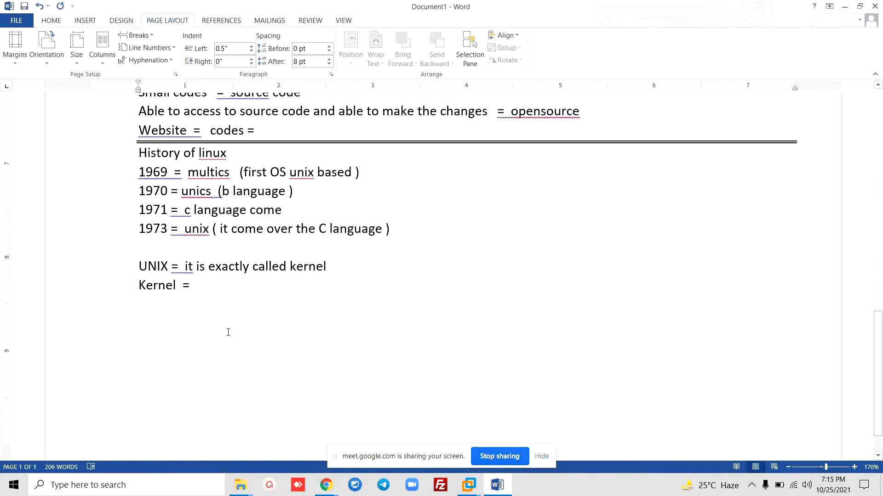
{"action": "type", "text": "it "}
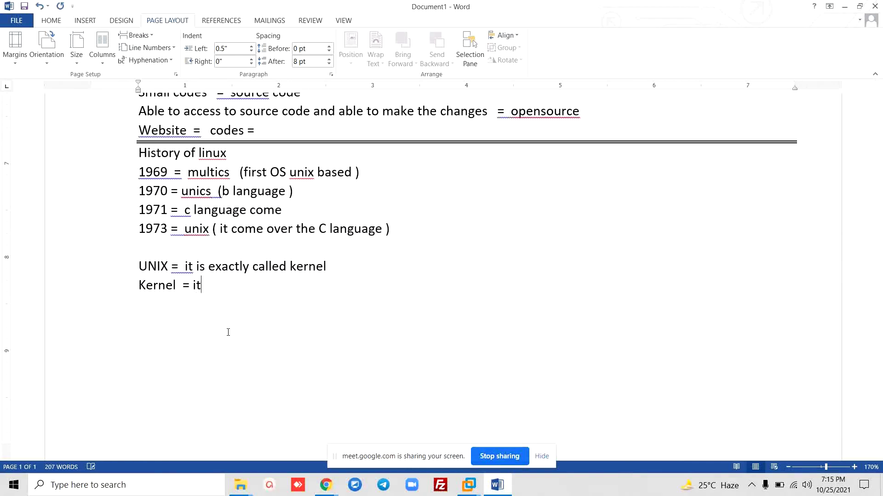
{"action": "type", "text": "is a"}
{"action": "type", "text": " p"}
{"action": "type", "text": "rogra"}
{"action": "type", "text": "mme"}
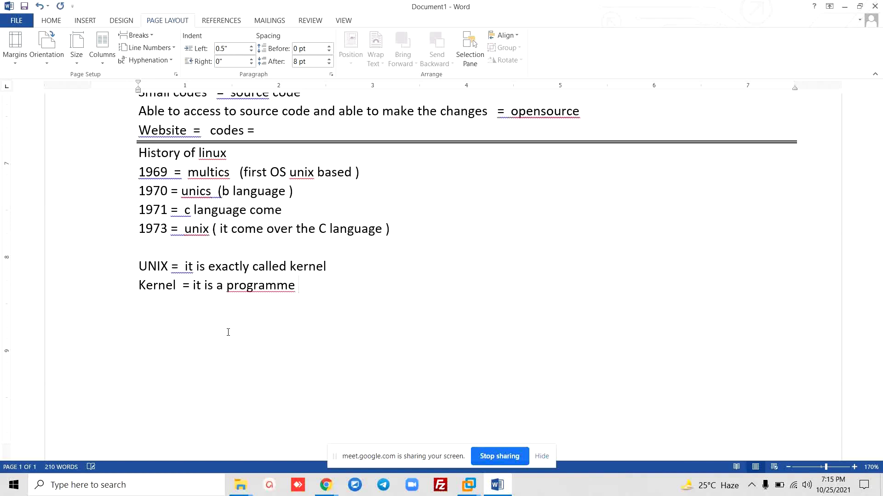
{"action": "right_click", "coordinate": [259, 286]}
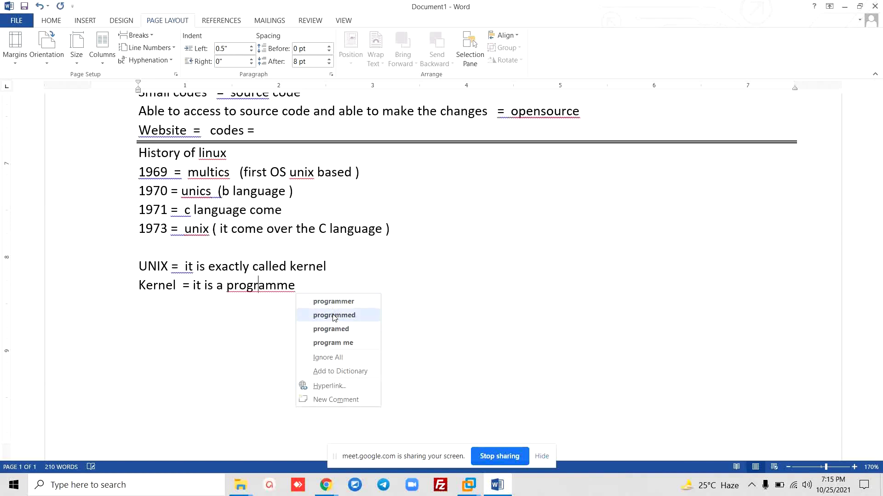
{"action": "key", "text": "Escape"}
{"action": "left_click", "coordinate": [306, 286]}
{"action": "type", "text": "r"}
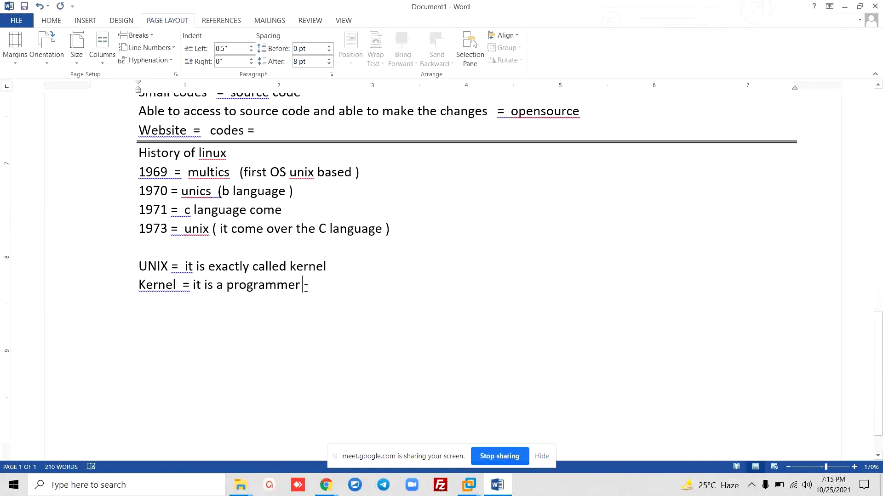
{"action": "key", "text": "BackSpace"}
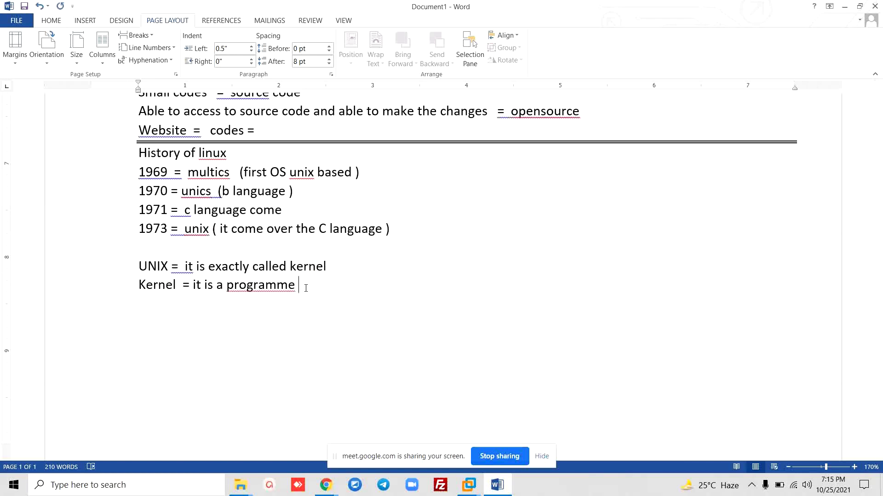
{"action": "type", "text": "whi"}
{"action": "type", "text": "ch i"}
{"action": "type", "text": "nside "}
{"action": "type", "text": "in ev"}
{"action": "type", "text": "ery "}
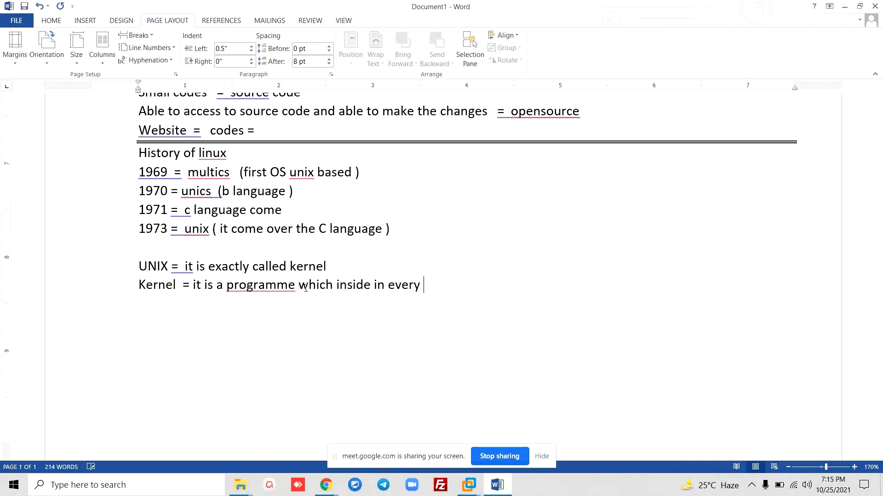
{"action": "type", "text": "OS"}
{"action": "type", "text": " . "}
{"action": "type", "text": "It "}
{"action": "type", "text": "inter"}
{"action": "type", "text": "face "}
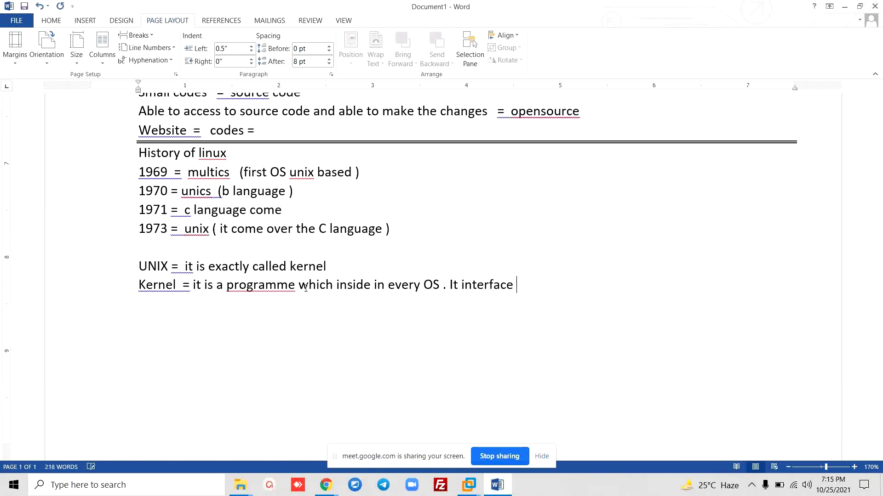
{"action": "type", "text": "bet"}
{"action": "type", "text": "ween "}
{"action": "type", "text": "H/w "}
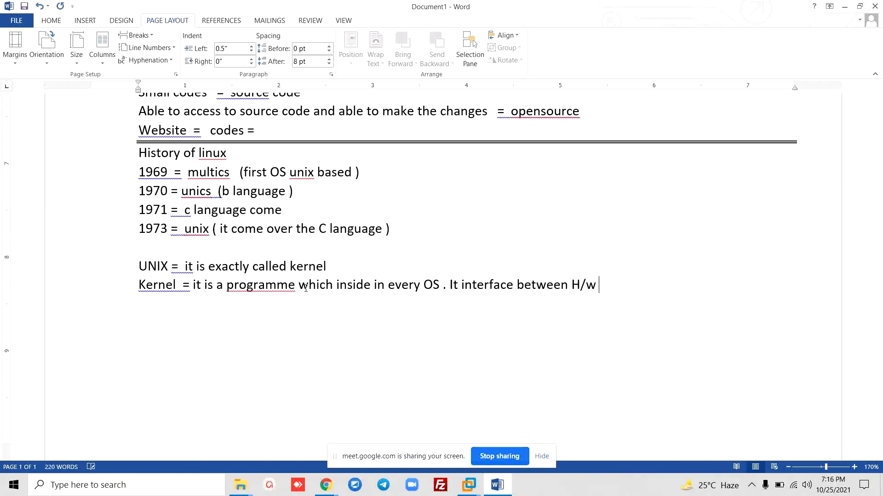
{"action": "type", "text": "and O"}
{"action": "type", "text": "S"}
{"action": "left_click", "coordinate": [535, 482]}
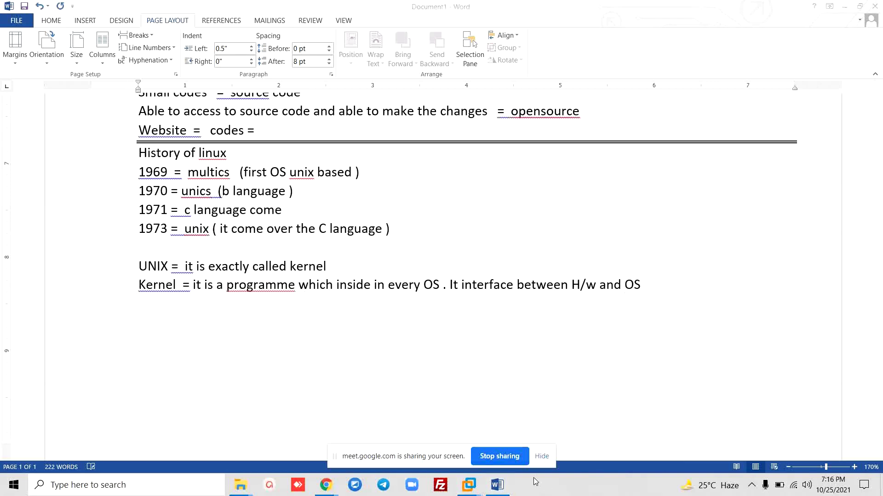
Step: Launch a blank Paint canvas with the Run command mspaint, then minimize it back to Word
{"action": "key", "text": "super+r"}
{"action": "type", "text": "p"}
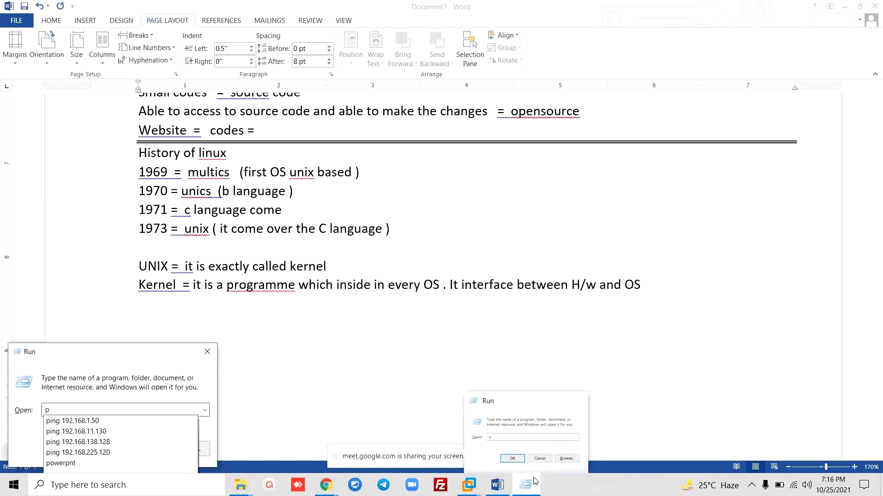
{"action": "type", "text": "a"}
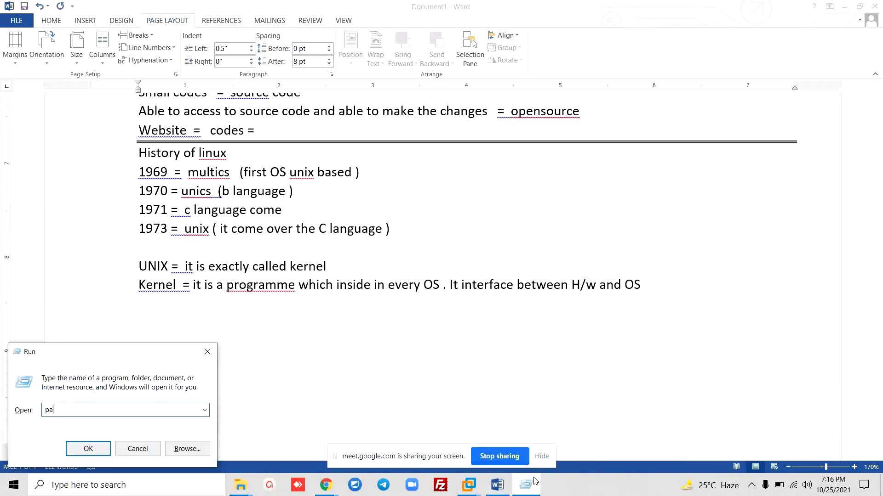
{"action": "key", "text": "BackSpace"}
{"action": "key", "text": "BackSpace"}
{"action": "type", "text": "mspa"}
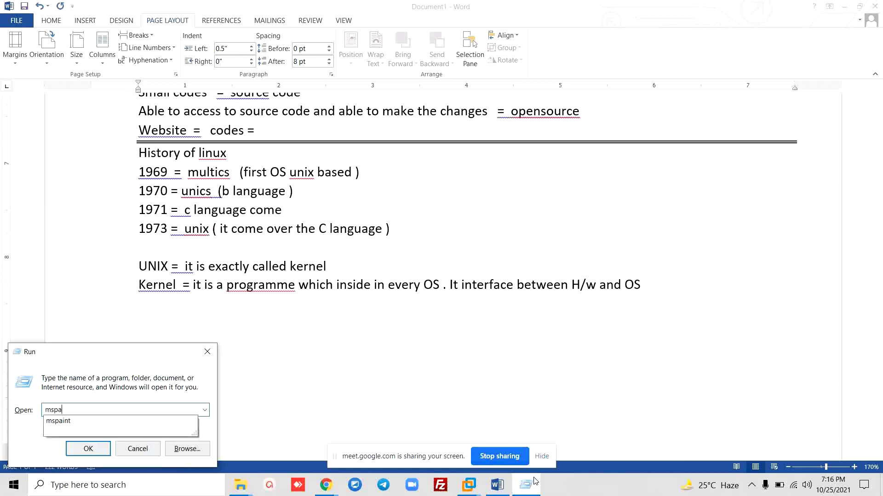
{"action": "left_click", "coordinate": [62, 422]}
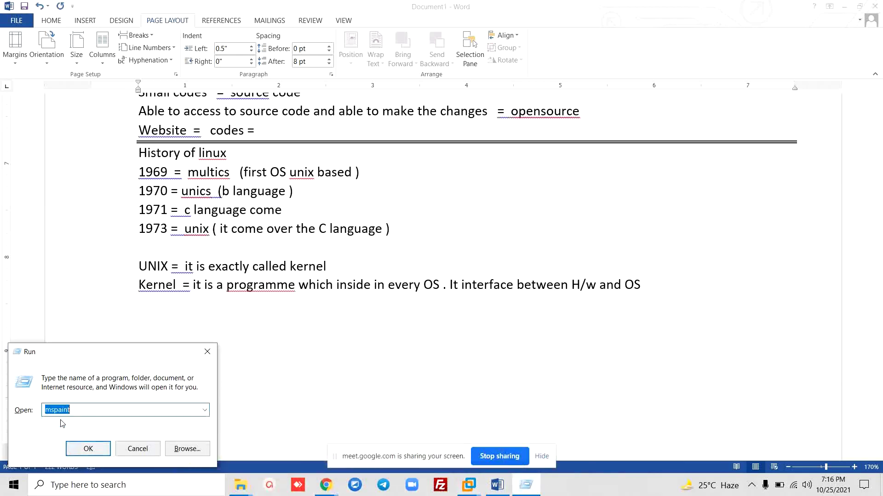
{"action": "left_click", "coordinate": [78, 449]}
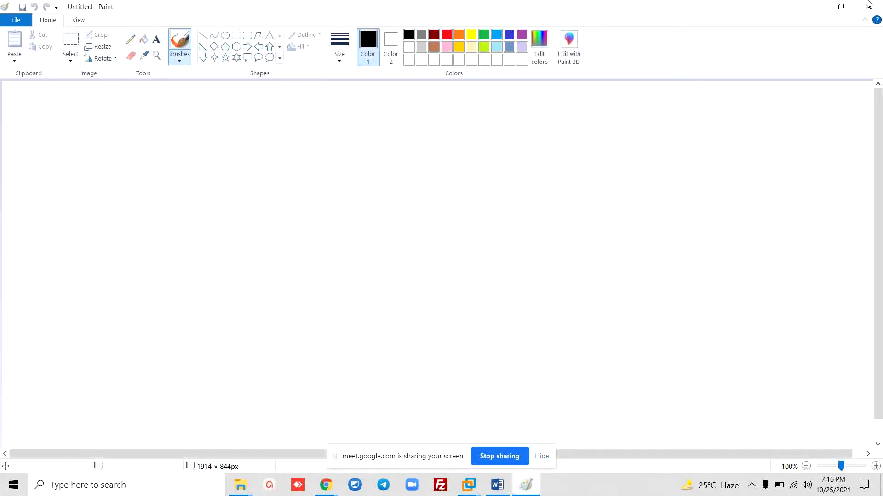
{"action": "left_click", "coordinate": [815, 8]}
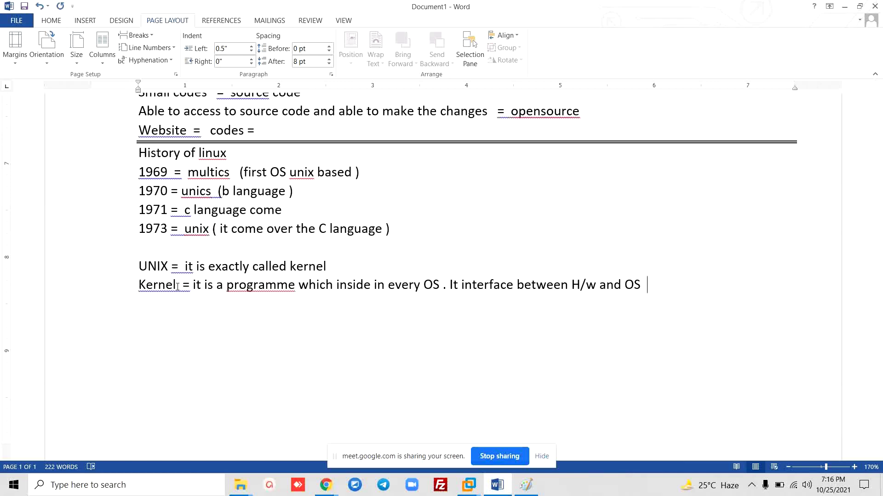
Step: Start a new line under the Kernel definition reading 'anconda = file run the OS'
{"action": "key", "text": "Return"}
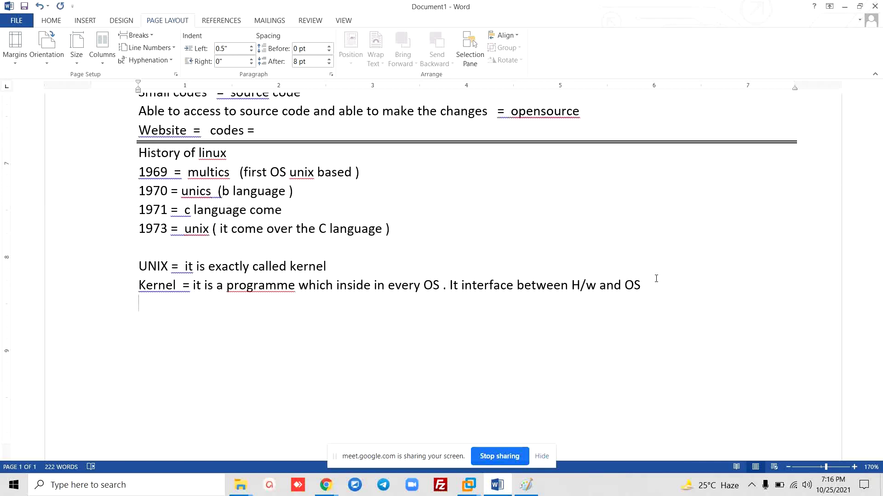
{"action": "type", "text": "anc"}
{"action": "type", "text": "onda  "}
{"action": "type", "text": "=  fil"}
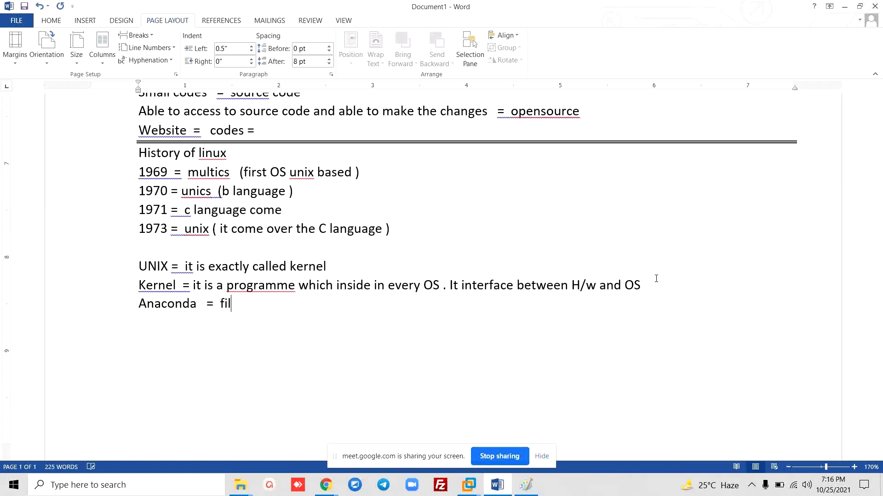
{"action": "type", "text": "e ."}
{"action": "type", "text": " run t"}
{"action": "type", "text": "he "}
{"action": "type", "text": "OS"}
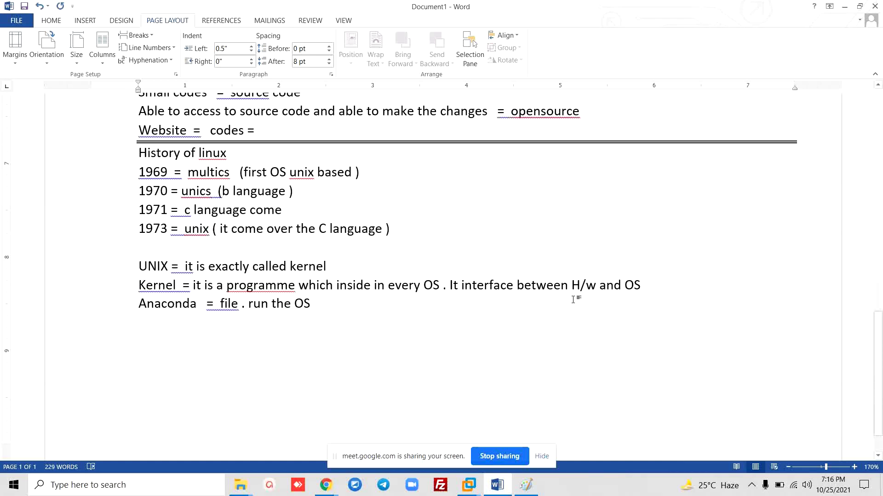
Step: Draw three nested rectangles in the middle of the Paint canvas
{"action": "left_click", "coordinate": [526, 485]}
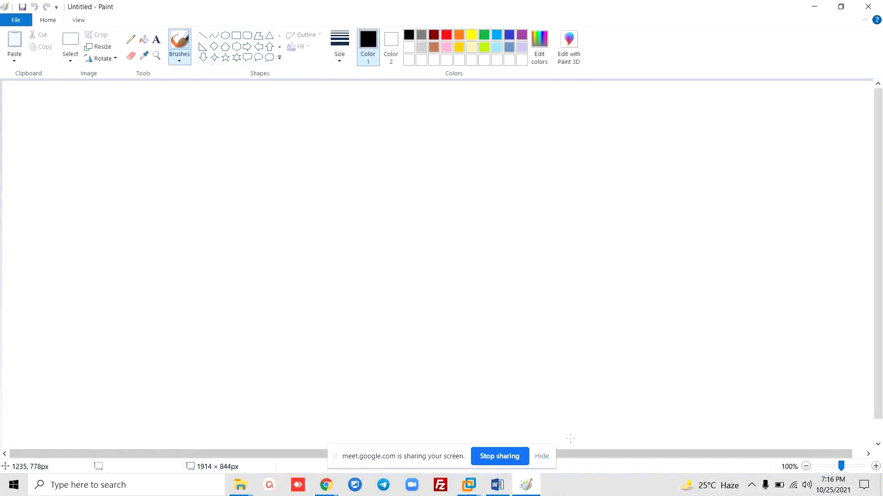
{"action": "left_click", "coordinate": [236, 36]}
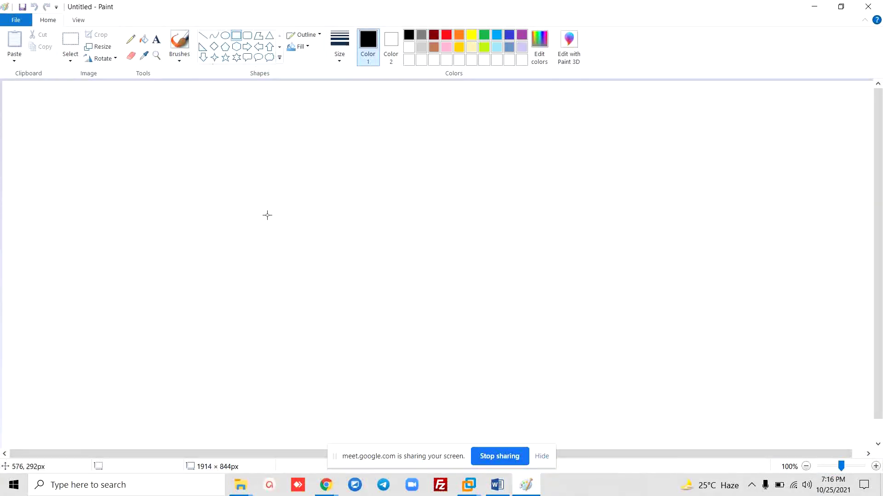
{"action": "mouse_move", "coordinate": [267, 214]}
{"action": "left_mouse_down"}
{"action": "mouse_move", "coordinate": [477, 230]}
{"action": "mouse_move", "coordinate": [467, 317]}
{"action": "left_mouse_up"}
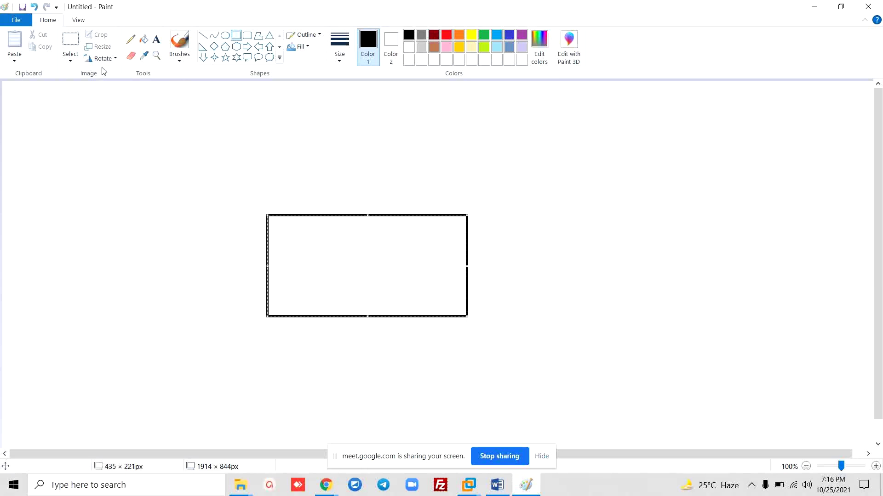
{"action": "left_click", "coordinate": [237, 176]}
{"action": "left_click_drag", "start_coordinate": [197, 165], "coordinate": [514, 363]}
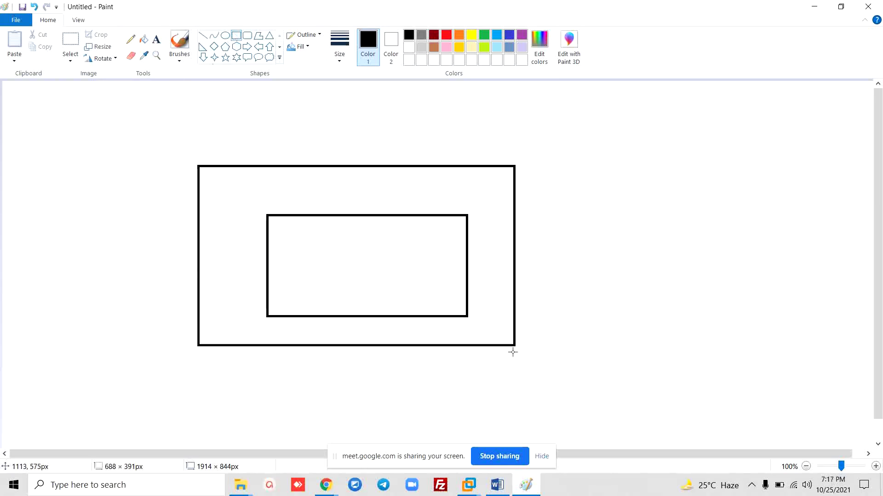
{"action": "mouse_move", "coordinate": [99, 115]}
{"action": "left_mouse_down"}
{"action": "mouse_move", "coordinate": [502, 137]}
{"action": "mouse_move", "coordinate": [633, 423]}
{"action": "left_mouse_up"}
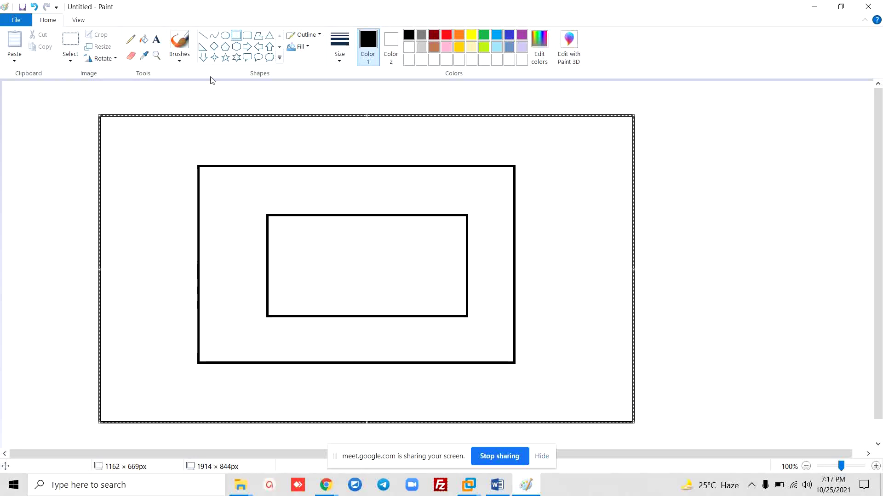
Step: Label the inner rectangle 'Hardware'
{"action": "left_click", "coordinate": [157, 39]}
{"action": "left_click", "coordinate": [298, 251]}
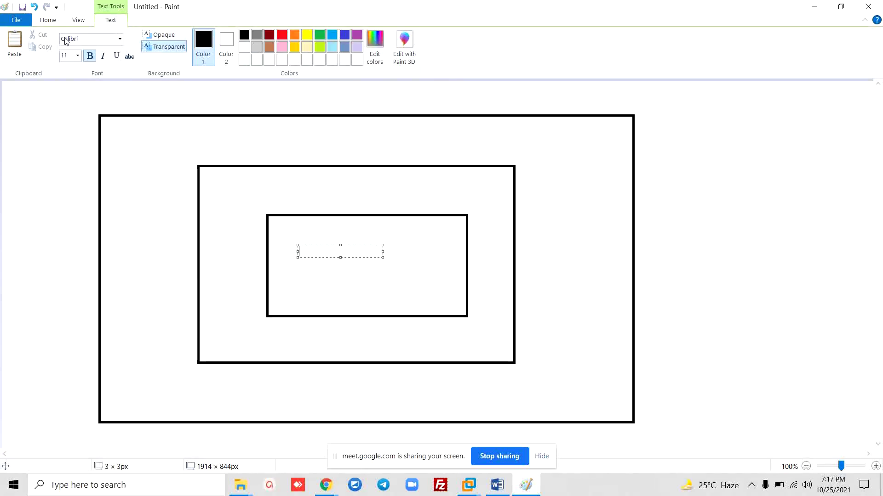
{"action": "left_click", "coordinate": [48, 21]}
{"action": "left_click", "coordinate": [157, 39]}
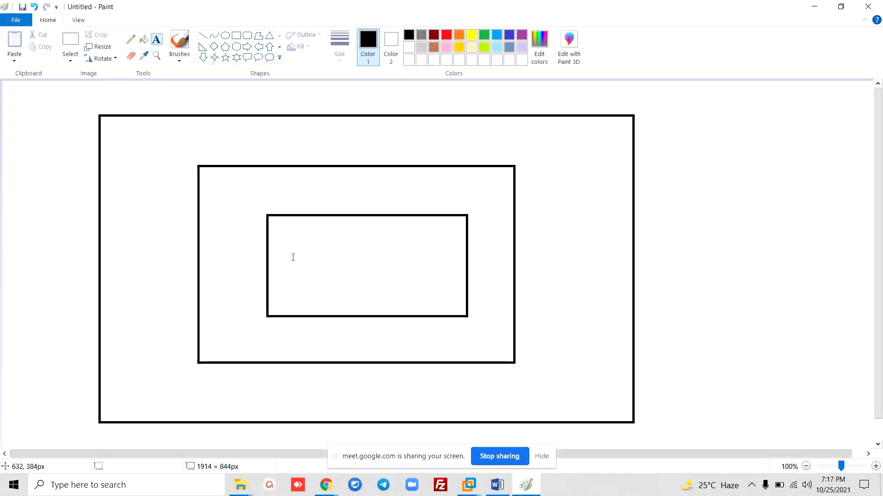
{"action": "left_click", "coordinate": [302, 253]}
{"action": "type", "text": "Ha"}
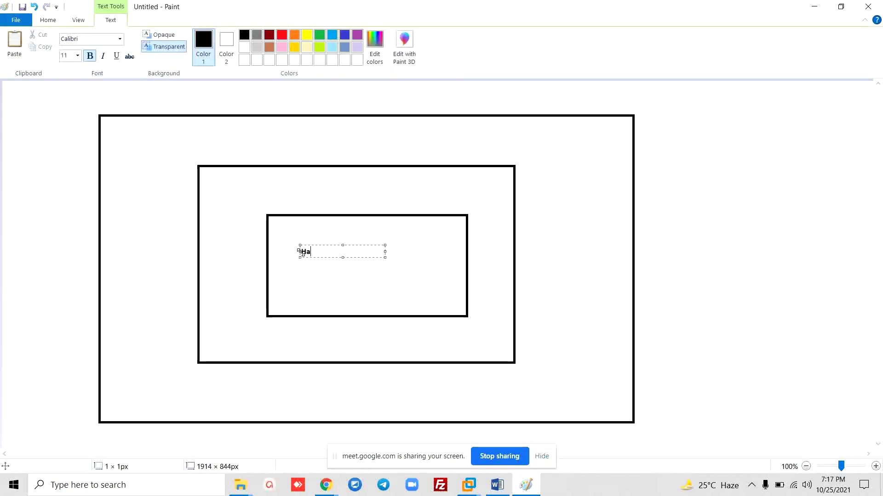
{"action": "type", "text": "rdwar"}
{"action": "type", "text": "e"}
Step: Add the labels 'OS', 'User' and 'Kernel' around the nested rectangles
{"action": "left_click", "coordinate": [321, 137]}
{"action": "type", "text": "O"}
{"action": "type", "text": "S"}
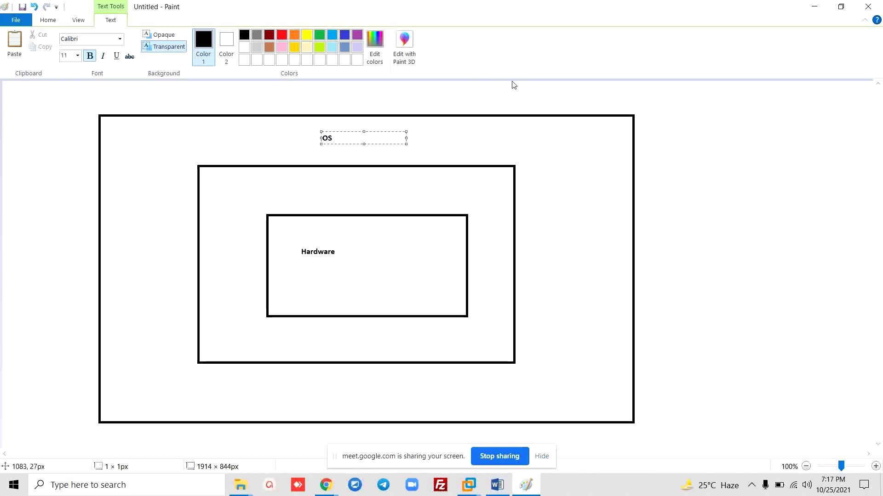
{"action": "left_click", "coordinate": [469, 99]}
{"action": "type", "text": "User"}
{"action": "left_click", "coordinate": [317, 186]}
{"action": "left_click", "coordinate": [311, 189]}
{"action": "type", "text": "Kernel"}
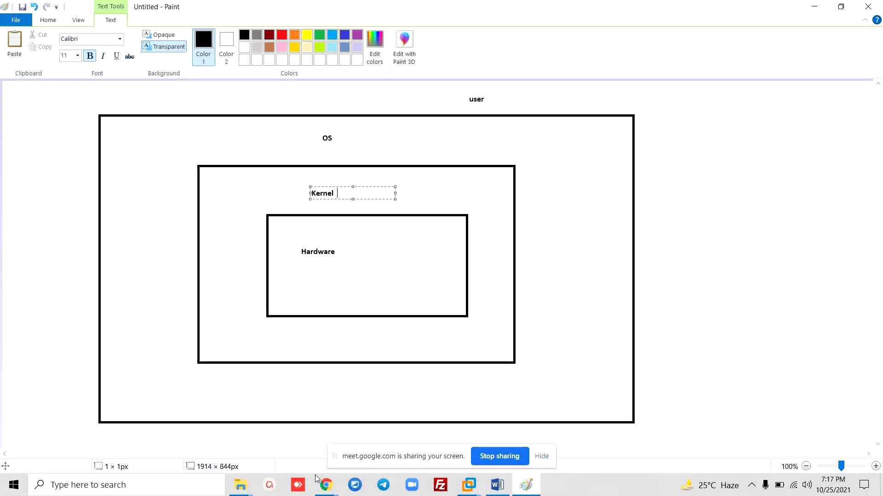
Step: Check the Google Meet call for the join request, then return to the Word notes
{"action": "left_click", "coordinate": [326, 485]}
{"action": "left_click", "coordinate": [321, 458]}
{"action": "left_click", "coordinate": [817, 10]}
{"action": "left_click", "coordinate": [497, 485]}
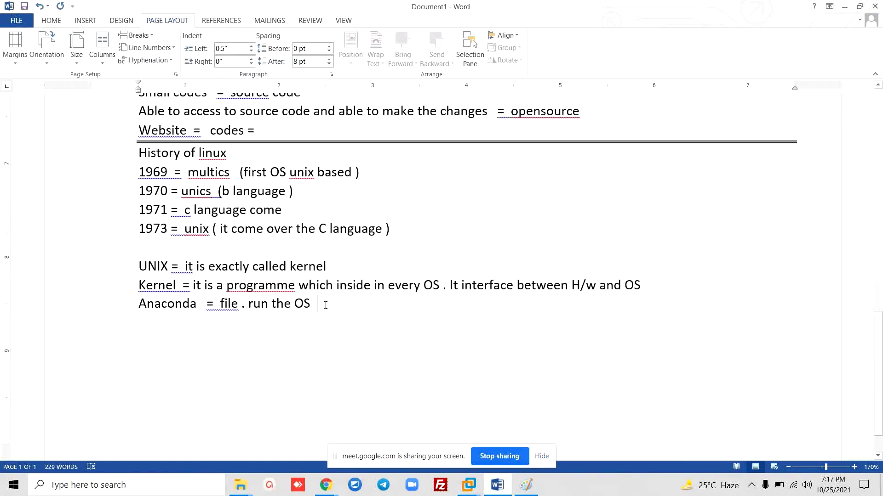
Step: Delete the Anaconda line and add 'unix kernel in not open source , it was assign to ony 3 companies'
{"action": "left_click_drag", "start_coordinate": [333, 304], "coordinate": [142, 306]}
{"action": "key", "text": "BackSpace"}
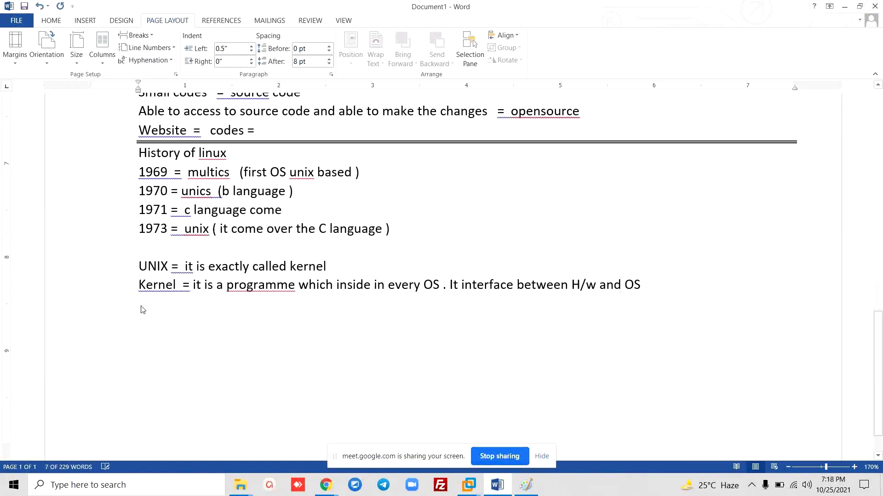
{"action": "key", "text": "BackSpace"}
{"action": "left_click_drag", "start_coordinate": [290, 266], "coordinate": [326, 265]}
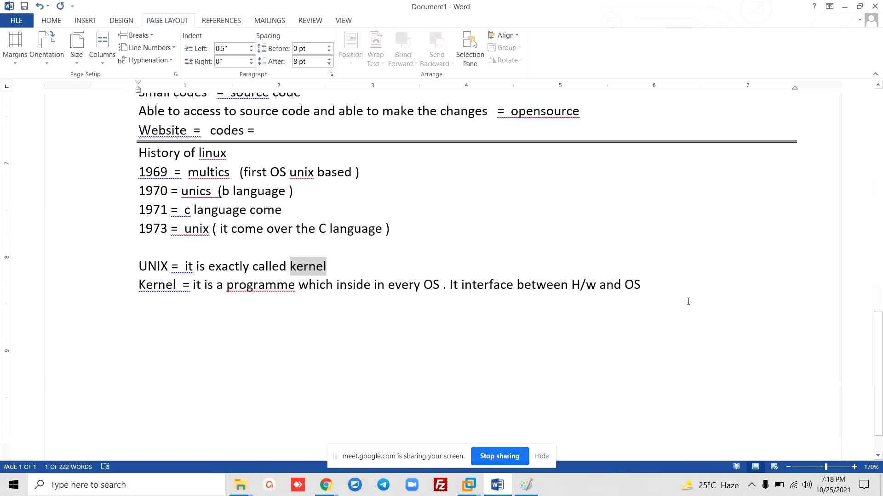
{"action": "left_click", "coordinate": [654, 288]}
{"action": "key", "text": "Return"}
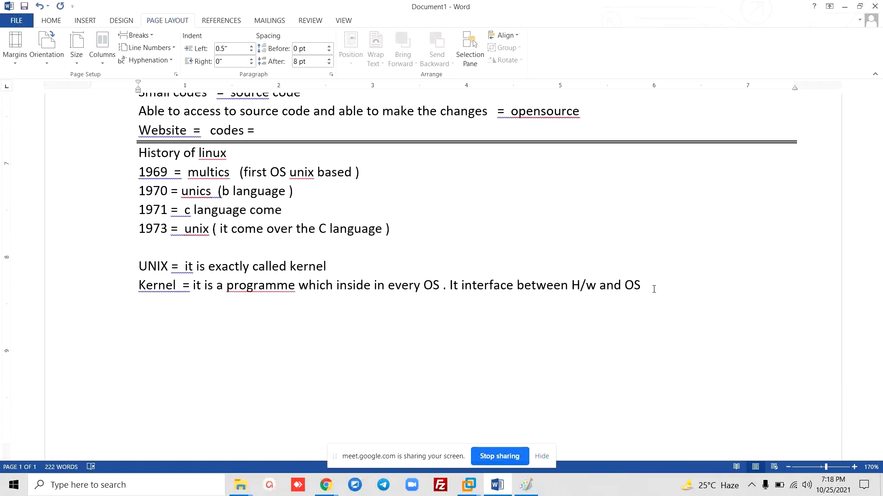
{"action": "type", "text": "k"}
{"action": "key", "text": "BackSpace"}
{"action": "type", "text": "unix ke"}
{"action": "type", "text": "rnel i"}
{"action": "type", "text": "n not"}
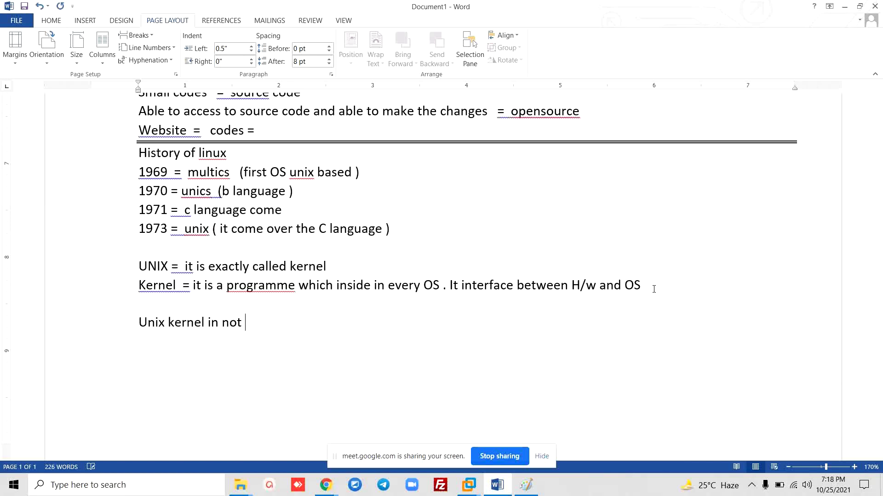
{"action": "type", "text": " open s"}
{"action": "type", "text": "o"}
{"action": "type", "text": "u"}
{"action": "type", "text": "rce  "}
{"action": "type", "text": ","}
{"action": "type", "text": "it was as"}
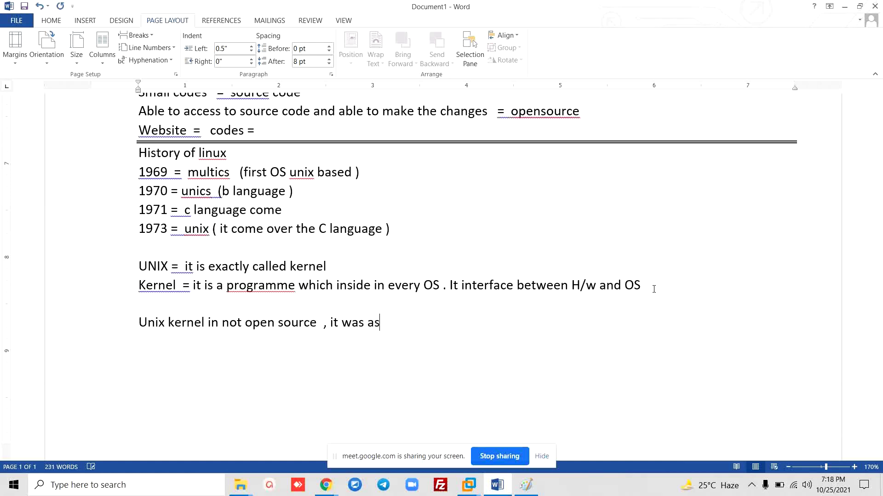
{"action": "type", "text": "sign "}
{"action": "type", "text": "to on"}
{"action": "type", "text": "y 3 co"}
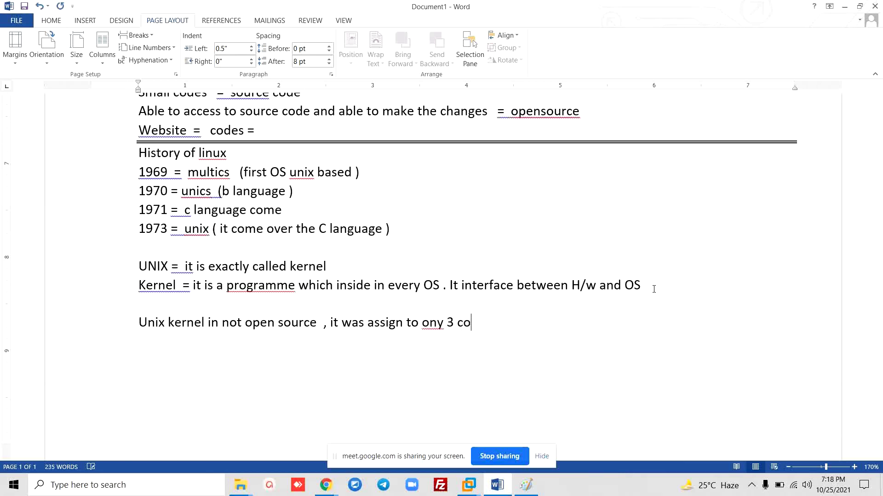
{"action": "type", "text": "mpanies"}
Step: List IBM and HP on separate lines below the companies sentence
{"action": "key", "text": "Return"}
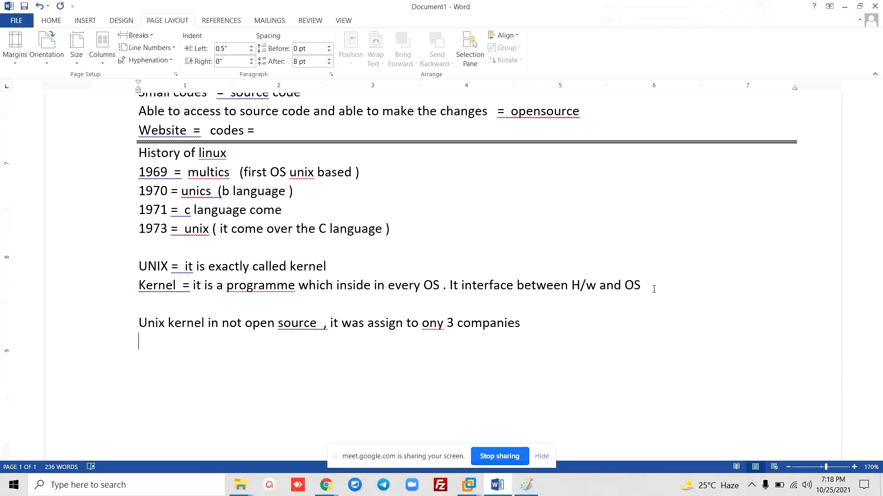
{"action": "type", "text": "IM"}
{"action": "key", "text": "BackSpace"}
{"action": "type", "text": "BM"}
{"action": "key", "text": "Return"}
{"action": "type", "text": "HP"}
{"action": "key", "text": "Return"}
{"action": "mouse_move", "coordinate": [326, 485]}
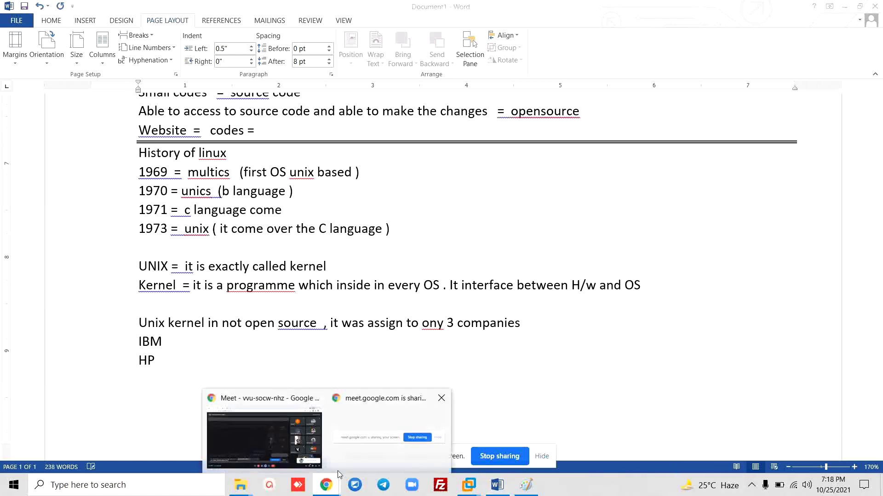
Step: Admit the waiting person to the Meet call, mute one participant for everyone, then minimize Chrome
{"action": "left_click", "coordinate": [304, 445]}
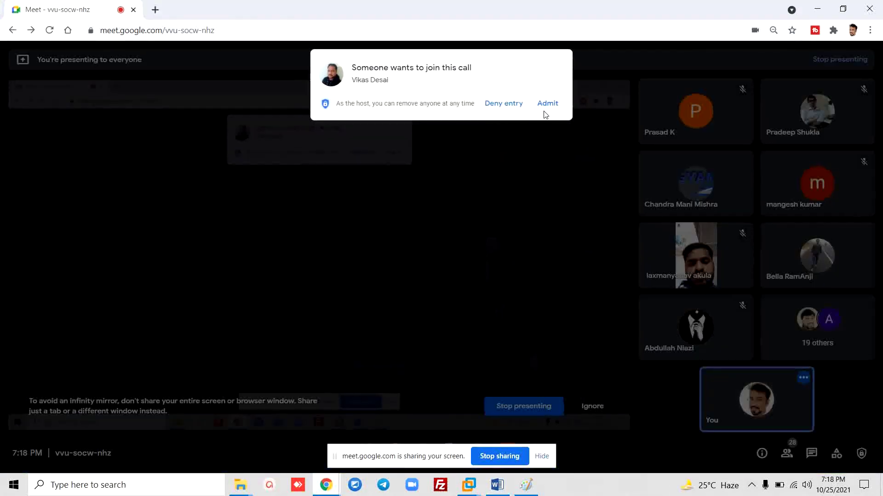
{"action": "left_click", "coordinate": [547, 105]}
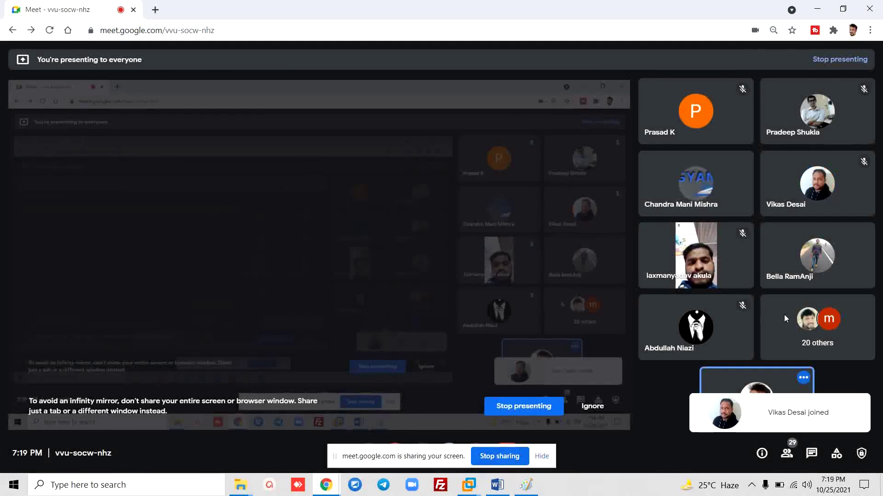
{"action": "mouse_move", "coordinate": [695, 183]}
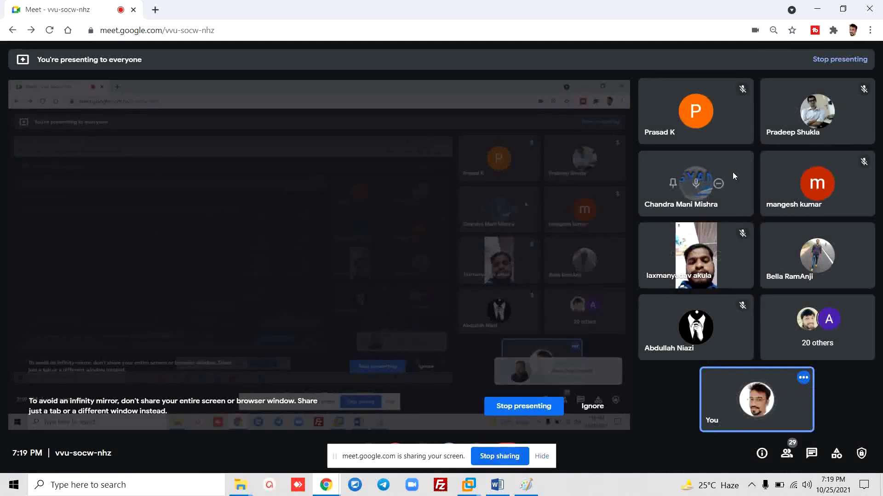
{"action": "left_click", "coordinate": [696, 184]}
{"action": "left_click", "coordinate": [506, 280]}
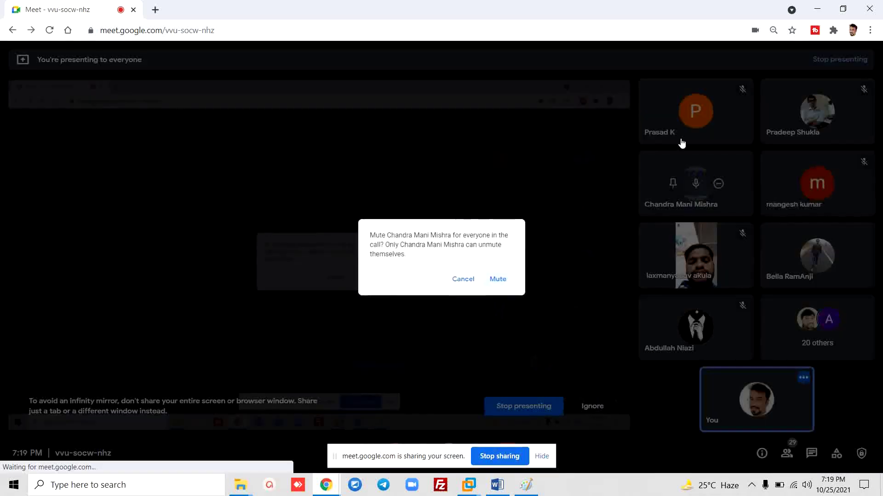
{"action": "left_click", "coordinate": [818, 11]}
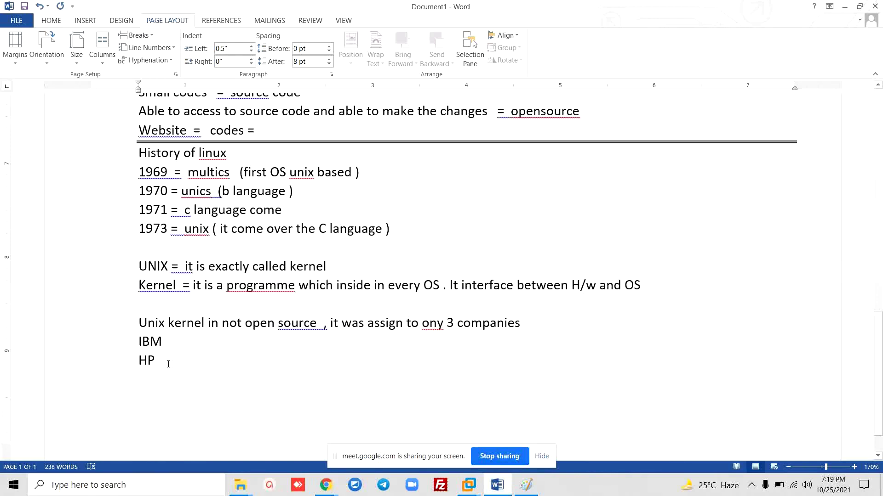
Step: Add 'Sunmicrosystem' below HP, then the line 'Unix kernel + software = OS'
{"action": "type", "text": "Su"}
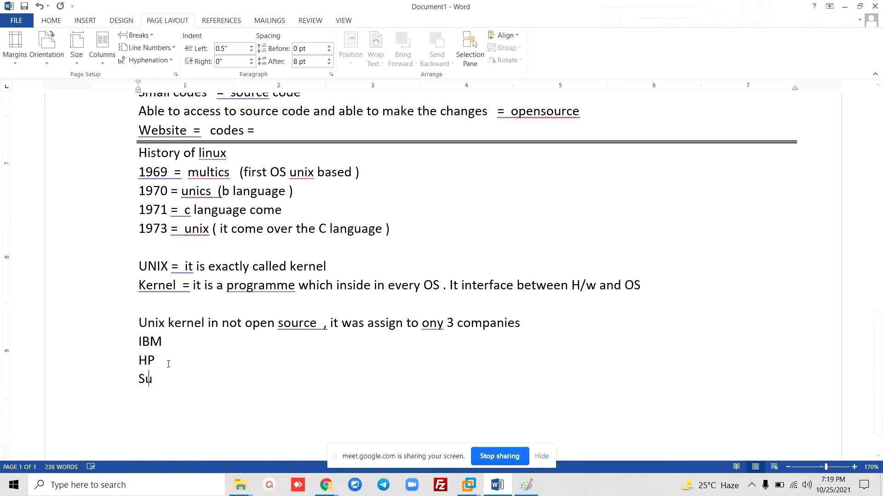
{"action": "type", "text": "nmic"}
{"action": "type", "text": "ros"}
{"action": "type", "text": "ystem"}
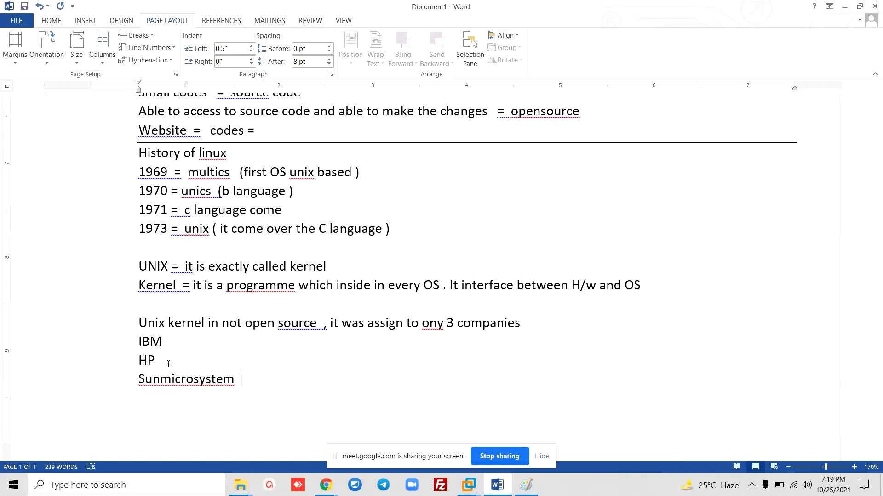
{"action": "key", "text": "Return"}
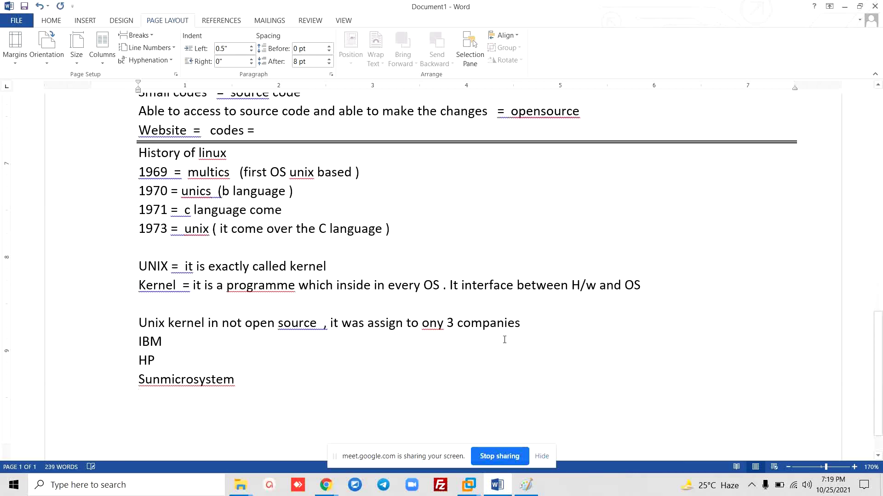
{"action": "left_click_drag", "start_coordinate": [877, 323], "coordinate": [876, 332]}
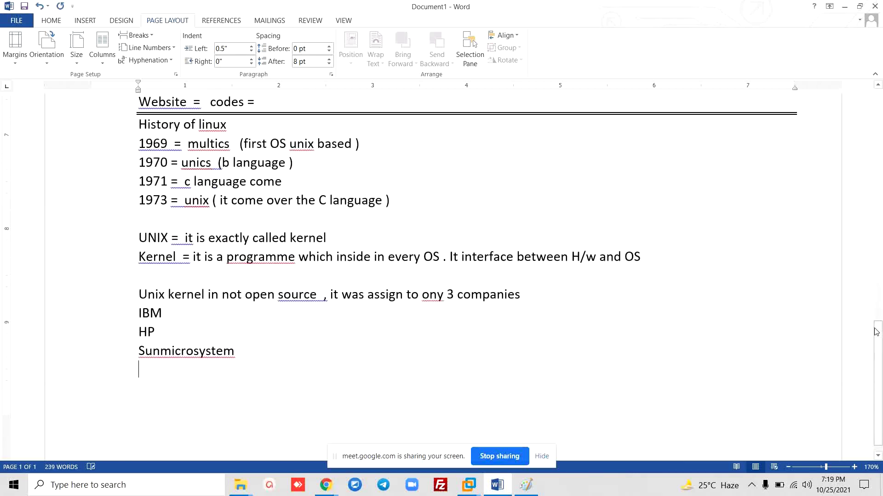
{"action": "type", "text": "U"}
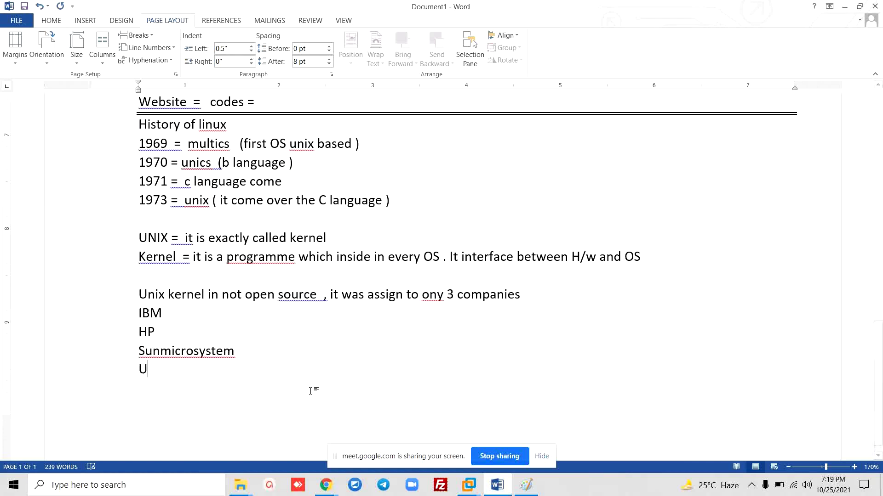
{"action": "type", "text": "nix k"}
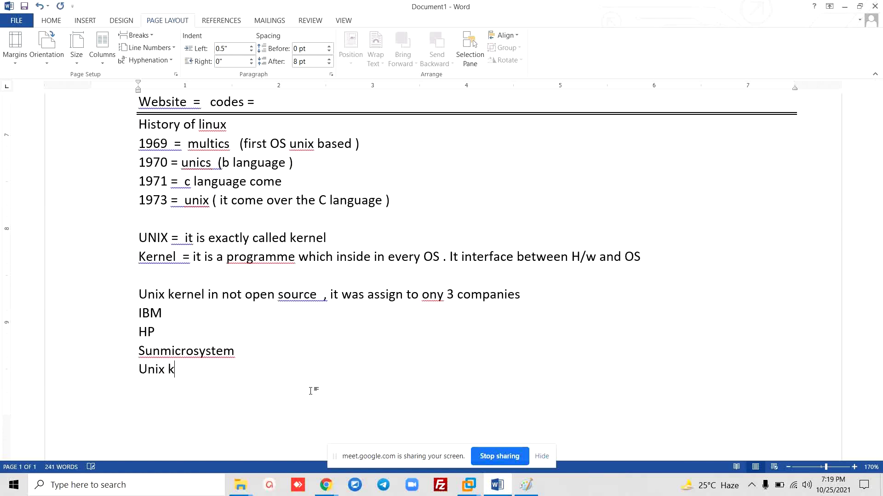
{"action": "type", "text": "ernel  "}
{"action": "type", "text": "+  "}
{"action": "type", "text": "soft"}
{"action": "type", "text": "ware    "}
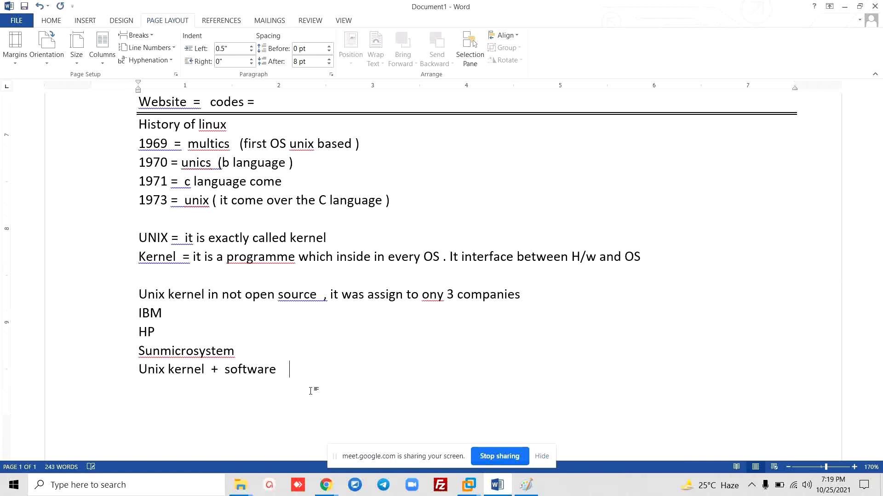
{"action": "type", "text": "=  "}
{"action": "type", "text": "OS"}
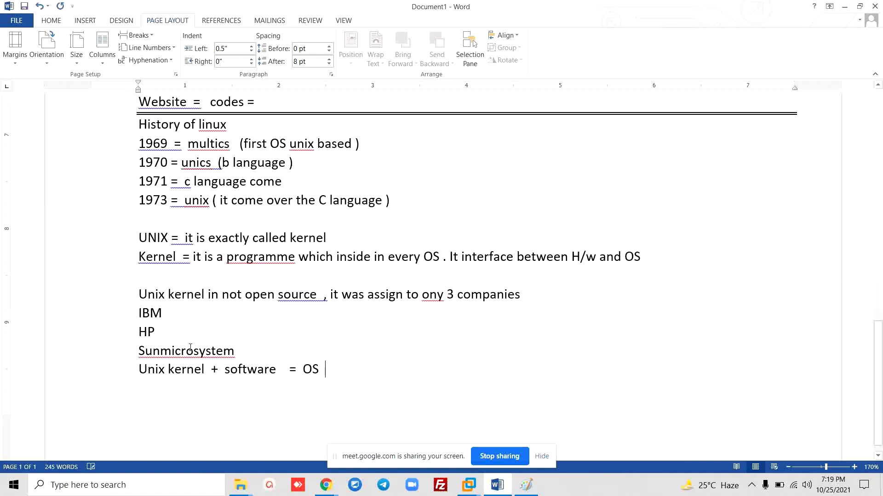
Step: Append '= AIX', '= HP-UX' and '= sunsolaries' to IBM, HP and Sunmicrosystem
{"action": "left_click", "coordinate": [193, 319]}
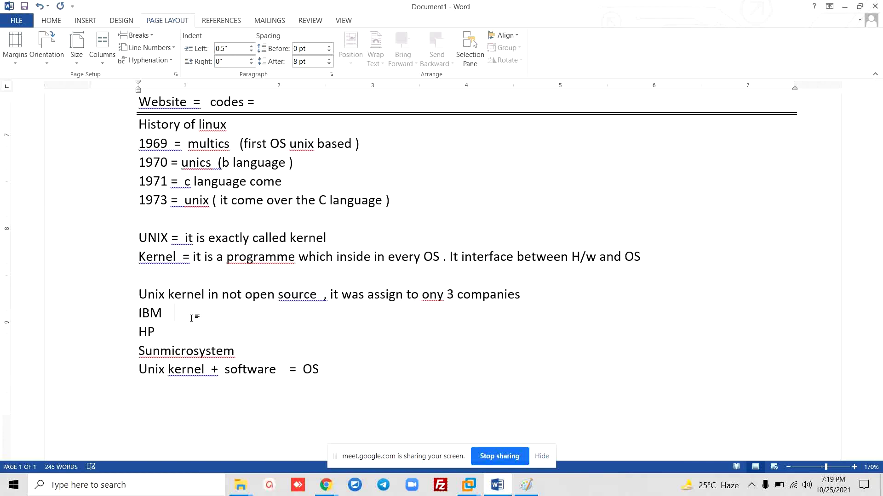
{"action": "type", "text": "= AIX"}
{"action": "left_click", "coordinate": [162, 335]}
{"action": "type", "text": "=  "}
{"action": "type", "text": "HP-U"}
{"action": "type", "text": "X"}
{"action": "left_click", "coordinate": [269, 351]}
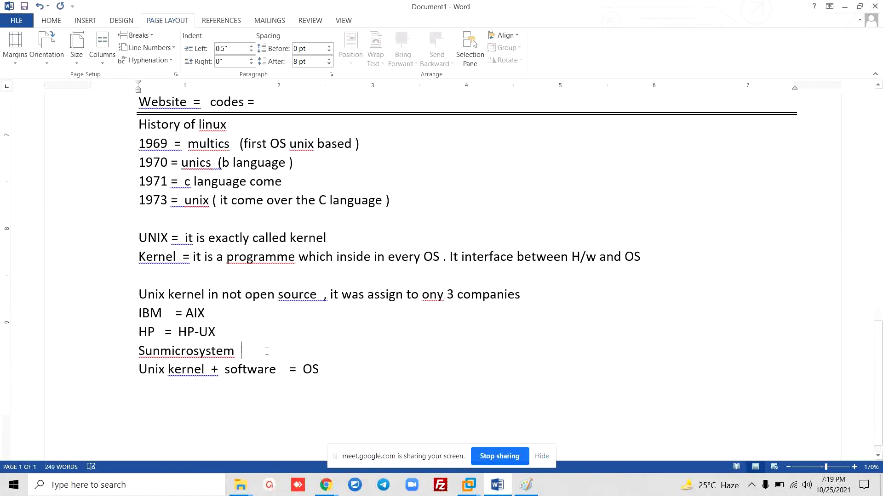
{"action": "type", "text": "= su"}
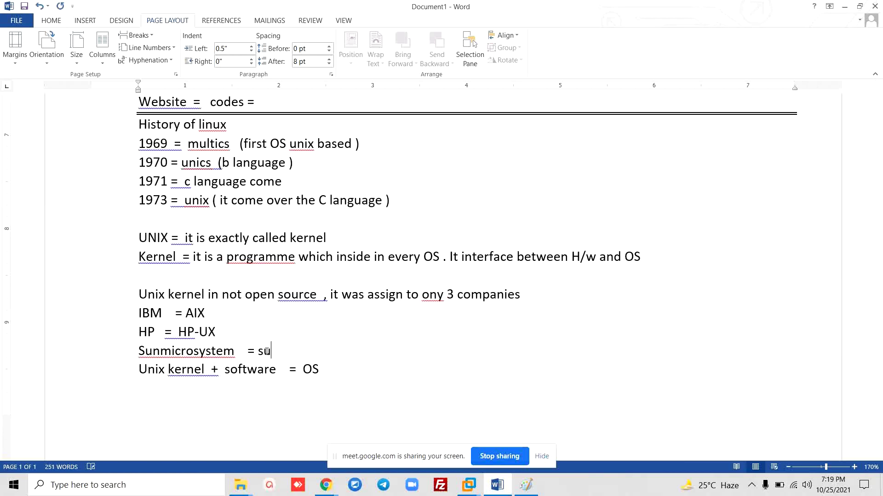
{"action": "type", "text": "nsola"}
{"action": "type", "text": "ries"}
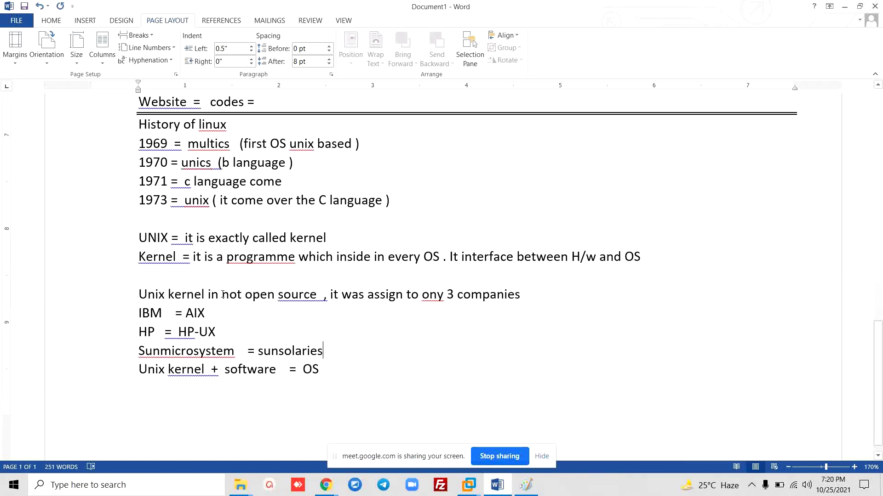
{"action": "left_click", "coordinate": [324, 373]}
Step: Add 'Linus torvald = new kernel = linux' and 'Linux = it is opensource kernel', then start a new page
{"action": "key", "text": "Return"}
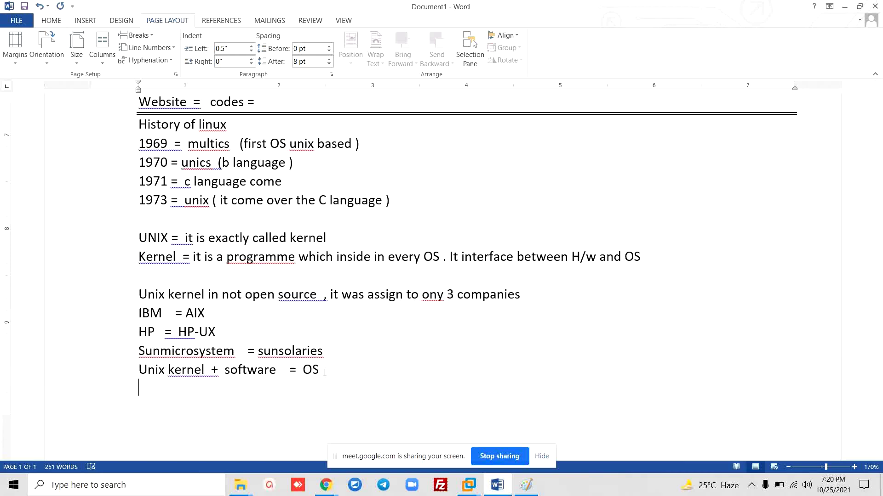
{"action": "left_click_drag", "start_coordinate": [879, 343], "coordinate": [879, 348]}
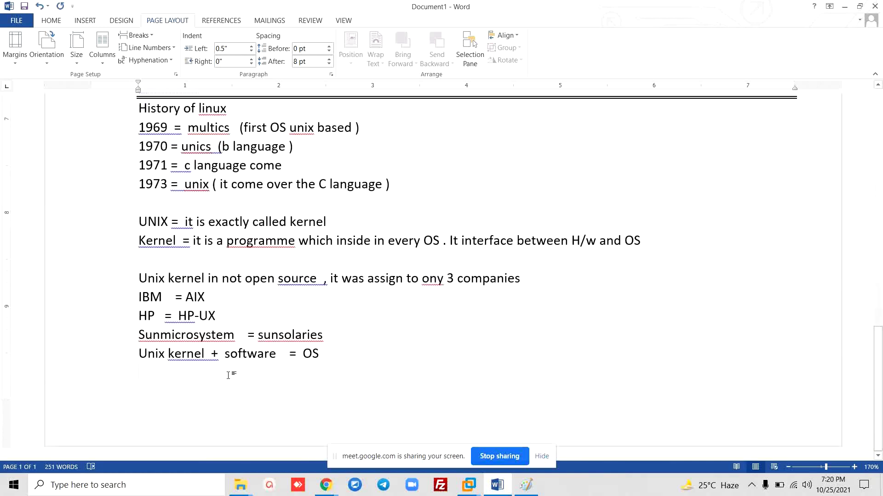
{"action": "type", "text": "Linux"}
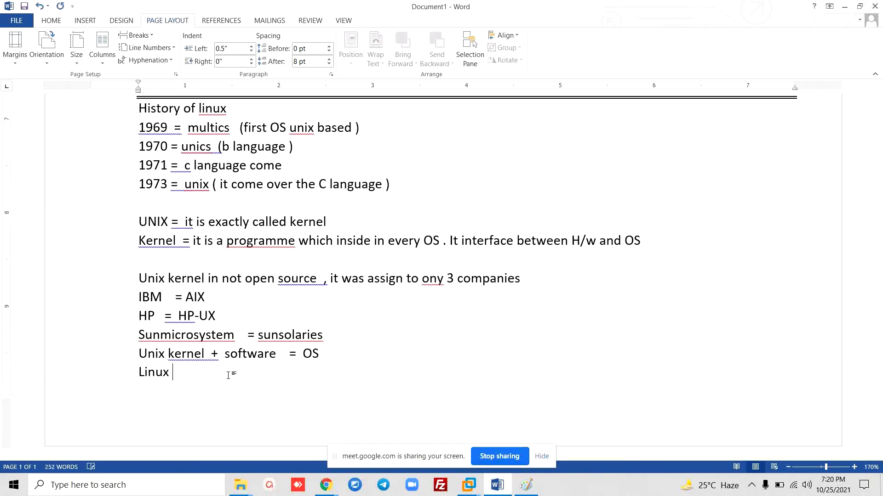
{"action": "key", "text": "BackSpace"}
{"action": "key", "text": "BackSpace"}
{"action": "type", "text": "s t"}
{"action": "type", "text": "orval"}
{"action": "type", "text": "d  =  "}
{"action": "type", "text": "ne"}
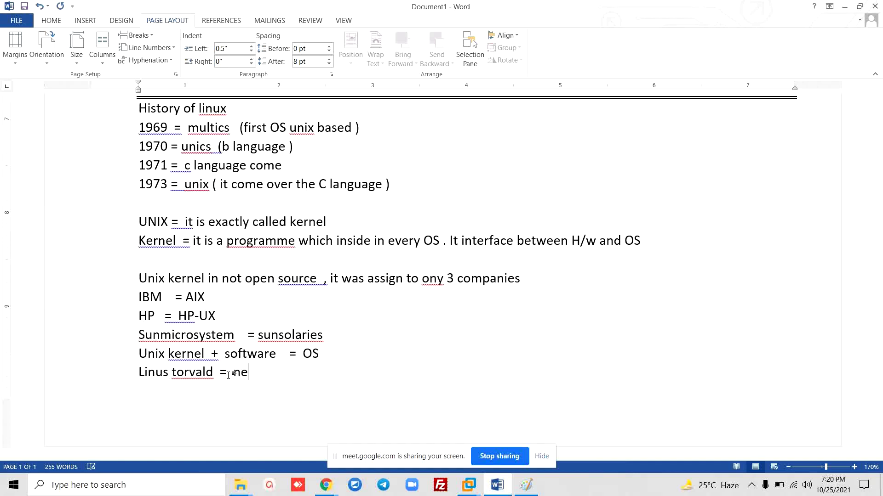
{"action": "type", "text": "w ker"}
{"action": "type", "text": "nel   "}
{"action": "type", "text": "=   l"}
{"action": "type", "text": "inux"}
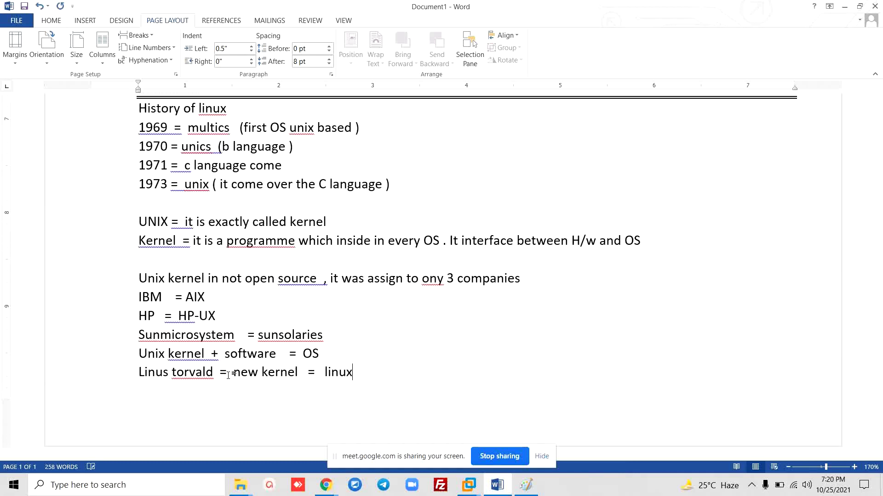
{"action": "key", "text": "Return"}
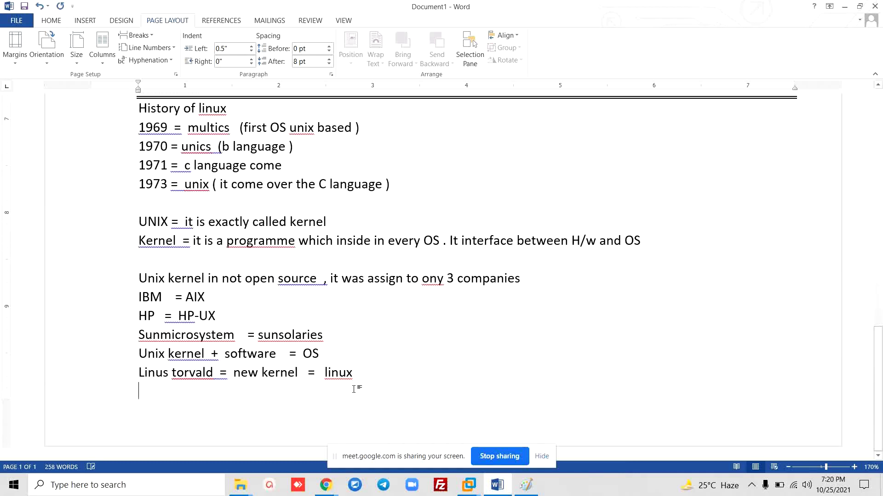
{"action": "type", "text": "Linux "}
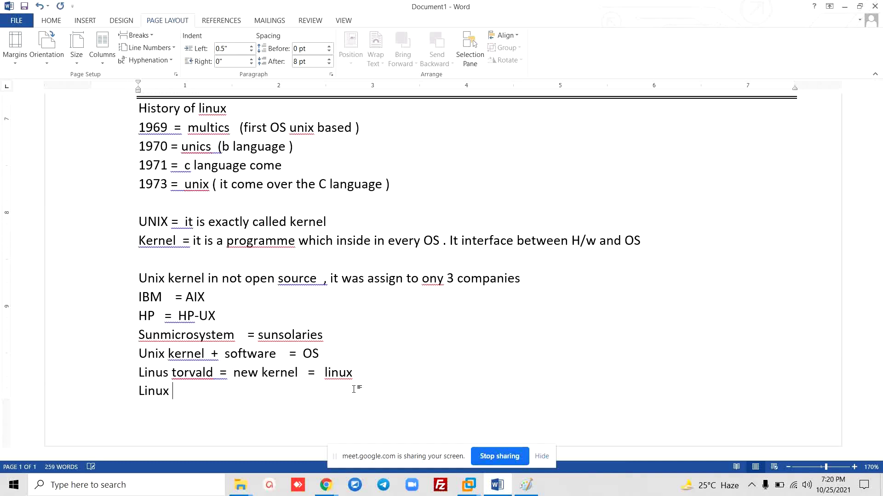
{"action": "type", "text": " =  it "}
{"action": "type", "text": "is"}
{"action": "type", "text": " opr"}
{"action": "key", "text": "BackSpace"}
{"action": "type", "text": "en"}
{"action": "type", "text": "source "}
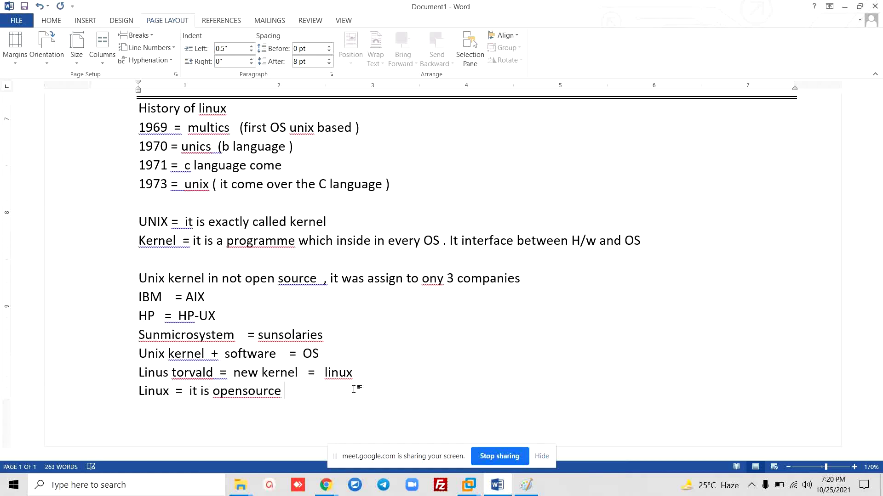
{"action": "type", "text": "kernel"}
{"action": "key", "text": "Return"}
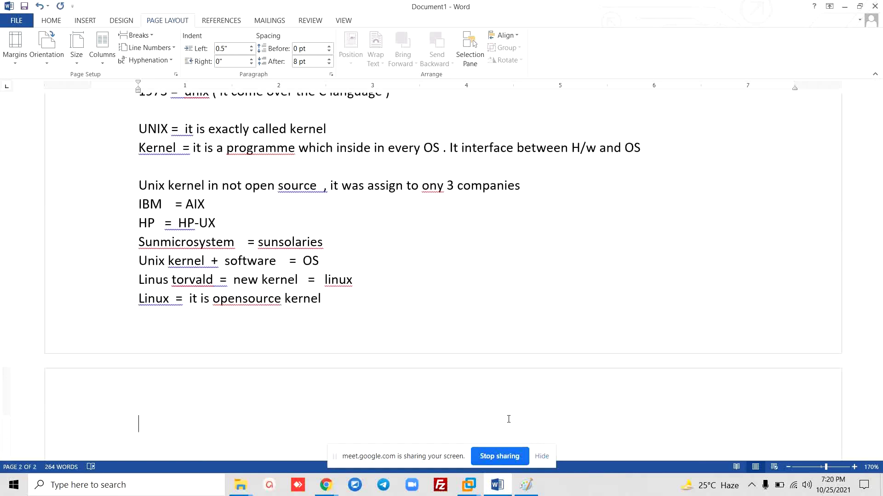
Step: Type the REDHAT heading on page 2, glance at the Meet call, and return to Word
{"action": "type", "text": "R"}
{"action": "type", "text": "EDHAT"}
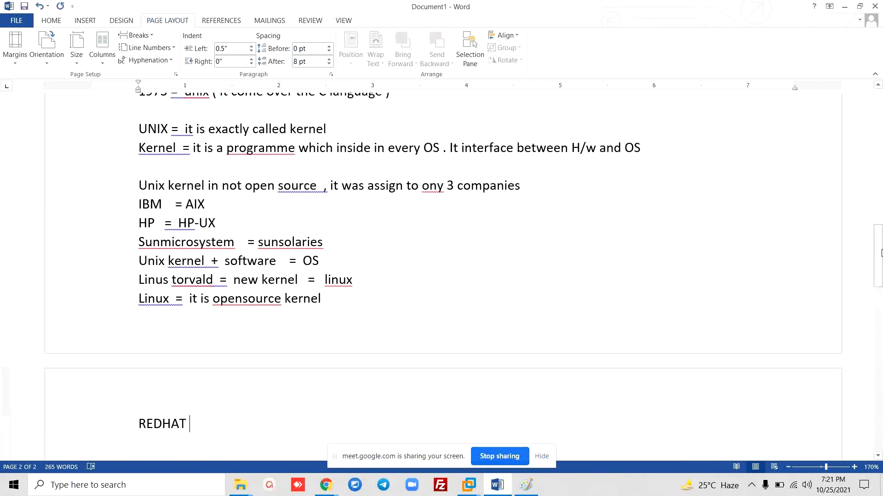
{"action": "left_click", "coordinate": [880, 253]}
{"action": "left_click_drag", "start_coordinate": [880, 253], "coordinate": [879, 240]}
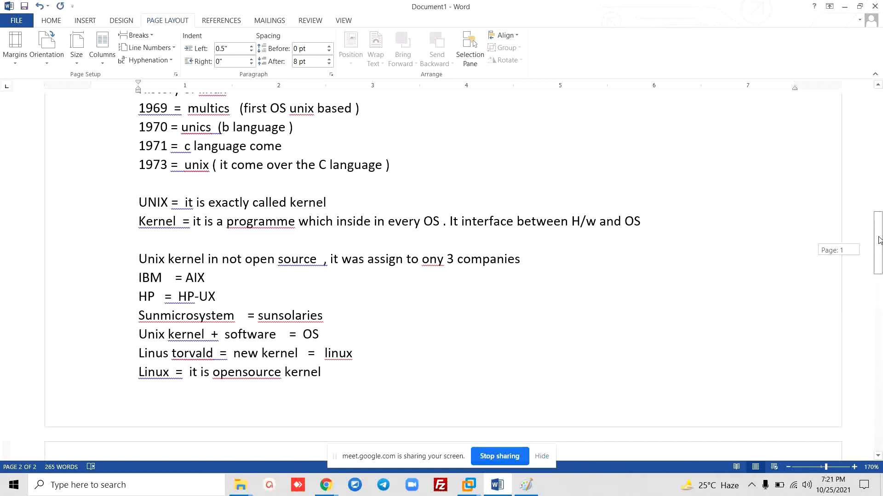
{"action": "left_click_drag", "start_coordinate": [879, 240], "coordinate": [879, 248]}
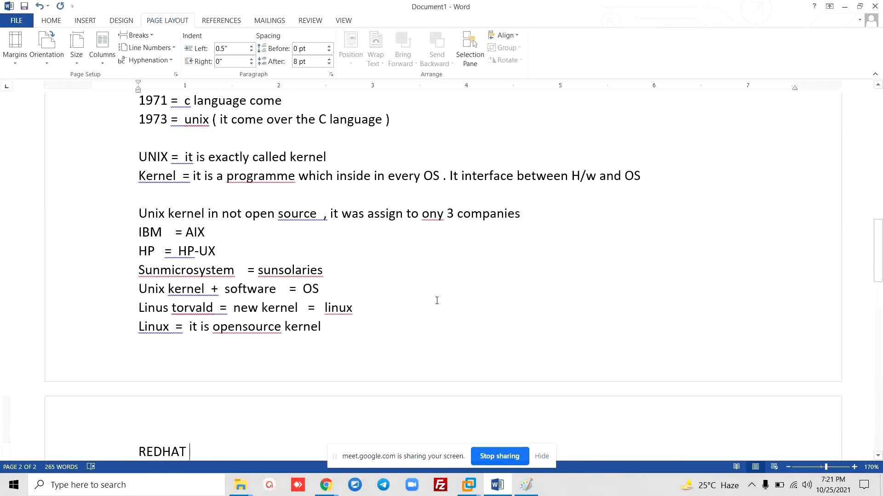
{"action": "left_click", "coordinate": [327, 485]}
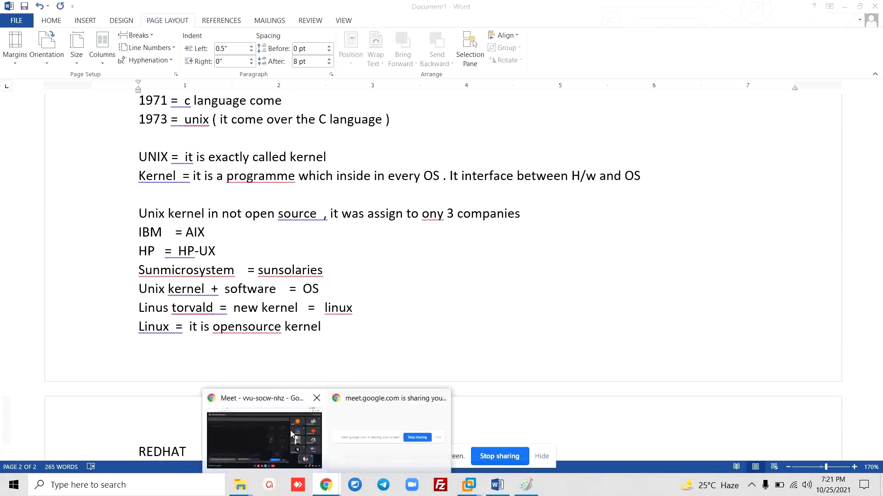
{"action": "left_click", "coordinate": [290, 430]}
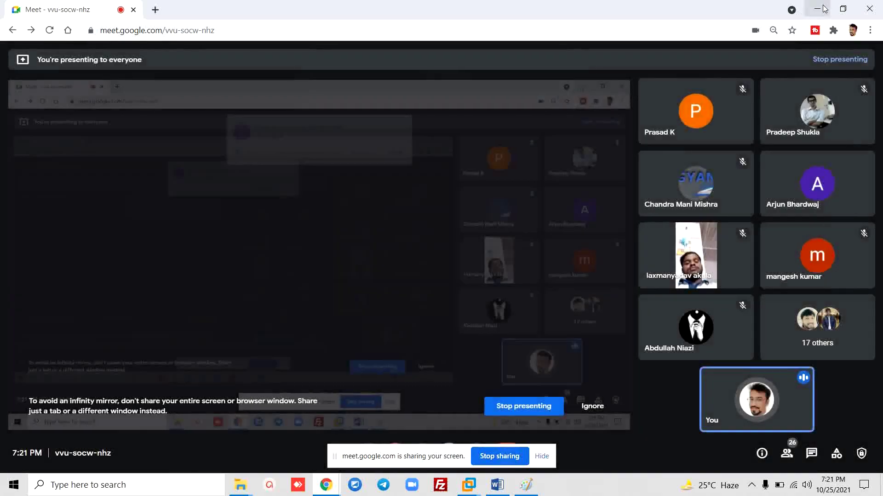
{"action": "key", "text": "alt+Tab"}
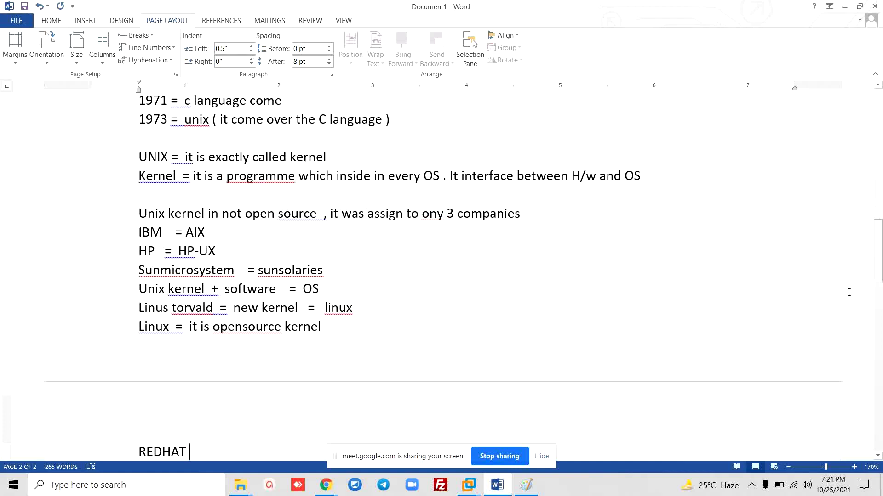
Step: Place the cursor after the REDHAT heading on page 2 and start a new line
{"action": "scroll", "coordinate": [232, 315], "scroll_direction": "up", "scroll_amount": 3}
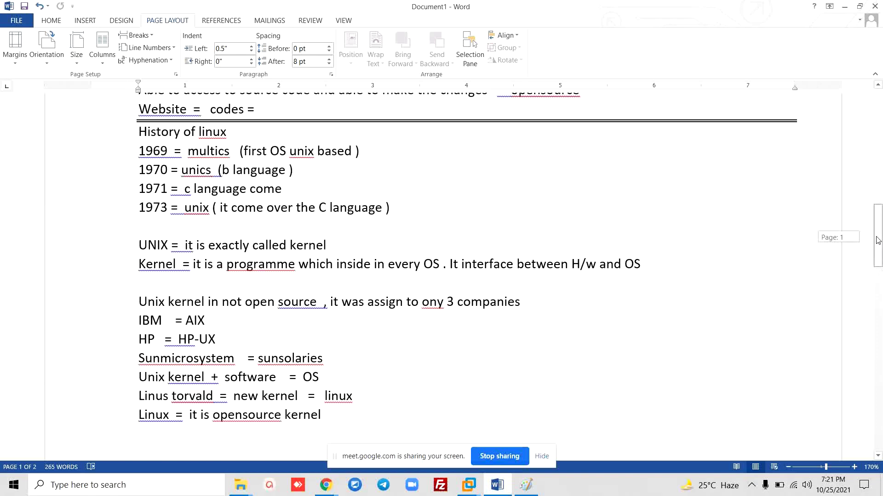
{"action": "left_click_drag", "start_coordinate": [878, 244], "coordinate": [878, 285]}
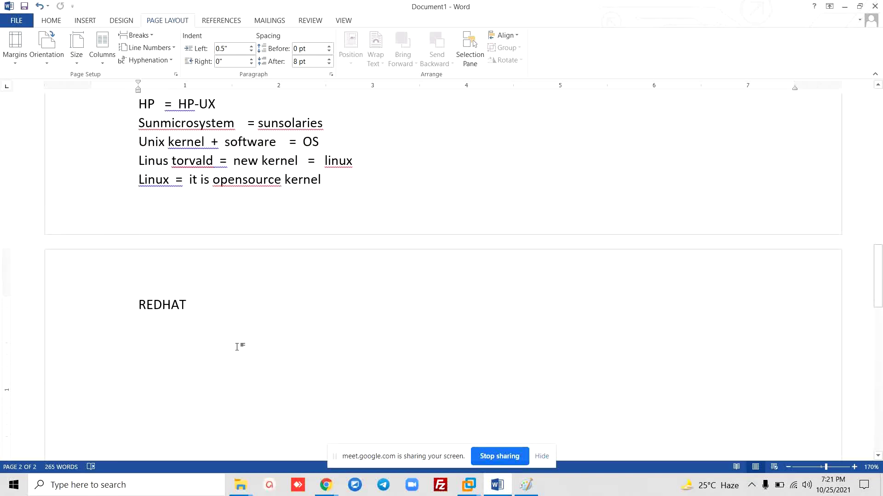
{"action": "key", "text": "Return"}
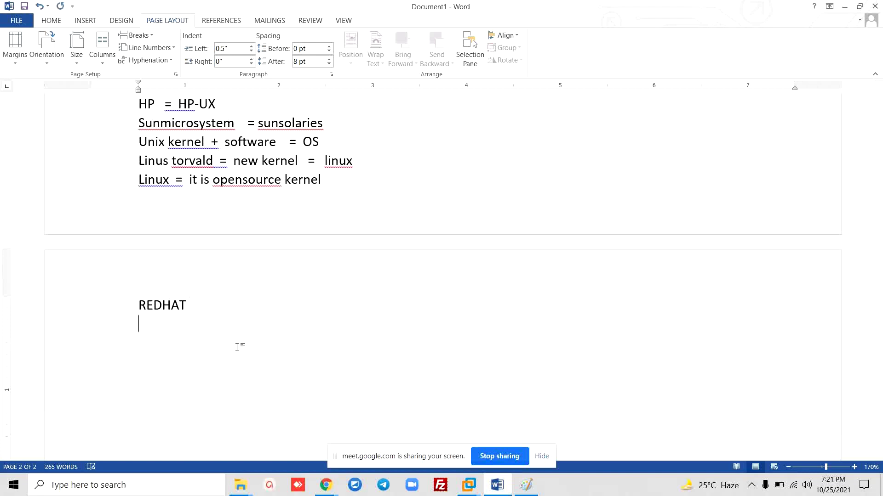
Step: Write 'Linux kernel + software = RHEL (redhat enterprises linux)' and append '= company' to REDHAT
{"action": "type", "text": "Linux "}
{"action": "type", "text": "kernel  "}
{"action": "type", "text": "+  "}
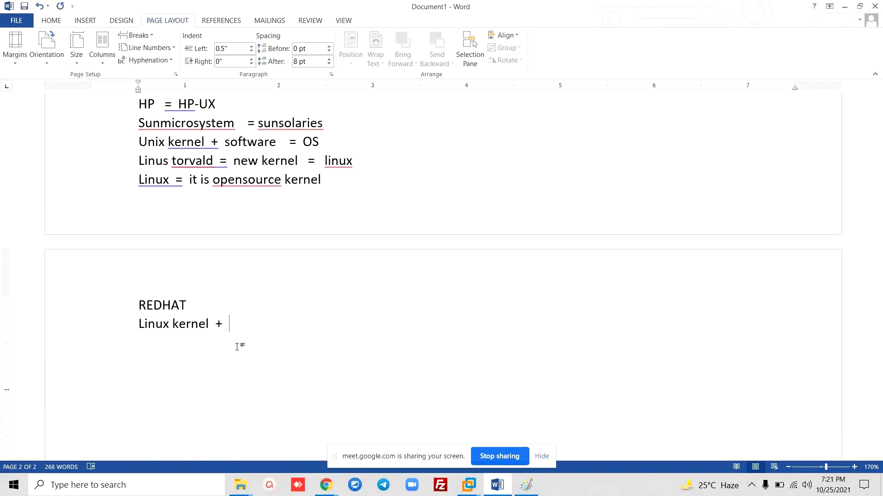
{"action": "type", "text": "so"}
{"action": "type", "text": "ft"}
{"action": "type", "text": "ware  =  "}
{"action": "type", "text": "RHEL   "}
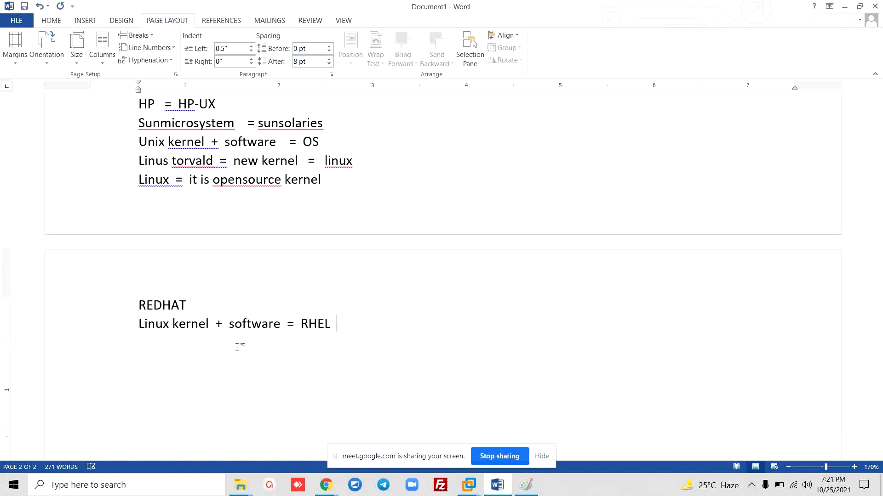
{"action": "type", "text": "(re"}
{"action": "type", "text": "dhat "}
{"action": "type", "text": "enterp"}
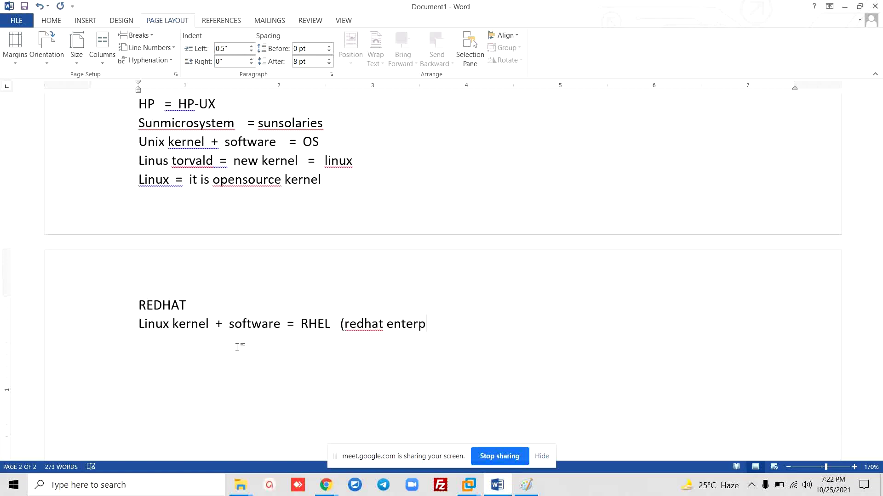
{"action": "type", "text": "rises"}
{"action": "type", "text": " linux"}
{"action": "type", "text": ")"}
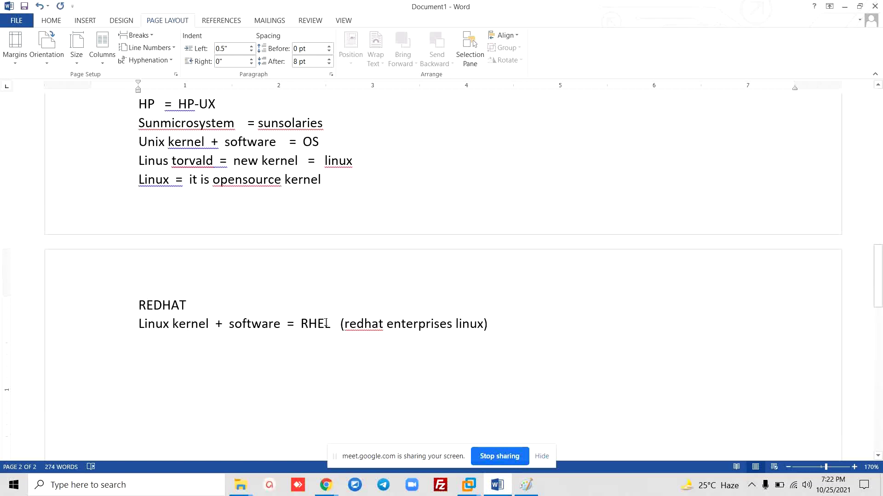
{"action": "left_click", "coordinate": [193, 306]}
{"action": "type", "text": "=  co"}
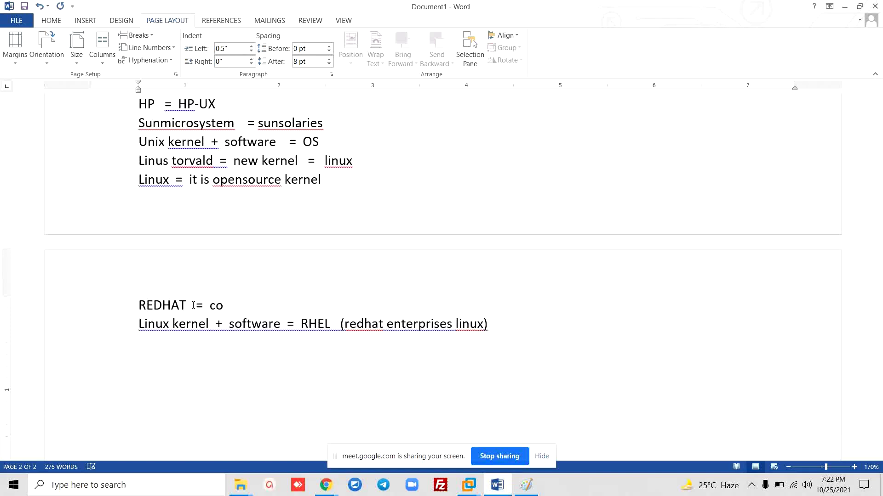
{"action": "type", "text": "mpany"}
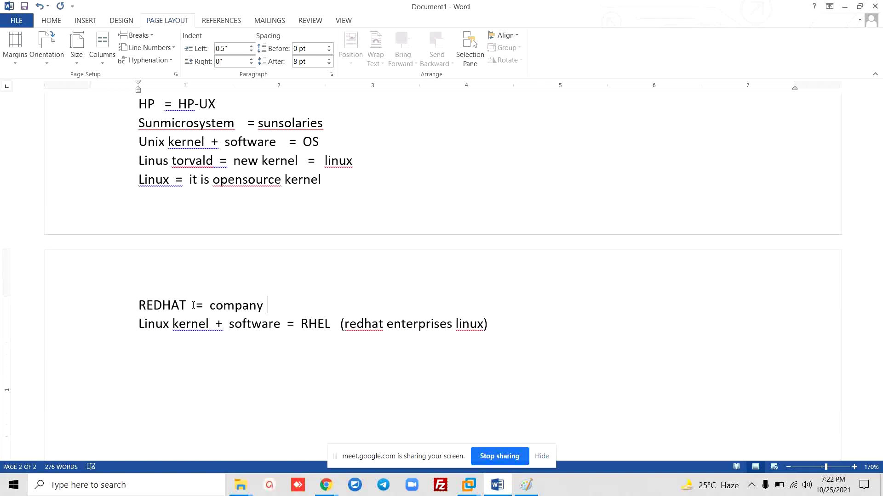
{"action": "left_click", "coordinate": [501, 324]}
{"action": "key", "text": "Return"}
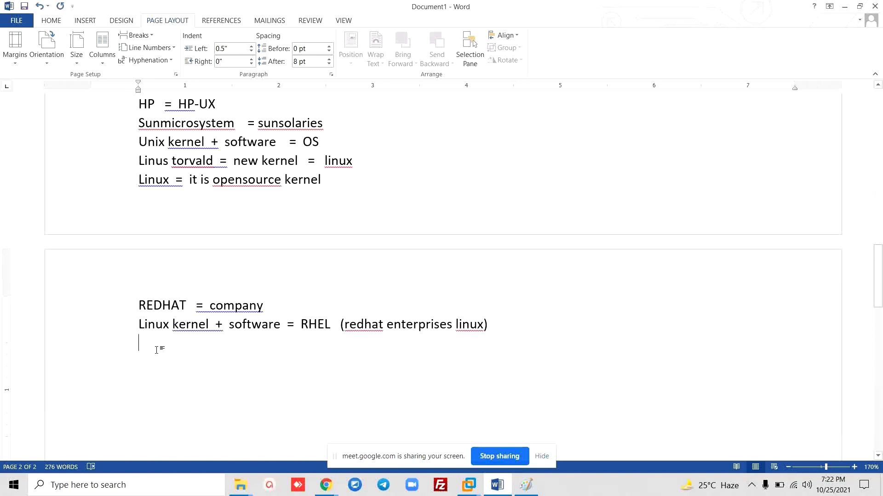
Step: List the distributions Ubuntu, Knoppix, Fedora and Centos on separate lines
{"action": "left_click_drag", "start_coordinate": [878, 277], "coordinate": [878, 292]}
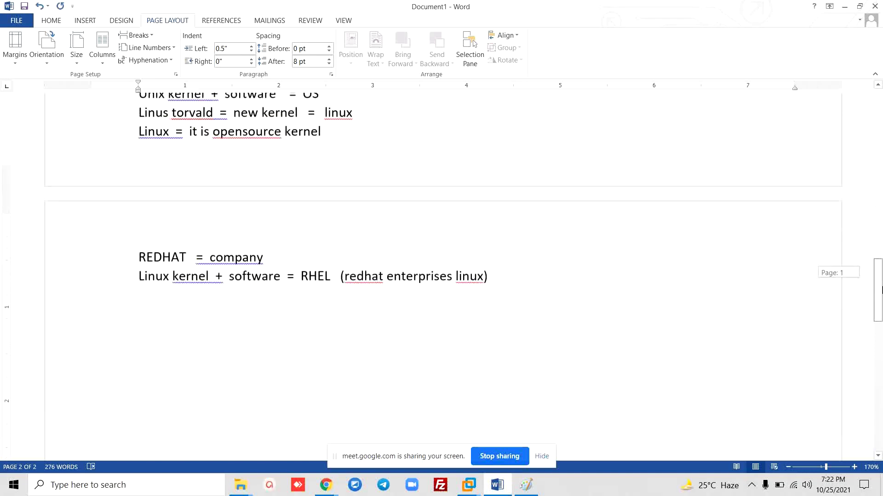
{"action": "type", "text": "u"}
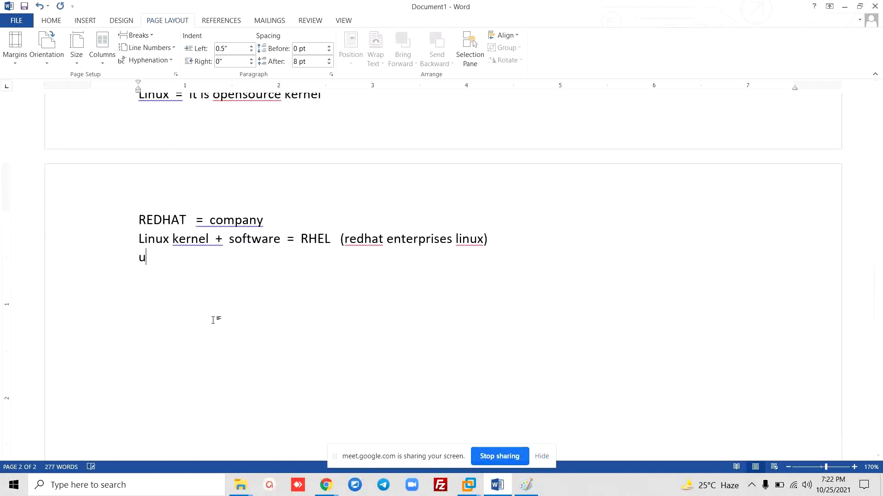
{"action": "type", "text": "buntu"}
{"action": "key", "text": "Return"}
{"action": "type", "text": "Knoppi"}
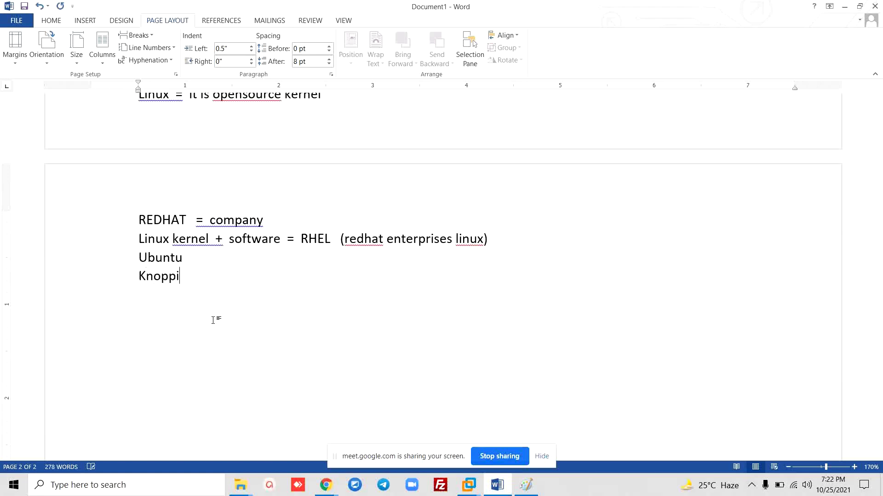
{"action": "type", "text": "x"}
{"action": "key", "text": "Return"}
{"action": "type", "text": "fe"}
{"action": "type", "text": "dora c"}
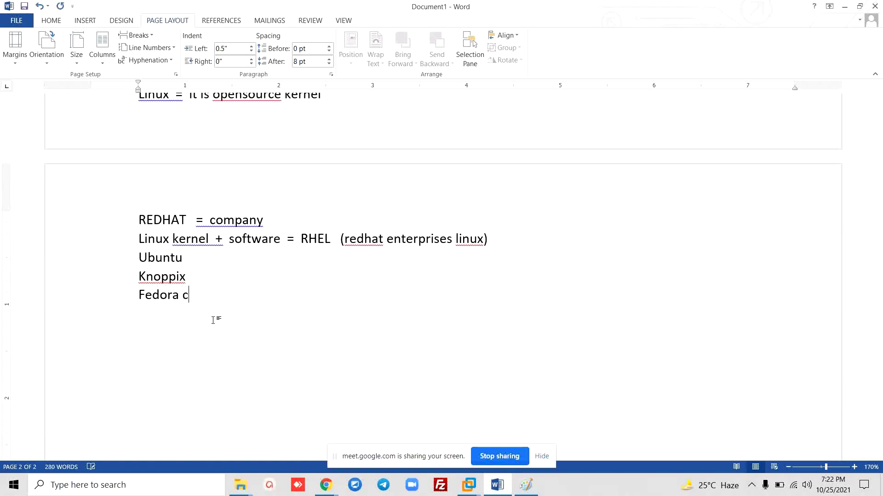
{"action": "type", "text": "entos"}
{"action": "key", "text": "Return"}
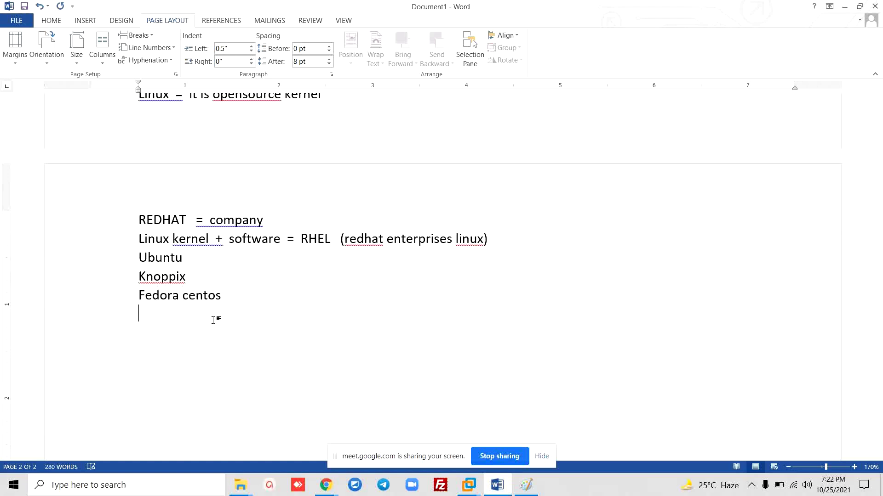
{"action": "left_click", "coordinate": [183, 297]}
{"action": "key", "text": "Return"}
{"action": "left_click", "coordinate": [185, 313]}
{"action": "key", "text": "Return"}
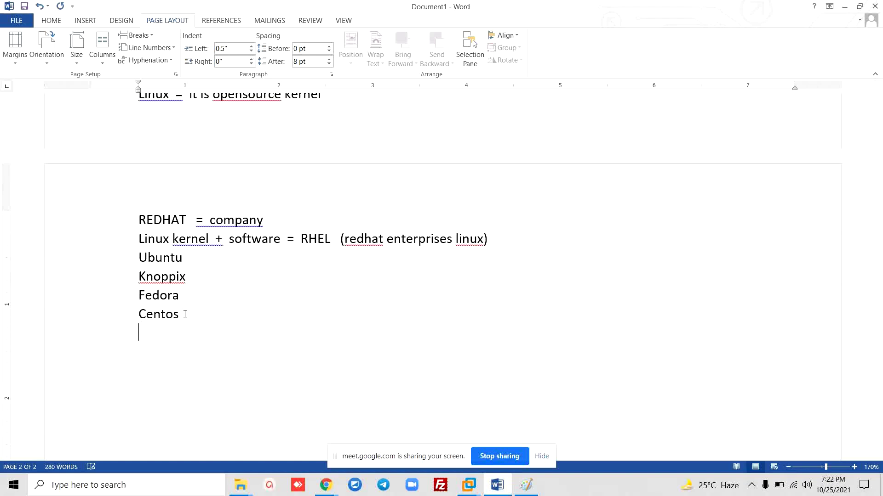
Step: Continue the list with Parrot, Kali linux, Mandrake and Suse
{"action": "type", "text": "par"}
{"action": "type", "text": "rot"}
{"action": "key", "text": "Return"}
{"action": "type", "text": "kali"}
{"action": "type", "text": "  linu"}
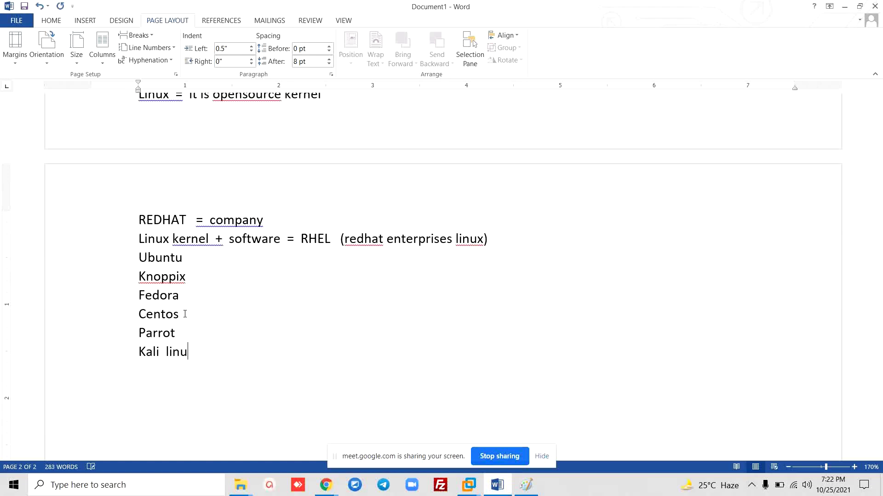
{"action": "type", "text": "x"}
{"action": "key", "text": "Return"}
{"action": "type", "text": "m"}
{"action": "type", "text": "andar"}
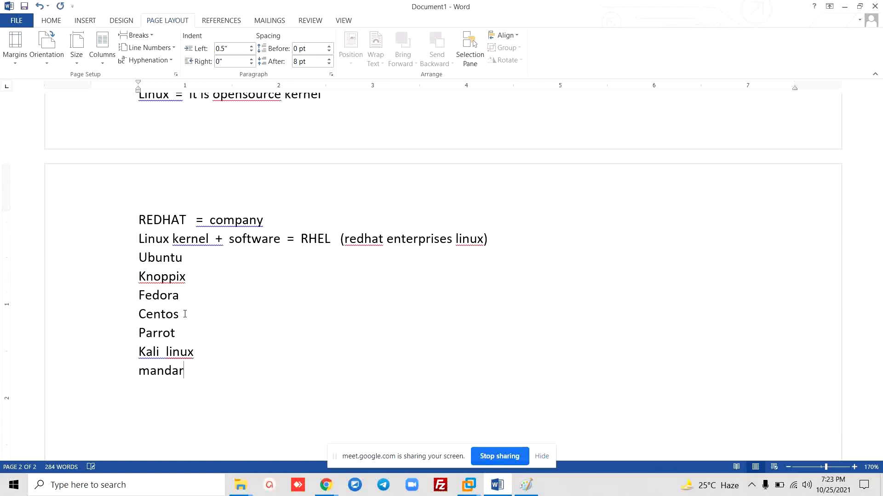
{"action": "type", "text": "ke s"}
{"action": "key", "text": "BackSpace"}
{"action": "key", "text": "Return"}
{"action": "type", "text": "su"}
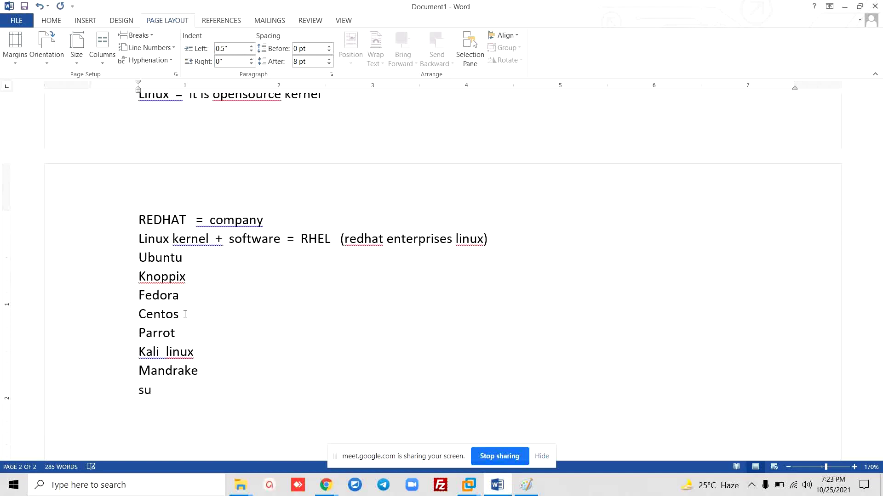
{"action": "type", "text": "se"}
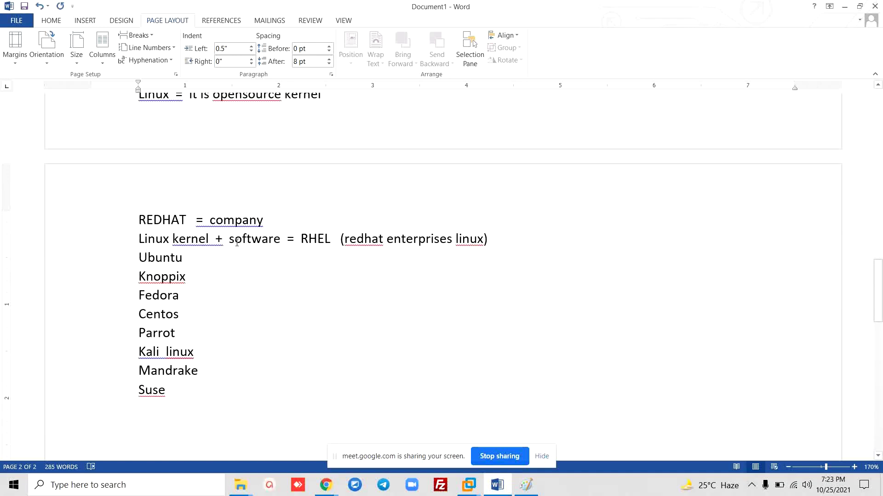
Step: Highlight RHEL and the distribution list, then add two blank lines below Suse
{"action": "left_click_drag", "start_coordinate": [298, 237], "coordinate": [328, 239]}
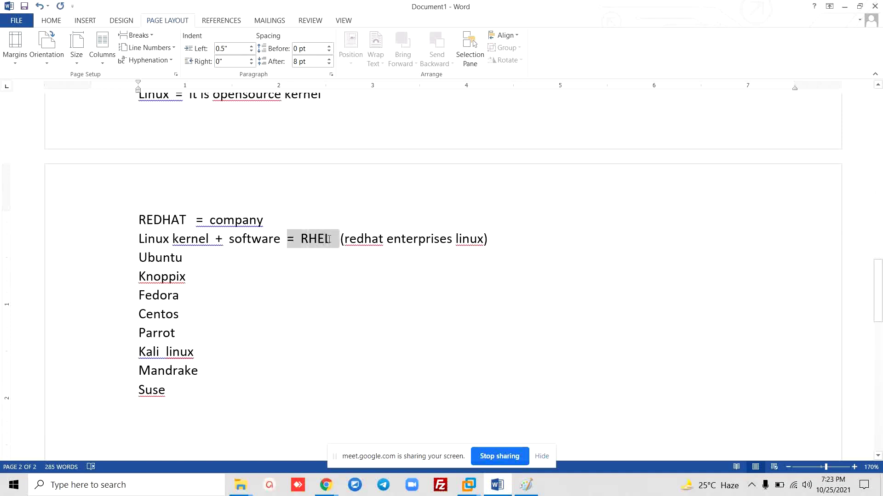
{"action": "mouse_move", "coordinate": [139, 259]}
{"action": "left_mouse_down"}
{"action": "mouse_move", "coordinate": [178, 269]}
{"action": "mouse_move", "coordinate": [181, 399]}
{"action": "left_mouse_up"}
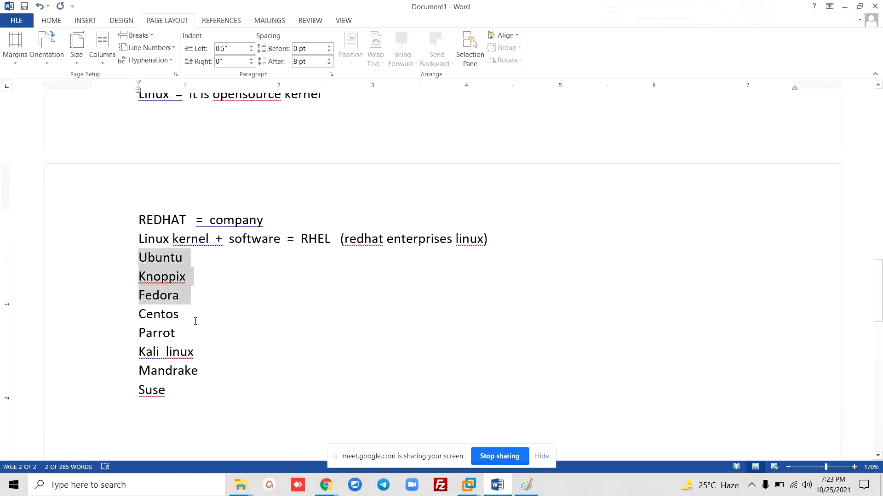
{"action": "left_click", "coordinate": [180, 399]}
{"action": "key", "text": "Return"}
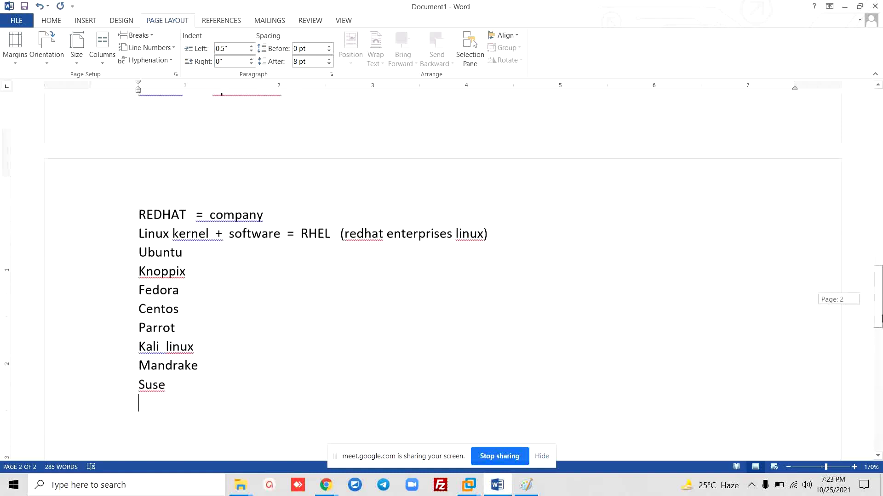
{"action": "left_click_drag", "start_coordinate": [879, 303], "coordinate": [859, 339]}
{"action": "key", "text": "Return"}
{"action": "key", "text": "Return"}
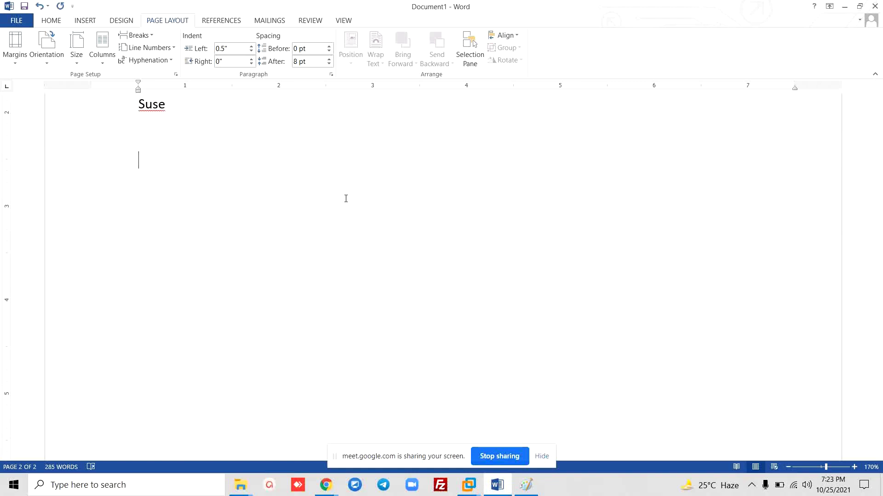
Step: Type 'Redhat = RHEL , CENTOS', then lines 'Same', 'RHEL = cost' and 'Centos =free'
{"action": "type", "text": "R"}
{"action": "type", "text": "edhat   "}
{"action": "type", "text": "= "}
{"action": "type", "text": "RHEL "}
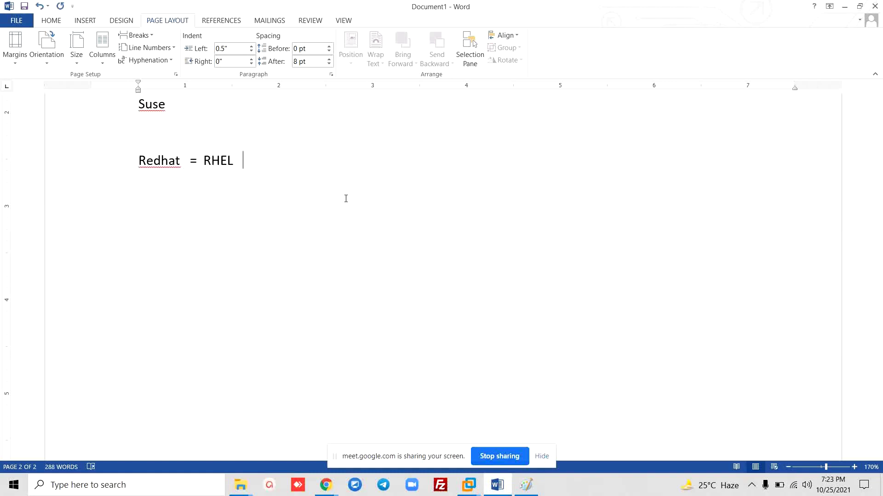
{"action": "type", "text": " ,   "}
{"action": "type", "text": "CENT"}
{"action": "type", "text": "OS"}
{"action": "key", "text": "Return"}
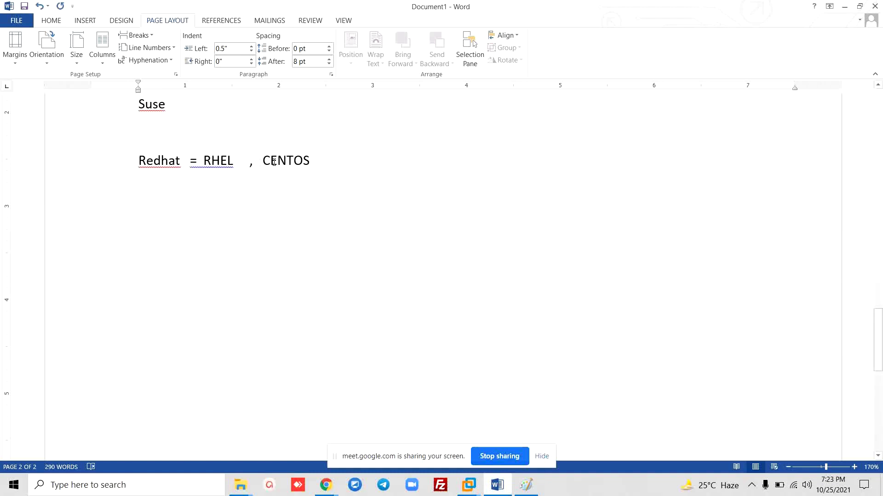
{"action": "type", "text": "sa"}
{"action": "type", "text": "me"}
{"action": "key", "text": "Return"}
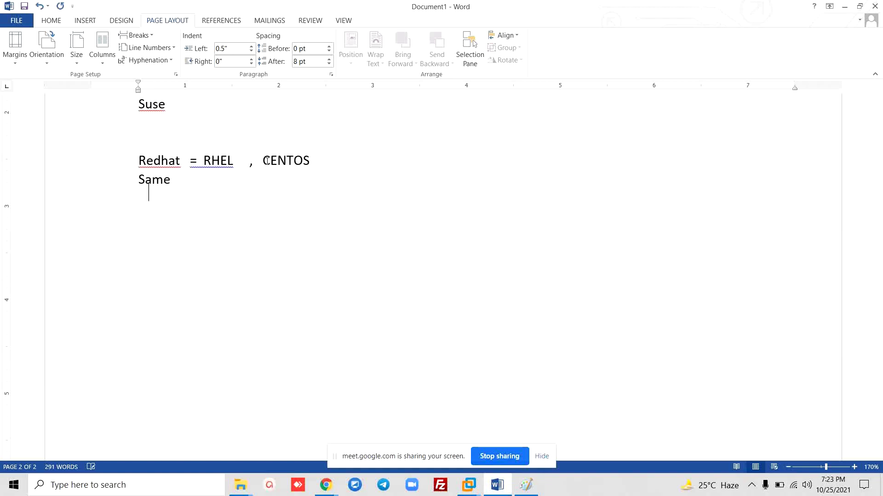
{"action": "type", "text": "RHE"}
{"action": "type", "text": "L = "}
{"action": "type", "text": "cost"}
{"action": "key", "text": "Return"}
{"action": "type", "text": "Centos "}
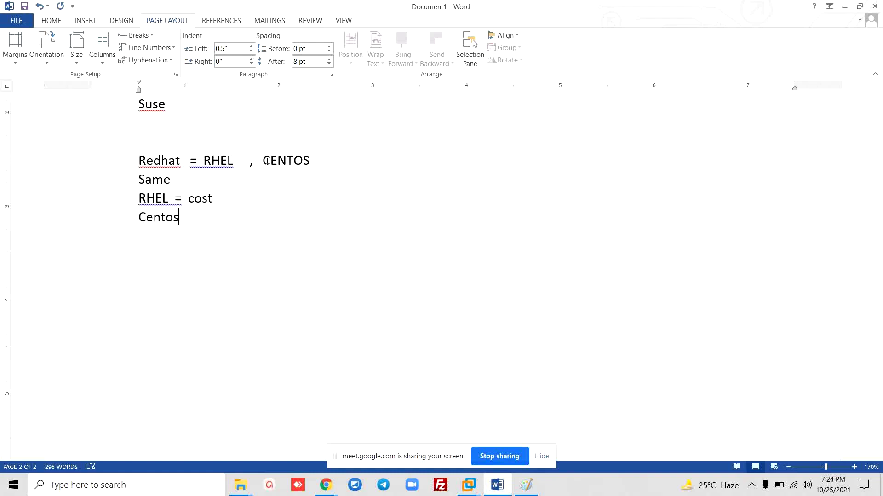
{"action": "type", "text": "=fr"}
{"action": "type", "text": "ee"}
{"action": "key", "text": "Return"}
Step: Add the line 'RHEL = server = Redhat team will support'
{"action": "type", "text": "RHEL  "}
{"action": "type", "text": "=  "}
{"action": "type", "text": "serv"}
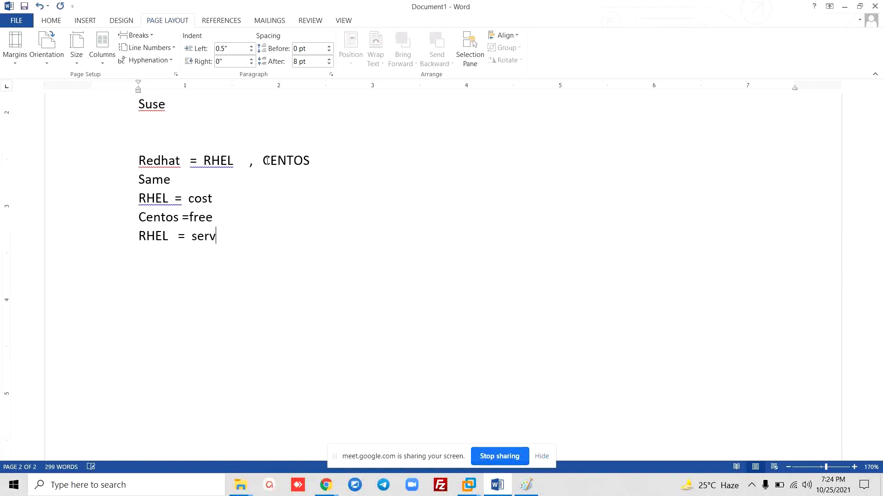
{"action": "type", "text": "er  = "}
{"action": "type", "text": "R"}
{"action": "key", "text": "BackSpace"}
{"action": "type", "text": "Re"}
{"action": "type", "text": "dhat"}
{"action": "type", "text": "te"}
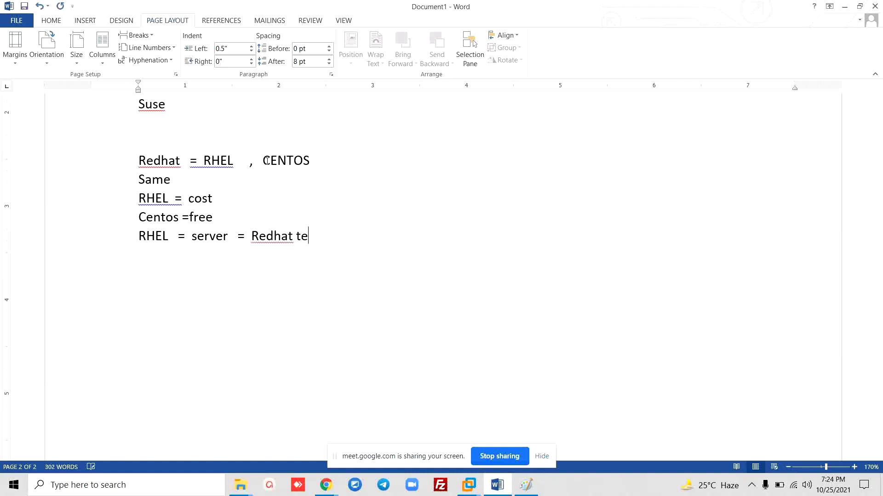
{"action": "type", "text": "am wi"}
{"action": "type", "text": "ll s"}
{"action": "type", "text": "uppo"}
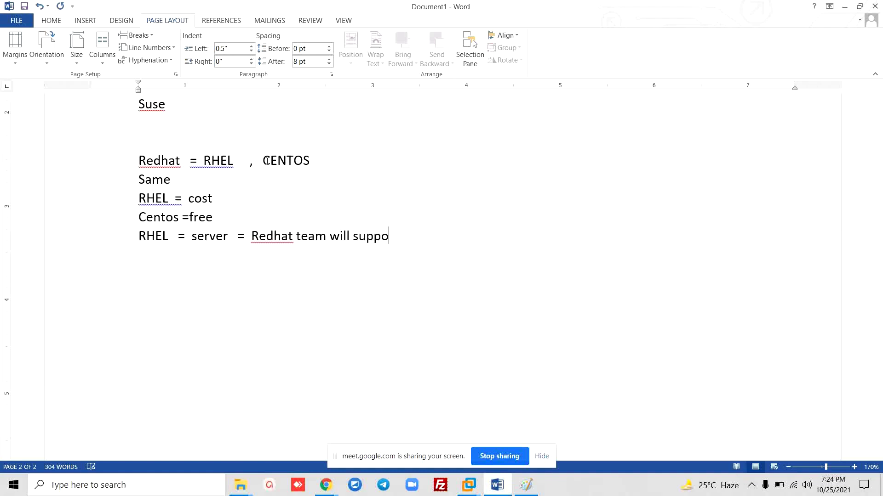
{"action": "type", "text": "rt"}
{"action": "key", "text": "Return"}
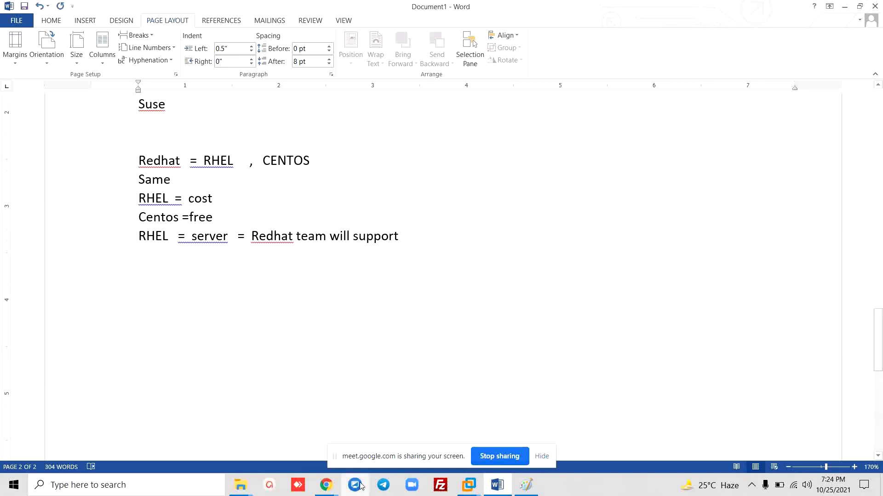
Step: Switch to Google Meet, mute a participant for everyone, and minimize Chrome back to Word
{"action": "mouse_move", "coordinate": [325, 485]}
{"action": "left_click", "coordinate": [266, 424]}
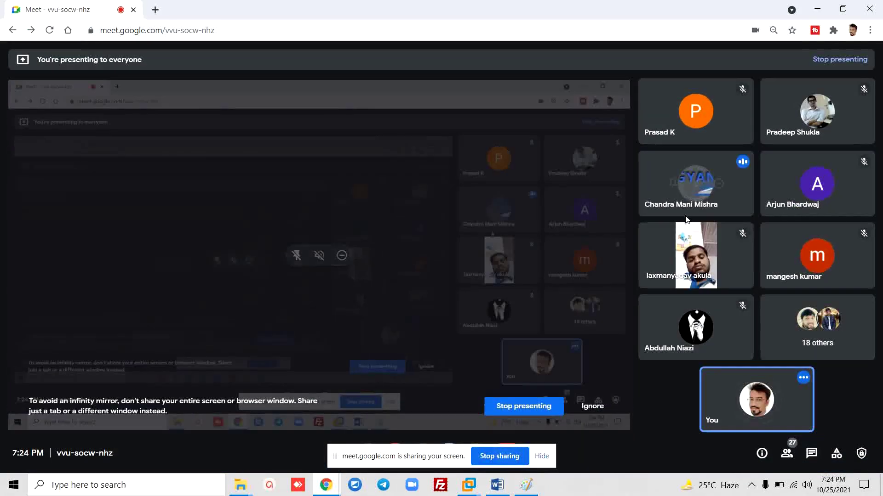
{"action": "left_click", "coordinate": [695, 184]}
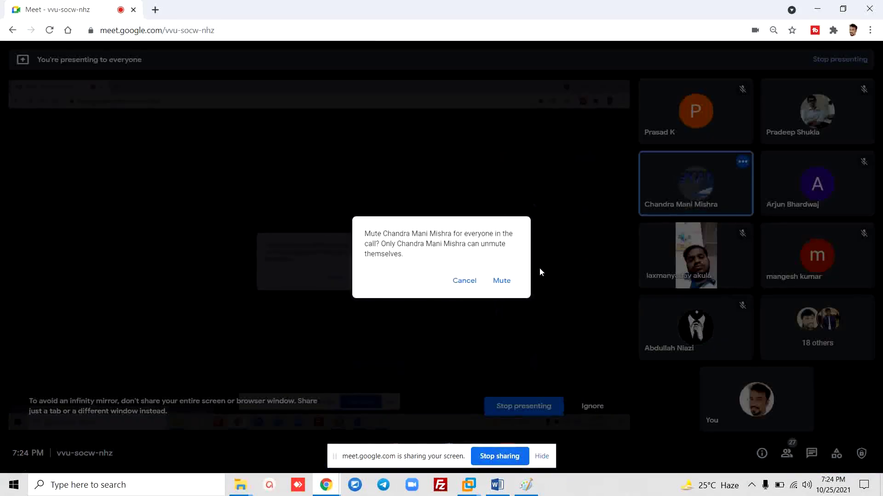
{"action": "left_click", "coordinate": [498, 280]}
{"action": "left_click", "coordinate": [819, 6]}
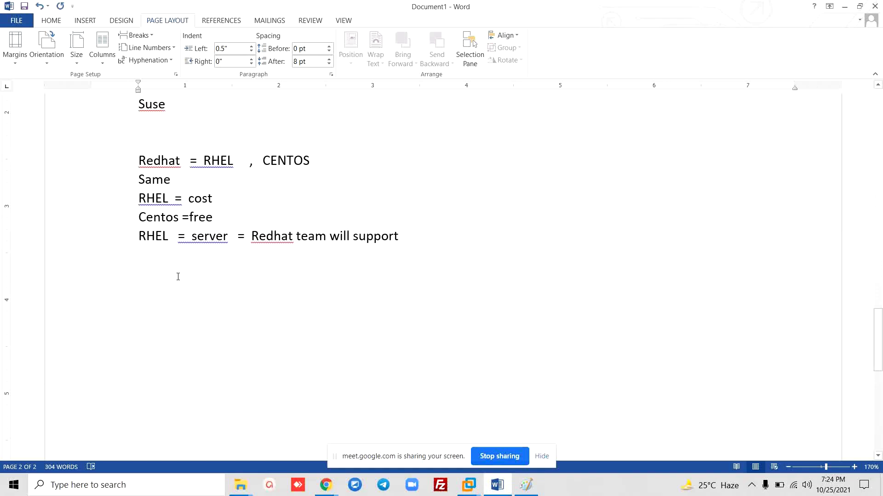
{"action": "mouse_move", "coordinate": [325, 484]}
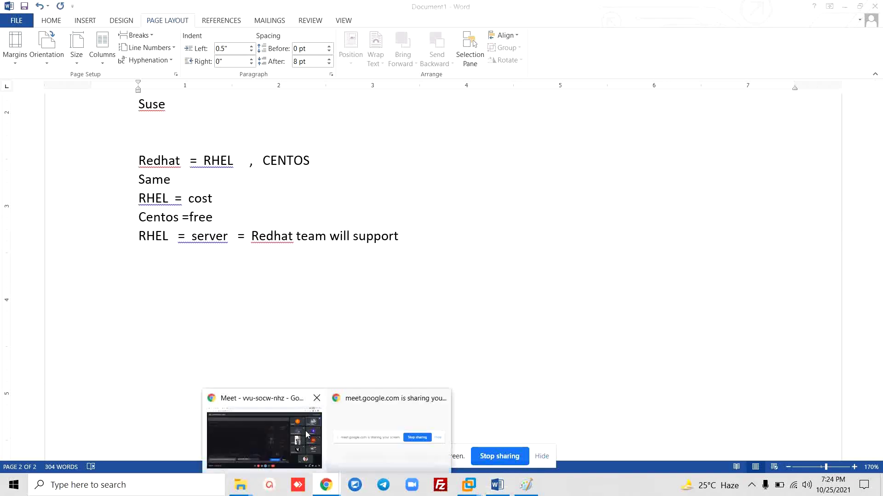
{"action": "left_click", "coordinate": [266, 432]}
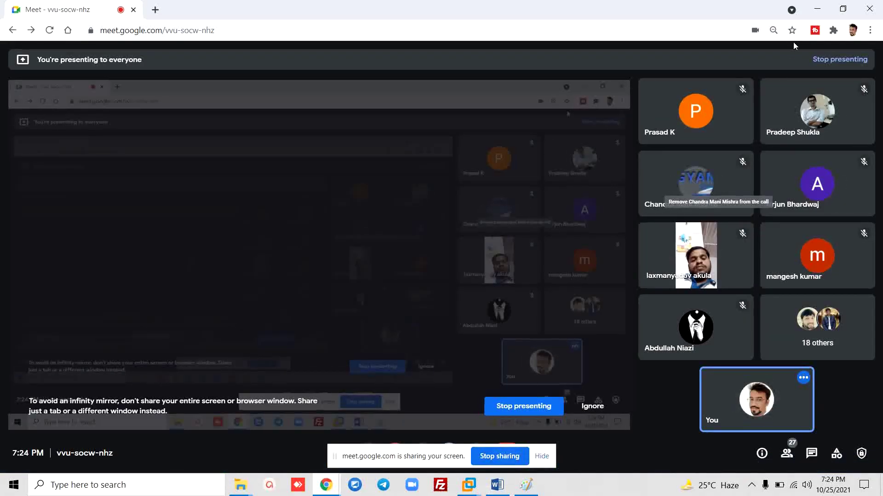
{"action": "left_click", "coordinate": [817, 9]}
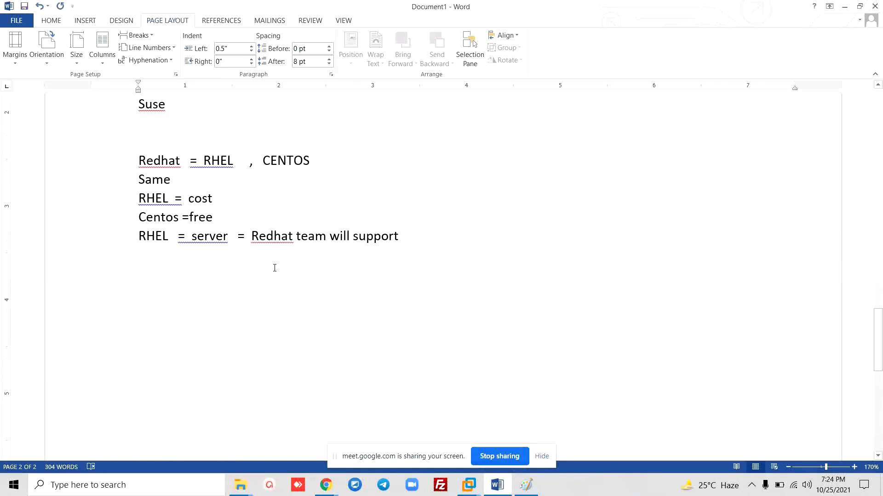
Step: Add the notes 'Centos = not support u' and 'RHEL or Centos', each followed by a blank line
{"action": "type", "text": "Cent"}
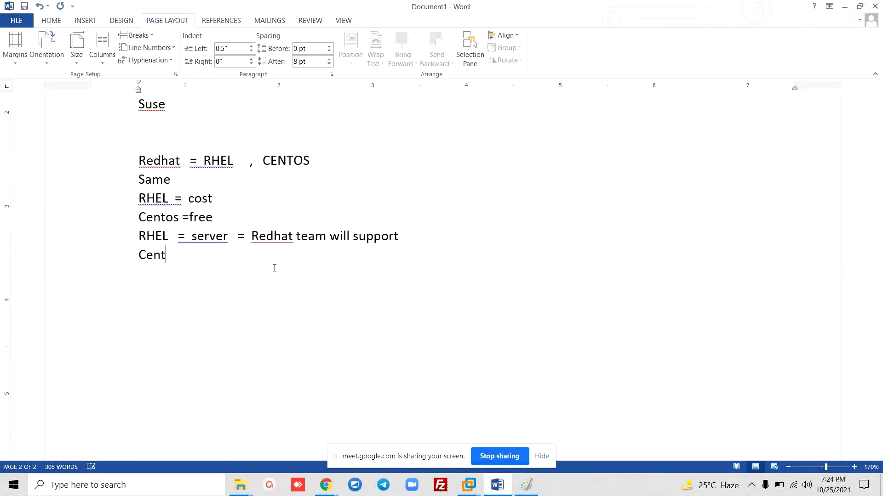
{"action": "type", "text": "os "}
{"action": "type", "text": "="}
{"action": "type", "text": " not s"}
{"action": "type", "text": "upport "}
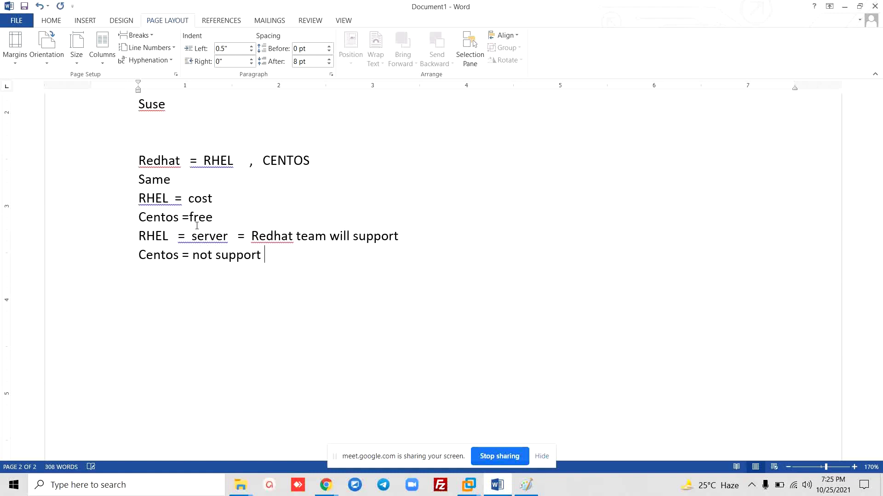
{"action": "type", "text": "u"}
{"action": "key", "text": "Return"}
{"action": "key", "text": "Return"}
{"action": "type", "text": "RHEL   o"}
{"action": "type", "text": "r  Cent"}
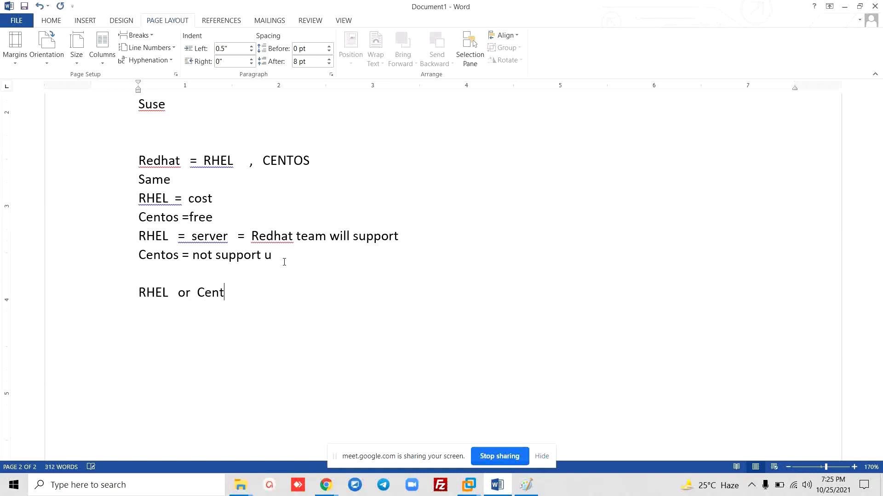
{"action": "type", "text": "os"}
{"action": "key", "text": "Return"}
{"action": "key", "text": "Return"}
Step: Write 'Current version = 8' with 'RHEL 8' and 'Centos 8' on the lines below
{"action": "type", "text": "c"}
{"action": "type", "text": "urrent "}
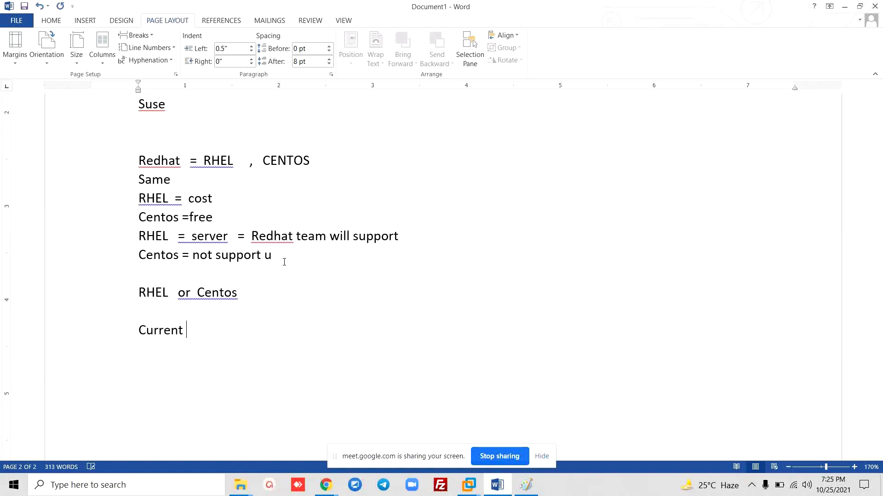
{"action": "type", "text": "version  "}
{"action": "type", "text": "=  "}
{"action": "type", "text": "8"}
{"action": "key", "text": "Return"}
{"action": "type", "text": "RHE"}
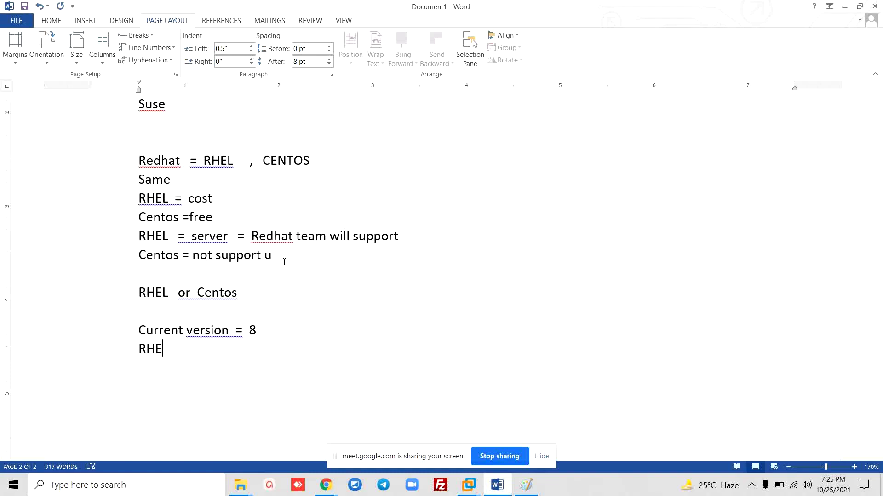
{"action": "type", "text": "L 8"}
{"action": "key", "text": "Return"}
{"action": "type", "text": "Centos "}
{"action": "type", "text": "9"}
{"action": "key", "text": "BackSpace"}
{"action": "type", "text": "9"}
{"action": "key", "text": "BackSpace"}
{"action": "type", "text": "8"}
{"action": "key", "text": "Return"}
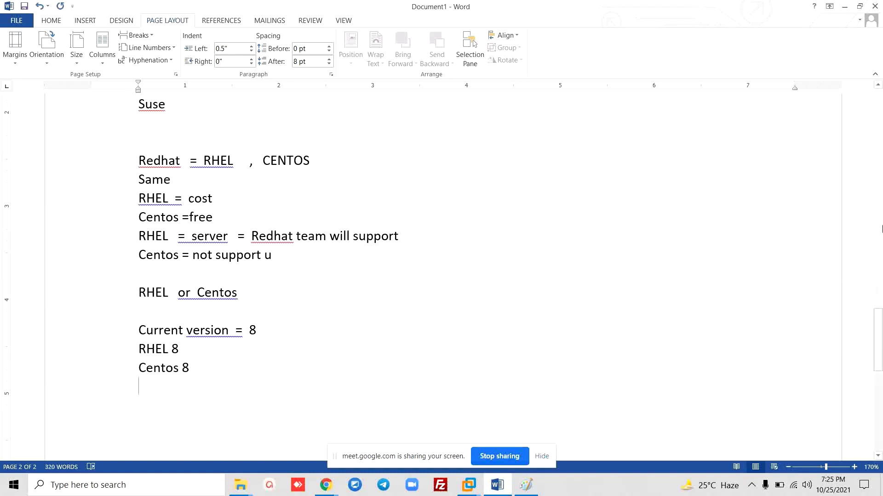
Step: Scroll down and add a line '7' below Centos 8
{"action": "left_click", "coordinate": [878, 324]}
{"action": "left_click_drag", "start_coordinate": [877, 324], "coordinate": [878, 352]}
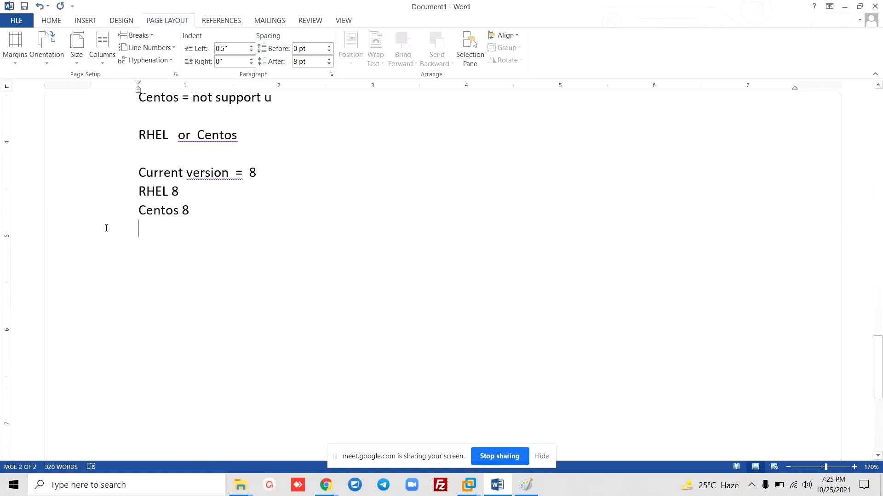
{"action": "type", "text": "&"}
{"action": "key", "text": "BackSpace"}
{"action": "key", "text": "BackSpace"}
{"action": "type", "text": "7"}
{"action": "key", "text": "Return"}
Step: Add 'Training 6, 7,8' and close the notes with a double border of equals signs
{"action": "type", "text": "Train"}
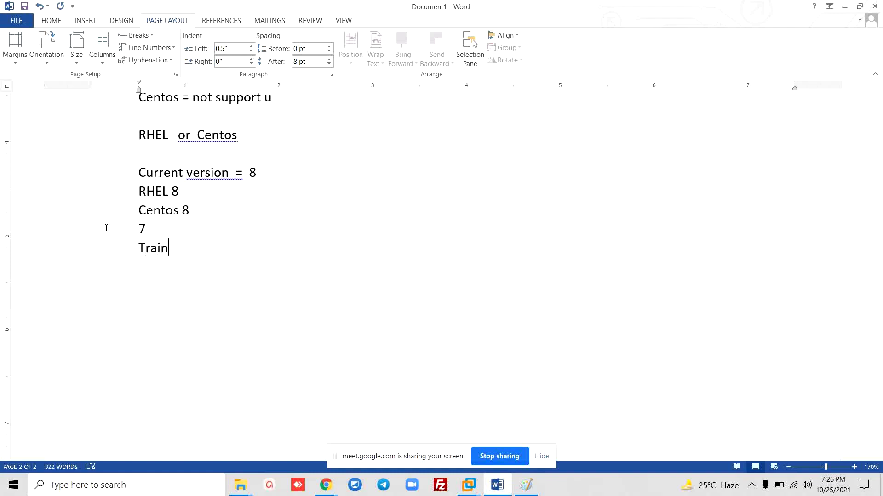
{"action": "type", "text": "ing  "}
{"action": "type", "text": "6, "}
{"action": "type", "text": "7,9"}
{"action": "key", "text": "BackSpace"}
{"action": "type", "text": "8"}
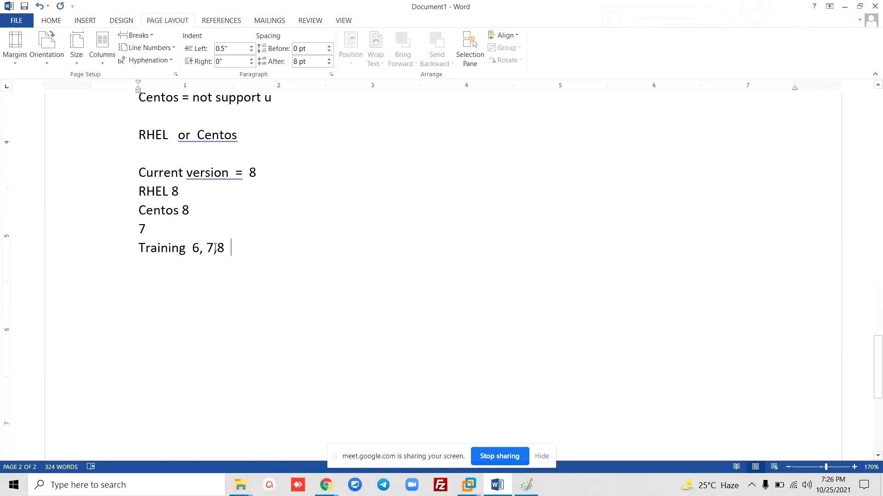
{"action": "key", "text": "Return"}
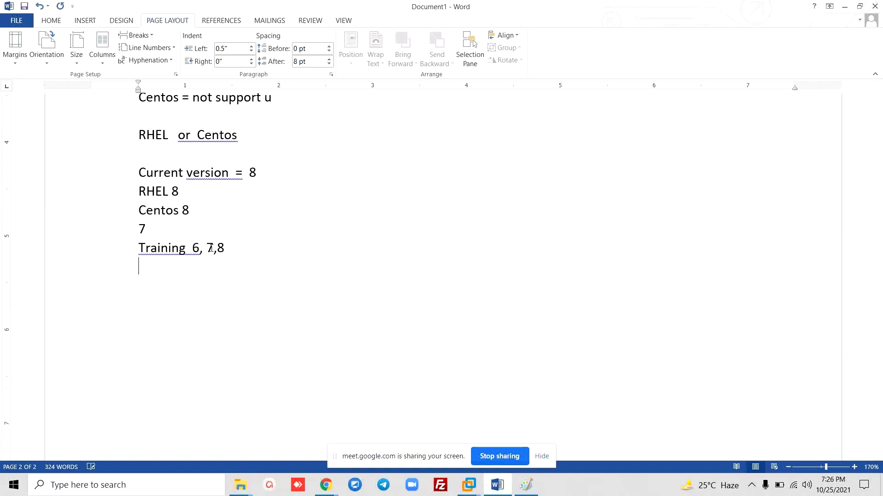
{"action": "type", "text": "=================================="}
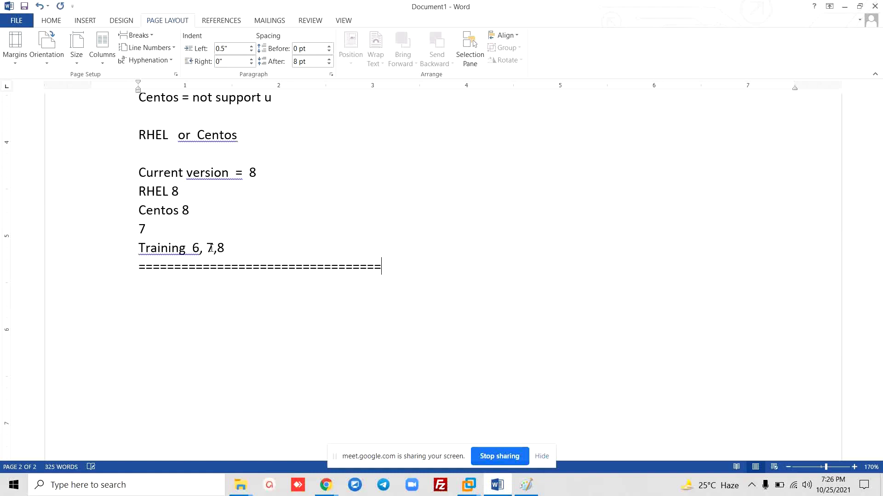
{"action": "key", "text": "Return"}
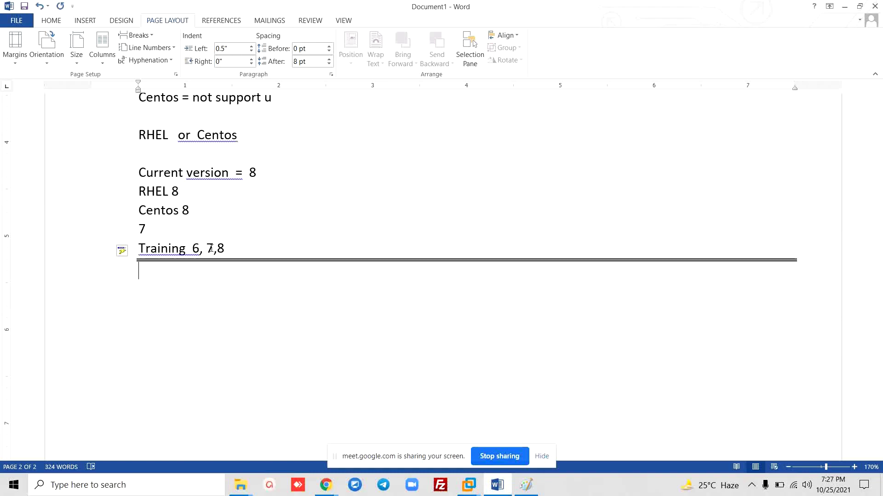
Step: Add the note '6,7,8 = 80% same' below the double rule, after selecting the Training version numbers
{"action": "type", "text": "6,7"}
{"action": "type", "text": ",8  =  "}
{"action": "type", "text": "80% "}
{"action": "type", "text": "same"}
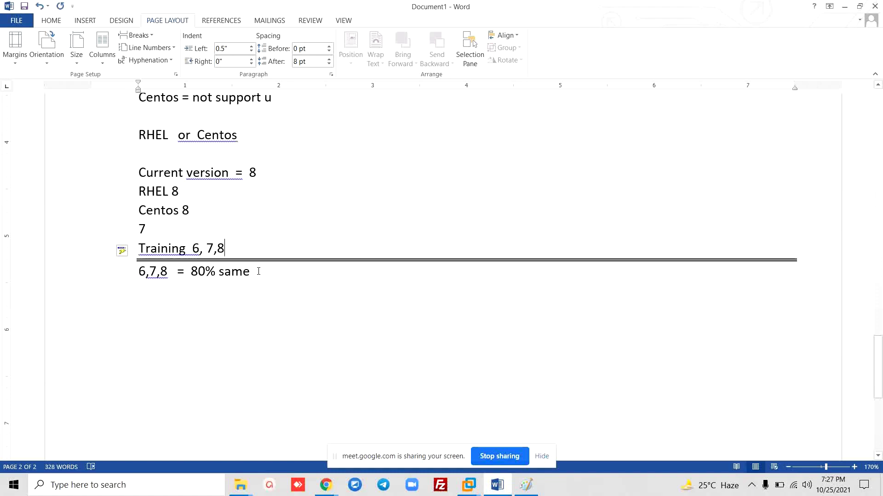
{"action": "double_click", "coordinate": [200, 250]}
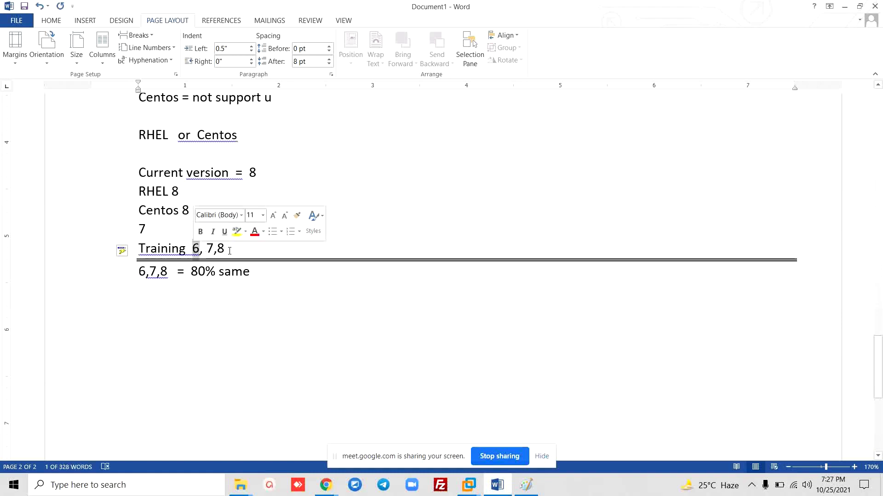
{"action": "left_click_drag", "start_coordinate": [230, 250], "coordinate": [221, 252]}
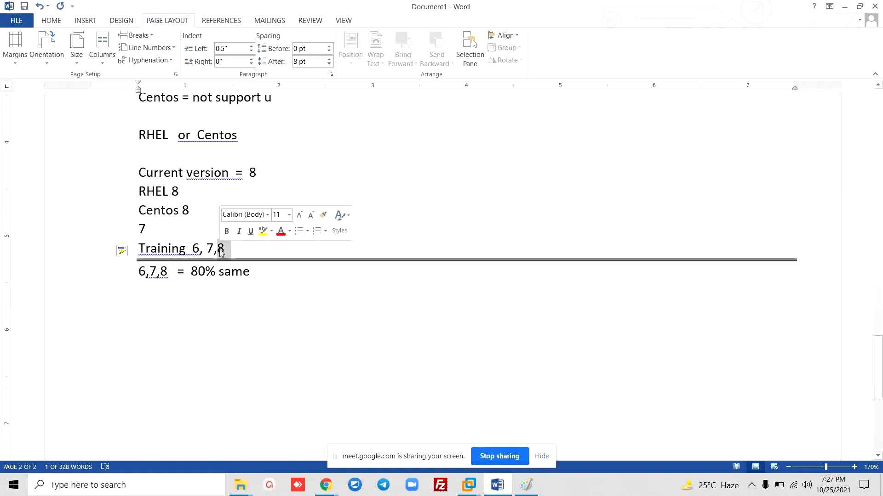
{"action": "left_click", "coordinate": [256, 271]}
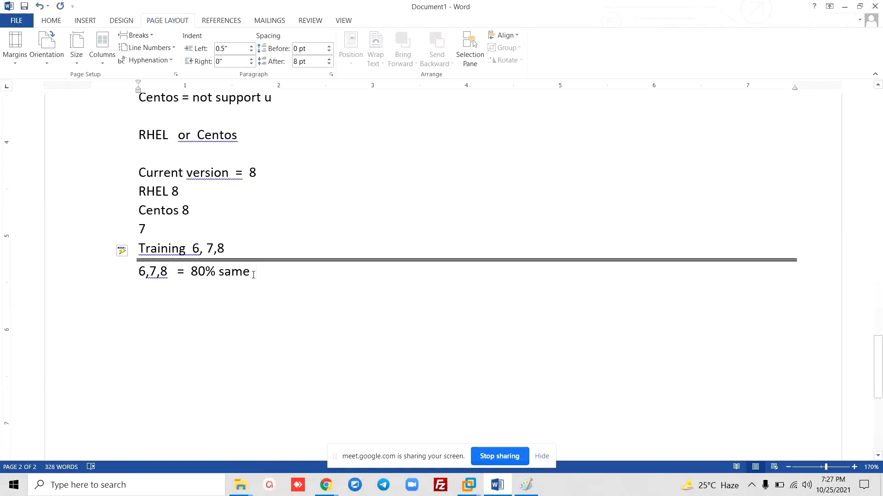
Step: Put a double border under the 80% note and add the heading 'Certification'
{"action": "key", "text": "Return"}
{"action": "type", "text": "="}
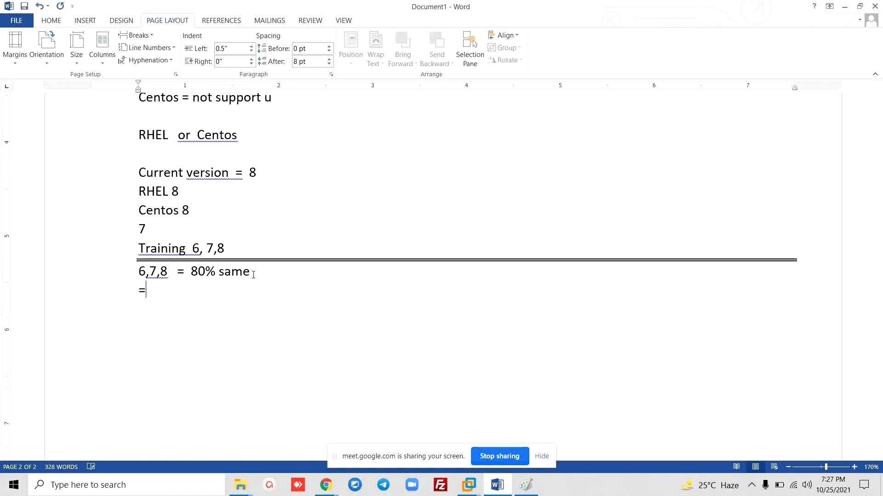
{"action": "type", "text": "==========================================="}
{"action": "key", "text": "Return"}
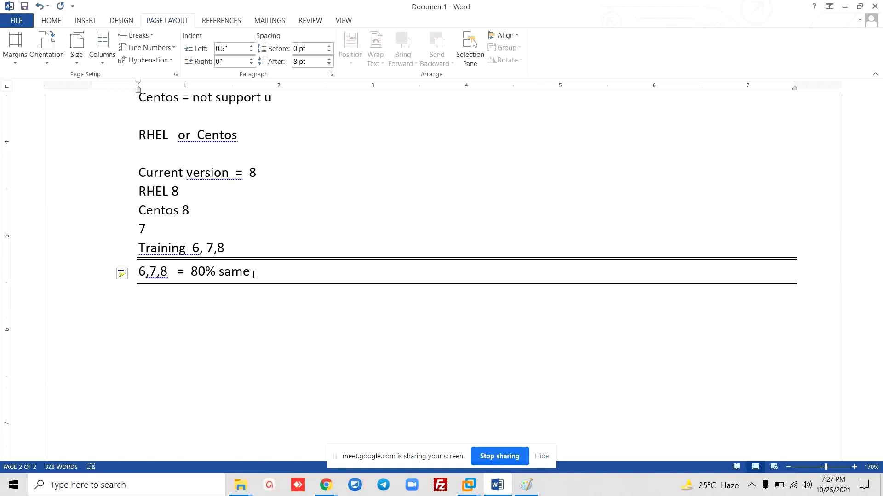
{"action": "type", "text": "Cert"}
{"action": "type", "text": "ification"}
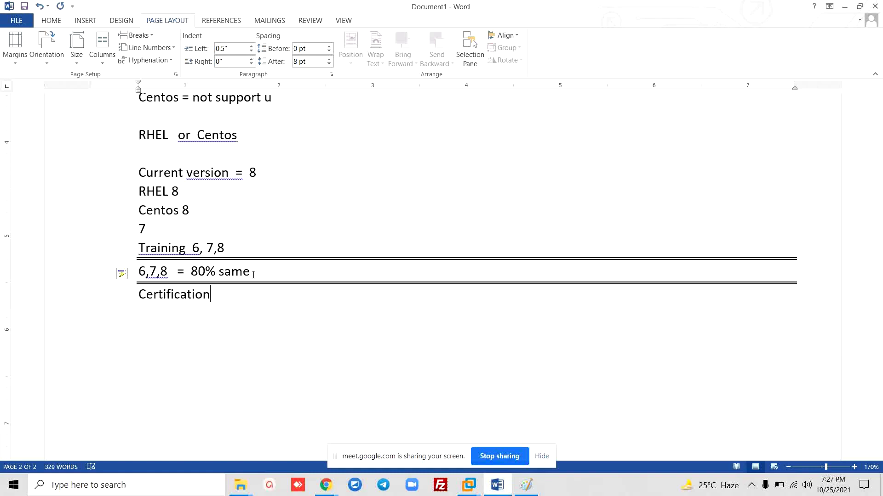
{"action": "key", "text": "Return"}
Step: Type the line 'Training = job ready , real scenario' under Certification
{"action": "type", "text": "m"}
{"action": "key", "text": "BackSpace"}
{"action": "type", "text": "trin"}
{"action": "key", "text": "BackSpace"}
{"action": "key", "text": "BackSpace"}
{"action": "key", "text": "BackSpace"}
{"action": "key", "text": "BackSpace"}
{"action": "type", "text": "traing"}
{"action": "key", "text": "BackSpace"}
{"action": "key", "text": "BackSpace"}
{"action": "type", "text": "un"}
{"action": "key", "text": "BackSpace"}
{"action": "key", "text": "BackSpace"}
{"action": "type", "text": "o"}
{"action": "key", "text": "BackSpace"}
{"action": "type", "text": "ing   = "}
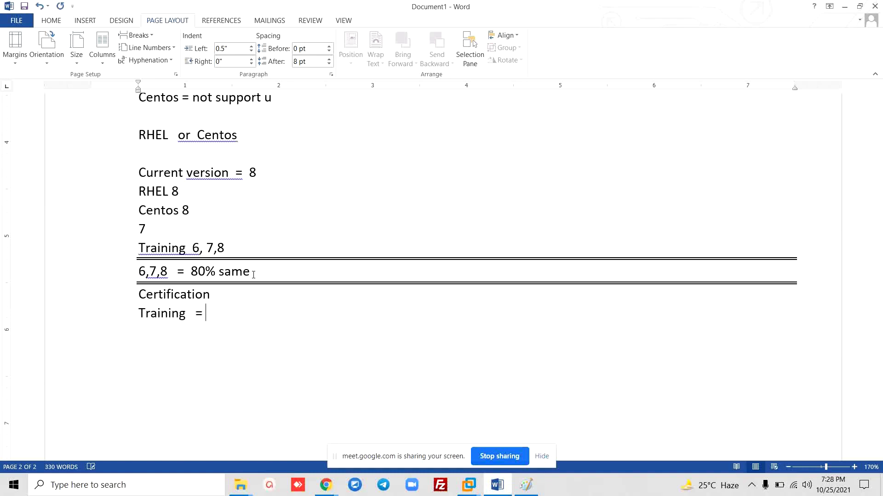
{"action": "type", "text": " job r"}
{"action": "type", "text": "eady  ,  "}
{"action": "type", "text": "r"}
{"action": "type", "text": "eal "}
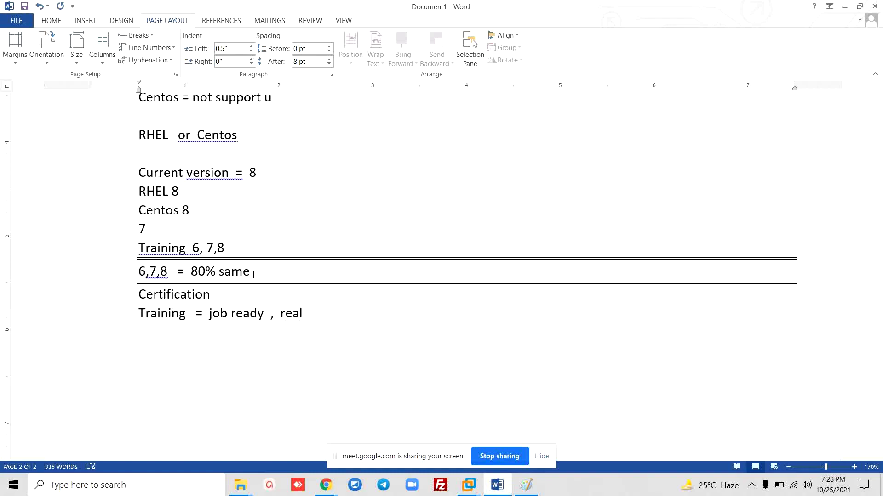
{"action": "type", "text": "scenar"}
{"action": "type", "text": "io"}
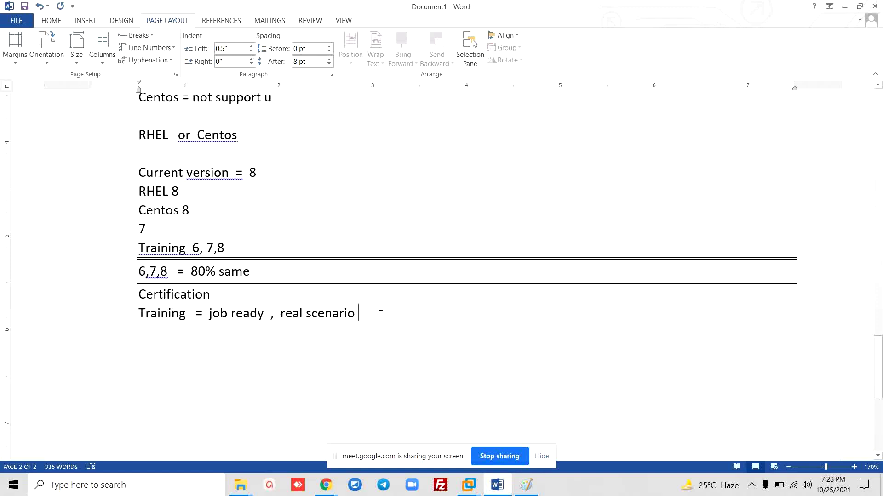
Step: Add the line 'Institute - job ( book)' below the Training line
{"action": "key", "text": "Return"}
{"action": "type", "text": "inst"}
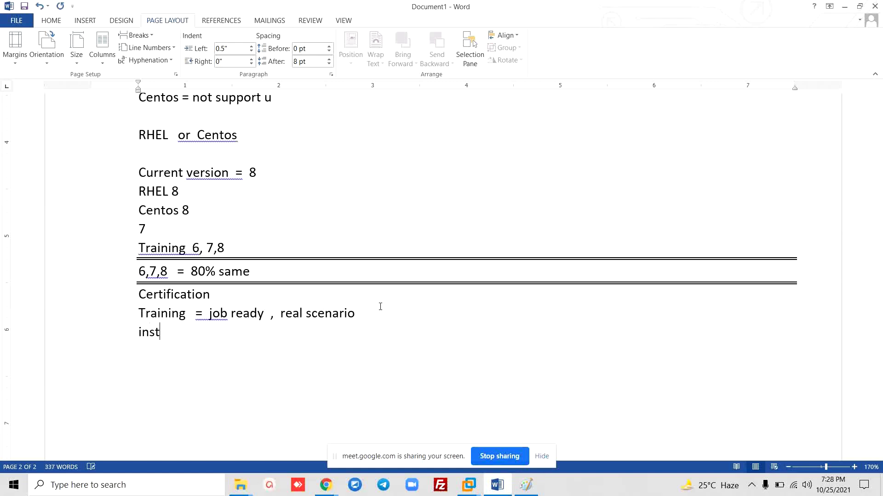
{"action": "type", "text": "itute "}
{"action": "type", "text": "-  "}
{"action": "type", "text": "n"}
{"action": "key", "text": "BackSpace"}
{"action": "type", "text": "job   "}
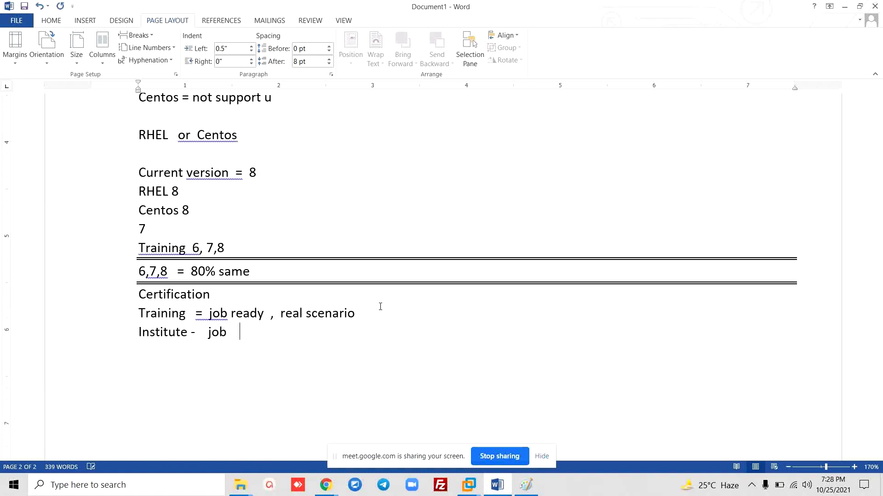
{"action": "type", "text": "("}
{"action": "type", "text": " book"}
{"action": "type", "text": ")"}
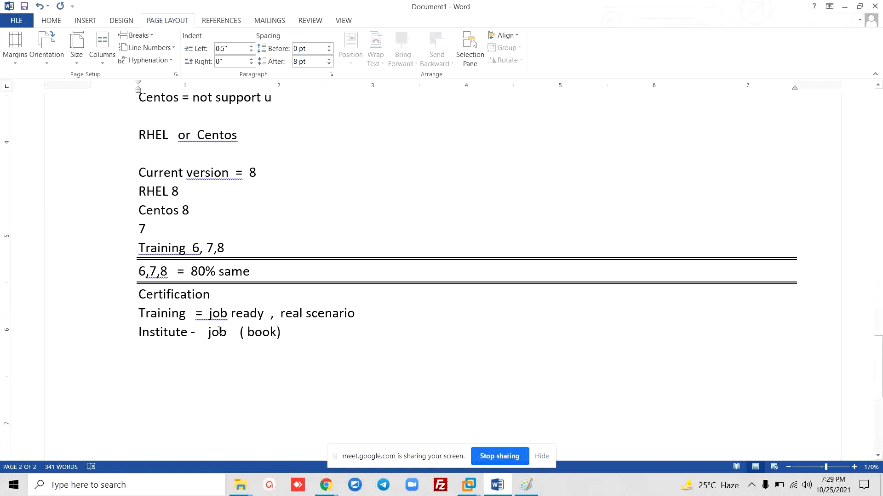
Step: Highlight 'book' and ', real scenario' for emphasis, then add two blank lines
{"action": "left_click_drag", "start_coordinate": [248, 331], "coordinate": [270, 332]}
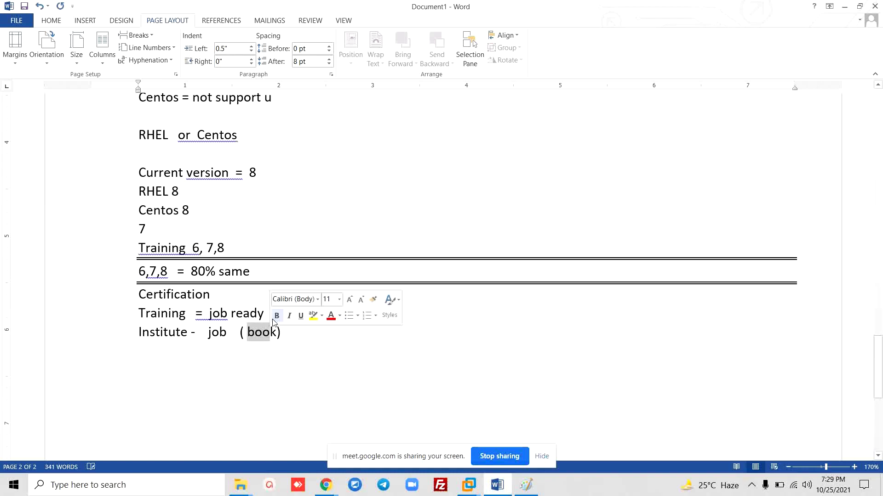
{"action": "left_click", "coordinate": [276, 314]}
{"action": "type", "text": ",  real scenario"}
{"action": "left_click_drag", "start_coordinate": [281, 314], "coordinate": [347, 317]}
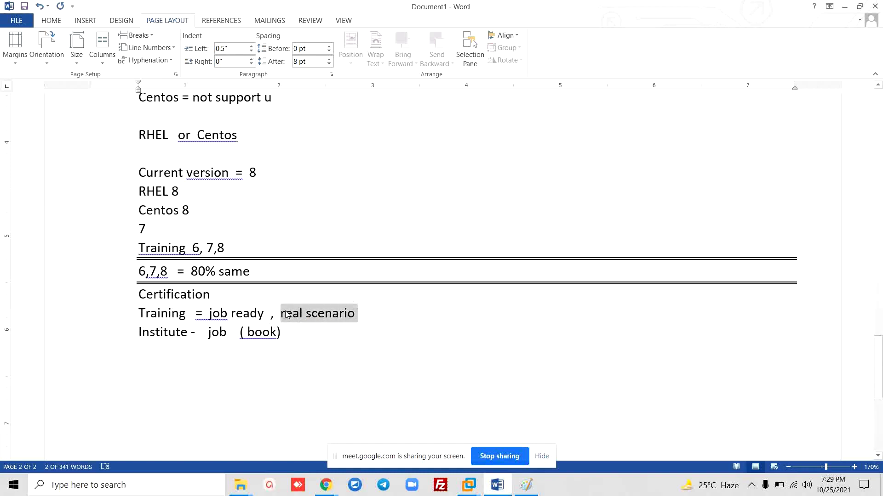
{"action": "left_click", "coordinate": [279, 313]}
{"action": "left_click_drag", "start_coordinate": [279, 313], "coordinate": [356, 314]}
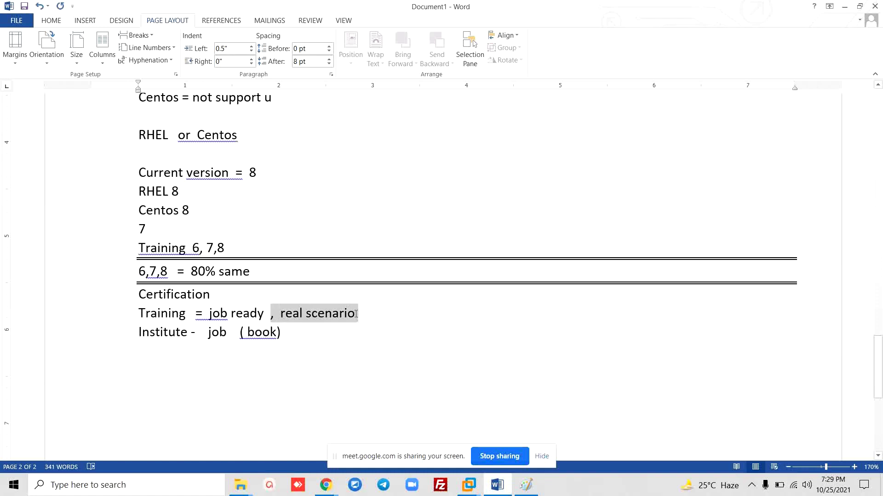
{"action": "left_click", "coordinate": [290, 332]}
{"action": "key", "text": "Return"}
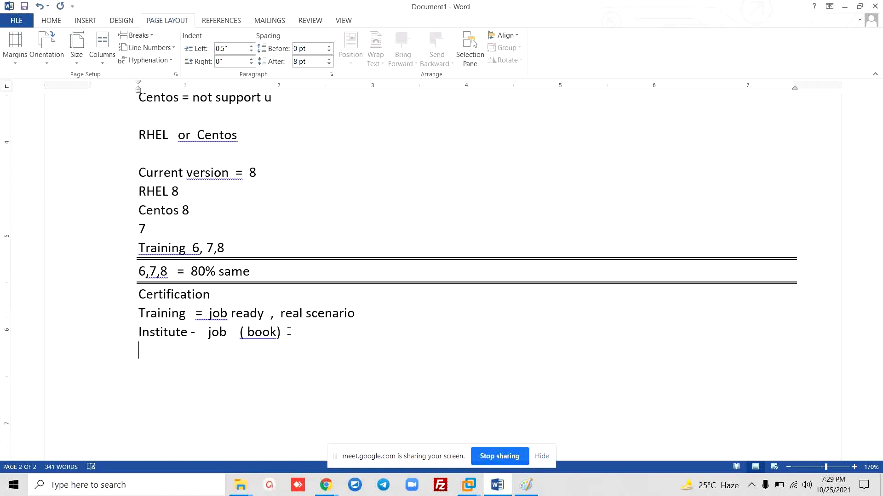
{"action": "key", "text": "Return"}
Step: Start numbered item 1: 'RHCSA = redhat certified system administrator ( book = SA1 (124) ,SA2 (134)'
{"action": "type", "text": "1"}
{"action": "type", "text": "."}
{"action": "left_click_drag", "start_coordinate": [878, 351], "coordinate": [878, 374]}
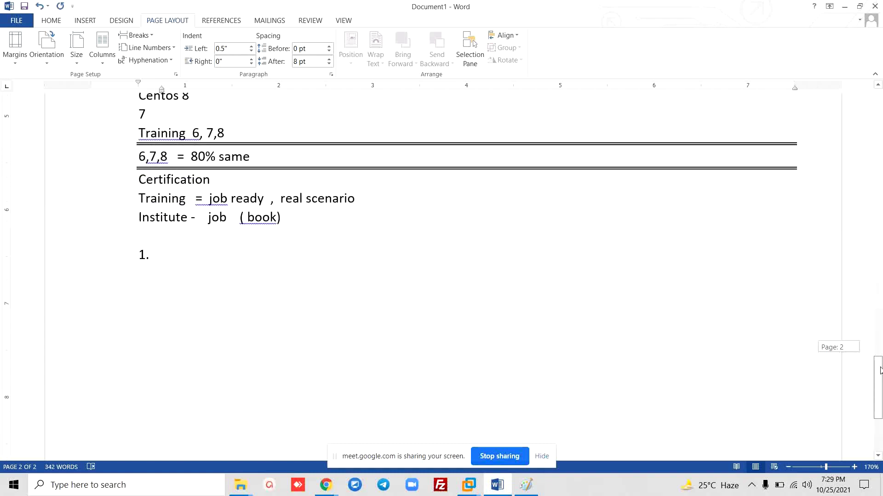
{"action": "type", "text": "RH"}
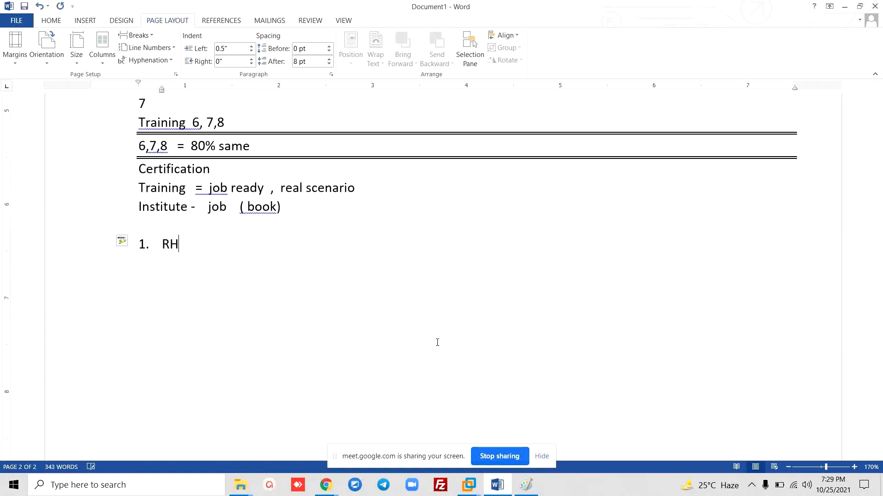
{"action": "type", "text": "CSA  = "}
{"action": "type", "text": "redha"}
{"action": "type", "text": "t cert"}
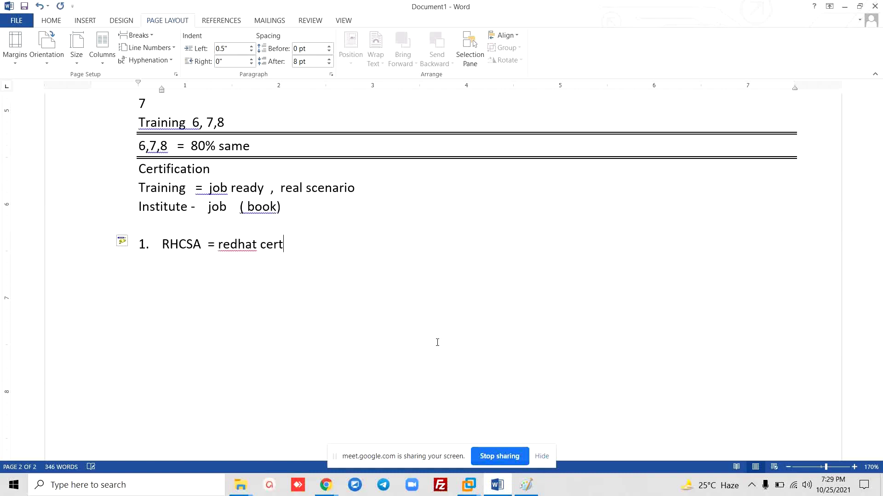
{"action": "type", "text": "ifie"}
{"action": "type", "text": "d syst"}
{"action": "type", "text": "em admi"}
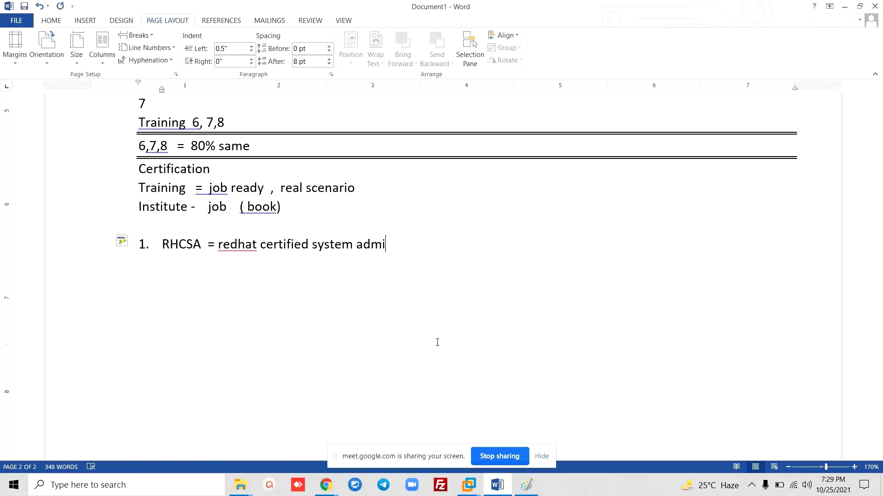
{"action": "type", "text": "nistra"}
{"action": "type", "text": "tor"}
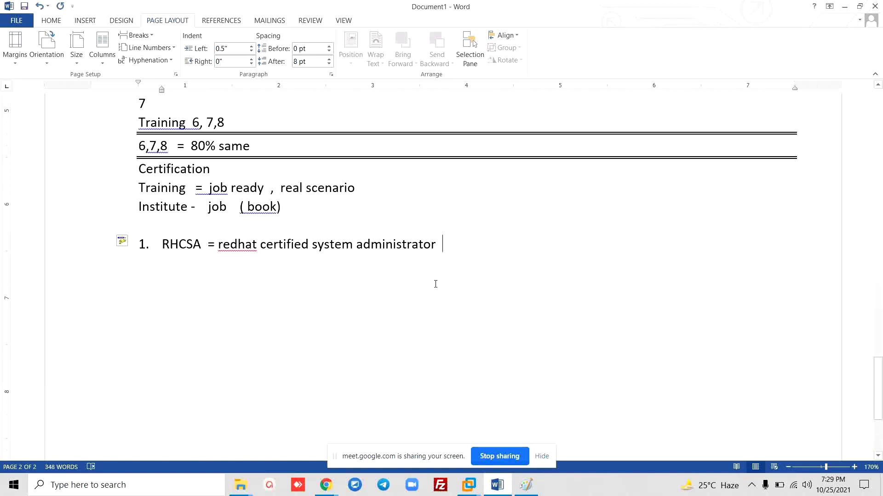
{"action": "type", "text": "("}
{"action": "type", "text": " bb"}
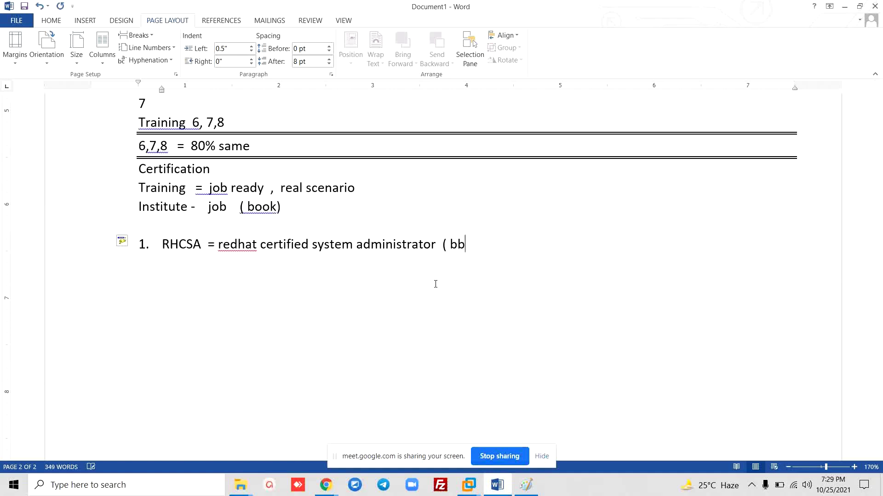
{"action": "key", "text": "BackSpace"}
{"action": "type", "text": "ook "}
{"action": "type", "text": " =  "}
{"action": "type", "text": "SA1 "}
{"action": "type", "text": "(12"}
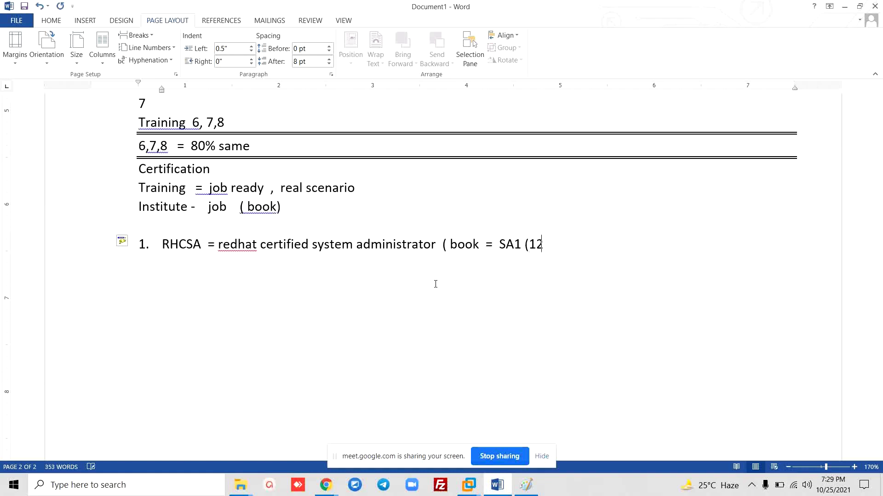
{"action": "type", "text": "4"}
{"action": "type", "text": ")  "}
{"action": "type", "text": ",SA@"}
{"action": "key", "text": "BackSpace"}
{"action": "key", "text": "BackSpace"}
{"action": "key", "text": "BackSpace"}
{"action": "type", "text": "A2 "}
{"action": "type", "text": "(134"}
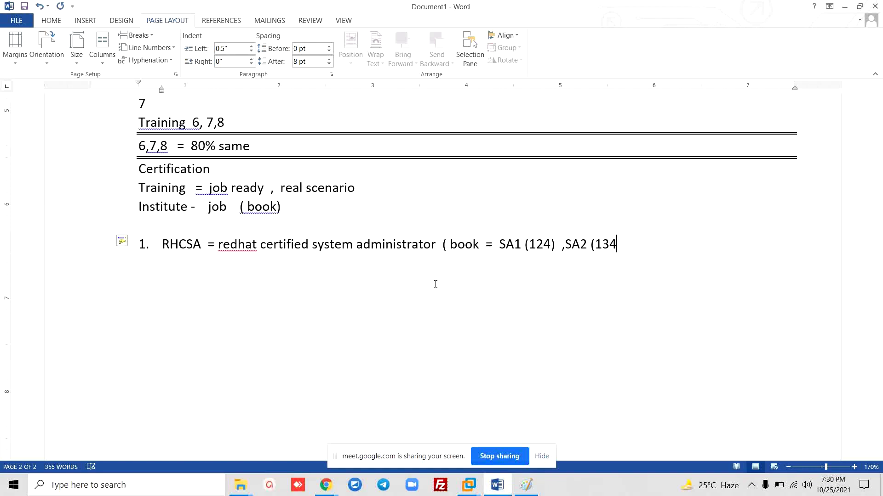
{"action": "type", "text": ")"}
Step: Add 'Exam fees = 16000+GST = 19500rs' under item 1 and begin item 2 with RHCE
{"action": "key", "text": "Return"}
{"action": "key", "text": "BackSpace"}
{"action": "type", "text": "exam d"}
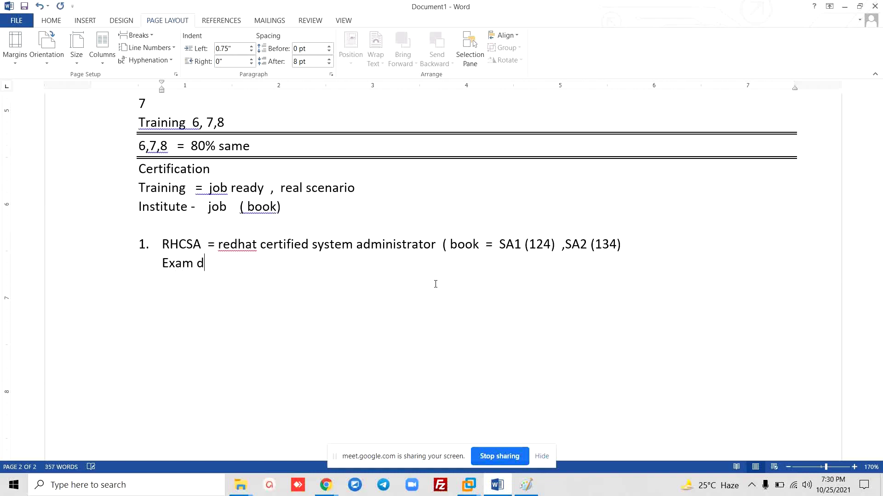
{"action": "key", "text": "BackSpace"}
{"action": "type", "text": "fee"}
{"action": "type", "text": "s = "}
{"action": "type", "text": "16"}
{"action": "type", "text": "000+"}
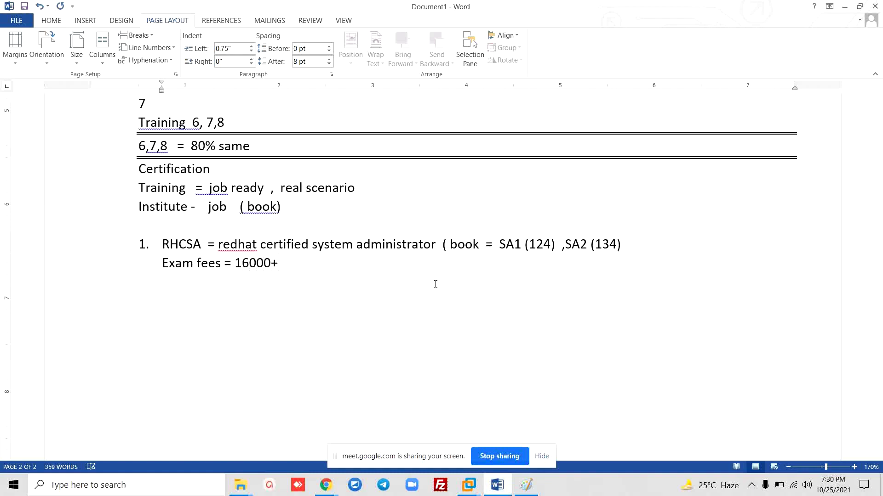
{"action": "type", "text": "GST "}
{"action": "type", "text": " =  1"}
{"action": "type", "text": "9500r"}
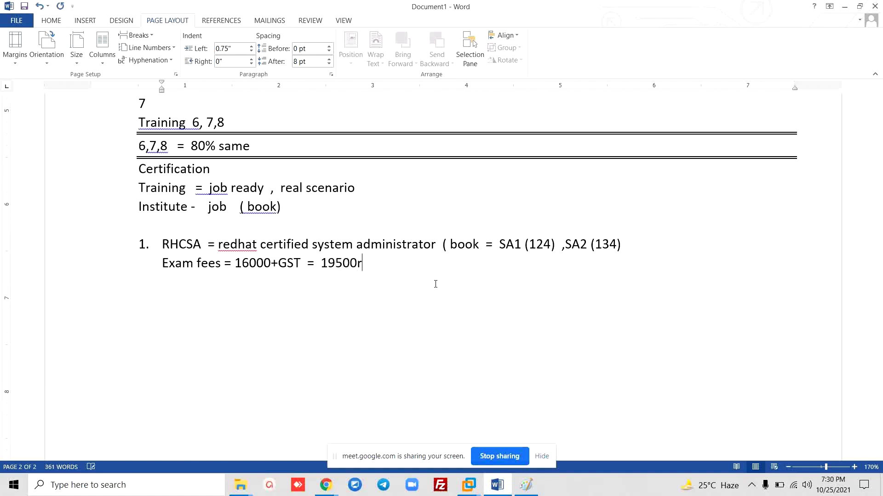
{"action": "type", "text": "s"}
{"action": "key", "text": "Return"}
{"action": "type", "text": "2. "}
{"action": "type", "text": "RHCE  "}
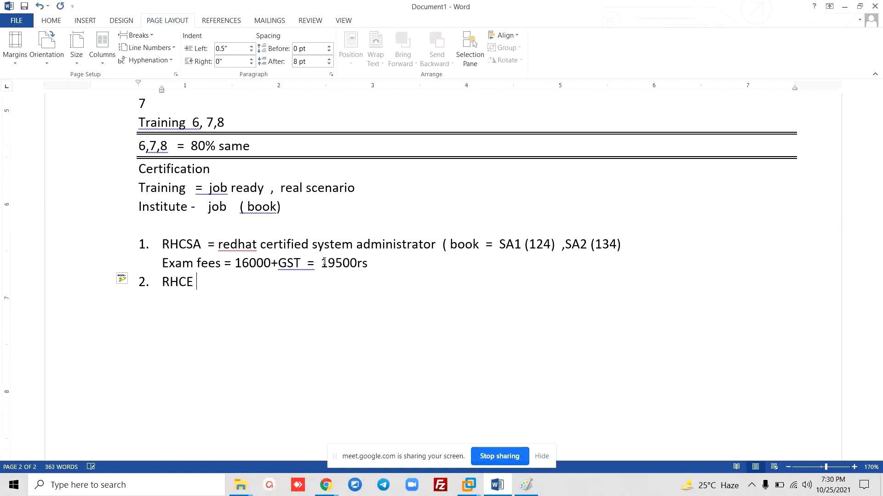
{"action": "type", "text": "=  "}
{"action": "type", "text": "rhedah"}
{"action": "type", "text": "t"}
Step: Complete item 2 as 'RHCE = redhat certified engineer (book = 294)'
{"action": "key", "text": "BackSpace"}
{"action": "key", "text": "BackSpace"}
{"action": "key", "text": "BackSpace"}
{"action": "key", "text": "BackSpace"}
{"action": "key", "text": "BackSpace"}
{"action": "key", "text": "BackSpace"}
{"action": "key", "text": "BackSpace"}
{"action": "type", "text": "e"}
{"action": "type", "text": "dg"}
{"action": "key", "text": "BackSpace"}
{"action": "type", "text": "hat "}
{"action": "type", "text": "certifi"}
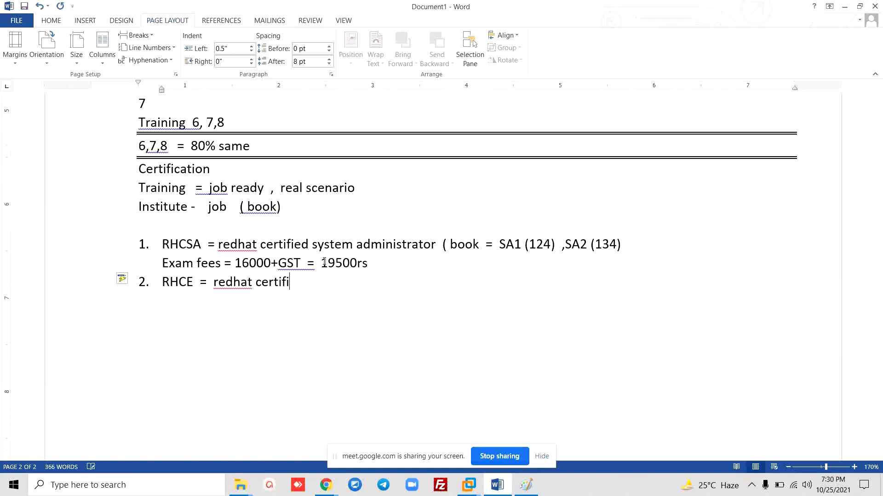
{"action": "type", "text": "ed e"}
{"action": "type", "text": "ngine"}
{"action": "type", "text": "er  ("}
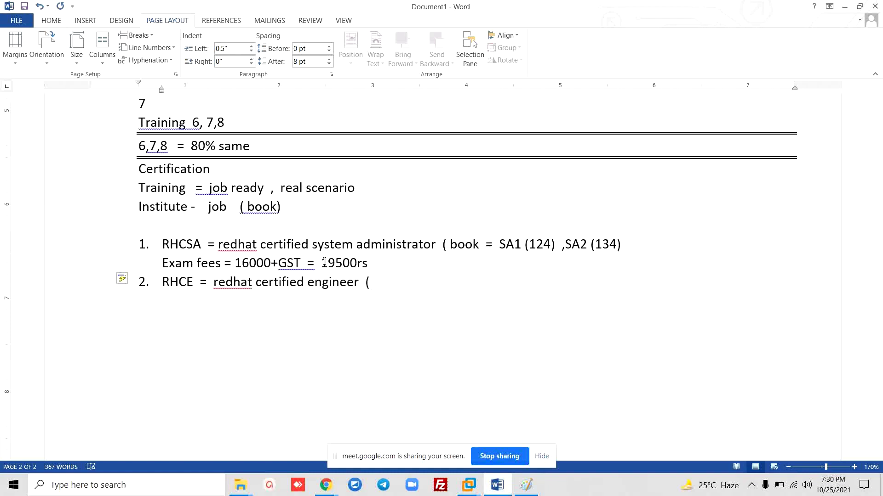
{"action": "type", "text": "bo"}
{"action": "type", "text": "o"}
{"action": "type", "text": "k"}
{"action": "type", "text": " ="}
{"action": "type", "text": " 29"}
{"action": "type", "text": "3"}
{"action": "key", "text": "BackSpace"}
{"action": "type", "text": "4"}
{"action": "type", "text": ")"}
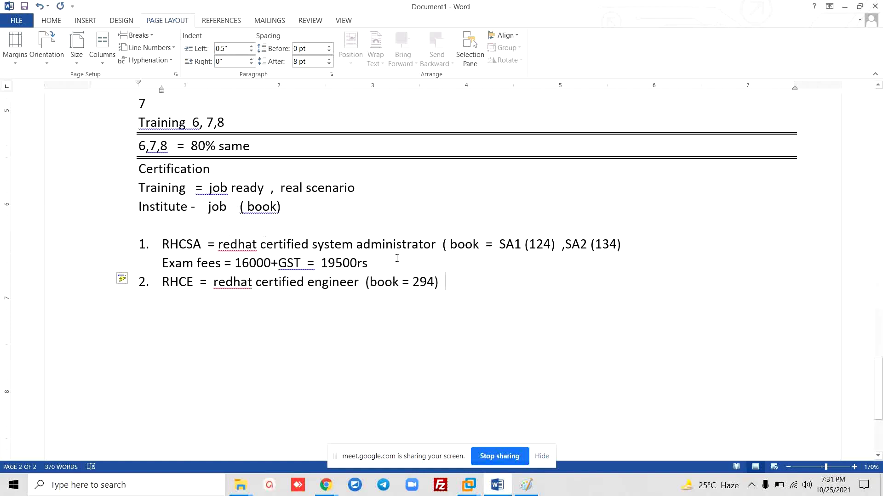
Step: Append ', exam code = ex200' to the RHCSA fees line and start a new item under RHCE
{"action": "left_click", "coordinate": [396, 258]}
{"action": "type", "text": ",  "}
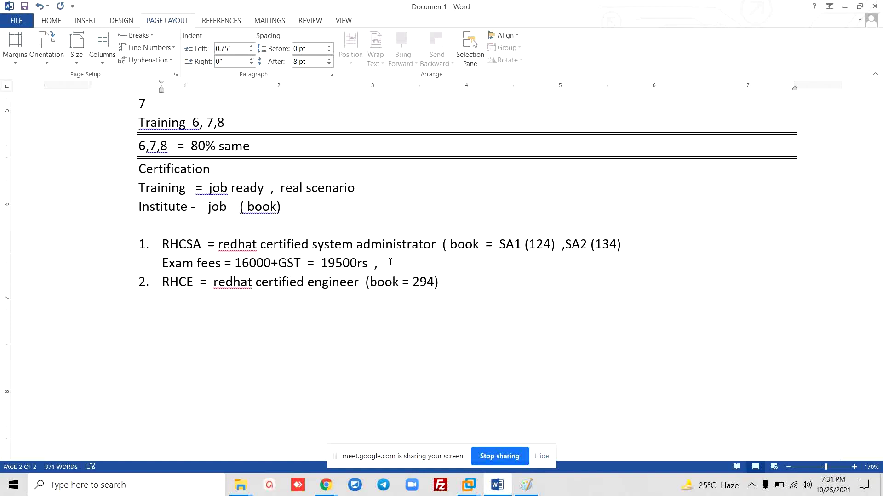
{"action": "type", "text": "exam c"}
{"action": "type", "text": "ode  = "}
{"action": "type", "text": "ex200"}
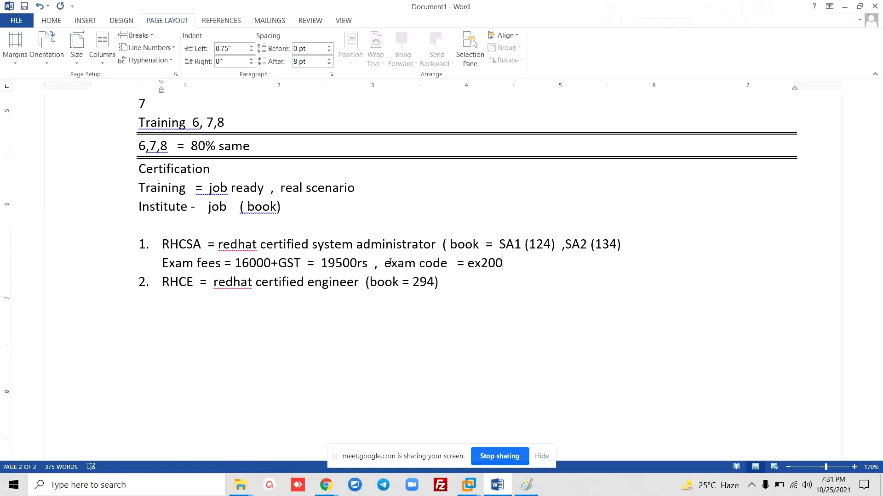
{"action": "left_click", "coordinate": [439, 282]}
{"action": "key", "text": "Return"}
Step: Paste the exam fees line under RHCE with exam code ex294, then start item 3 for RHCVA
{"action": "left_click_drag", "start_coordinate": [161, 263], "coordinate": [486, 276]}
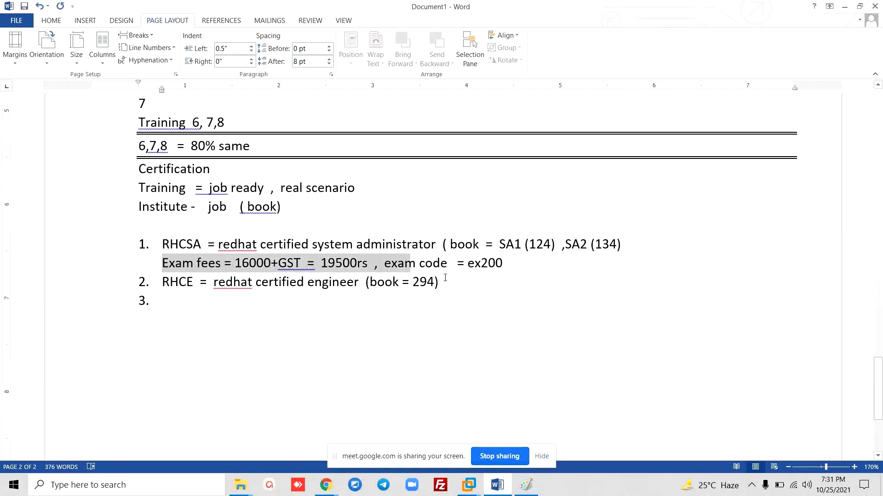
{"action": "left_click", "coordinate": [505, 264]}
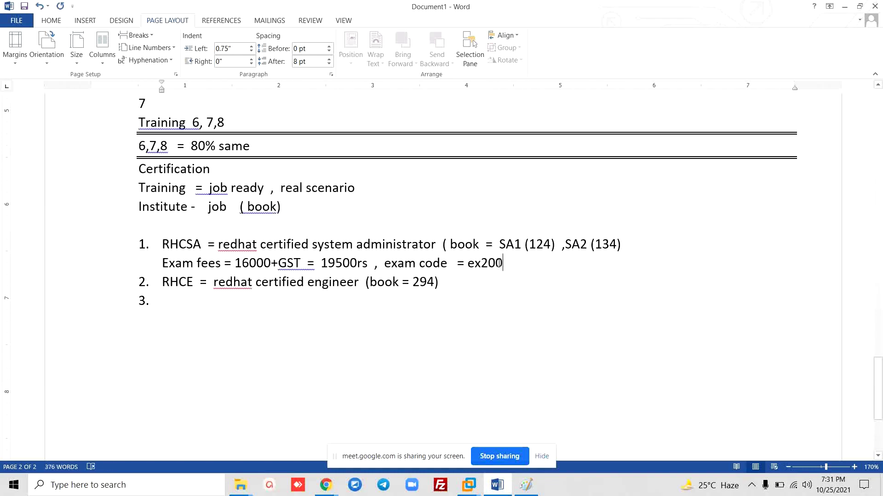
{"action": "mouse_move", "coordinate": [505, 264]}
{"action": "left_mouse_down"}
{"action": "mouse_move", "coordinate": [233, 252]}
{"action": "mouse_move", "coordinate": [181, 260]}
{"action": "left_mouse_up"}
{"action": "key", "text": "ctrl+c"}
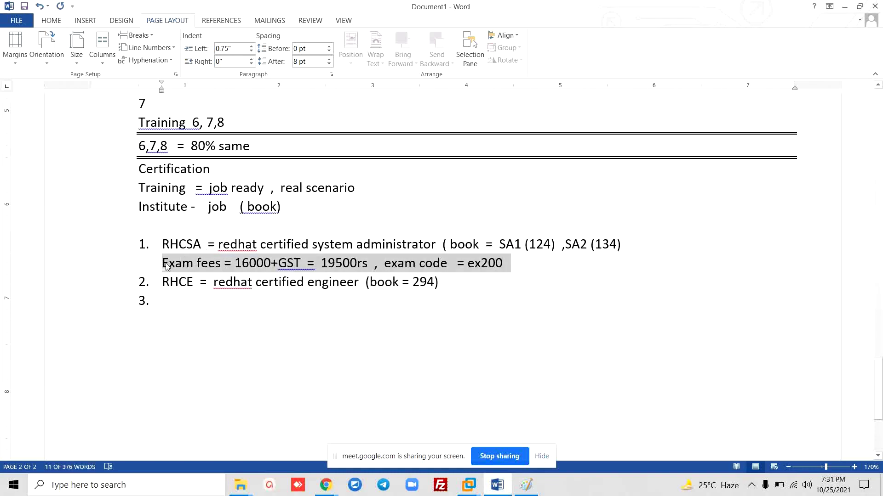
{"action": "left_click", "coordinate": [158, 300]}
{"action": "key", "text": "BackSpace"}
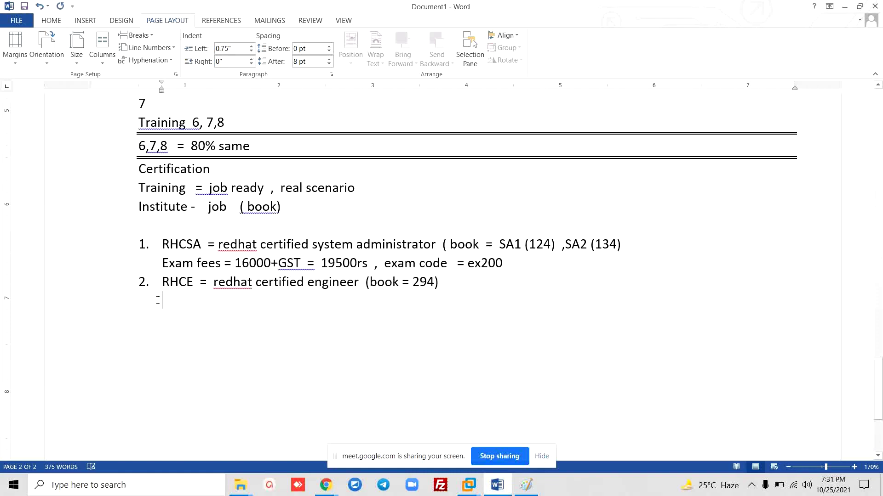
{"action": "key", "text": "ctrl+v"}
{"action": "left_click", "coordinate": [506, 300]}
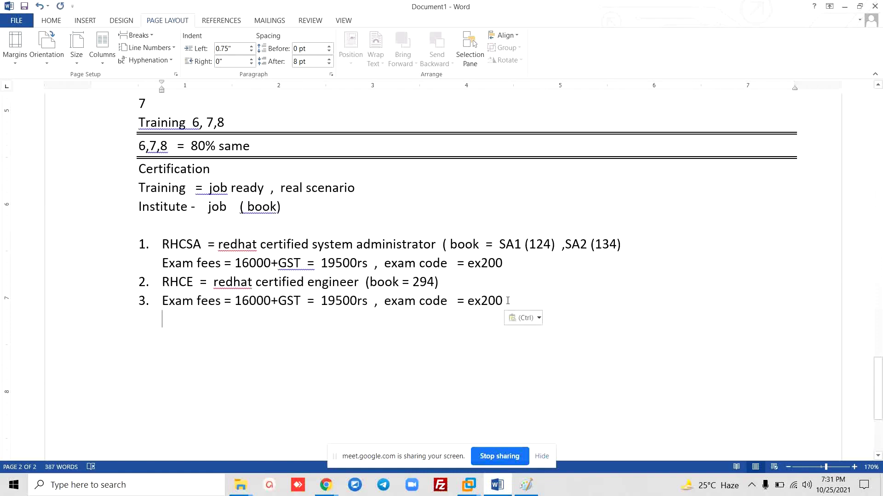
{"action": "key", "text": "BackSpace"}
{"action": "key", "text": "BackSpace"}
{"action": "key", "text": "BackSpace"}
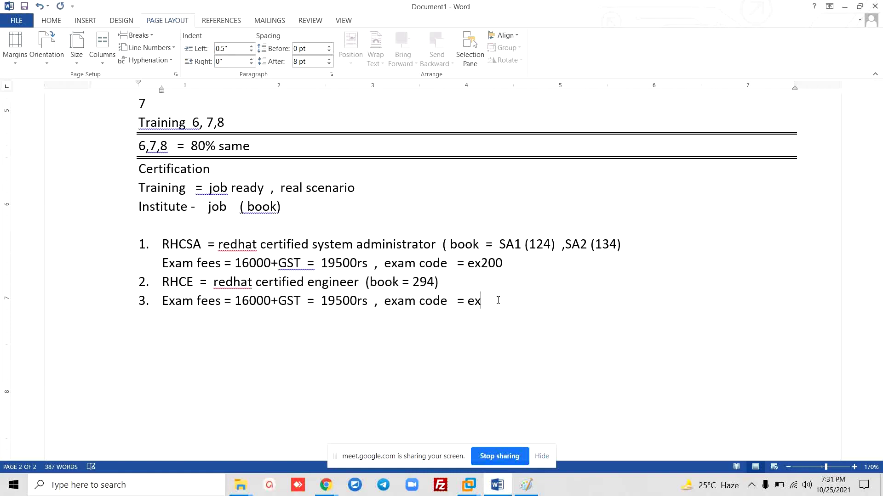
{"action": "type", "text": "294"}
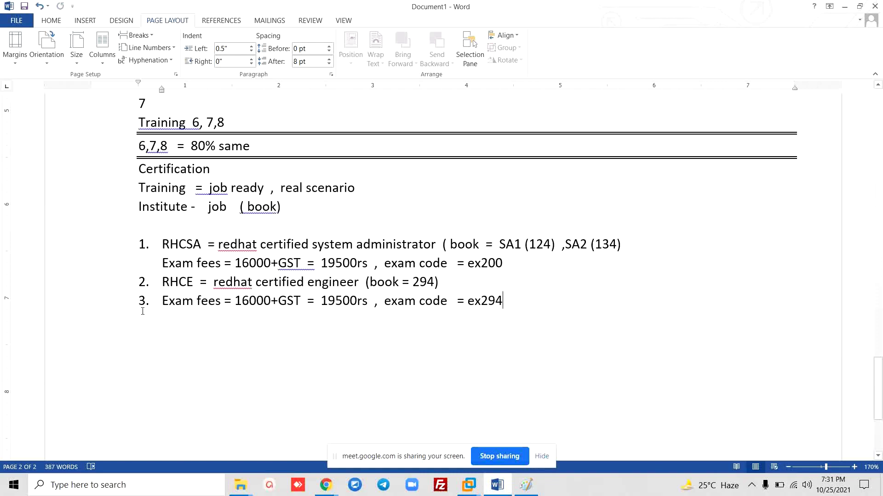
{"action": "key", "text": "Home"}
{"action": "key", "text": "BackSpace"}
{"action": "key", "text": "BackSpace"}
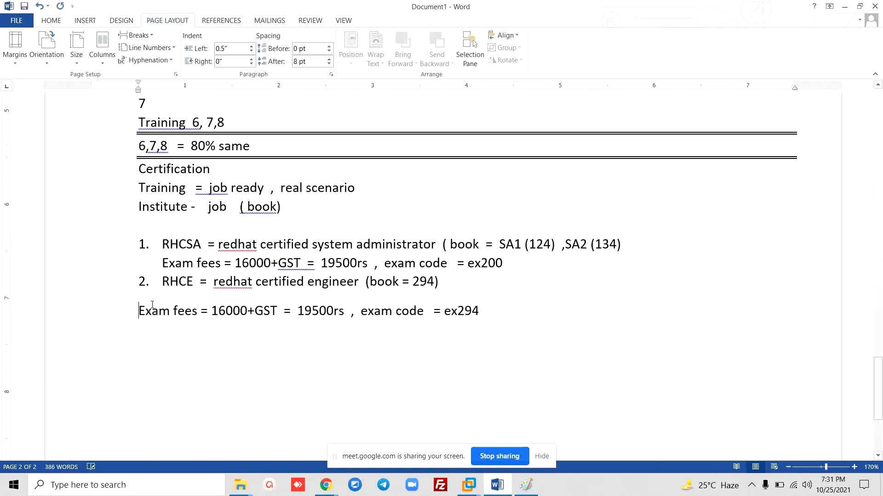
{"action": "key", "text": "End"}
{"action": "key", "text": "Return"}
{"action": "type", "text": "3.   "}
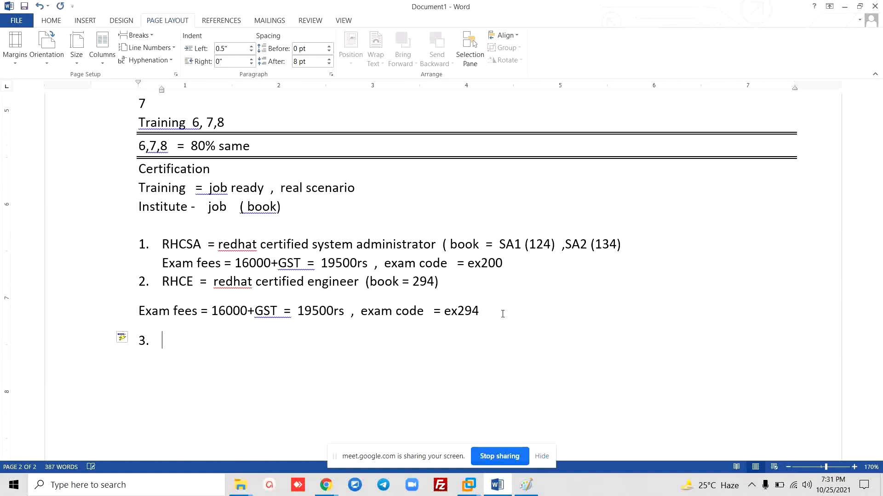
{"action": "type", "text": "RHCV"}
{"action": "type", "text": "A  =  vi"}
{"action": "type", "text": "rtu"}
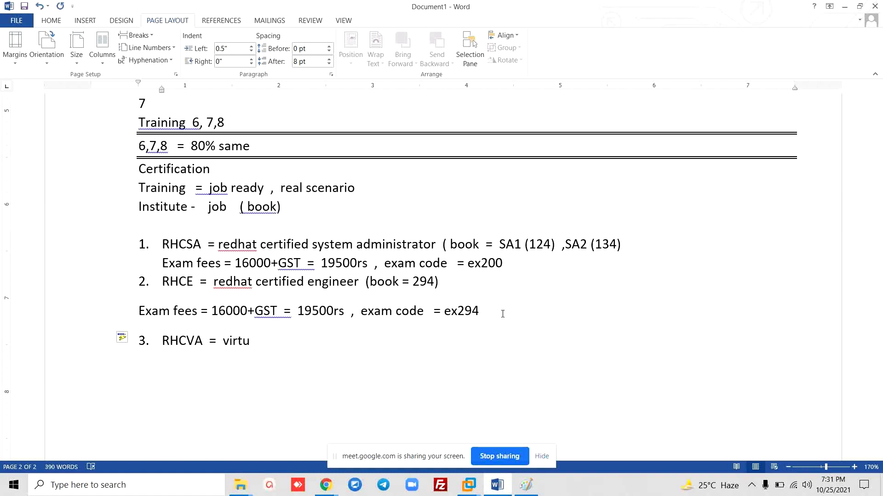
{"action": "type", "text": "li"}
{"action": "type", "text": "zation "}
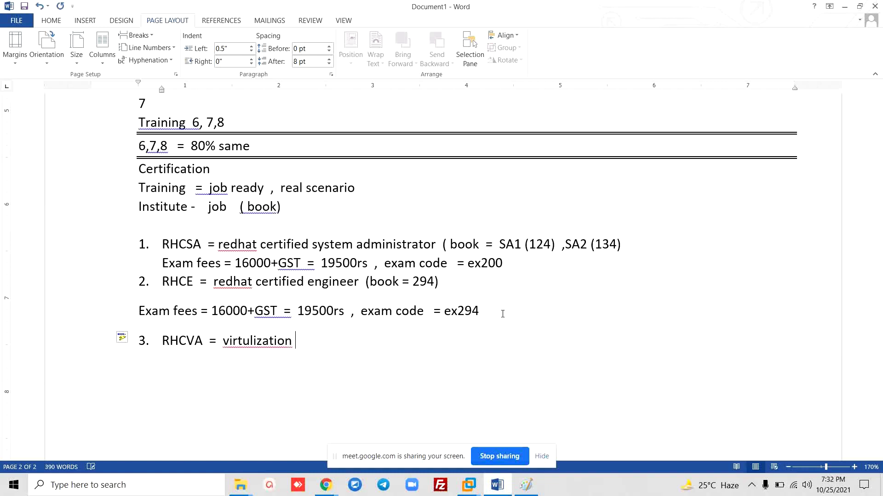
{"action": "type", "text": "ad"}
{"action": "type", "text": "ministrat"}
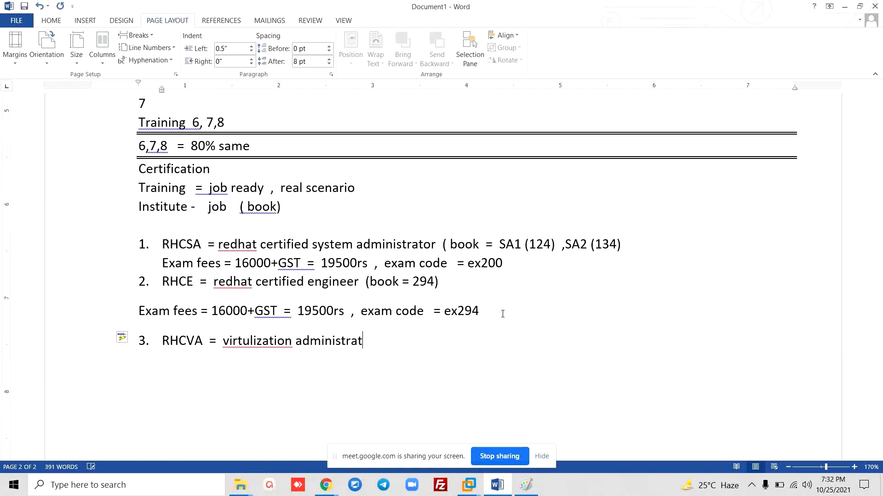
{"action": "type", "text": "or"}
Step: Add item 4 'RHCSS = security specilist' and end the numbered list
{"action": "key", "text": "Return"}
{"action": "type", "text": "R"}
{"action": "type", "text": "HCSS "}
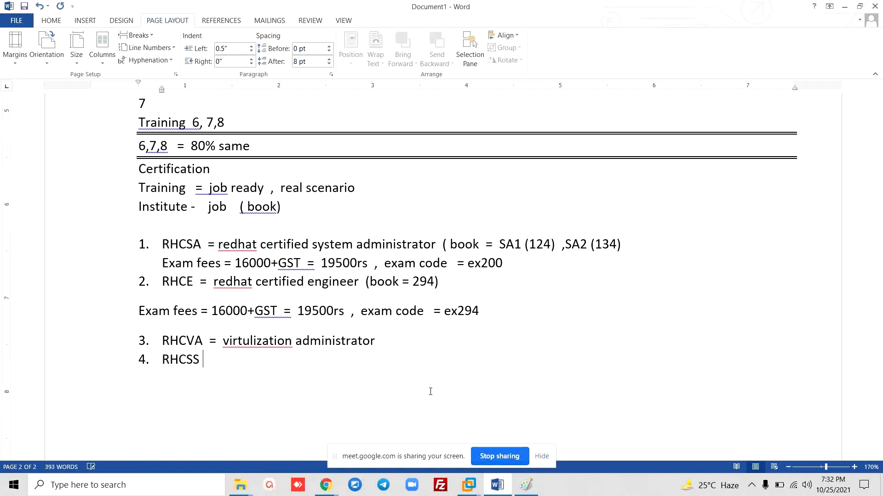
{"action": "type", "text": "= se"}
{"action": "type", "text": "cu"}
{"action": "type", "text": "rity sp"}
{"action": "type", "text": "ecili"}
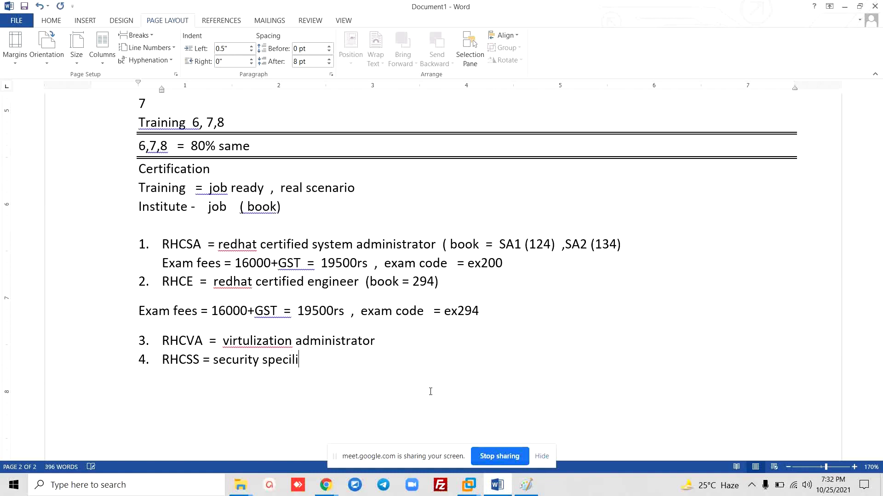
{"action": "type", "text": "st"}
{"action": "key", "text": "Return"}
{"action": "key", "text": "BackSpace"}
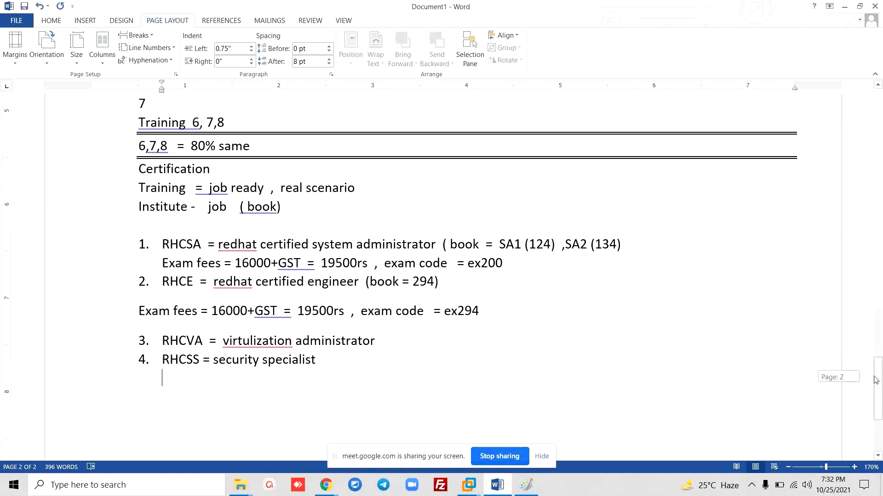
Step: Type 'Best career path = Linux = cloud computing (AWS ,Azure ) = Devops' below item 4
{"action": "scroll", "coordinate": [281, 369], "scroll_direction": "down", "scroll_amount": 3}
{"action": "type", "text": "be"}
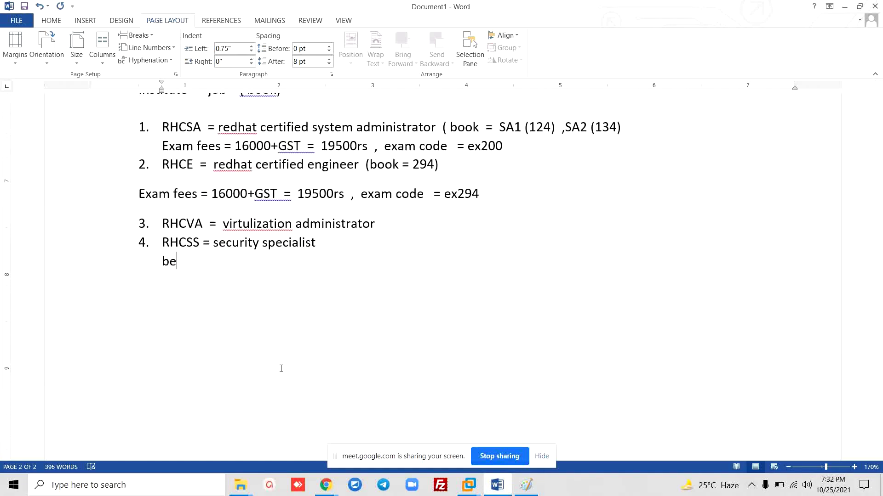
{"action": "type", "text": "st "}
{"action": "type", "text": "ca"}
{"action": "type", "text": "reer pa"}
{"action": "type", "text": "th  = "}
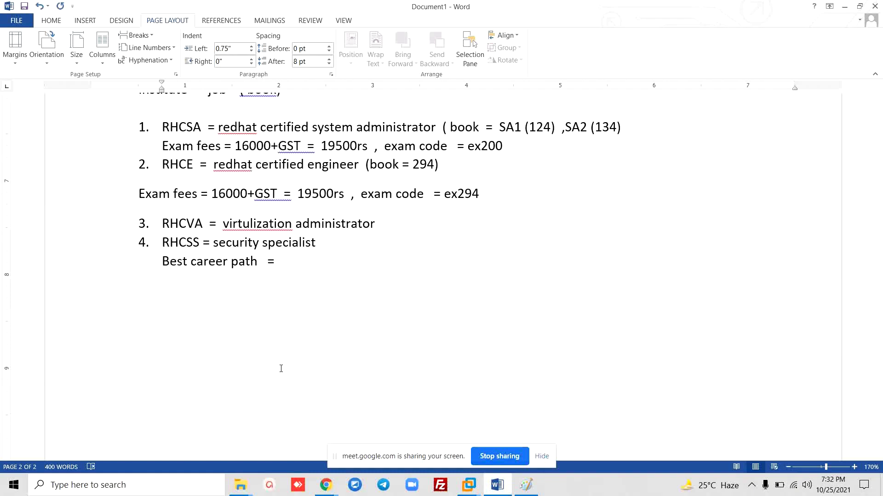
{"action": "type", "text": "L"}
{"action": "type", "text": "inux "}
{"action": "type", "text": "  =  c"}
{"action": "type", "text": "loud"}
{"action": "type", "text": " compu"}
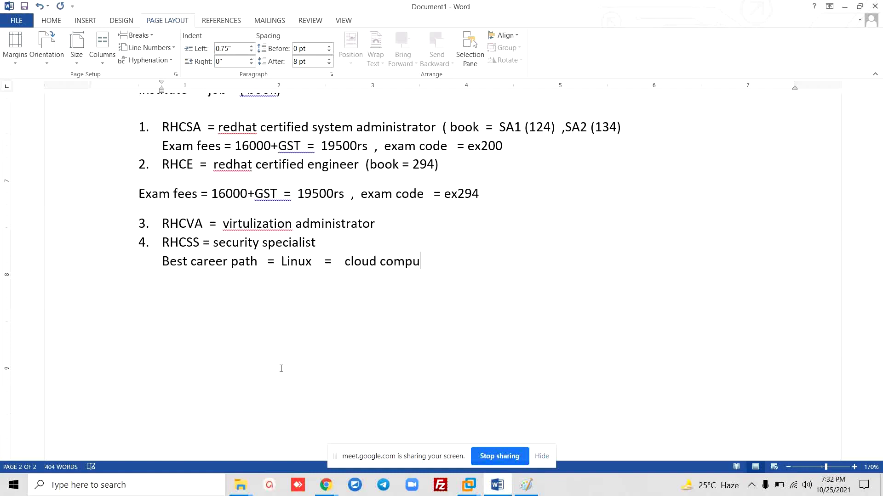
{"action": "type", "text": "tinf"}
{"action": "key", "text": "BackSpace"}
{"action": "type", "text": "g ("}
{"action": "type", "text": "AWS  ,"}
{"action": "type", "text": "Azure "}
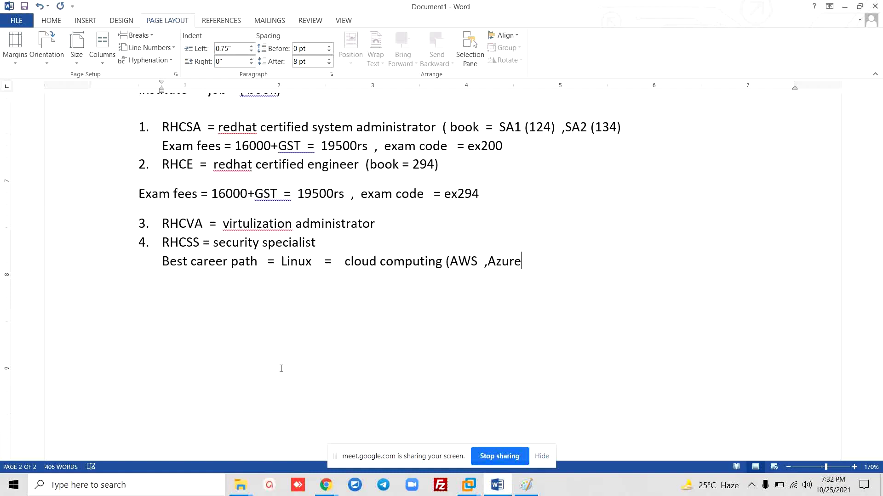
{"action": "type", "text": ","}
{"action": "key", "text": "BackSpace"}
{"action": "key", "text": "BackSpace"}
{"action": "key", "text": "BackSpace"}
{"action": "type", "text": ")  =  "}
{"action": "type", "text": "Dev"}
{"action": "type", "text": "ops"}
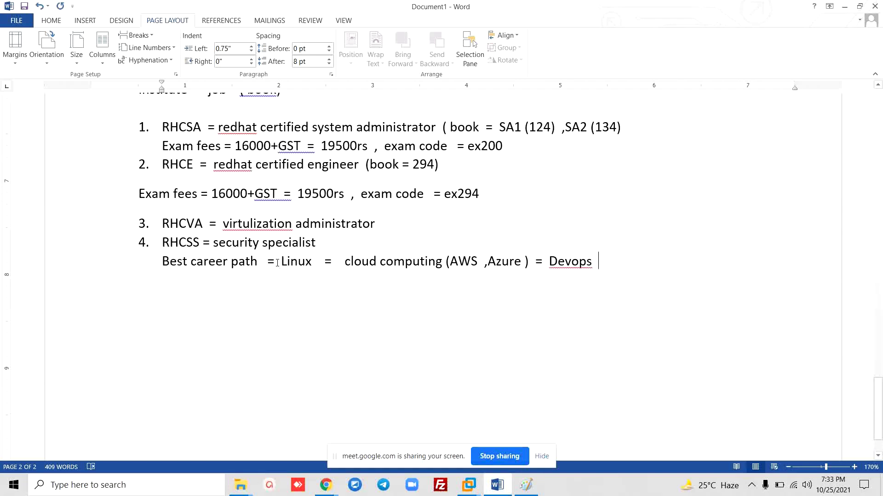
{"action": "left_click_drag", "start_coordinate": [277, 262], "coordinate": [612, 262]}
Step: Add salary lines '1 year experience = 50 -60K' and '5-6 year exp = 2 lakh'
{"action": "left_click", "coordinate": [595, 268]}
{"action": "key", "text": "Return"}
{"action": "key", "text": "Return"}
{"action": "type", "text": "2"}
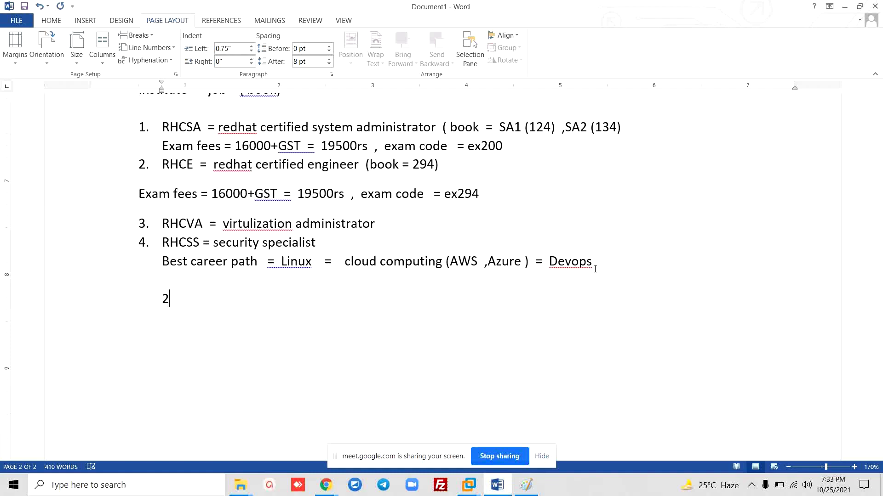
{"action": "key", "text": "BackSpace"}
{"action": "type", "text": "1 y"}
{"action": "type", "text": "ear ex"}
{"action": "type", "text": "perie"}
{"action": "type", "text": "nce  = "}
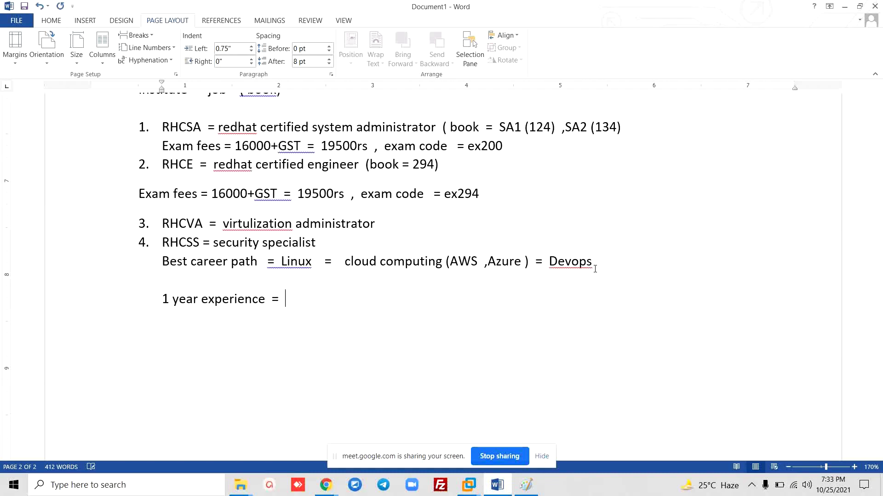
{"action": "type", "text": "50 -"}
{"action": "type", "text": "60K"}
{"action": "key", "text": "Return"}
{"action": "type", "text": "5-"}
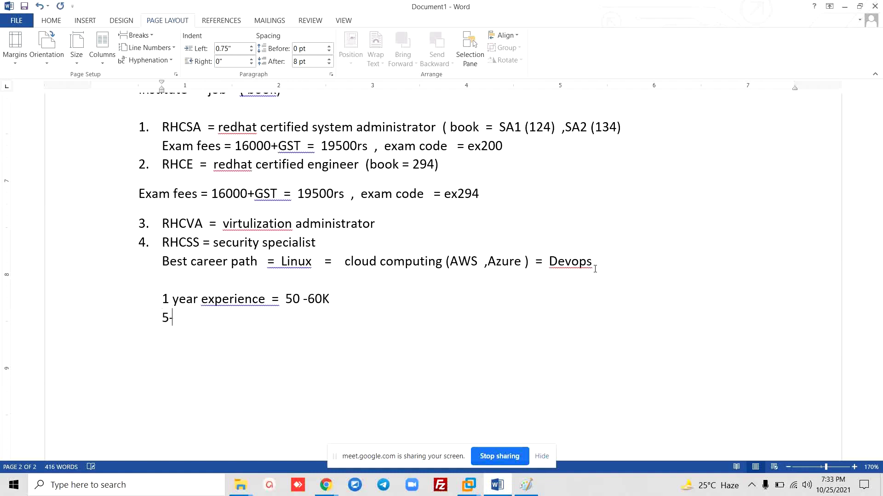
{"action": "type", "text": "6 yea"}
{"action": "type", "text": "r e"}
{"action": "type", "text": "xp  =  "}
{"action": "type", "text": "2 l"}
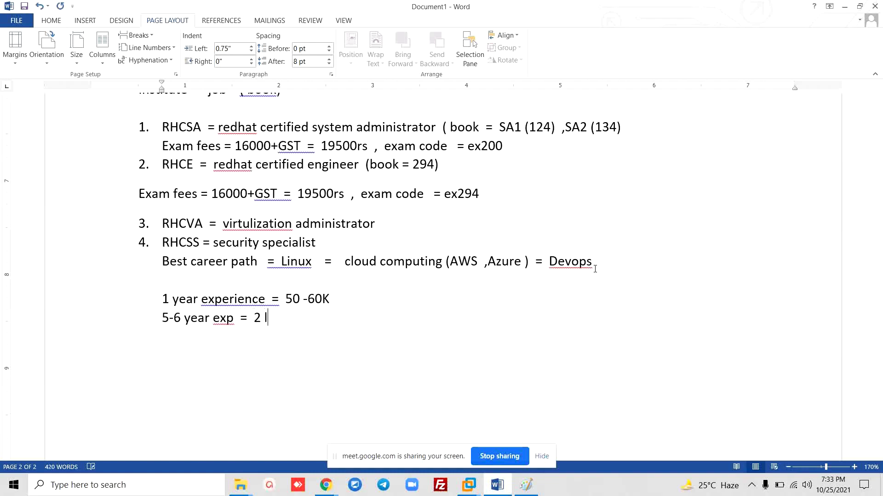
{"action": "type", "text": "akh"}
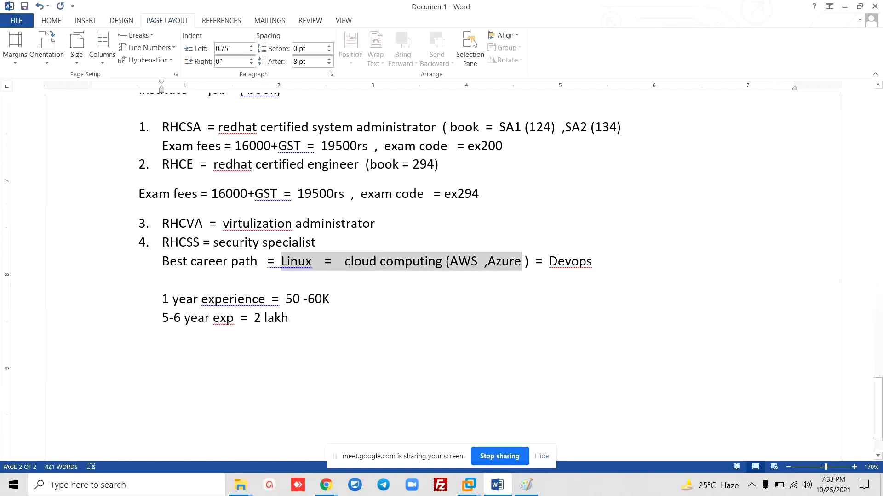
Step: Put a double rule beneath the 2 lakh salary line
{"action": "left_click_drag", "start_coordinate": [341, 264], "coordinate": [598, 262]}
{"action": "left_click", "coordinate": [316, 321]}
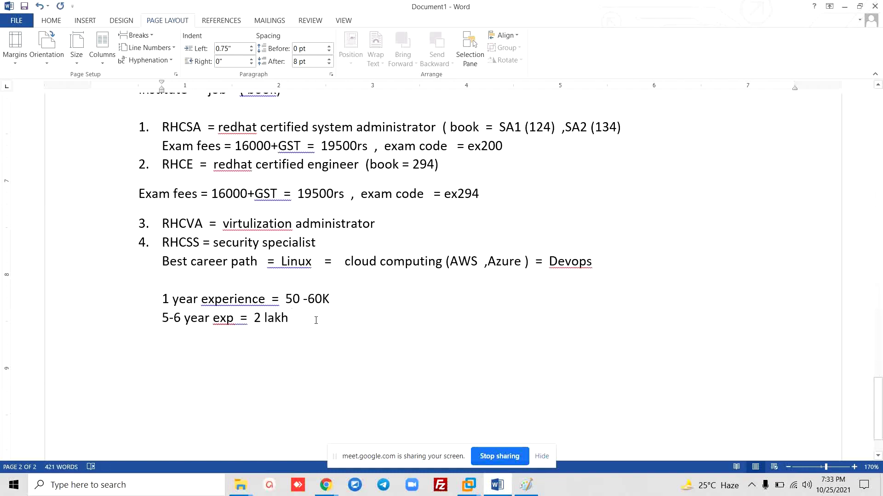
{"action": "key", "text": "Return"}
{"action": "type", "text": "===================="}
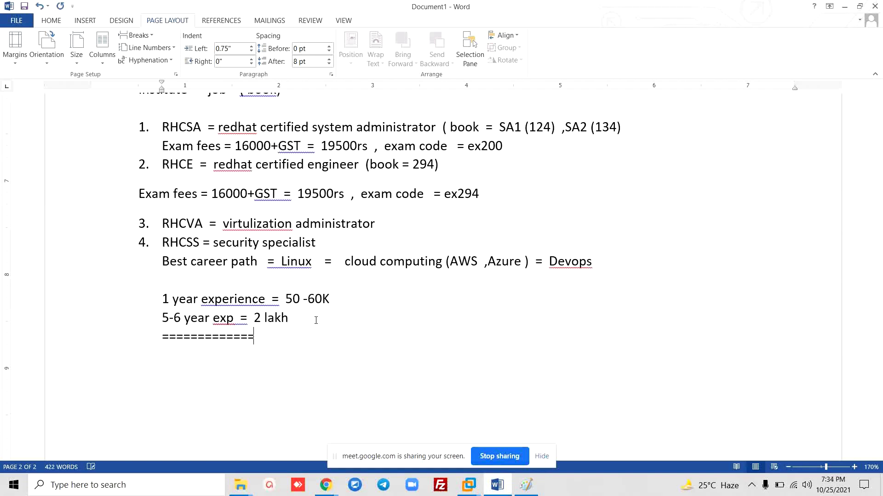
{"action": "type", "text": "==================================="}
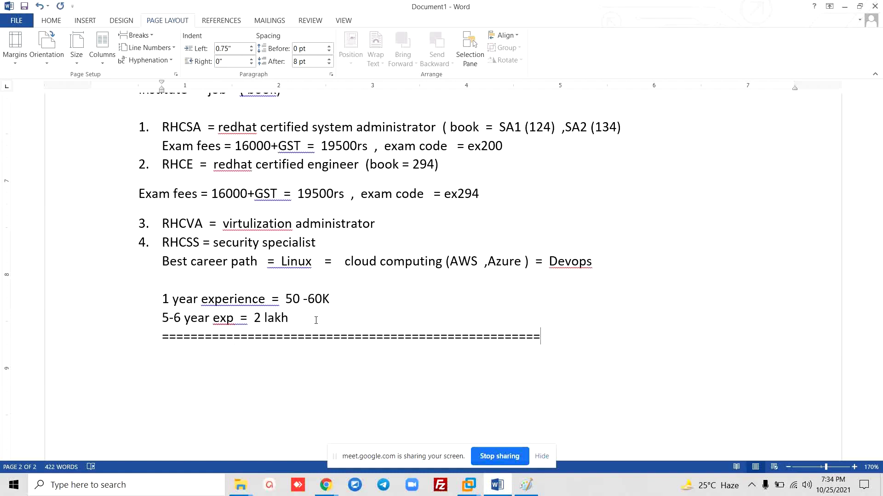
{"action": "key", "text": "Return"}
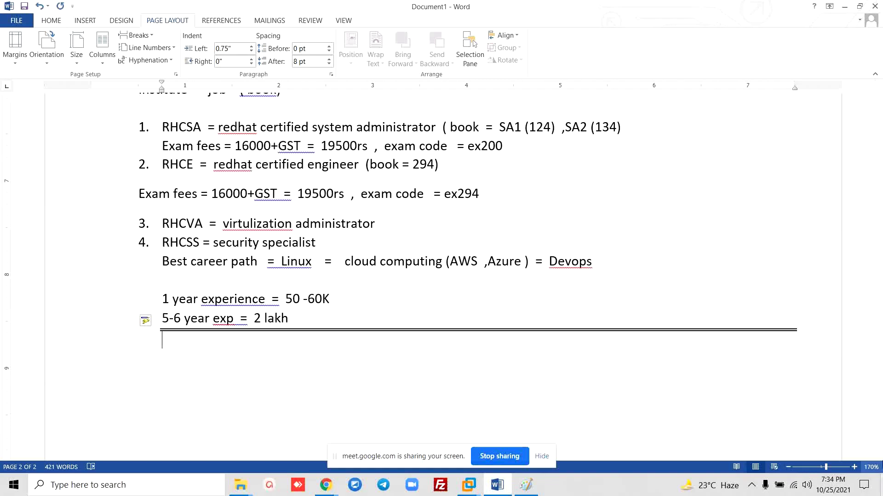
{"action": "left_click_drag", "start_coordinate": [880, 407], "coordinate": [881, 375]}
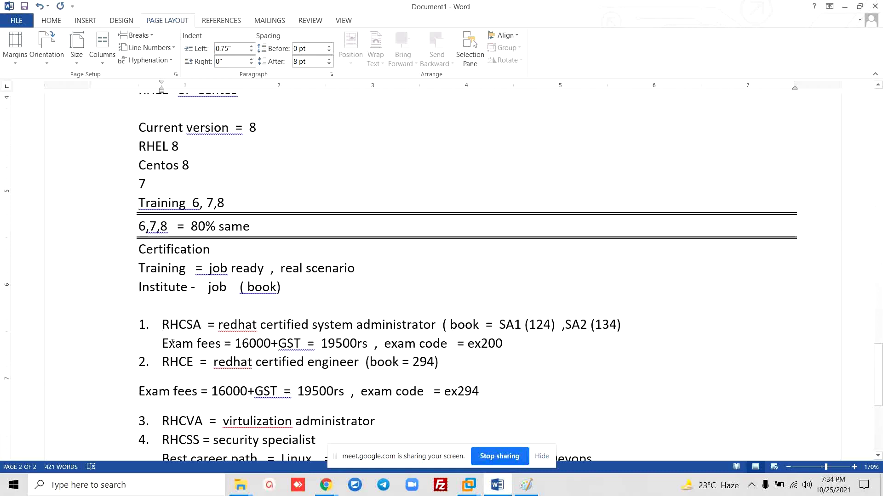
Step: Add a 'RHCSA+RHCE' line after the 2 lakh salary note
{"action": "left_click", "coordinate": [193, 360]}
{"action": "double_click", "coordinate": [193, 360]}
{"action": "double_click", "coordinate": [157, 318]}
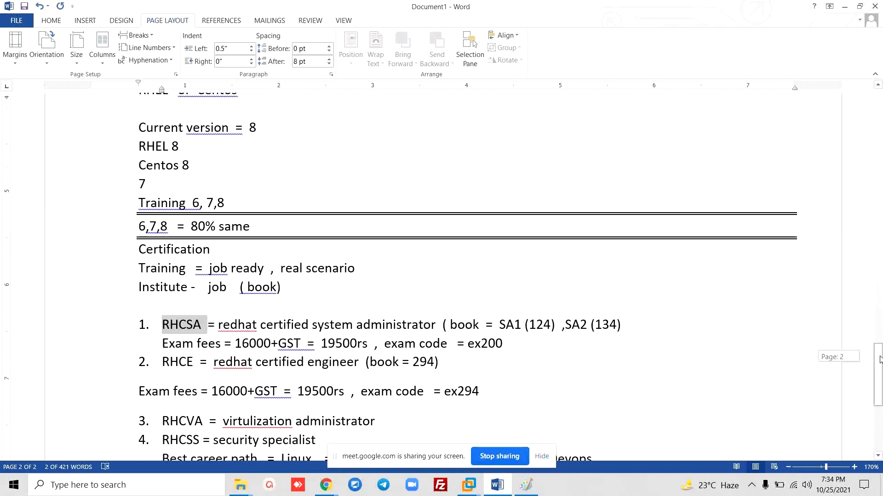
{"action": "scroll", "coordinate": [880, 350], "scroll_direction": "down", "scroll_amount": 5}
{"action": "left_click", "coordinate": [335, 285]}
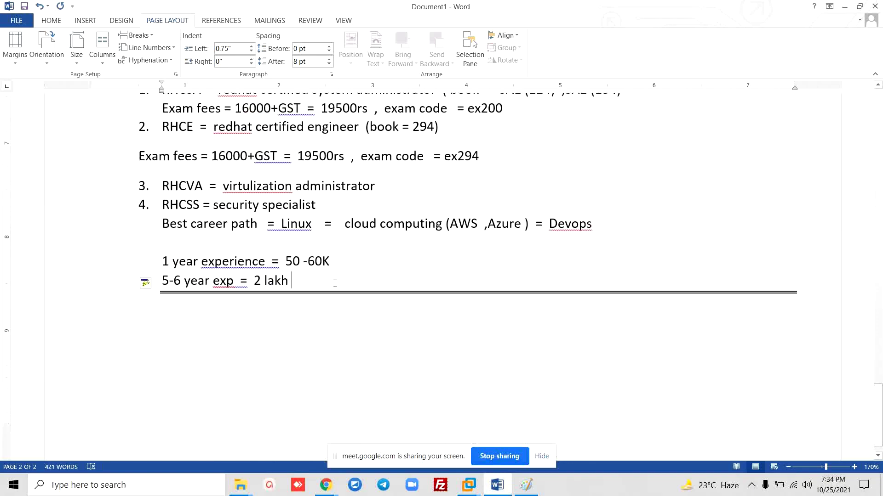
{"action": "key", "text": "Return"}
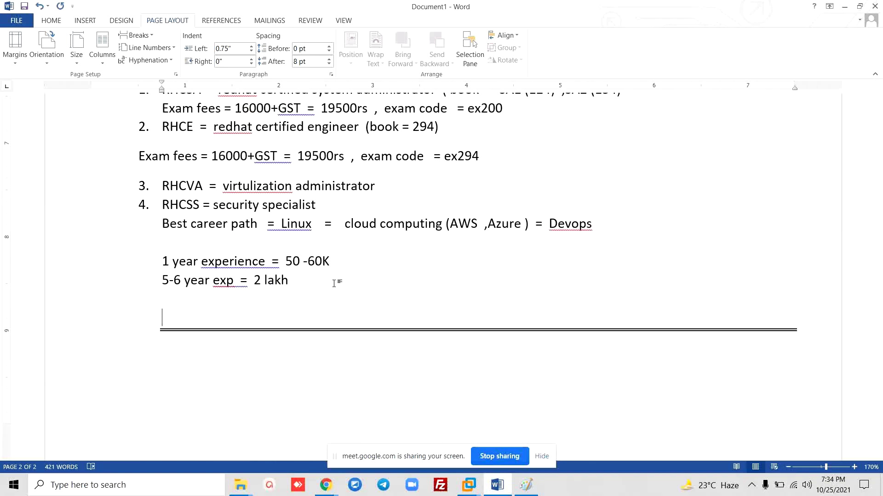
{"action": "type", "text": "RH"}
{"action": "type", "text": "CSA+"}
{"action": "type", "text": "RHCE"}
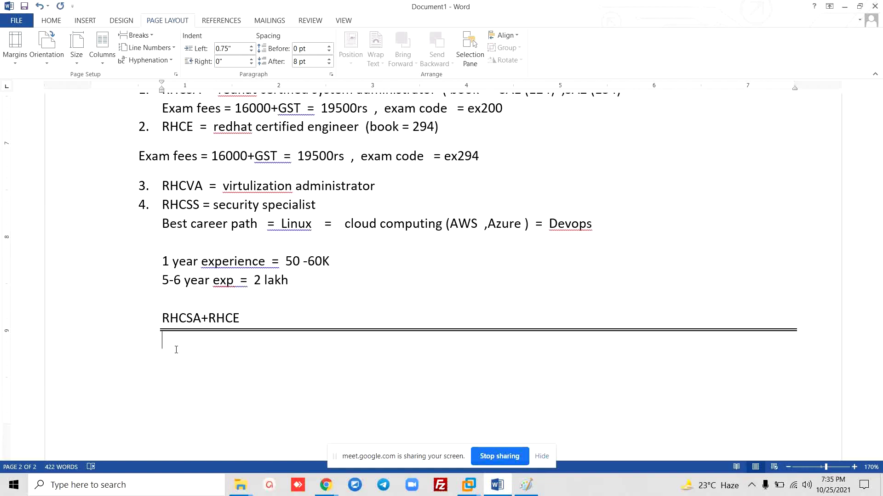
Step: Type 'Course = 95% =' and set a double rule beneath it
{"action": "type", "text": "P"}
{"action": "type", "text": "ractic"}
{"action": "type", "text": "le"}
{"action": "key", "text": "BackSpace"}
{"action": "key", "text": "BackSpace"}
{"action": "key", "text": "BackSpace"}
{"action": "key", "text": "BackSpace"}
{"action": "key", "text": "BackSpace"}
{"action": "key", "text": "BackSpace"}
{"action": "key", "text": "BackSpace"}
{"action": "key", "text": "BackSpace"}
{"action": "key", "text": "BackSpace"}
{"action": "key", "text": "BackSpace"}
{"action": "key", "text": "BackSpace"}
{"action": "type", "text": "couse"}
{"action": "key", "text": "BackSpace"}
{"action": "key", "text": "BackSpace"}
{"action": "key", "text": "BackSpace"}
{"action": "key", "text": "BackSpace"}
{"action": "type", "text": "r"}
{"action": "type", "text": "se  =  "}
{"action": "type", "text": "9"}
{"action": "type", "text": "5"}
{"action": "type", "text": "%  "}
{"action": "type", "text": "="}
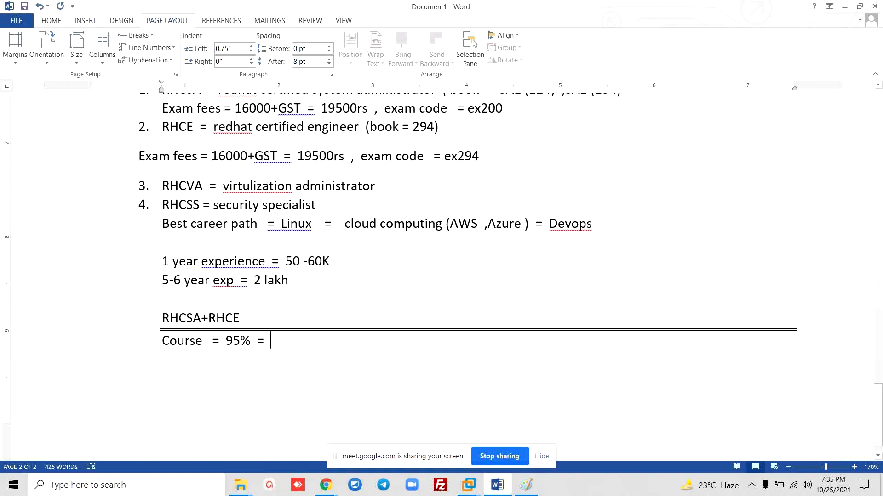
{"action": "key", "text": "Return"}
{"action": "type", "text": "========================================"}
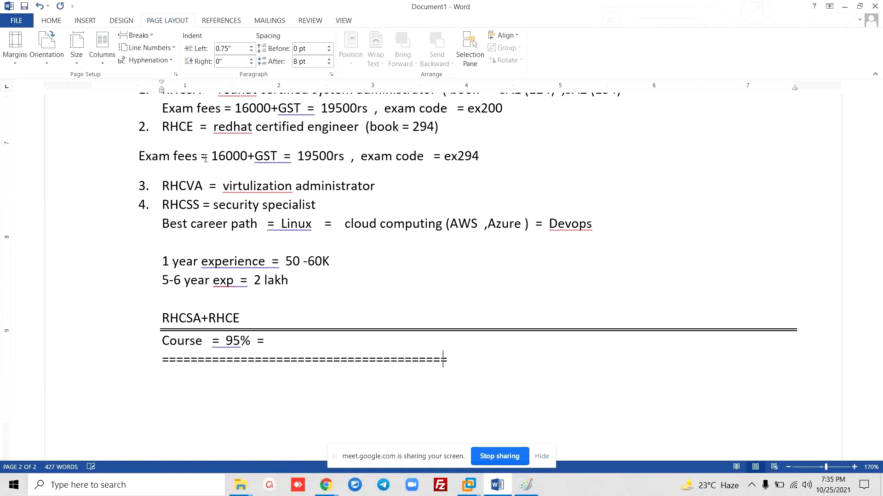
{"action": "type", "text": "=============="}
{"action": "key", "text": "Return"}
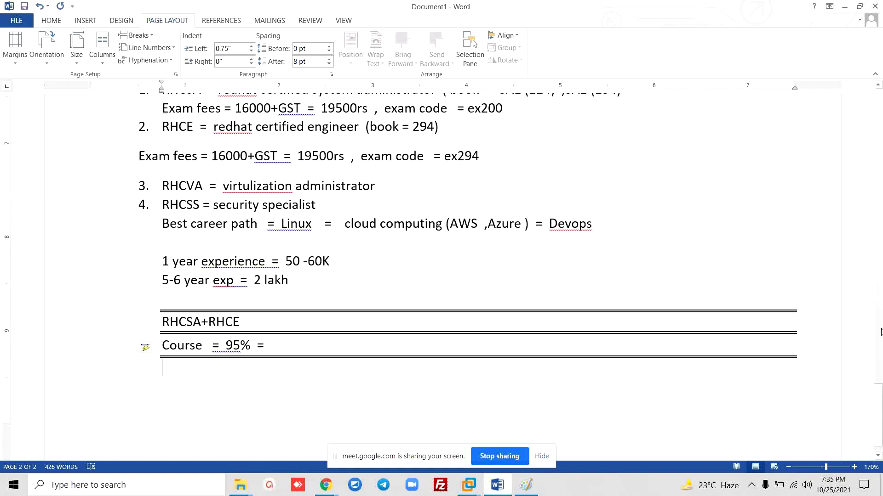
Step: Add the line 'exam = online , offline (room = examer = computer = solve the problem)' under the exam fees, keeping 'examer' unchanged
{"action": "left_click_drag", "start_coordinate": [880, 405], "coordinate": [880, 384]}
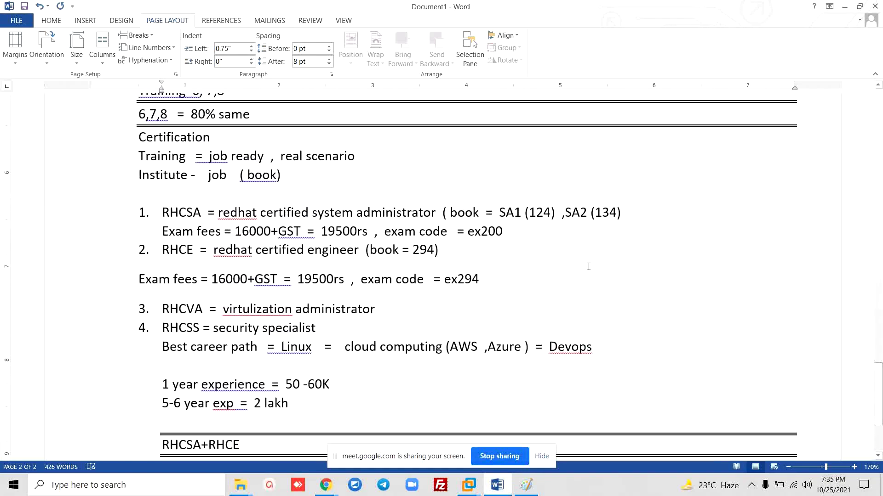
{"action": "left_click", "coordinate": [520, 233]}
{"action": "key", "text": "Return"}
{"action": "type", "text": "exa"}
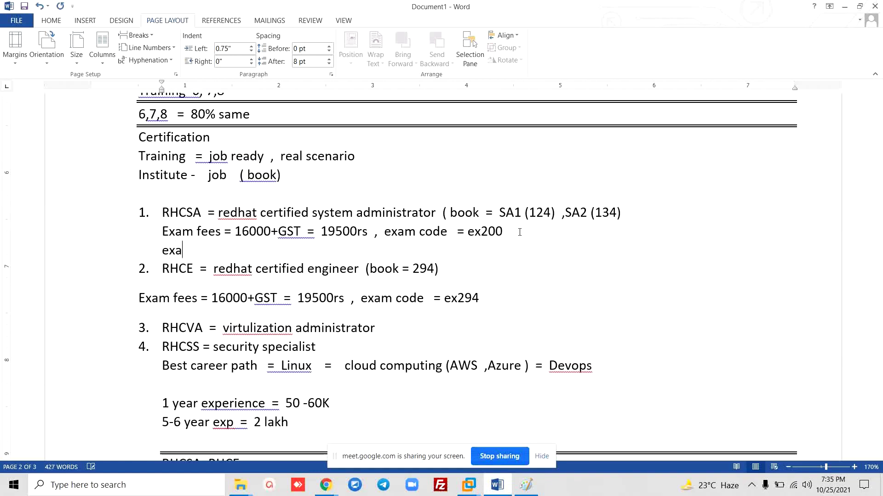
{"action": "type", "text": "m  = "}
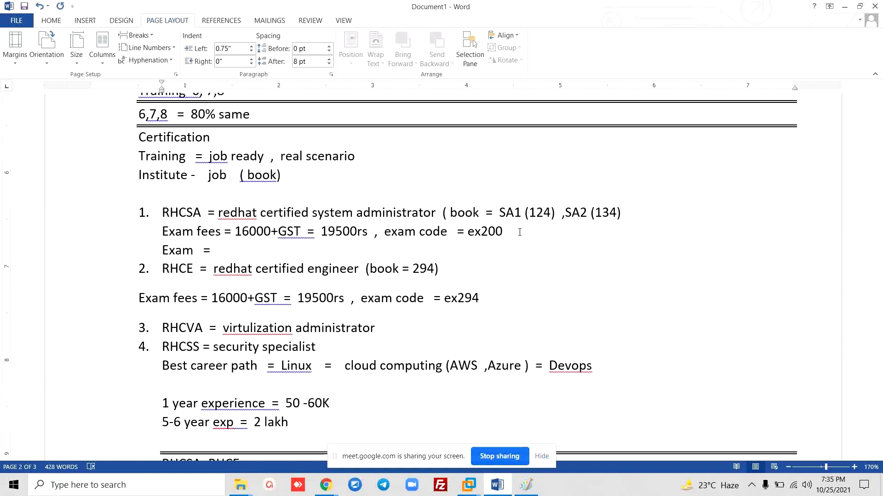
{"action": "type", "text": "onlie"}
{"action": "key", "text": "BackSpace"}
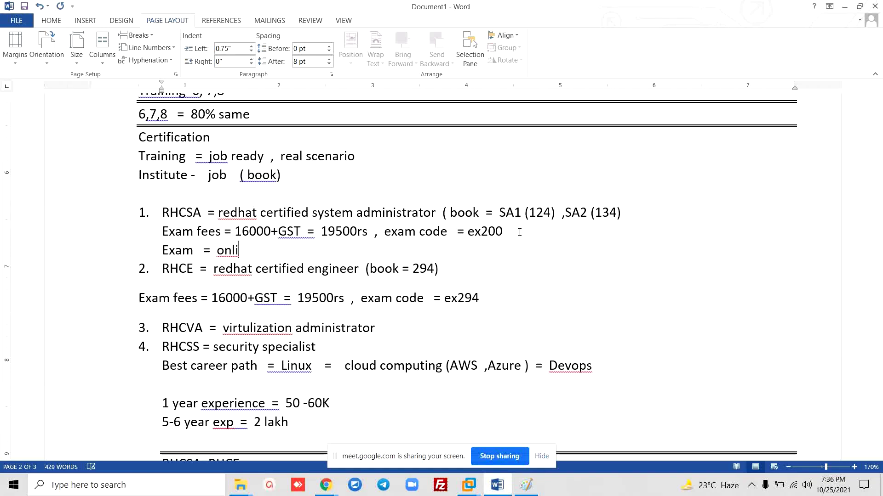
{"action": "type", "text": "ne , "}
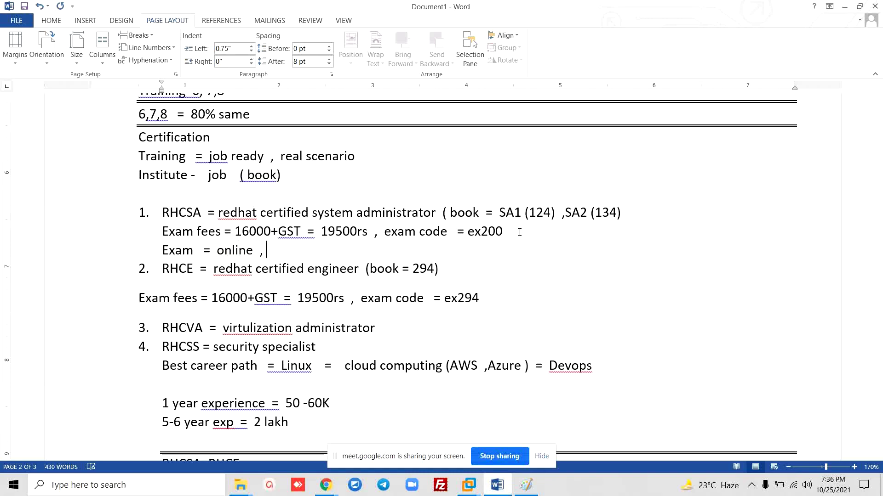
{"action": "type", "text": "offline"}
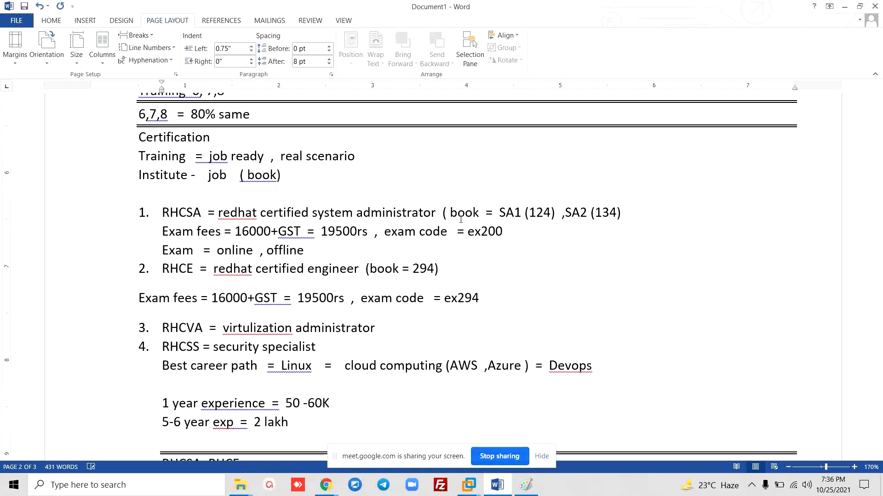
{"action": "type", "text": "("}
{"action": "type", "text": "r"}
{"action": "type", "text": "oom "}
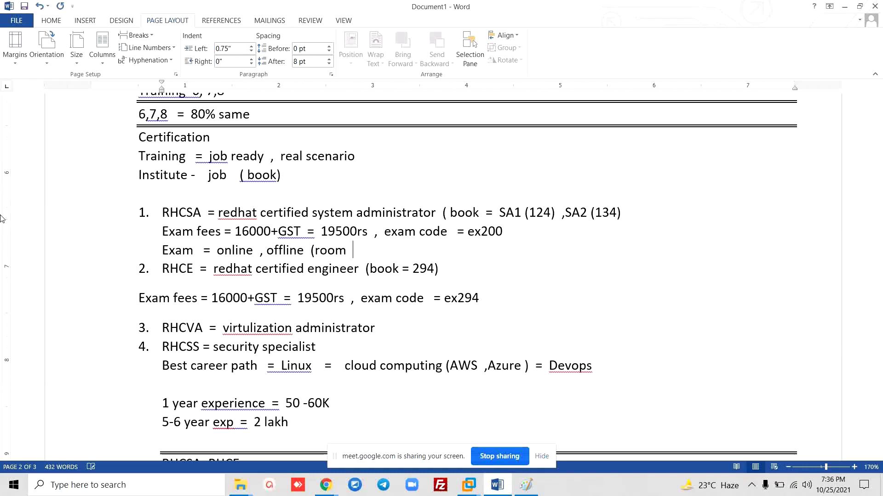
{"action": "type", "text": " = exam"}
{"action": "type", "text": "er  "}
{"action": "type", "text": "= com"}
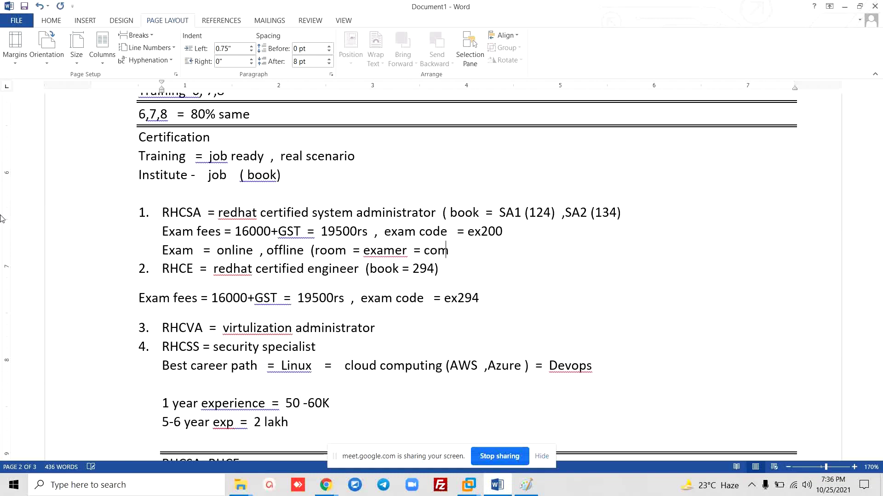
{"action": "type", "text": "puter "}
{"action": "type", "text": "="}
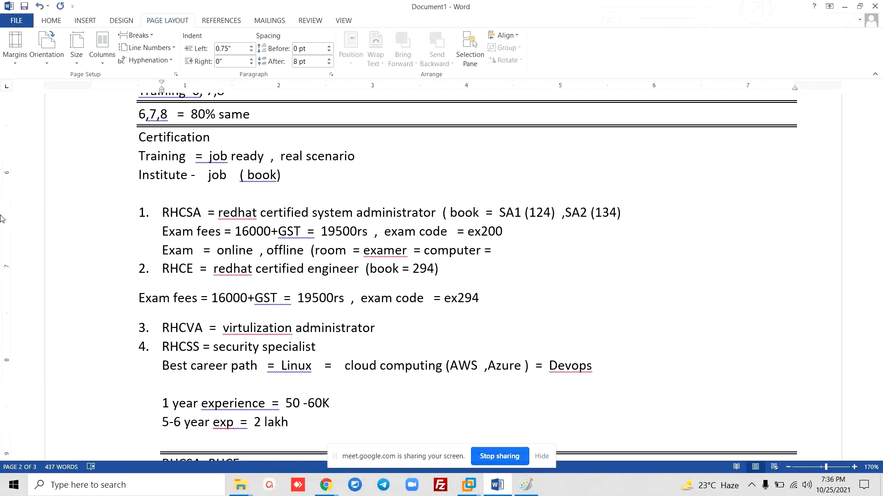
{"action": "type", "text": " s"}
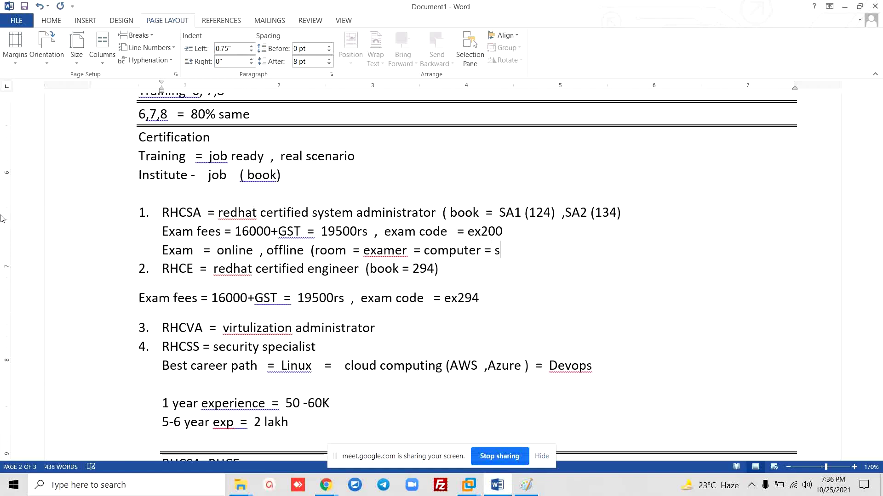
{"action": "type", "text": "olve th"}
{"action": "type", "text": "e "}
{"action": "type", "text": "pr"}
{"action": "type", "text": "oble"}
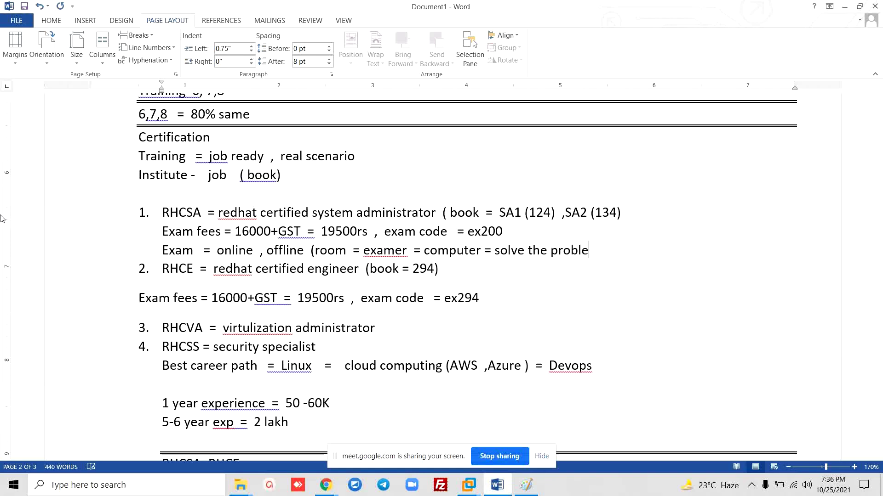
{"action": "type", "text": "m )"}
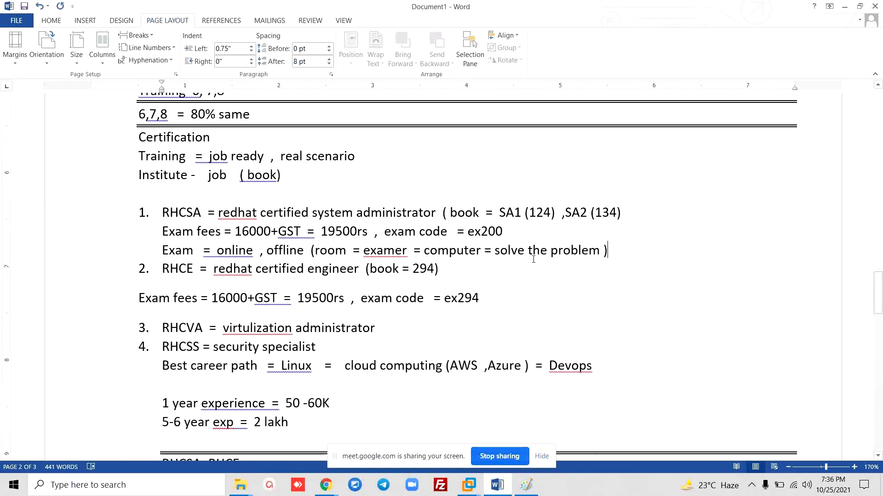
{"action": "right_click", "coordinate": [385, 251]}
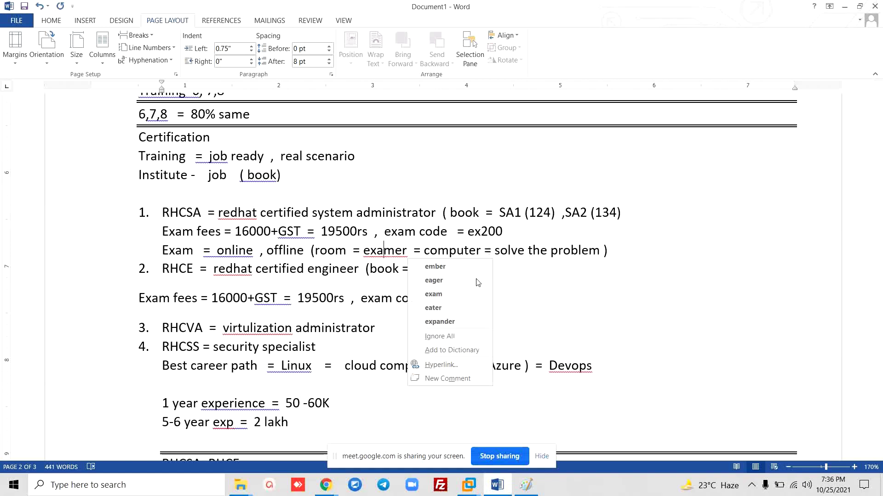
{"action": "key", "text": "Escape"}
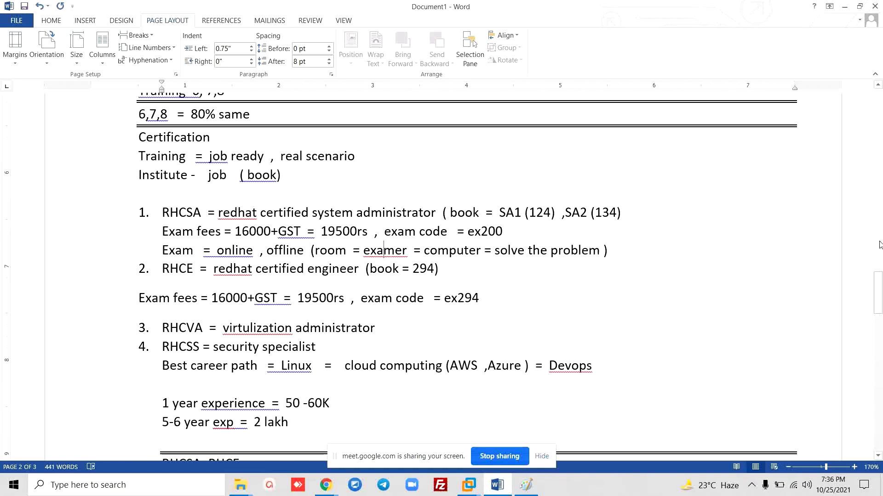
Step: Type 'Install the Linux OS' on the empty line below the Course table, then go to Paint
{"action": "left_click_drag", "start_coordinate": [880, 284], "coordinate": [881, 318]}
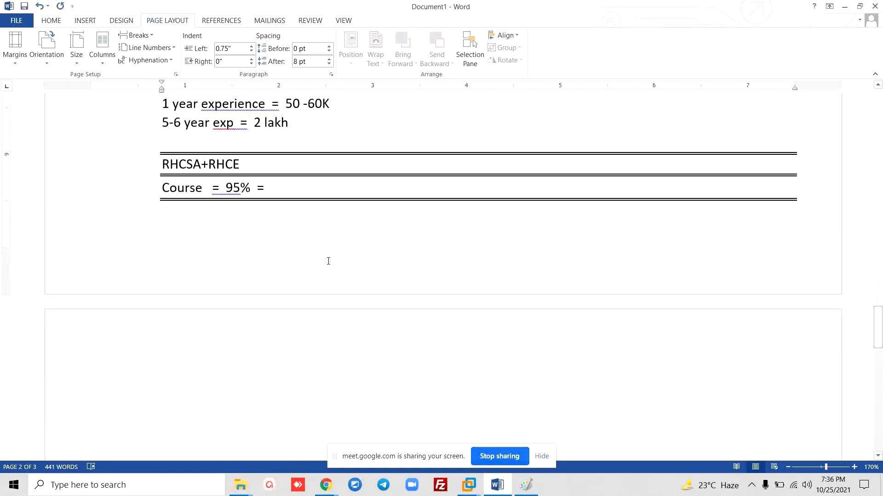
{"action": "double_click", "coordinate": [174, 232]}
{"action": "type", "text": "Install "}
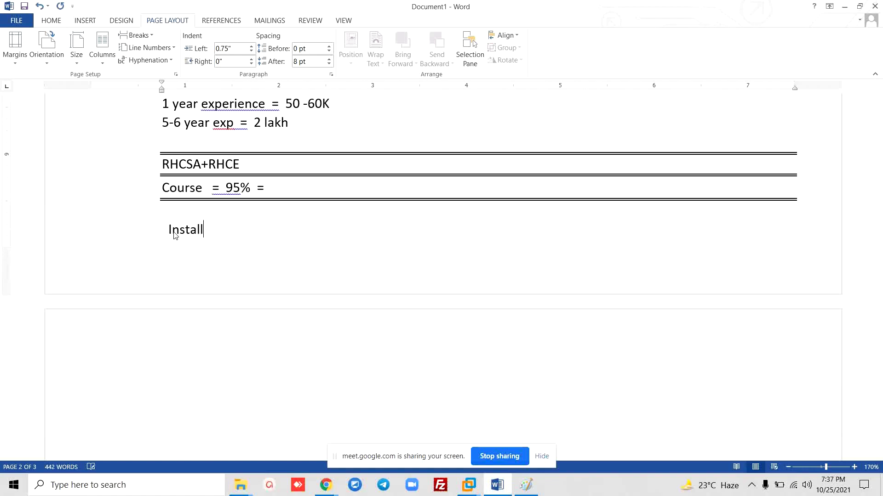
{"action": "type", "text": "the L"}
{"action": "type", "text": "inux "}
{"action": "type", "text": "OS"}
{"action": "key", "text": "ctrl+End"}
{"action": "left_click", "coordinate": [526, 485]}
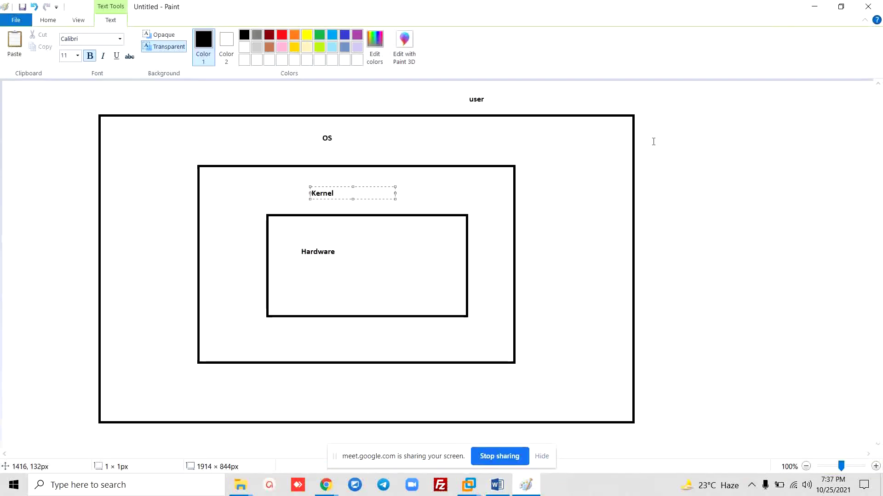
Step: Start a new Paint canvas without saving the old diagram and draw a box on the left
{"action": "key", "text": "ctrl+n"}
{"action": "left_click", "coordinate": [474, 244]}
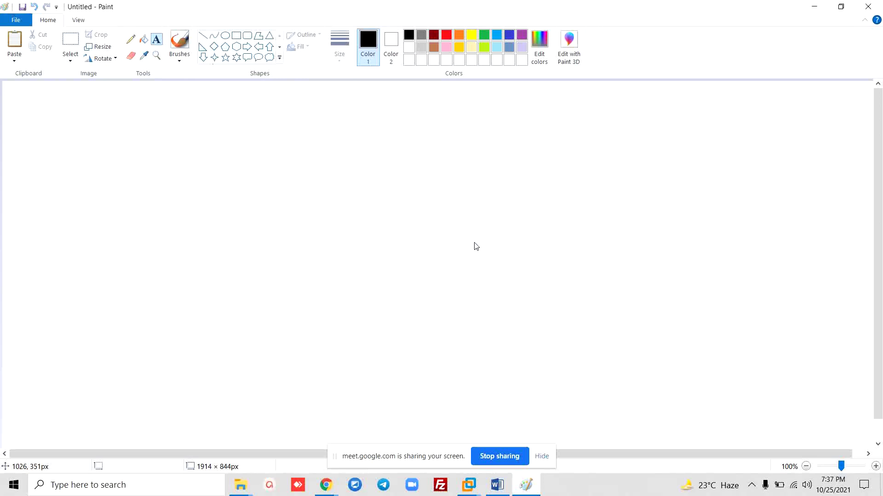
{"action": "left_click", "coordinate": [236, 36]}
{"action": "mouse_move", "coordinate": [93, 136]}
{"action": "left_mouse_down"}
{"action": "mouse_move", "coordinate": [274, 149]}
{"action": "mouse_move", "coordinate": [282, 286]}
{"action": "left_mouse_up"}
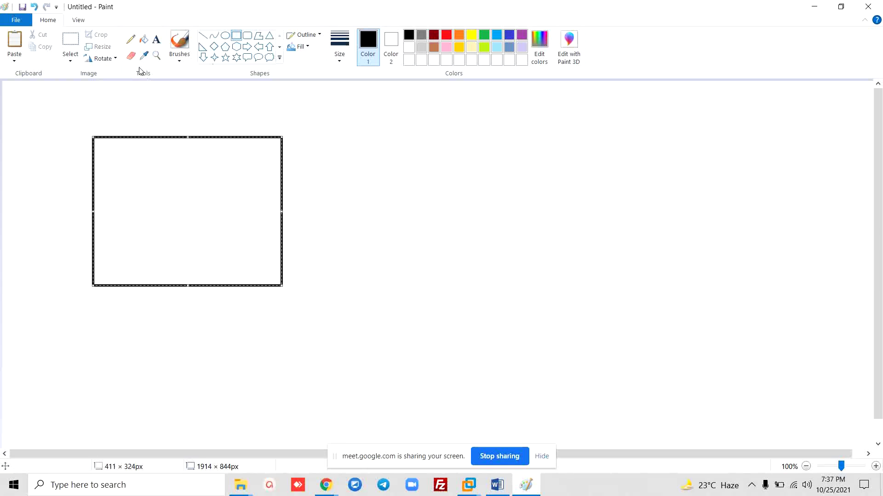
Step: Label the left box 'Linux OS'
{"action": "left_click", "coordinate": [157, 39]}
{"action": "left_click", "coordinate": [126, 160]}
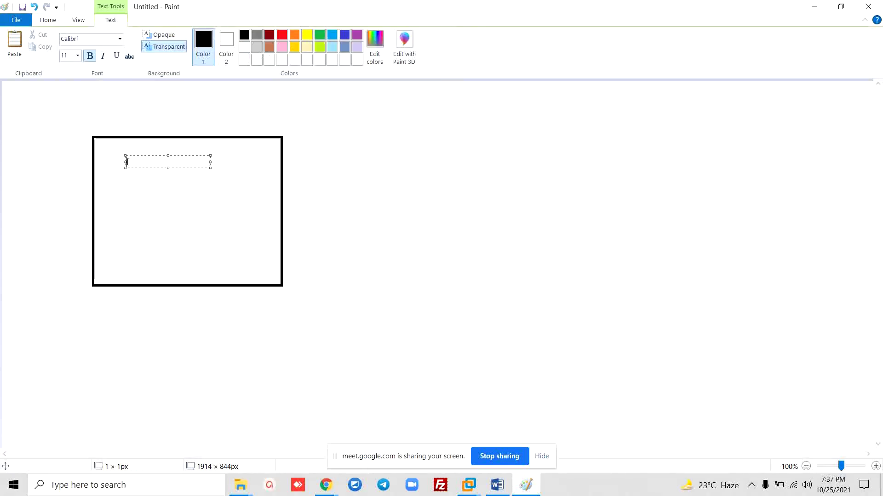
{"action": "type", "text": "Lin"}
{"action": "type", "text": "ux "}
{"action": "type", "text": "OS"}
{"action": "left_click", "coordinate": [286, 132]}
Step: Write the note 'make the bootable pen drive' to the right of the box
{"action": "left_click", "coordinate": [293, 133]}
{"action": "type", "text": "make"}
{"action": "type", "text": " the b"}
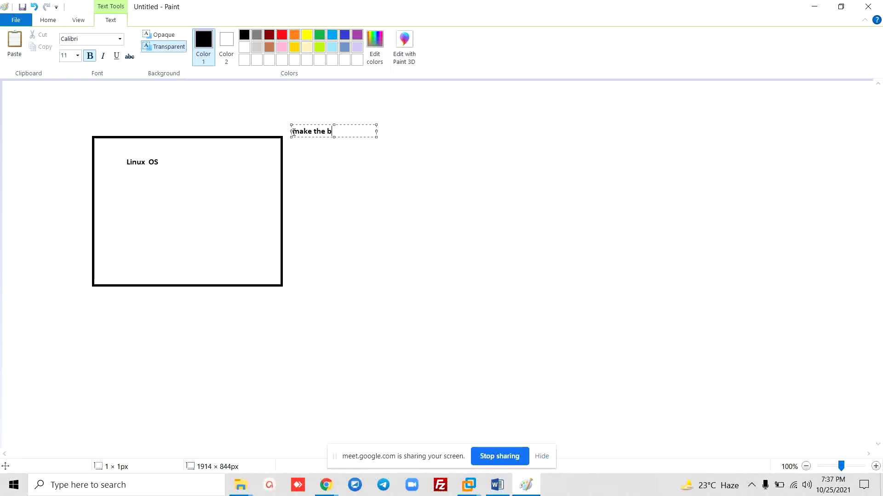
{"action": "type", "text": "ootabl"}
{"action": "type", "text": "e p"}
{"action": "type", "text": "en"}
{"action": "type", "text": " dri"}
{"action": "type", "text": "ve"}
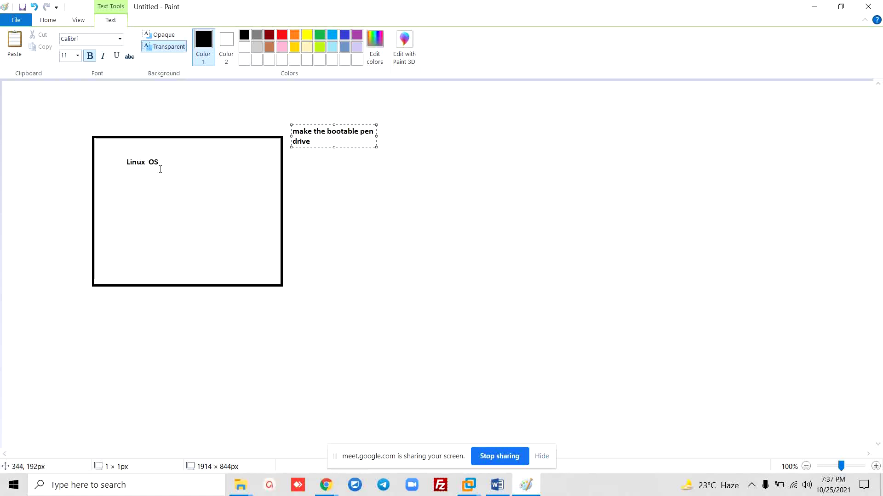
{"action": "left_click", "coordinate": [366, 185]}
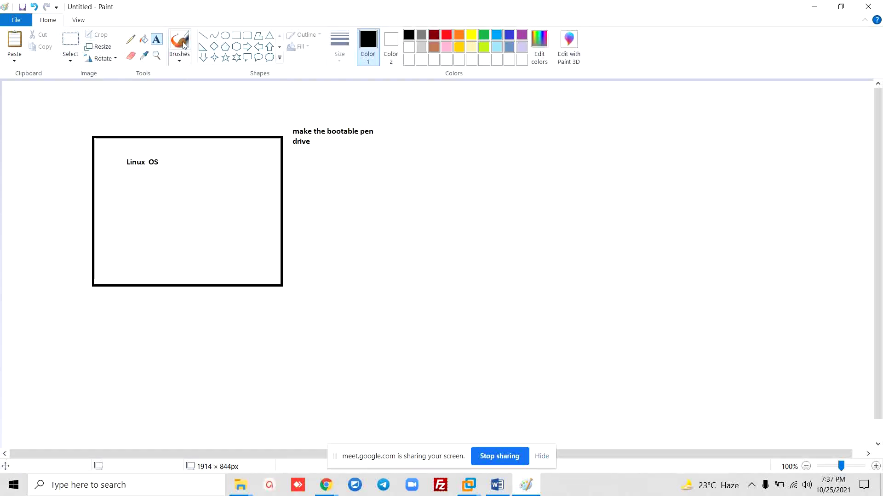
{"action": "left_click", "coordinate": [236, 36]}
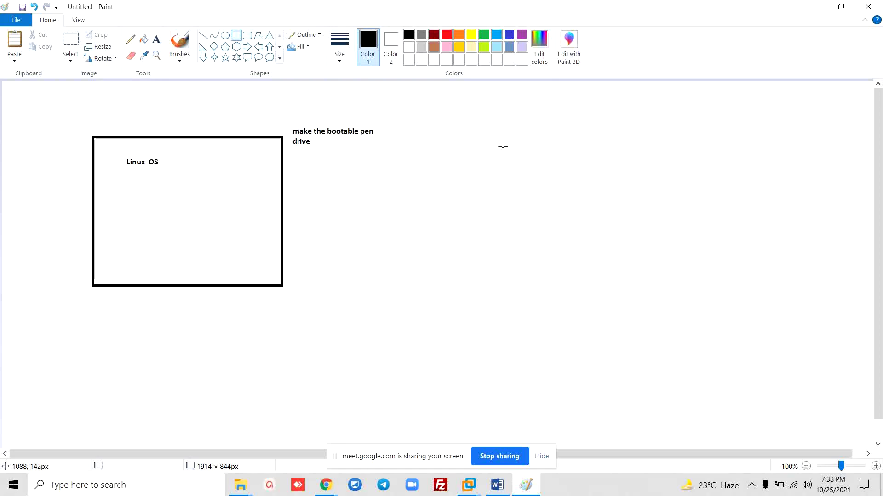
Step: Draw a wide box on the right of the canvas labelled 'win 10'
{"action": "left_click_drag", "start_coordinate": [503, 146], "coordinate": [787, 268]}
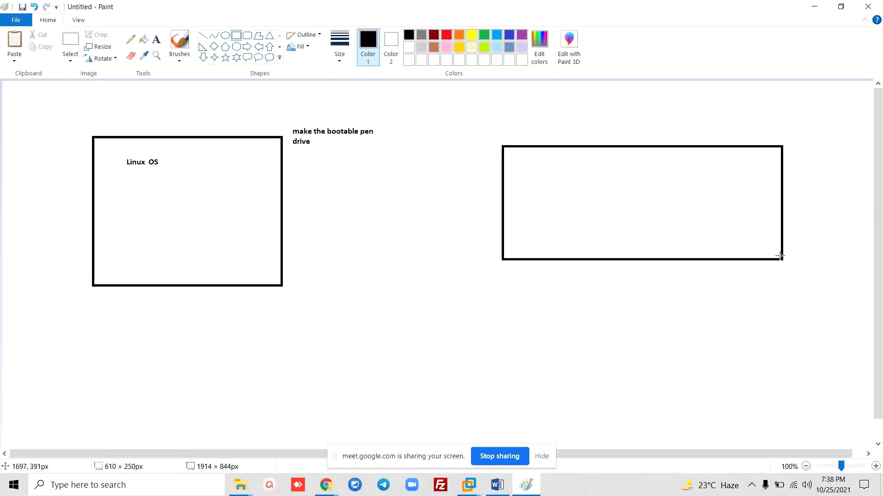
{"action": "left_click", "coordinate": [157, 39]}
{"action": "left_click", "coordinate": [550, 191]}
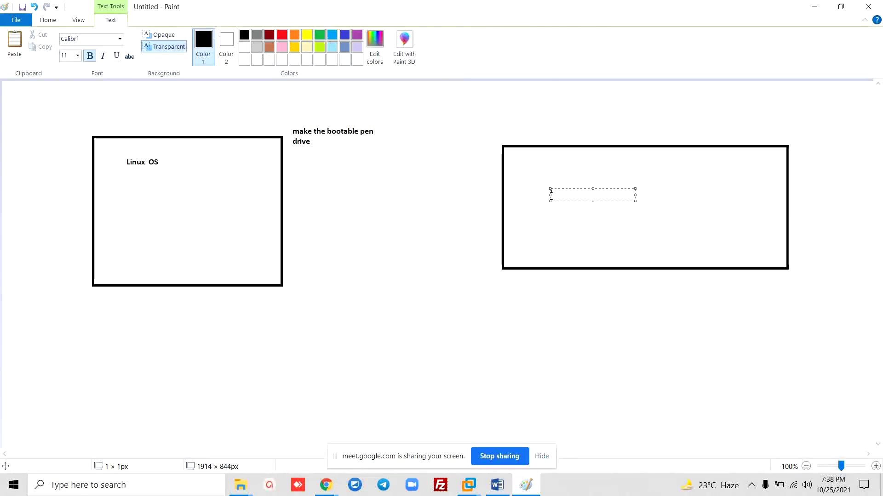
{"action": "type", "text": "win 10"}
{"action": "left_click", "coordinate": [566, 134]}
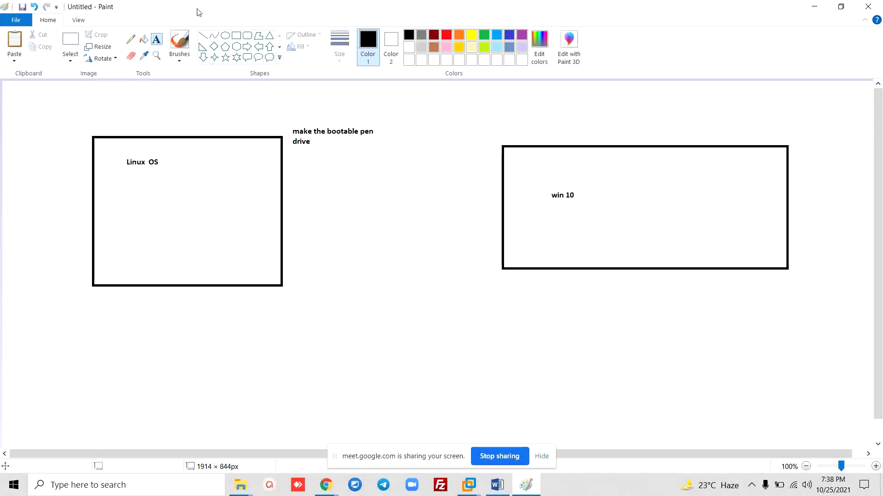
Step: Above the win 10 box, add a note headed 'Witualization' with a '3 party soft' line
{"action": "left_click", "coordinate": [236, 36]}
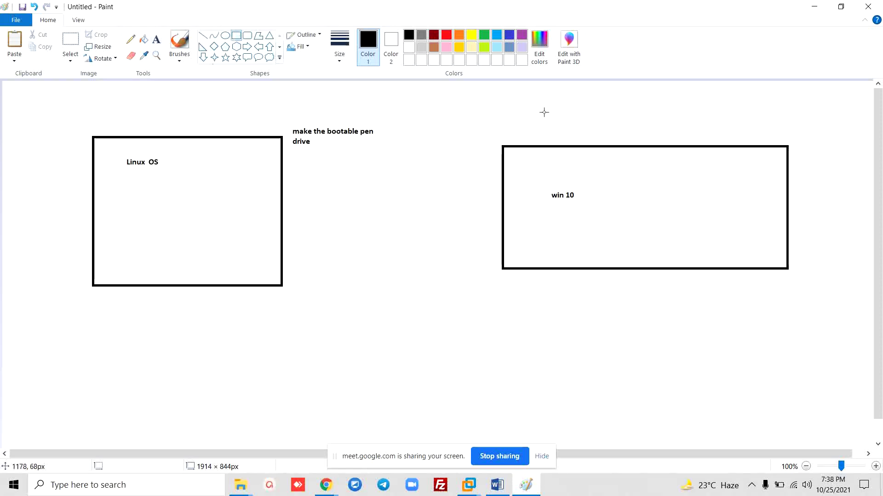
{"action": "left_click", "coordinate": [156, 39]}
{"action": "left_click", "coordinate": [533, 101]}
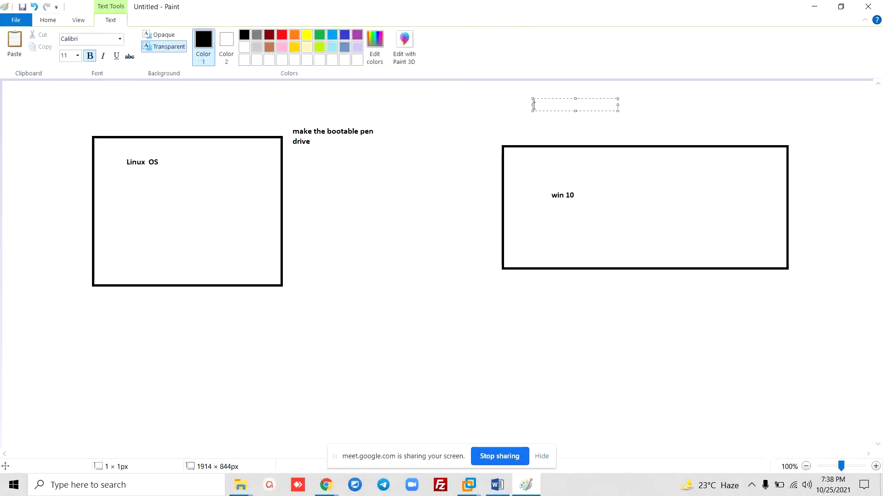
{"action": "type", "text": "Wi"}
{"action": "type", "text": "tuali"}
{"action": "type", "text": "zation"}
{"action": "key", "text": "Return"}
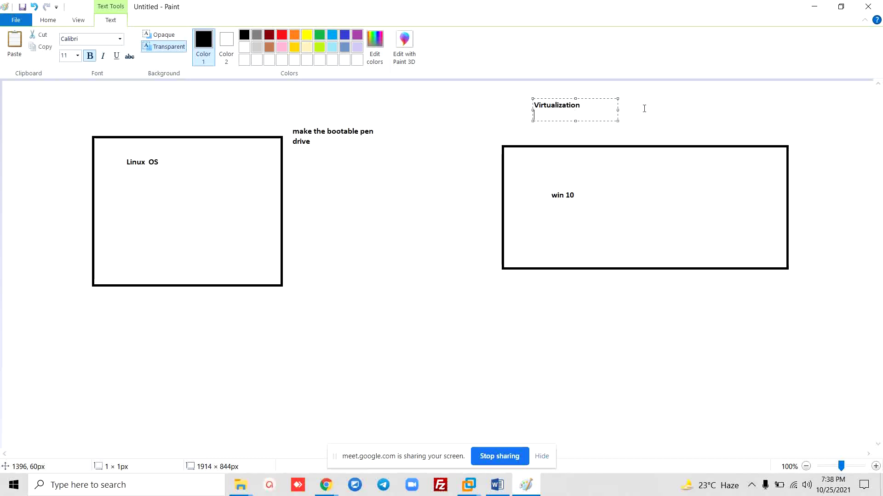
{"action": "type", "text": "3 pa"}
{"action": "type", "text": "rty so"}
{"action": "type", "text": "ft  ="}
Step: Widen the note and list vmware workstation, vmware player and orcale virtualbox
{"action": "type", "text": "vmw"}
{"action": "type", "text": "at"}
{"action": "key", "text": "BackSpace"}
{"action": "type", "text": "re"}
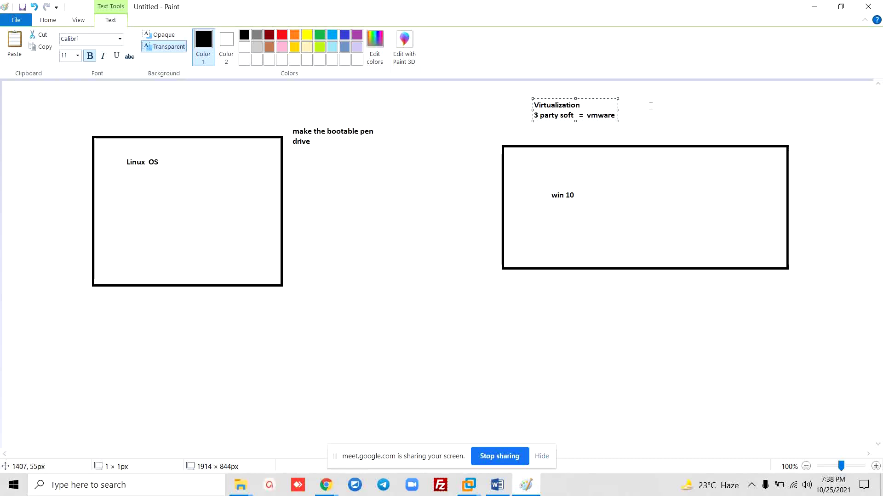
{"action": "left_click_drag", "start_coordinate": [618, 110], "coordinate": [781, 109]}
{"action": "type", "text": "works"}
{"action": "type", "text": "tati"}
{"action": "type", "text": "on  ,"}
{"action": "type", "text": "vmwa"}
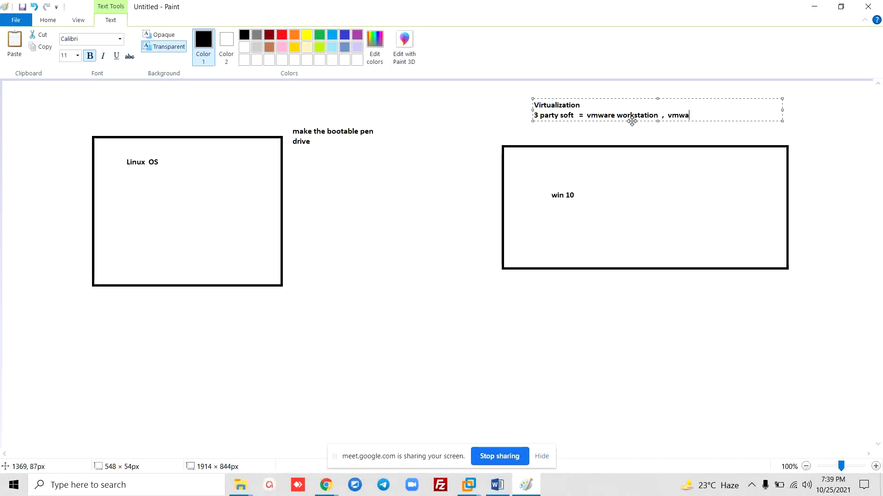
{"action": "type", "text": "re "}
{"action": "type", "text": "play"}
{"action": "type", "text": "es"}
{"action": "type", "text": "  orcale virt"}
{"action": "type", "text": "ual"}
{"action": "type", "text": "bo"}
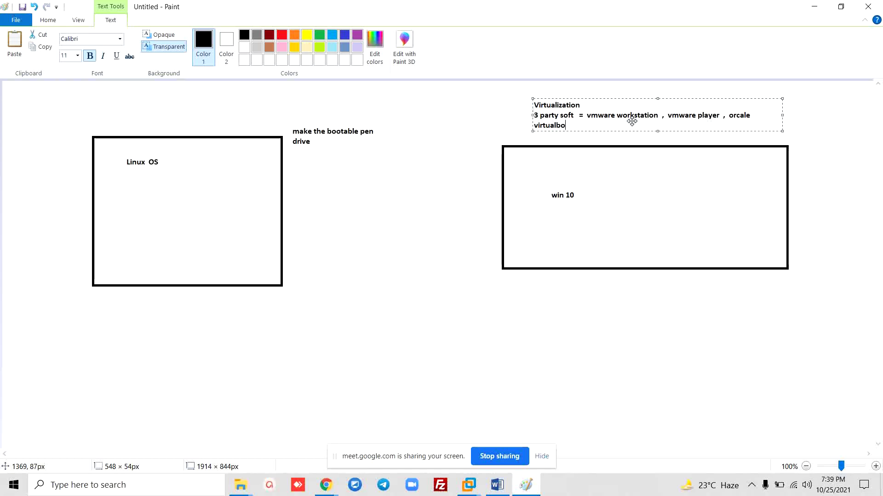
{"action": "type", "text": "x"}
{"action": "left_click", "coordinate": [46, 21]}
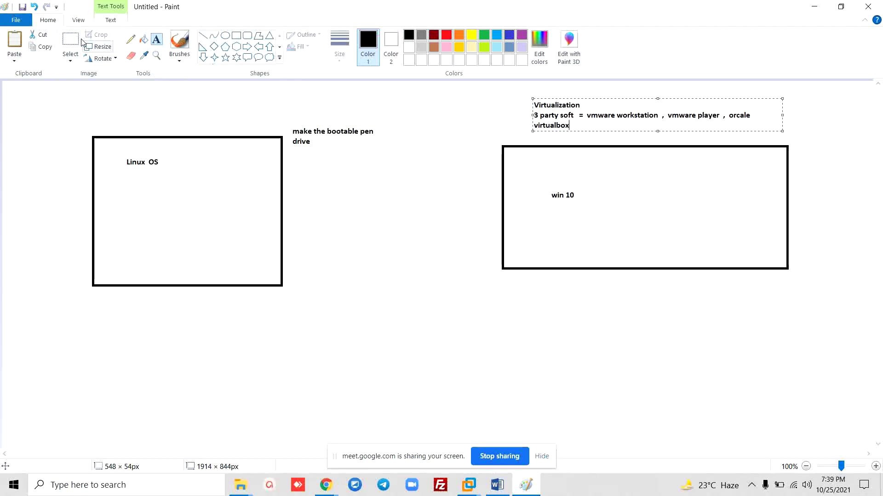
Step: Draw a small rectangle nested inside the win 10 box and label it 'Centos'
{"action": "left_click", "coordinate": [235, 35]}
{"action": "mouse_move", "coordinate": [620, 165]}
{"action": "left_mouse_down"}
{"action": "mouse_move", "coordinate": [764, 179]}
{"action": "mouse_move", "coordinate": [764, 211]}
{"action": "left_mouse_up"}
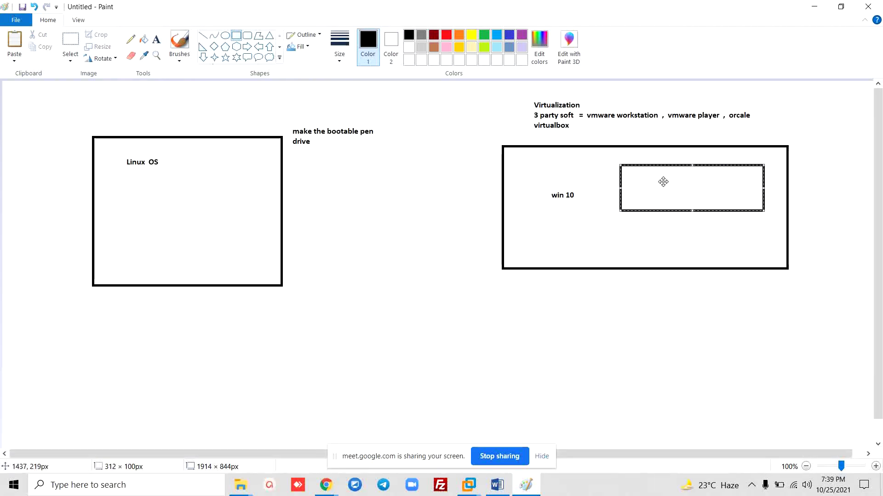
{"action": "left_click", "coordinate": [548, 172]}
{"action": "left_click", "coordinate": [157, 39]}
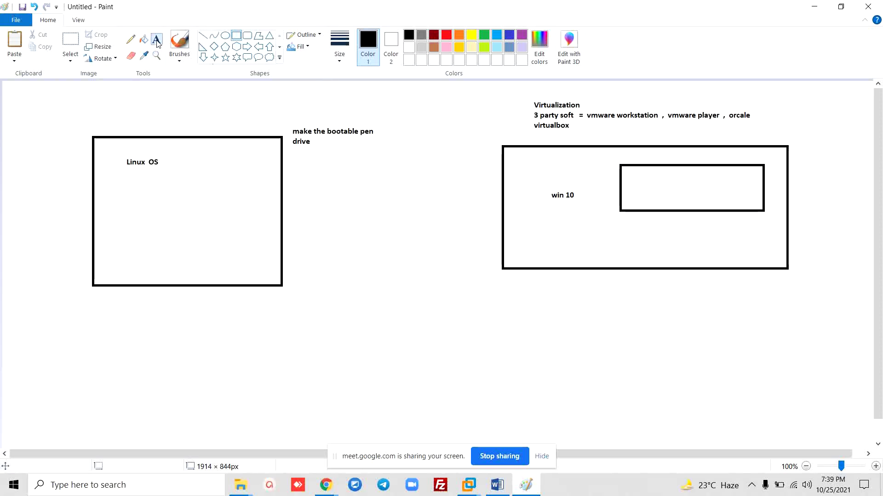
{"action": "left_click", "coordinate": [628, 175]}
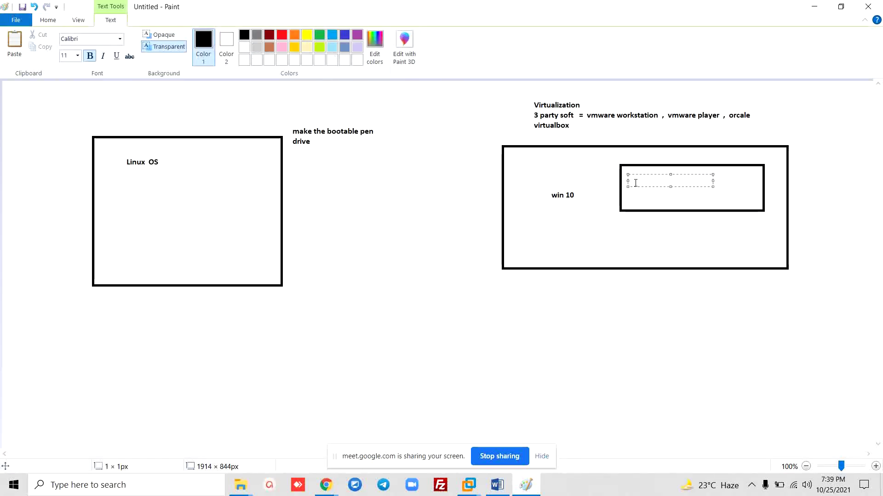
{"action": "type", "text": "Centos"}
{"action": "left_click", "coordinate": [590, 169]}
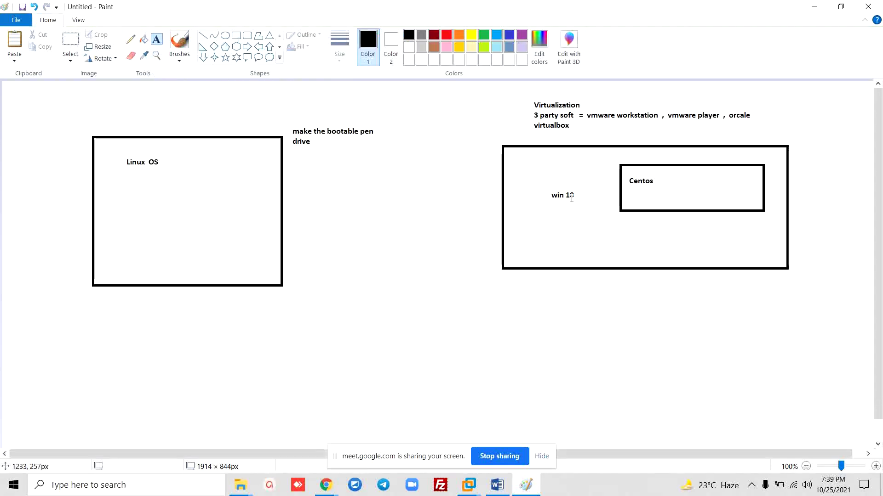
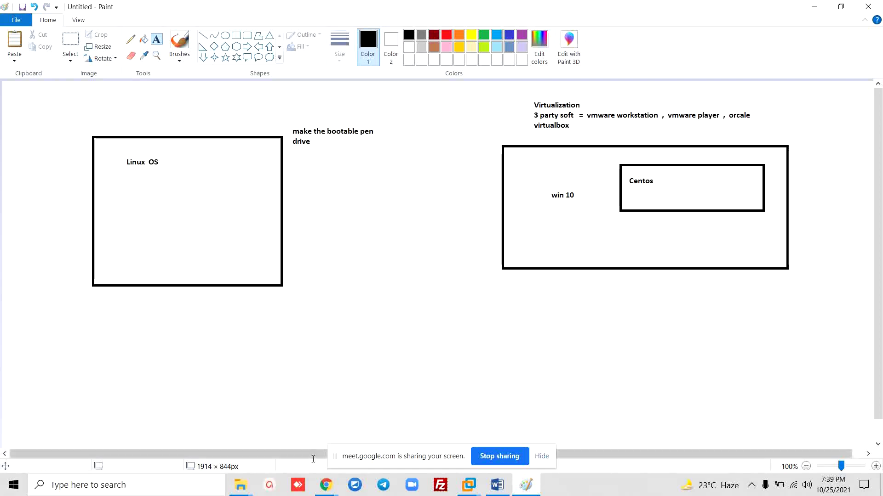
Step: Write 'It not disturb the data' below the win 10 box in the Paint diagram
{"action": "mouse_move", "coordinate": [326, 484]}
{"action": "left_click", "coordinate": [262, 430]}
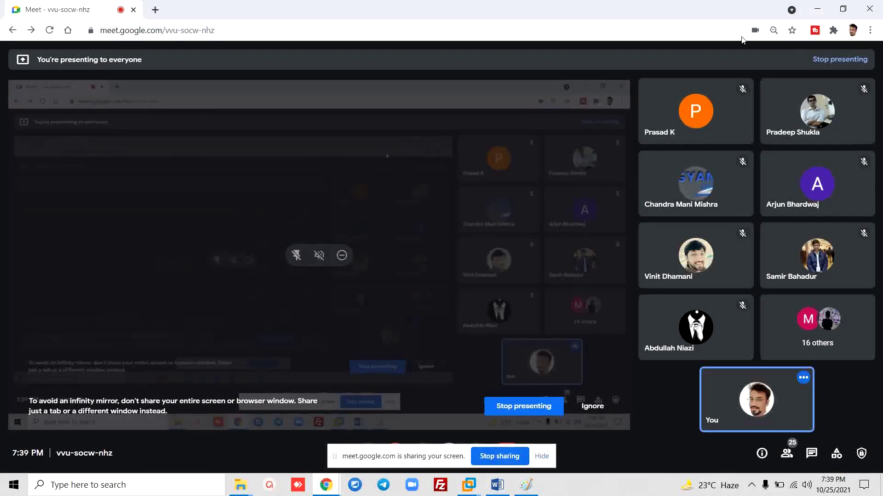
{"action": "left_click", "coordinate": [829, 5]}
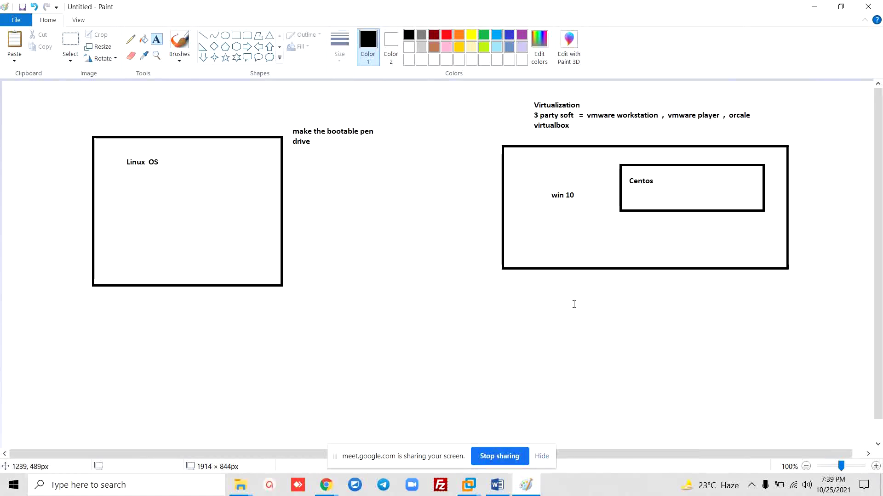
{"action": "left_click", "coordinate": [559, 307]}
{"action": "type", "text": "It"}
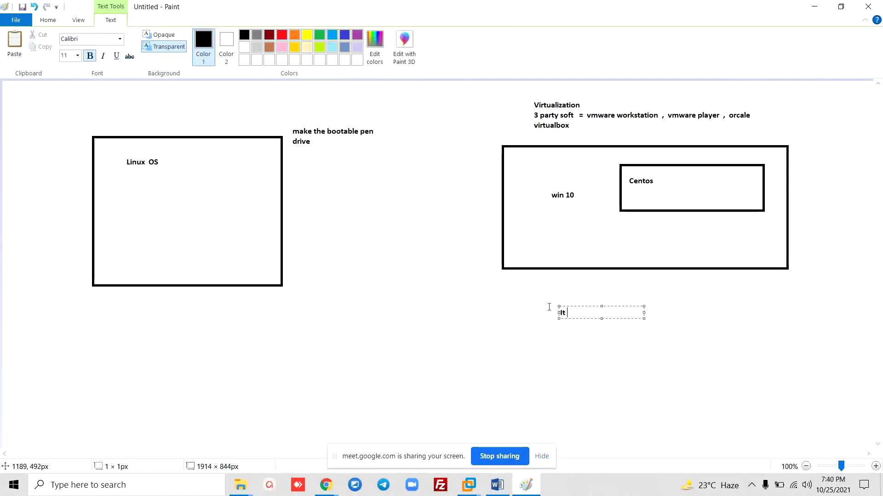
{"action": "type", "text": "not dis"}
{"action": "type", "text": "tur"}
{"action": "type", "text": "b"}
{"action": "type", "text": " the data"}
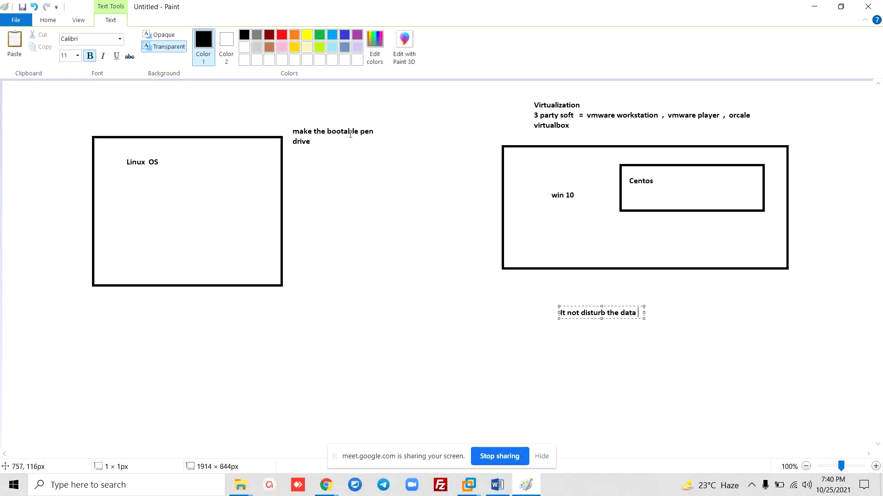
{"action": "left_click", "coordinate": [498, 485]}
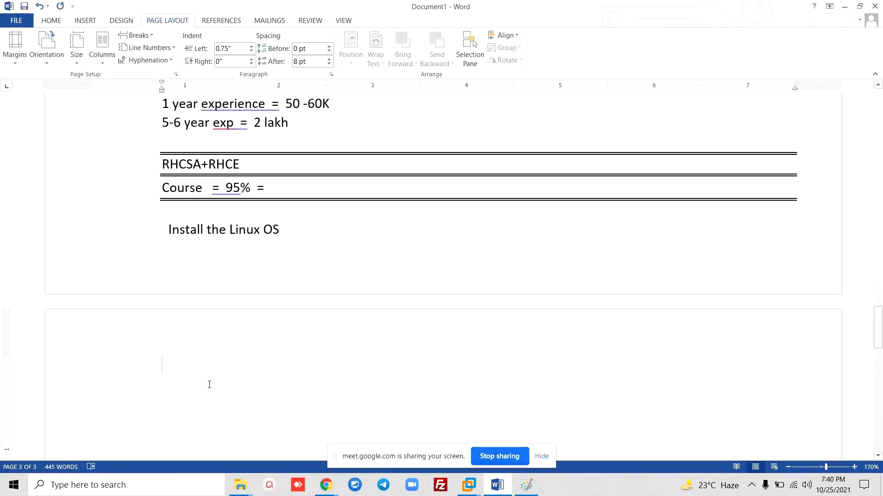
Step: Type item 1 'Make the bootable PD' with a 'Requirement' sub-list starting 'ISO image (RHEL ,CENTOS)'
{"action": "type", "text": "1. "}
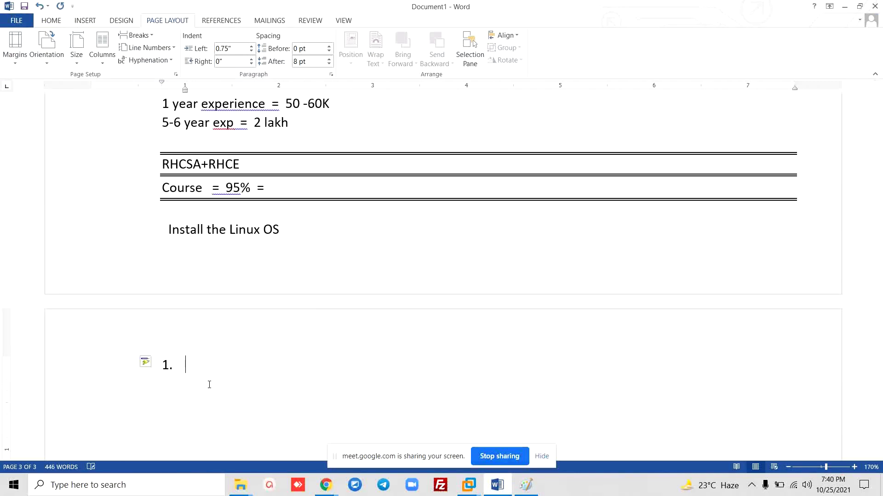
{"action": "type", "text": "Make the "}
{"action": "type", "text": "bootabl"}
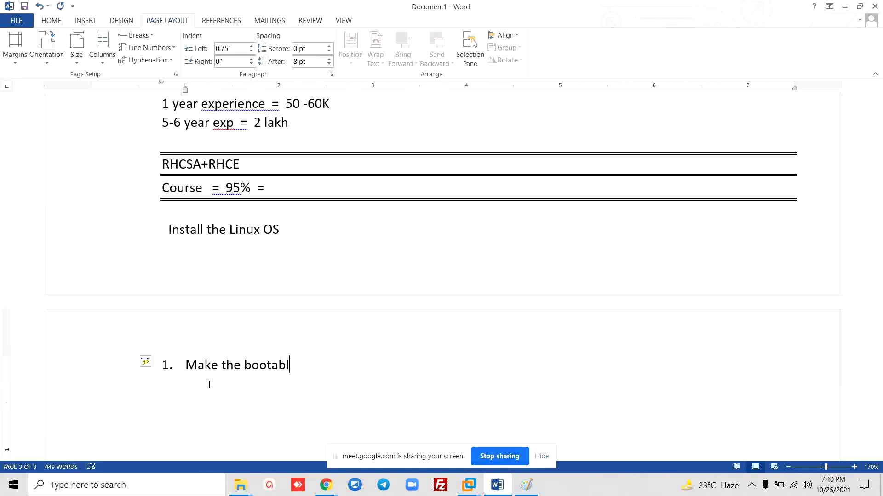
{"action": "type", "text": "e PD"}
{"action": "key", "text": "Return"}
{"action": "key", "text": "BackSpace"}
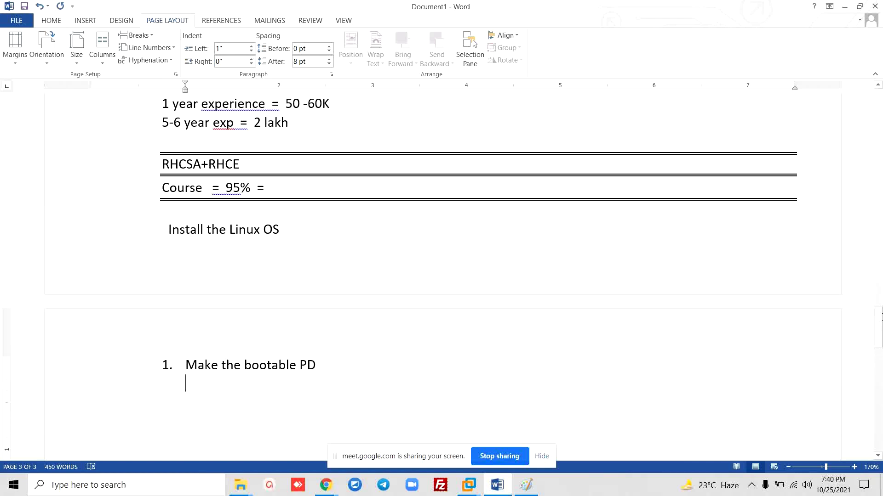
{"action": "left_click_drag", "start_coordinate": [879, 331], "coordinate": [879, 358]}
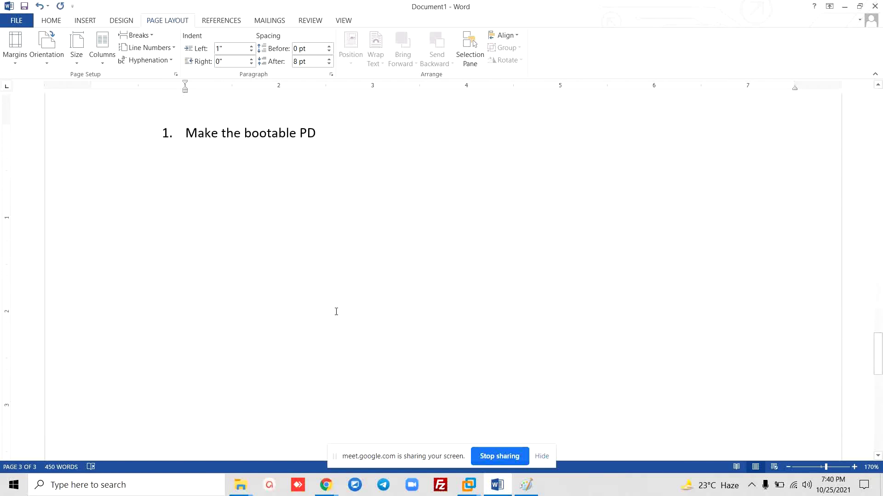
{"action": "type", "text": "Requ"}
{"action": "type", "text": "irement"}
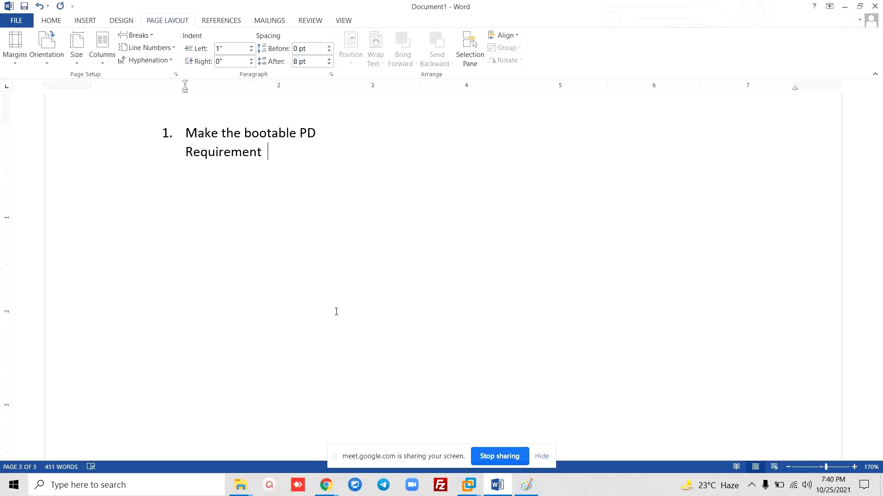
{"action": "key", "text": "Return"}
{"action": "type", "text": "1. "}
{"action": "type", "text": "IS"}
{"action": "type", "text": "O "}
{"action": "type", "text": "i"}
{"action": "type", "text": "ma"}
{"action": "type", "text": "ge "}
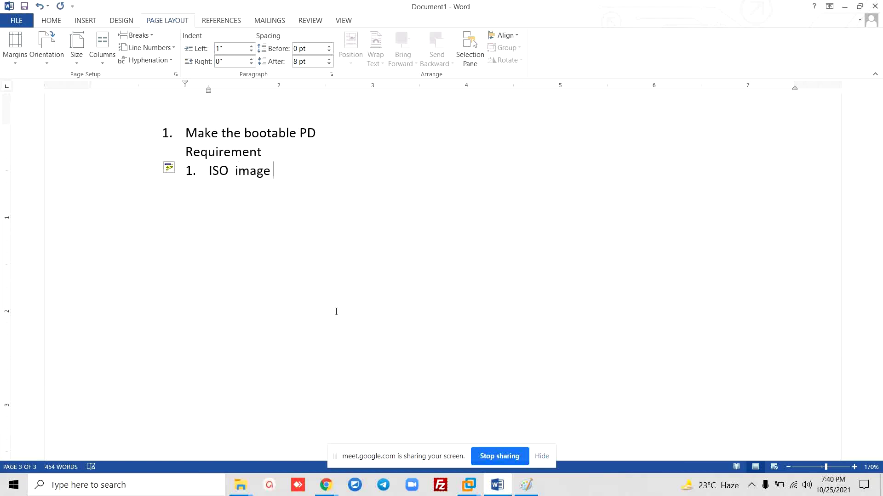
{"action": "type", "text": "(R"}
{"action": "type", "text": "HEL "}
{"action": "type", "text": ",CE"}
{"action": "type", "text": "NTOS"}
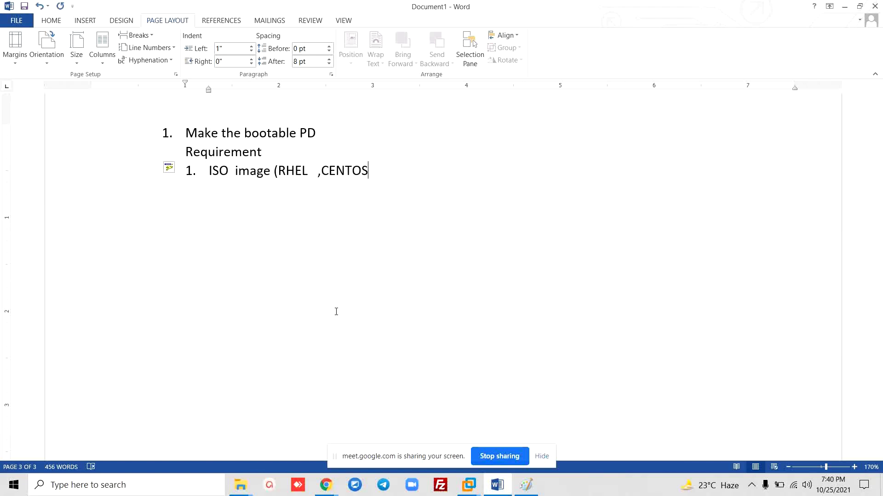
{"action": "type", "text": ")"}
Step: Add 'Universal-USB installer' as requirement 2, then 'Download the iso image' and 'Centos' lines
{"action": "key", "text": "Return"}
{"action": "type", "text": "ni"}
{"action": "type", "text": "versal"}
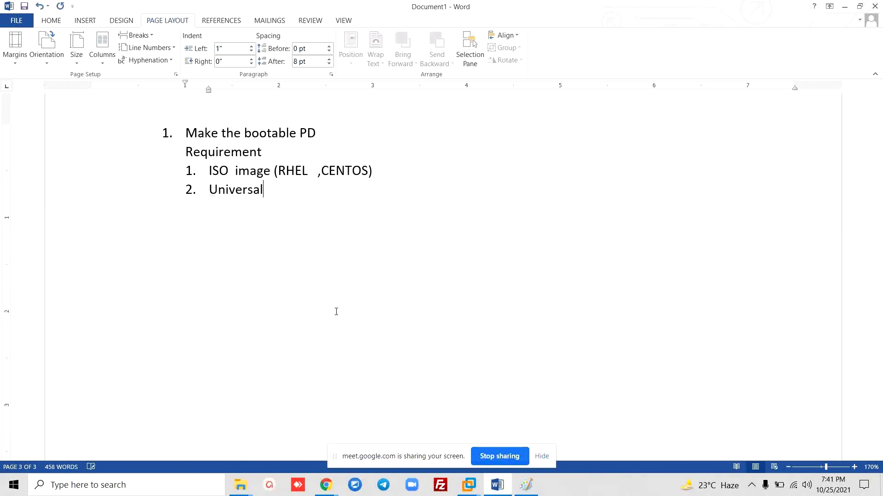
{"action": "type", "text": " U"}
{"action": "type", "text": "SB –"}
{"action": "type", "text": "installer"}
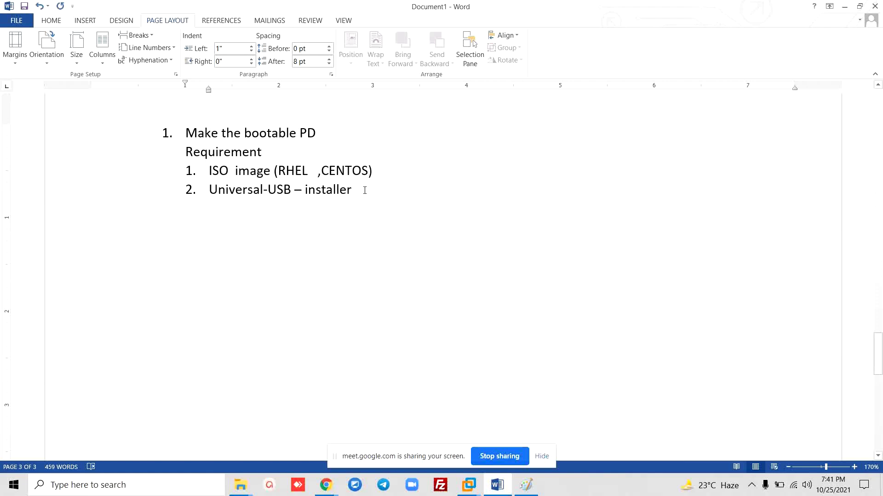
{"action": "key", "text": "Return"}
{"action": "type", "text": "do"}
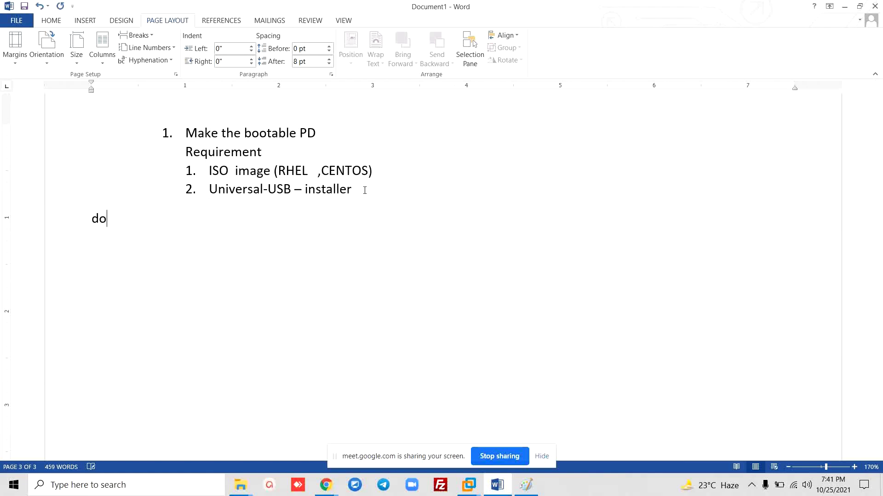
{"action": "type", "text": "wnload "}
{"action": "type", "text": "the iso "}
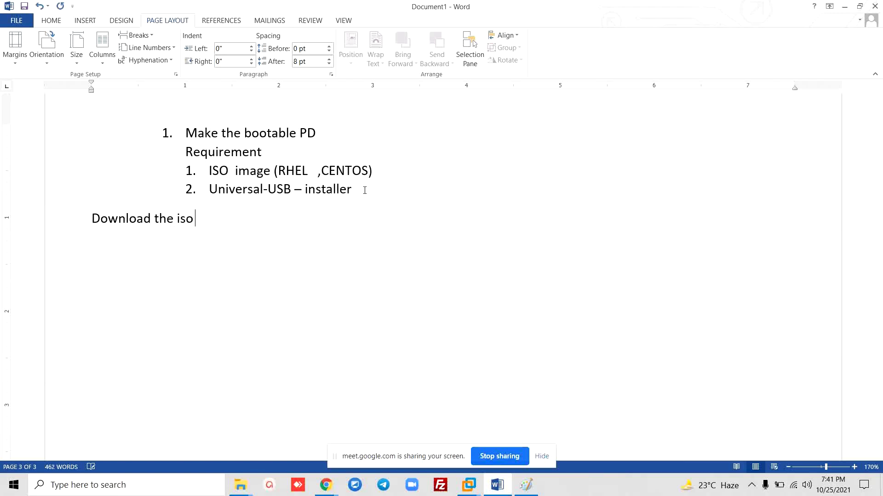
{"action": "type", "text": "image "}
{"action": "type", "text": "Ce"}
{"action": "type", "text": "ntos"}
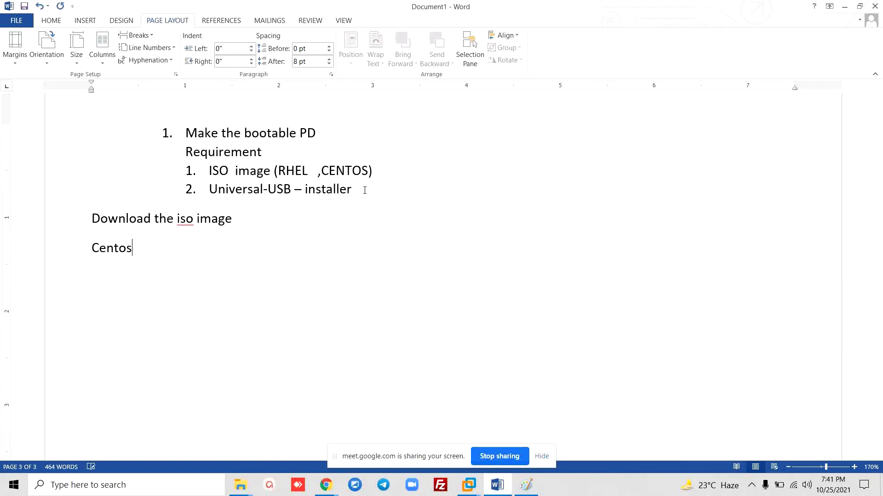
Step: Search Google for 'centos 8.3 download' in a new Chrome tab
{"action": "left_click", "coordinate": [326, 485]}
{"action": "left_click", "coordinate": [264, 439]}
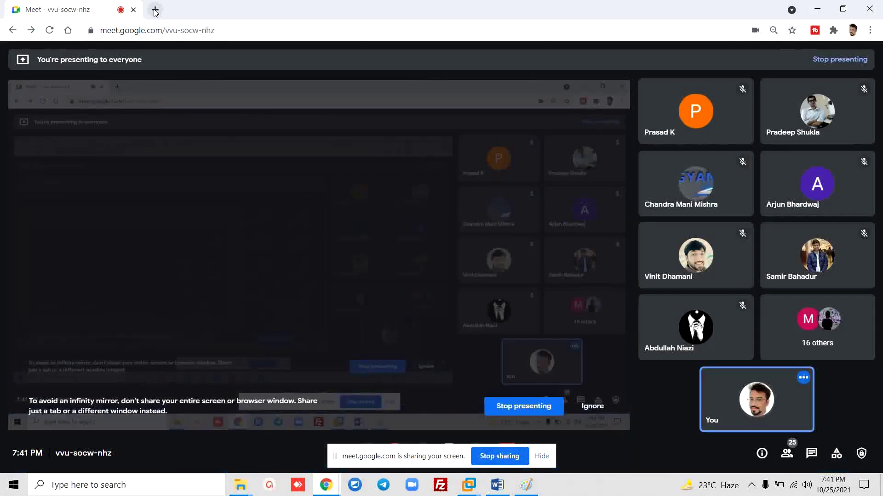
{"action": "left_click", "coordinate": [155, 10]}
{"action": "type", "text": "gg"}
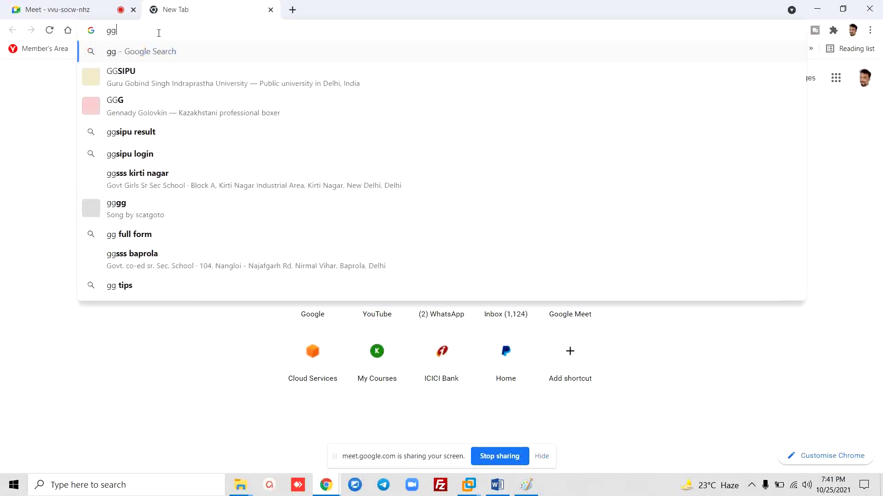
{"action": "key", "text": "BackSpace"}
{"action": "type", "text": "oogl"}
{"action": "key", "text": "Return"}
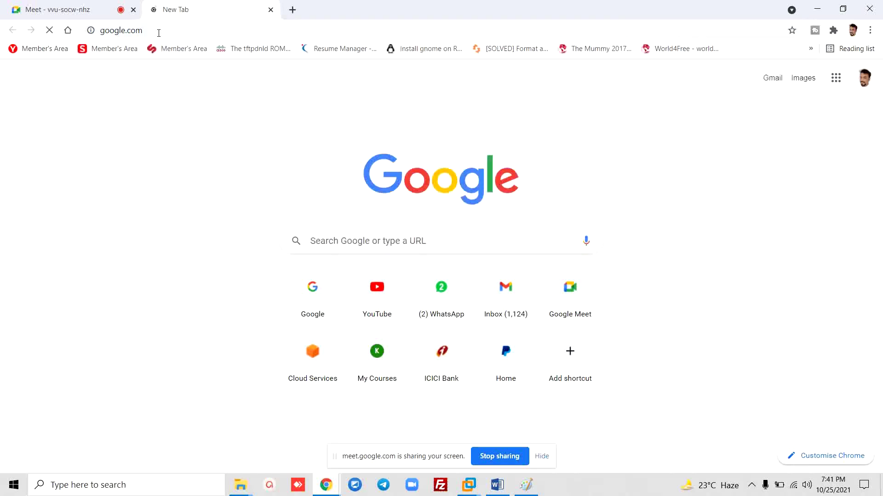
{"action": "type", "text": "ce"}
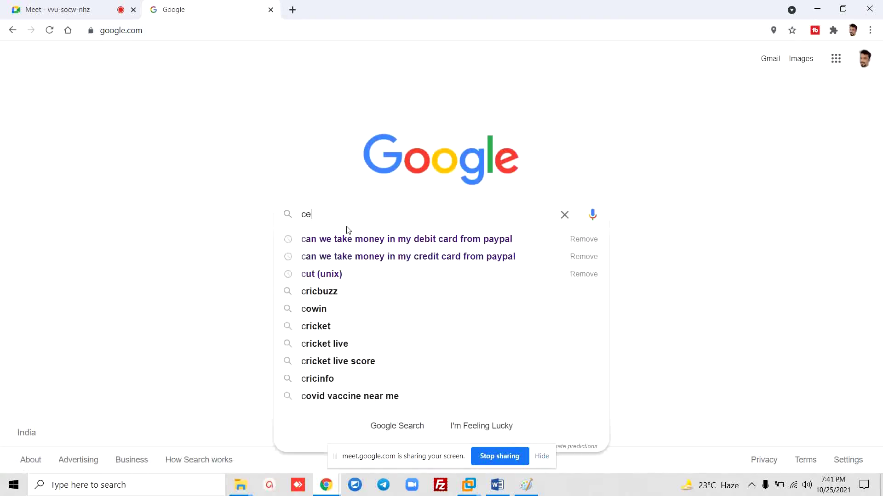
{"action": "type", "text": "ntos"}
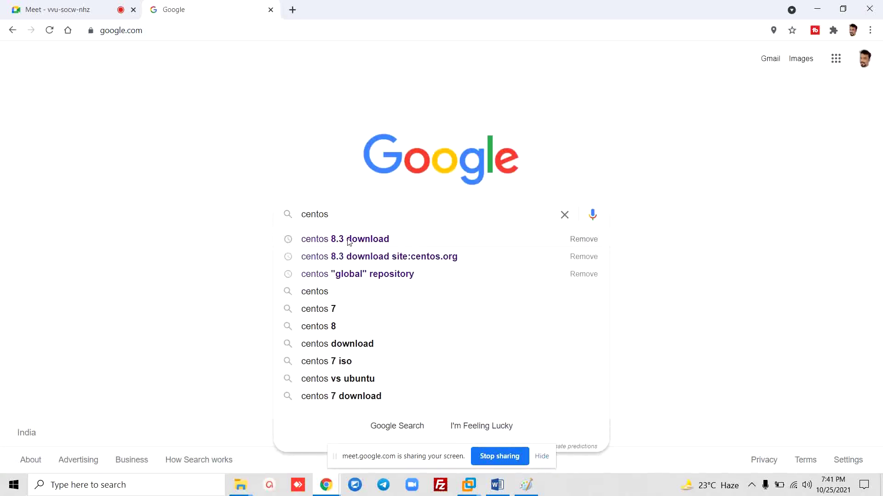
{"action": "left_click", "coordinate": [349, 239]}
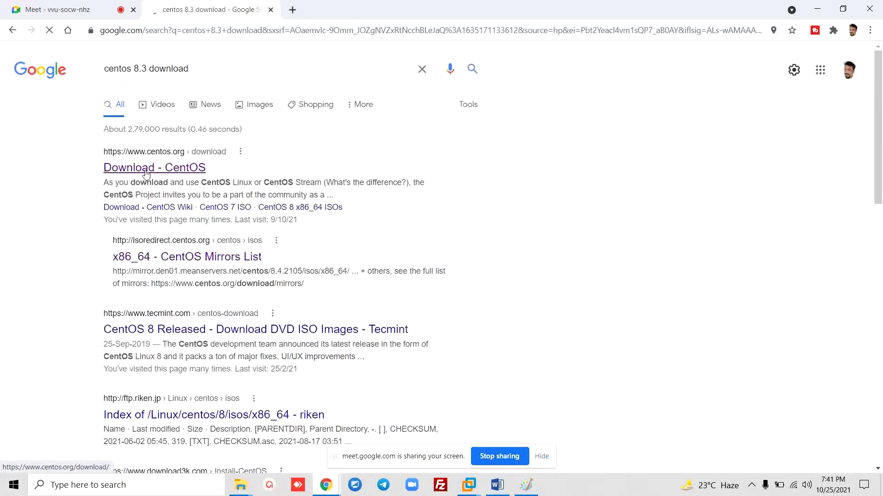
Step: Open the first CentOS 8 x86_64 mirror listing and select the dvd1.iso row
{"action": "left_click", "coordinate": [145, 170]}
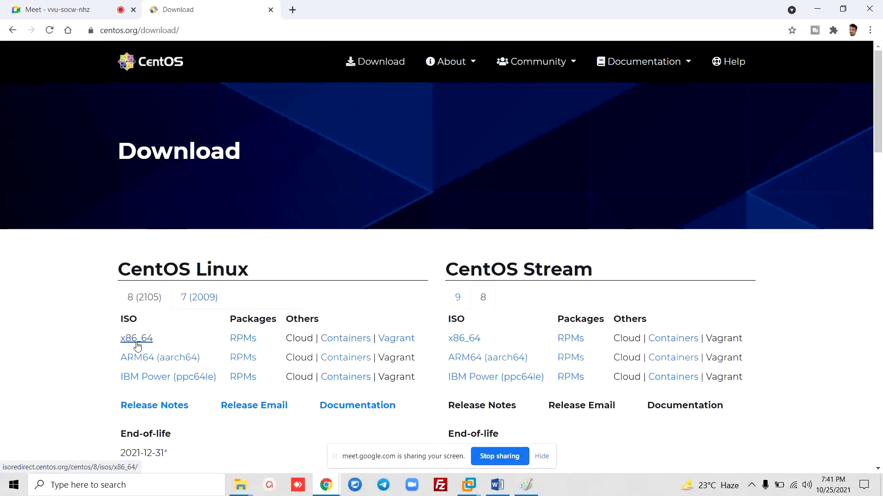
{"action": "left_click", "coordinate": [133, 343]}
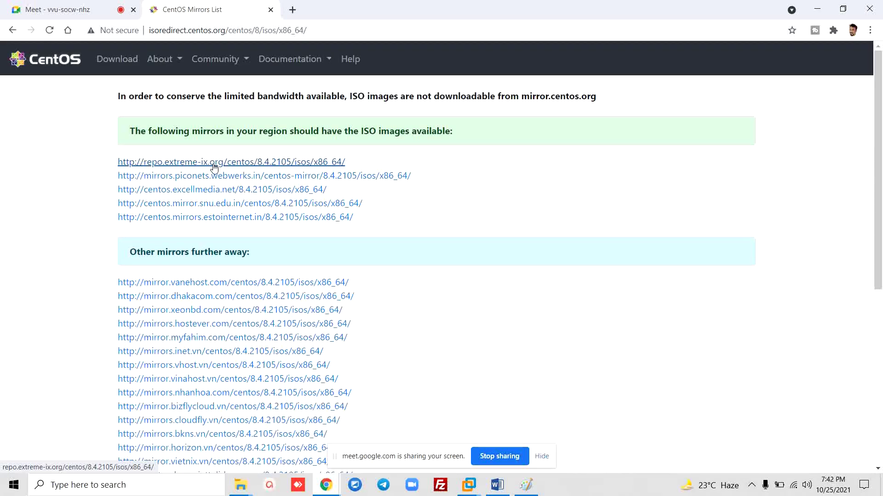
{"action": "left_click", "coordinate": [215, 163]}
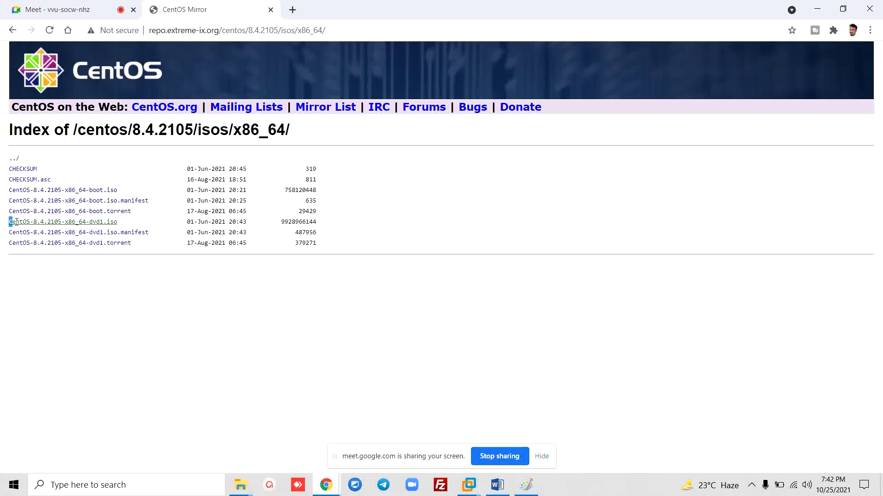
{"action": "left_click_drag", "start_coordinate": [8, 223], "coordinate": [311, 223]}
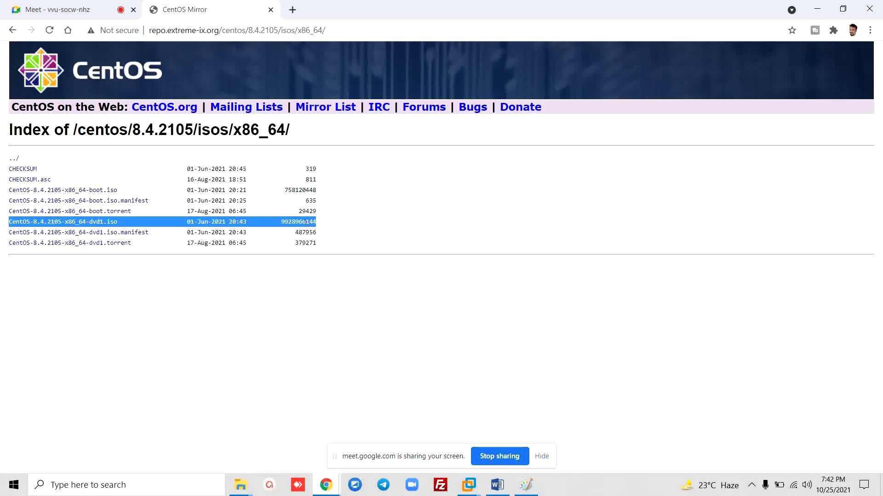
{"action": "right_click", "coordinate": [278, 222]}
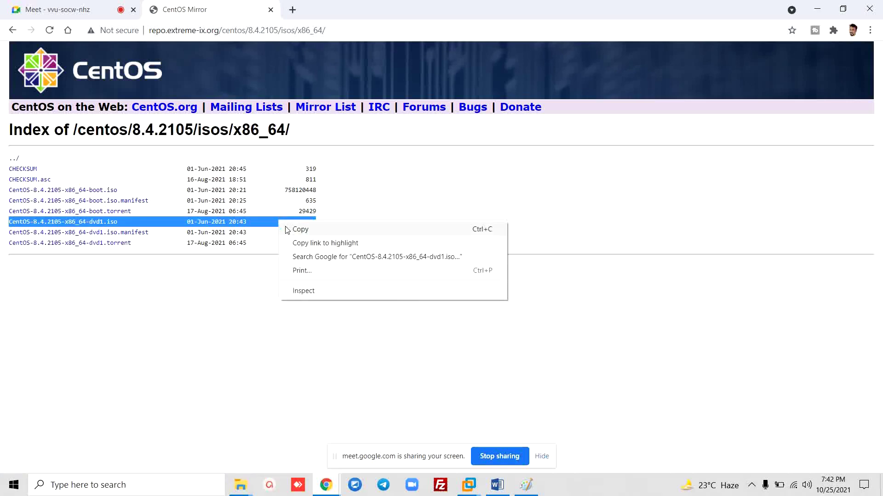
{"action": "left_click", "coordinate": [294, 228]}
{"action": "left_click", "coordinate": [495, 485]}
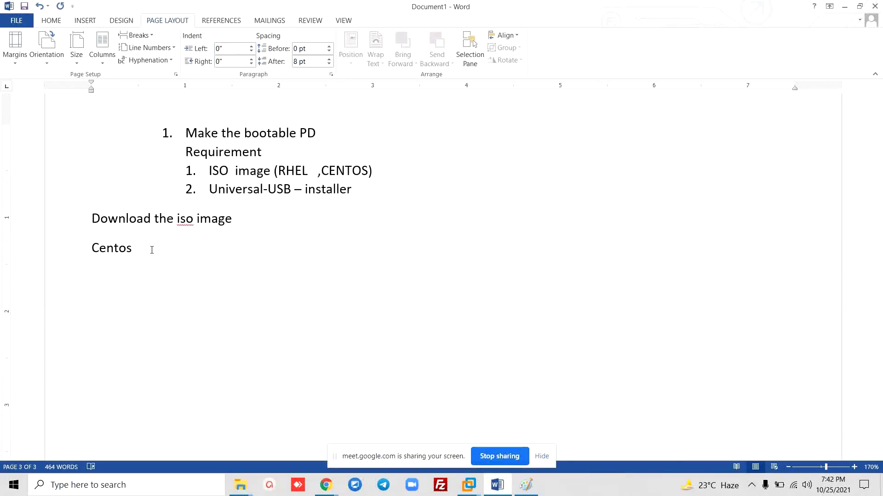
Step: Paste the CentOS-8.4.2105 dvd1.iso listing after Centos, trim its spacing and add '(9GB)'
{"action": "key", "text": "ctrl+v"}
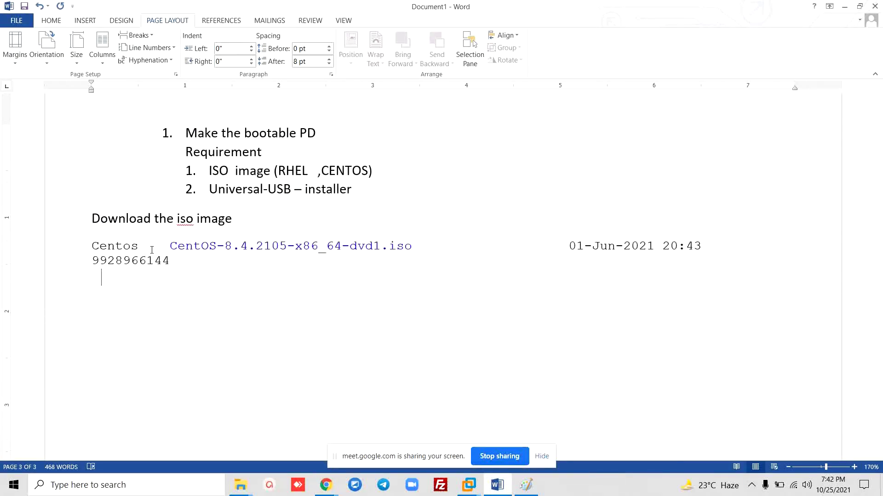
{"action": "left_click", "coordinate": [558, 243]}
{"action": "key", "text": "BackSpace"}
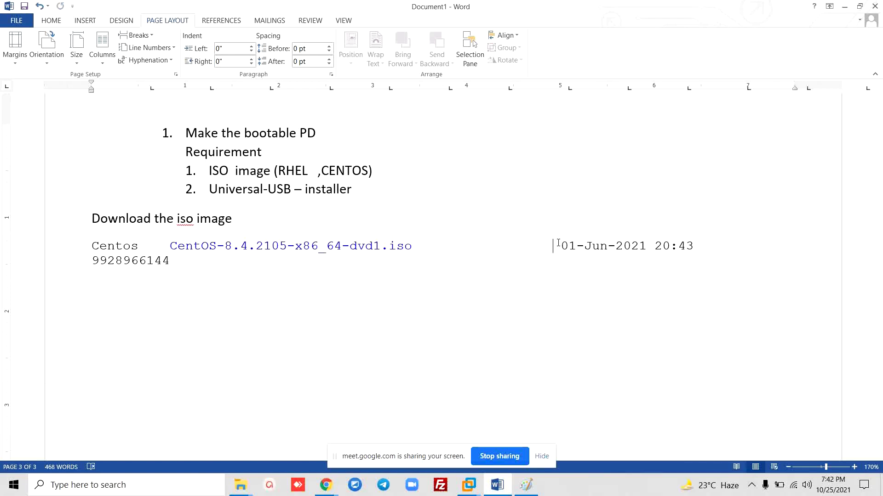
{"action": "key", "text": "BackSpace"}
{"action": "key", "text": "BackSpace"}
{"action": "key", "text": "BackSpace"}
{"action": "key", "text": "BackSpace"}
{"action": "key", "text": "BackSpace"}
{"action": "key", "text": "BackSpace"}
{"action": "key", "text": "BackSpace"}
{"action": "key", "text": "BackSpace"}
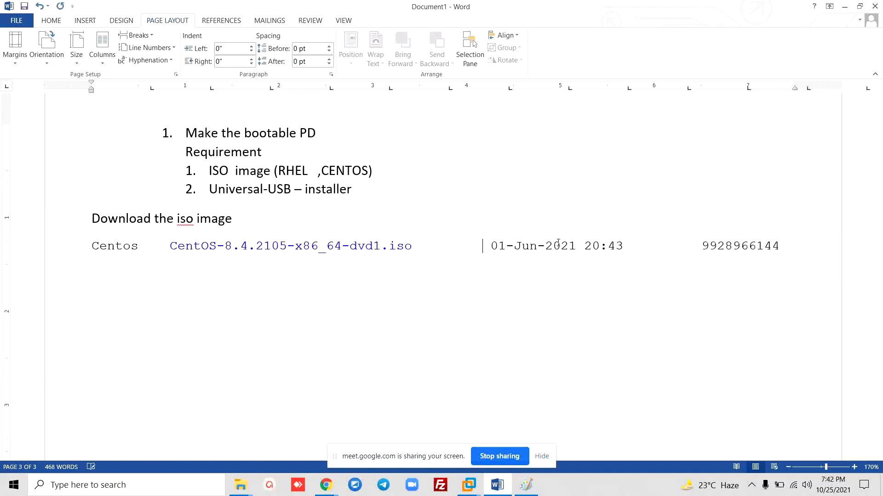
{"action": "key", "text": "BackSpace"}
{"action": "key", "text": "BackSpace"}
{"action": "key", "text": "BackSpace"}
{"action": "key", "text": "BackSpace"}
{"action": "key", "text": "BackSpace"}
{"action": "key", "text": "BackSpace"}
{"action": "key", "text": "BackSpace"}
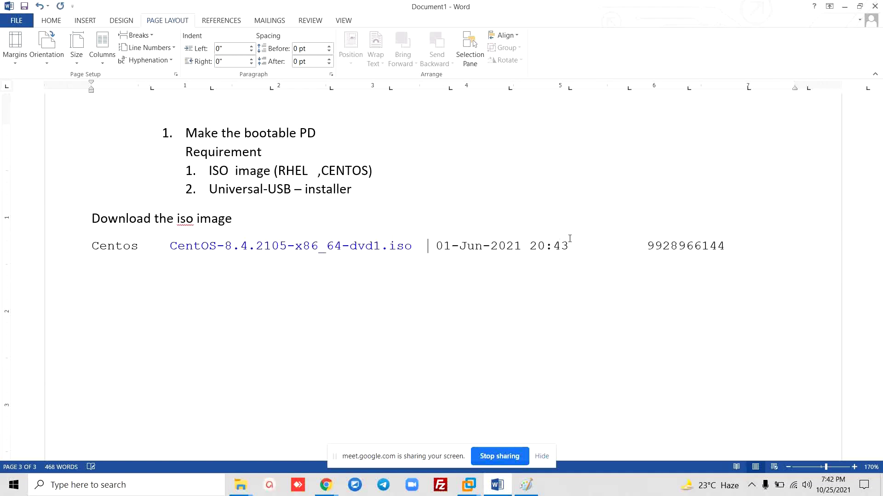
{"action": "key", "text": "BackSpace"}
{"action": "key", "text": "BackSpace"}
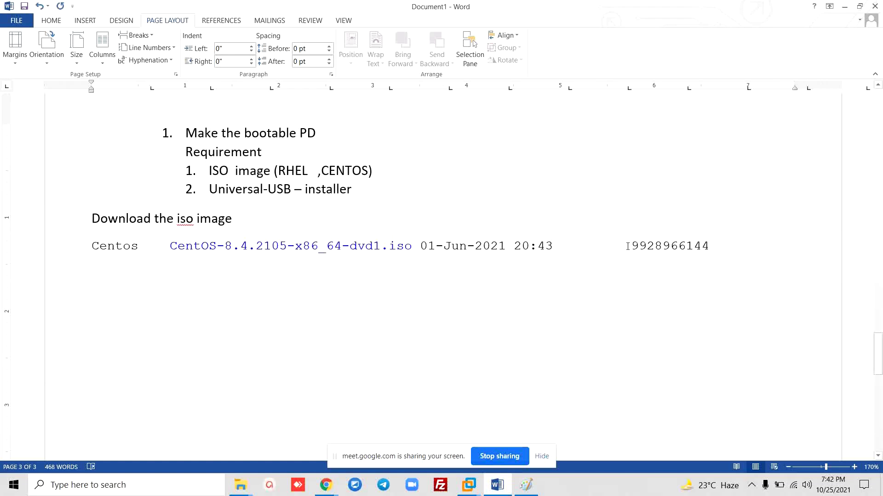
{"action": "key", "text": "BackSpace"}
{"action": "key", "text": "BackSpace"}
{"action": "key", "text": "BackSpace"}
{"action": "key", "text": "BackSpace"}
{"action": "key", "text": "BackSpace"}
{"action": "key", "text": "BackSpace"}
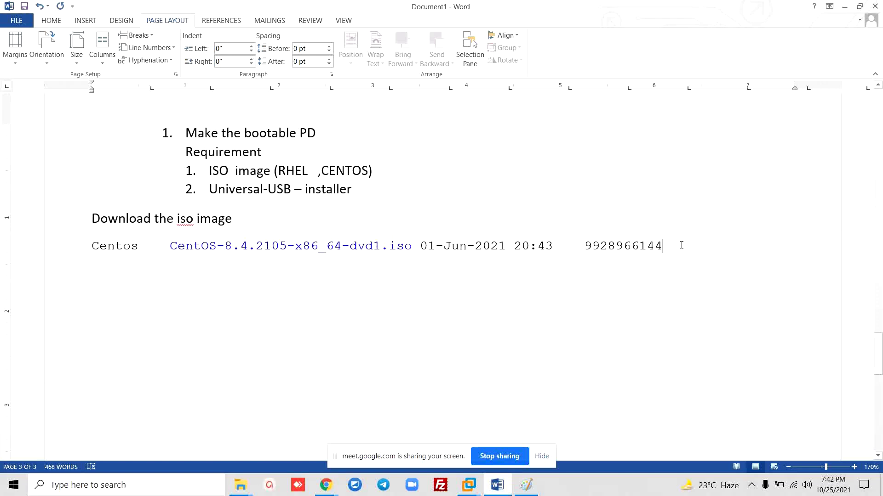
{"action": "type", "text": "(9G"}
{"action": "type", "text": "B"}
Step: Copy the CentOS mirror page address and paste it on a 'Link =' line below
{"action": "mouse_move", "coordinate": [326, 485]}
{"action": "left_click", "coordinate": [271, 429]}
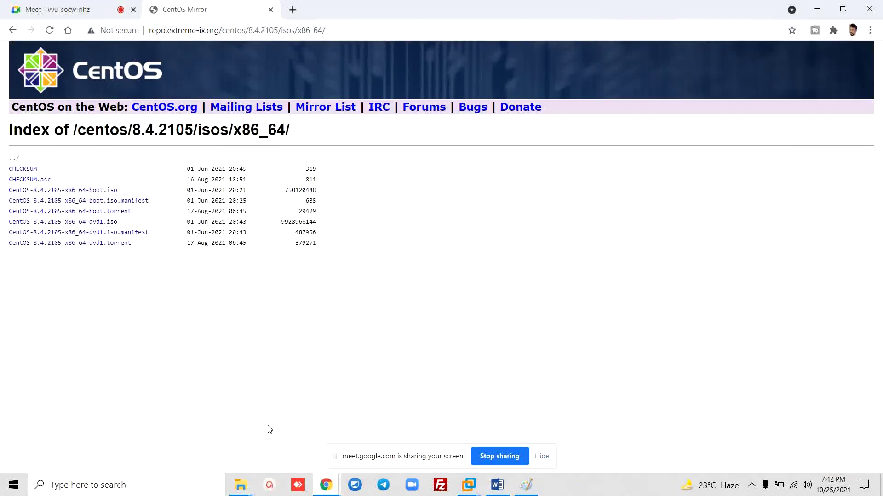
{"action": "left_click_drag", "start_coordinate": [344, 31], "coordinate": [138, 31]}
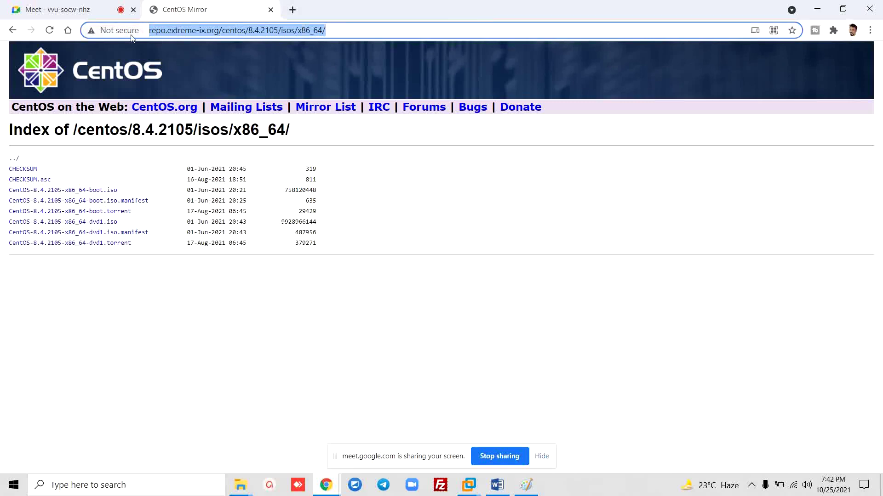
{"action": "left_click", "coordinate": [817, 8]}
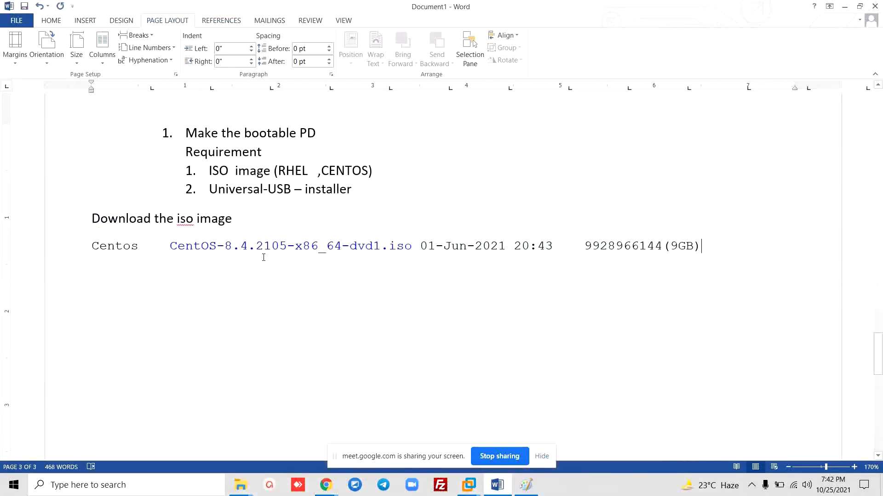
{"action": "key", "text": "Home"}
{"action": "type", "text": "nk"}
{"action": "key", "text": "ctrl+v"}
{"action": "key", "text": "Return"}
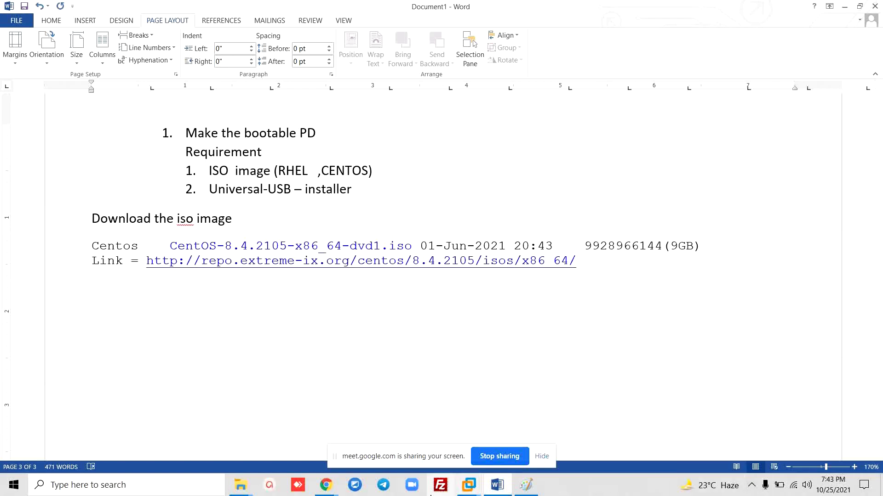
{"action": "left_click", "coordinate": [327, 483]}
{"action": "left_click", "coordinate": [294, 446]}
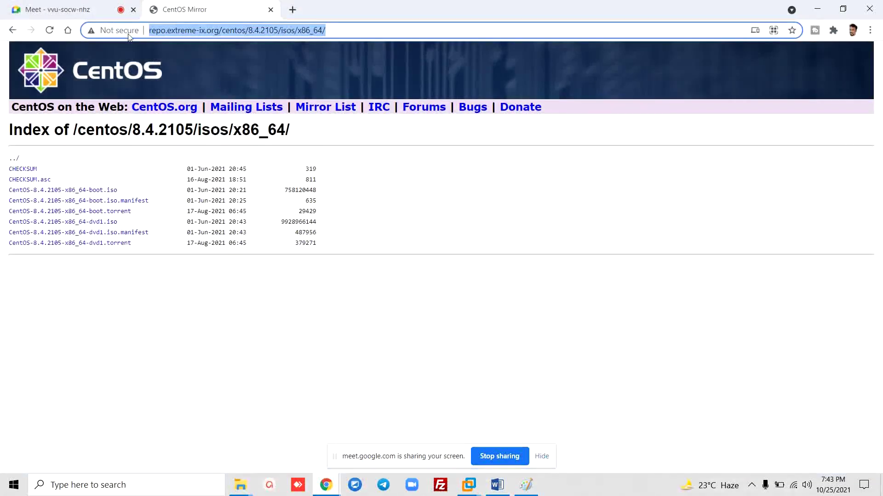
Step: Admit the waiting guest to the Meet call and mute one participant for everyone
{"action": "left_click", "coordinate": [87, 10]}
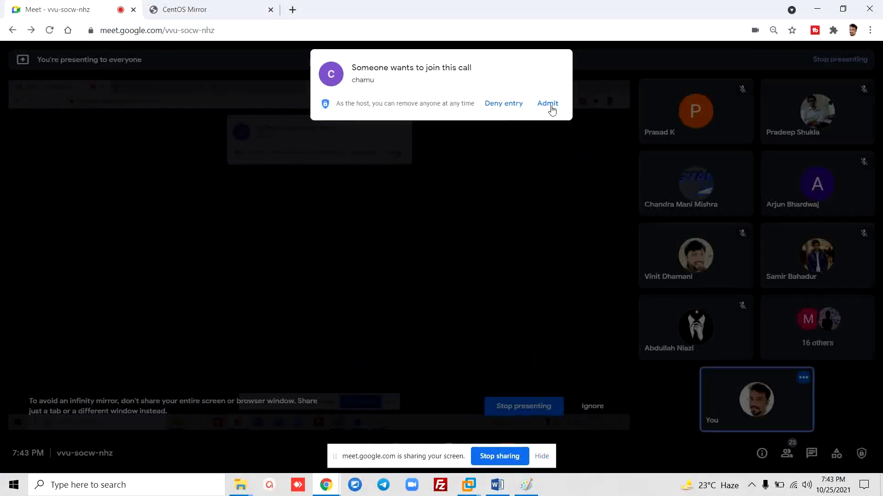
{"action": "left_click", "coordinate": [552, 107]}
{"action": "left_click", "coordinate": [694, 186]}
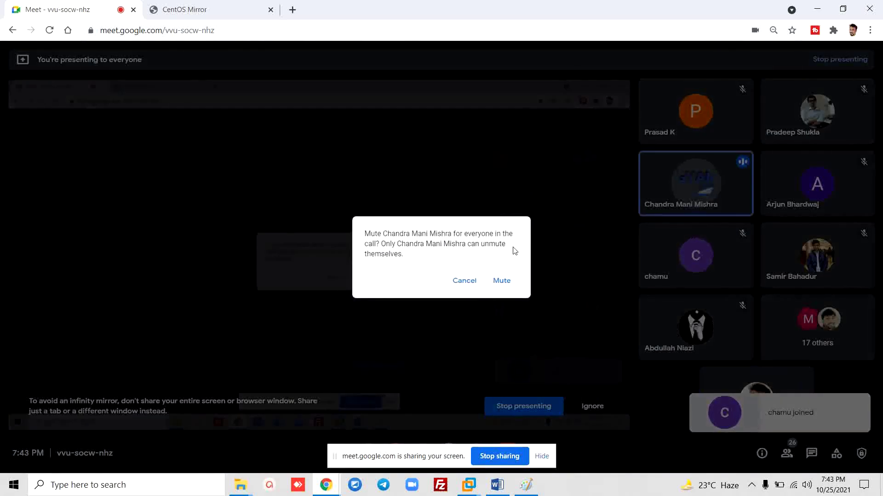
{"action": "left_click", "coordinate": [501, 281]}
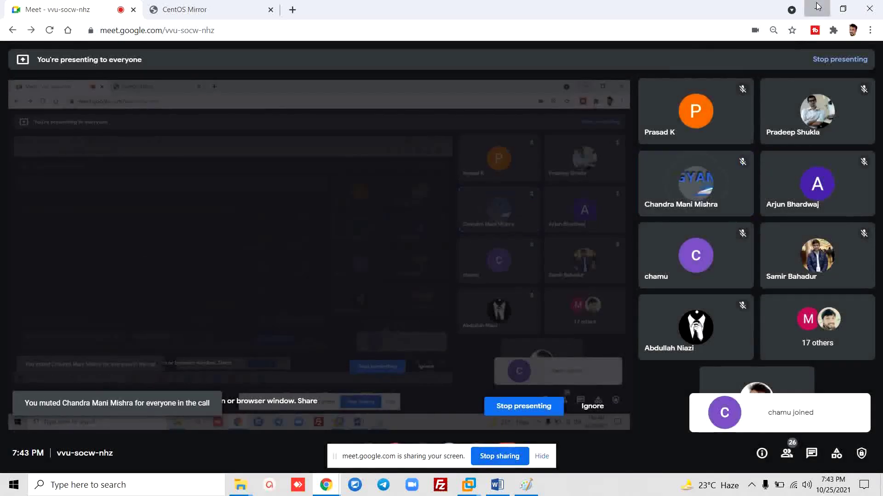
Step: Start a 'RHEL' line in the Word notes
{"action": "left_click", "coordinate": [817, 7]}
{"action": "type", "text": "R"}
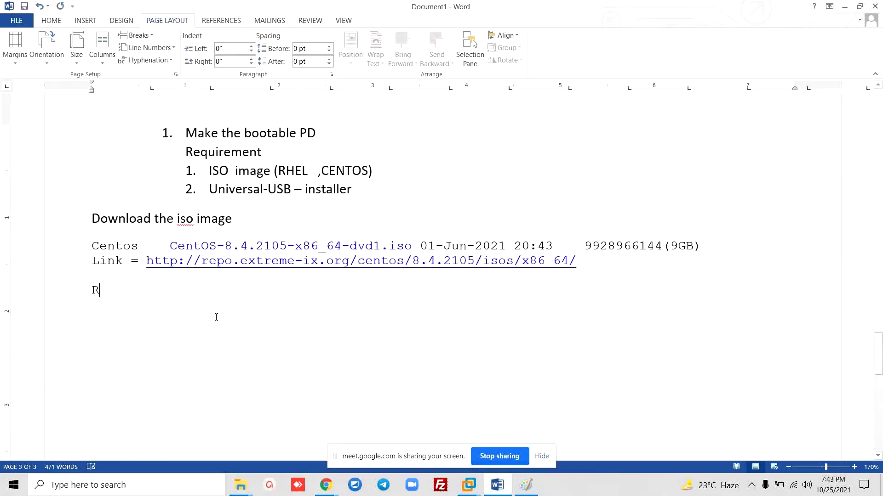
{"action": "type", "text": "HEL"}
{"action": "mouse_move", "coordinate": [326, 485]}
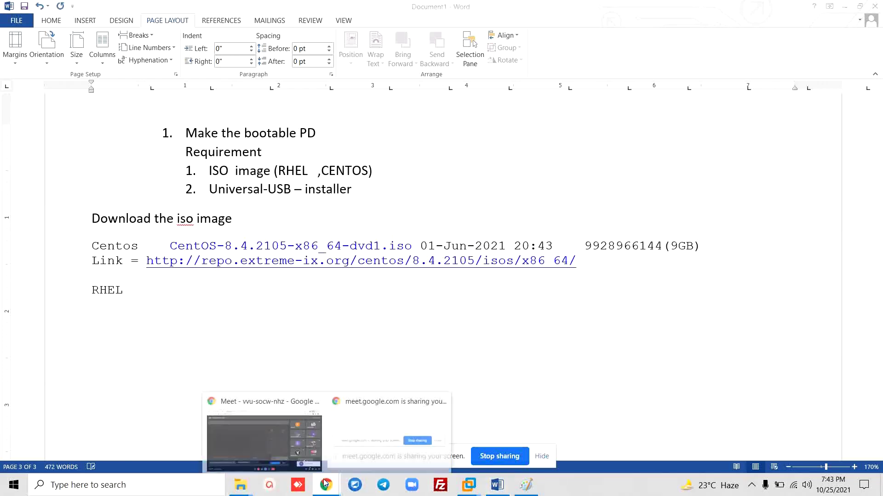
{"action": "left_click", "coordinate": [303, 414]}
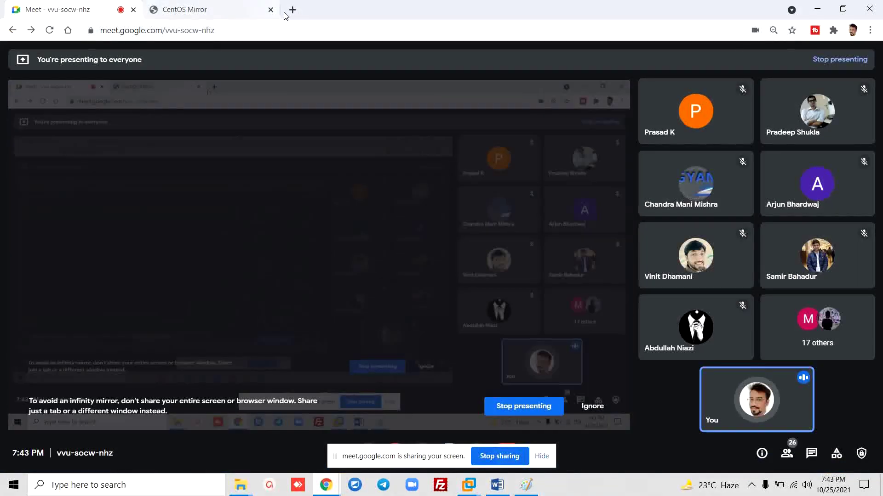
Step: Search Google for 'rhel 8 download' in a new tab
{"action": "left_click", "coordinate": [292, 9]}
{"action": "type", "text": "goo"}
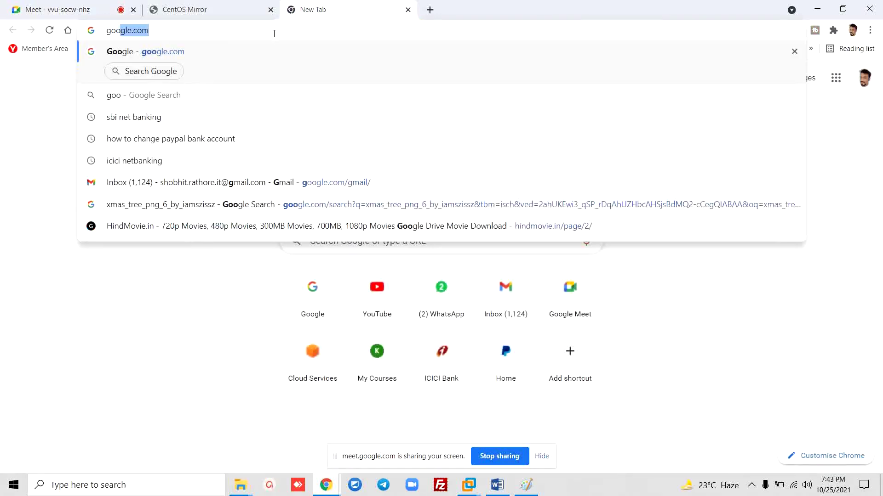
{"action": "type", "text": "gle"}
{"action": "key", "text": "Return"}
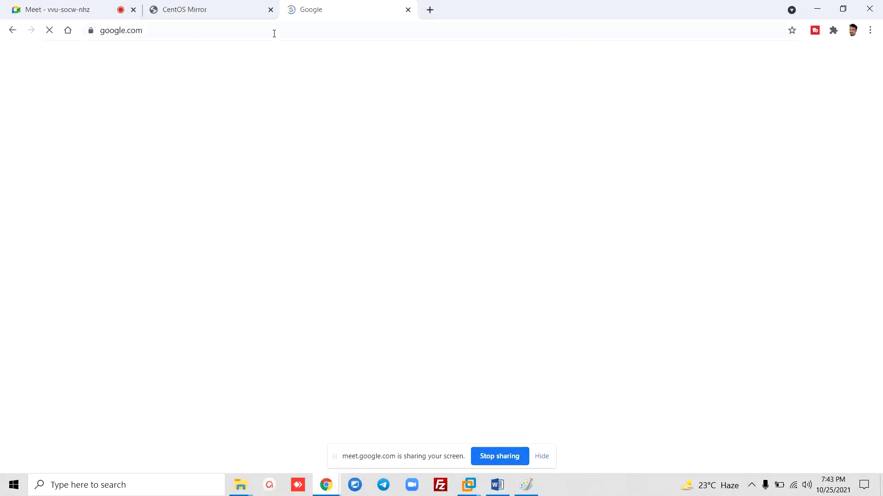
{"action": "type", "text": "rhe"}
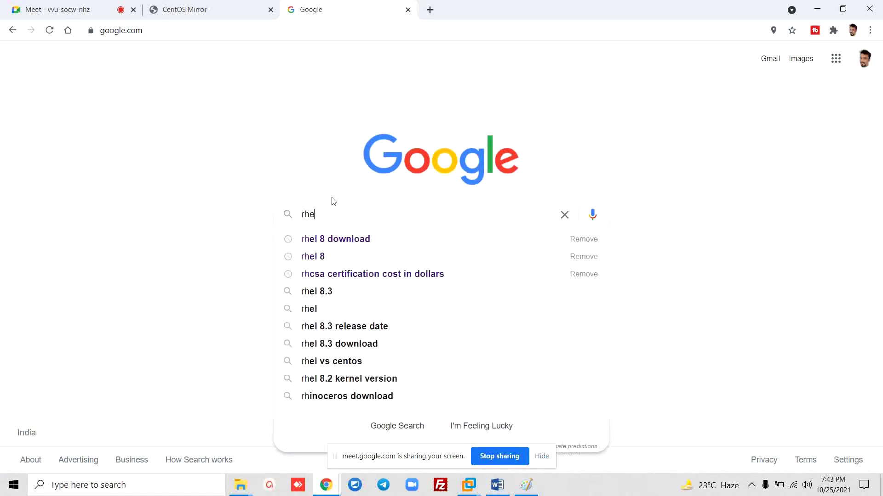
{"action": "type", "text": "k"}
{"action": "key", "text": "BackSpace"}
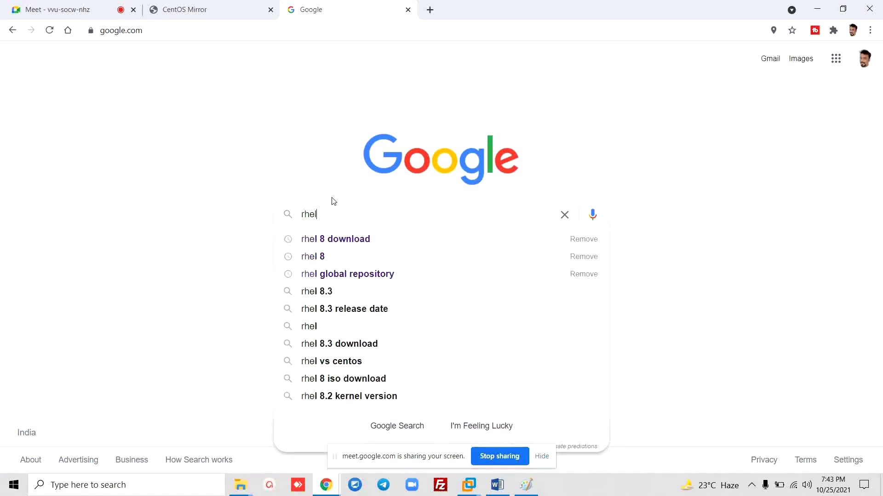
{"action": "left_click", "coordinate": [348, 240]}
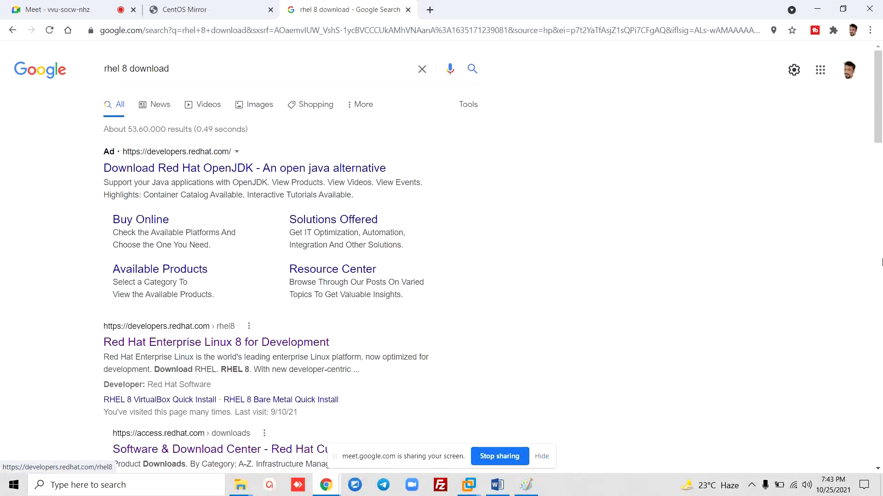
Step: Open RHEL 8 for Development and request the 8.4.0 x86_64 DVD ISO (9 GB) download
{"action": "scroll", "coordinate": [73, 178], "scroll_direction": "down", "scroll_amount": 3}
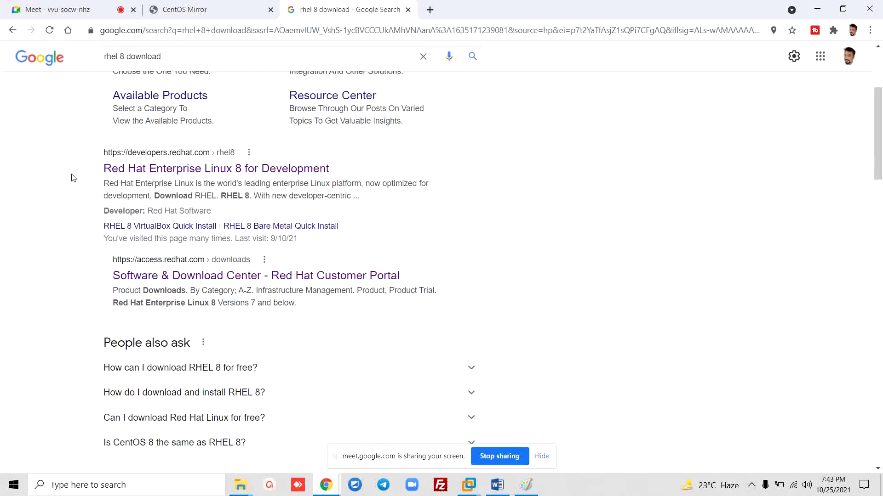
{"action": "left_click", "coordinate": [163, 175]}
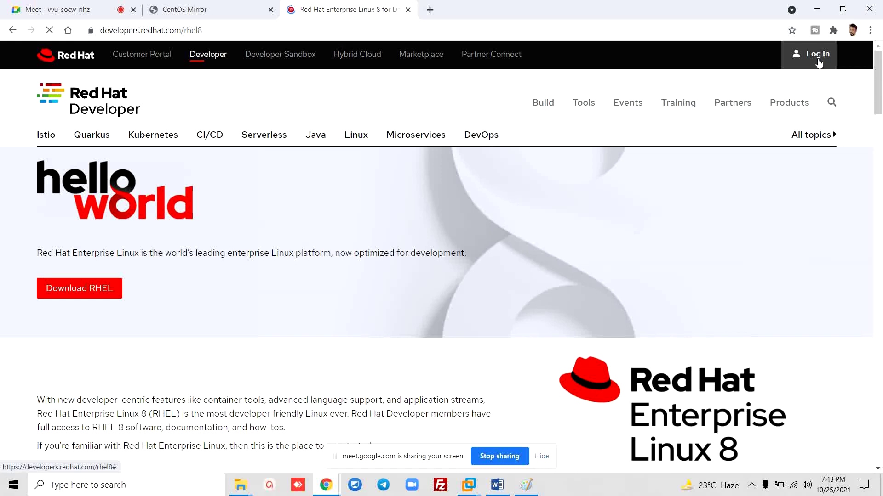
{"action": "left_click", "coordinate": [73, 292]}
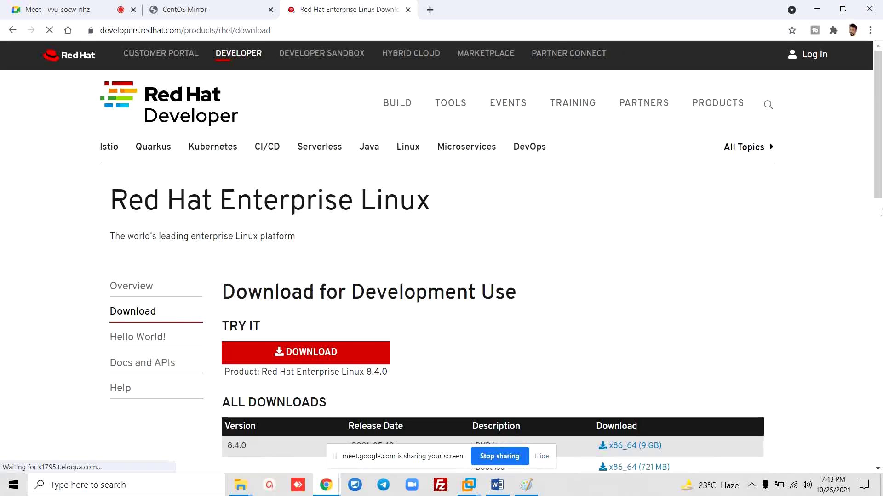
{"action": "scroll", "coordinate": [881, 212], "scroll_direction": "down", "scroll_amount": 3}
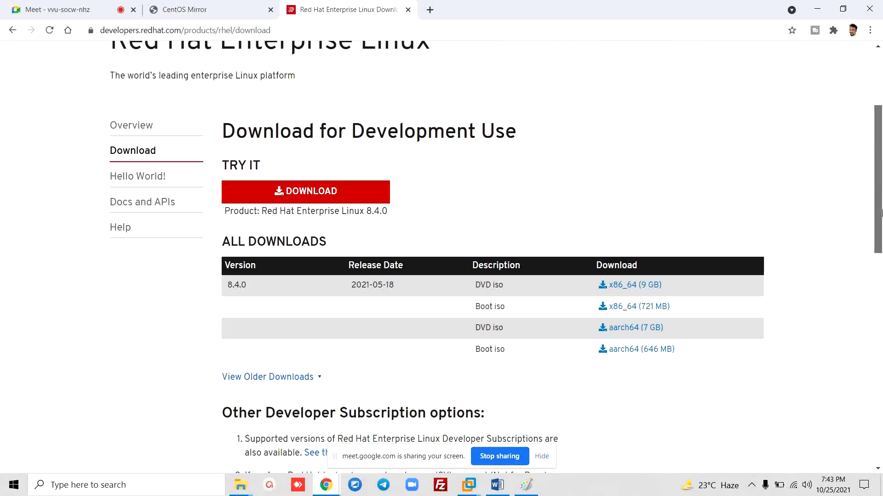
{"action": "left_click", "coordinate": [628, 289]}
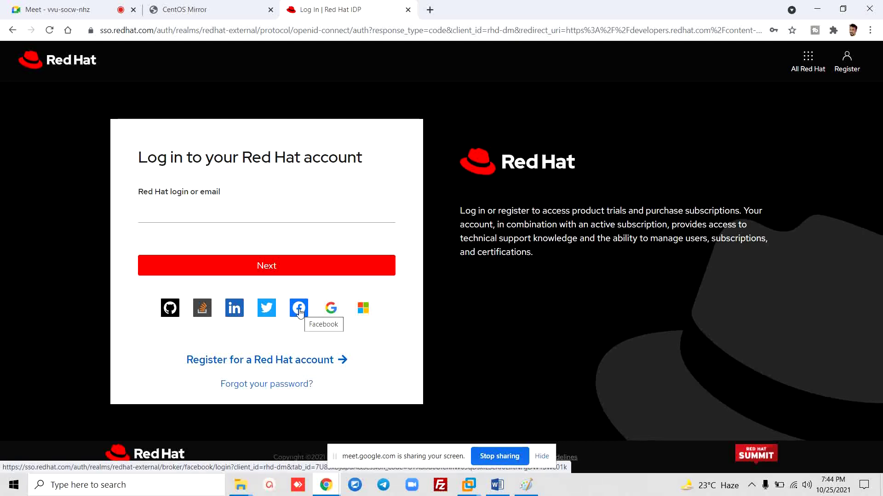
Step: Log in to the Red Hat account using the saved e-mail and password
{"action": "left_click", "coordinate": [269, 360]}
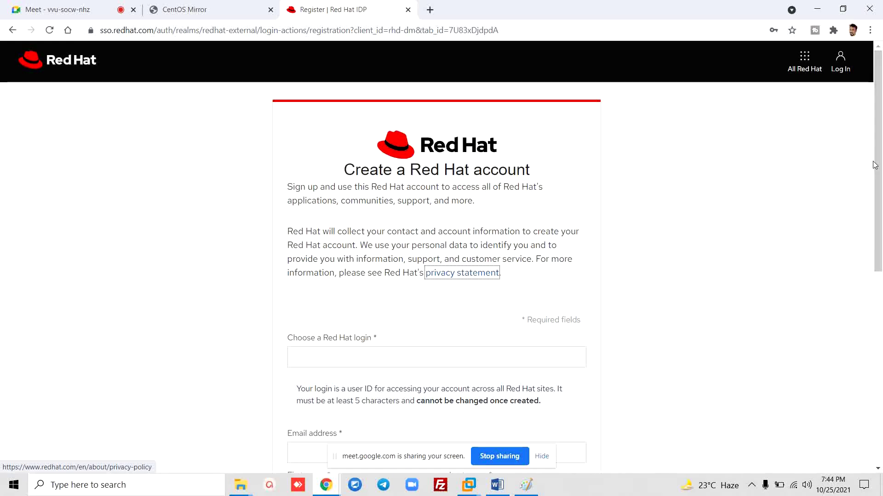
{"action": "scroll", "coordinate": [881, 225], "scroll_direction": "down", "scroll_amount": 3}
{"action": "left_click_drag", "start_coordinate": [882, 238], "coordinate": [881, 266]}
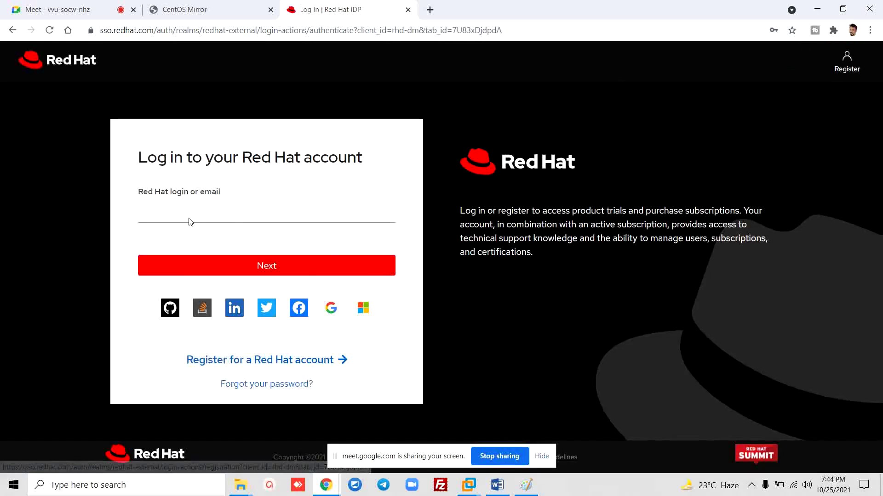
{"action": "left_click", "coordinate": [190, 222]}
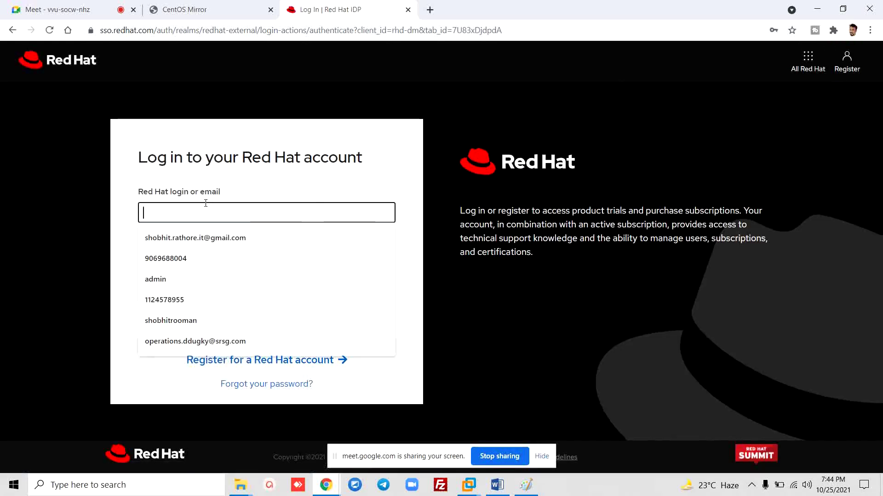
{"action": "left_click", "coordinate": [203, 237]}
{"action": "left_click", "coordinate": [218, 267]}
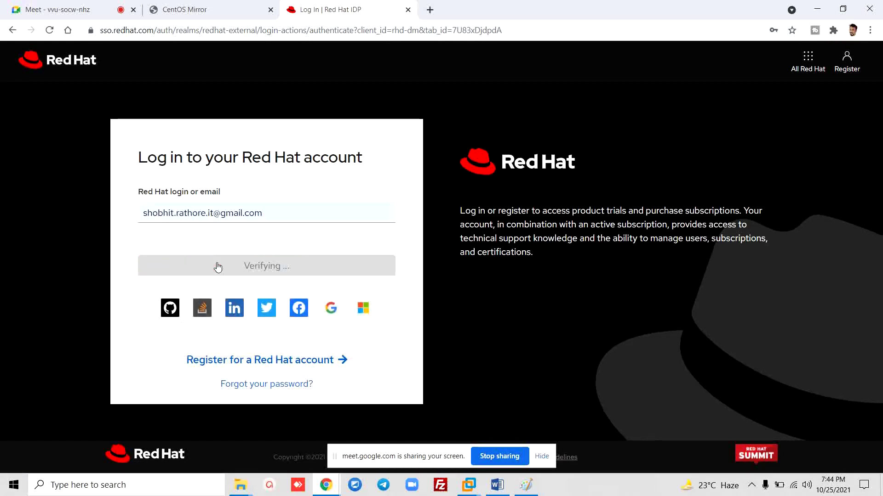
{"action": "left_click", "coordinate": [207, 275]}
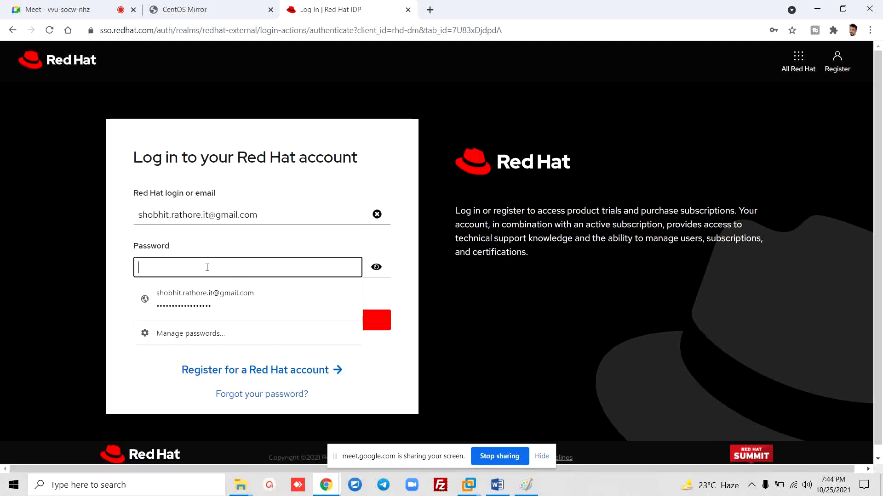
{"action": "left_click", "coordinate": [205, 290]}
{"action": "left_click", "coordinate": [234, 324]}
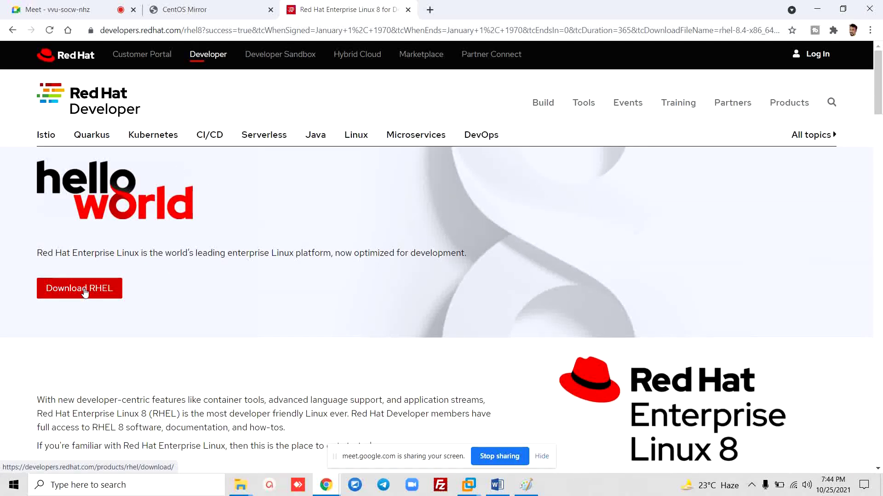
Step: Request the RHEL 8.4.0 x86_64 DVD ISO again and select the download page's address
{"action": "left_click", "coordinate": [84, 290]}
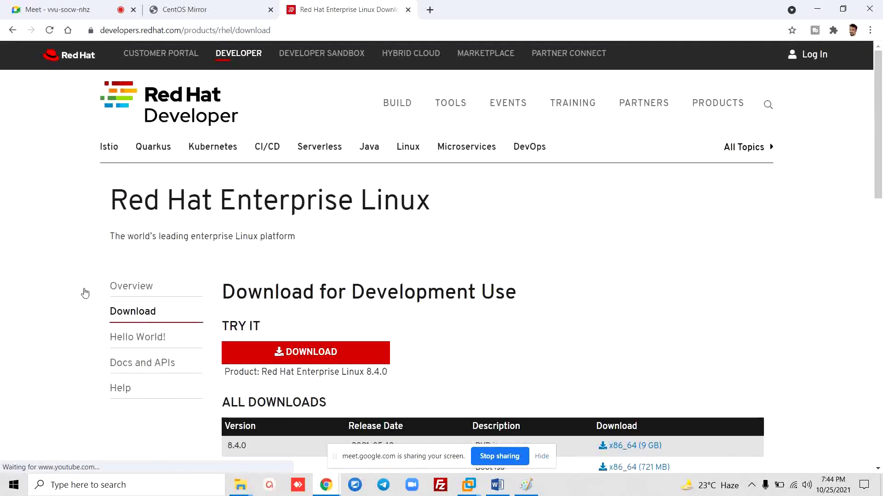
{"action": "scroll", "coordinate": [881, 158], "scroll_direction": "down", "scroll_amount": 5}
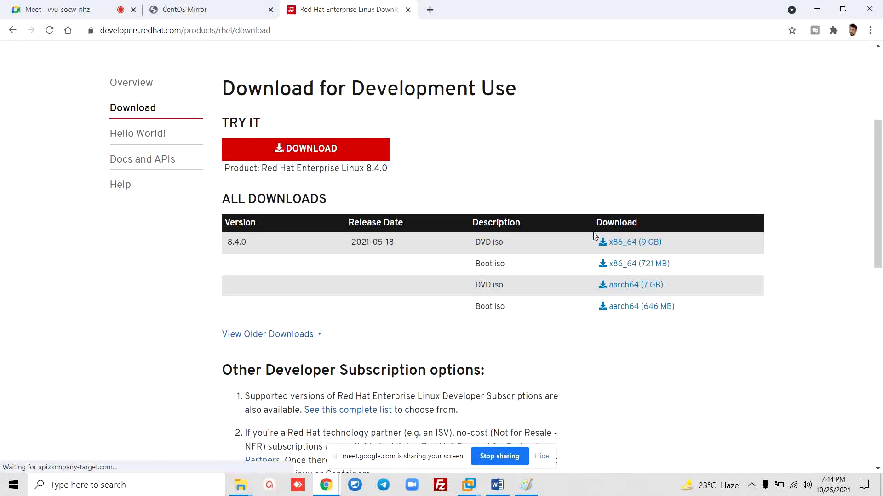
{"action": "left_click", "coordinate": [609, 248]}
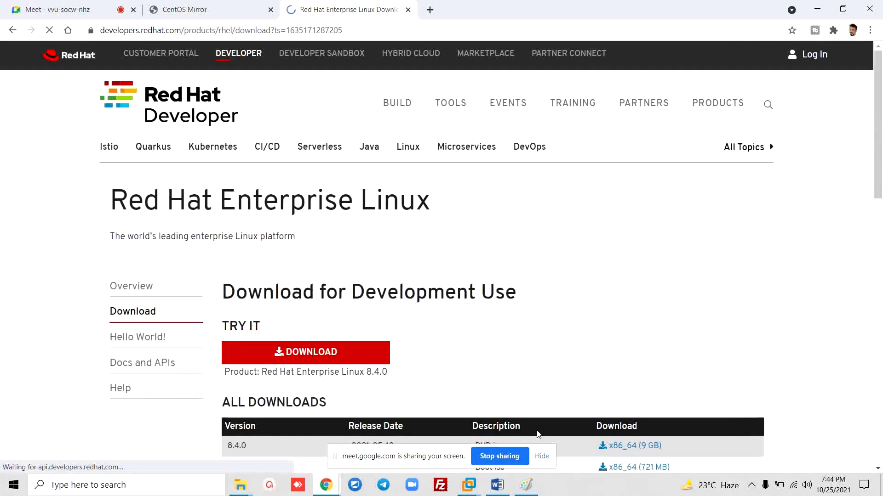
{"action": "left_click", "coordinate": [430, 10]}
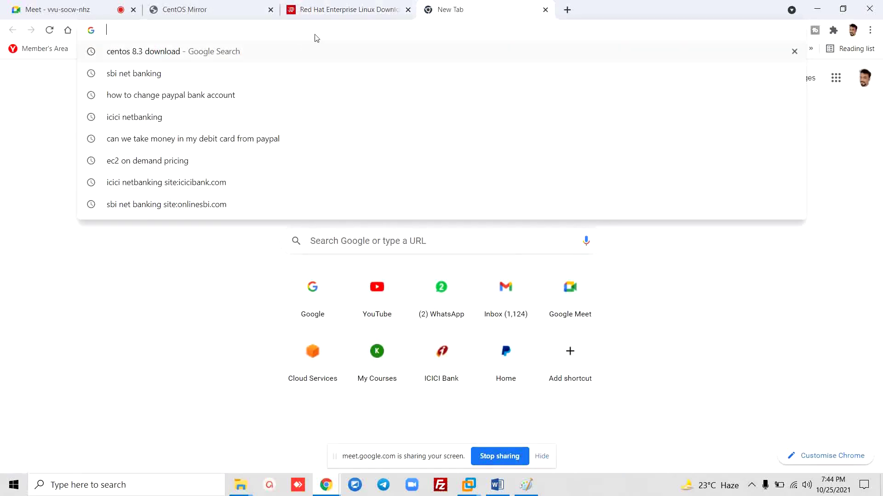
{"action": "left_click", "coordinate": [325, 11]}
{"action": "left_click", "coordinate": [354, 30]}
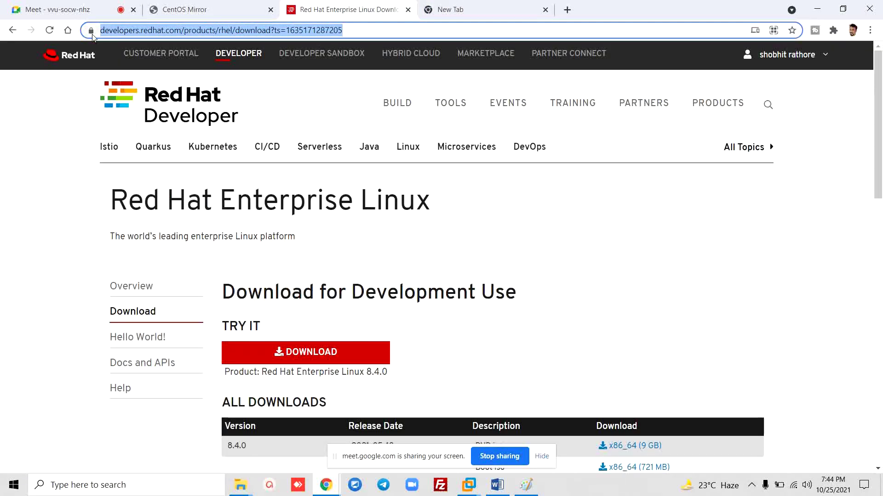
Step: Paste the RHEL download link after 'RHEL :-' and add a 'Usb installer' line below
{"action": "left_click", "coordinate": [497, 485]}
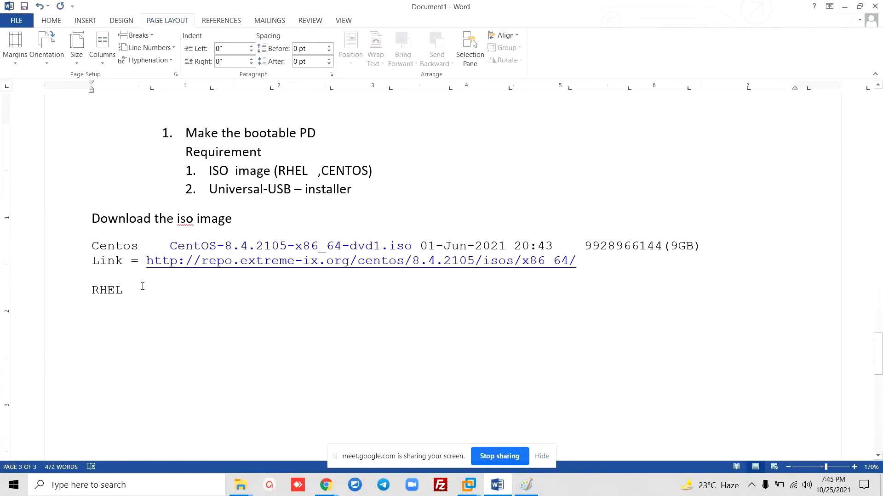
{"action": "type", "text": "-"}
{"action": "key", "text": "ctrl+v"}
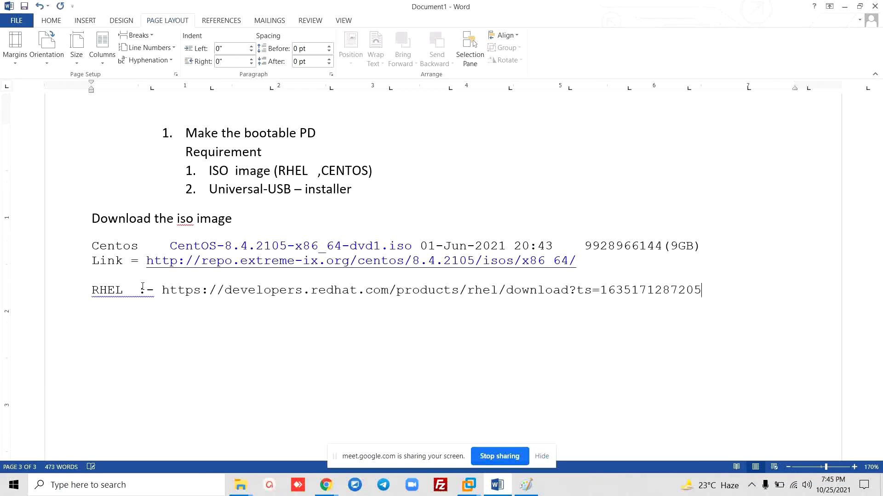
{"action": "key", "text": "Return"}
{"action": "type", "text": "us"}
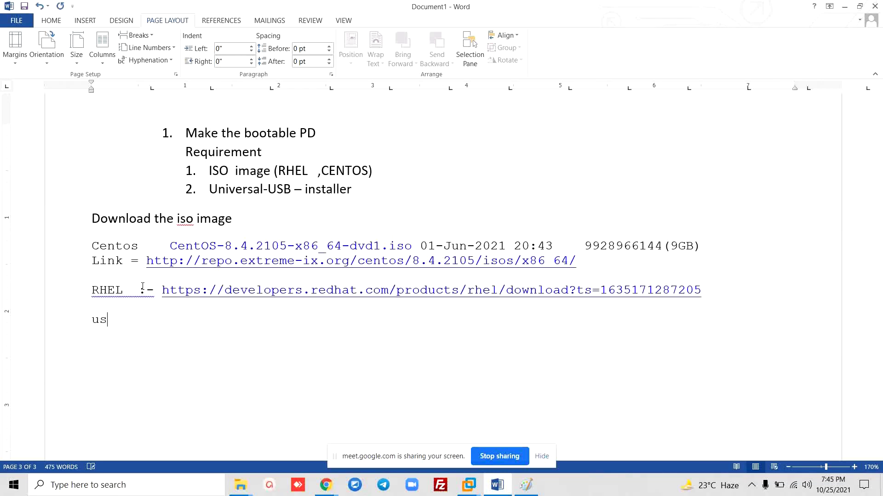
{"action": "type", "text": "b insta"}
{"action": "type", "text": "ller"}
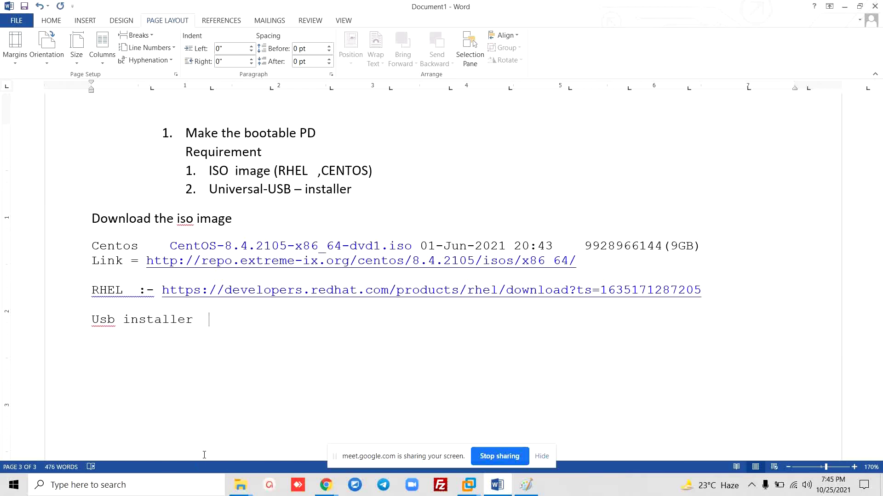
{"action": "left_click", "coordinate": [326, 485]}
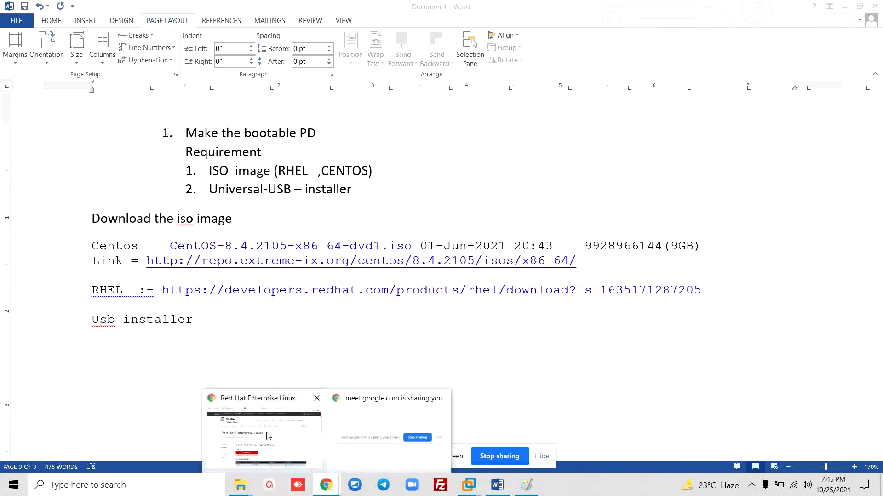
Step: Search Google for 'universal usb installer' and open the Pendrivelinux result
{"action": "left_click", "coordinate": [256, 432]}
{"action": "key", "text": "ctrl+t"}
{"action": "left_click", "coordinate": [469, 28]}
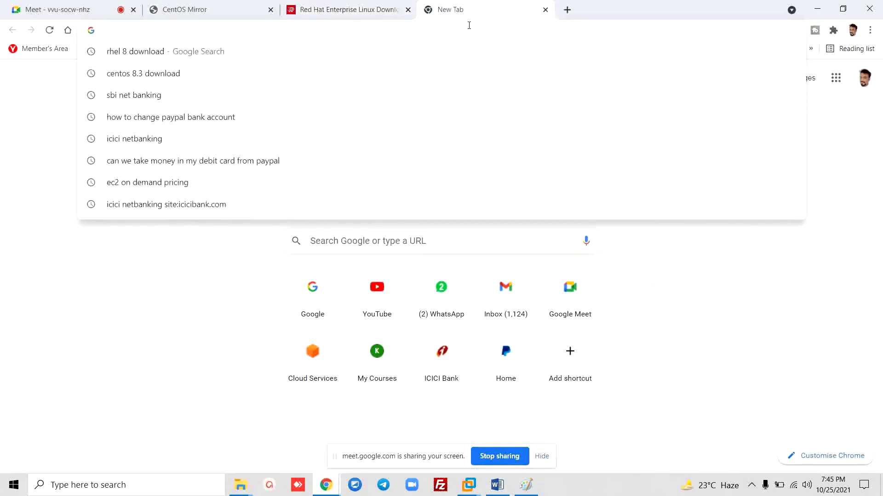
{"action": "type", "text": "google.com"}
{"action": "key", "text": "Return"}
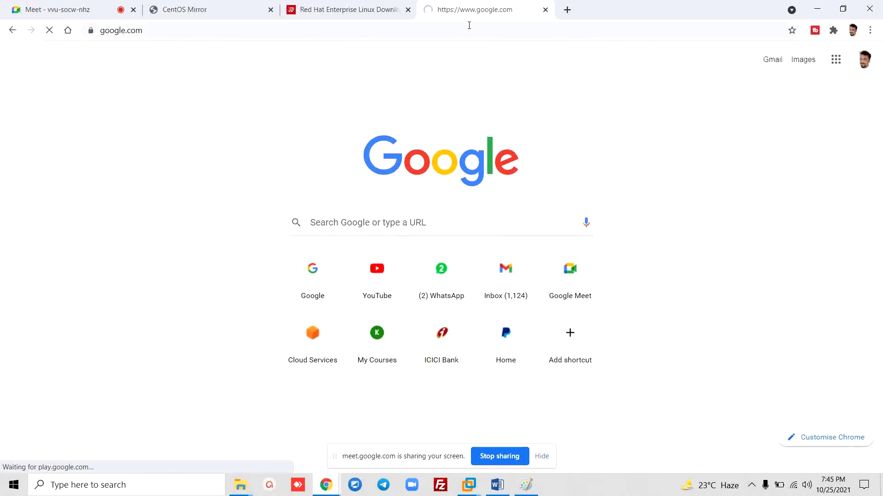
{"action": "type", "text": "univ"}
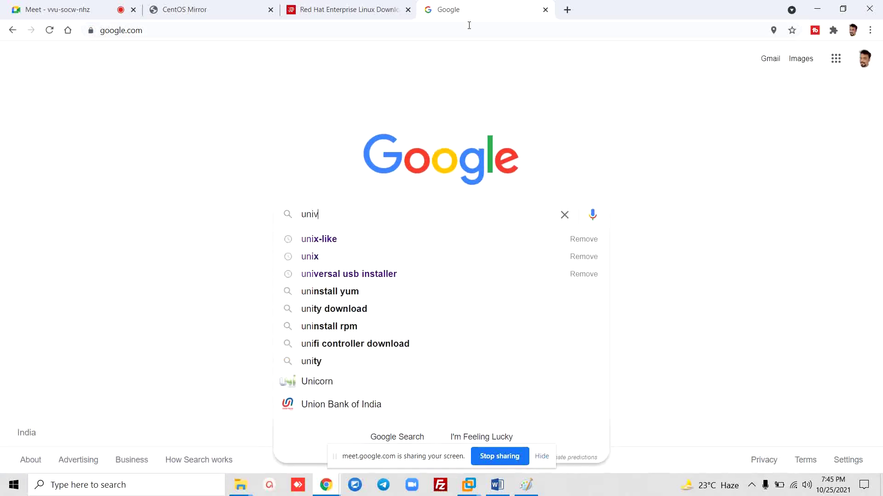
{"action": "type", "text": "ersal"}
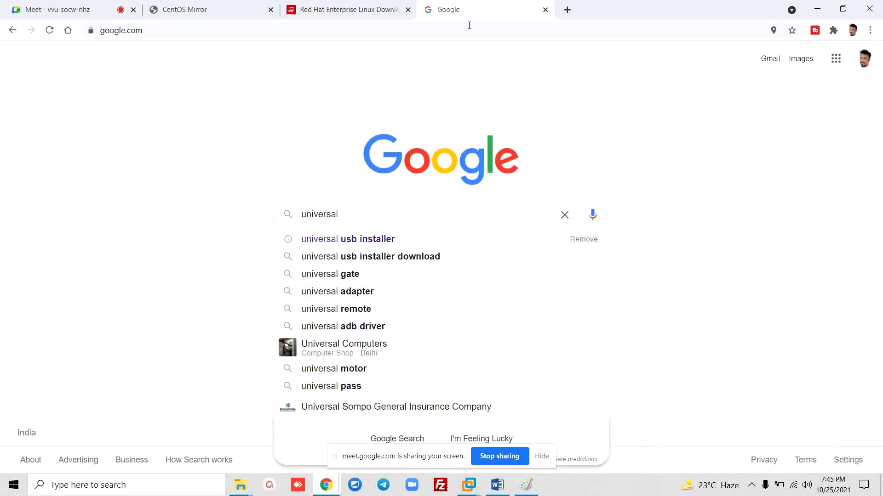
{"action": "left_click", "coordinate": [383, 239]}
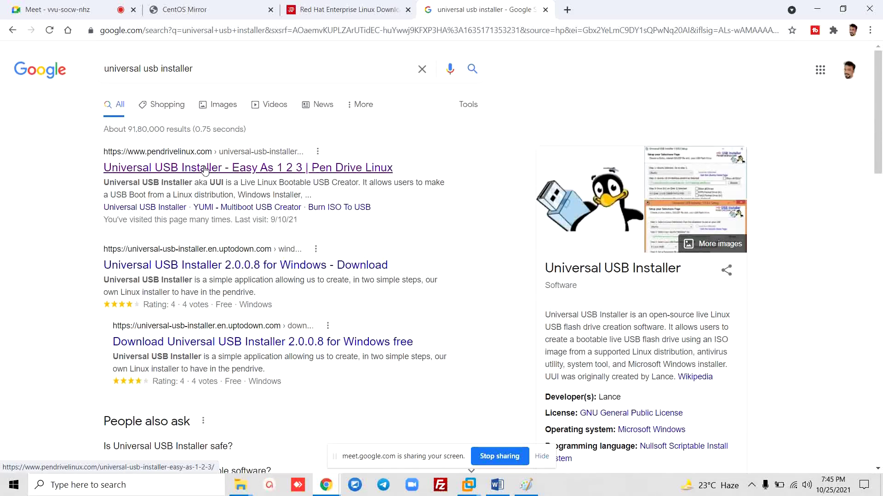
{"action": "left_click", "coordinate": [205, 170]}
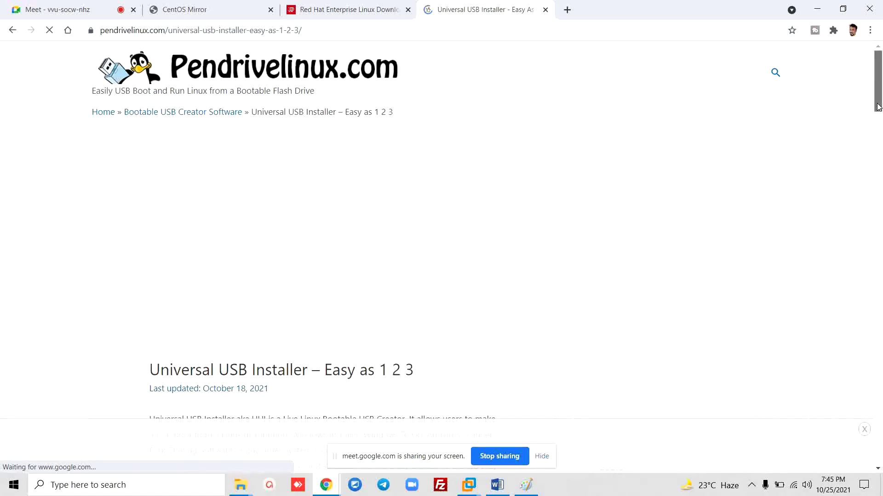
Step: Scroll to the Download UUI section, then minimise Chrome, Word and Paint
{"action": "left_click", "coordinate": [879, 136]}
{"action": "left_click_drag", "start_coordinate": [880, 159], "coordinate": [880, 295]}
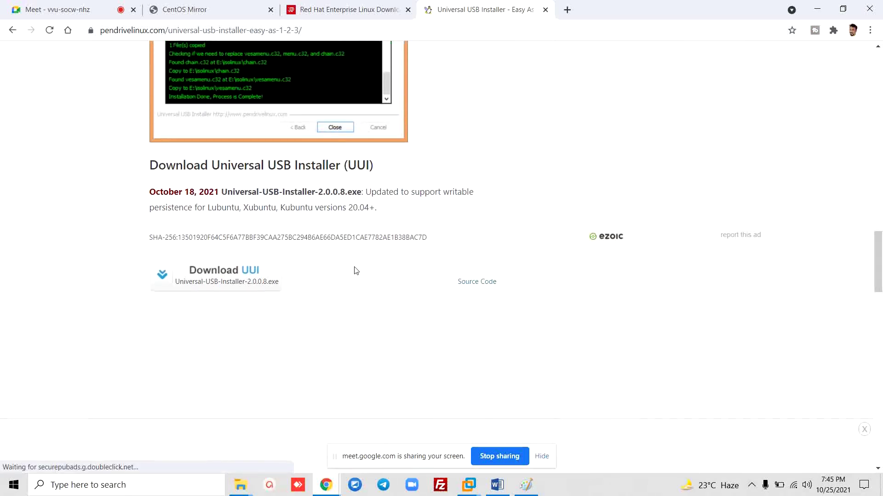
{"action": "left_click", "coordinate": [817, 9]}
{"action": "left_click", "coordinate": [844, 6]}
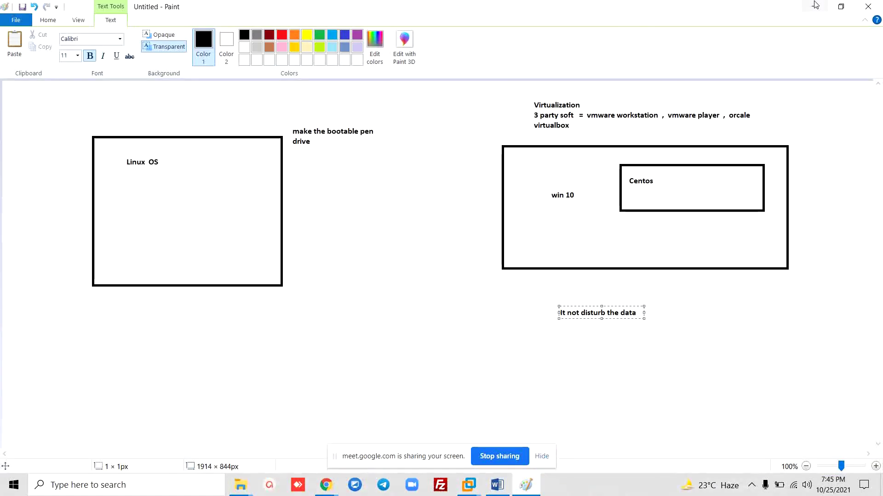
{"action": "left_click", "coordinate": [818, 9]}
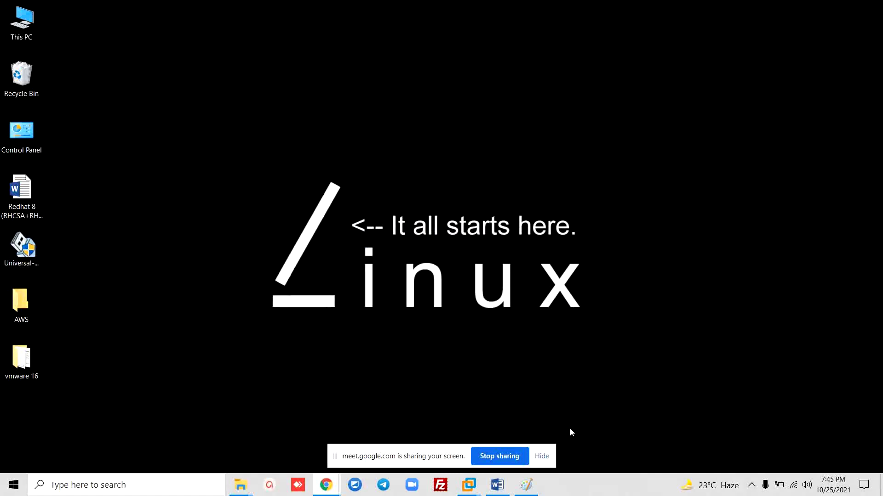
Step: Add a third requirement item noting a 16 GB USB drive
{"action": "left_click", "coordinate": [497, 485]}
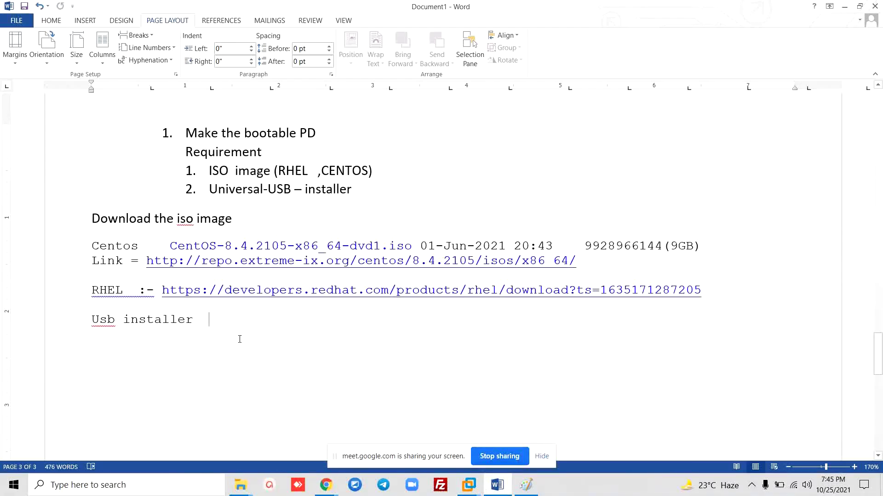
{"action": "left_click", "coordinate": [362, 192]}
{"action": "key", "text": "Return"}
{"action": "type", "text": "US"}
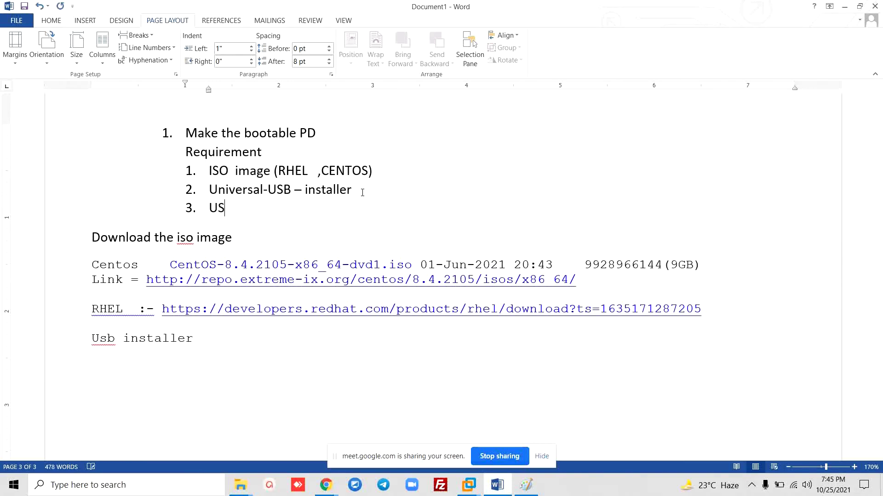
{"action": "type", "text": "B  (1"}
{"action": "type", "text": "6 G"}
{"action": "type", "text": "B"}
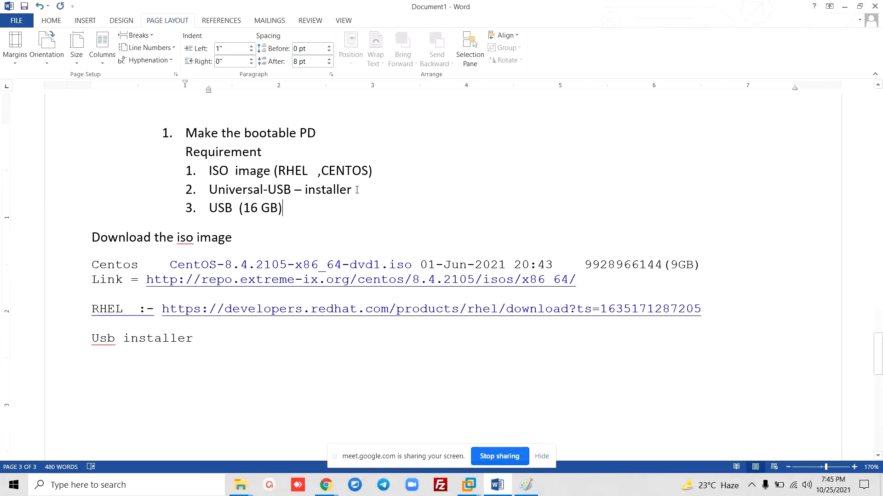
Step: Admit the waiting participant into the Meet call, then minimise Word to show the desktop
{"action": "left_click", "coordinate": [326, 485]}
{"action": "left_click", "coordinate": [264, 428]}
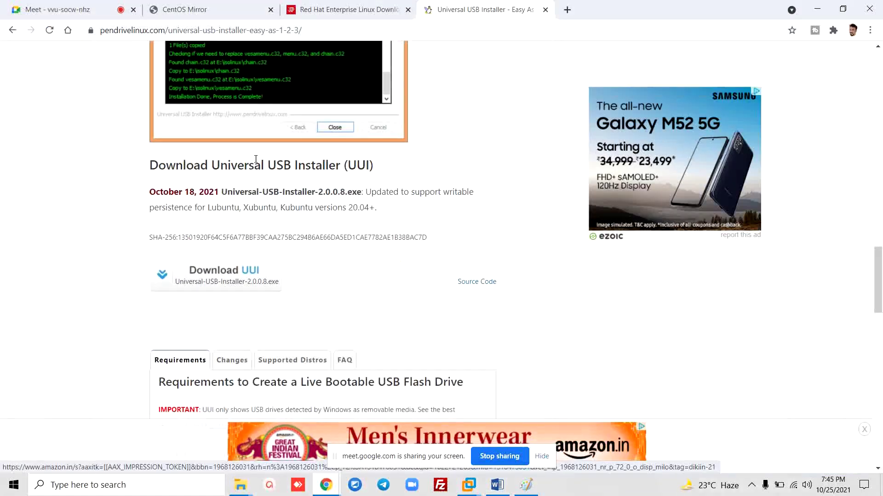
{"action": "left_click", "coordinate": [69, 9]}
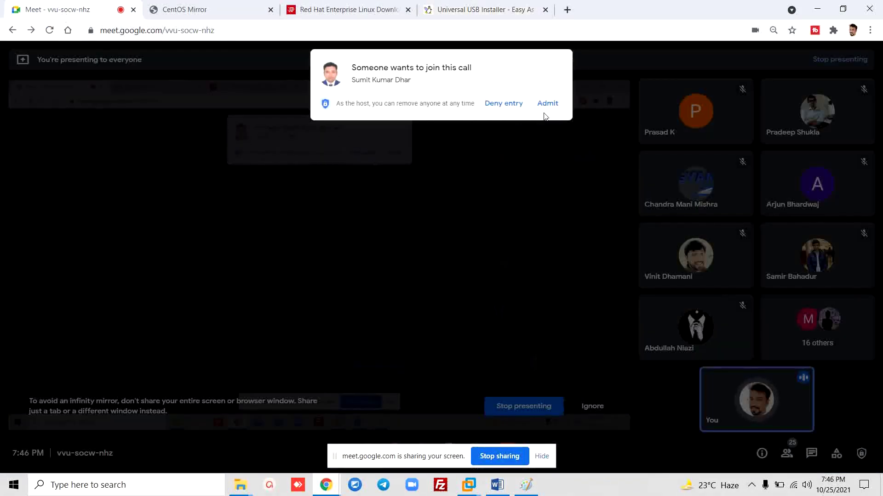
{"action": "left_click", "coordinate": [553, 104]}
{"action": "key", "text": "alt+Tab"}
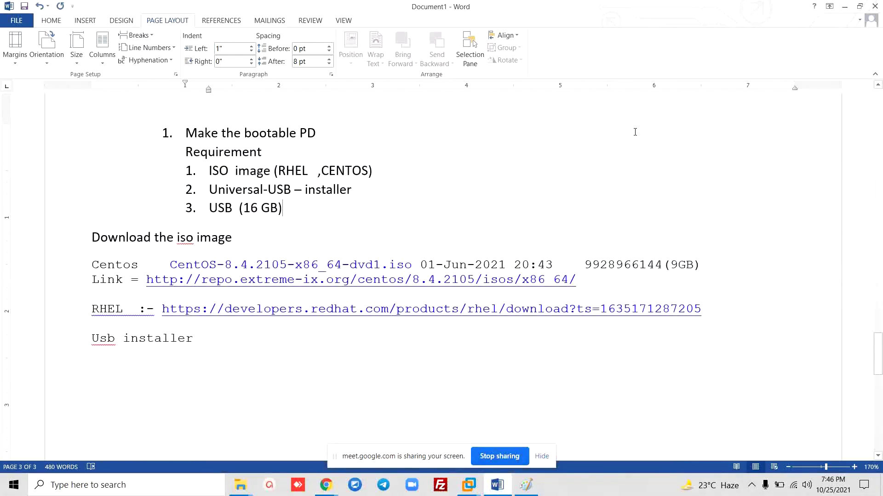
{"action": "left_click", "coordinate": [844, 7]}
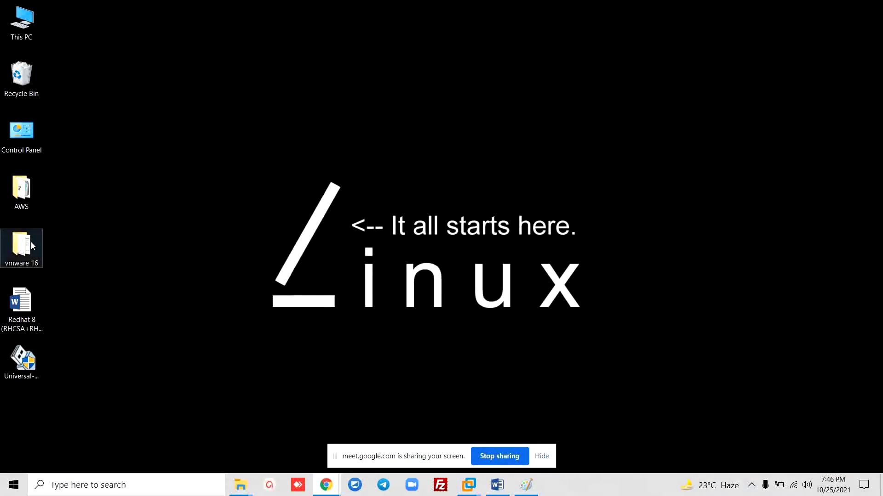
Step: Check the drives in This PC, then launch Universal USB Installer and allow it to run
{"action": "double_click", "coordinate": [29, 34]}
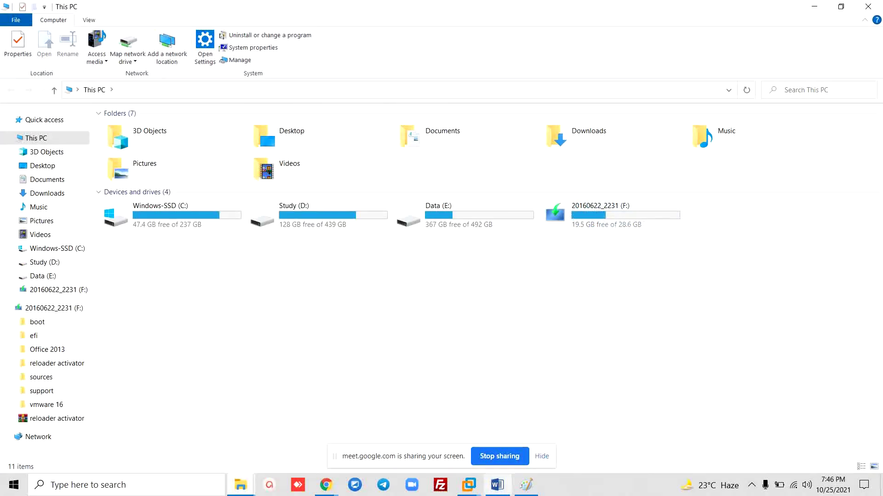
{"action": "left_click", "coordinate": [817, 12]}
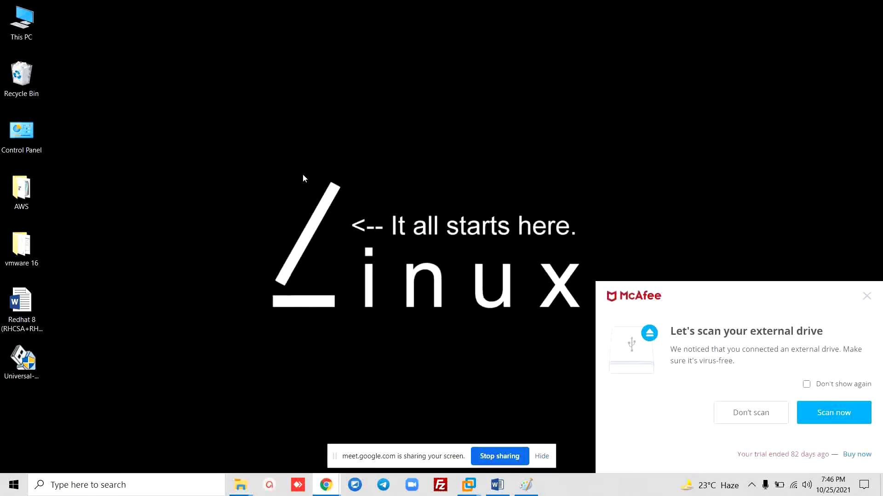
{"action": "double_click", "coordinate": [22, 363]}
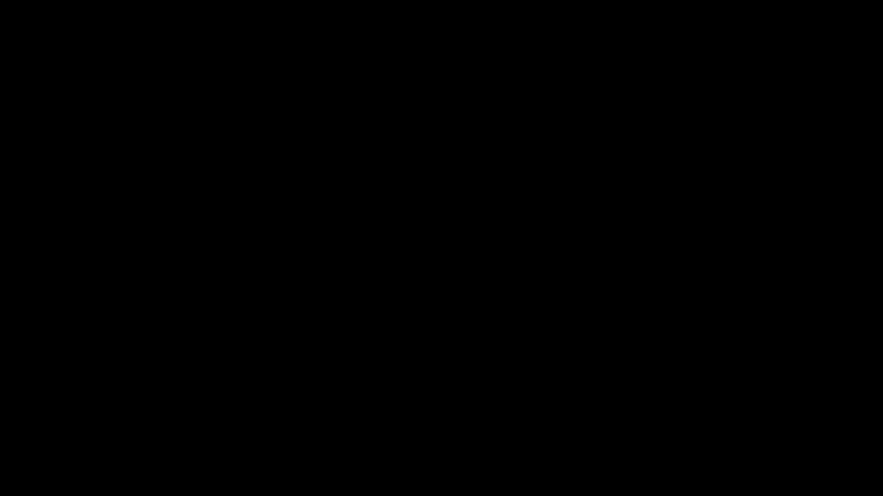
{"action": "left_click", "coordinate": [349, 326]}
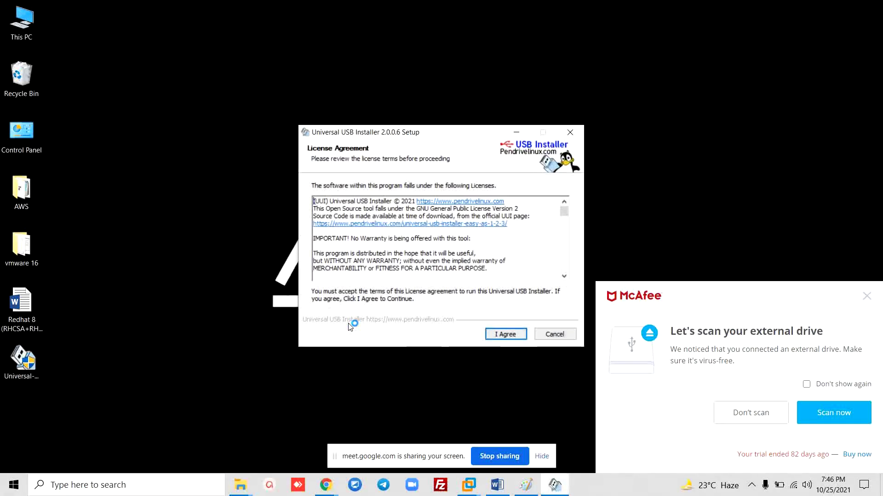
Step: Accept the license and pick Try Unlisted Linux ISO (GRUB) from the Step 1 distribution list
{"action": "left_click", "coordinate": [512, 335]}
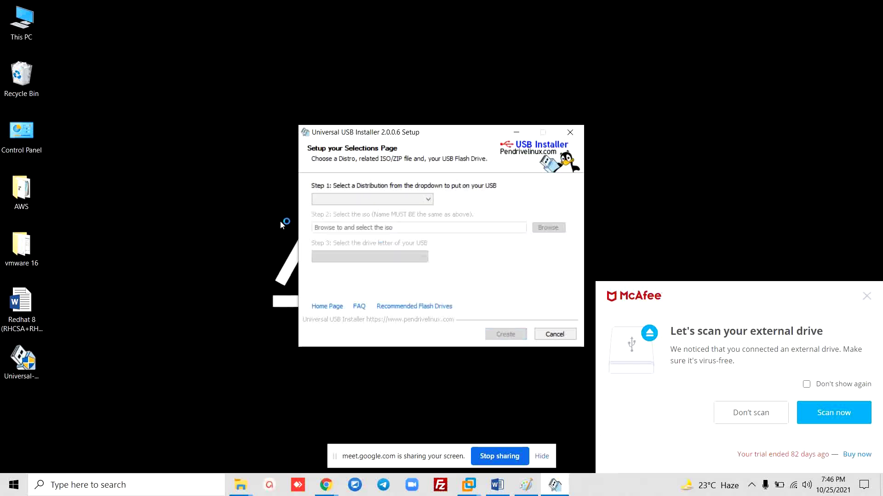
{"action": "left_click", "coordinate": [411, 199]}
{"action": "left_click", "coordinate": [411, 199]}
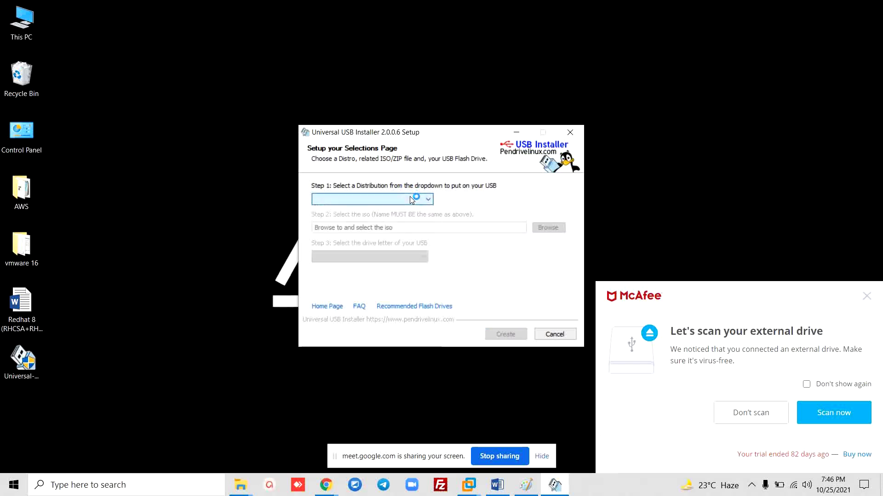
{"action": "left_click", "coordinate": [428, 200]}
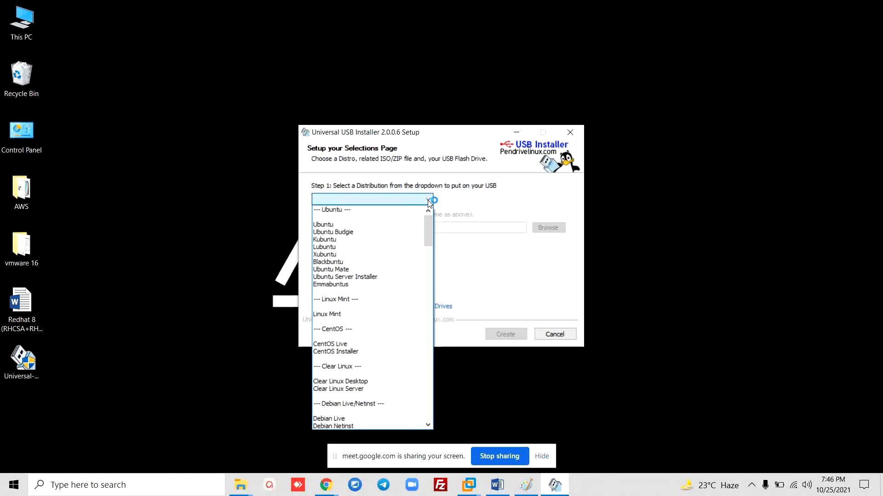
{"action": "left_click_drag", "start_coordinate": [427, 225], "coordinate": [424, 402]}
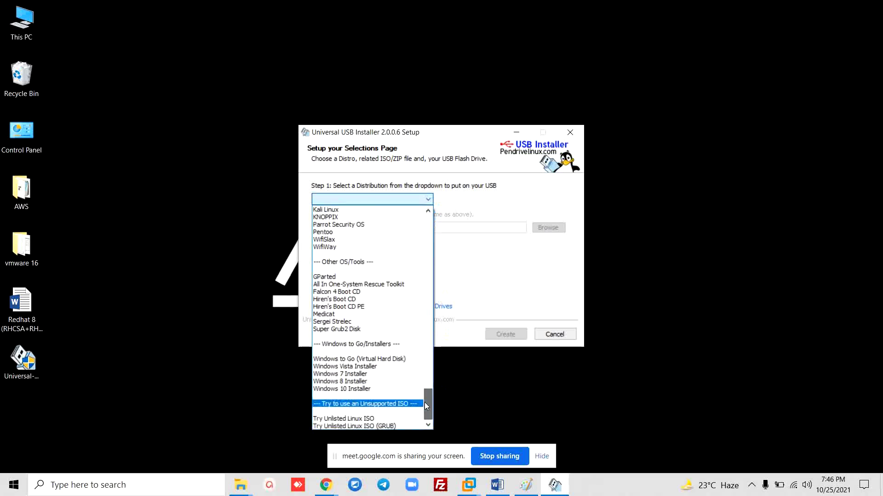
{"action": "left_click", "coordinate": [368, 426]}
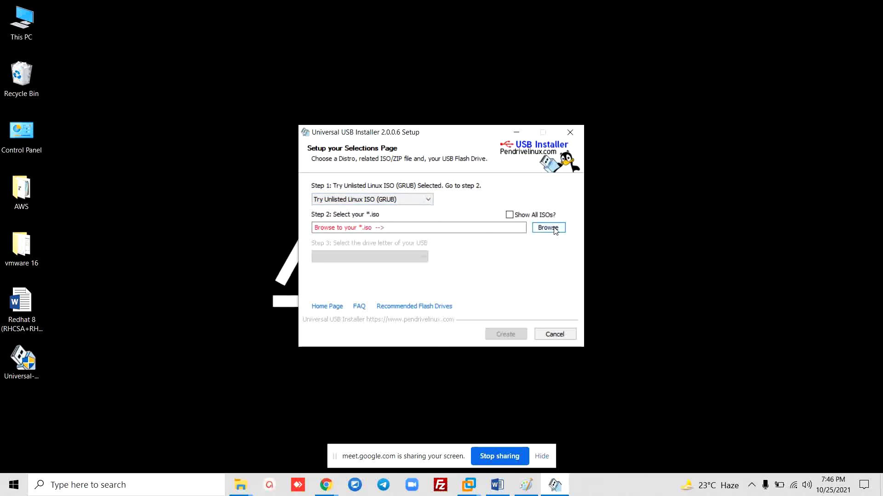
{"action": "double_click", "coordinate": [20, 20]}
{"action": "double_click", "coordinate": [418, 312]}
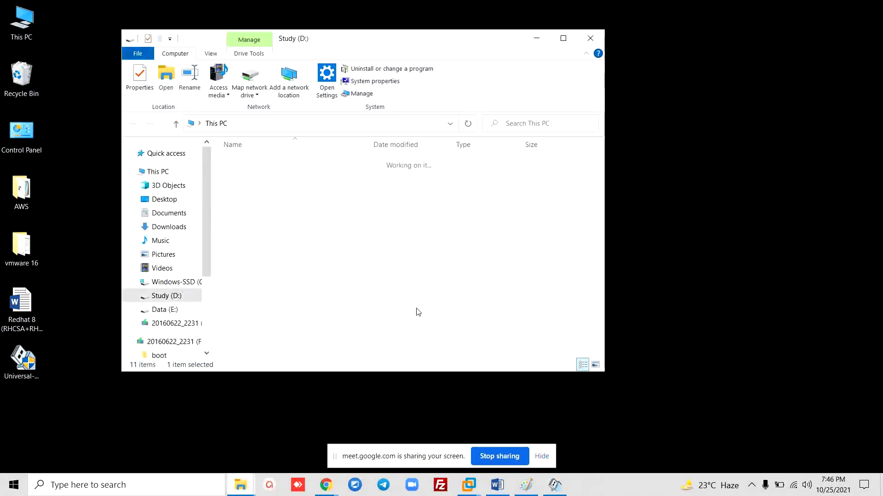
{"action": "double_click", "coordinate": [387, 162]}
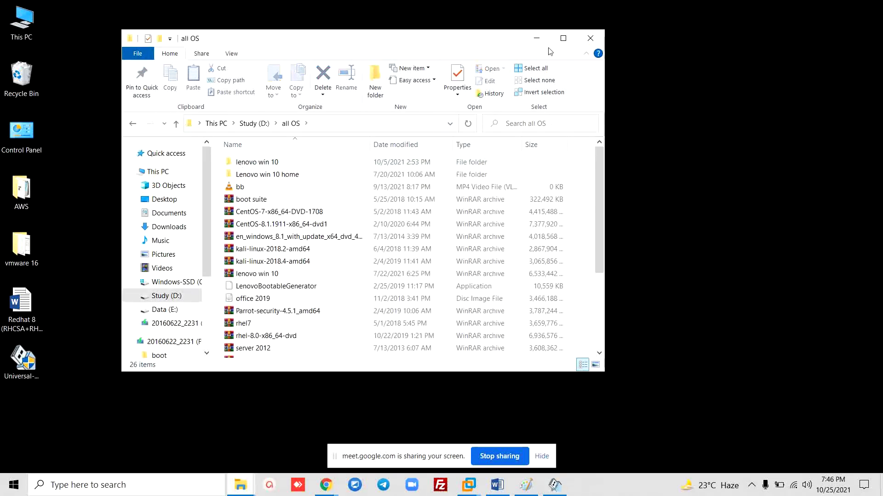
{"action": "left_click", "coordinate": [563, 38]}
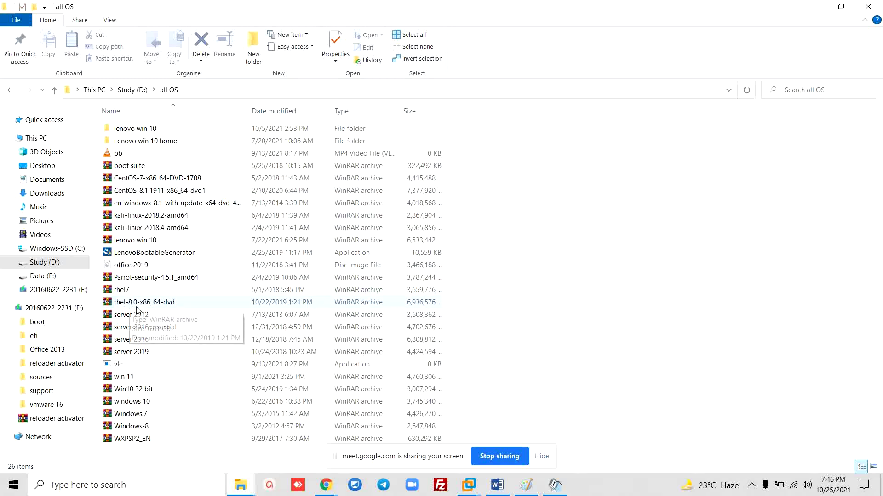
Step: Choose D:\all OS\rhel-8.0-x86_64-dvd.iso as the ISO and the F: USB drive as the target
{"action": "left_click", "coordinate": [814, 7]}
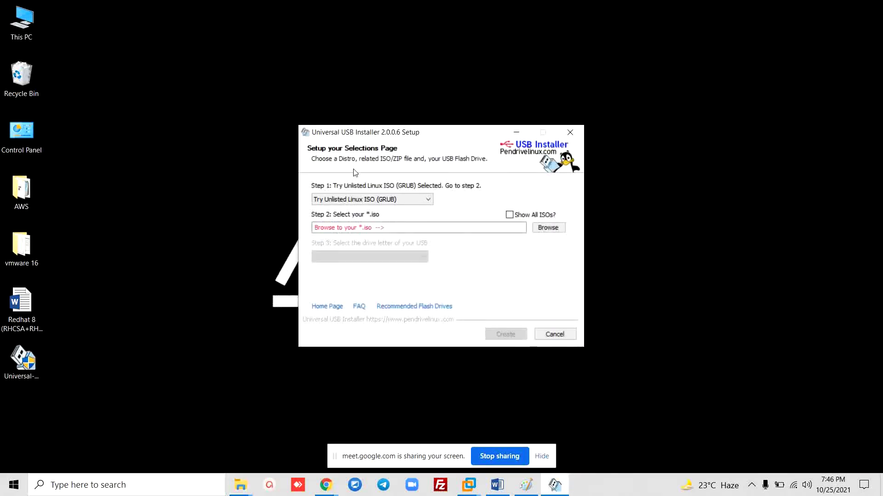
{"action": "left_click", "coordinate": [559, 227]}
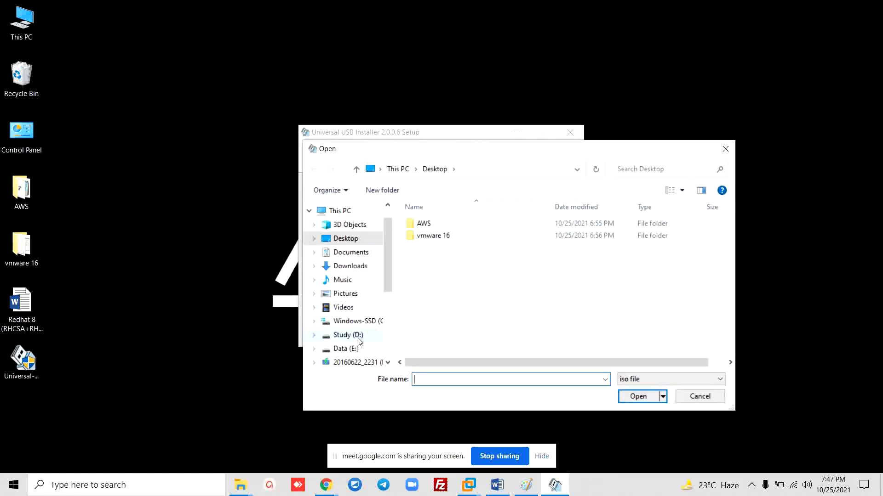
{"action": "left_click", "coordinate": [359, 339]}
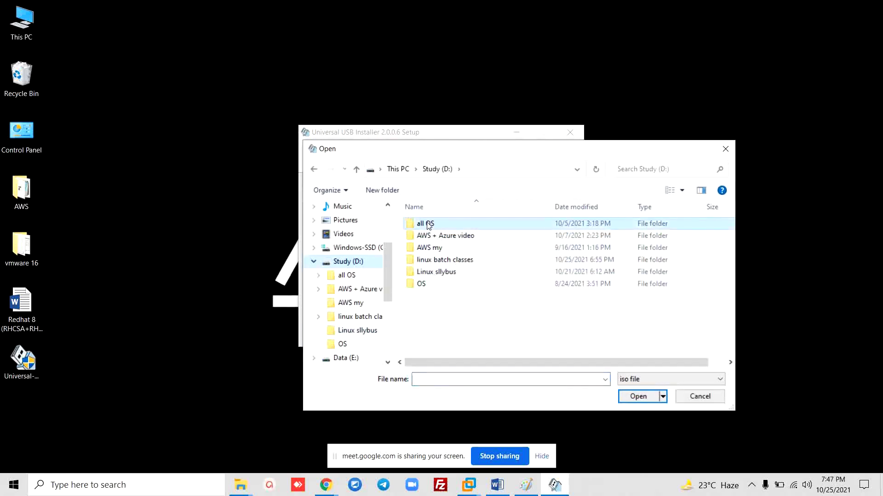
{"action": "double_click", "coordinate": [427, 223]}
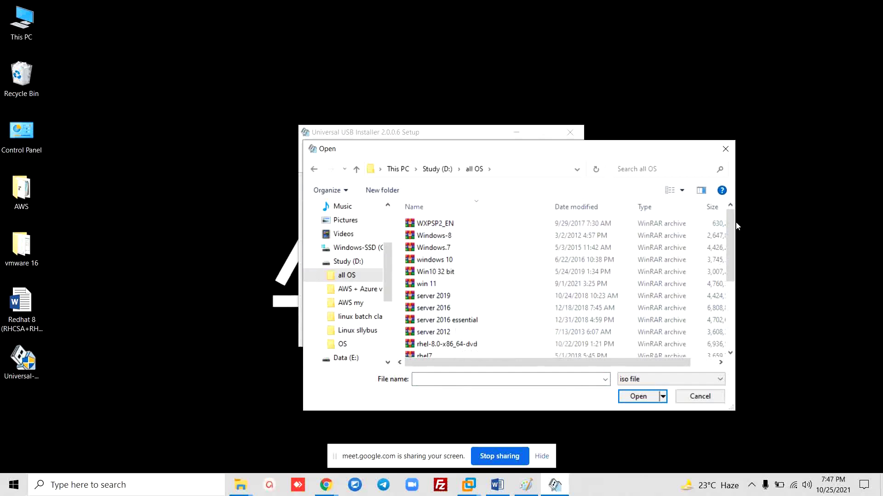
{"action": "left_click_drag", "start_coordinate": [727, 231], "coordinate": [744, 302]}
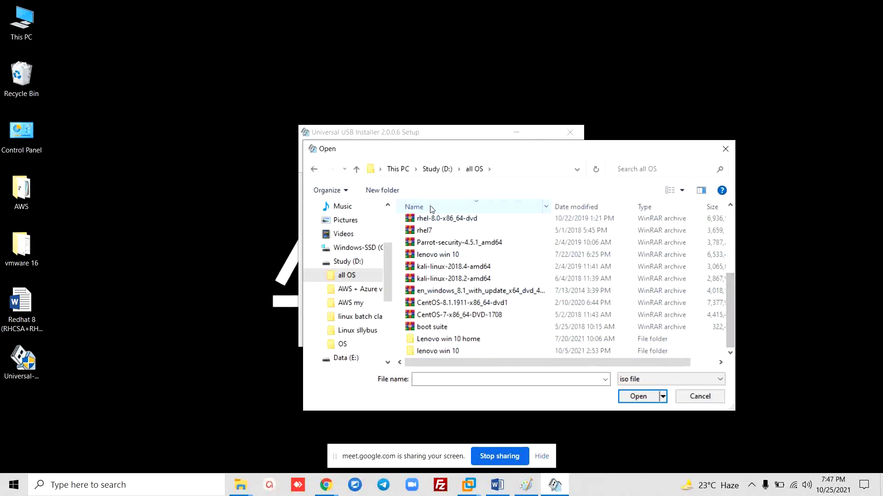
{"action": "left_click", "coordinate": [440, 218]}
{"action": "double_click", "coordinate": [440, 220]}
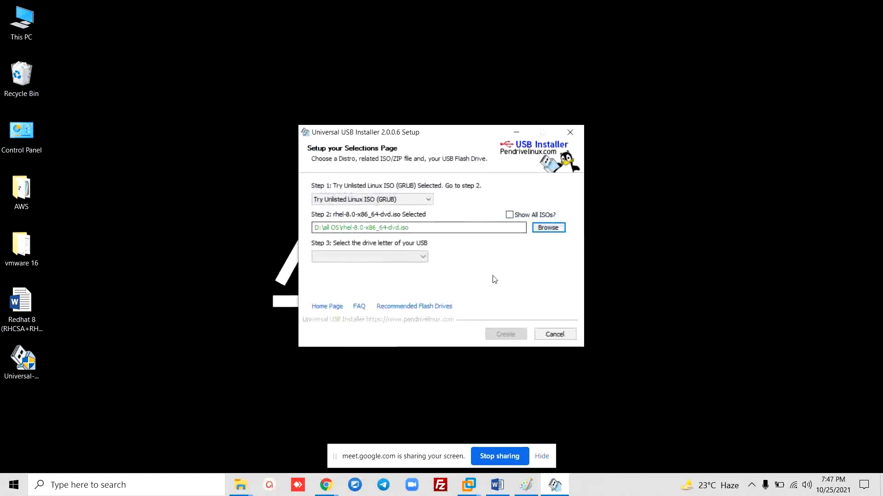
{"action": "left_click", "coordinate": [396, 258]}
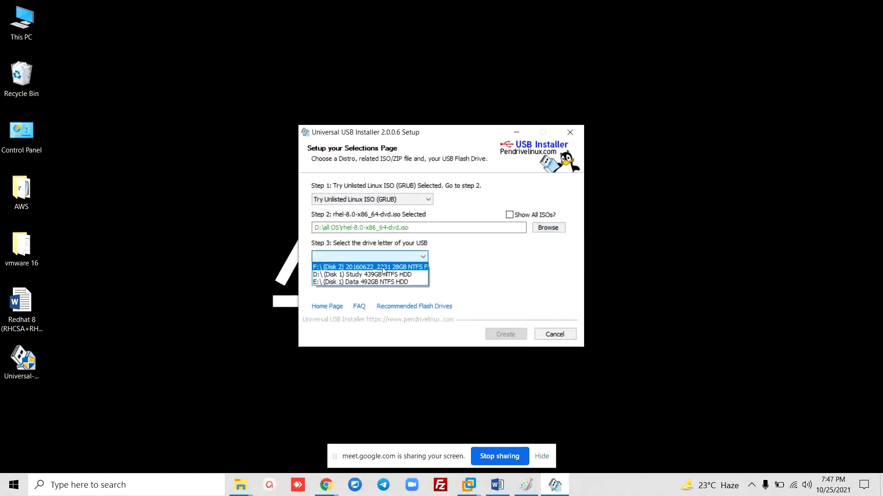
{"action": "left_click", "coordinate": [378, 266]}
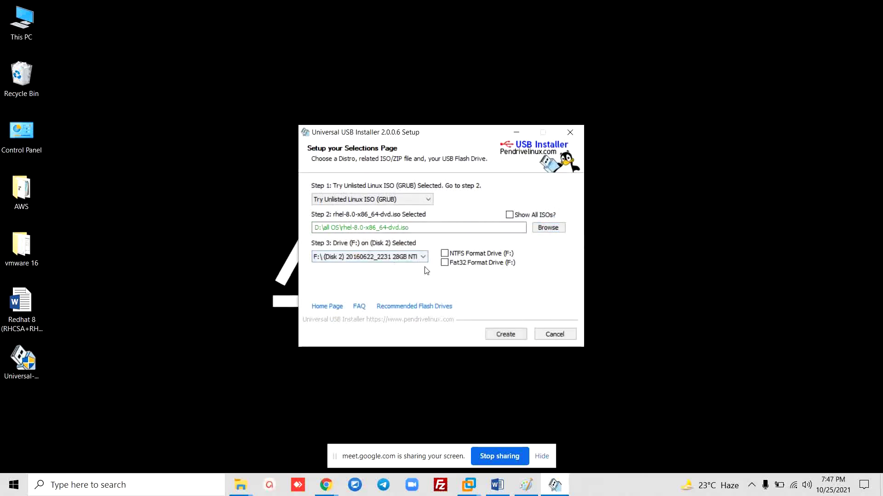
Step: Confirm writing the RHEL 8 image to F:, hide the copy progress, and bring up the Paint sketch
{"action": "left_click", "coordinate": [507, 339]}
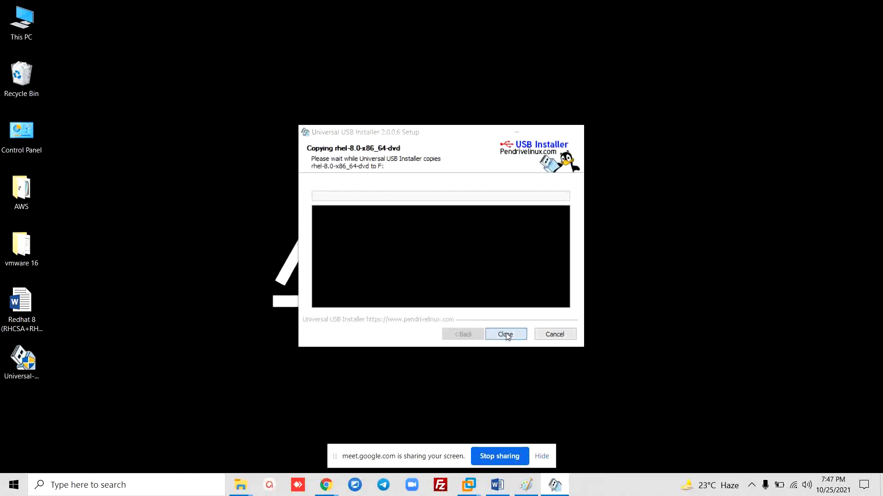
{"action": "left_click", "coordinate": [482, 323]}
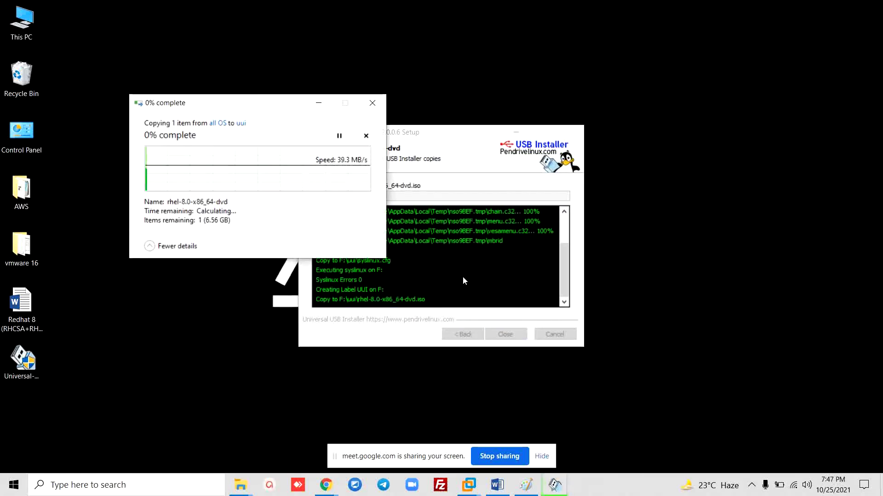
{"action": "left_click", "coordinate": [318, 103]}
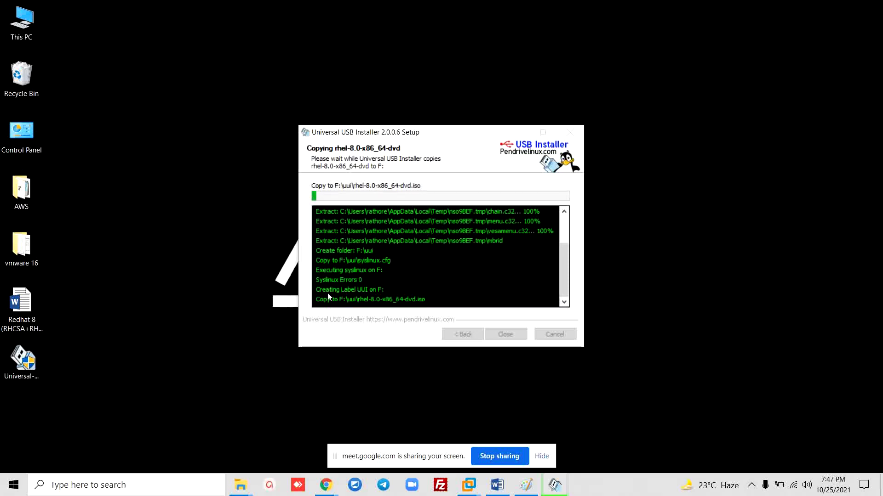
{"action": "left_click", "coordinate": [526, 484]}
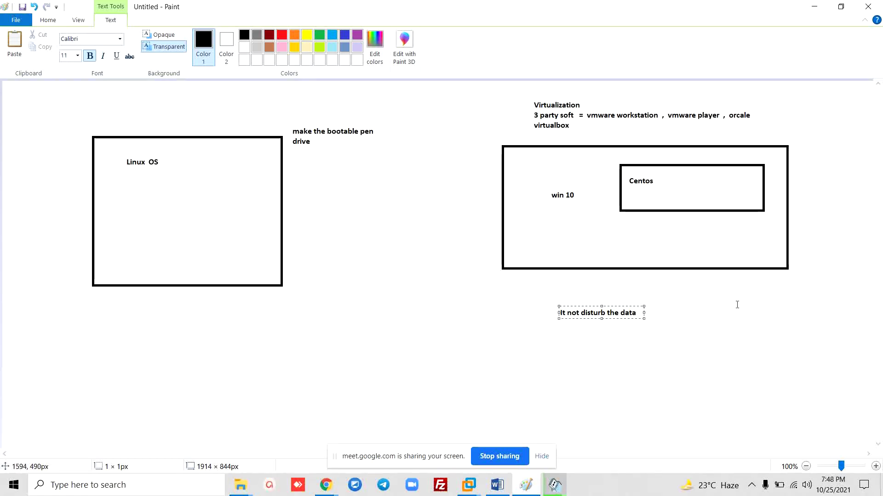
Step: Commit the 'It not disturb the data' text in Paint and return to the Word notes
{"action": "left_click", "coordinate": [724, 310]}
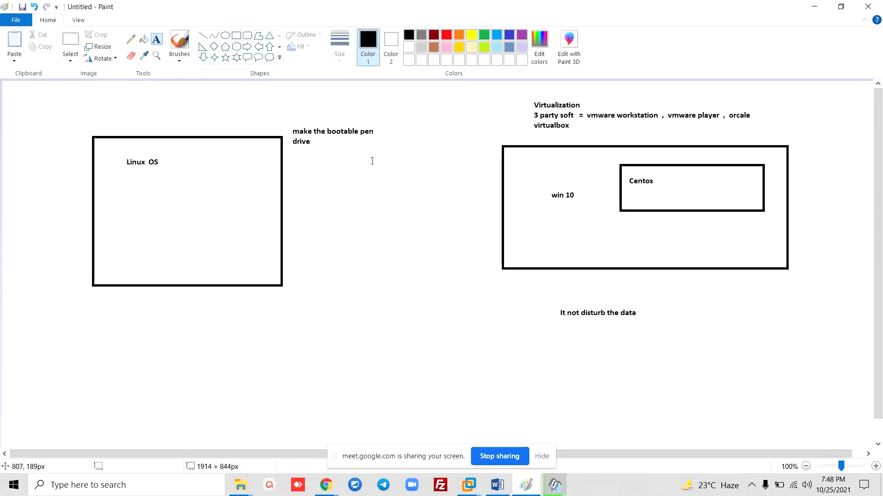
{"action": "left_click", "coordinate": [497, 485]}
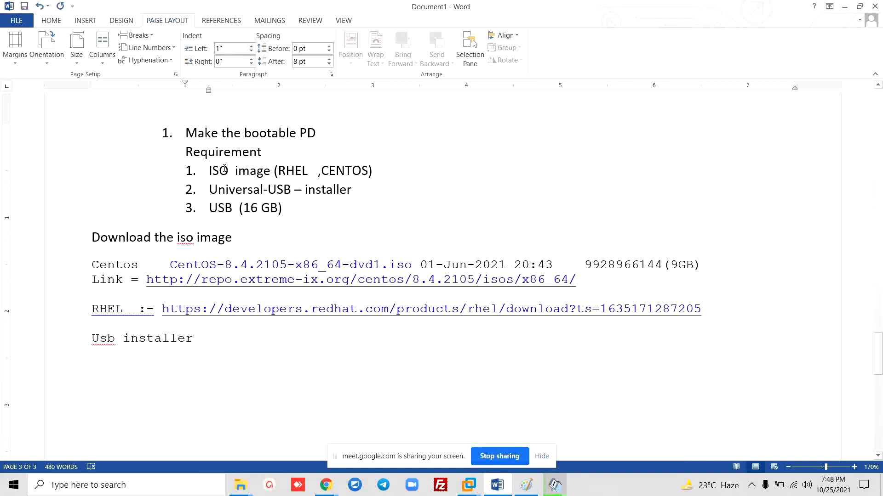
Step: Insert a double-line rule from a row of = signs below 'Usb installer', then return to Paint
{"action": "left_click", "coordinate": [217, 339]}
{"action": "key", "text": "Return"}
{"action": "type", "text": "===="}
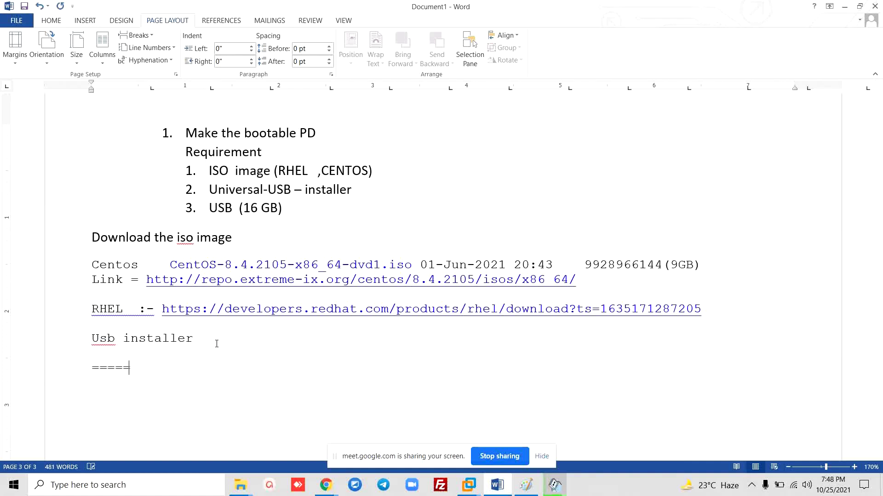
{"action": "type", "text": "================================="}
{"action": "key", "text": "Return"}
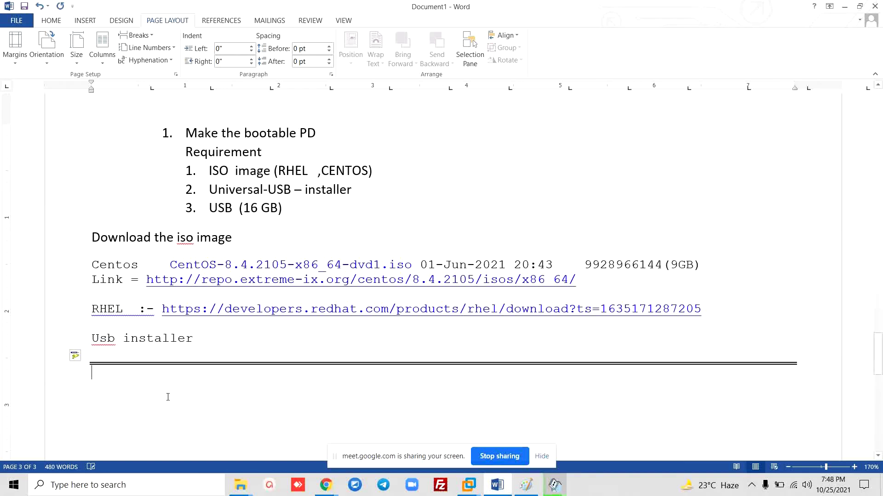
{"action": "left_click", "coordinate": [526, 485]}
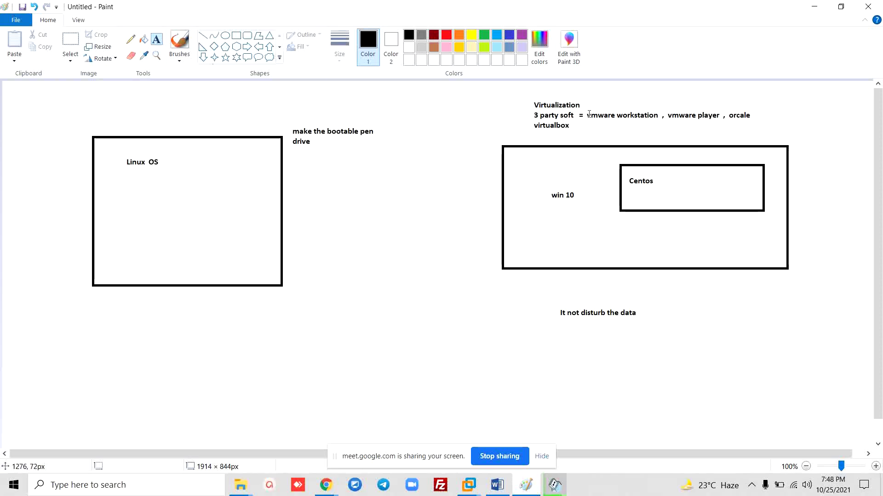
Step: Mark the 'vmware workstation' note with a text box in Paint, then go back to Word
{"action": "left_click_drag", "start_coordinate": [589, 117], "coordinate": [672, 120]}
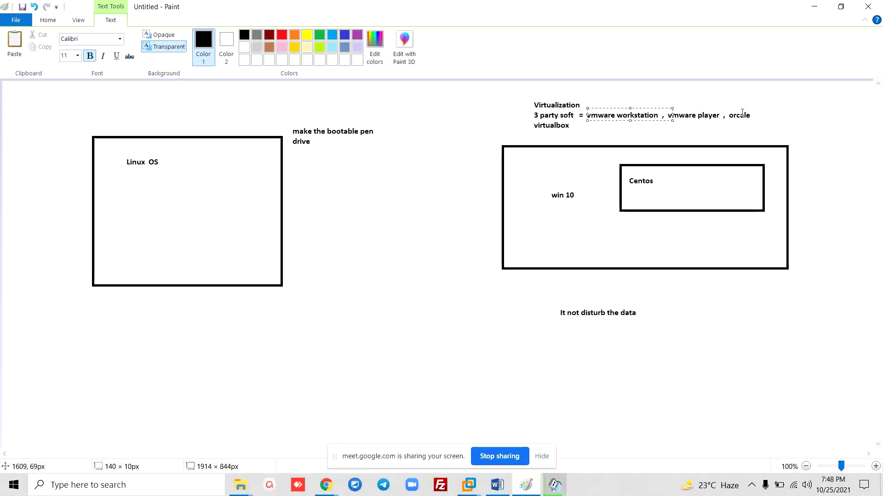
{"action": "left_click", "coordinate": [818, 8]}
{"action": "mouse_move", "coordinate": [326, 484]}
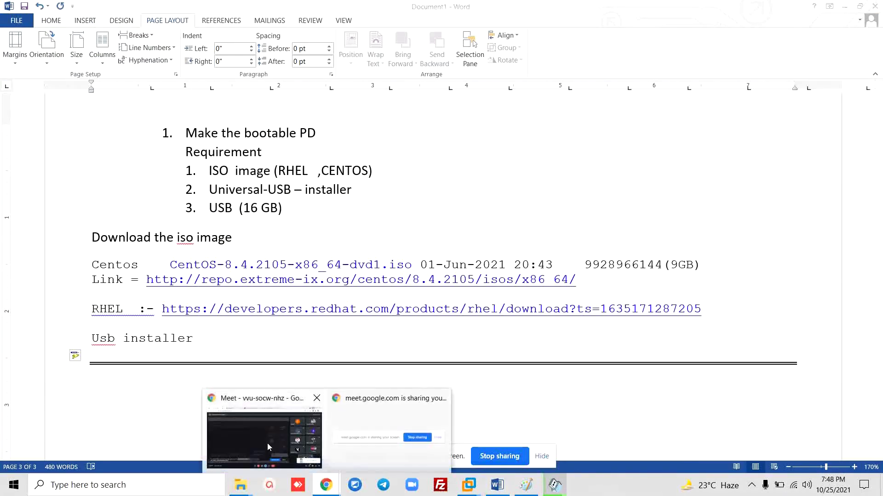
Step: In a new Chrome tab, go to google.com and search for 'vmware workstation' via its suggestion
{"action": "left_click", "coordinate": [265, 407]}
{"action": "left_click", "coordinate": [567, 9]}
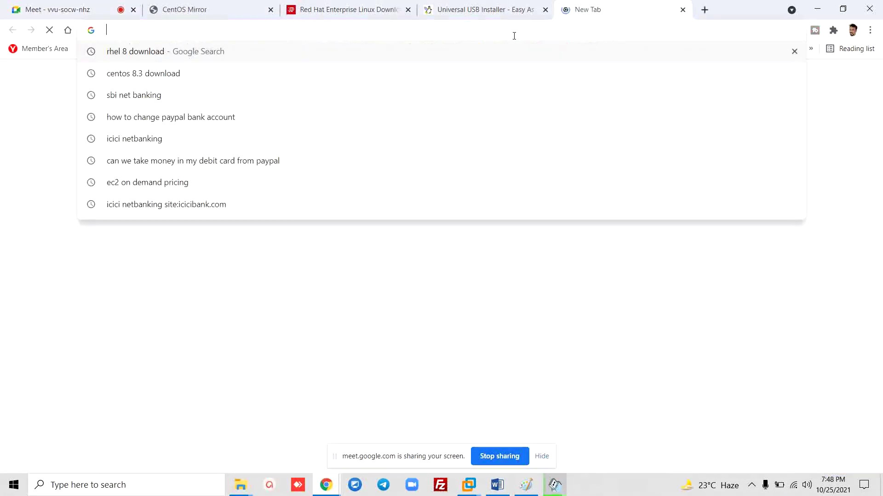
{"action": "type", "text": "goo"}
{"action": "key", "text": "Return"}
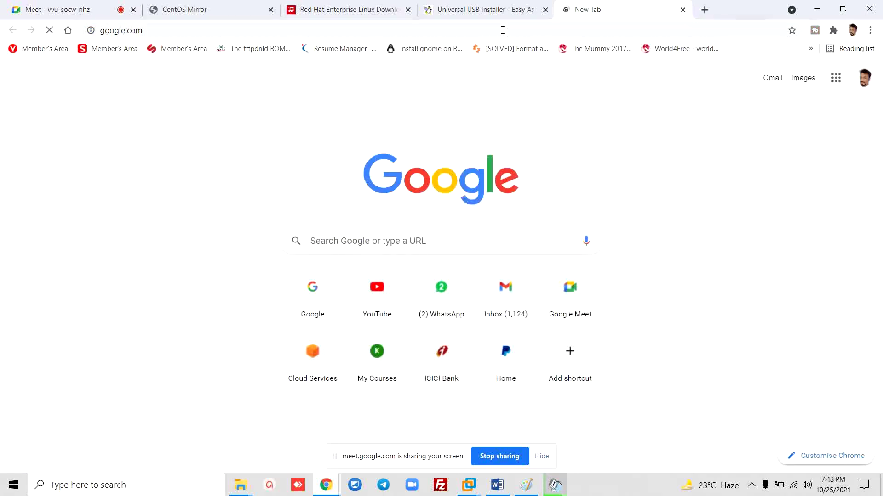
{"action": "left_click", "coordinate": [394, 217]}
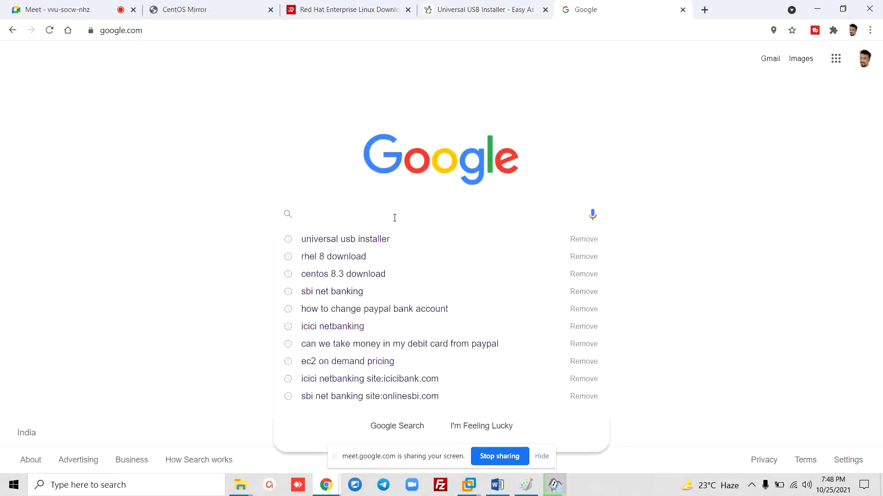
{"action": "type", "text": "rh"}
{"action": "key", "text": "BackSpace"}
{"action": "key", "text": "BackSpace"}
{"action": "type", "text": "vm"}
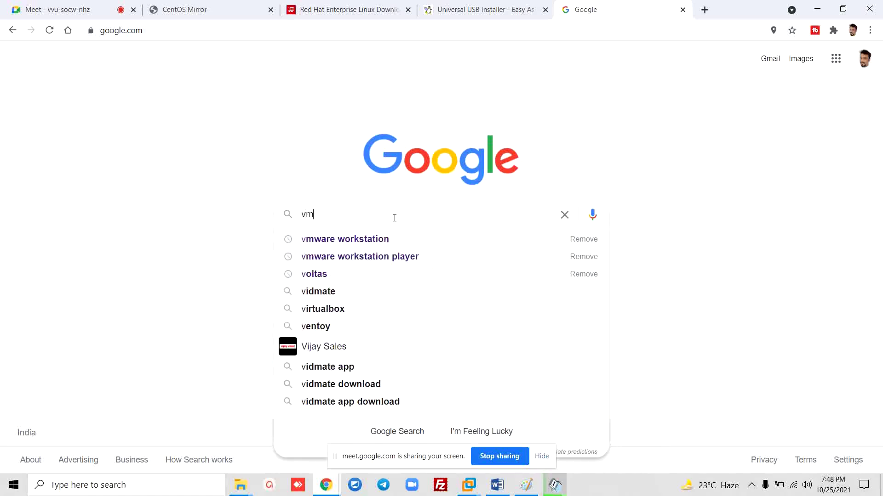
{"action": "left_click", "coordinate": [378, 244]}
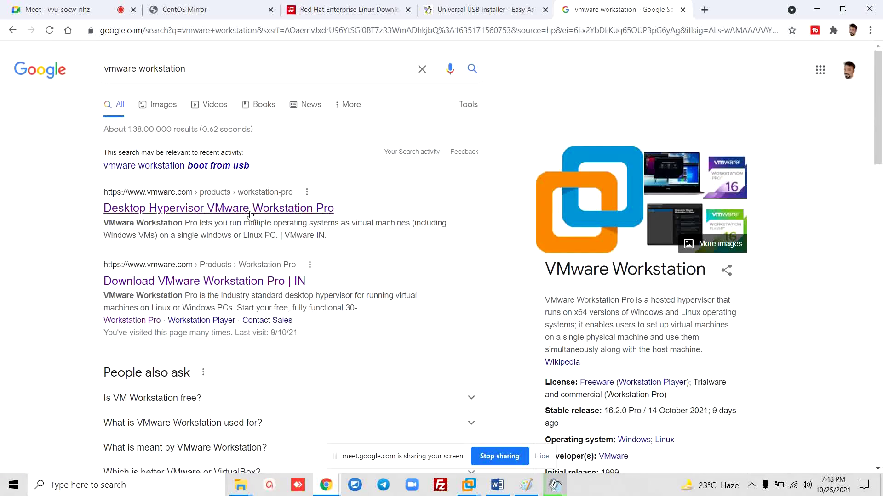
Step: Open the Workstation Pro trial download page, copy its URL, and switch back to Word
{"action": "left_click", "coordinate": [251, 210]}
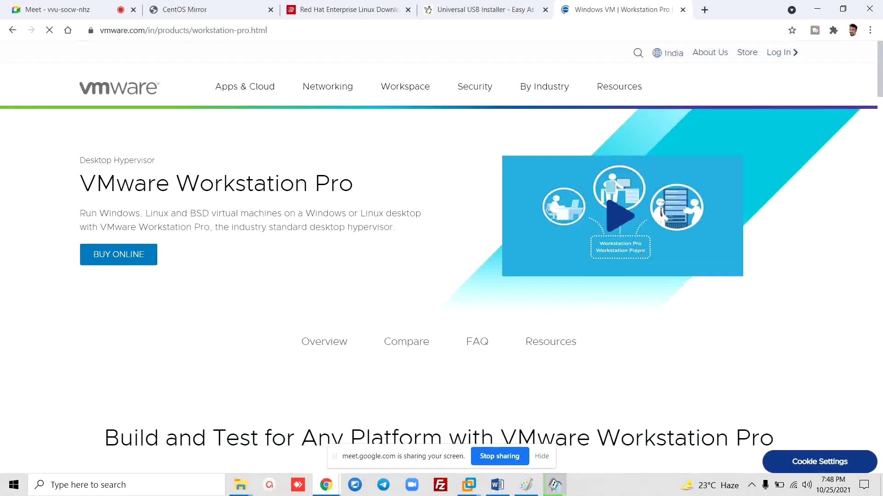
{"action": "left_click_drag", "start_coordinate": [881, 82], "coordinate": [880, 104]}
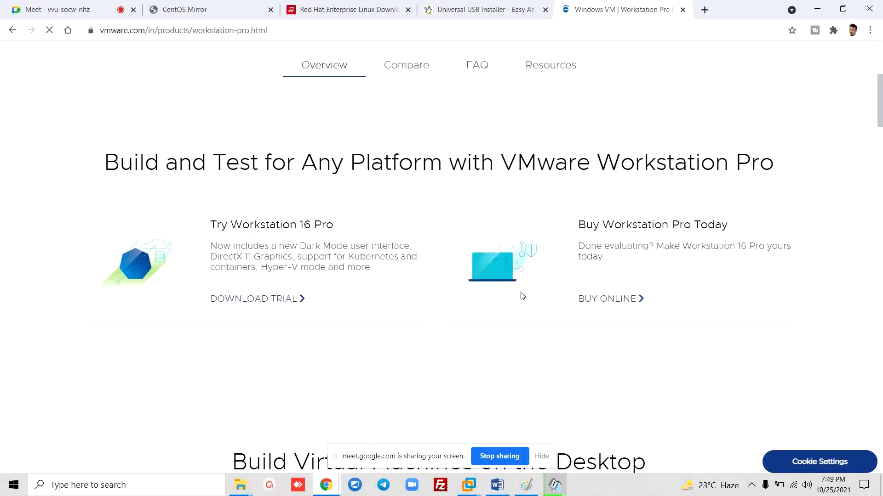
{"action": "scroll", "coordinate": [878, 83], "scroll_direction": "up", "scroll_amount": 2}
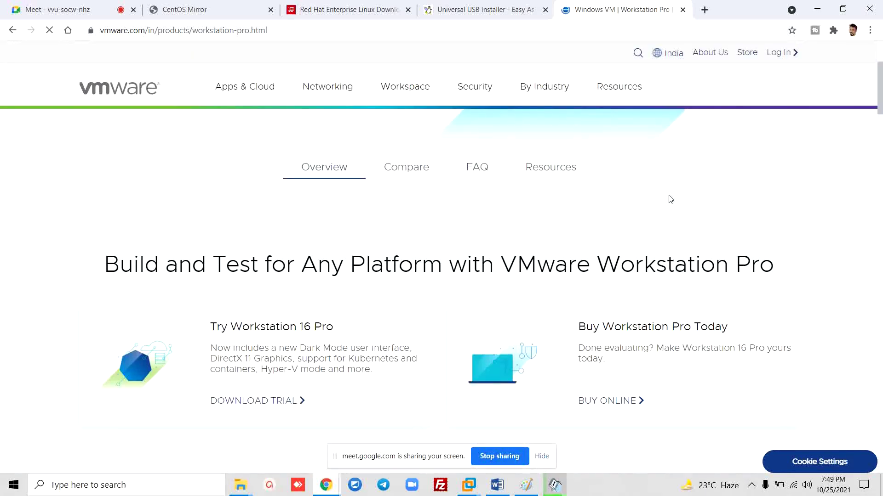
{"action": "left_click", "coordinate": [253, 405]}
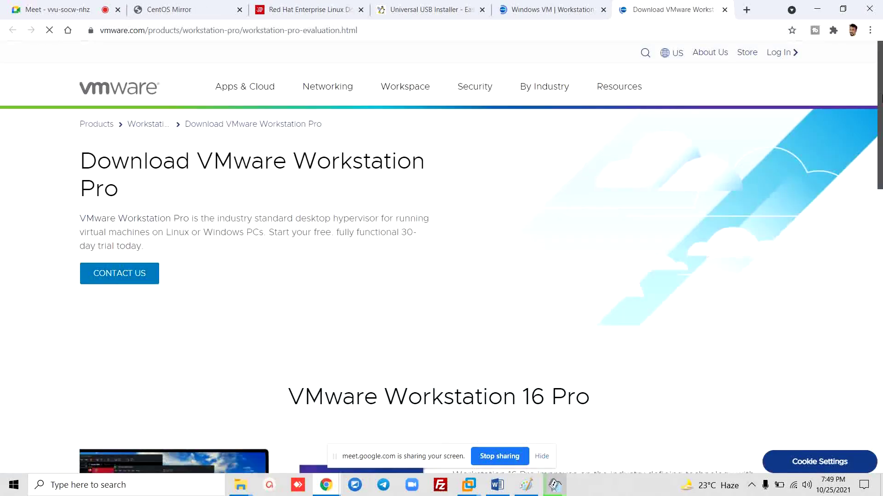
{"action": "scroll", "coordinate": [338, 260], "scroll_direction": "down", "scroll_amount": 9}
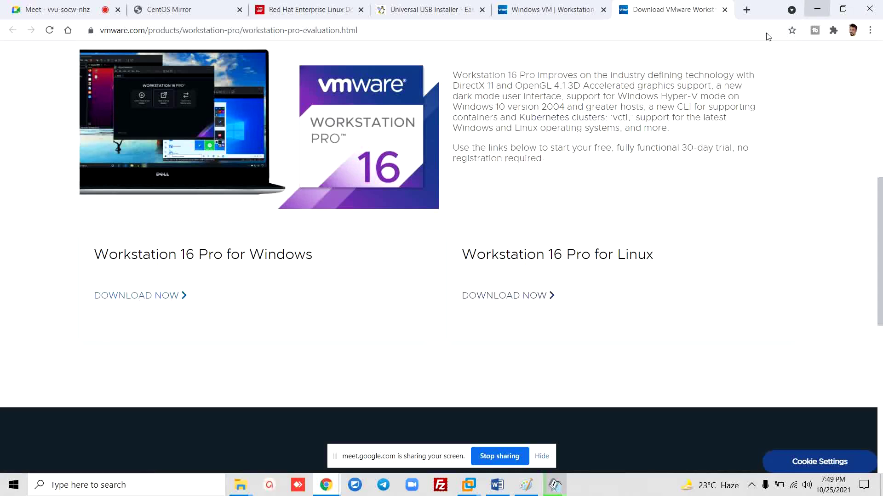
{"action": "left_click_drag", "start_coordinate": [477, 26], "coordinate": [71, 34]}
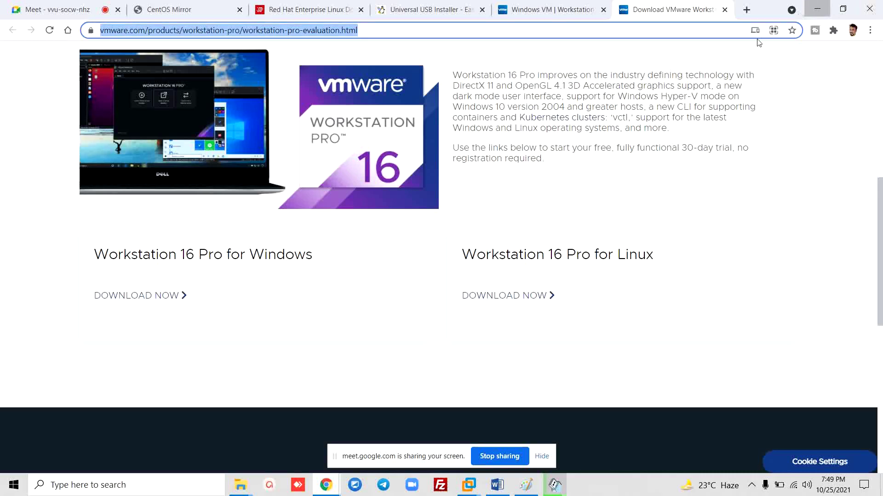
{"action": "key", "text": "alt+Tab"}
Step: Write 'Vmware workstartion =' followed by the pasted download link, with a 'Key' line beneath
{"action": "type", "text": "Vm"}
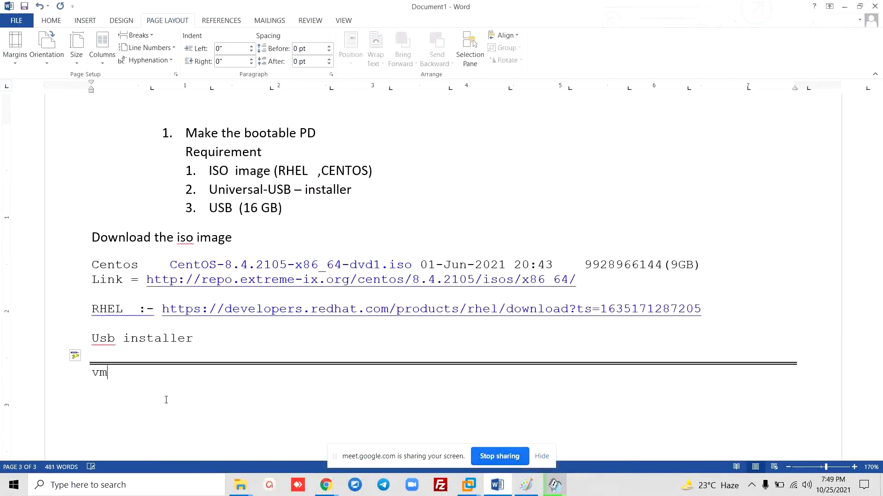
{"action": "type", "text": "ware wo"}
{"action": "type", "text": "rksta"}
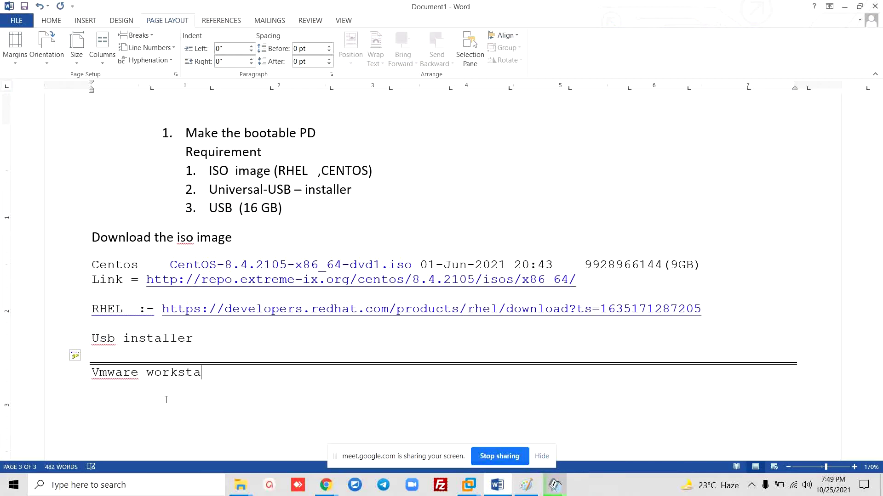
{"action": "type", "text": "rt"}
{"action": "key", "text": "BackSpace"}
{"action": "type", "text": "tion  "}
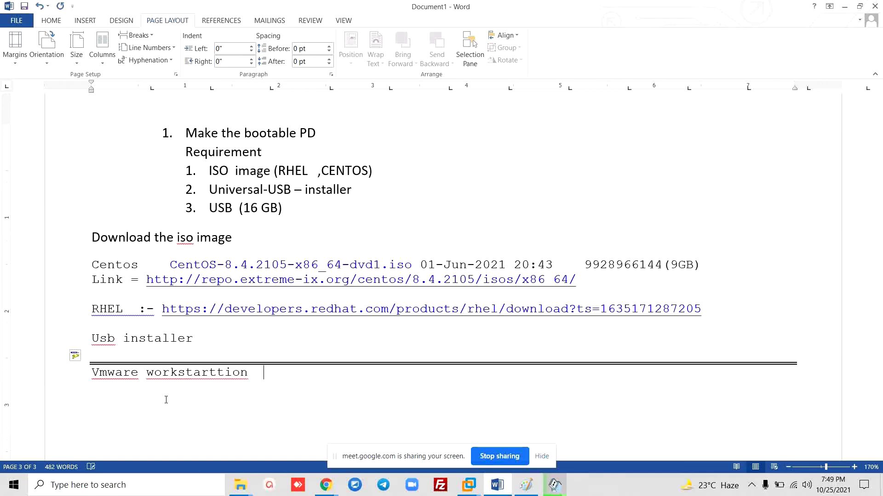
{"action": "type", "text": "="}
{"action": "key", "text": "ctrl+v"}
{"action": "key", "text": "Return"}
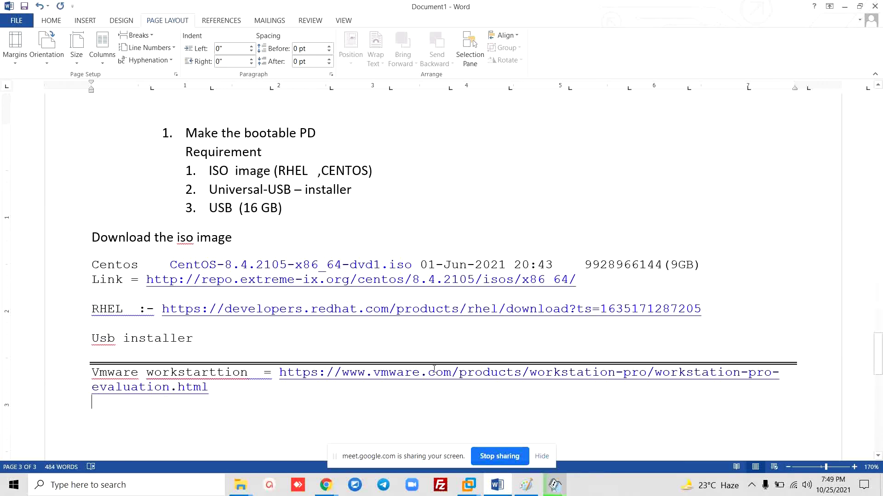
{"action": "type", "text": "Key"}
Step: Minimize Word, open the desktop's vmware 16 folder and open the VMware Workstation installer file
{"action": "left_click", "coordinate": [845, 6]}
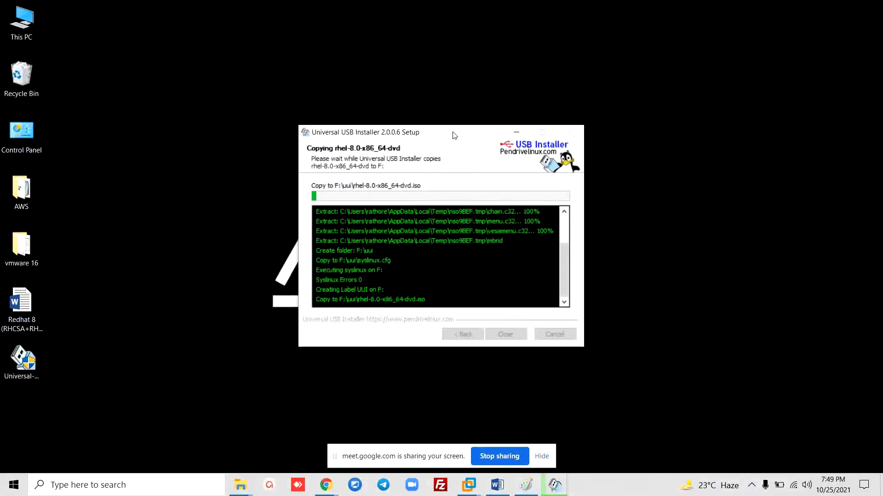
{"action": "double_click", "coordinate": [22, 248]}
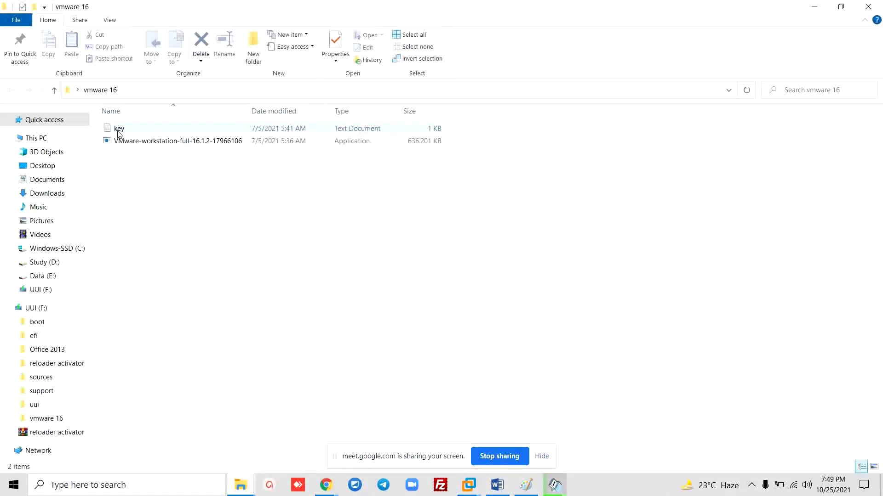
{"action": "left_click", "coordinate": [130, 142]}
{"action": "double_click", "coordinate": [131, 141]}
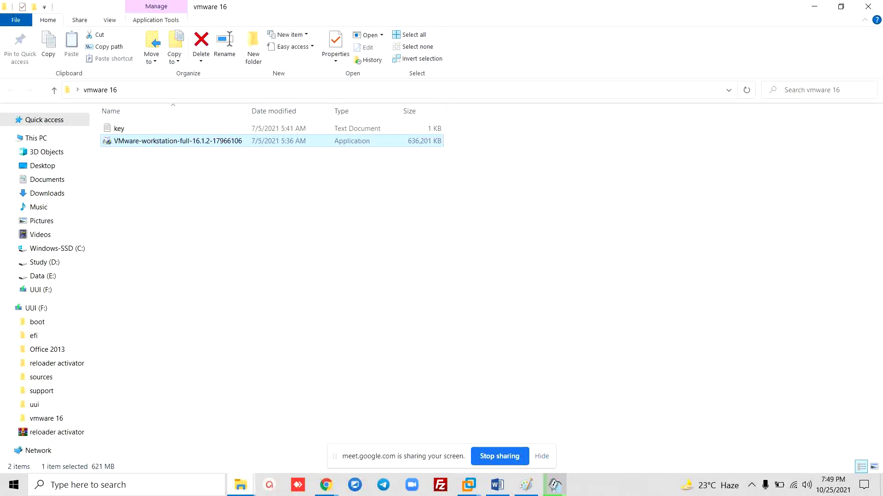
Step: Open key.txt in Notepad, copy the licence key line, and go back to the Word notes
{"action": "left_click", "coordinate": [128, 129]}
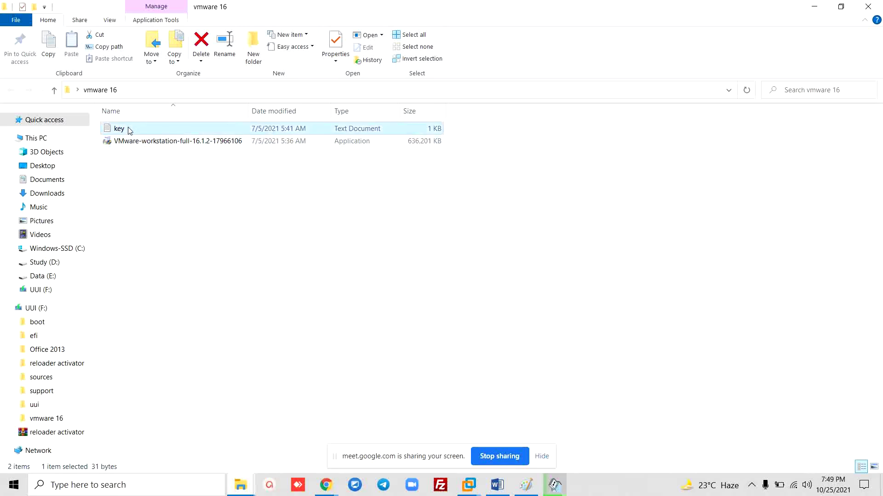
{"action": "double_click", "coordinate": [130, 130]}
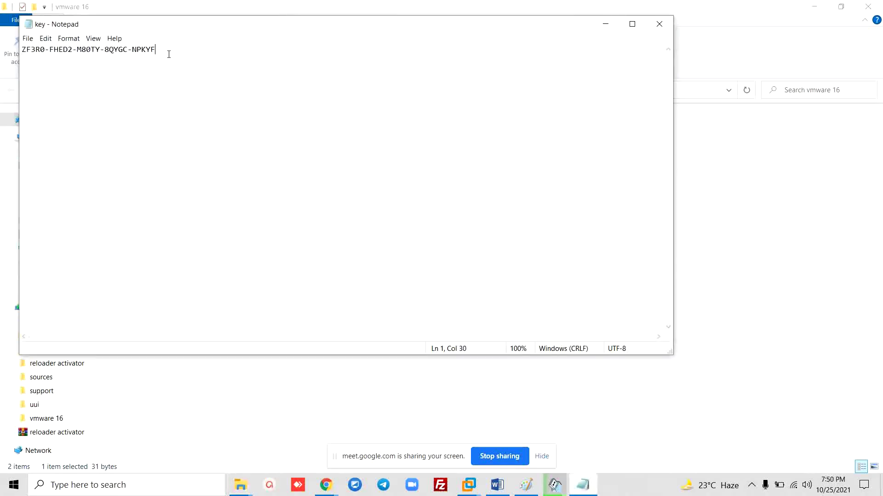
{"action": "left_click_drag", "start_coordinate": [30, 56], "coordinate": [21, 52]}
{"action": "key", "text": "ctrl+c"}
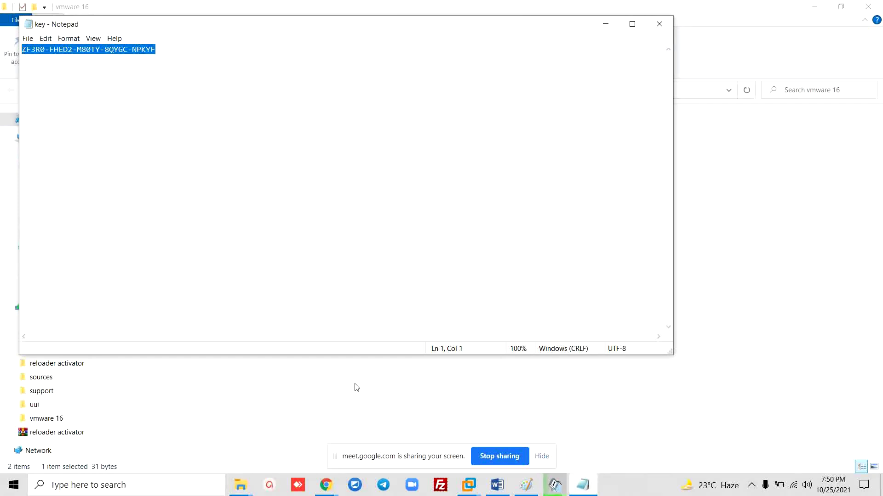
{"action": "left_click", "coordinate": [497, 485]}
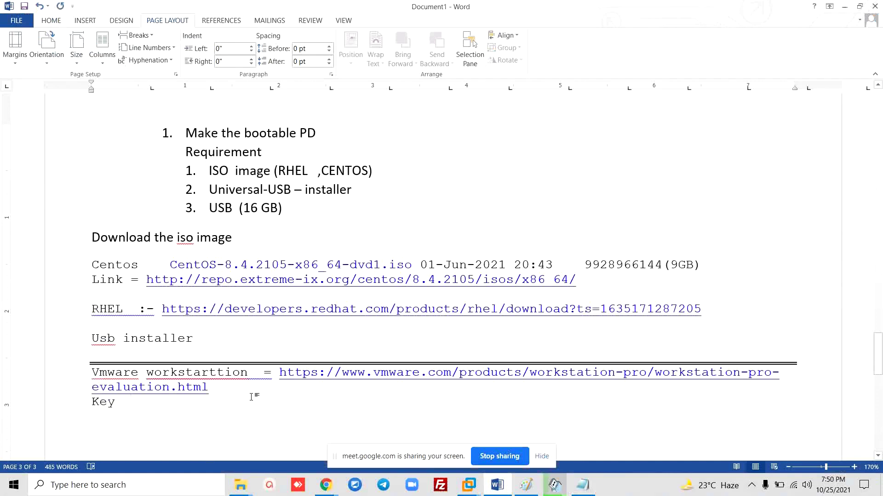
Step: Paste the licence key after 'Key' in the Word notes and type ':-'
{"action": "left_click", "coordinate": [165, 409]}
{"action": "key", "text": "ctrl+v"}
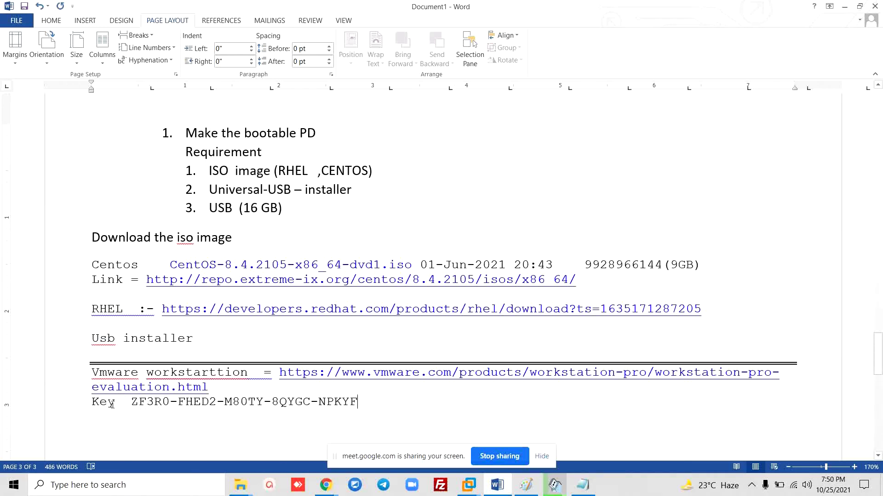
{"action": "type", "text": ":-"}
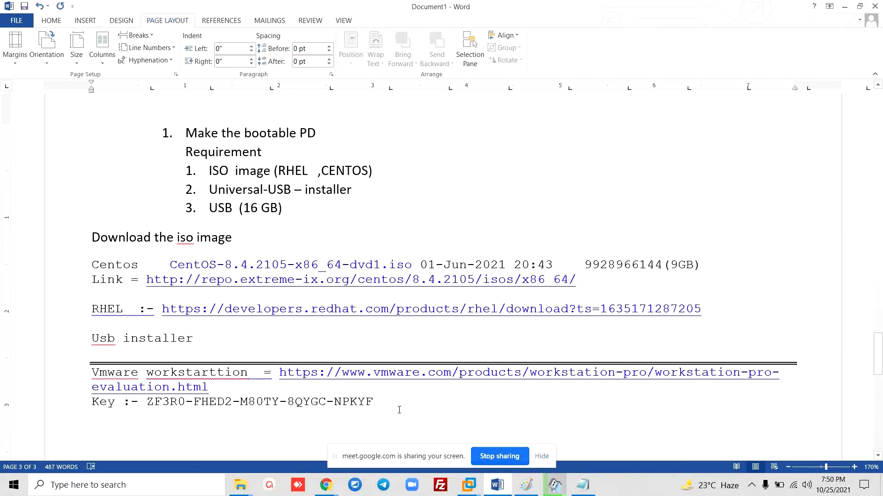
Step: Minimize Word, the Notepad key window and the vmware 16 folder to reveal the desktop
{"action": "left_click", "coordinate": [845, 7]}
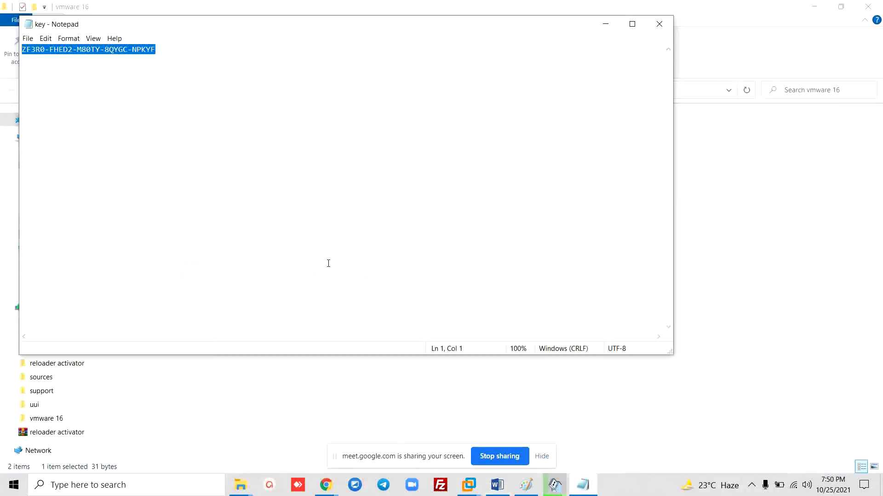
{"action": "left_click", "coordinate": [606, 24]}
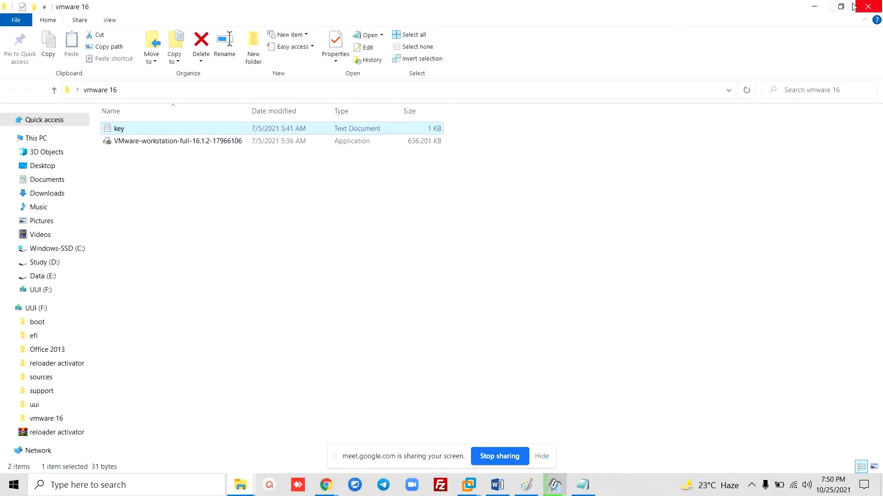
{"action": "left_click", "coordinate": [817, 7]}
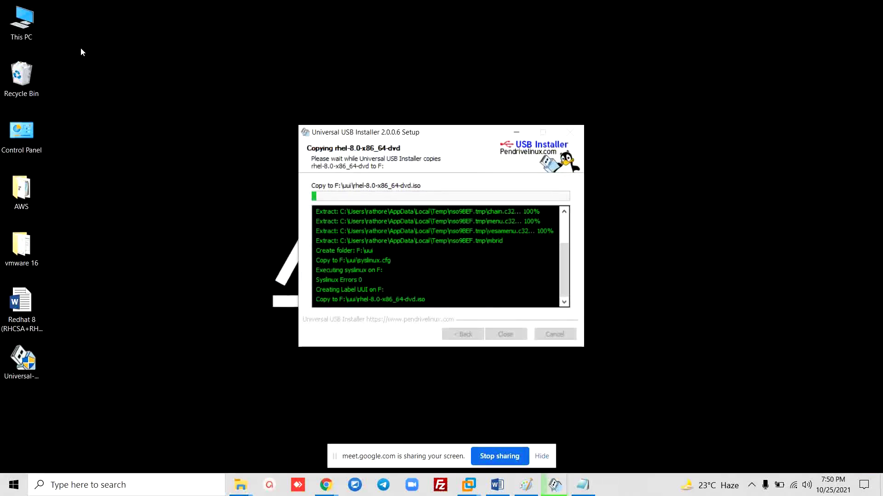
Step: Bring VMware Workstation forward and start a Typical new virtual machine with the OS installed later
{"action": "left_click", "coordinate": [469, 486]}
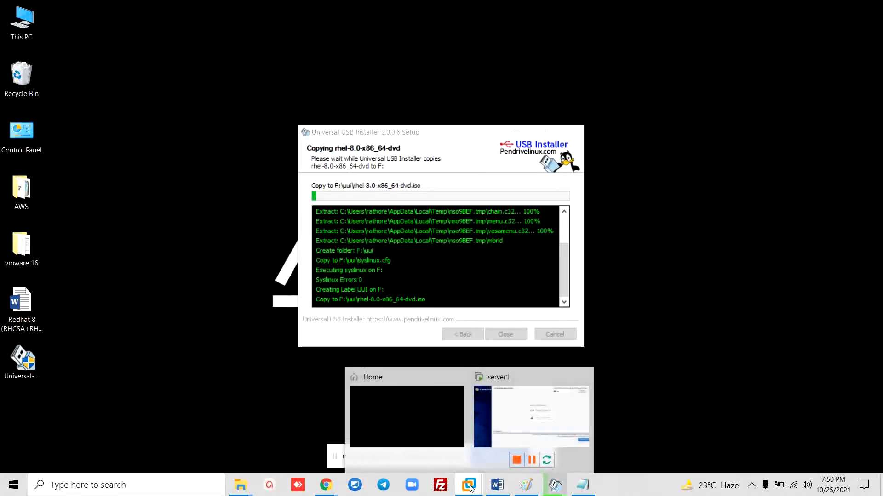
{"action": "left_click", "coordinate": [390, 410]}
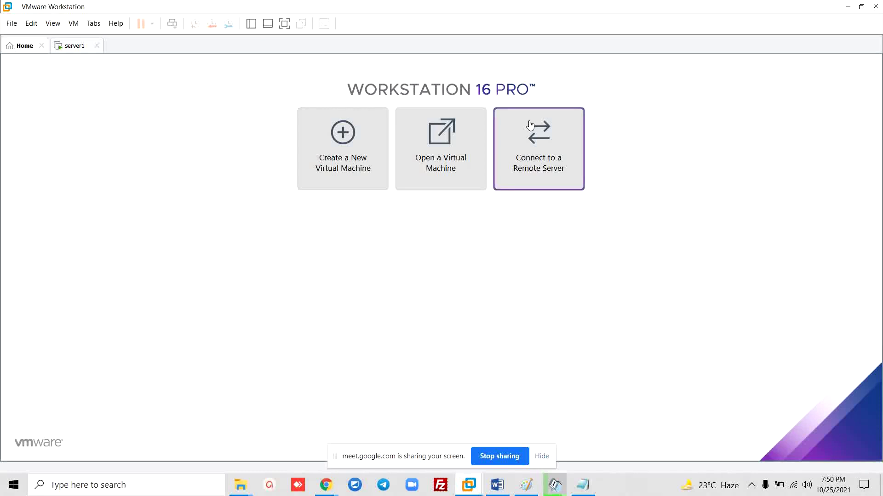
{"action": "left_click", "coordinate": [348, 138]}
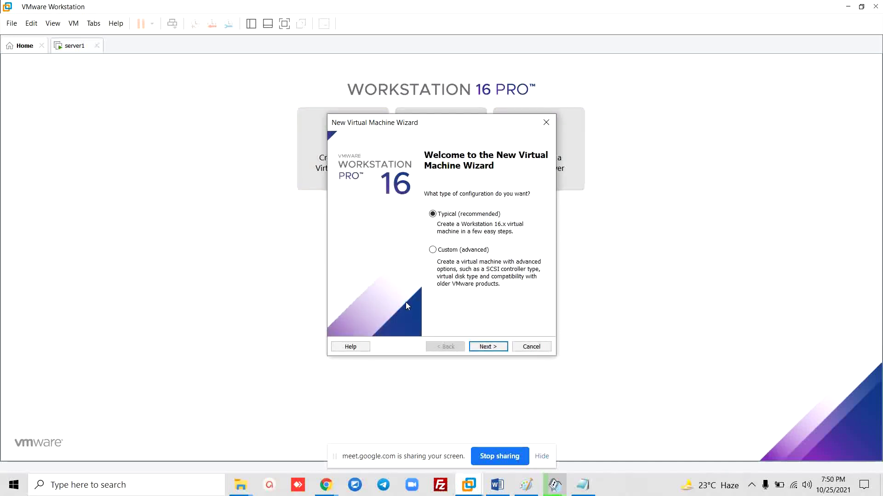
{"action": "left_click", "coordinate": [488, 346]}
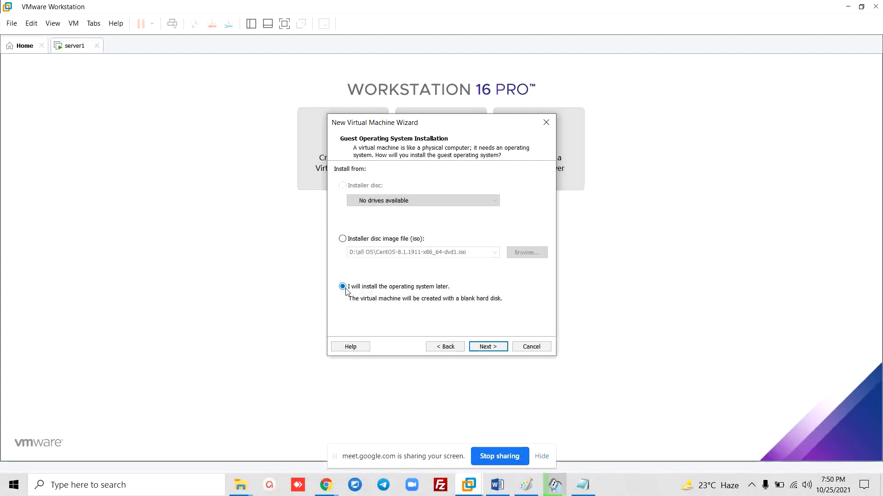
{"action": "left_click", "coordinate": [491, 349]}
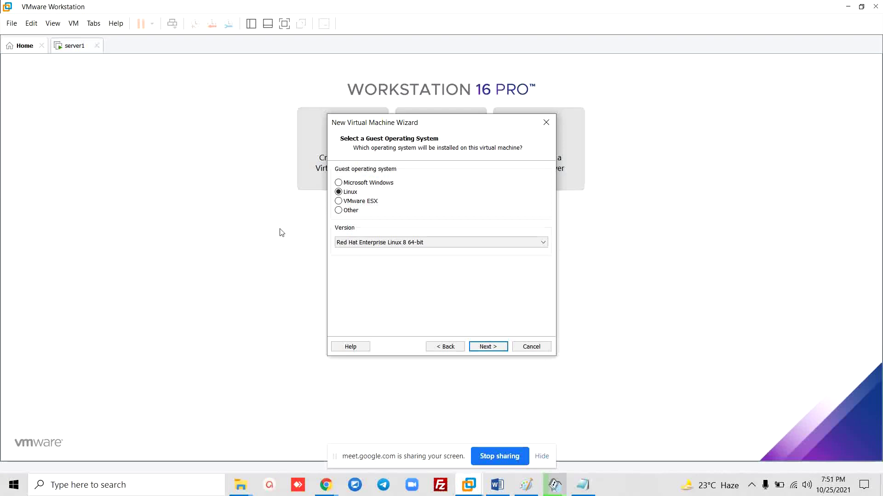
Step: Pick Linux as guest type with version Red Hat Enterprise Linux 8 64-bit, then continue
{"action": "left_click", "coordinate": [402, 242]}
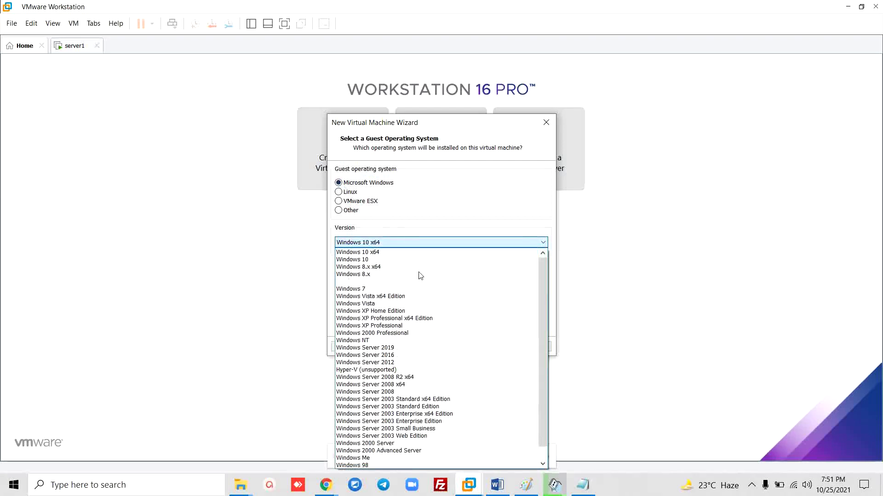
{"action": "left_click_drag", "start_coordinate": [542, 277], "coordinate": [539, 317]}
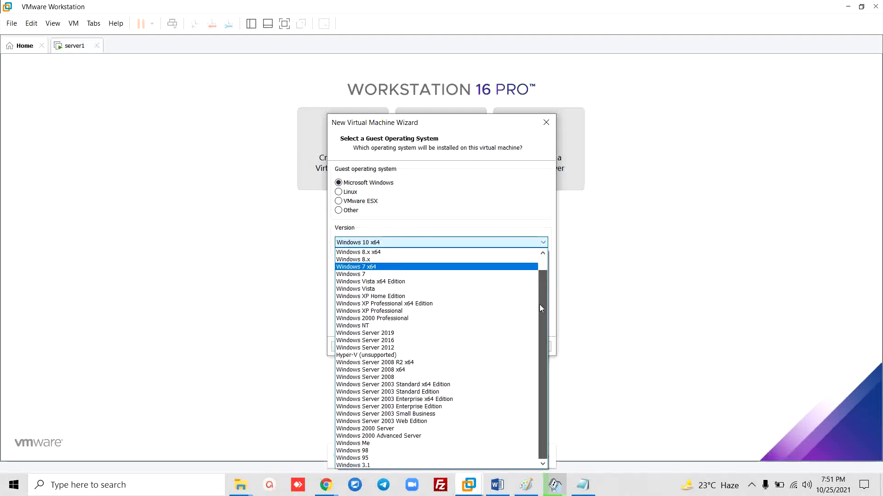
{"action": "left_click", "coordinate": [338, 205]}
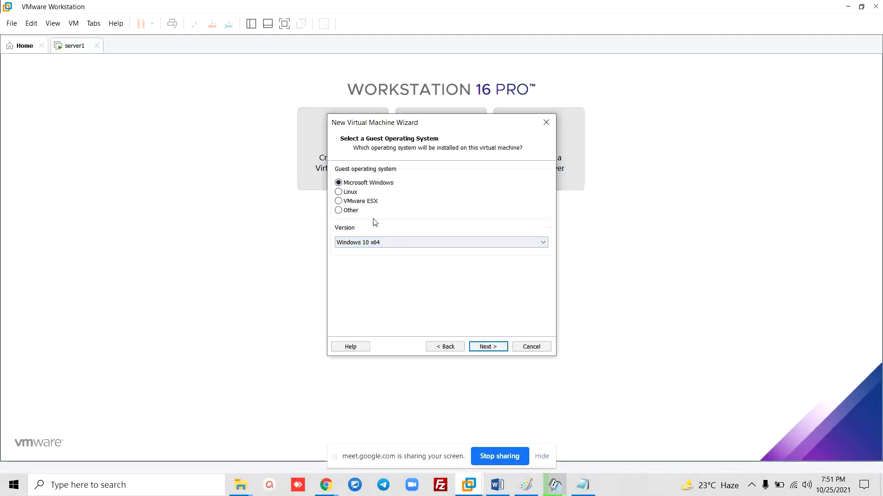
{"action": "left_click", "coordinate": [338, 202]}
{"action": "left_click", "coordinate": [420, 242]}
{"action": "left_click", "coordinate": [423, 206]}
{"action": "left_click", "coordinate": [339, 192]}
{"action": "left_click", "coordinate": [411, 248]}
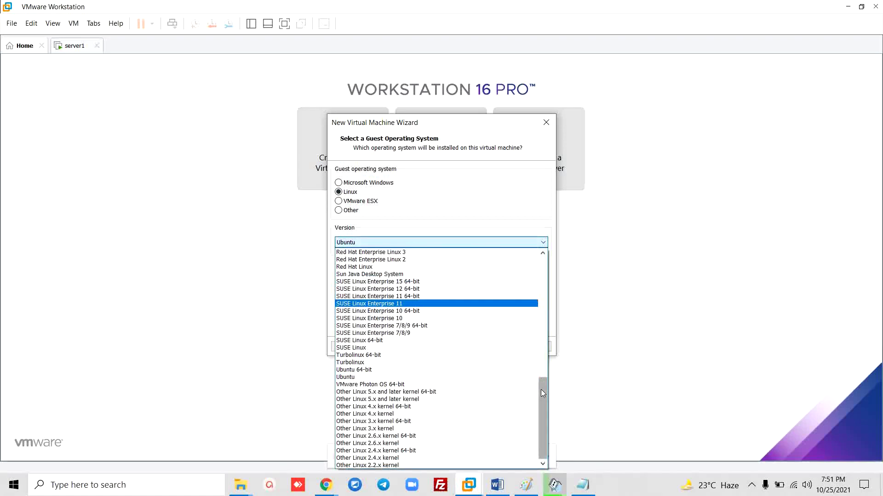
{"action": "left_click_drag", "start_coordinate": [543, 397], "coordinate": [558, 335]}
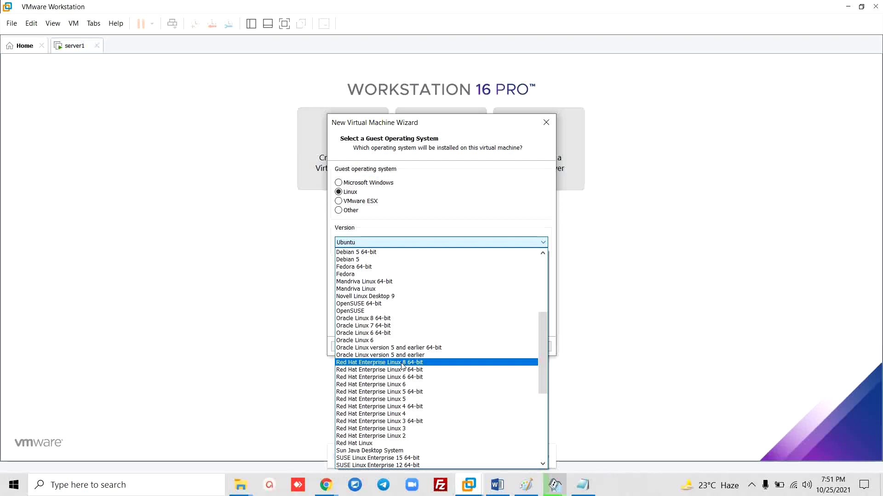
{"action": "left_click", "coordinate": [401, 363]}
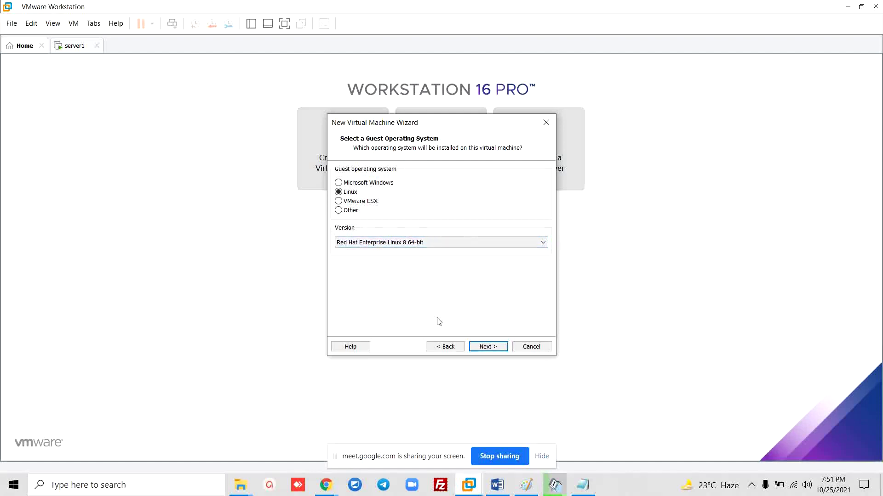
{"action": "left_click", "coordinate": [484, 348]}
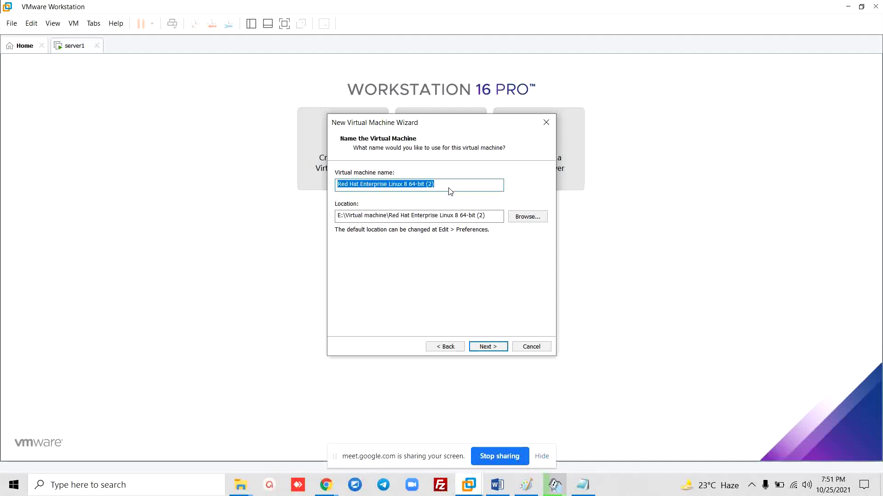
Step: Name the machine Server in E:\Virtual machine, keep the 20 GB split disk, and open Customize Hardware
{"action": "type", "text": "Server"}
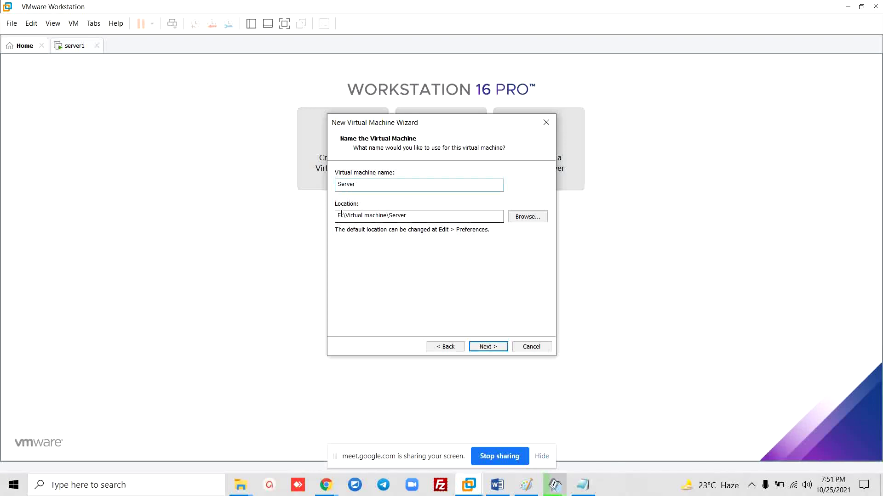
{"action": "left_click", "coordinate": [531, 220]}
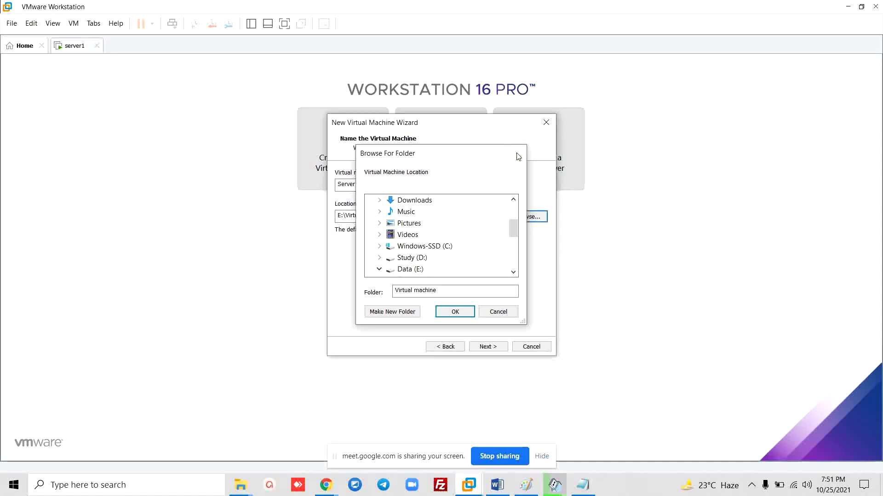
{"action": "left_click", "coordinate": [517, 154]}
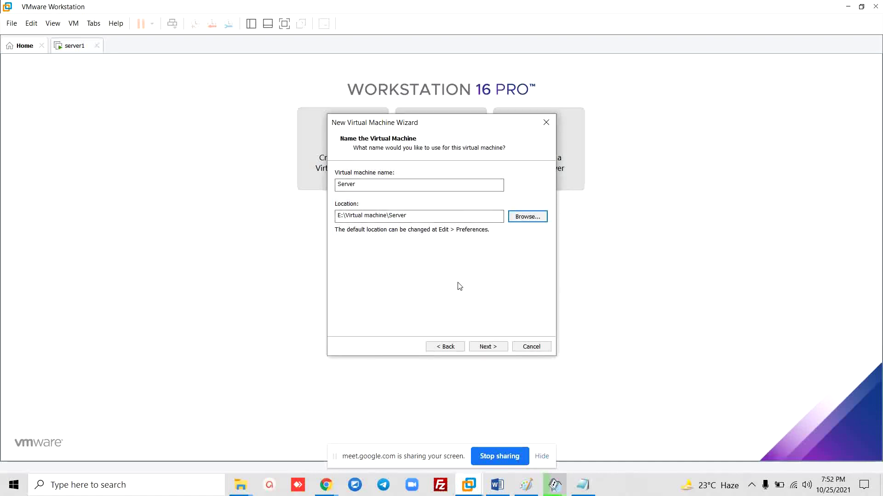
{"action": "left_click", "coordinate": [487, 347]}
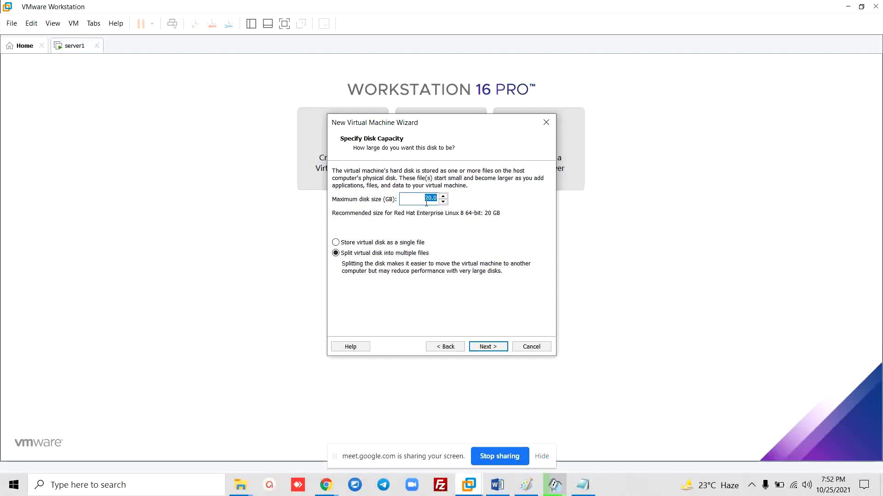
{"action": "left_click", "coordinate": [490, 348]}
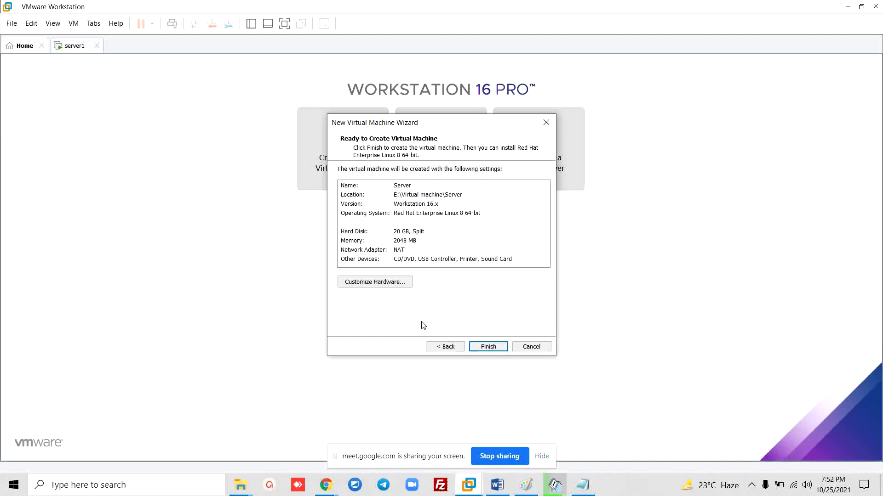
{"action": "left_click", "coordinate": [380, 287]}
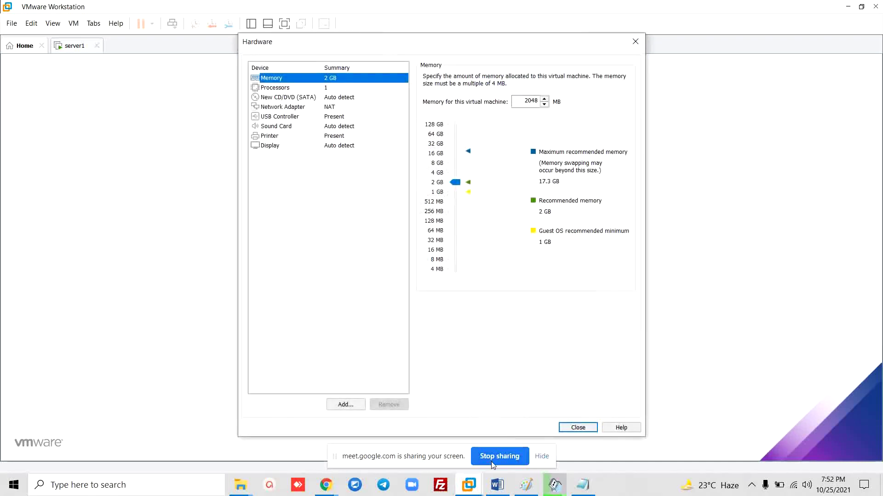
{"action": "left_click", "coordinate": [501, 490]}
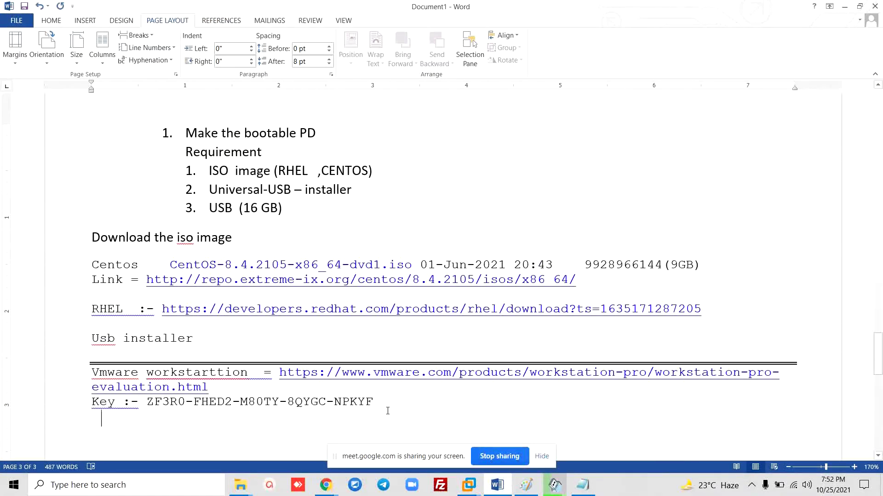
Step: Add a '========================' separator line and the heading 'Minimum hardware requirement'
{"action": "key", "text": "Return"}
{"action": "key", "text": "Return"}
{"action": "key", "text": "Return"}
{"action": "key", "text": "Return"}
{"action": "type", "text": "======"}
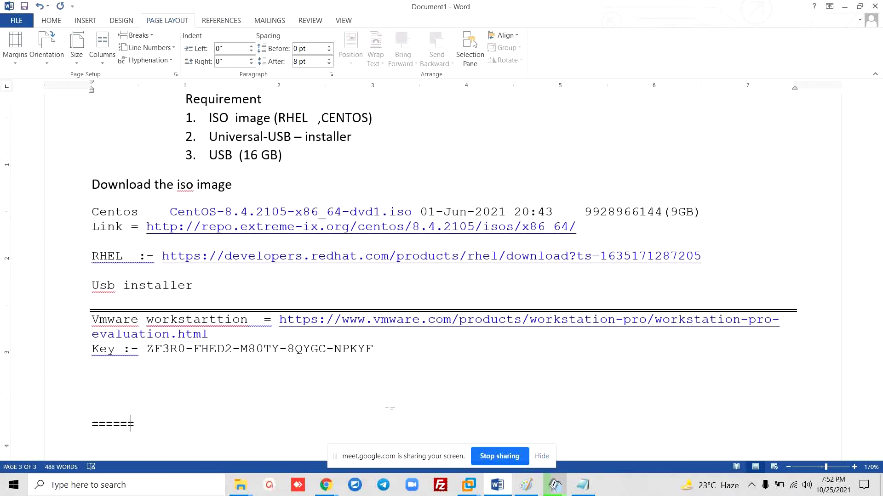
{"action": "type", "text": "=================="}
{"action": "key", "text": "Return"}
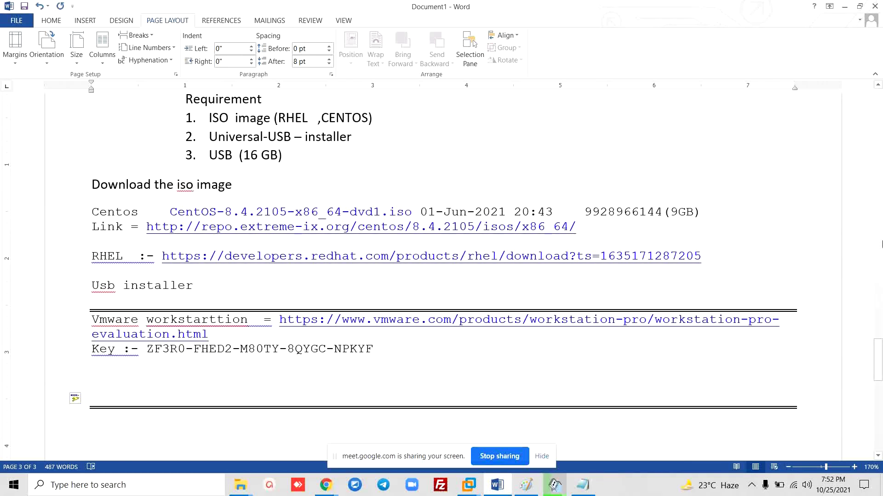
{"action": "scroll", "coordinate": [229, 279], "scroll_direction": "down", "scroll_amount": 5}
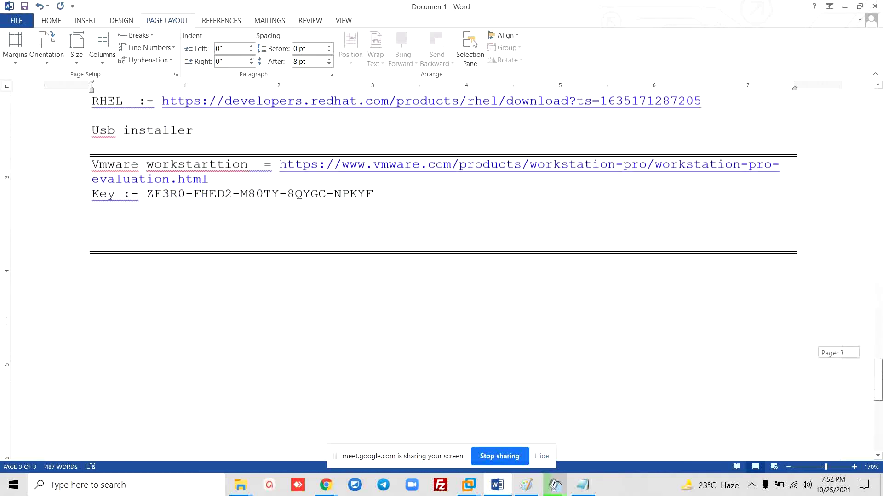
{"action": "type", "text": "Mi"}
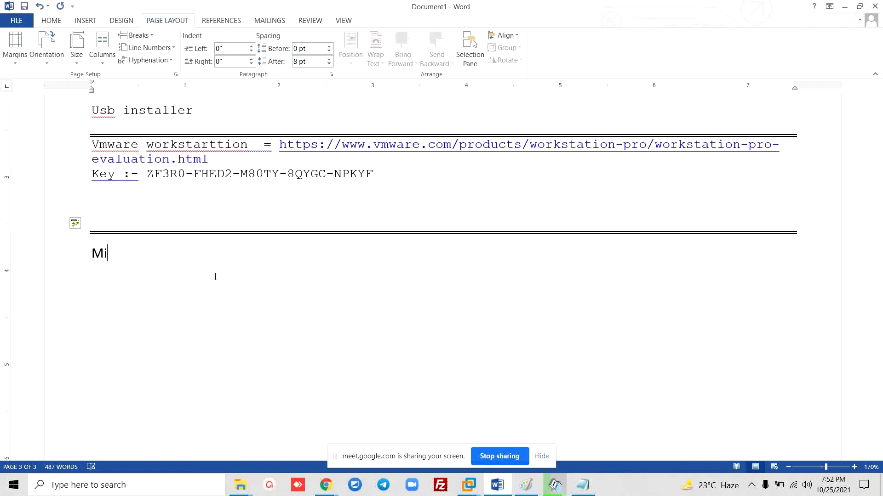
{"action": "type", "text": "nimu"}
{"action": "type", "text": "m h"}
{"action": "type", "text": "ardware "}
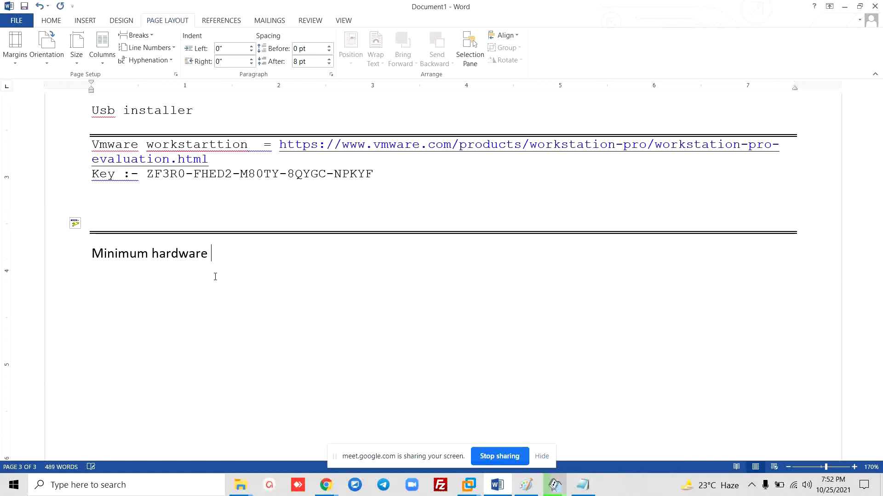
{"action": "type", "text": "require"}
{"action": "type", "text": "ment"}
Step: List 'CPU = 1.1 GHZ', 'RAM -2GB' and 'HD = 20 GB' under the heading
{"action": "key", "text": "Return"}
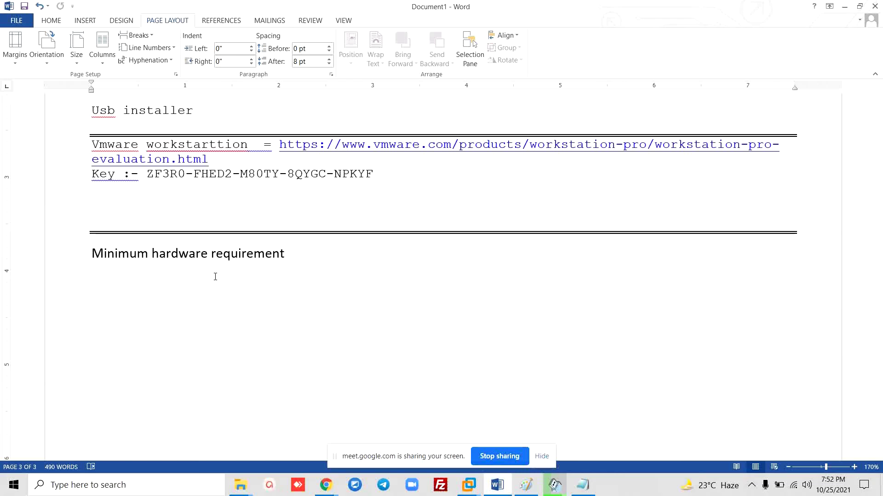
{"action": "type", "text": "CPU  "}
{"action": "type", "text": "=  1.1 "}
{"action": "type", "text": "GH"}
{"action": "type", "text": "Z"}
{"action": "key", "text": "Return"}
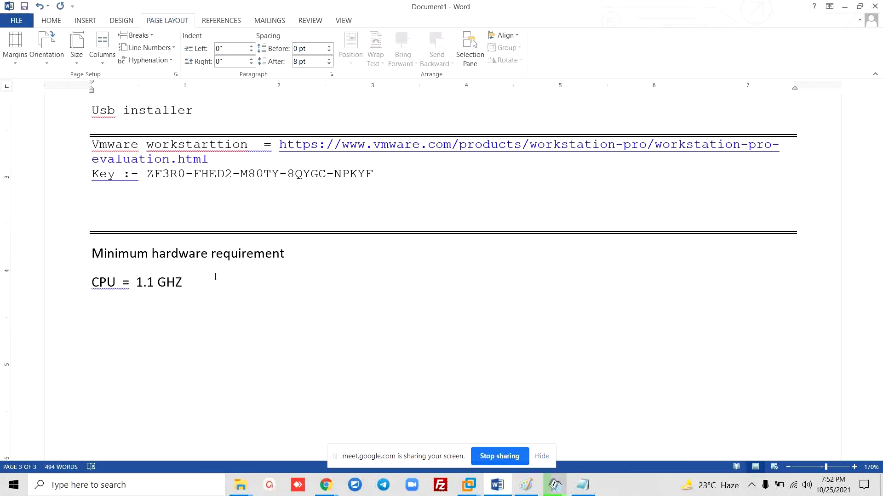
{"action": "type", "text": "RAAM"}
{"action": "key", "text": "BackSpace"}
{"action": "key", "text": "BackSpace"}
{"action": "key", "text": "BackSpace"}
{"action": "type", "text": "M  -"}
{"action": "type", "text": "2"}
{"action": "type", "text": "GB"}
{"action": "key", "text": "Return"}
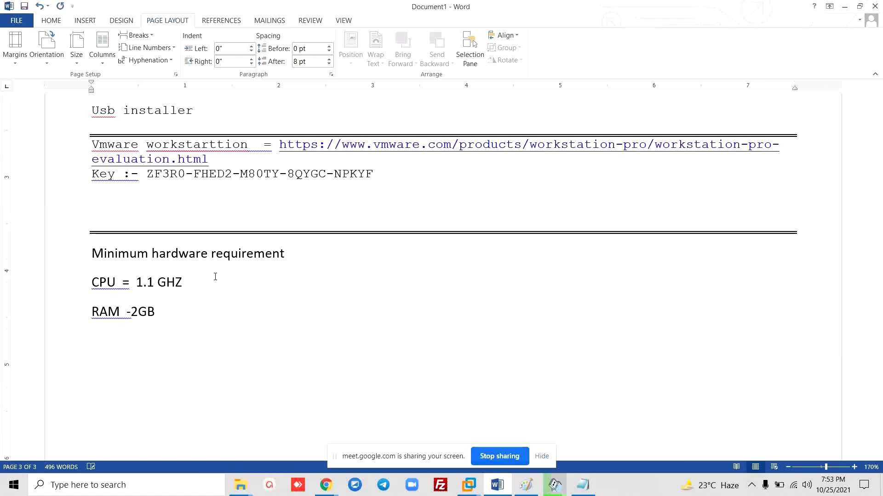
{"action": "type", "text": "HD  "}
{"action": "type", "text": "=  2"}
{"action": "type", "text": "0 GB"}
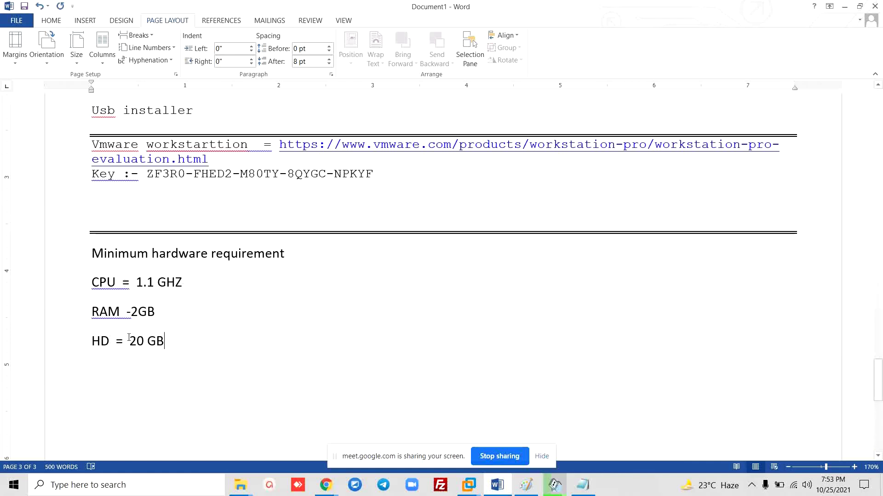
{"action": "mouse_move", "coordinate": [468, 485]}
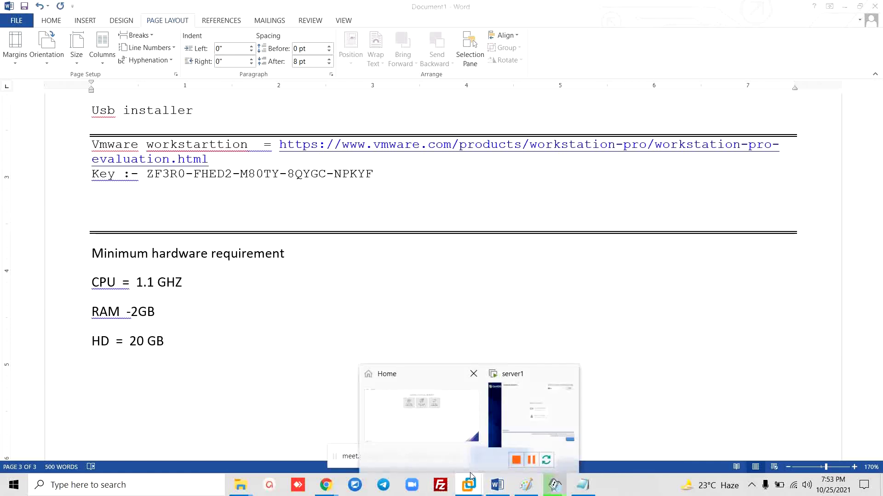
{"action": "left_click", "coordinate": [510, 421]}
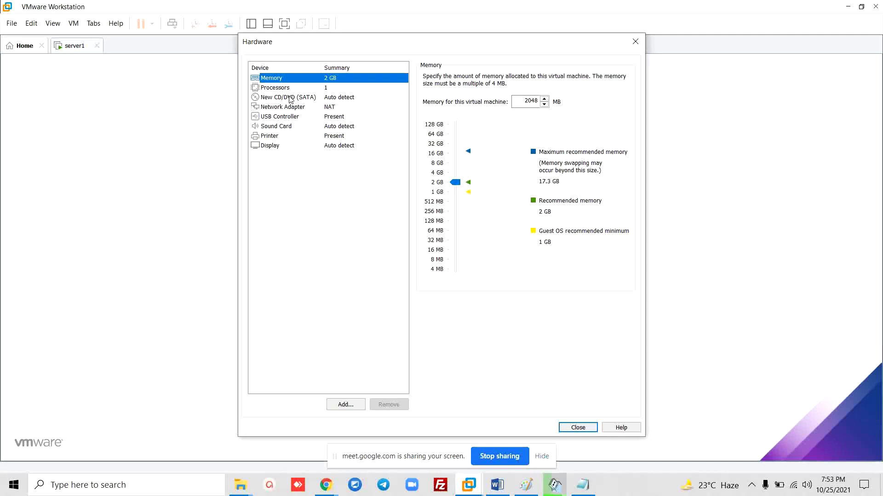
Step: Attach the CentOS-8.1.1911-x86_64-dvd1 ISO to the CD/DVD drive, then close Hardware and cancel the wizard
{"action": "left_click", "coordinate": [290, 98]}
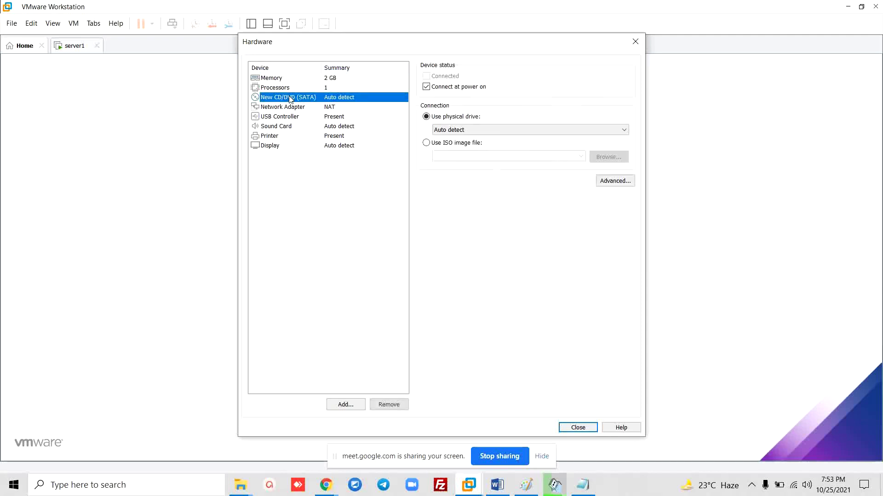
{"action": "left_click", "coordinate": [426, 143]}
{"action": "left_click", "coordinate": [604, 157]}
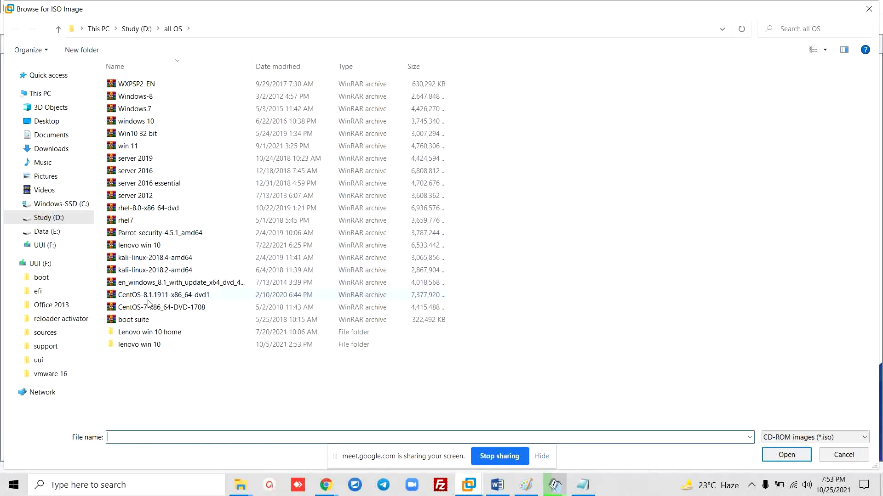
{"action": "left_click", "coordinate": [150, 299]}
{"action": "double_click", "coordinate": [150, 298]}
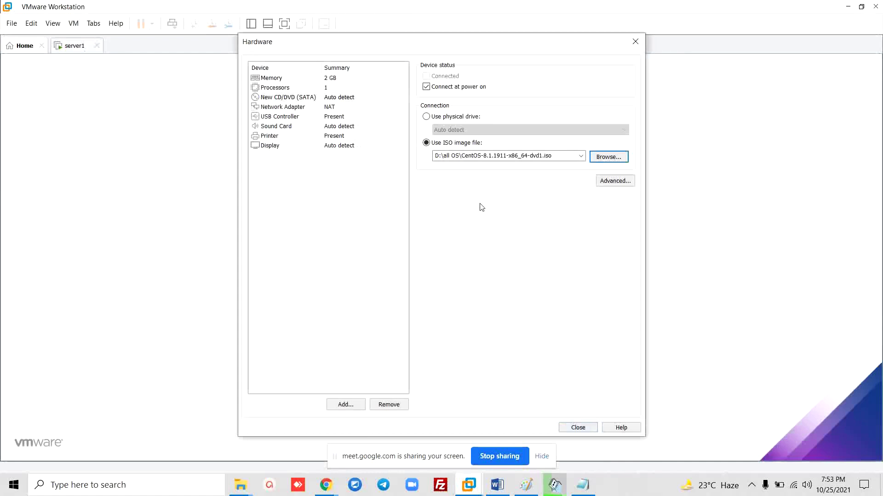
{"action": "left_click", "coordinate": [635, 41]}
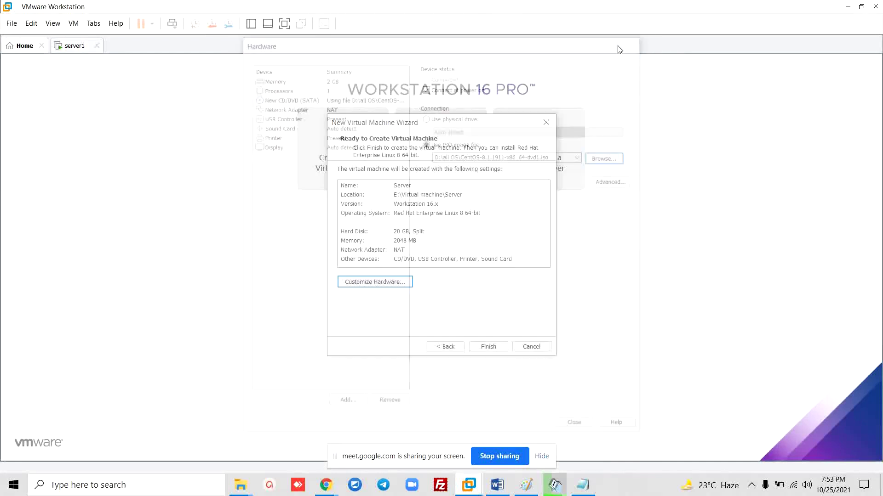
{"action": "left_click", "coordinate": [545, 124]}
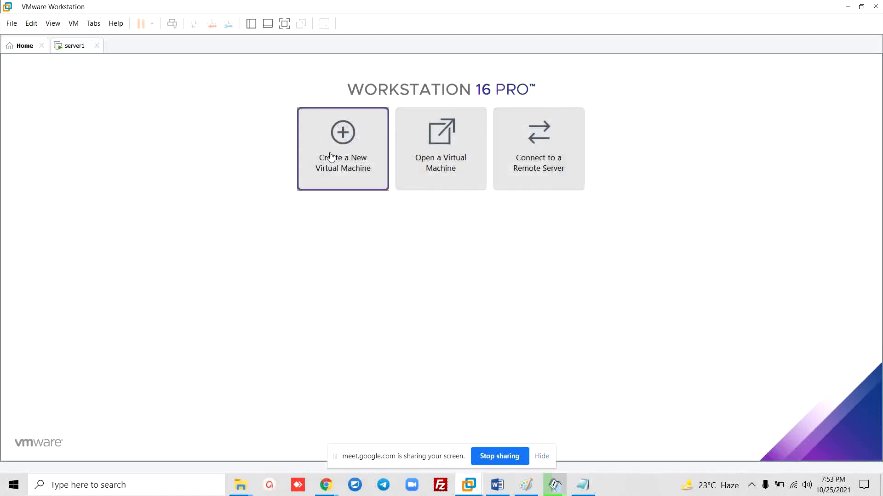
Step: Start a Typical new machine, installing the OS later, with Red Hat Enterprise Linux 8 64-bit as guest
{"action": "left_click", "coordinate": [342, 137]}
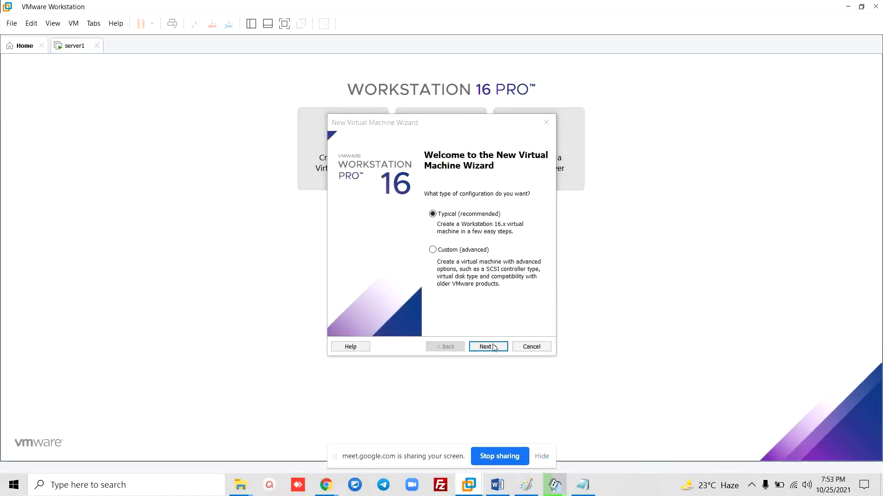
{"action": "left_click", "coordinate": [488, 346]}
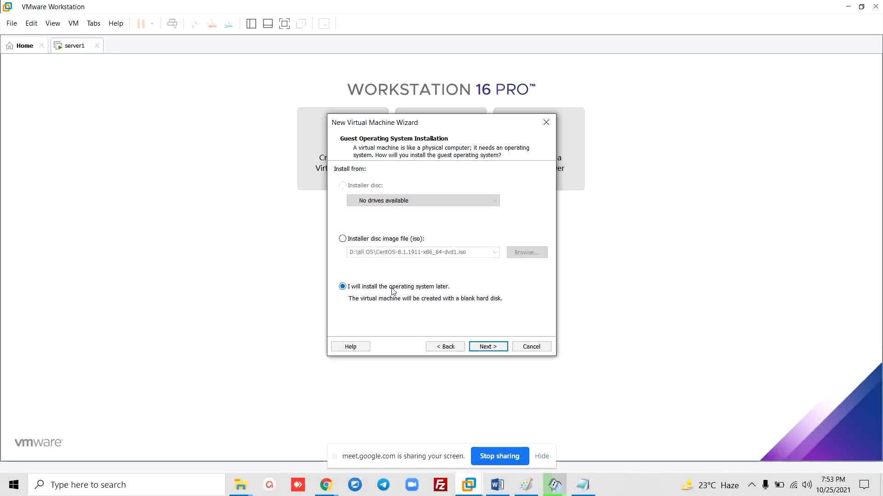
{"action": "left_click", "coordinate": [482, 348]}
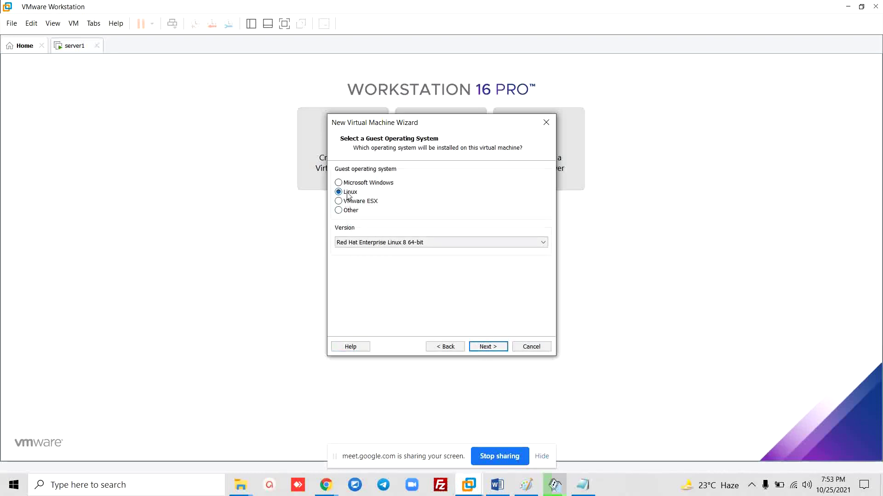
{"action": "left_click", "coordinate": [413, 243]}
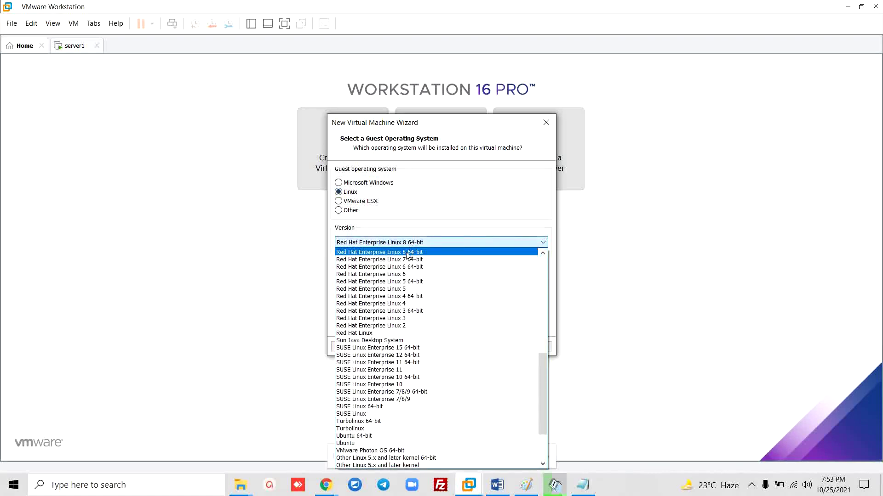
{"action": "left_click", "coordinate": [403, 252]}
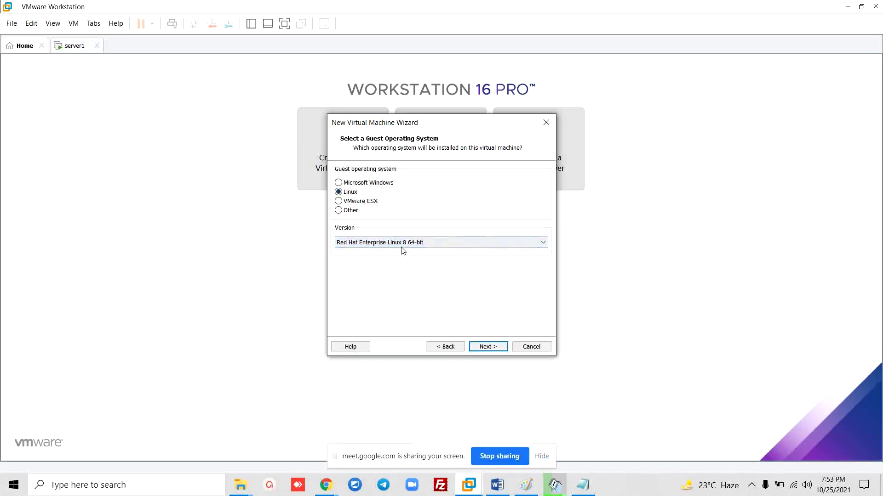
Step: Name the machine server, keep the 20 GB split disk, and open Customize Hardware
{"action": "left_click", "coordinate": [492, 350]}
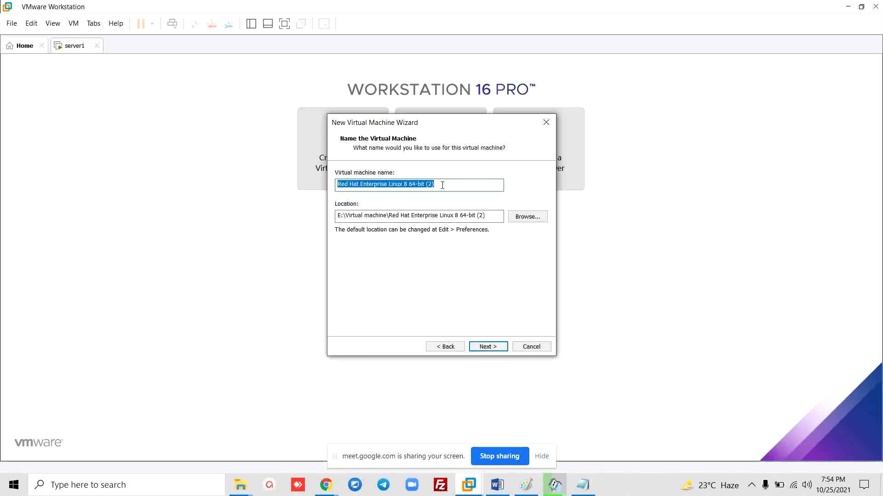
{"action": "type", "text": "server"}
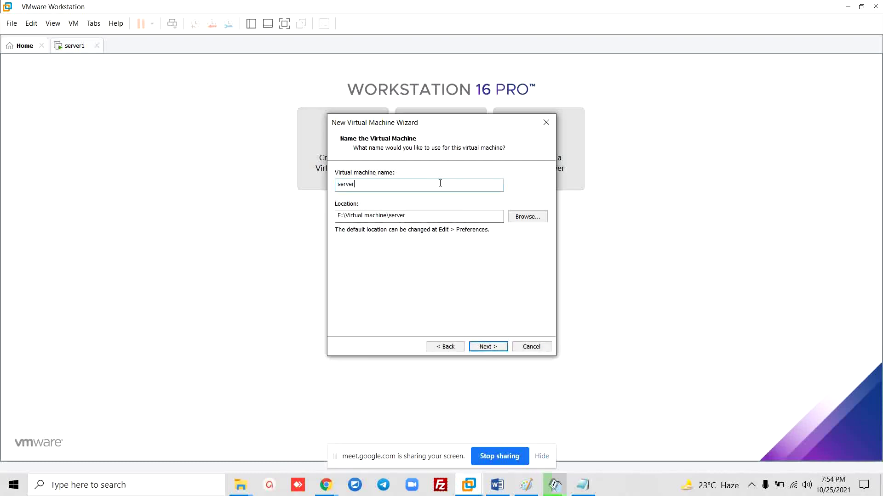
{"action": "left_click", "coordinate": [487, 347]}
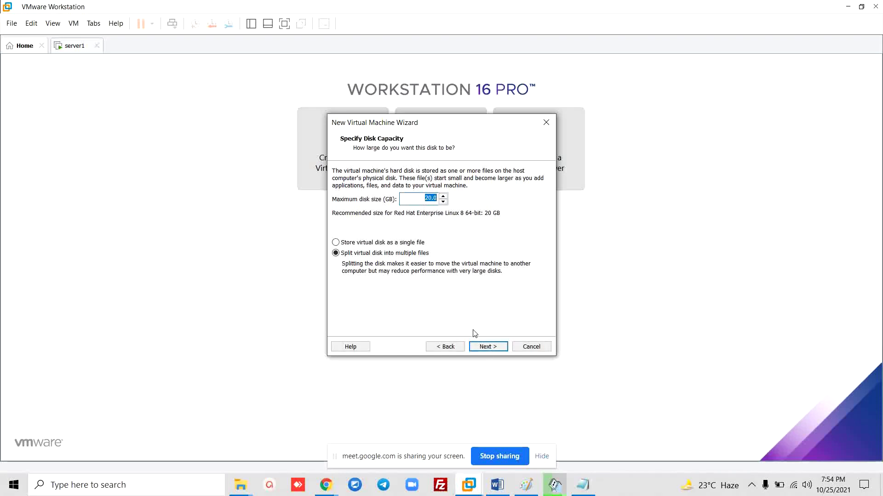
{"action": "left_click", "coordinate": [484, 346]}
{"action": "left_click", "coordinate": [391, 284]}
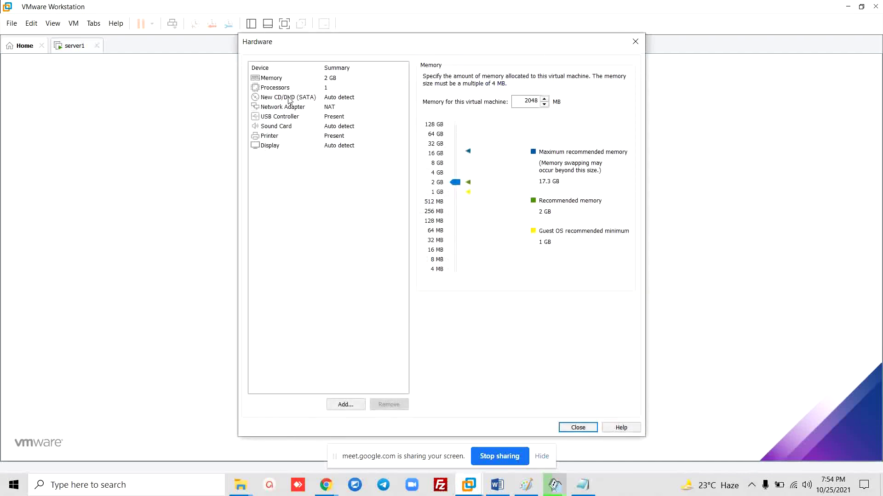
Step: Load the rhel-8.0-x86_64-dvd ISO into the CD/DVD drive and finish creating the server machine
{"action": "left_click", "coordinate": [288, 98]}
{"action": "left_click", "coordinate": [426, 142]}
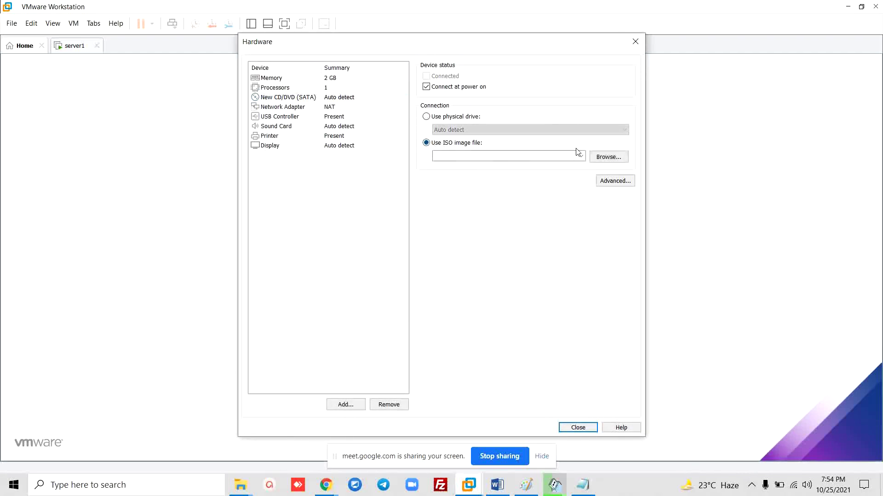
{"action": "left_click", "coordinate": [604, 157]}
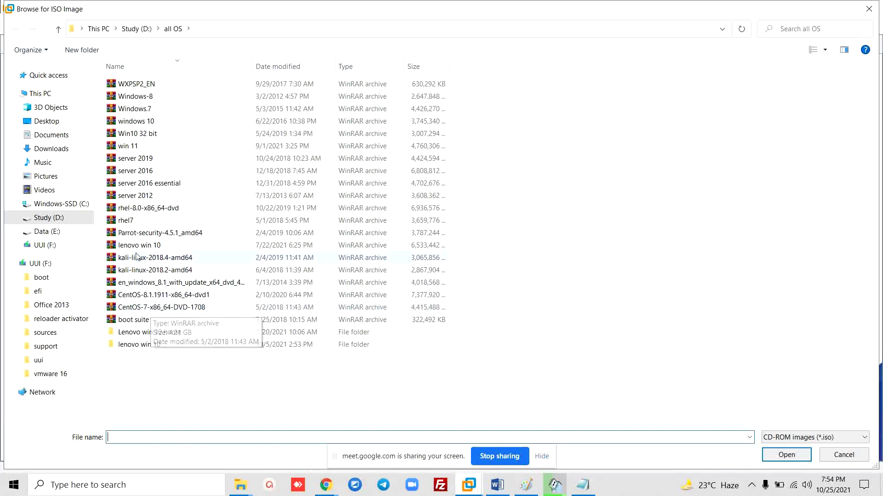
{"action": "double_click", "coordinate": [135, 210]}
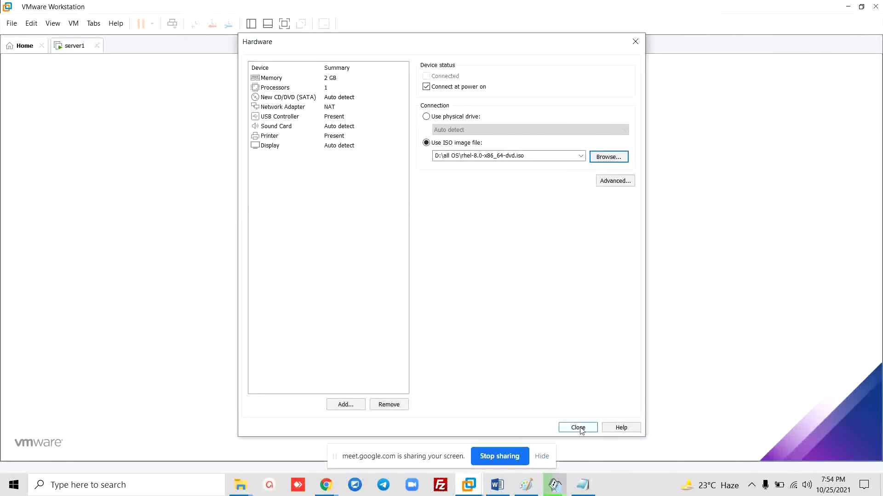
{"action": "left_click", "coordinate": [578, 428]}
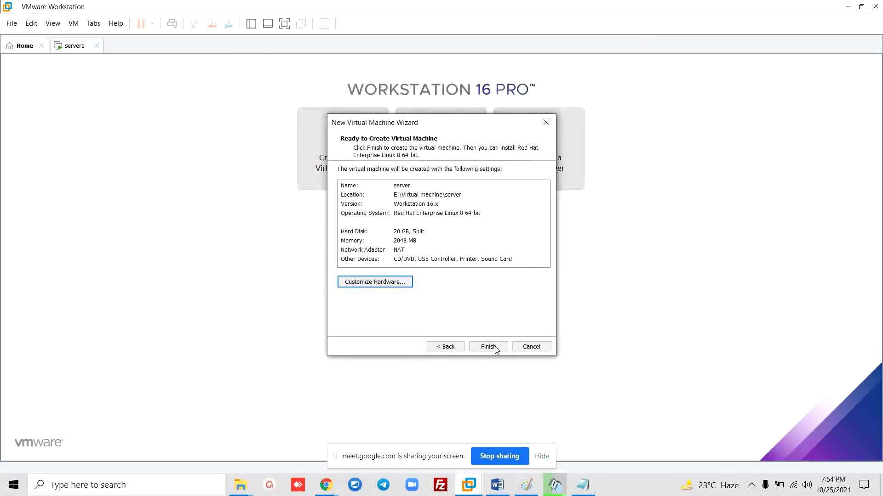
{"action": "left_click", "coordinate": [495, 349]}
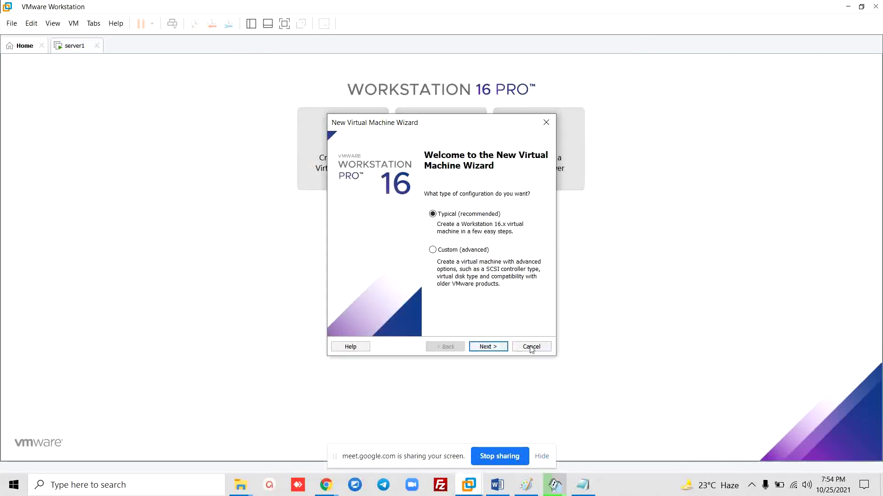
{"action": "left_click", "coordinate": [532, 348]}
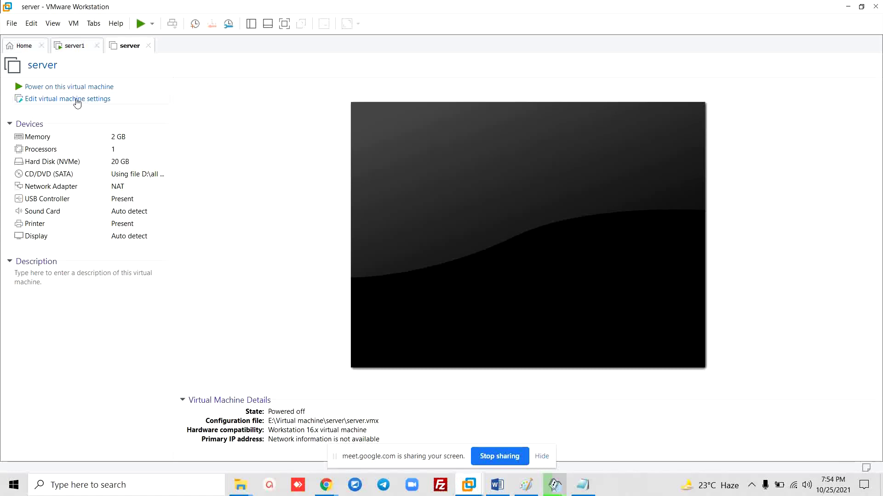
Step: Power on the 'server' VM and direct keyboard input into its console
{"action": "left_click", "coordinate": [64, 92]}
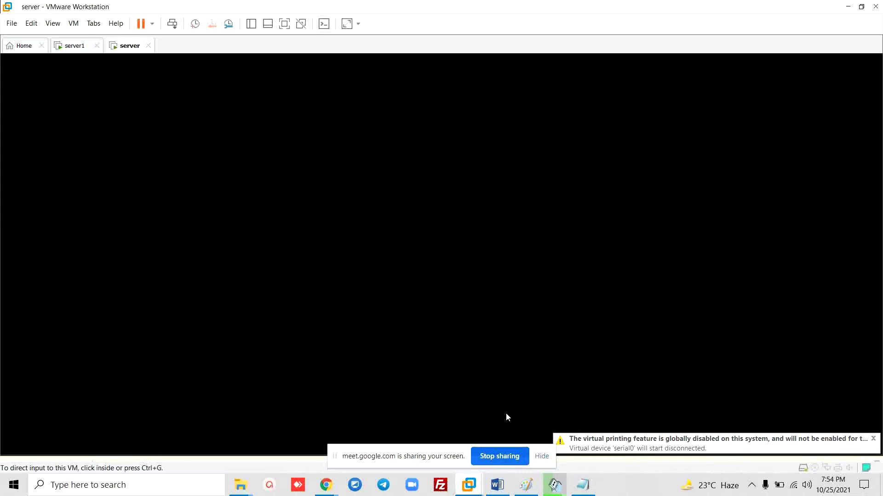
{"action": "left_click", "coordinate": [542, 456]}
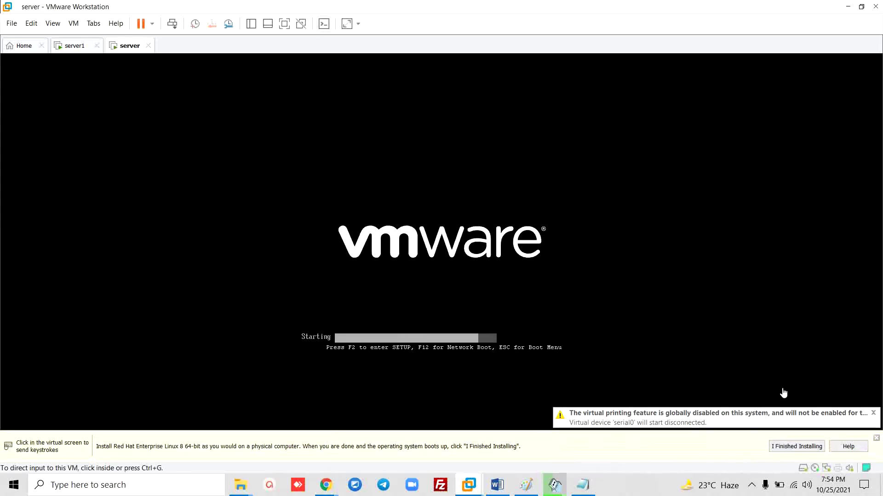
{"action": "left_click", "coordinate": [415, 238]}
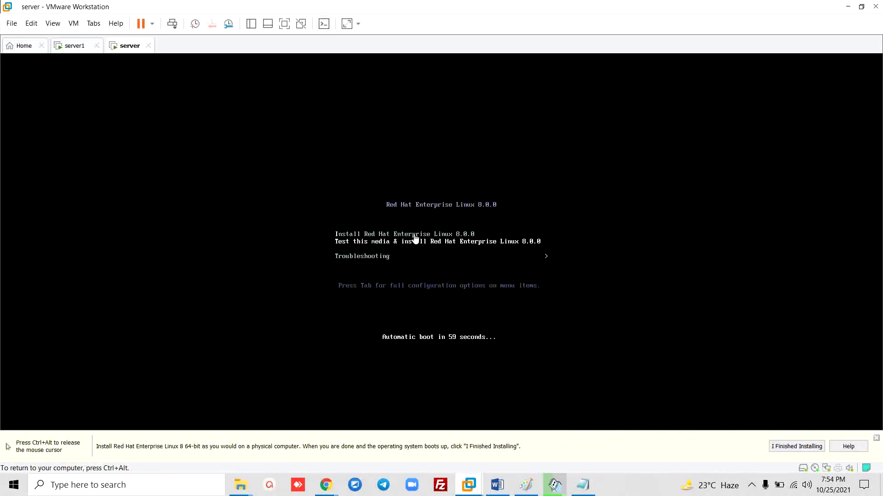
Step: Select 'Install Red Hat Enterprise Linux 8.0.0' in the boot menu and start the installer
{"action": "key", "text": "Up"}
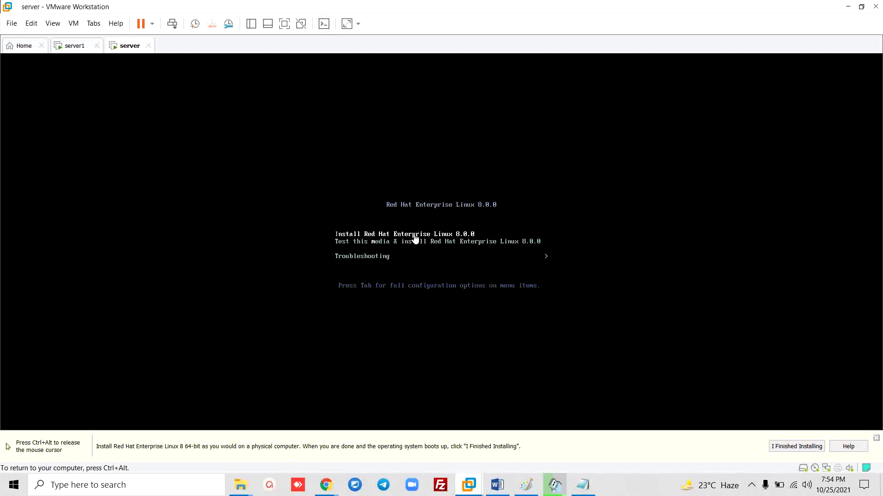
{"action": "key", "text": "Down"}
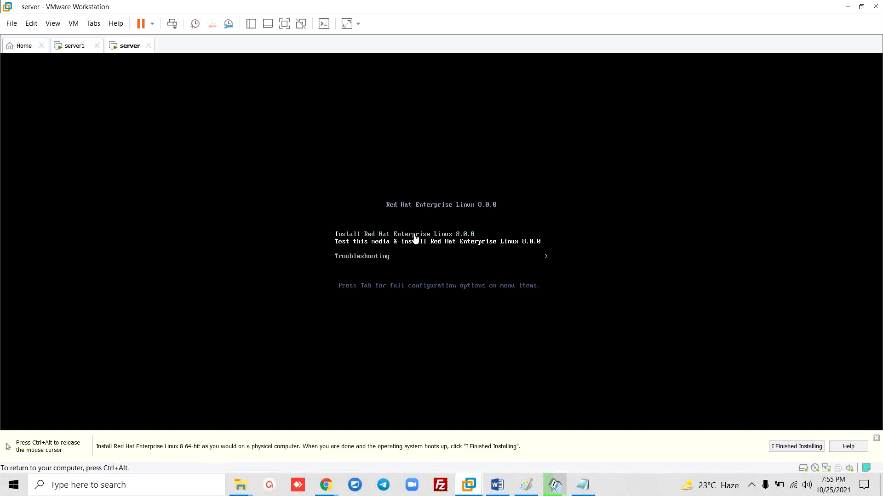
{"action": "key", "text": "Down"}
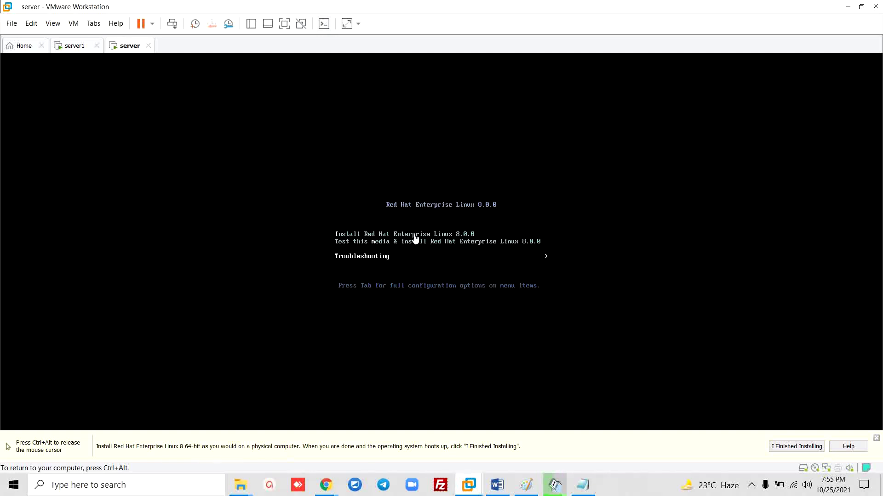
{"action": "key", "text": "Up"}
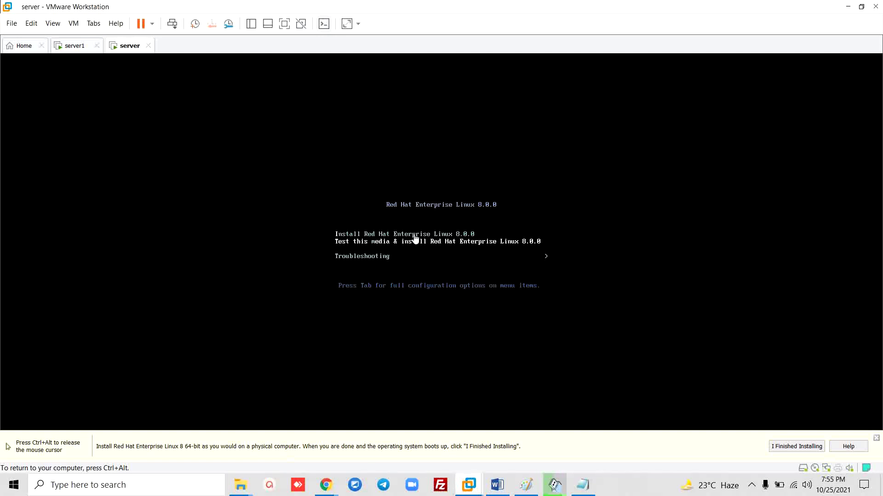
{"action": "key", "text": "Down"}
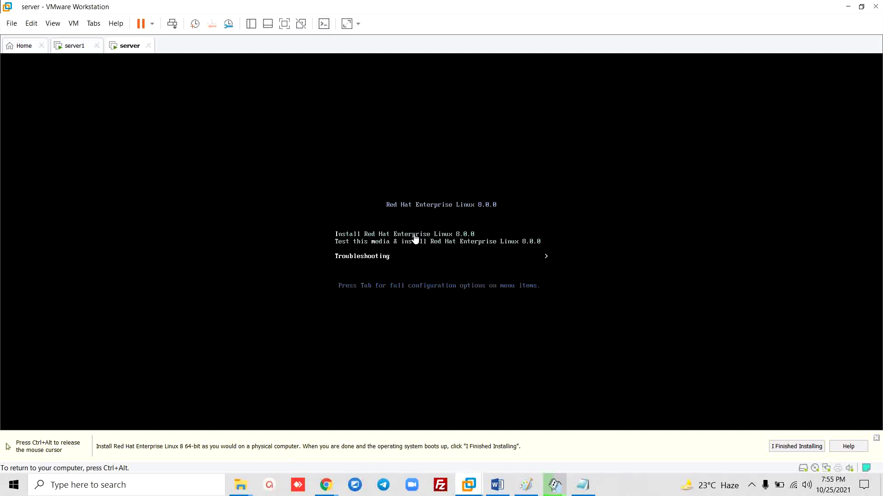
{"action": "key", "text": "Up"}
{"action": "key", "text": "Up"}
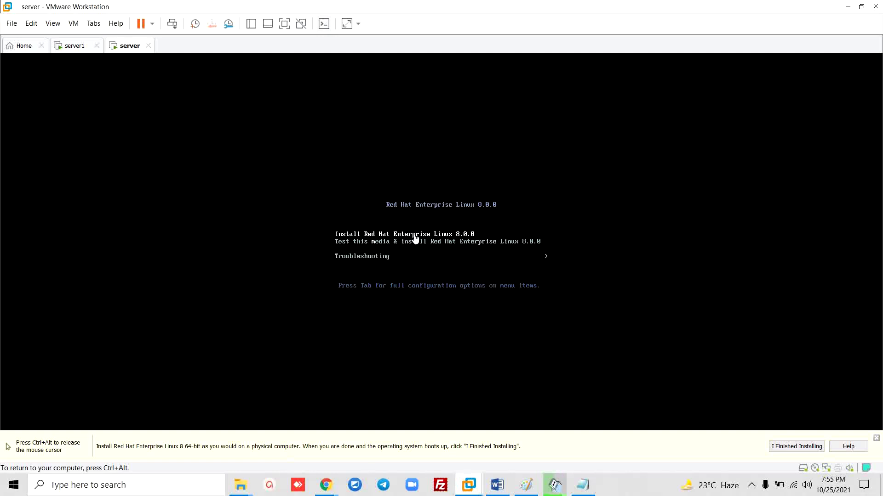
{"action": "key", "text": "Return"}
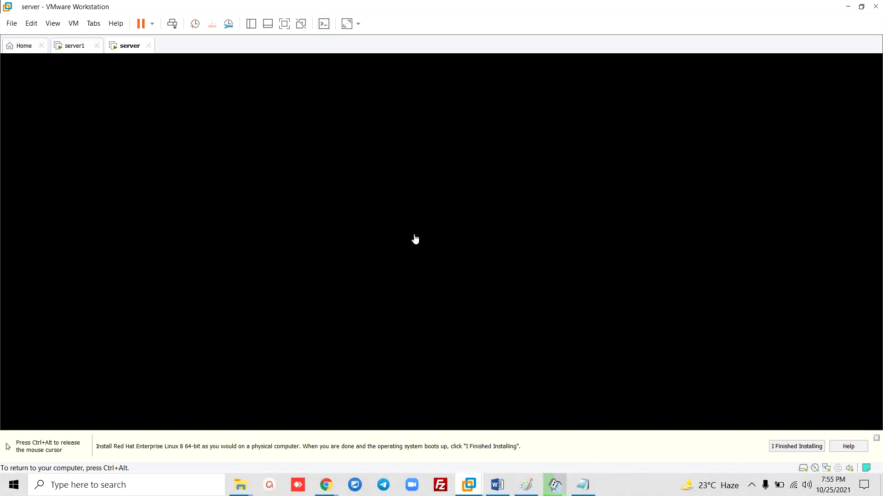
{"action": "key", "text": "ctrl+alt"}
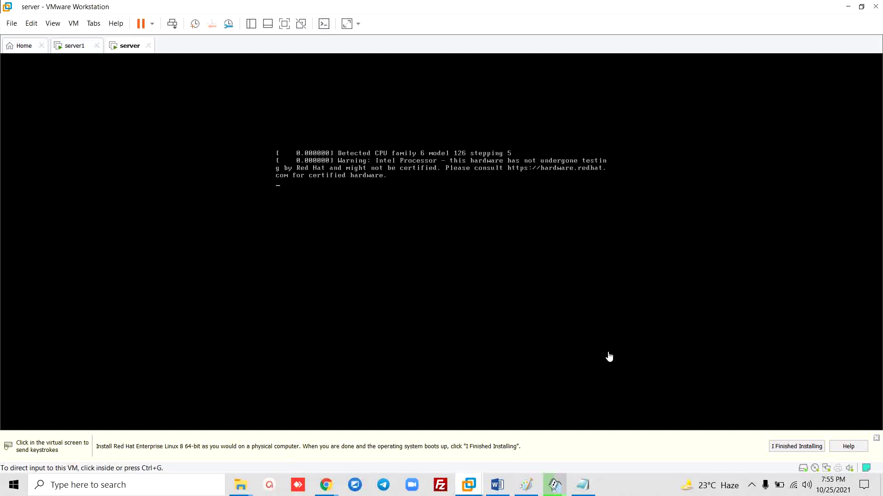
{"action": "left_click", "coordinate": [876, 438]}
{"action": "left_click", "coordinate": [436, 283]}
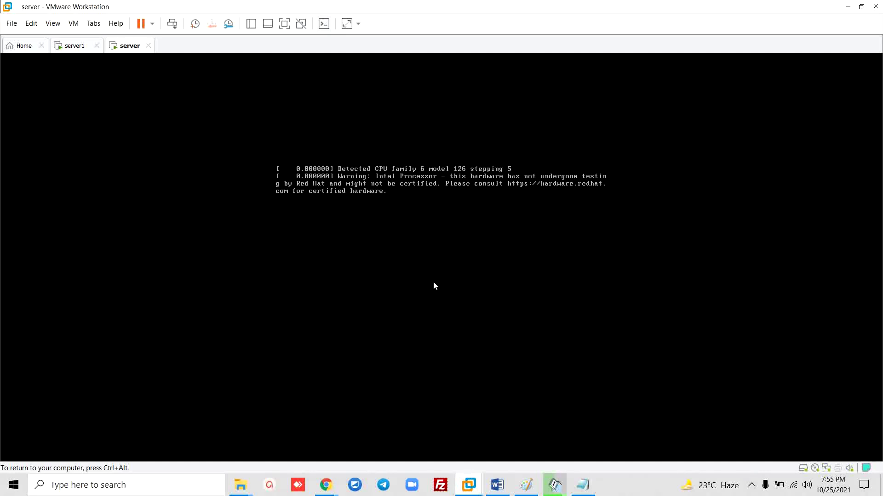
{"action": "key", "text": "ctrl+alt"}
Step: Add a double rule of equals signs below 'HD = 20 GB' in the Word notes
{"action": "left_click", "coordinate": [497, 485]}
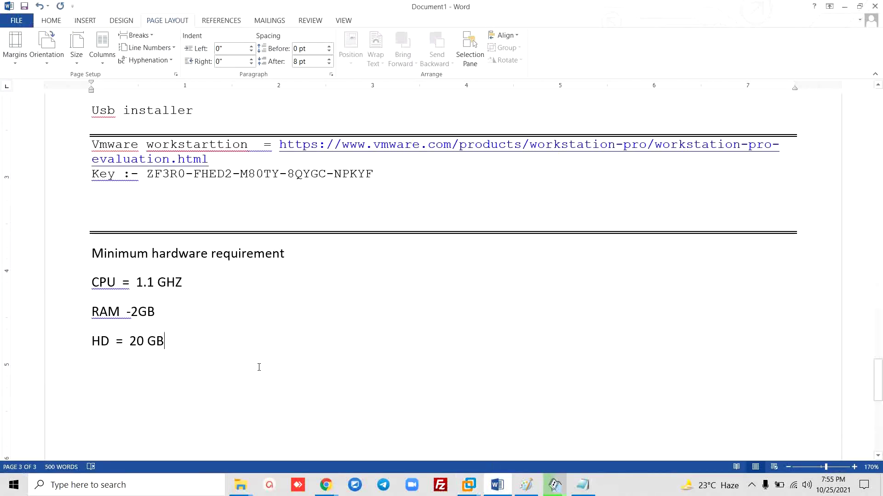
{"action": "key", "text": "Return"}
{"action": "type", "text": "============="}
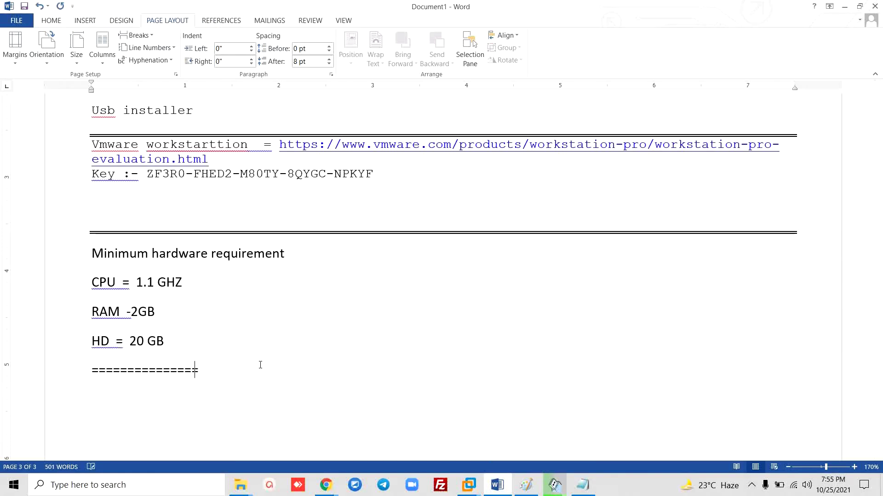
{"action": "type", "text": "======="}
{"action": "key", "text": "Return"}
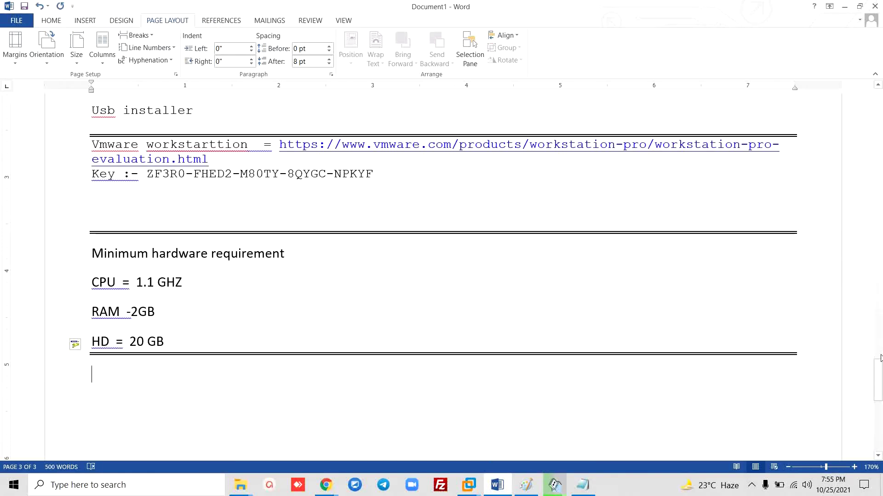
{"action": "left_click_drag", "start_coordinate": [878, 389], "coordinate": [878, 411]}
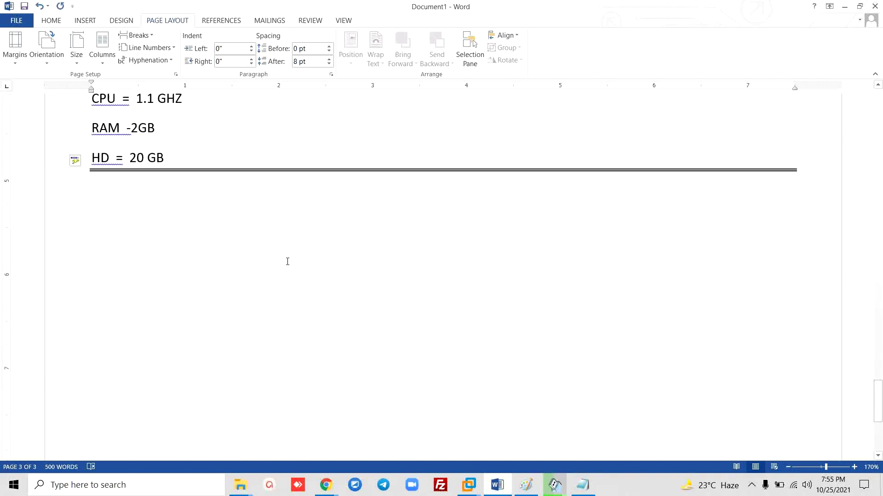
Step: Add heading 'Linux OS installation step' with numbered steps 'install the linux OS ( 1 option ) = enter' and 'OS language = english = next'
{"action": "type", "text": "Linux OS "}
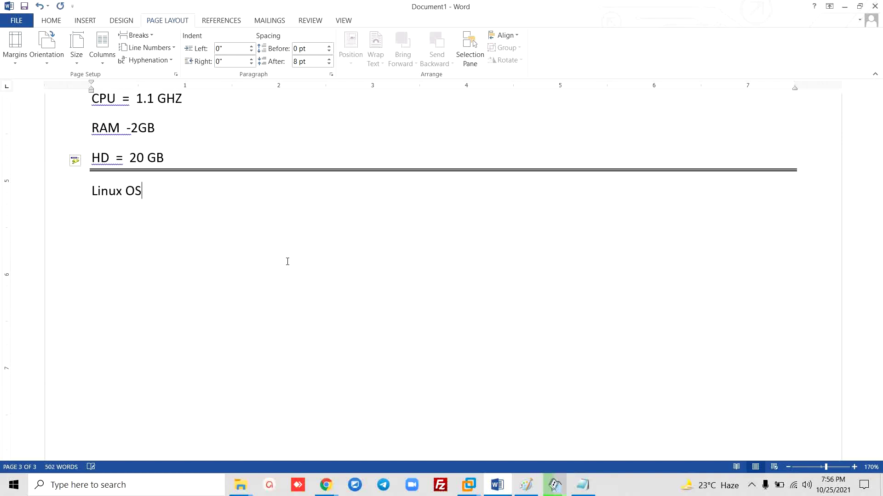
{"action": "type", "text": "insta"}
{"action": "type", "text": "llation "}
{"action": "type", "text": "step"}
{"action": "key", "text": "Return"}
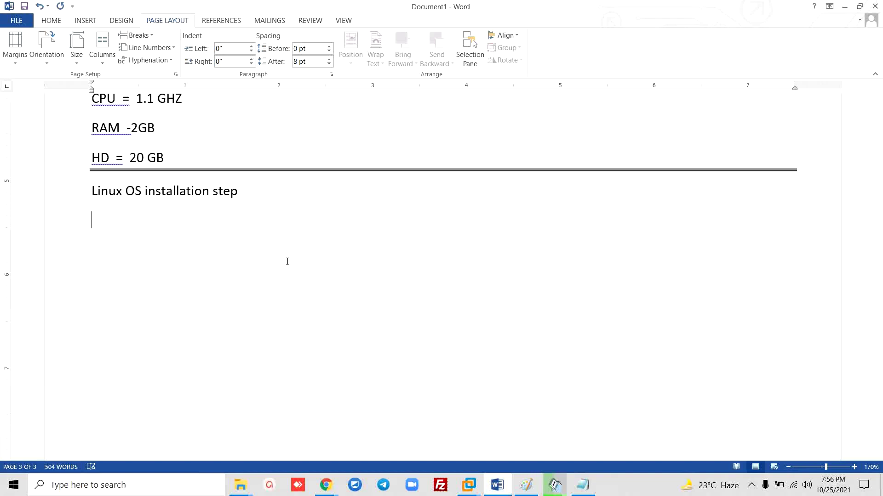
{"action": "type", "text": "1. "}
{"action": "type", "text": "1 op"}
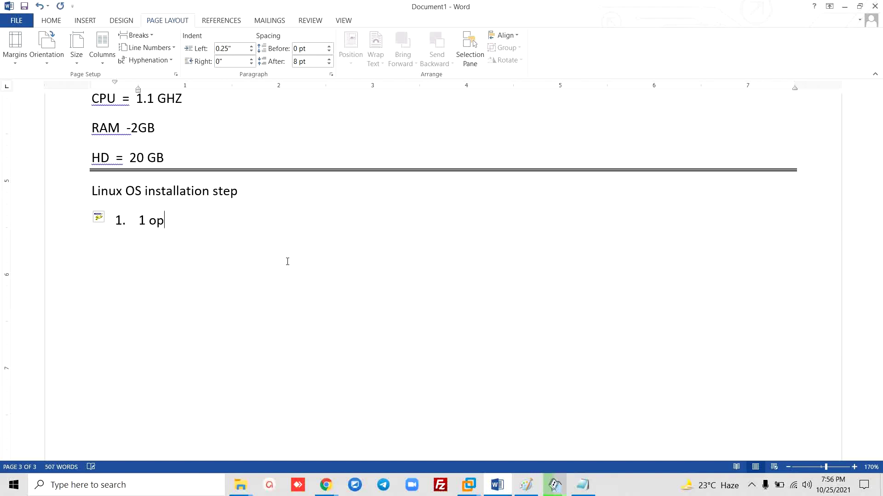
{"action": "key", "text": "BackSpace"}
{"action": "key", "text": "BackSpace"}
{"action": "key", "text": "BackSpace"}
{"action": "key", "text": "BackSpace"}
{"action": "type", "text": "in"}
{"action": "type", "text": "stall th"}
{"action": "type", "text": "e linux "}
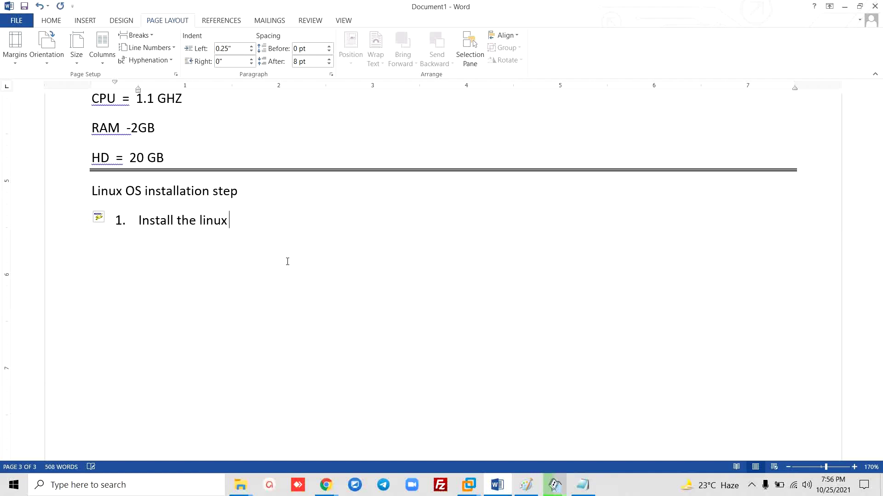
{"action": "type", "text": "OS  "}
{"action": "type", "text": "= "}
{"action": "type", "text": "e"}
{"action": "key", "text": "BackSpace"}
{"action": "key", "text": "BackSpace"}
{"action": "key", "text": "BackSpace"}
{"action": "key", "text": "BackSpace"}
{"action": "key", "text": "BackSpace"}
{"action": "type", "text": "( 1 "}
{"action": "type", "text": "option "}
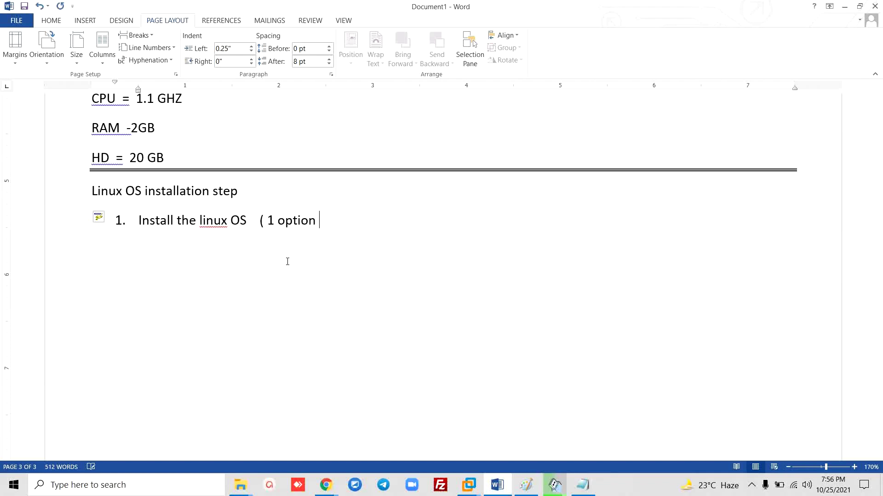
{"action": "type", "text": ")   "}
{"action": "type", "text": "=  ent"}
{"action": "type", "text": "er"}
{"action": "key", "text": "Return"}
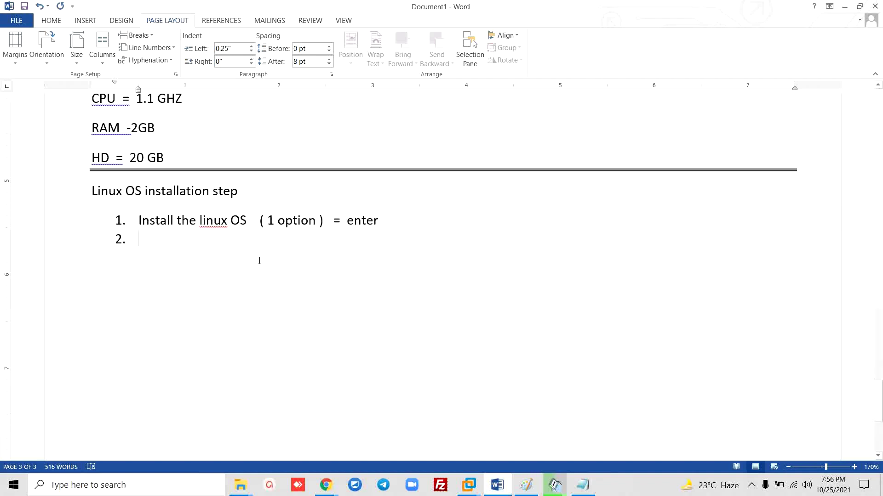
{"action": "type", "text": "OS  "}
{"action": "type", "text": "lang"}
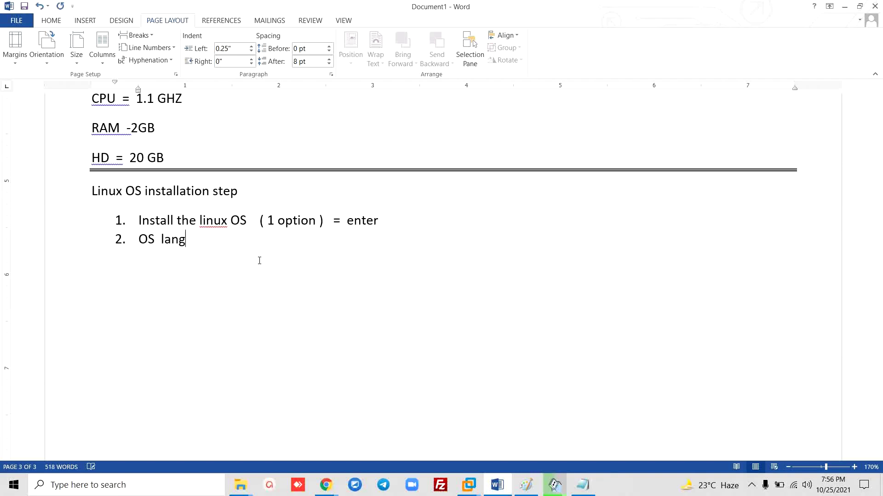
{"action": "type", "text": "uage  "}
{"action": "type", "text": "=  "}
{"action": "type", "text": "e"}
{"action": "type", "text": "nglis"}
{"action": "type", "text": "h  =  "}
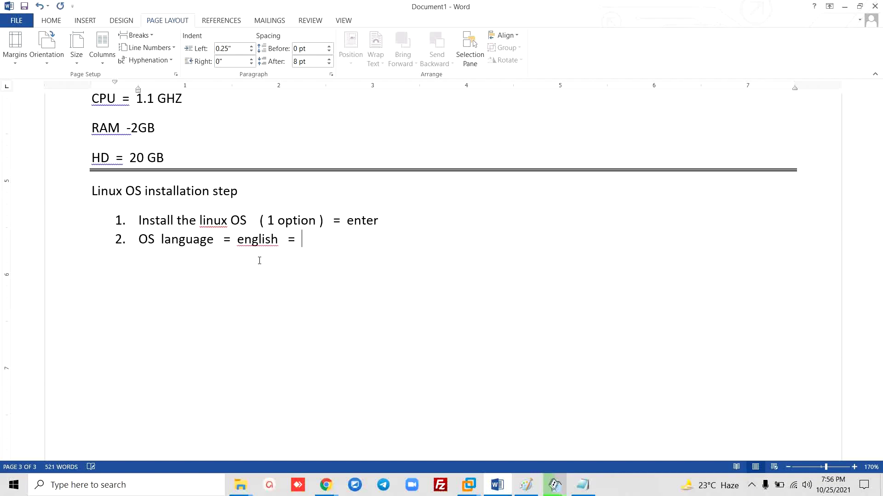
{"action": "type", "text": "next"}
Step: Switch to the server VM's installer console via server1, after briefly checking Chrome's Meet tab
{"action": "left_click", "coordinate": [468, 485]}
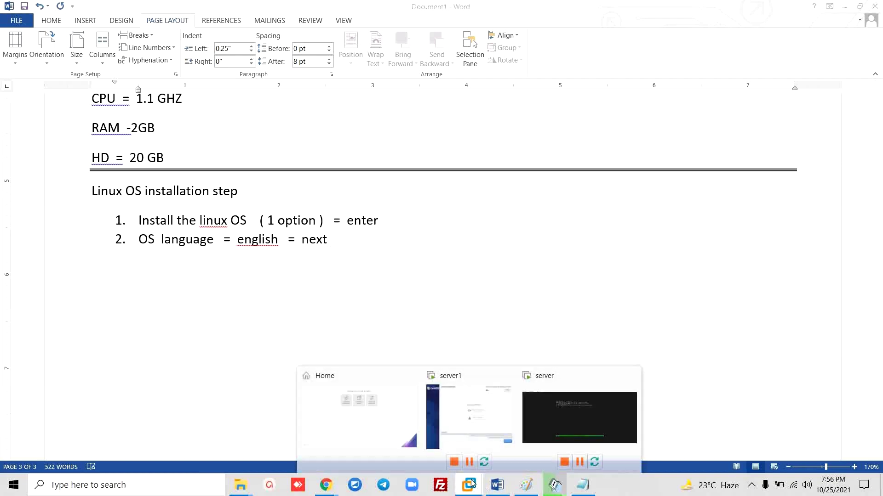
{"action": "left_click", "coordinate": [448, 444]}
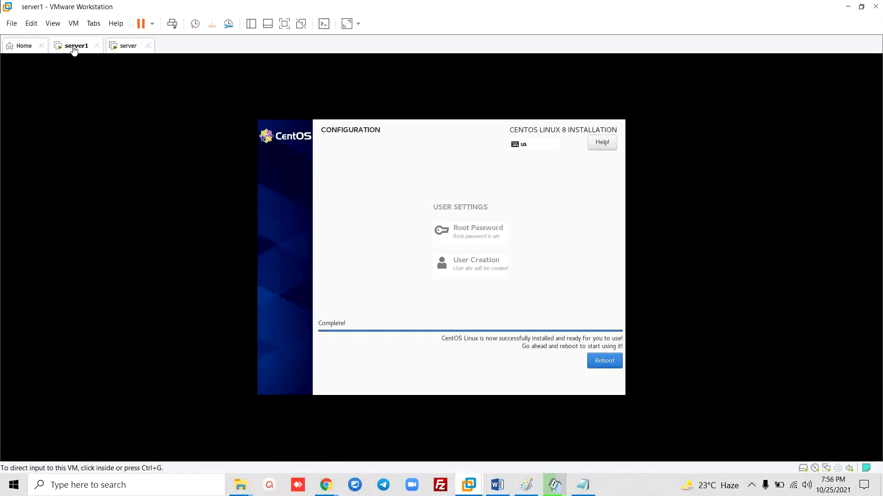
{"action": "left_click", "coordinate": [128, 46]}
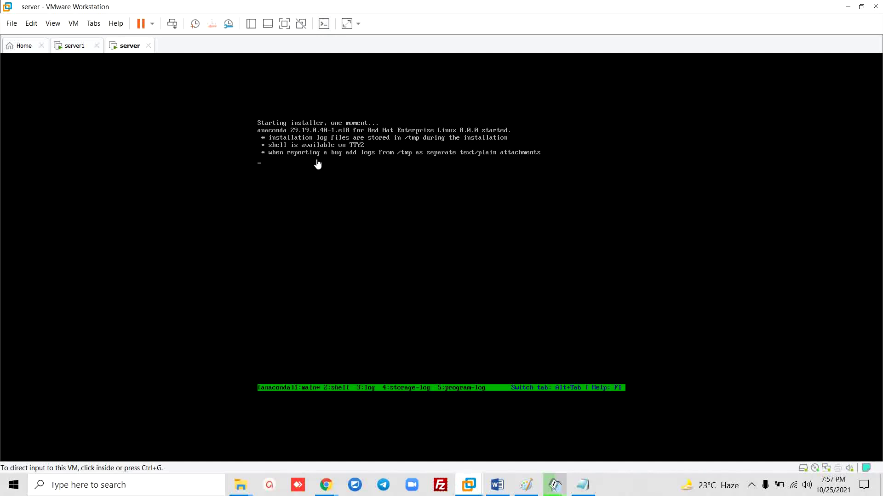
{"action": "mouse_move", "coordinate": [326, 484]}
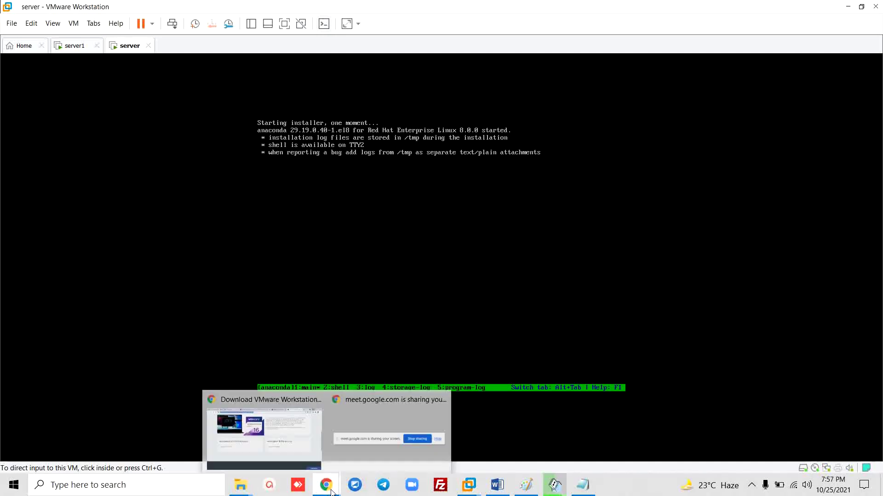
{"action": "left_click", "coordinate": [301, 448]}
{"action": "left_click", "coordinate": [67, 10]}
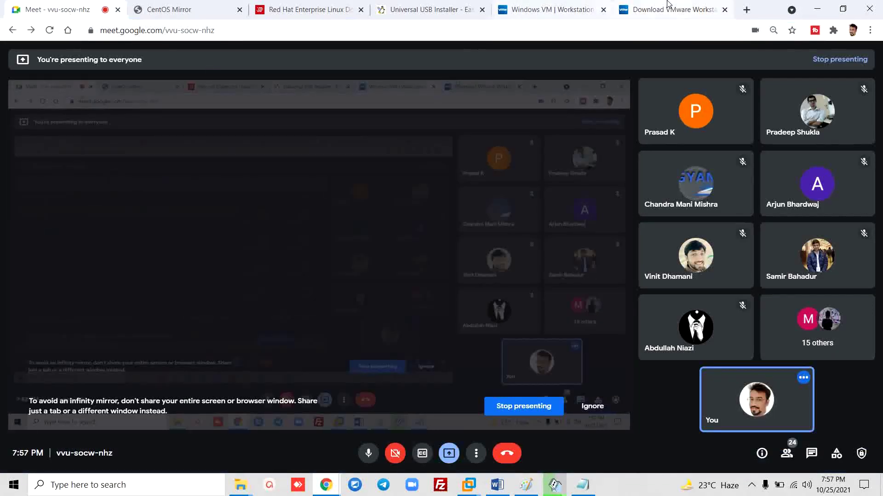
{"action": "left_click", "coordinate": [814, 9]}
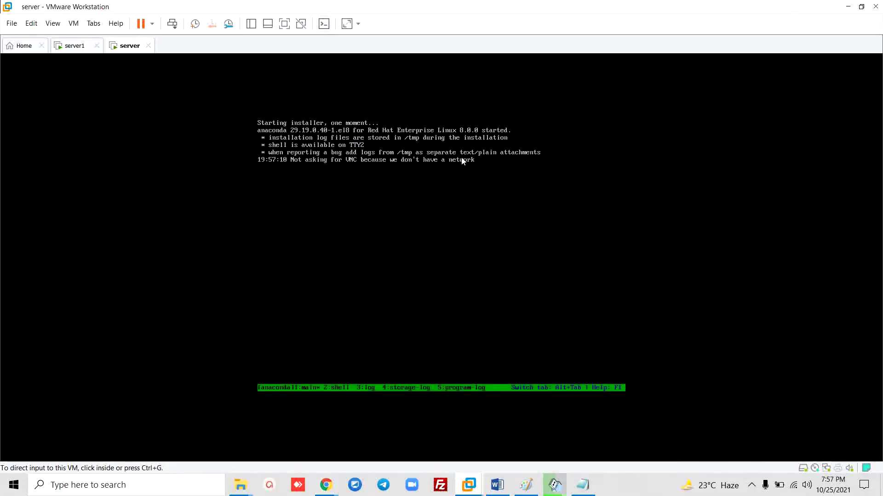
{"action": "left_click", "coordinate": [336, 207]}
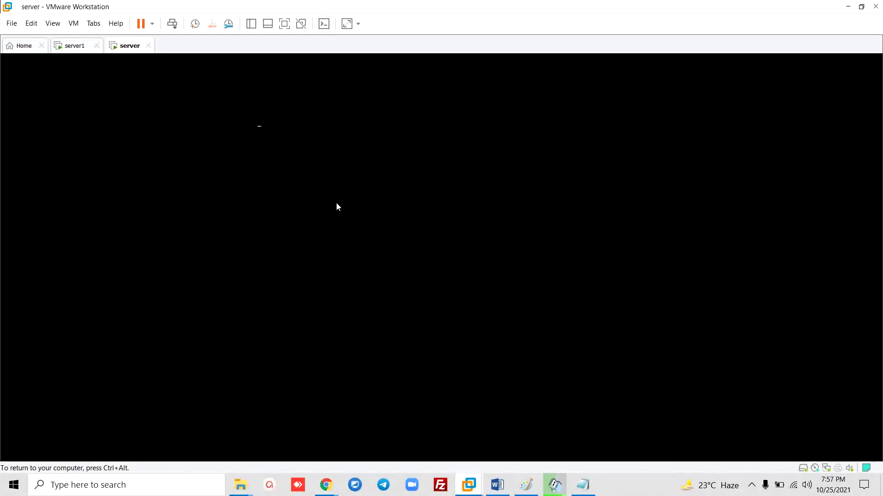
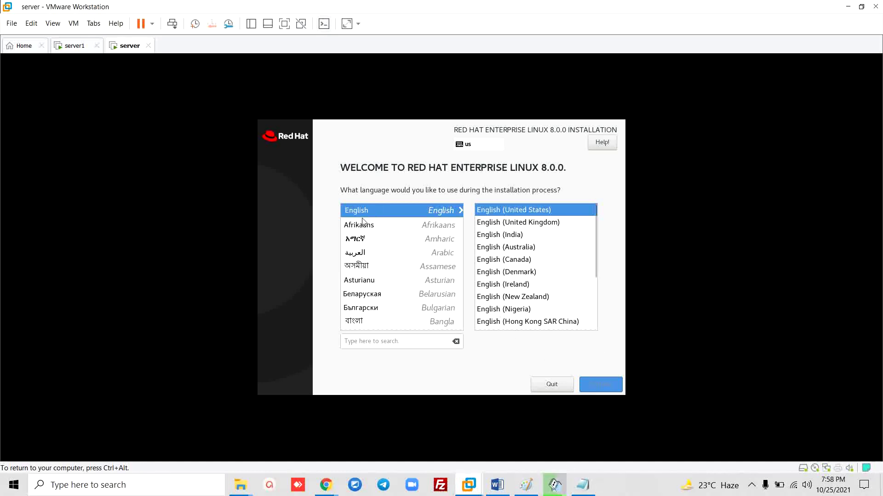
Step: Change step 2's ending from 'next' to 'continue', start an empty step 3, and return to the server VM
{"action": "left_click", "coordinate": [498, 484]}
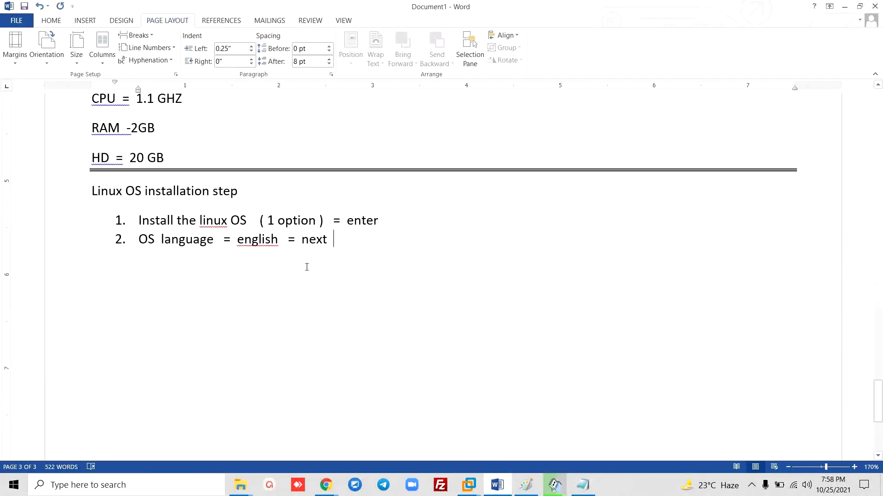
{"action": "key", "text": "BackSpace"}
{"action": "key", "text": "BackSpace"}
{"action": "key", "text": "BackSpace"}
{"action": "key", "text": "BackSpace"}
{"action": "key", "text": "BackSpace"}
{"action": "type", "text": "conti"}
{"action": "type", "text": "nue"}
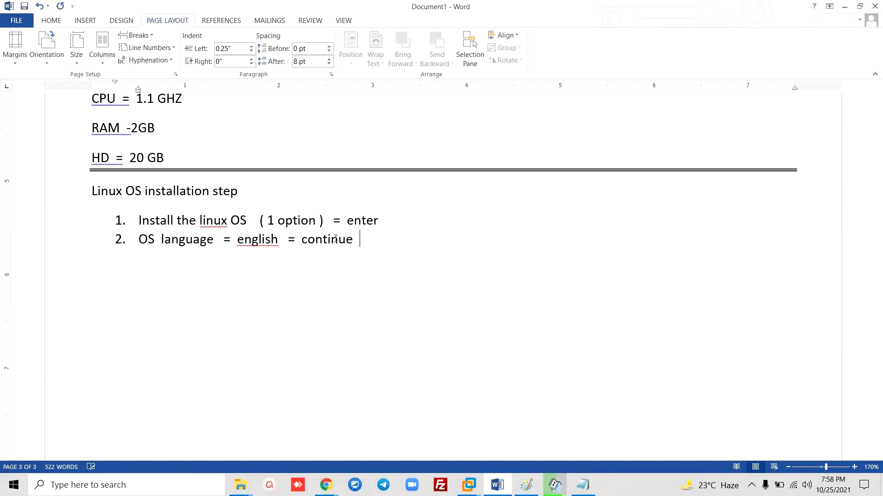
{"action": "key", "text": "Return"}
{"action": "left_click", "coordinate": [468, 485]}
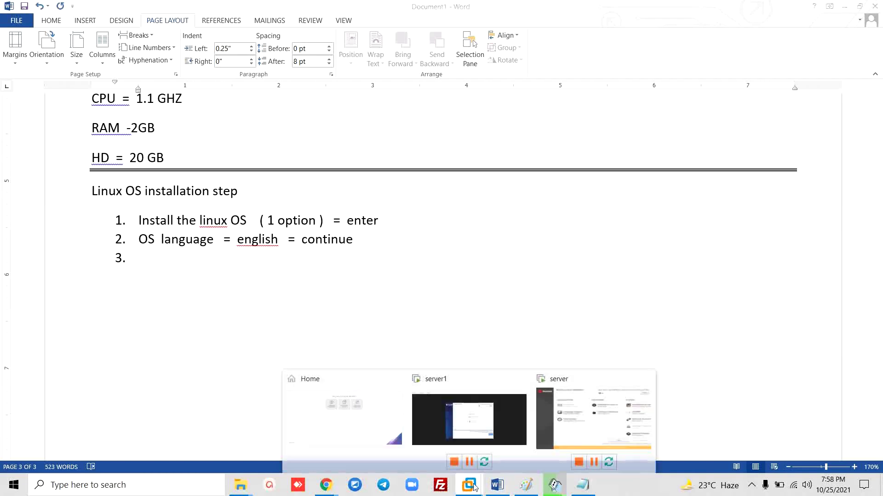
{"action": "left_click", "coordinate": [597, 425]}
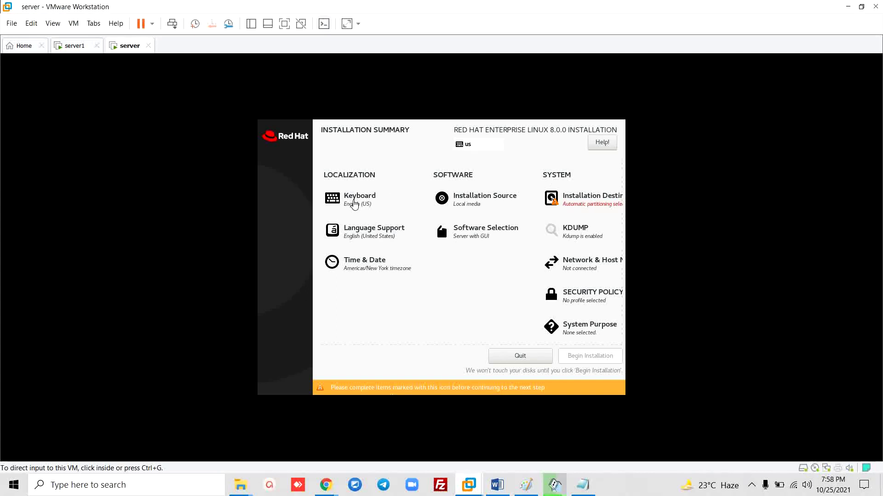
{"action": "left_click", "coordinate": [354, 205]}
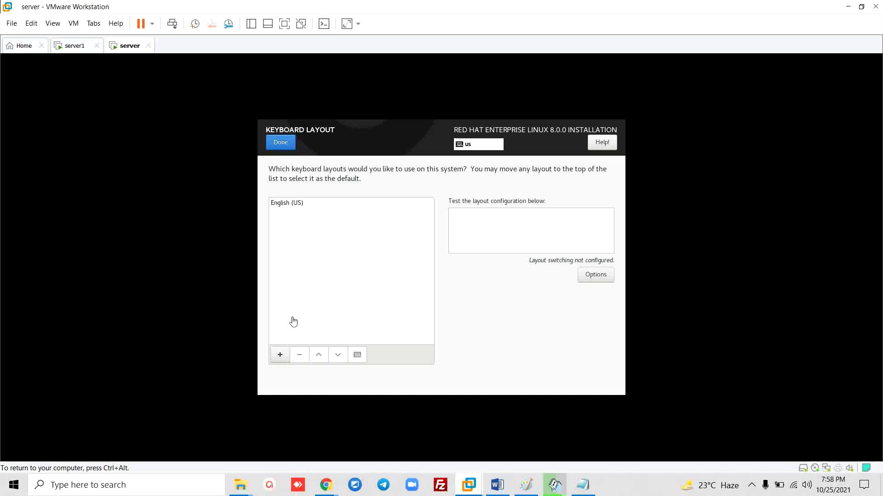
{"action": "left_click", "coordinate": [280, 355]}
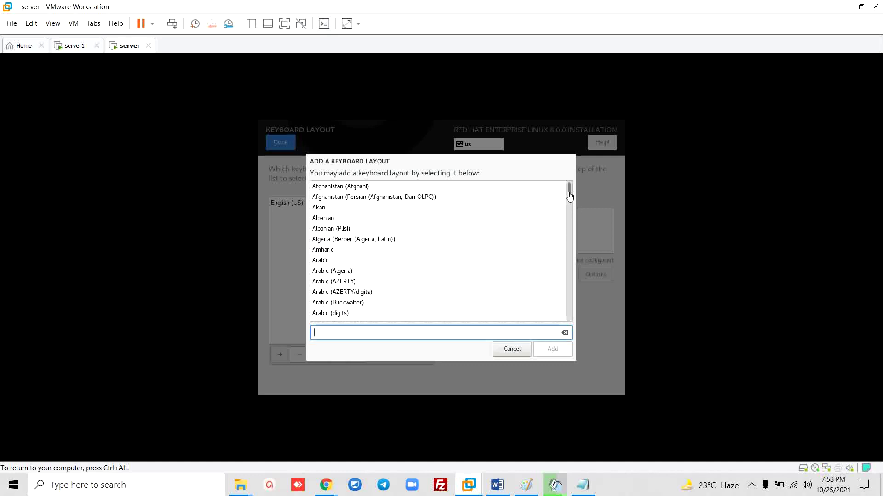
{"action": "left_click_drag", "start_coordinate": [569, 197], "coordinate": [572, 207]}
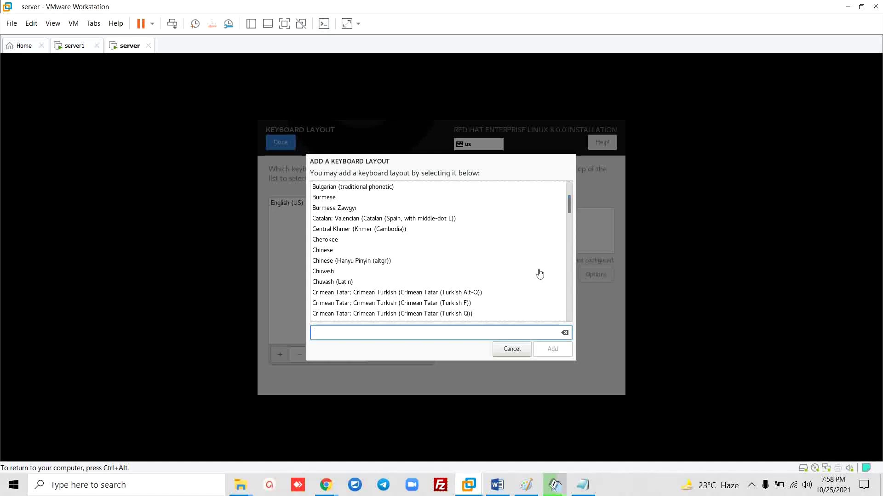
{"action": "left_click", "coordinate": [508, 349]}
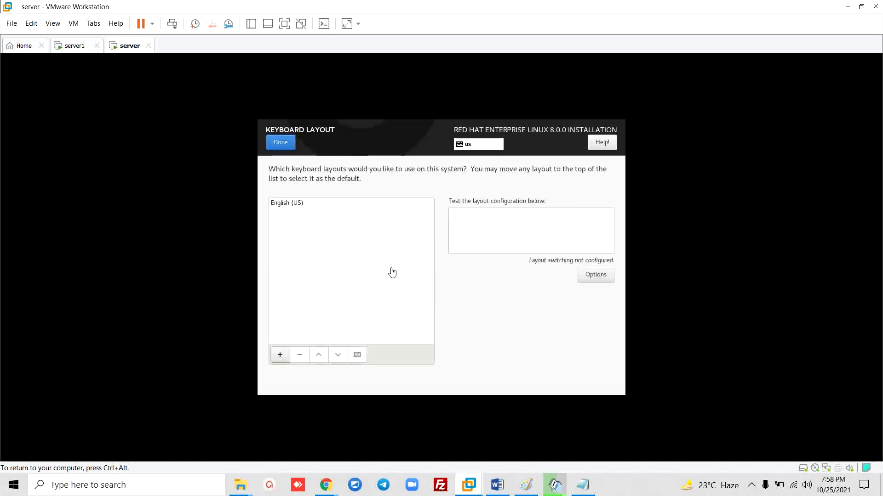
{"action": "left_click", "coordinate": [282, 143]}
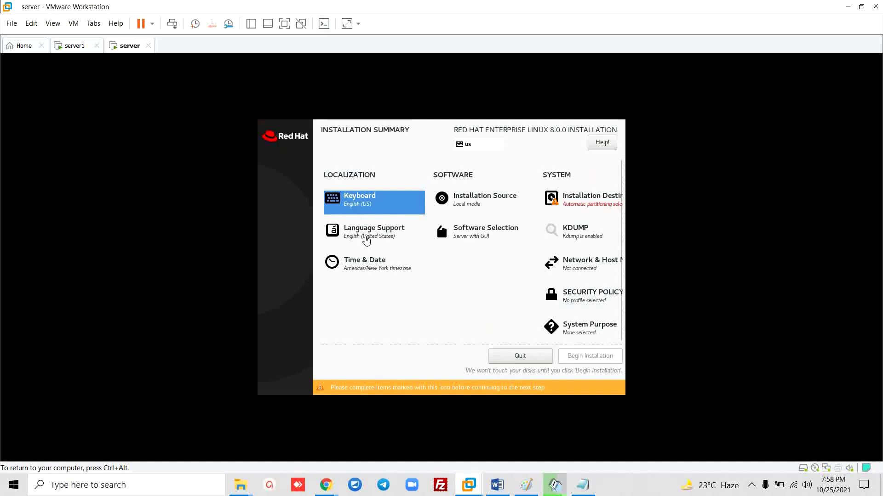
{"action": "left_click", "coordinate": [364, 232]}
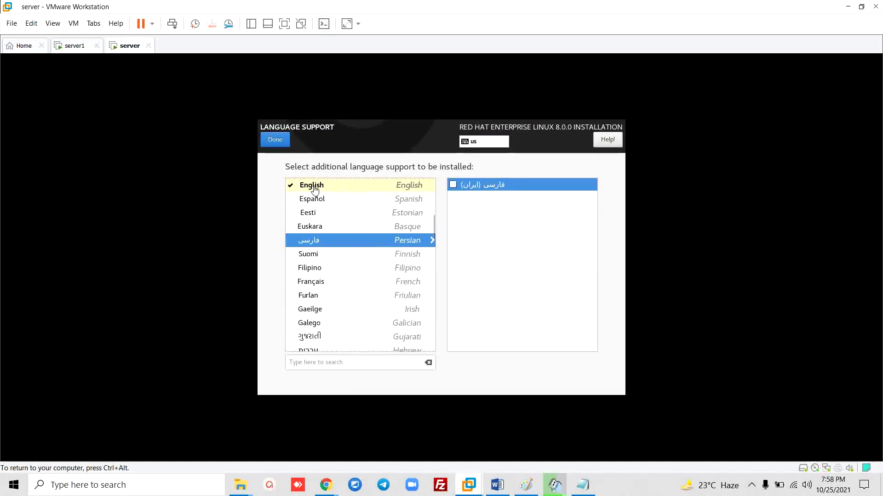
{"action": "left_click", "coordinate": [275, 140]}
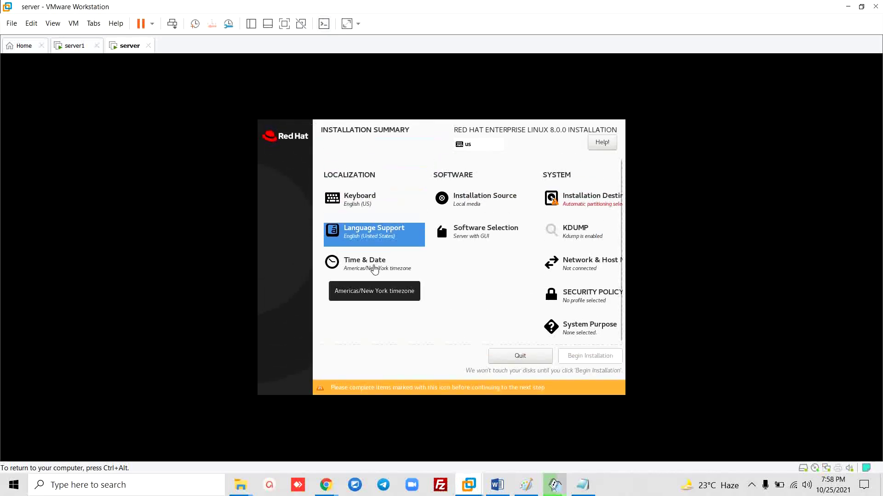
Step: Set the installer timezone to Asia/Kolkata by picking India on the map, then go to Software Selection
{"action": "left_click", "coordinate": [374, 270]}
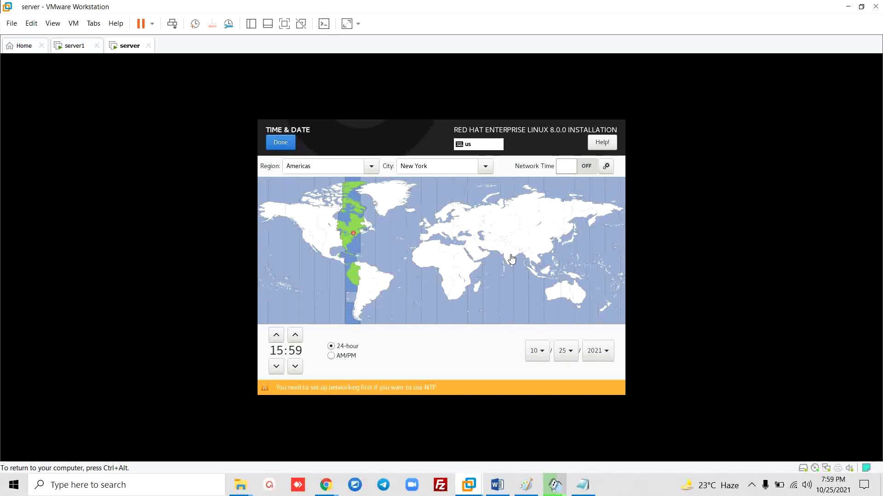
{"action": "left_click", "coordinate": [511, 258]}
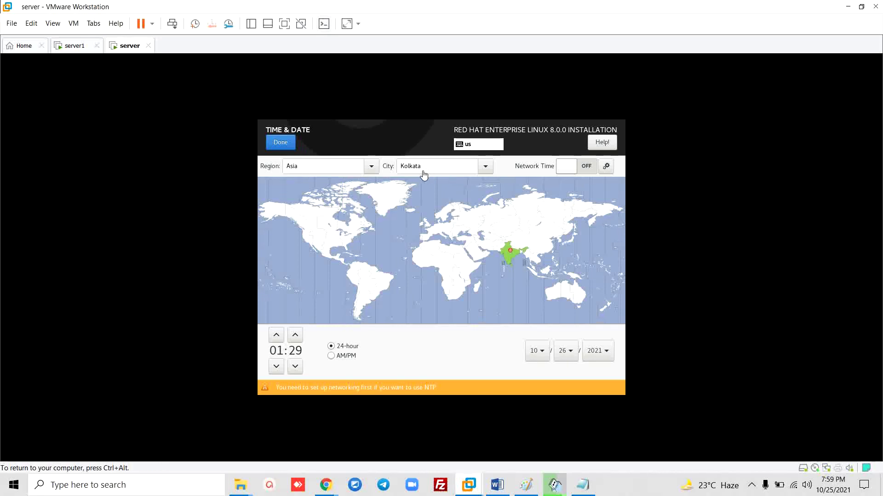
{"action": "left_click", "coordinate": [281, 143]}
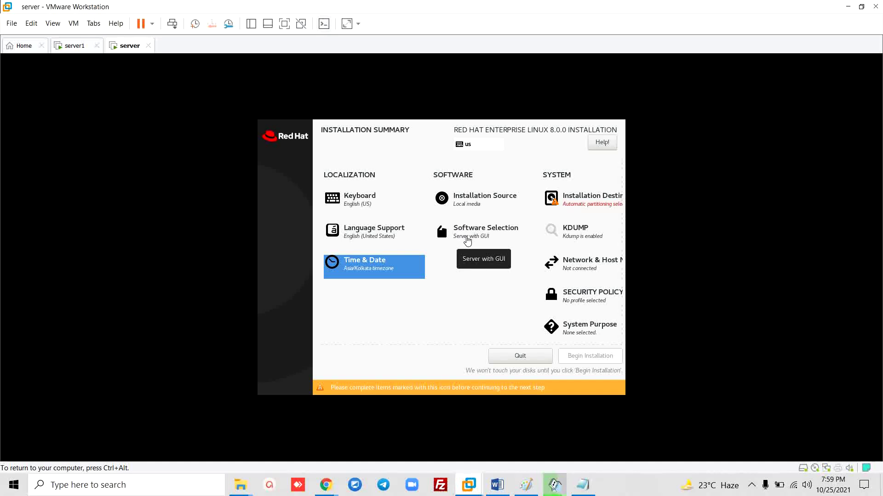
{"action": "left_click", "coordinate": [467, 241]}
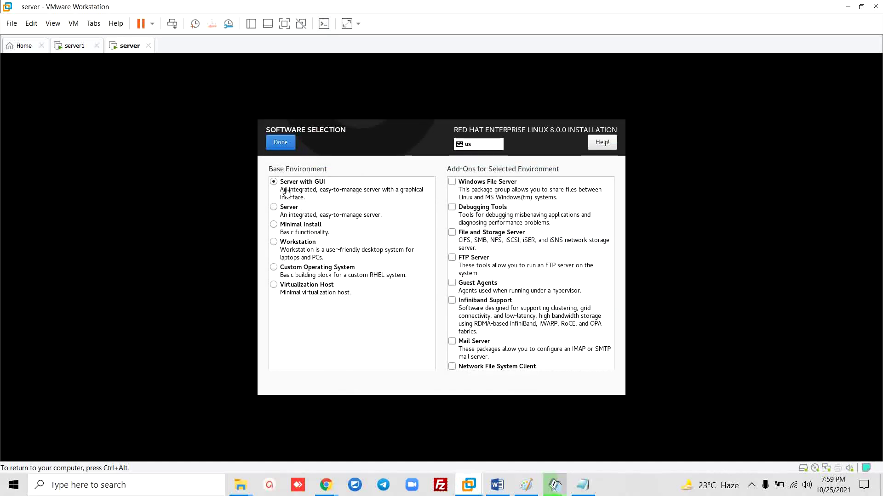
Step: After a brief look at the Word notes, accept Server with GUI as the software selection
{"action": "left_click", "coordinate": [499, 487]}
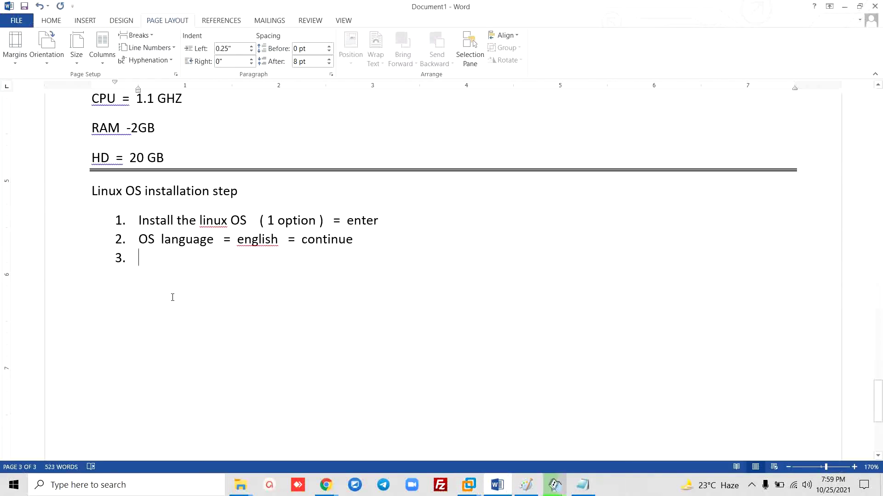
{"action": "left_click", "coordinate": [844, 6]}
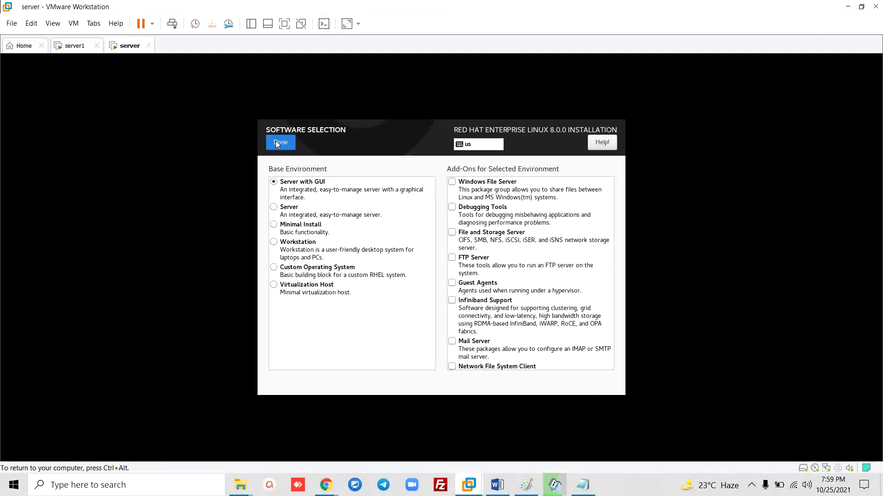
{"action": "left_click", "coordinate": [277, 144]}
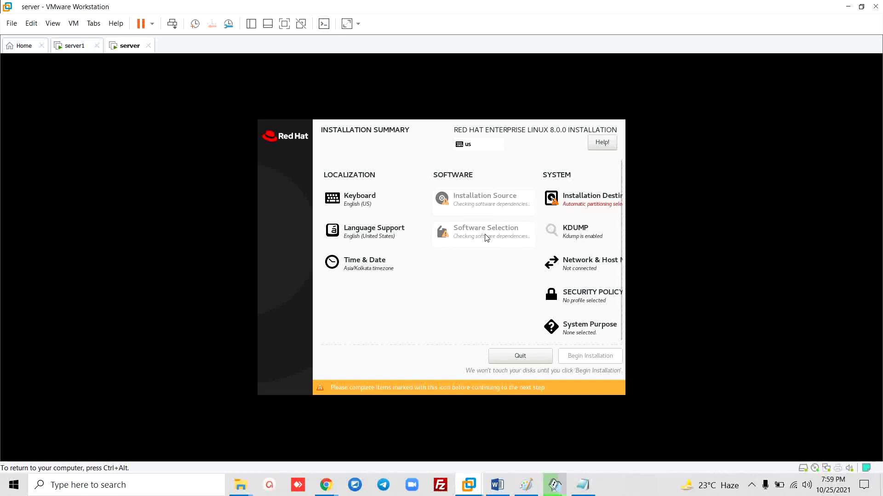
Step: Title step 3 'Software selection' and add an unnumbered line defining GUI = graphical user interface and CLI = command line interface
{"action": "left_click", "coordinate": [497, 485]}
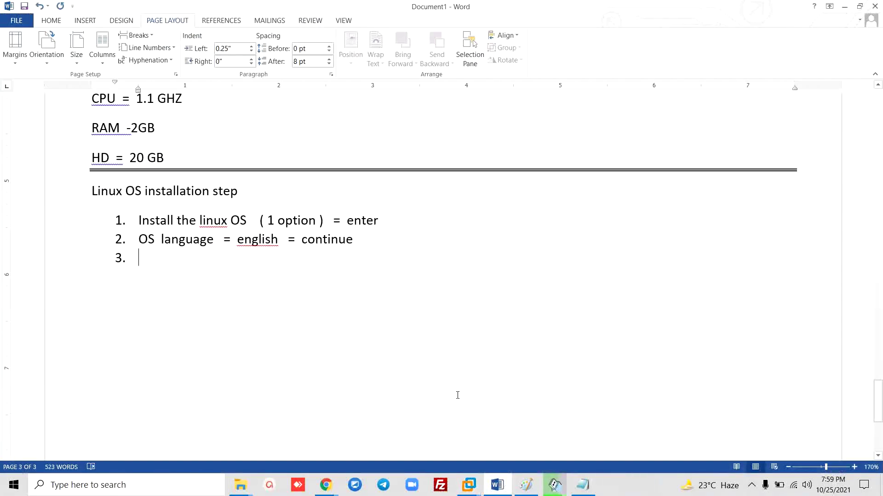
{"action": "type", "text": "Sof"}
{"action": "type", "text": "tware "}
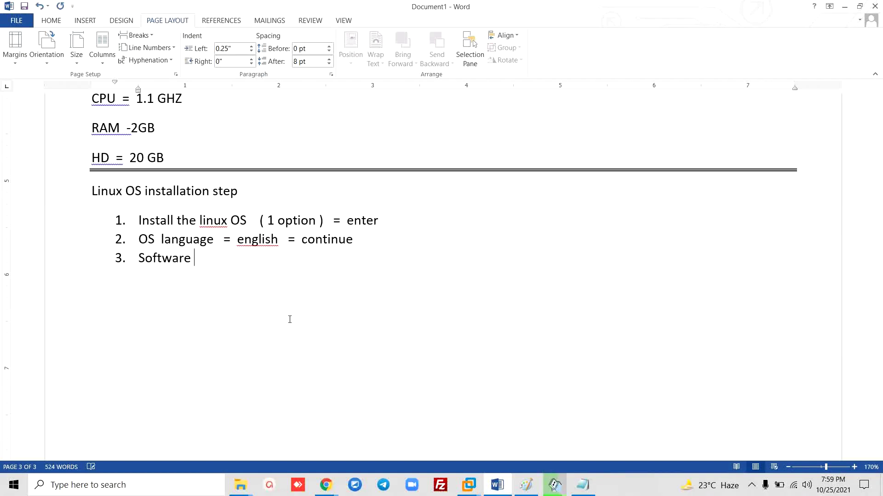
{"action": "type", "text": "selec"}
{"action": "type", "text": "tion"}
{"action": "key", "text": "Return"}
{"action": "key", "text": "BackSpace"}
{"action": "type", "text": "e"}
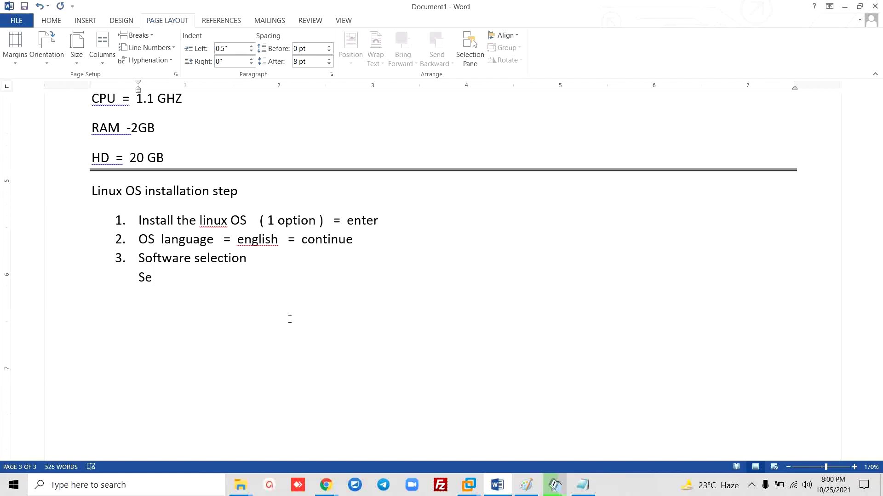
{"action": "type", "text": "rver w"}
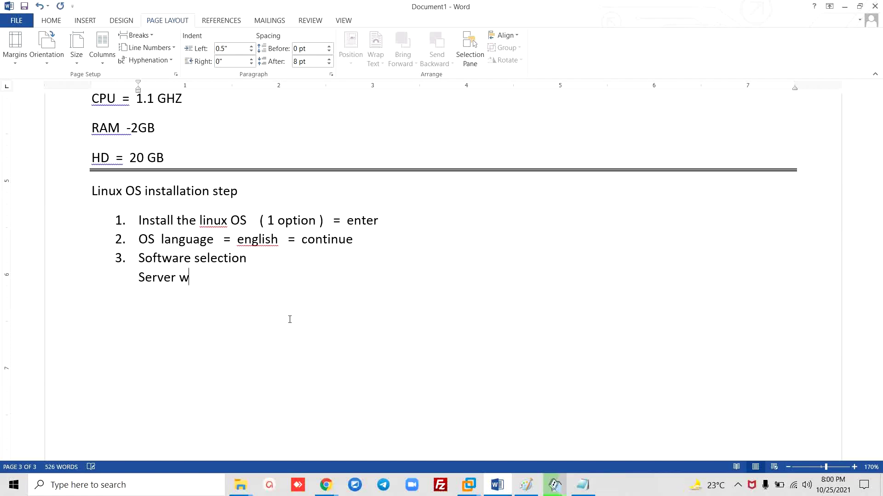
{"action": "type", "text": "ith GU"}
{"action": "type", "text": "I"}
{"action": "type", "text": "GU"}
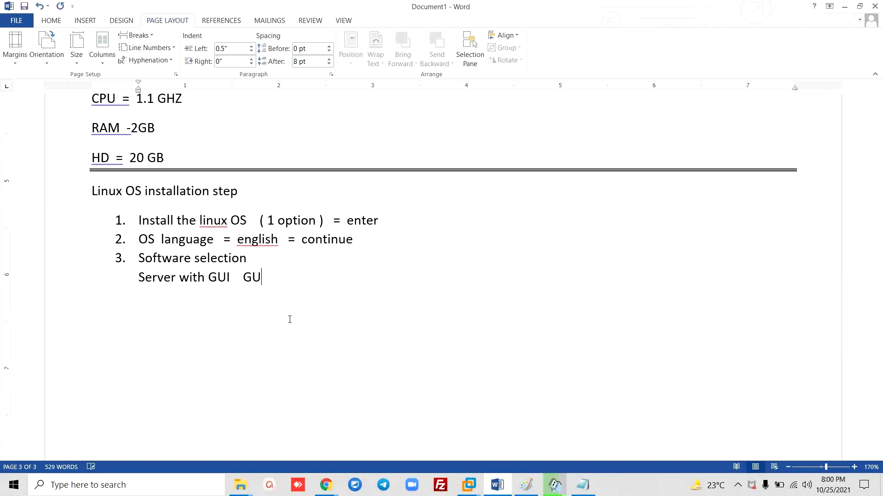
{"action": "type", "text": "I = gra"}
{"action": "type", "text": "phic"}
{"action": "type", "text": "al u"}
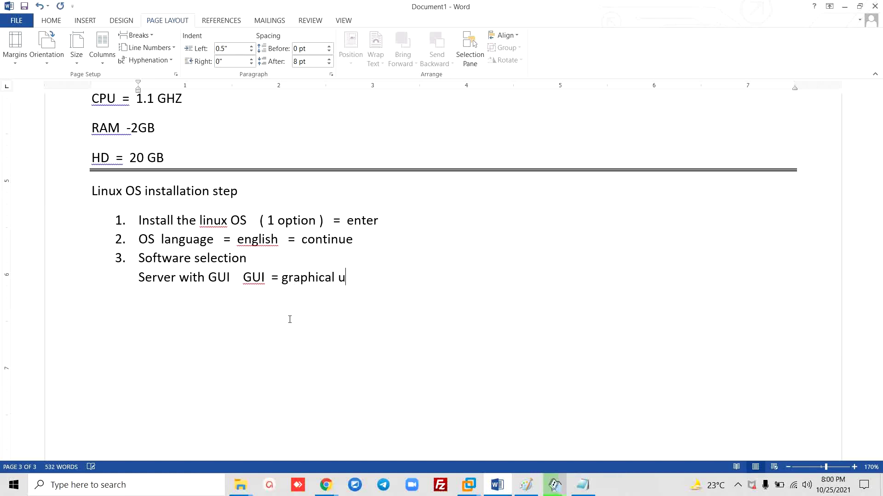
{"action": "type", "text": "serinte"}
{"action": "type", "text": "rface "}
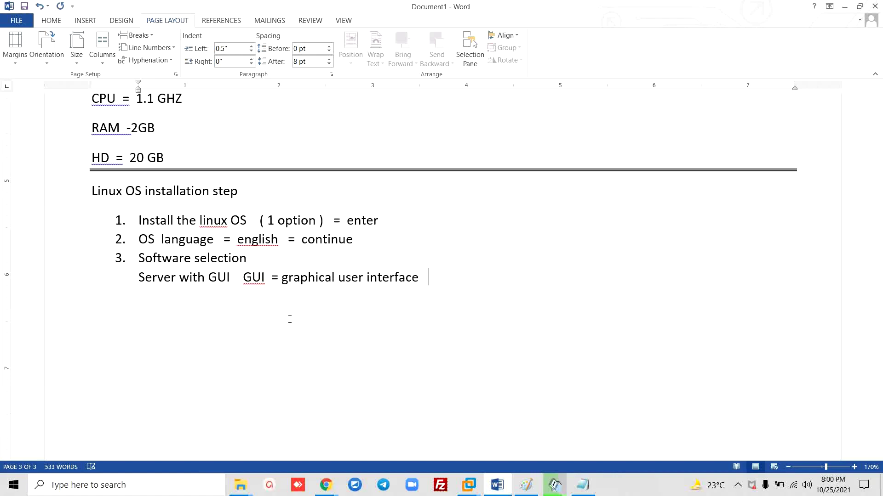
{"action": "type", "text": ","}
{"action": "type", "text": " CLI "}
{"action": "type", "text": "= comma"}
{"action": "type", "text": "nd lin"}
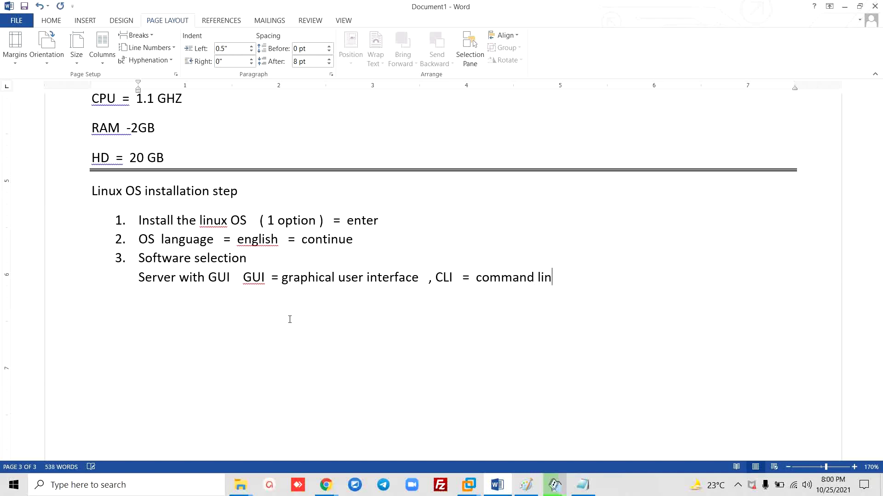
{"action": "type", "text": "u"}
{"action": "key", "text": "BackSpace"}
{"action": "type", "text": "e in"}
{"action": "type", "text": "te"}
{"action": "type", "text": "rf"}
{"action": "type", "text": "ace"}
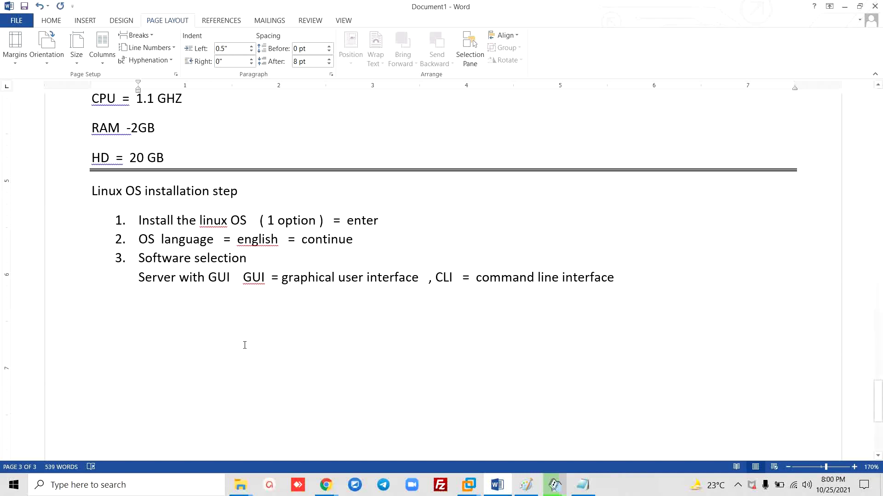
Step: Append '(mouse)' to the GUI definition and '(commands)' to the CLI definition, then copy the 'Server with GUI' label
{"action": "left_click", "coordinate": [419, 280]}
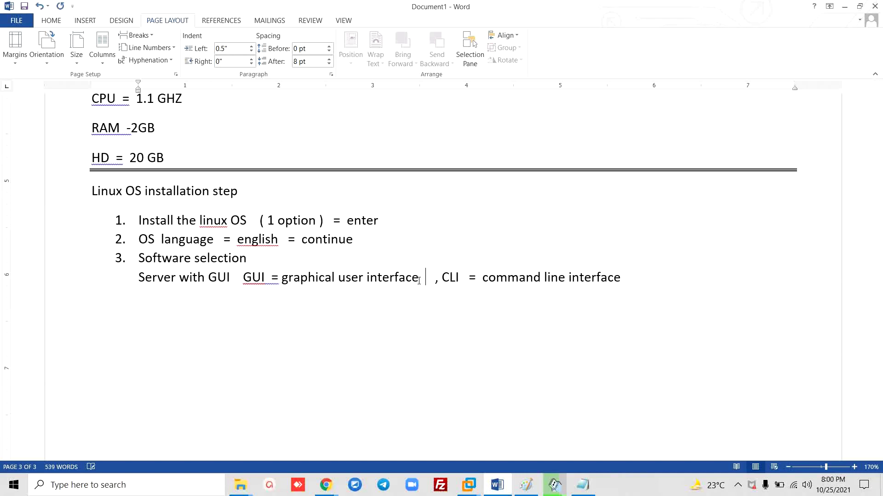
{"action": "type", "text": "( mou "}
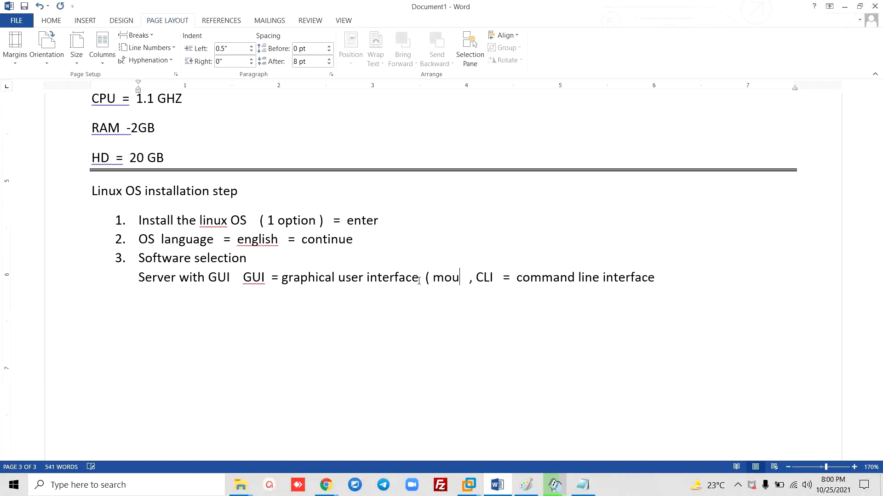
{"action": "type", "text": "se )"}
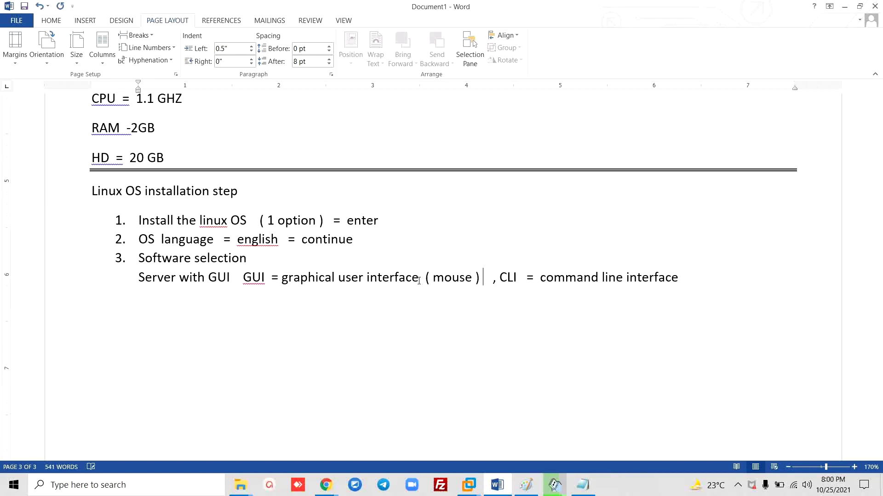
{"action": "left_click", "coordinate": [707, 274]}
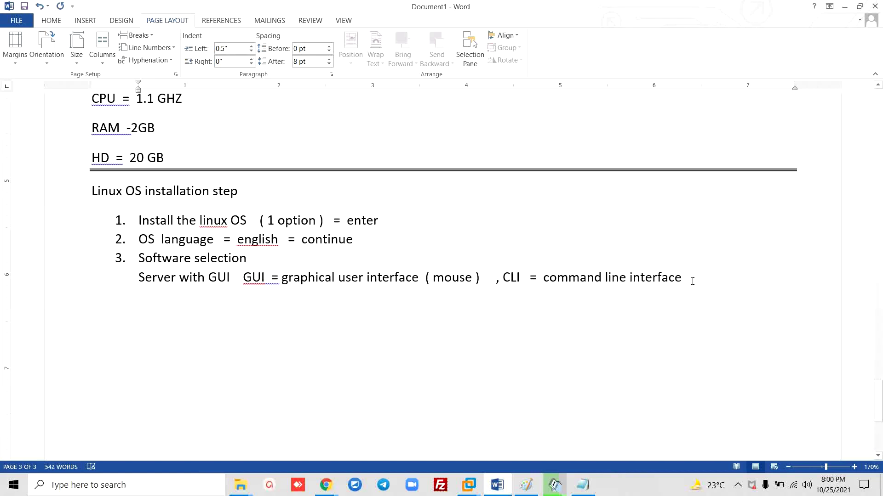
{"action": "type", "text": "(com"}
{"action": "type", "text": "mands"}
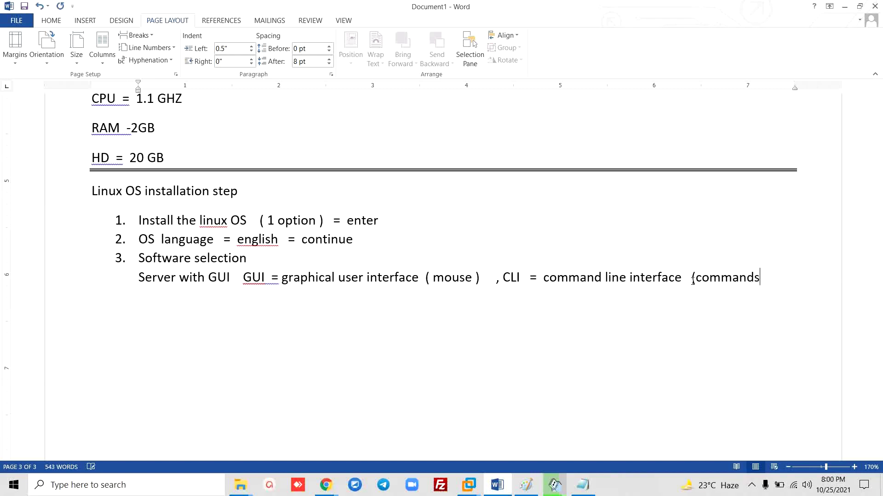
{"action": "type", "text": ")"}
{"action": "left_click_drag", "start_coordinate": [242, 278], "coordinate": [162, 281]}
{"action": "key", "text": "ctrl+c"}
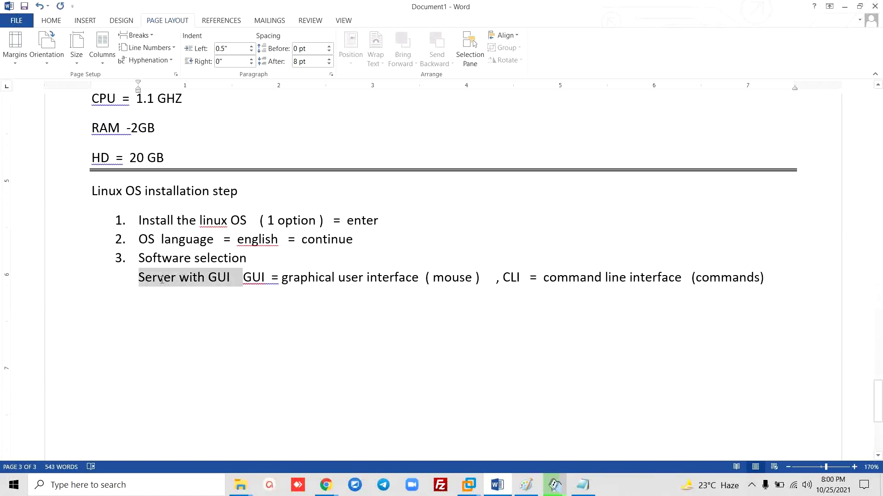
{"action": "left_click", "coordinate": [747, 294]}
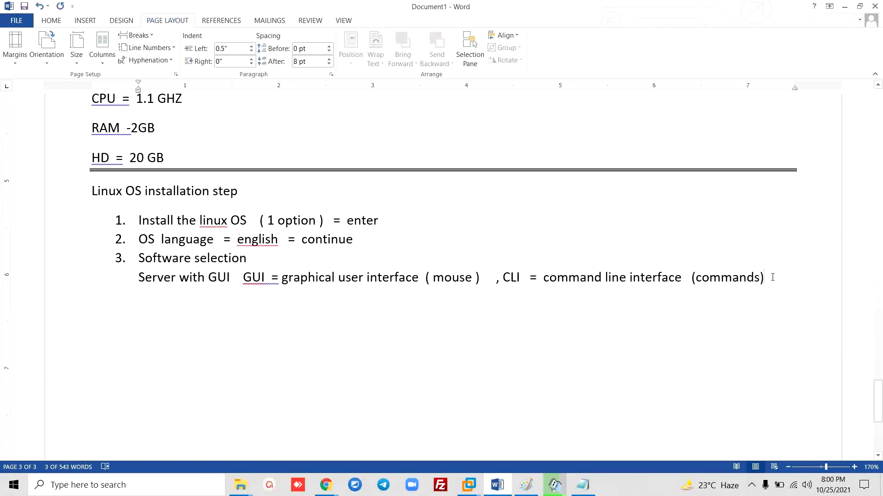
Step: Add the line 'Server with GUI = with CLI +GUI' and begin a new line with 'Server'
{"action": "key", "text": "Return"}
{"action": "key", "text": "ctrl+v"}
{"action": "type", "text": "="}
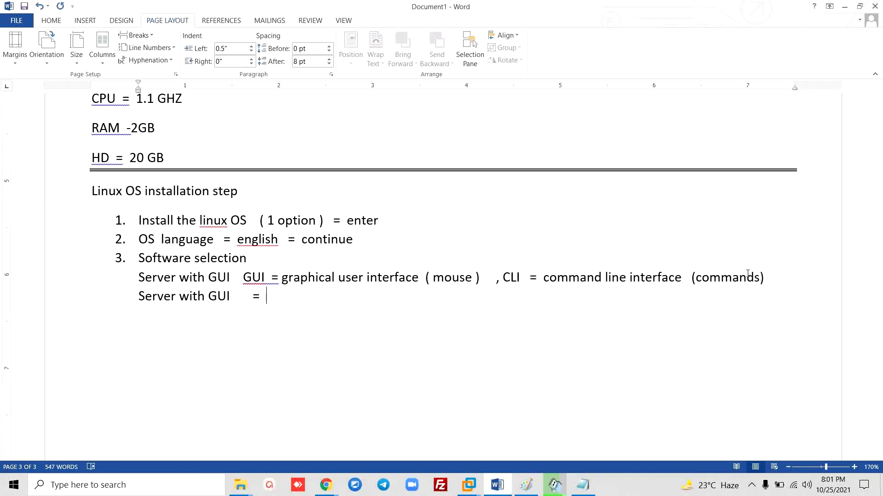
{"action": "type", "text": "wi"}
{"action": "type", "text": "th CLI "}
{"action": "type", "text": "+GU"}
{"action": "type", "text": "I"}
{"action": "key", "text": "Return"}
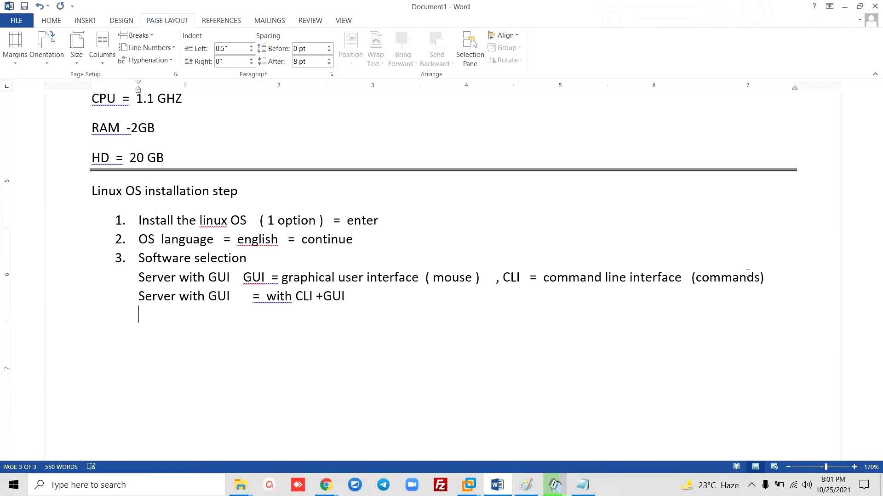
{"action": "type", "text": "Se"}
{"action": "type", "text": "rver"}
{"action": "left_click", "coordinate": [469, 485]}
Step: Bring up the base environment list on the RHEL Software Selection screen, then go back to Word
{"action": "left_click", "coordinate": [477, 420]}
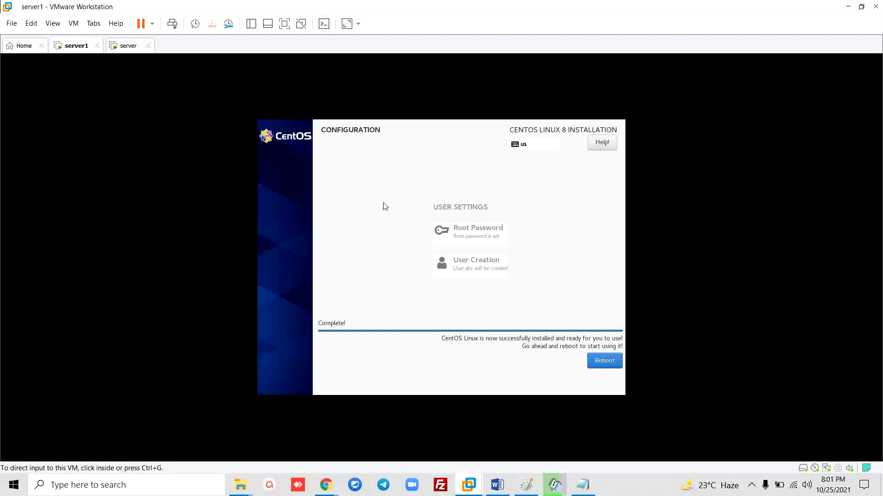
{"action": "left_click", "coordinate": [125, 48]}
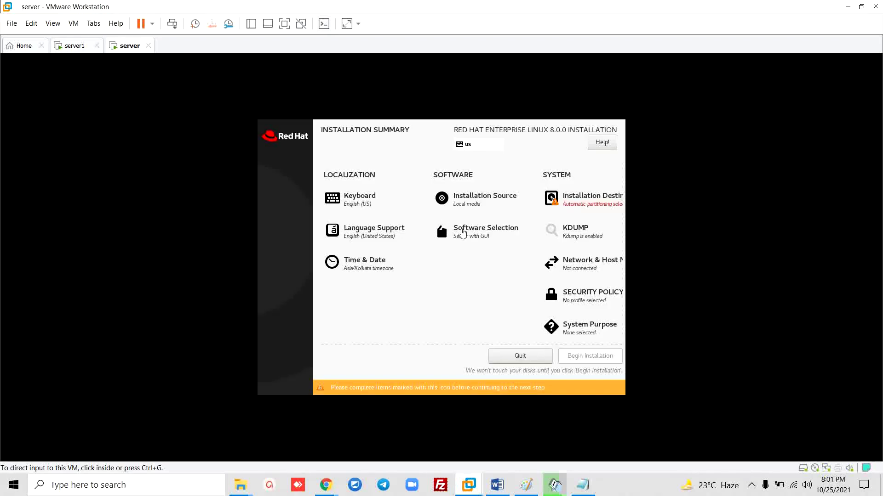
{"action": "left_click", "coordinate": [465, 239]}
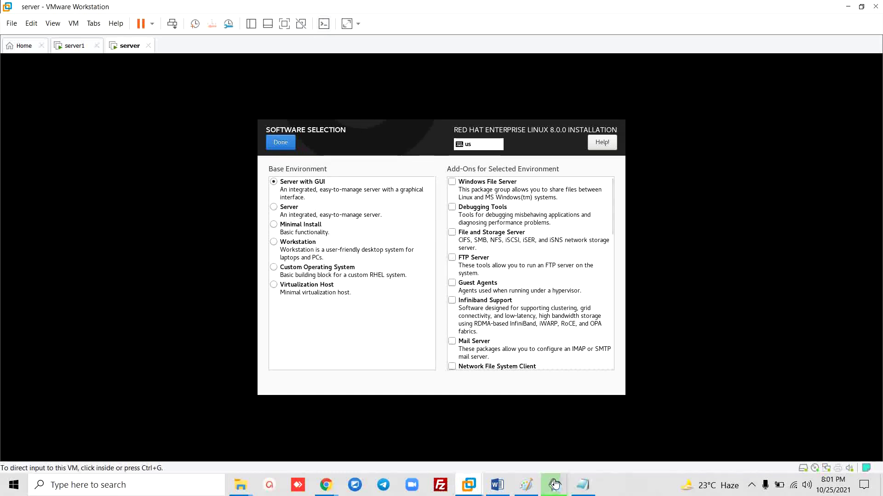
{"action": "left_click", "coordinate": [582, 485]}
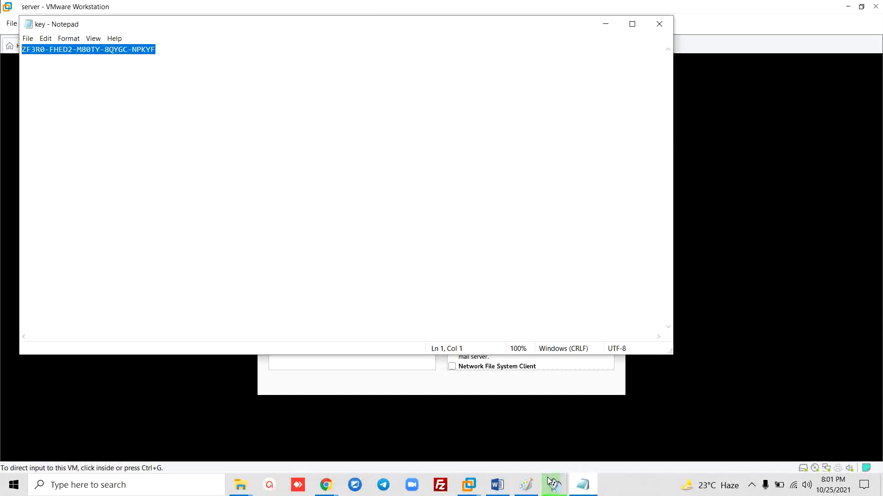
{"action": "left_click", "coordinate": [497, 485]}
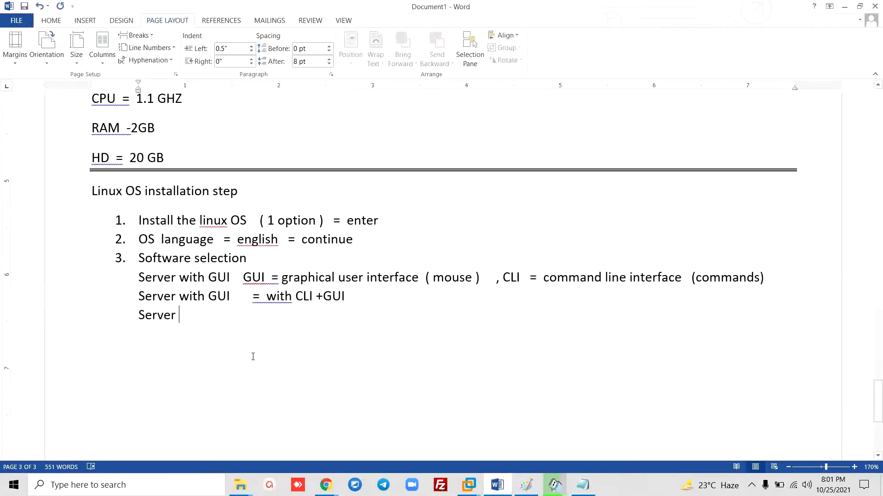
Step: Complete the line as 'Server = CLI+GUI (limted services)' and start an empty line below it
{"action": "type", "text": "= C"}
{"action": "type", "text": "LI+"}
{"action": "type", "text": "GUI  (l"}
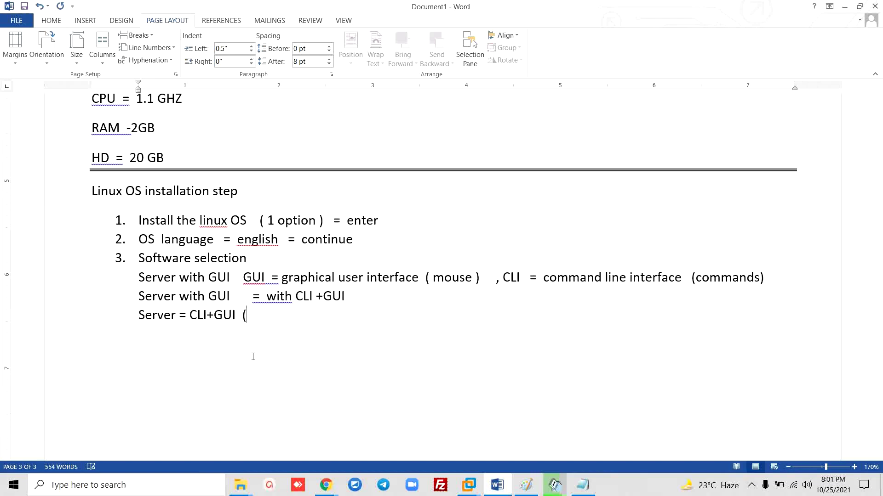
{"action": "type", "text": "imte"}
{"action": "type", "text": "d ser"}
{"action": "type", "text": "vices"}
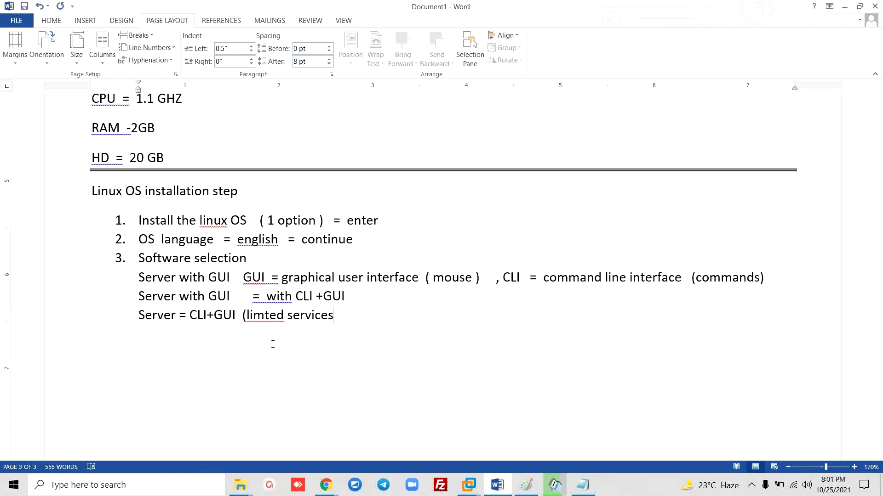
{"action": "left_click_drag", "start_coordinate": [169, 302], "coordinate": [249, 298]}
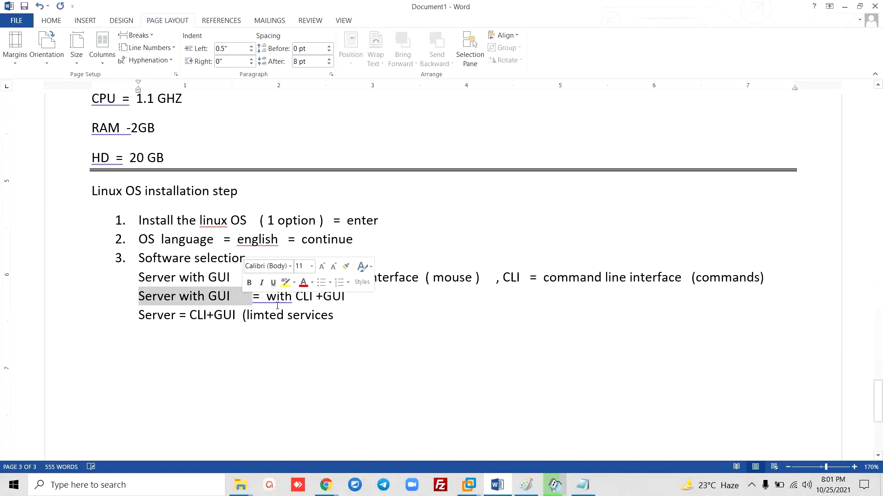
{"action": "left_click", "coordinate": [346, 313]}
{"action": "type", "text": ")"}
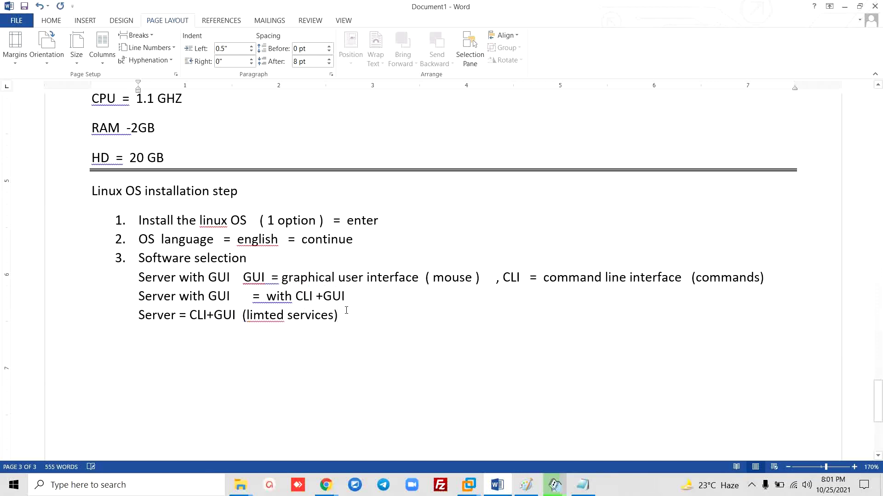
{"action": "key", "text": "Return"}
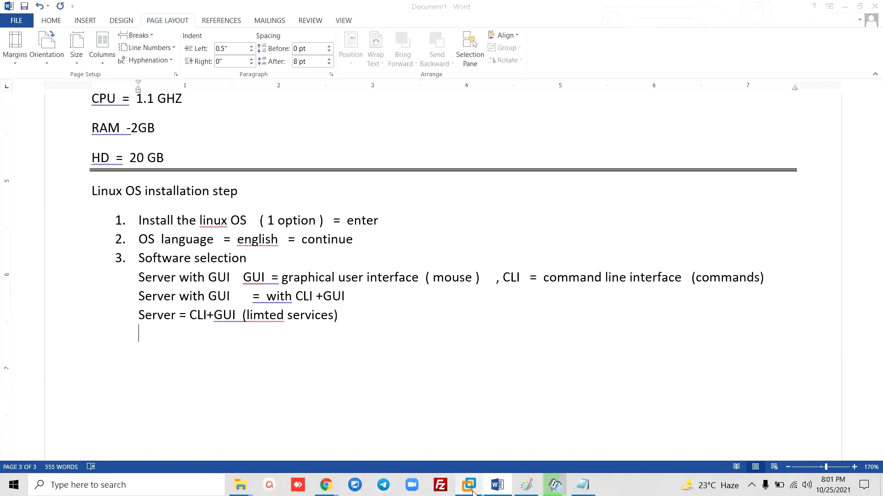
{"action": "mouse_move", "coordinate": [469, 484]}
{"action": "left_click", "coordinate": [479, 432]}
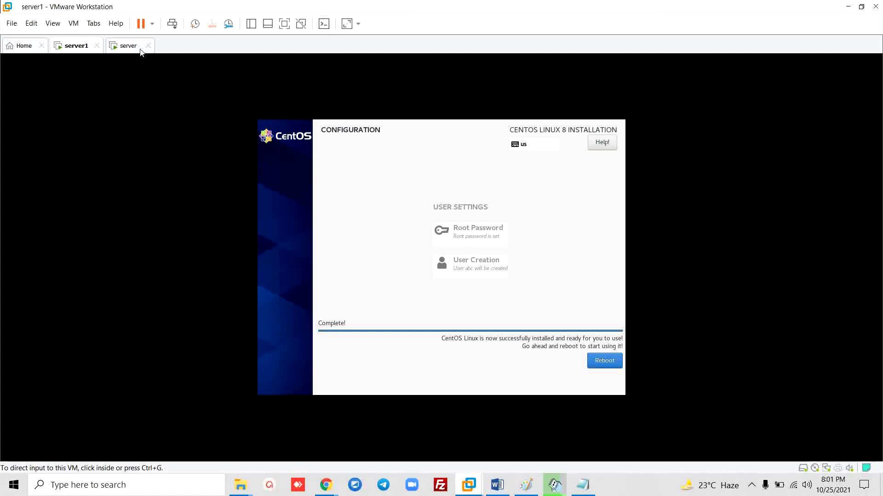
{"action": "left_click", "coordinate": [139, 48]}
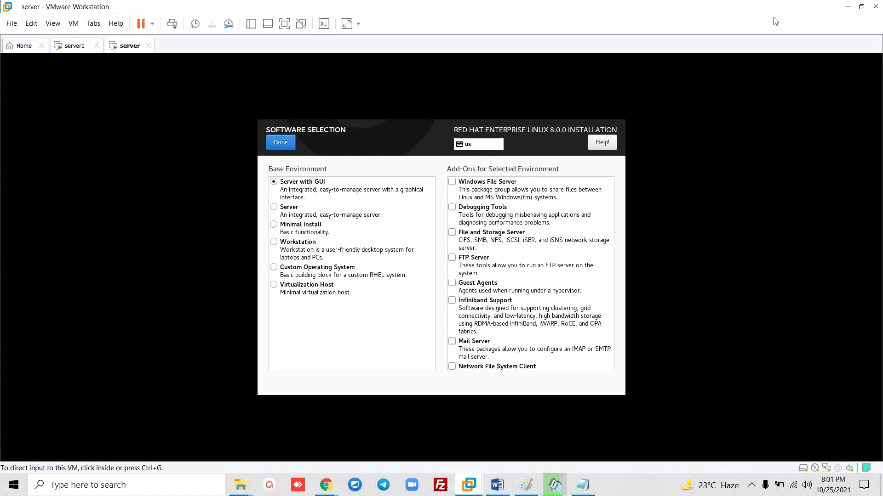
{"action": "left_click", "coordinate": [847, 6]}
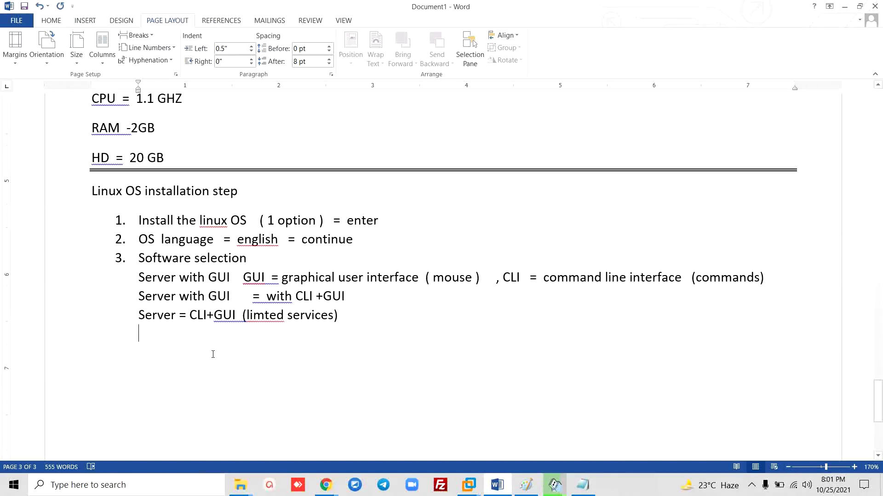
Step: Add the lines 'Minimal installation = CLI' and 'Workstation = CLI with limited services' to the notes
{"action": "type", "text": "Minimal "}
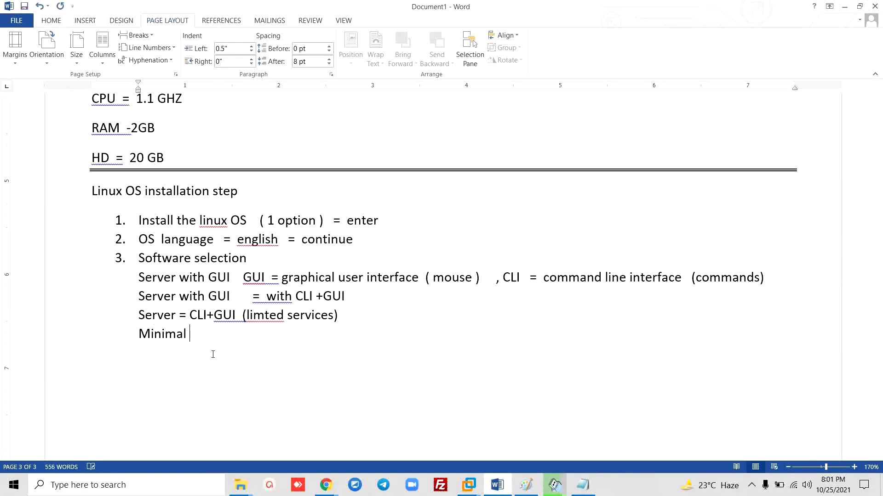
{"action": "type", "text": "installat"}
{"action": "type", "text": "ion  ="}
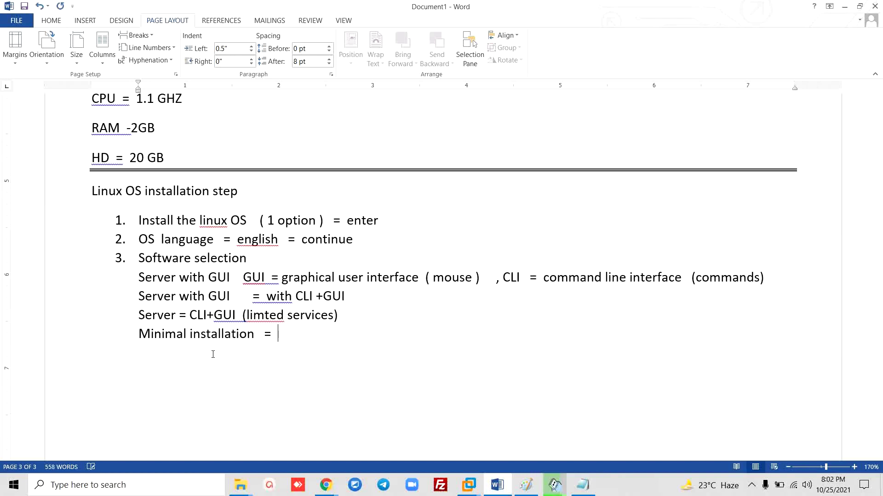
{"action": "type", "text": "  CLI"}
{"action": "key", "text": "Return"}
{"action": "type", "text": "Works"}
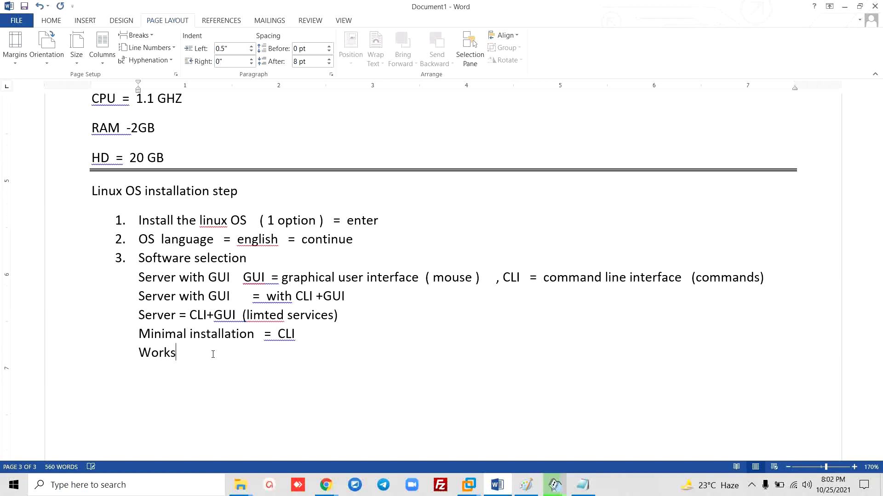
{"action": "type", "text": "tation  =  "}
{"action": "type", "text": "CLI   "}
{"action": "type", "text": "with li"}
{"action": "type", "text": "mite"}
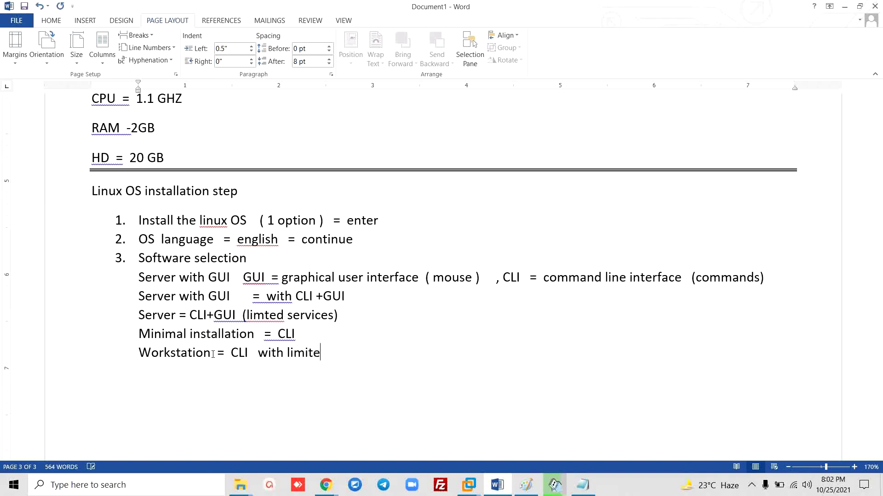
{"action": "type", "text": "d service"}
{"action": "type", "text": "s"}
{"action": "key", "text": "Return"}
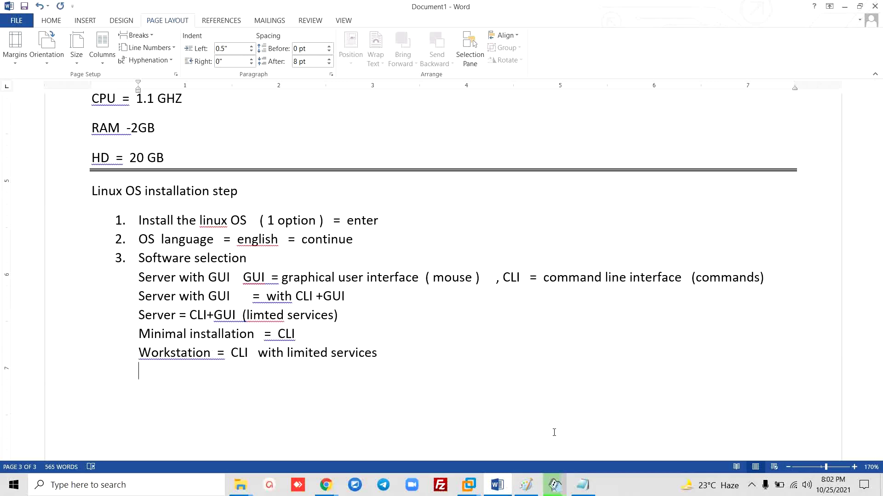
{"action": "mouse_move", "coordinate": [469, 485]}
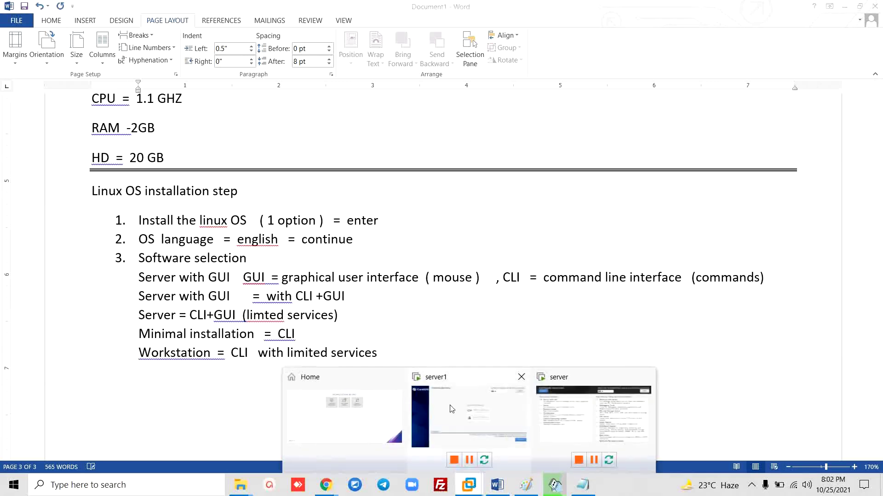
{"action": "left_click", "coordinate": [465, 419]}
{"action": "left_click", "coordinate": [127, 46]}
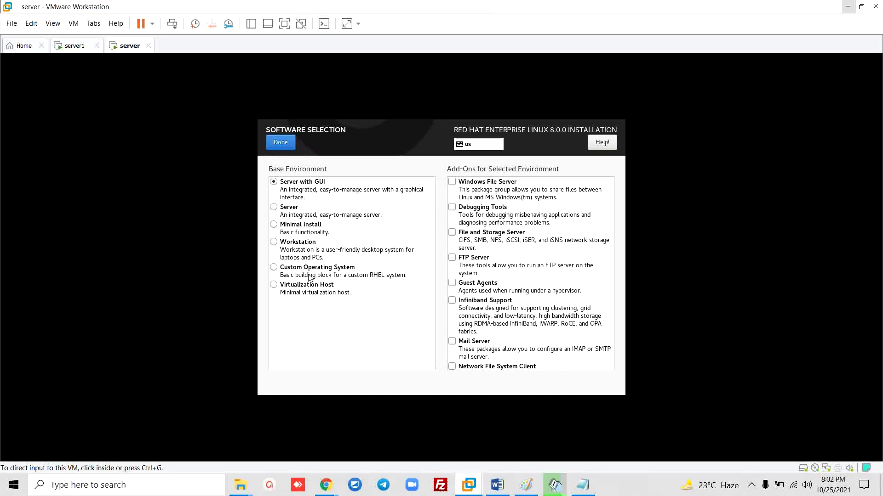
Step: Add 'Custom oS' and 'Virtualization' as new lines in the software options list
{"action": "left_click", "coordinate": [847, 9]}
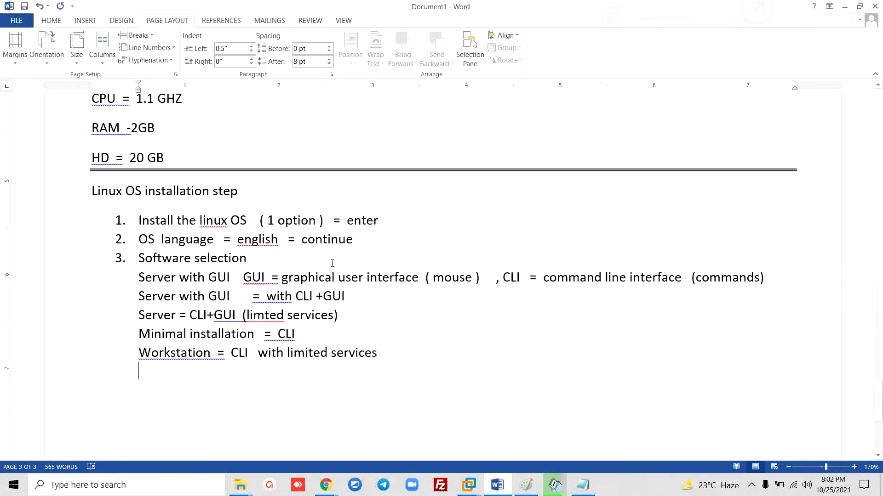
{"action": "type", "text": "Cus"}
{"action": "type", "text": "tom"}
{"action": "type", "text": "  oS"}
{"action": "key", "text": "Return"}
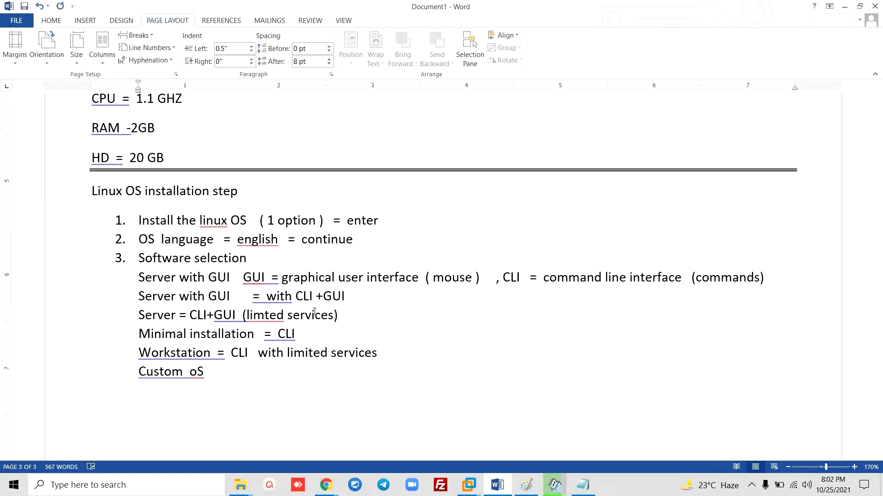
{"action": "type", "text": "Virtu"}
{"action": "type", "text": "alizat"}
{"action": "type", "text": "ion"}
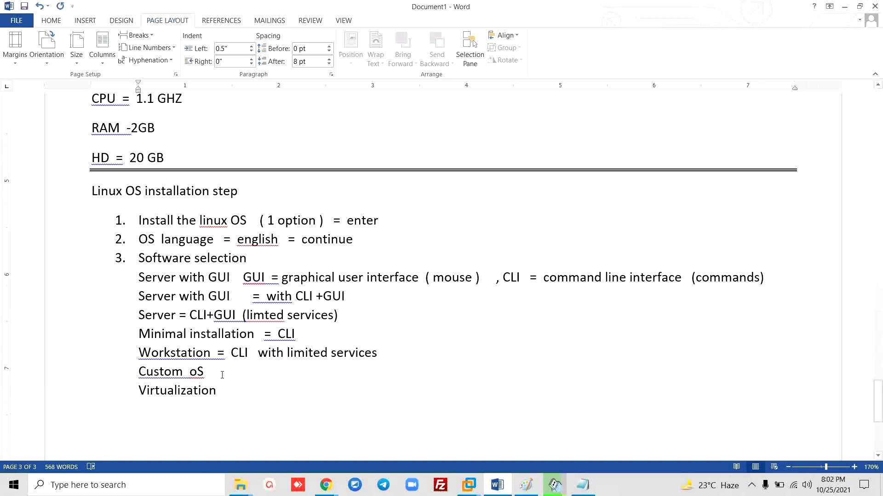
Step: Describe them as '= GUI ( select the services)' and '( virtual server)'
{"action": "left_click", "coordinate": [222, 375]}
{"action": "type", "text": "= "}
{"action": "type", "text": "GUI"}
{"action": "type", "text": "  (  "}
{"action": "type", "text": "select "}
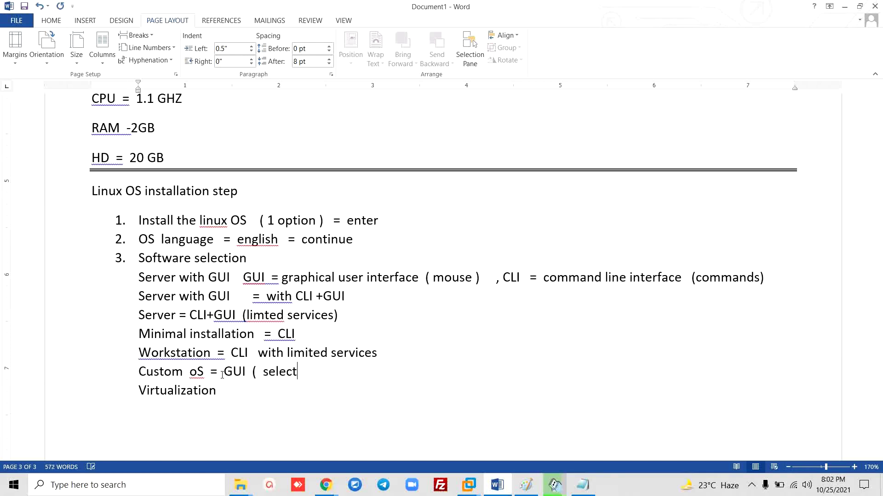
{"action": "type", "text": "the serv"}
{"action": "type", "text": "ices"}
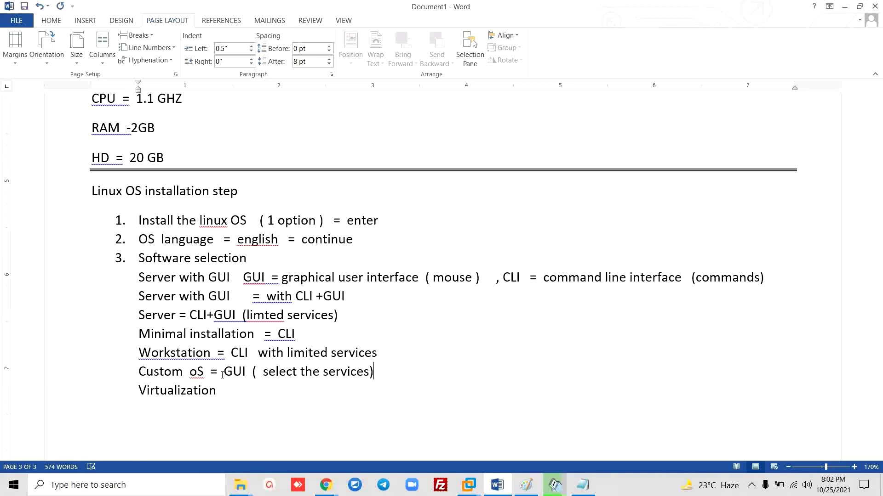
{"action": "left_click", "coordinate": [233, 392]}
{"action": "type", "text": "("}
{"action": "type", "text": " vir"}
{"action": "type", "text": "t"}
{"action": "type", "text": "ual ser"}
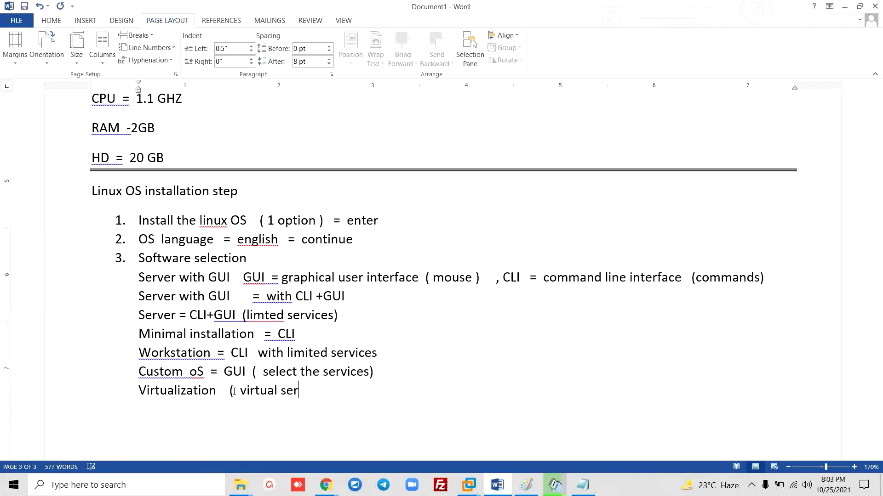
{"action": "type", "text": "ver"}
{"action": "left_click", "coordinate": [139, 296]}
{"action": "left_click_drag", "start_coordinate": [139, 296], "coordinate": [351, 296]}
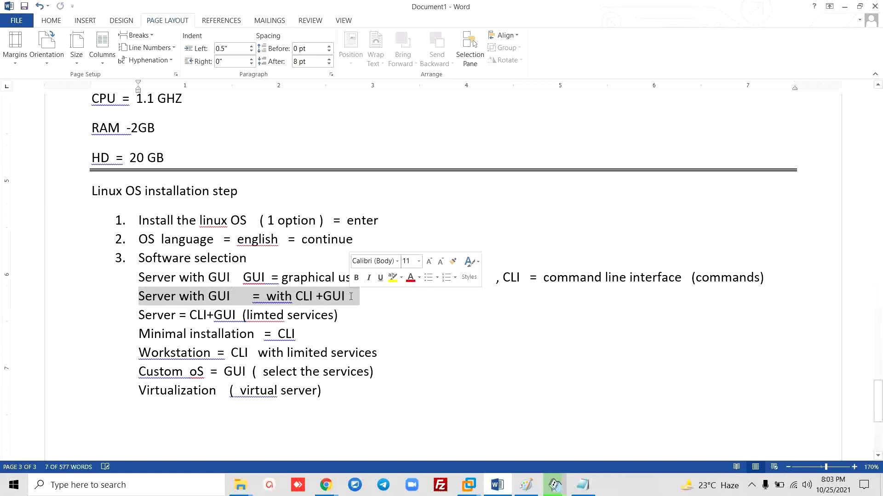
{"action": "left_click", "coordinate": [468, 485]}
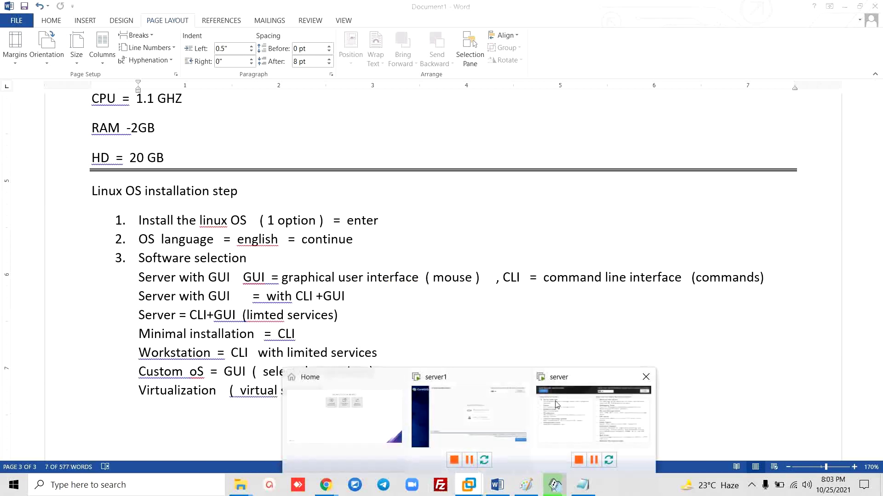
Step: Tick then untick the FTP Server add-on, keeping Server with GUI with no add-ons, and confirm
{"action": "left_click", "coordinate": [576, 397]}
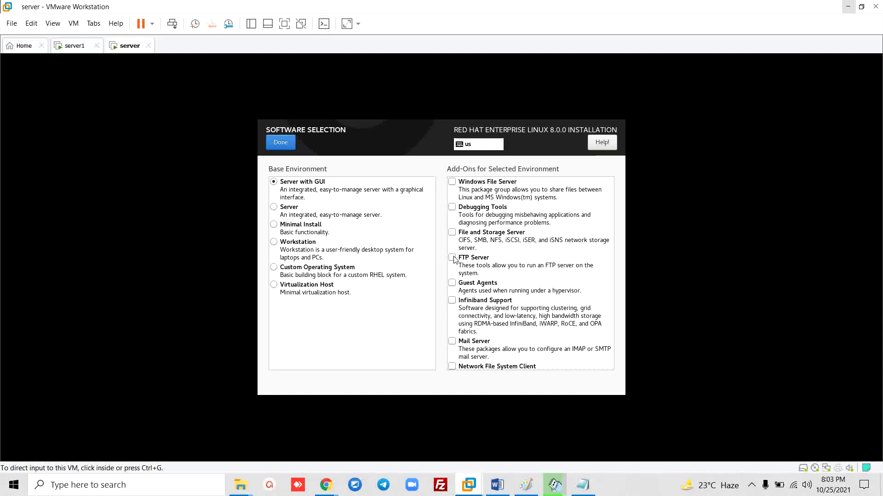
{"action": "left_click", "coordinate": [454, 260]}
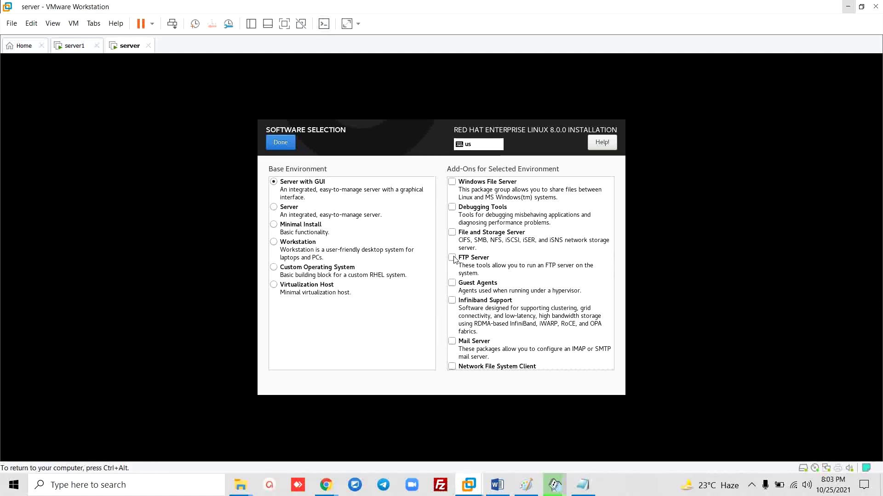
{"action": "left_click", "coordinate": [452, 258]}
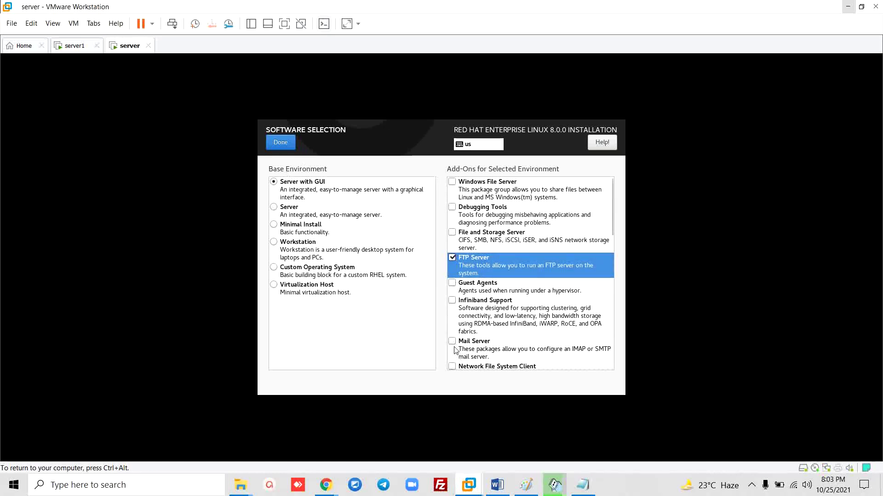
{"action": "key", "text": "ctrl+alt"}
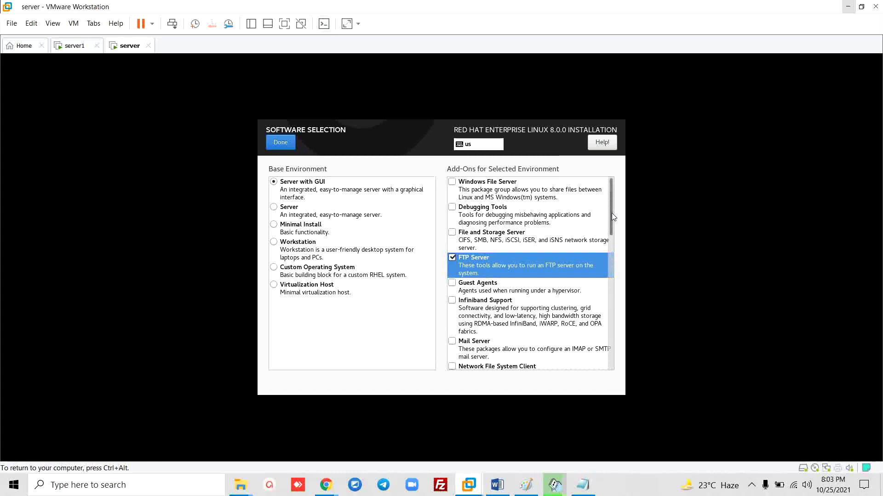
{"action": "mouse_move", "coordinate": [612, 213]}
{"action": "left_mouse_down"}
{"action": "mouse_move", "coordinate": [622, 257]}
{"action": "mouse_move", "coordinate": [610, 216]}
{"action": "left_mouse_up"}
{"action": "left_click", "coordinate": [453, 250]}
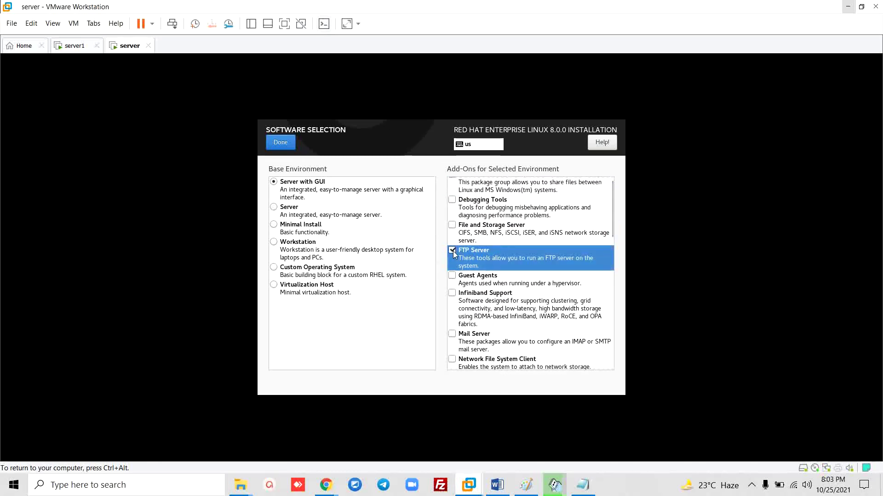
{"action": "left_click", "coordinate": [451, 251]}
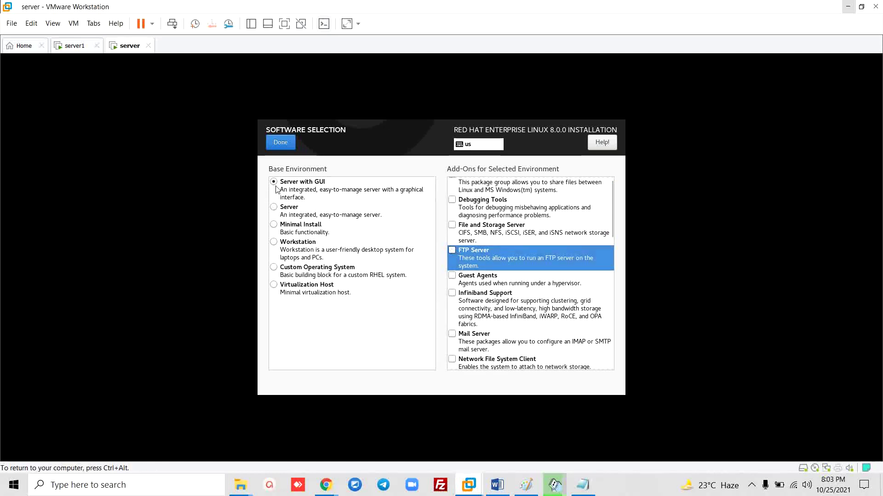
{"action": "left_click", "coordinate": [272, 142]}
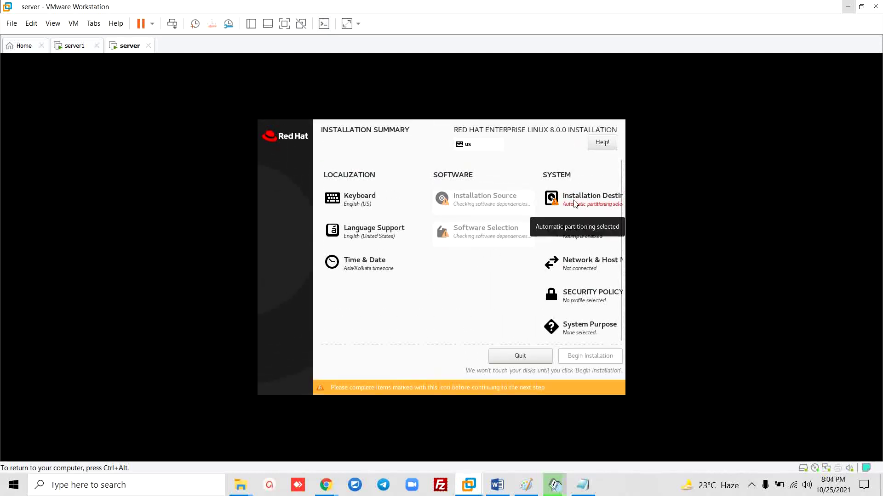
Step: Open Installation Destination to view the 20 GiB disk, then minimize the VM to reach Word
{"action": "left_click", "coordinate": [575, 203]}
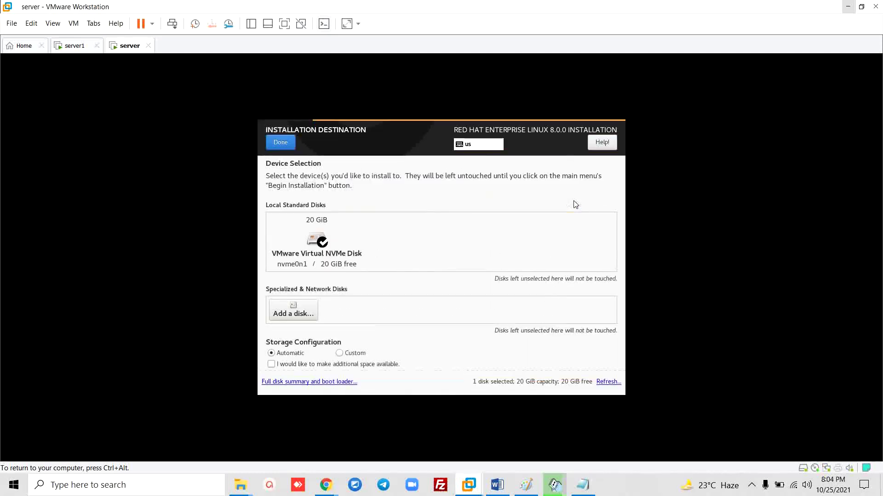
{"action": "left_click", "coordinate": [847, 7]}
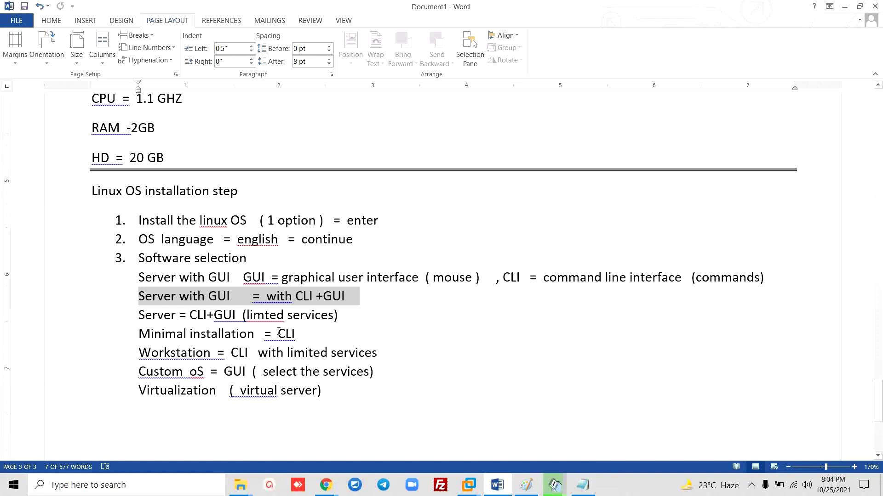
Step: Add a dashed divider line below the software list, followed by a 'Partition' heading
{"action": "left_click_drag", "start_coordinate": [279, 332], "coordinate": [299, 330]}
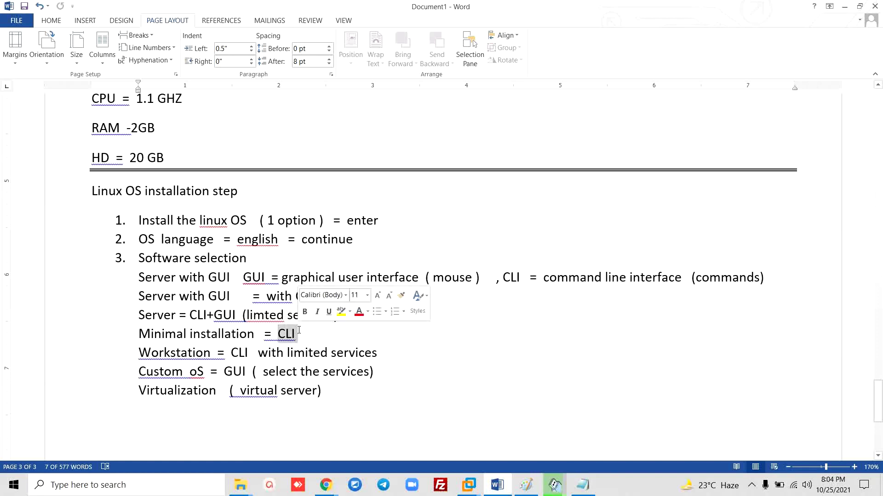
{"action": "left_click", "coordinate": [333, 414]}
{"action": "key", "text": "Return"}
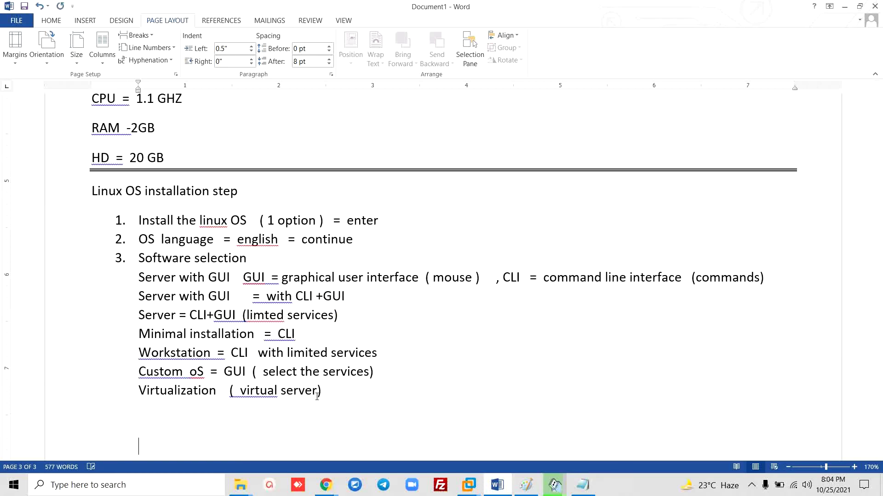
{"action": "type", "text": "--------------------"}
{"action": "key", "text": "Return"}
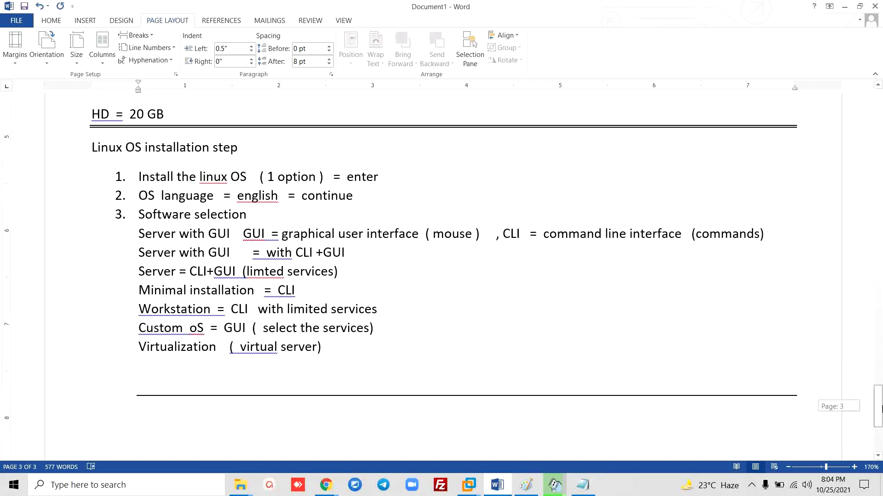
{"action": "left_click_drag", "start_coordinate": [878, 408], "coordinate": [878, 424]}
{"action": "type", "text": "Pa"}
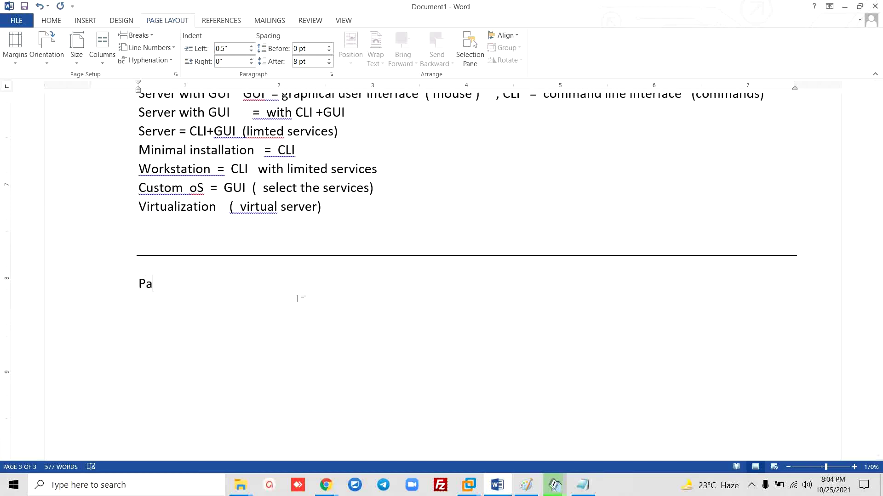
{"action": "type", "text": "rtition"}
{"action": "key", "text": "Return"}
Step: Note the Windows drives as C, D, E and add a 'Linux' heading
{"action": "type", "text": "win"}
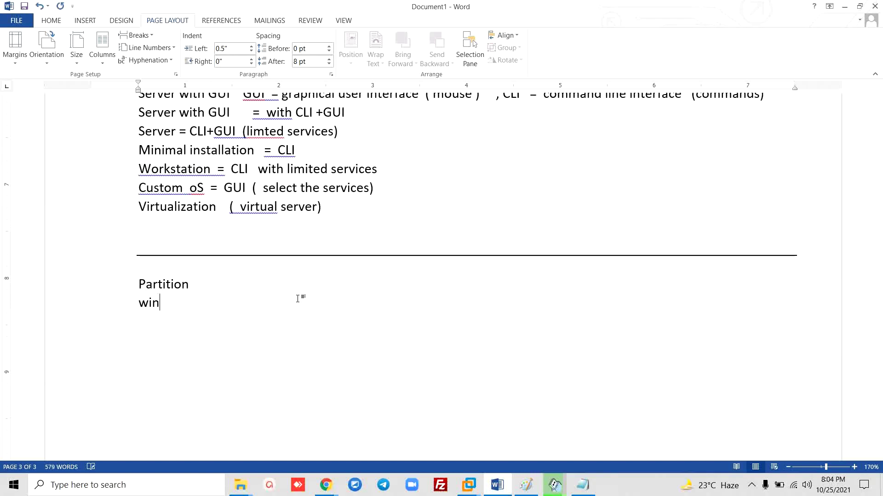
{"action": "type", "text": "dow   = "}
{"action": "type", "text": "C  ,"}
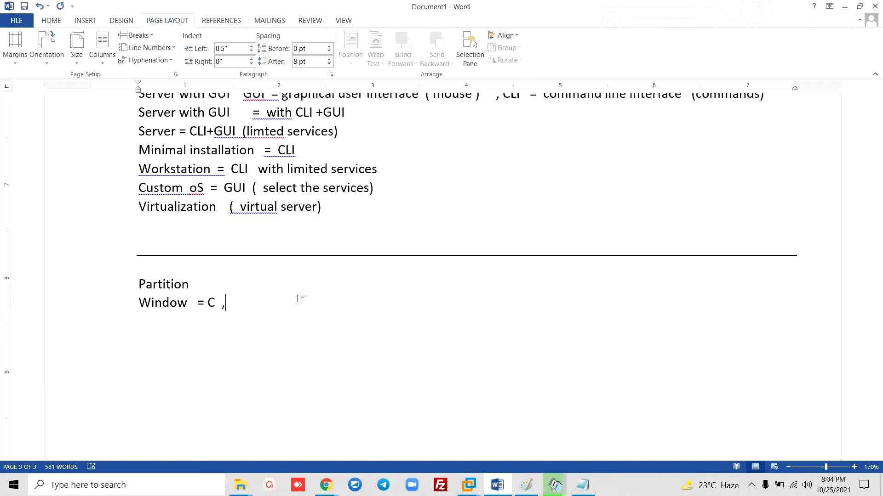
{"action": "type", "text": "d e"}
{"action": "key", "text": "BackSpace"}
{"action": "key", "text": "BackSpace"}
{"action": "type", "text": ","}
{"action": "type", "text": " E"}
{"action": "key", "text": "Return"}
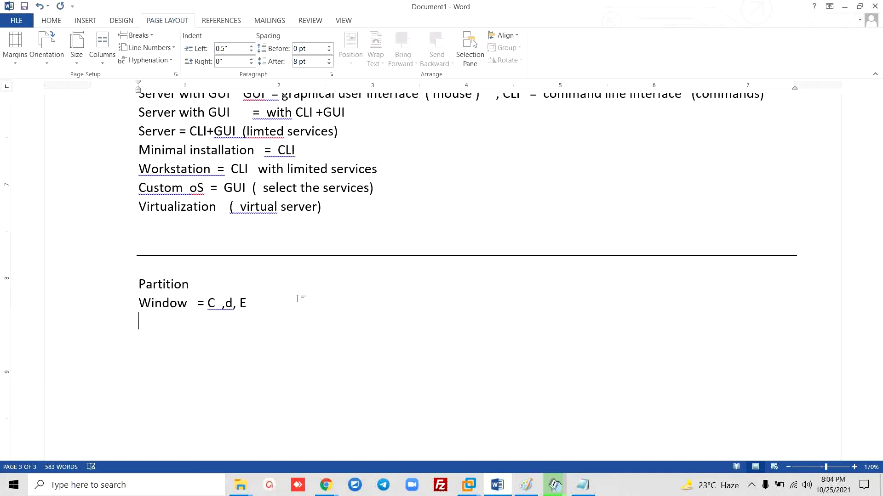
{"action": "type", "text": "Linu"}
{"action": "type", "text": "x"}
{"action": "key", "text": "Return"}
Step: Describe / as the root partition, same as the C drive, storing all OS files
{"action": "type", "text": "/  "}
{"action": "type", "text": "=  "}
{"action": "type", "text": "ro"}
{"action": "type", "text": "ot parti"}
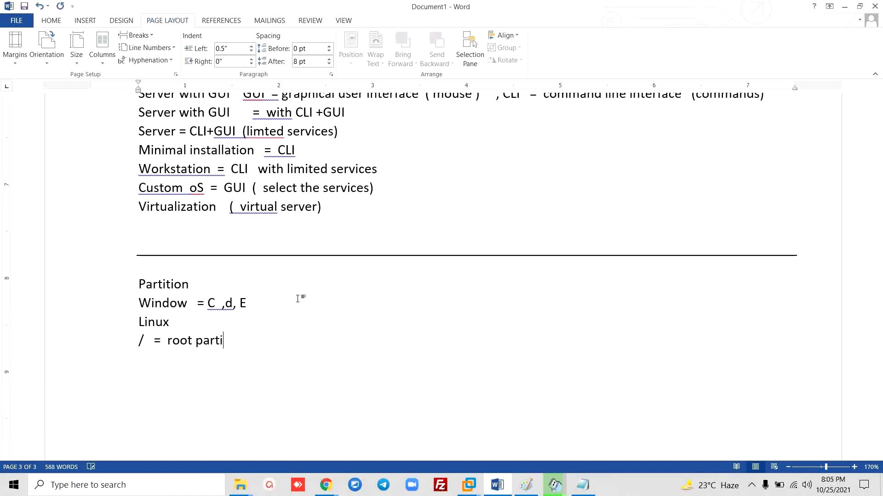
{"action": "type", "text": "tion"}
{"action": "key", "text": "Return"}
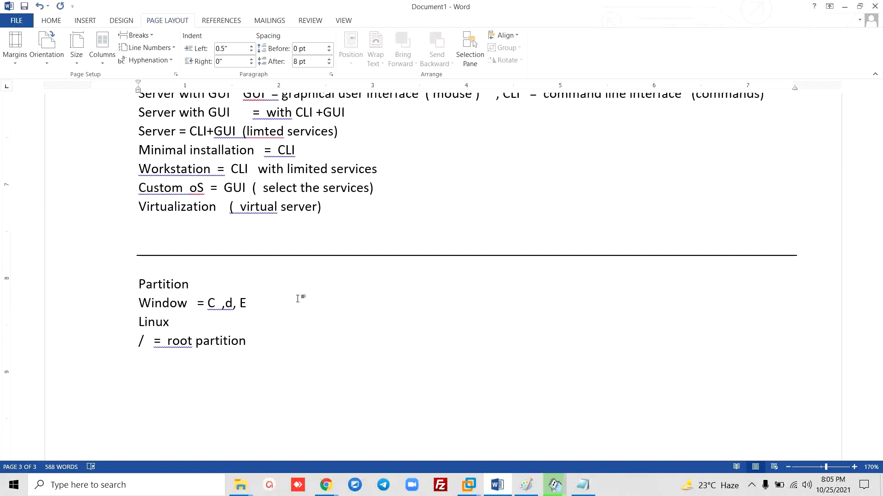
{"action": "key", "text": "BackSpace"}
{"action": "type", "text": "=  "}
{"action": "type", "text": "itis a"}
{"action": "key", "text": "BackSpace"}
{"action": "type", "text": "sam"}
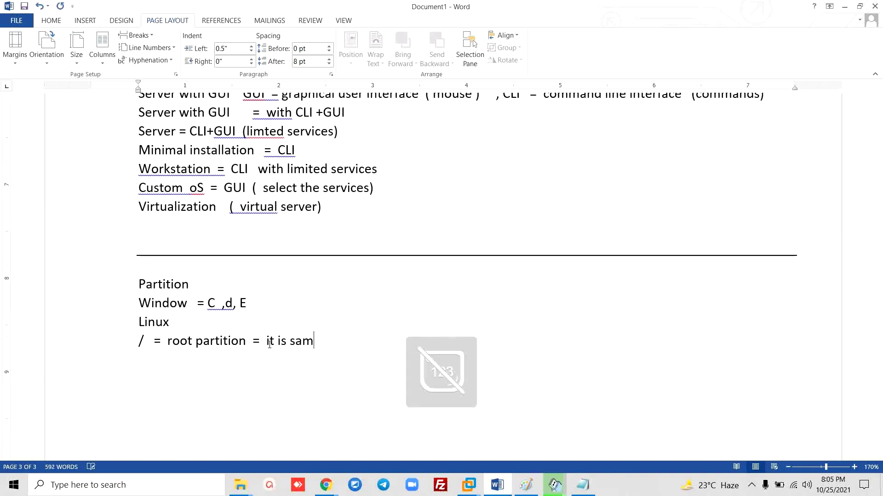
{"action": "type", "text": "e as "}
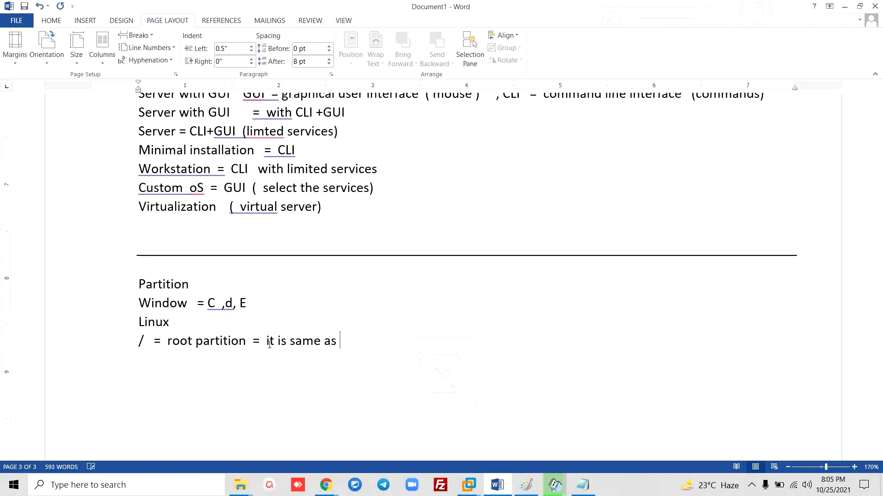
{"action": "type", "text": "C dri"}
{"action": "type", "text": "ce"}
{"action": "key", "text": "BackSpace"}
{"action": "key", "text": "BackSpace"}
{"action": "key", "text": "BackSpace"}
{"action": "key", "text": "BackSpace"}
{"action": "type", "text": "ive "}
{"action": "type", "text": "(i"}
{"action": "type", "text": "t sav"}
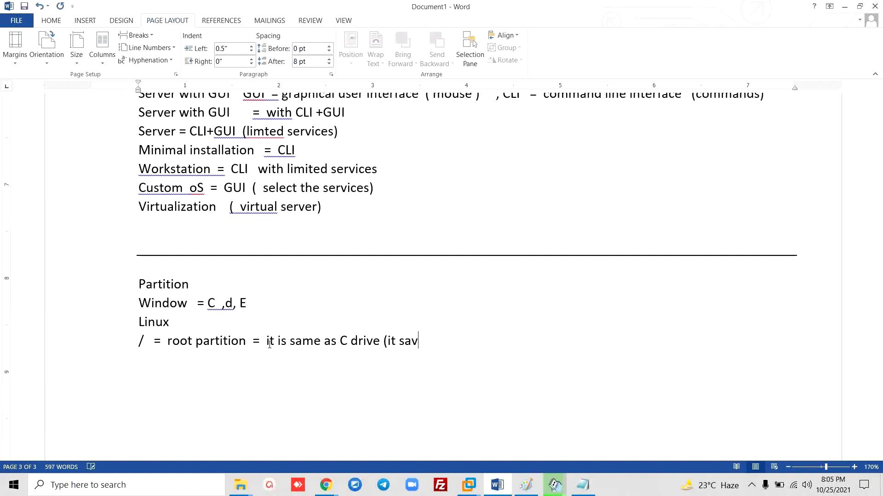
{"action": "type", "text": "e all O"}
{"action": "type", "text": "S "}
{"action": "type", "text": "file "}
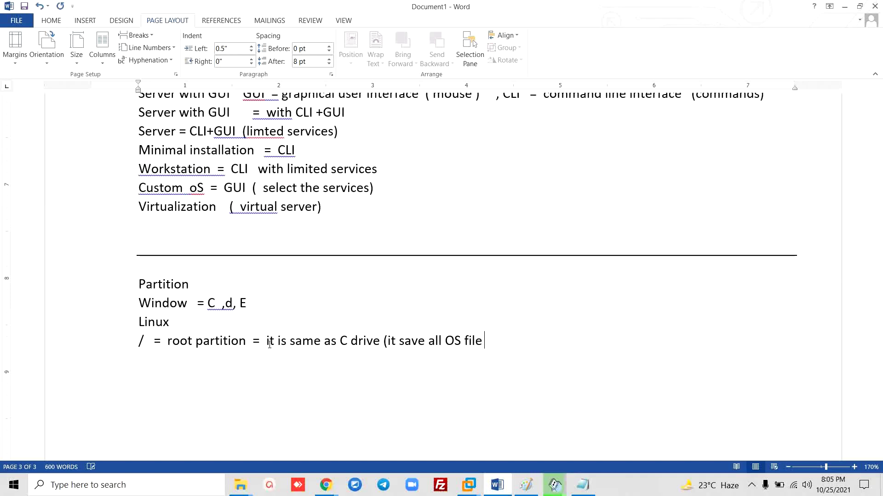
{"action": "type", "text": ")"}
{"action": "scroll", "coordinate": [251, 289], "scroll_direction": "up", "scroll_amount": 1}
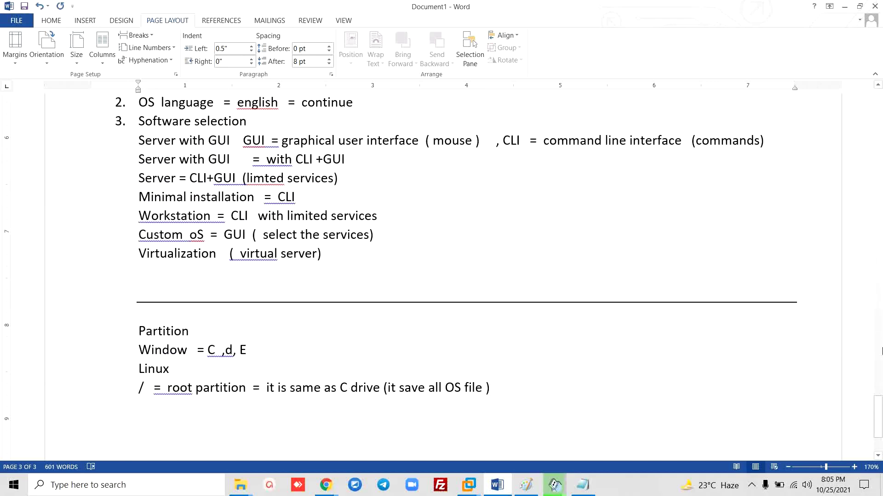
{"action": "scroll", "coordinate": [500, 345], "scroll_direction": "down", "scroll_amount": 1}
{"action": "scroll", "coordinate": [500, 345], "scroll_direction": "down", "scroll_amount": 1}
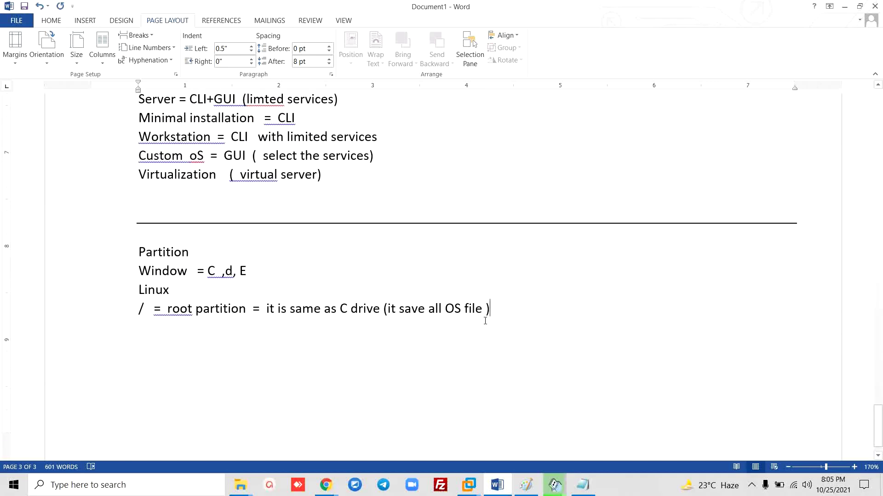
Step: Add '= minimum 15GB' to the root line and a boot partition line for OS booting files, 200MB
{"action": "type", "text": "=   "}
{"action": "type", "text": "min"}
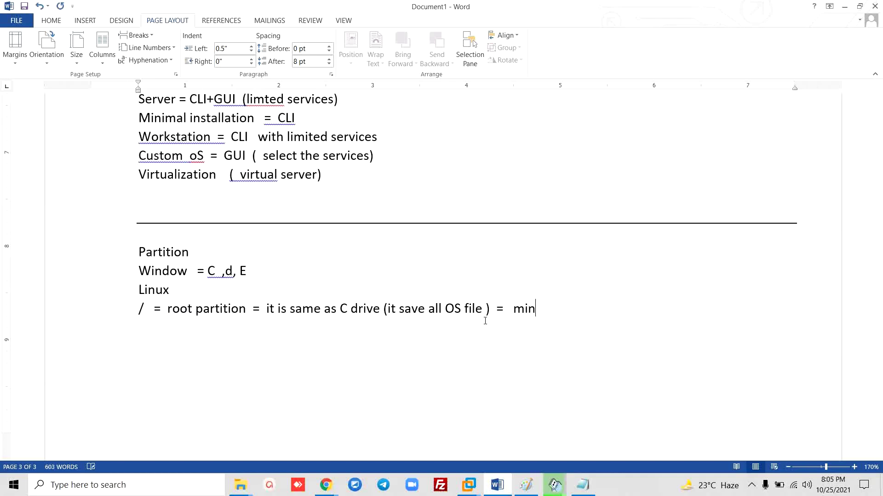
{"action": "type", "text": "imu"}
{"action": "type", "text": "m  15G"}
{"action": "type", "text": "B"}
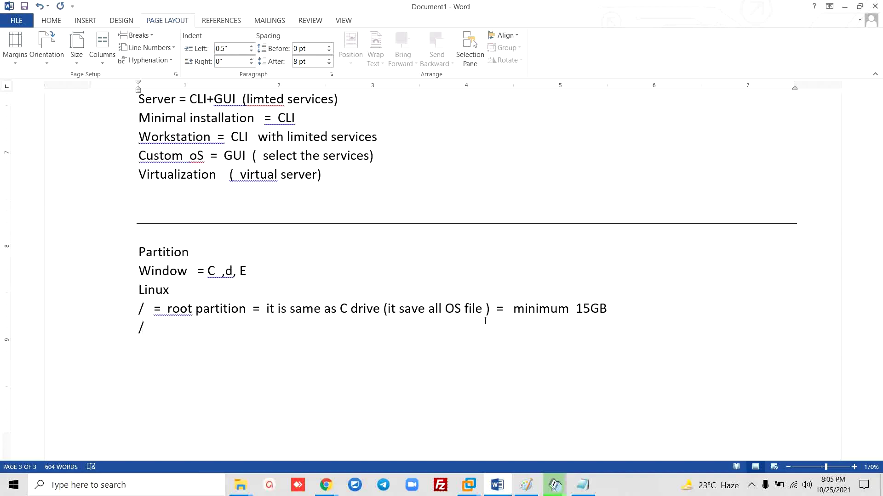
{"action": "type", "text": "boot  =  "}
{"action": "type", "text": "boot "}
{"action": "type", "text": "partition  "}
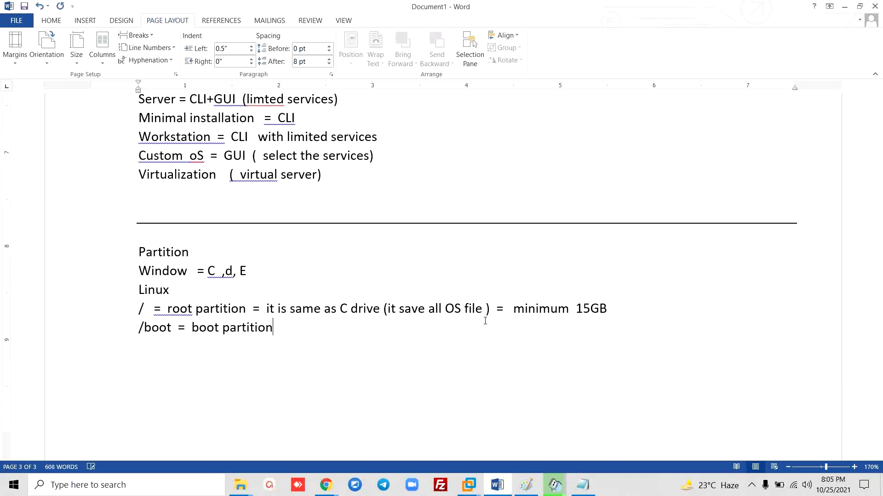
{"action": "type", "text": "=  it "}
{"action": "type", "text": "save "}
{"action": "type", "text": "os"}
{"action": "type", "text": " boot"}
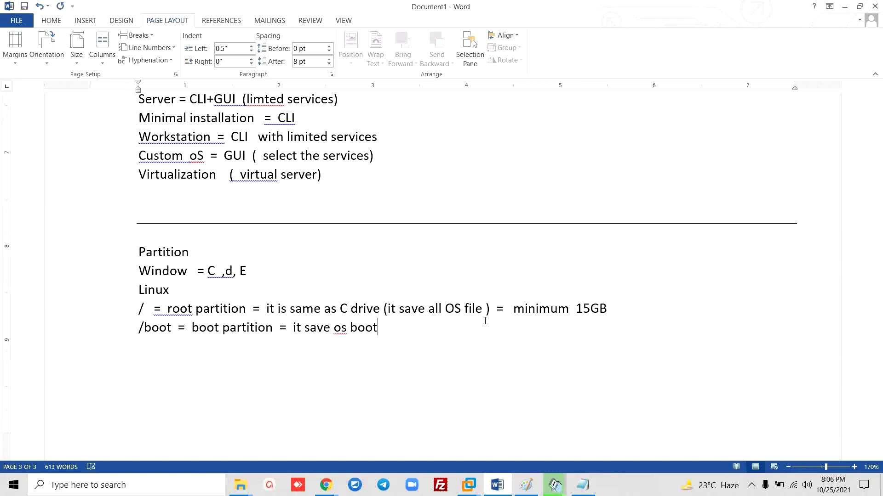
{"action": "type", "text": "i"}
{"action": "key", "text": "BackSpace"}
{"action": "type", "text": "ing "}
{"action": "type", "text": "file  "}
{"action": "type", "text": "=  2"}
{"action": "type", "text": "00M"}
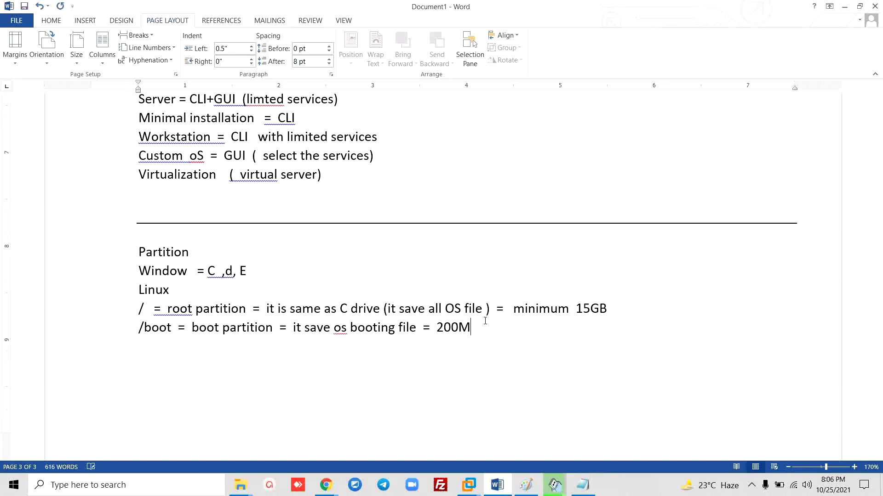
{"action": "type", "text": "B"}
{"action": "key", "text": "BackSpace"}
{"action": "type", "text": "B"}
{"action": "mouse_move", "coordinate": [469, 484]}
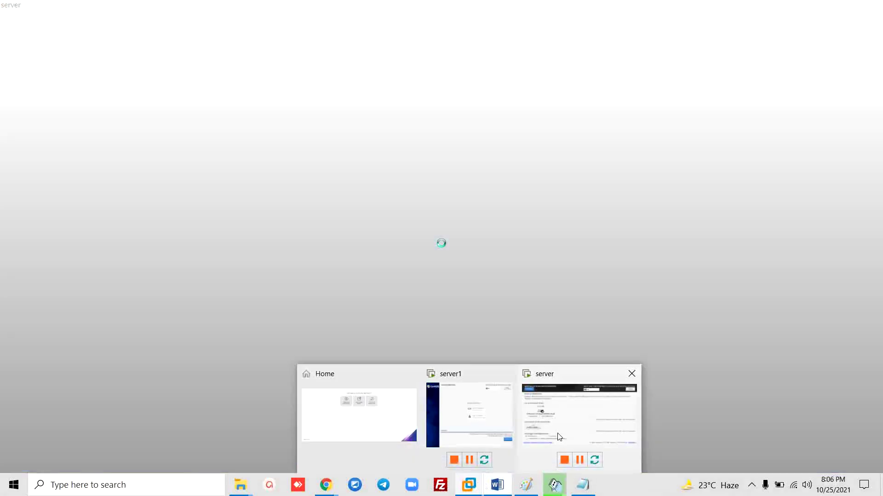
Step: Confirm the default installation destination and reopen the Installation Destination page
{"action": "left_click", "coordinate": [559, 437]}
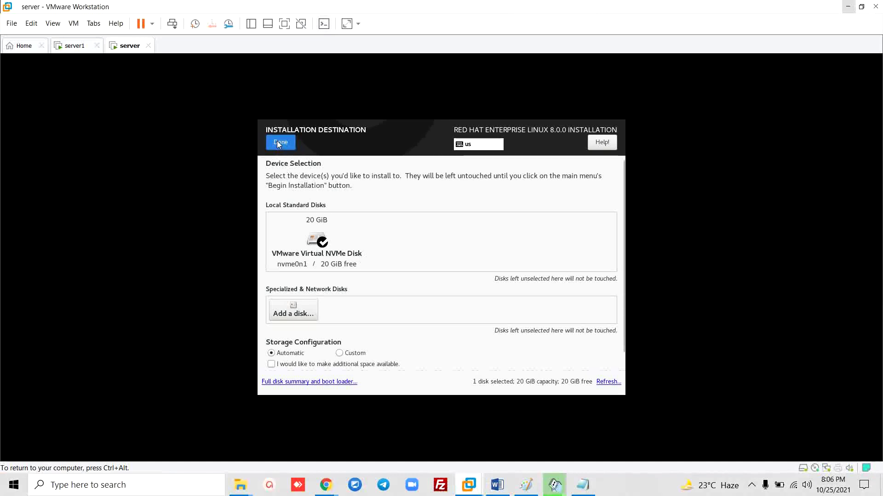
{"action": "left_click", "coordinate": [278, 144]}
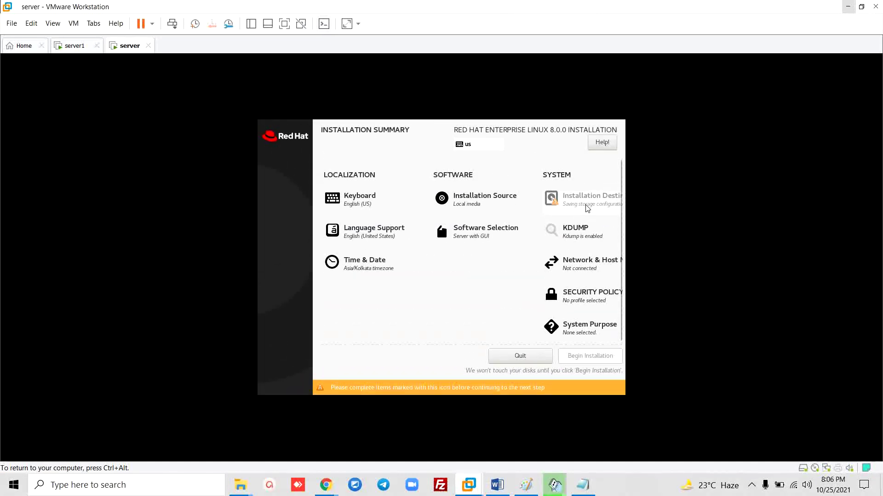
{"action": "left_click", "coordinate": [587, 208]}
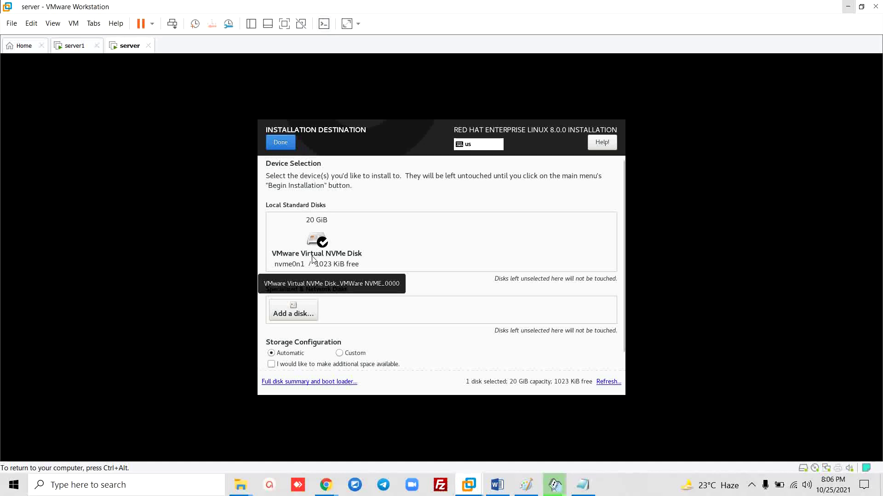
Step: Choose Custom storage configuration, then start a new mount point and open the Mount Point list
{"action": "left_click", "coordinate": [341, 356]}
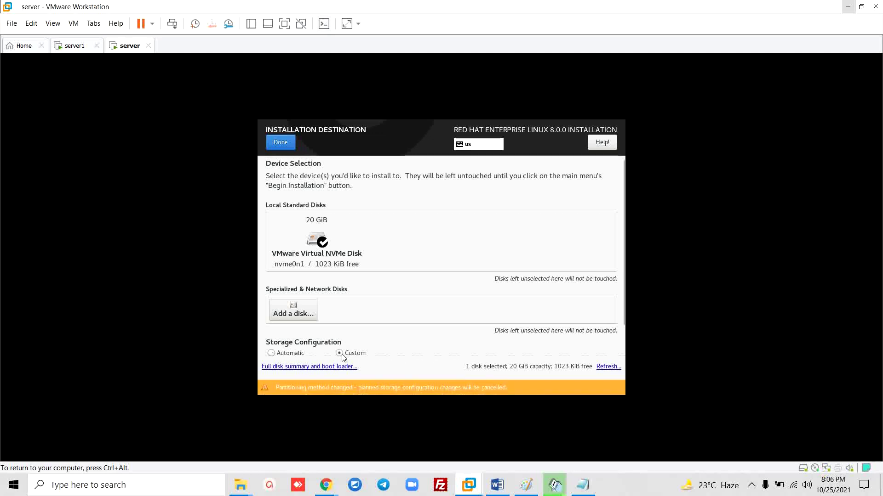
{"action": "left_click", "coordinate": [280, 142]}
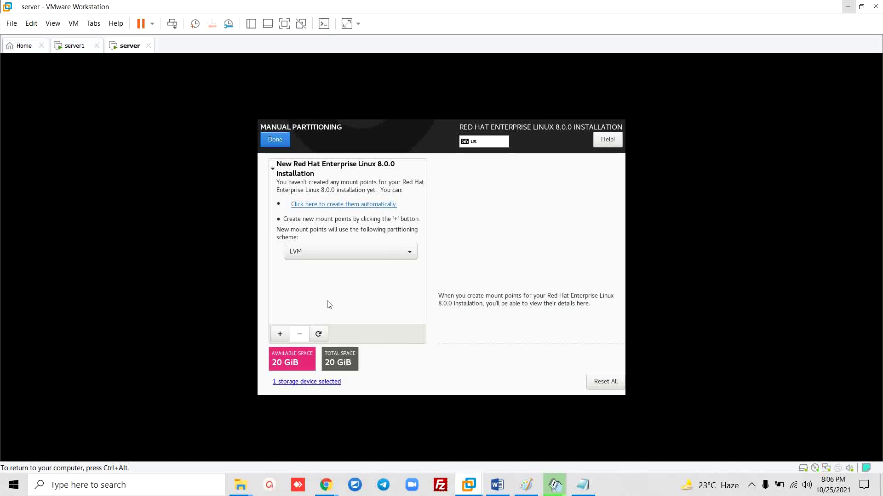
{"action": "left_click", "coordinate": [280, 334]}
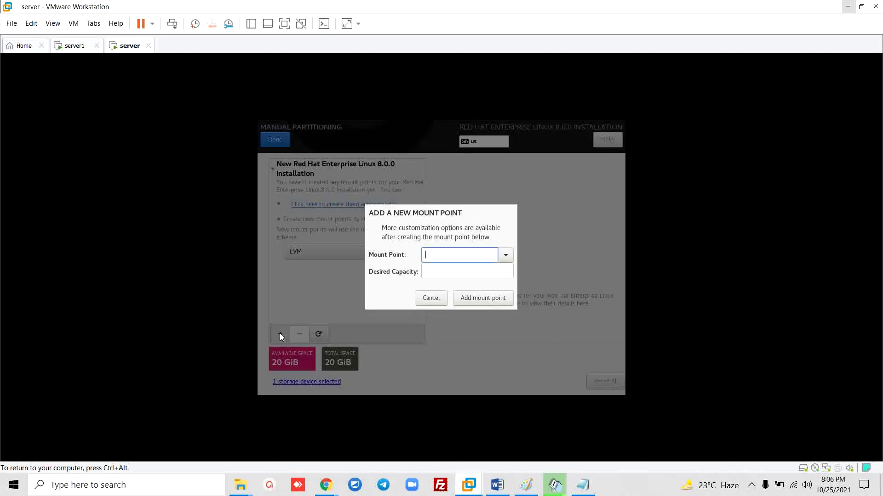
{"action": "left_click", "coordinate": [506, 258]}
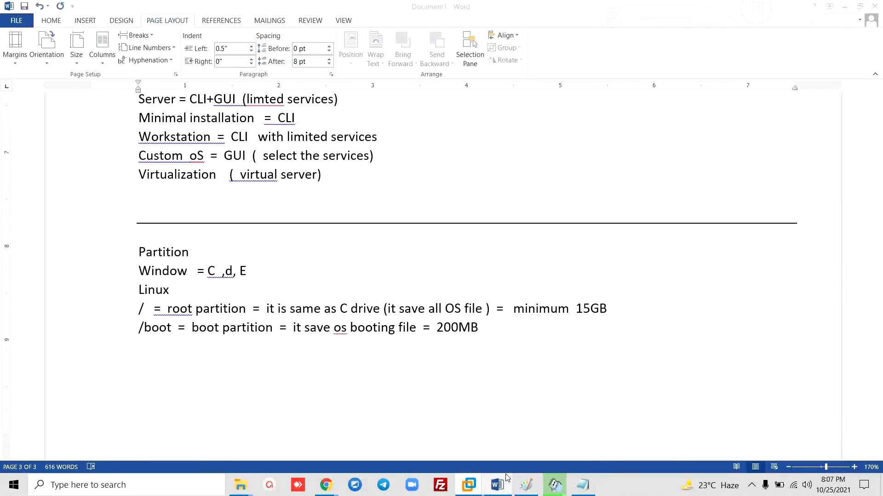
{"action": "left_click", "coordinate": [506, 488]}
{"action": "left_click", "coordinate": [490, 330]}
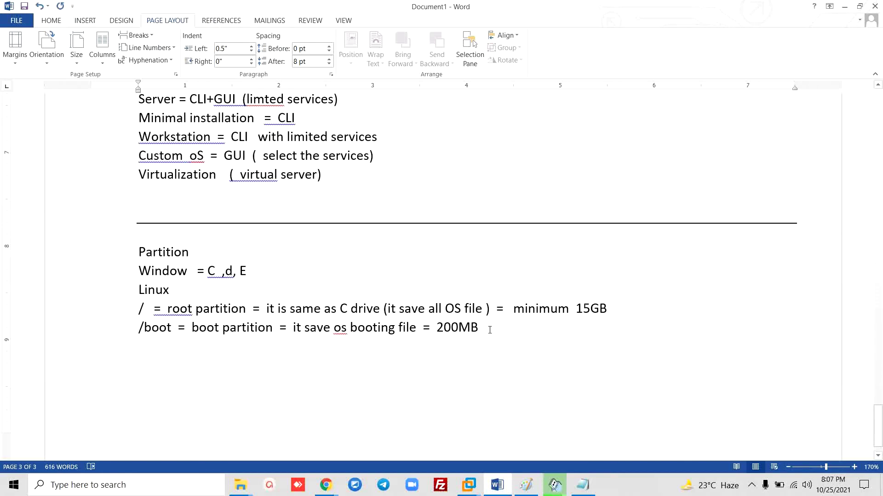
{"action": "key", "text": "Return"}
{"action": "type", "text": "swa"}
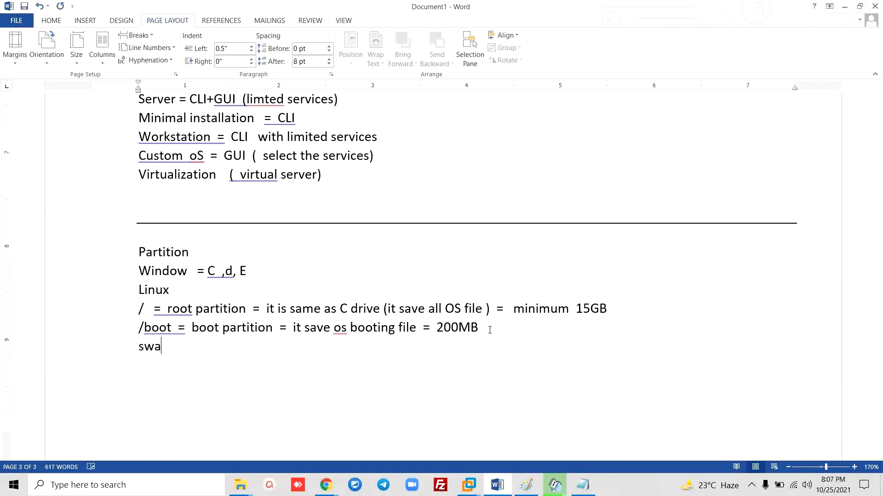
{"action": "type", "text": "p "}
{"action": "type", "text": "="}
{"action": "type", "text": "e"}
{"action": "type", "text": "xten"}
{"action": "key", "text": "BackSpace"}
{"action": "key", "text": "BackSpace"}
{"action": "key", "text": "BackSpace"}
{"action": "key", "text": "BackSpace"}
{"action": "key", "text": "BackSpace"}
{"action": "type", "text": "Ser"}
{"action": "type", "text": "ver "}
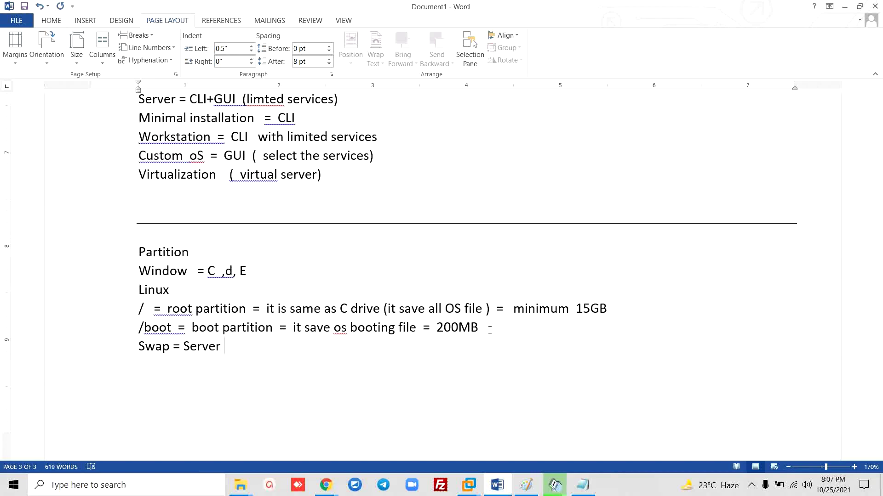
{"action": "type", "text": "load"}
{"action": "type", "text": "="}
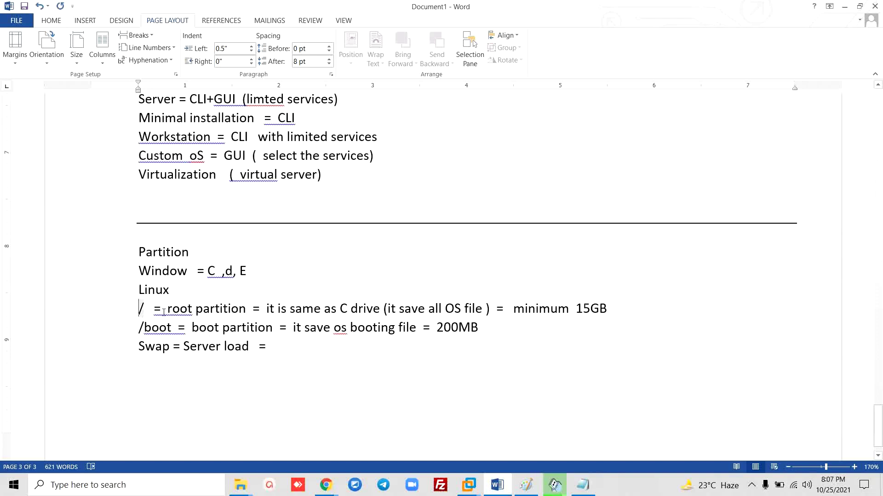
{"action": "left_click_drag", "start_coordinate": [139, 309], "coordinate": [216, 321]}
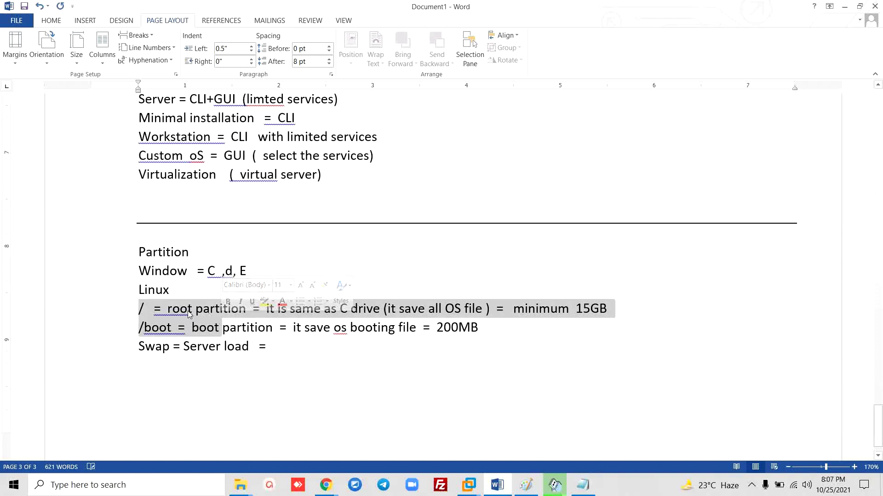
{"action": "left_click_drag", "start_coordinate": [222, 319], "coordinate": [222, 321]}
{"action": "left_click_drag", "start_coordinate": [283, 351], "coordinate": [139, 350]}
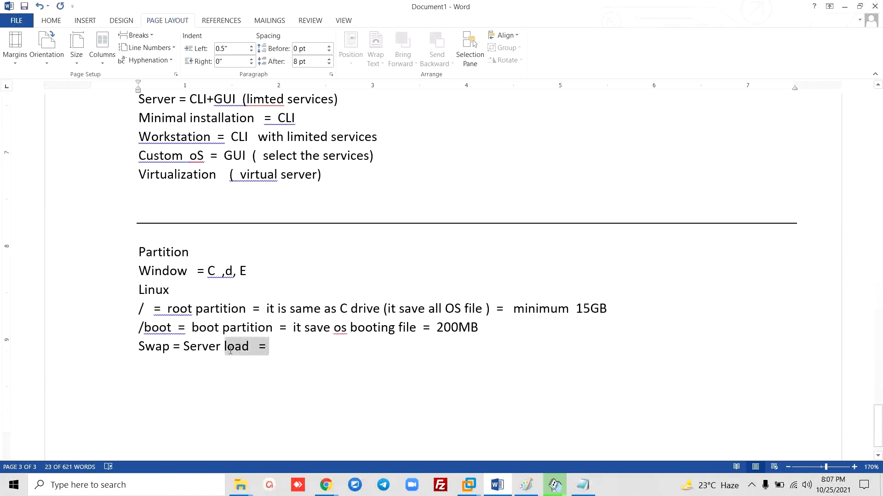
{"action": "key", "text": "BackSpace"}
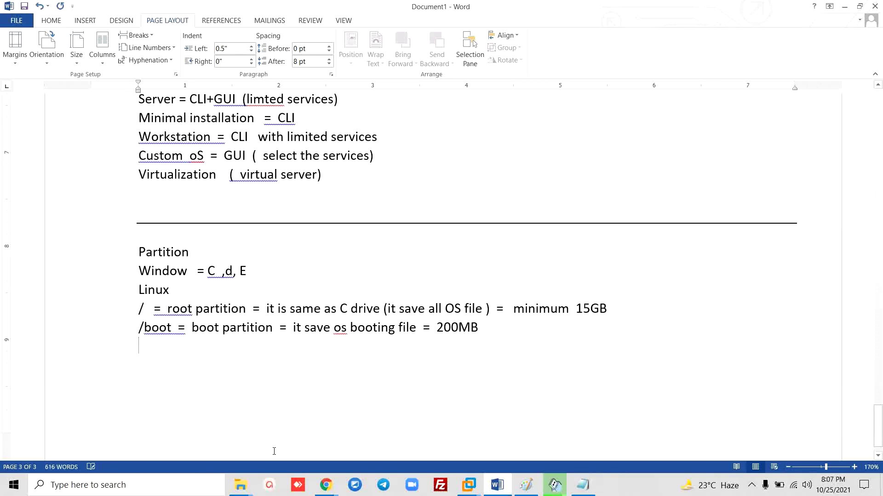
{"action": "left_click", "coordinate": [469, 485]}
{"action": "mouse_move", "coordinate": [469, 485]}
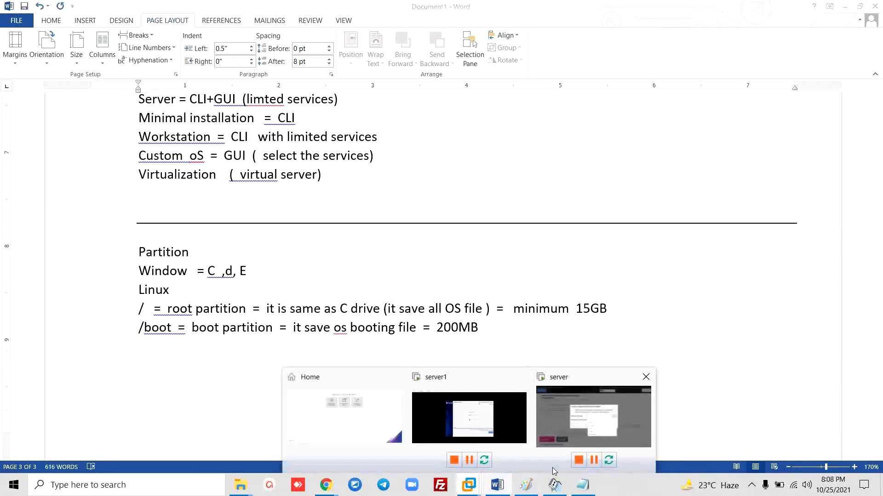
Step: Add the / root mount point with 15 GiB capacity
{"action": "left_click", "coordinate": [576, 425]}
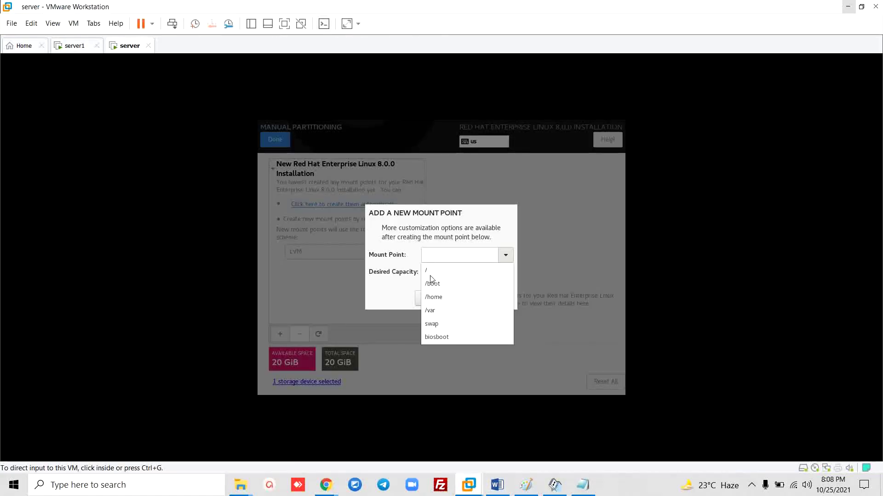
{"action": "left_click", "coordinate": [429, 276]}
{"action": "left_click", "coordinate": [429, 271]}
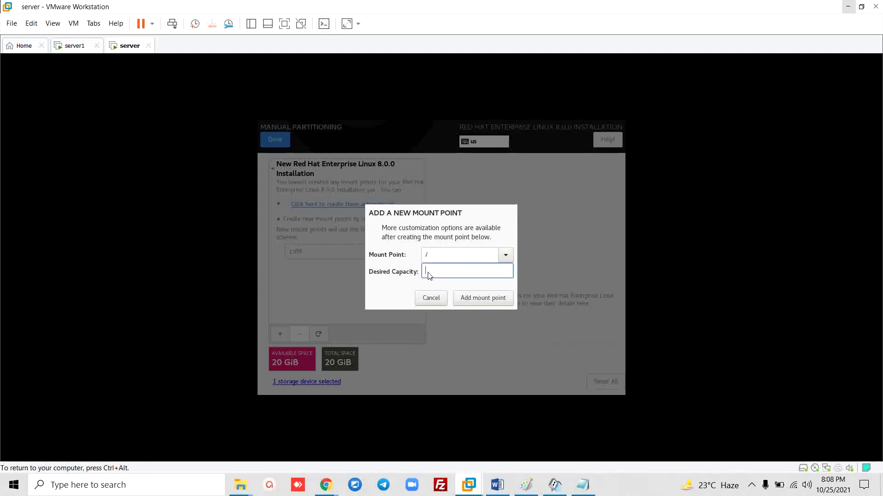
{"action": "type", "text": "15G"}
{"action": "left_click", "coordinate": [474, 299]}
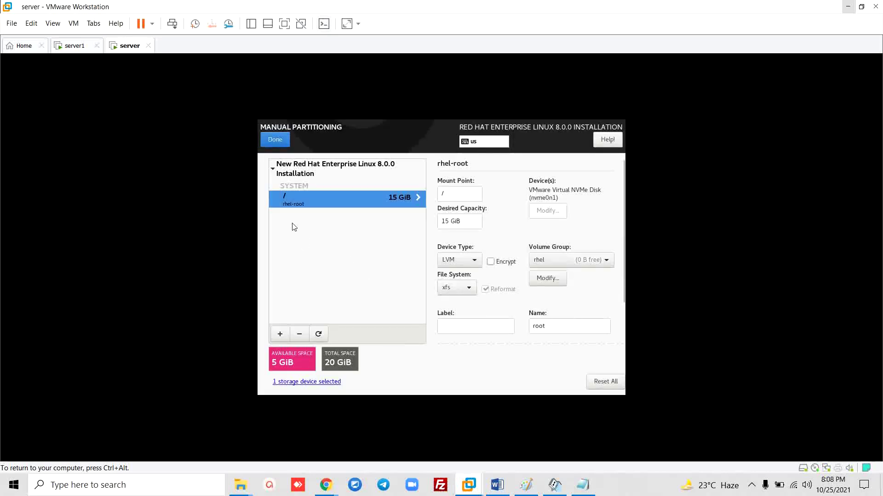
Step: Add a /boot mount point with 500 MiB capacity
{"action": "left_click", "coordinate": [280, 334]}
{"action": "left_click", "coordinate": [505, 255]}
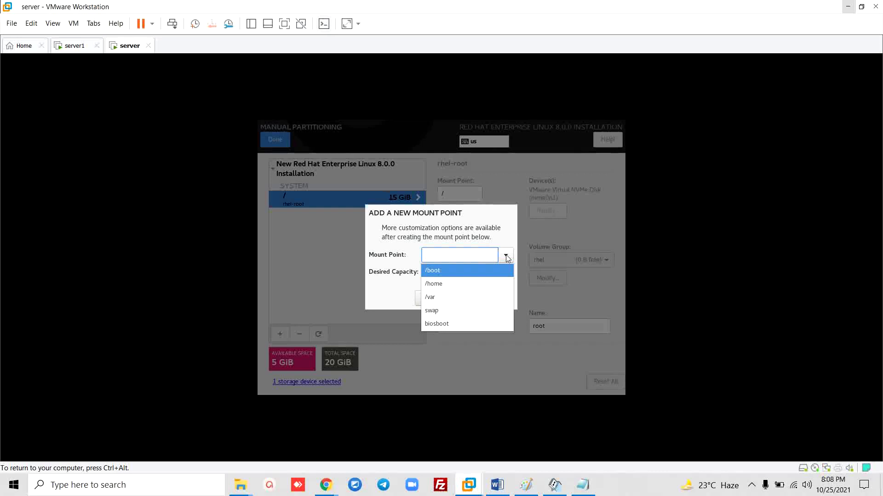
{"action": "left_click", "coordinate": [441, 271]}
{"action": "left_click", "coordinate": [439, 272]}
{"action": "type", "text": "500M"}
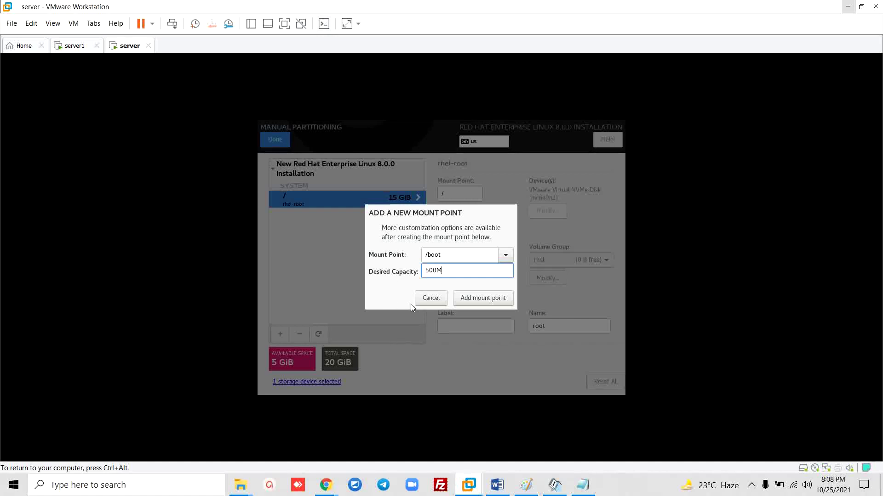
{"action": "left_click", "coordinate": [476, 300]}
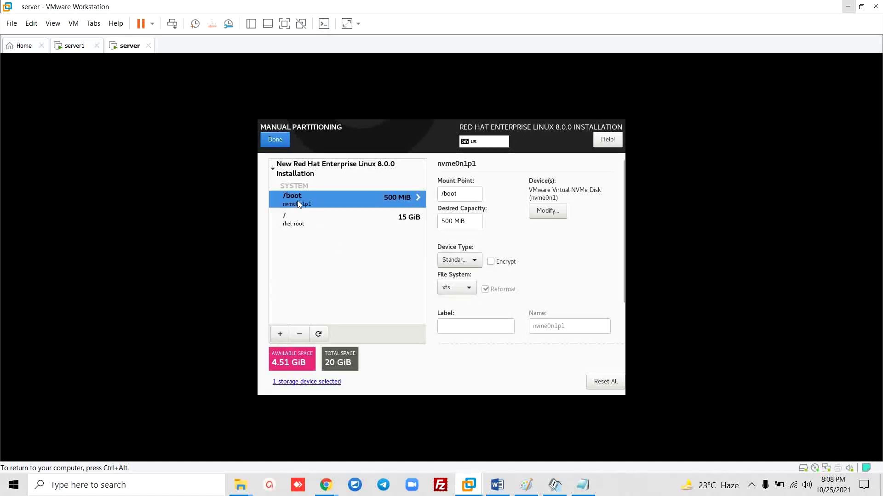
Step: Delete the existing /boot and / mount points and recreate / with 18 GiB
{"action": "left_click", "coordinate": [299, 335]}
{"action": "left_click", "coordinate": [301, 336]}
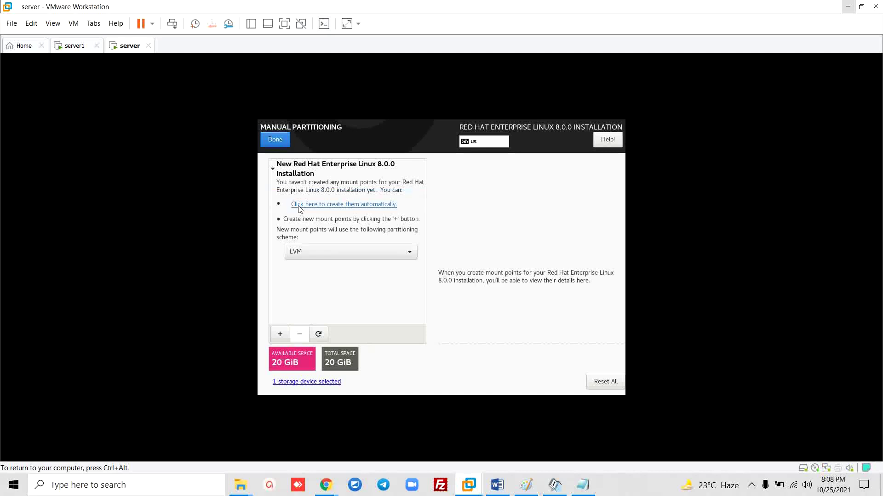
{"action": "left_click", "coordinate": [280, 334]}
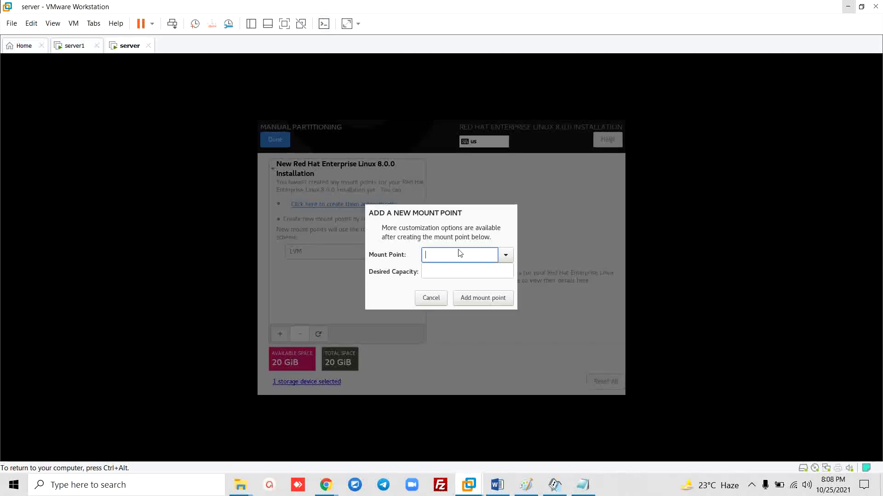
{"action": "left_click", "coordinate": [505, 254]}
{"action": "left_click", "coordinate": [471, 270]}
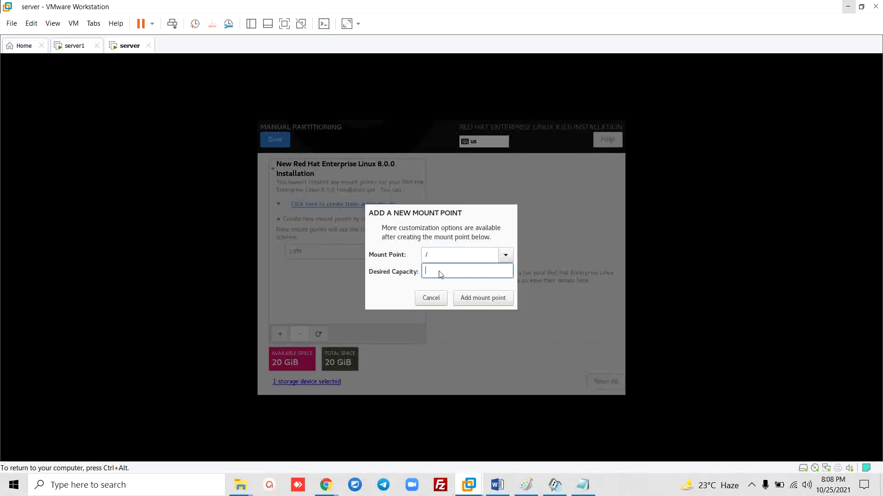
{"action": "mouse_move", "coordinate": [467, 272]}
{"action": "type", "text": "18G"}
{"action": "left_click", "coordinate": [472, 296]}
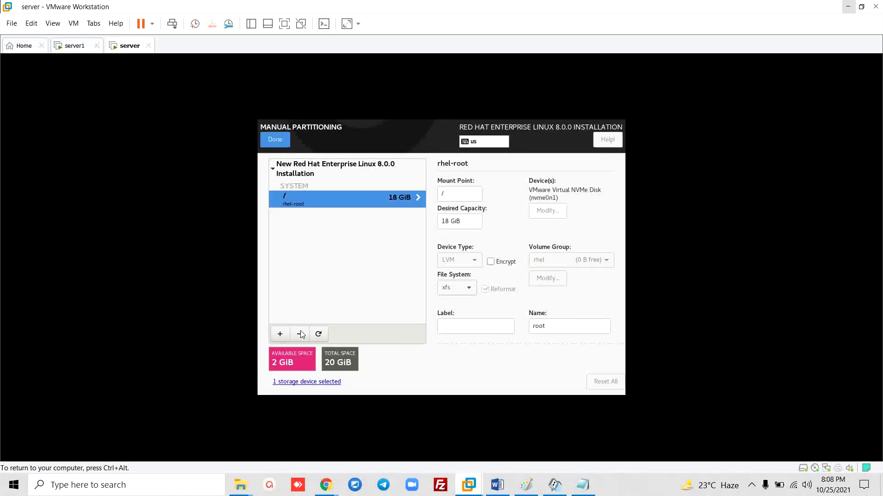
Step: Add a 1024 MiB /boot mount point, then finish and accept the partitioning changes
{"action": "left_click", "coordinate": [280, 335]}
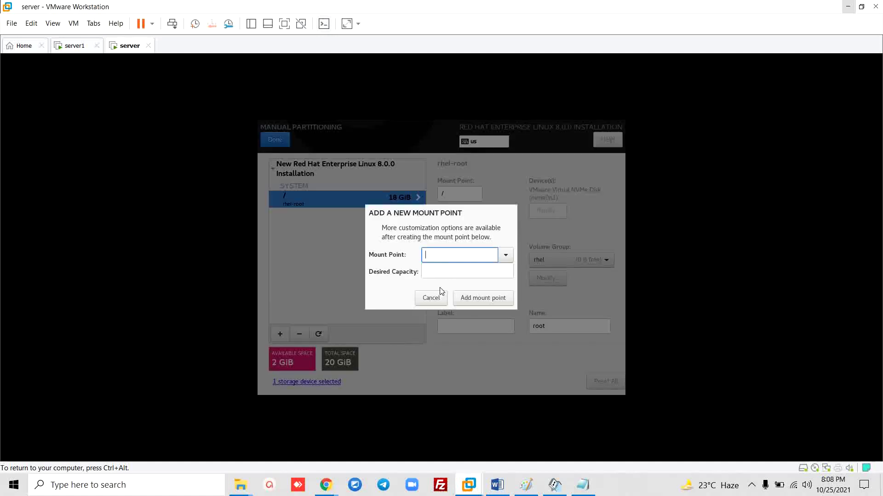
{"action": "left_click", "coordinate": [503, 256]}
{"action": "left_click", "coordinate": [482, 271]}
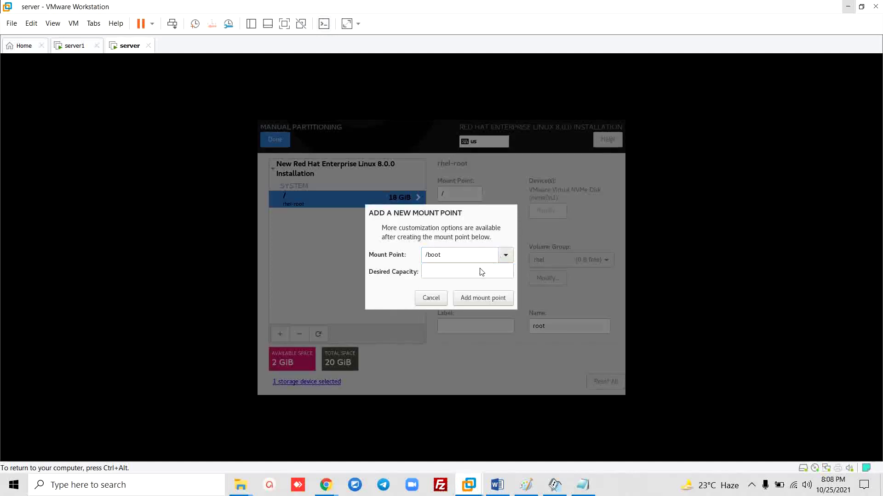
{"action": "left_click", "coordinate": [448, 275]}
{"action": "type", "text": "1G"}
{"action": "left_click", "coordinate": [475, 302]}
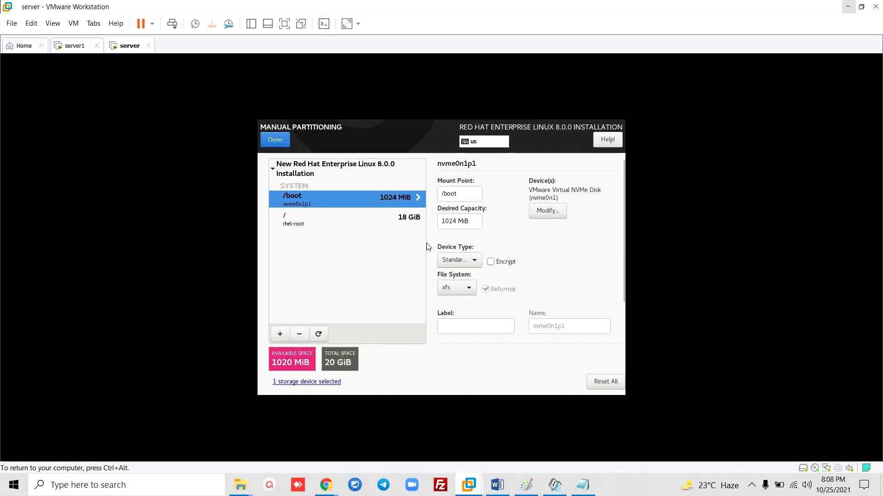
{"action": "left_click", "coordinate": [276, 141]}
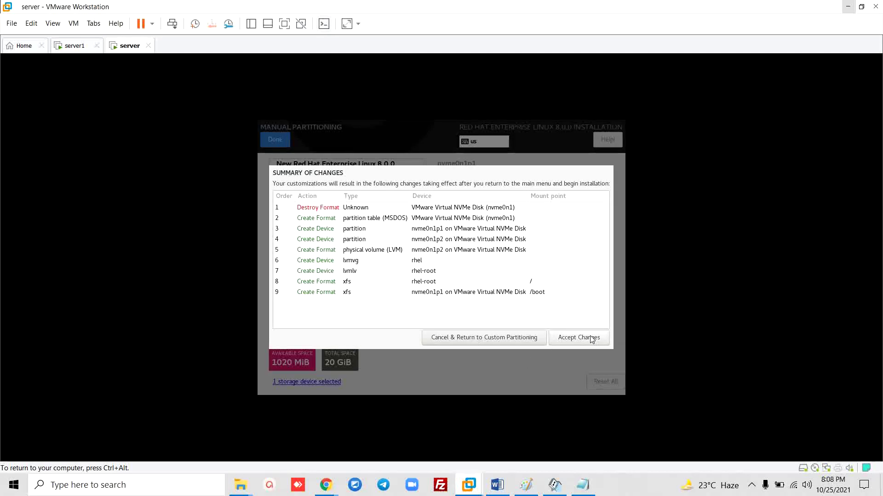
{"action": "left_click", "coordinate": [584, 337]}
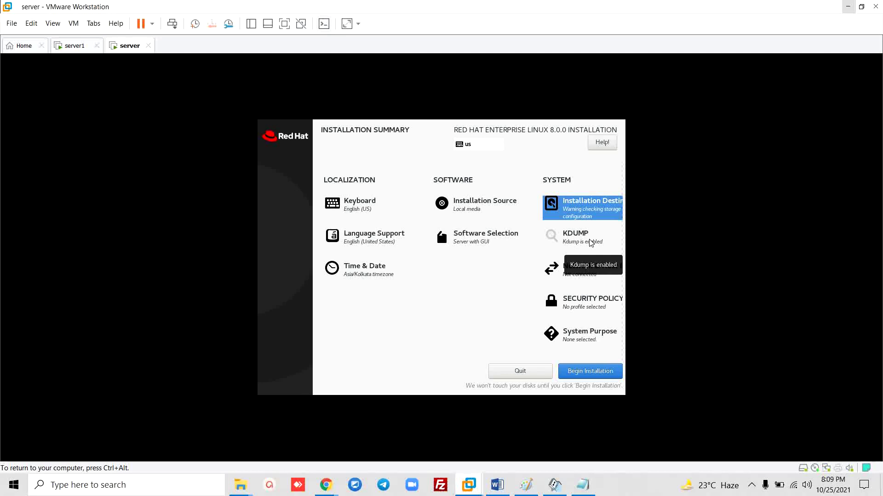
Step: Under the /boot note, add a double divider and a note: kdump = kernel dump, easily recovers the OS
{"action": "left_click", "coordinate": [505, 484]}
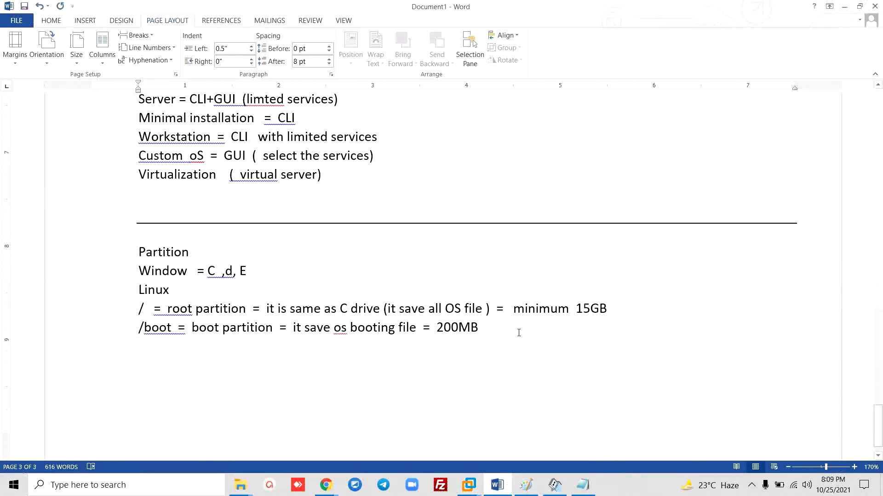
{"action": "key", "text": "Return"}
{"action": "type", "text": "======"}
{"action": "type", "text": "==================="}
{"action": "key", "text": "Return"}
{"action": "type", "text": "k"}
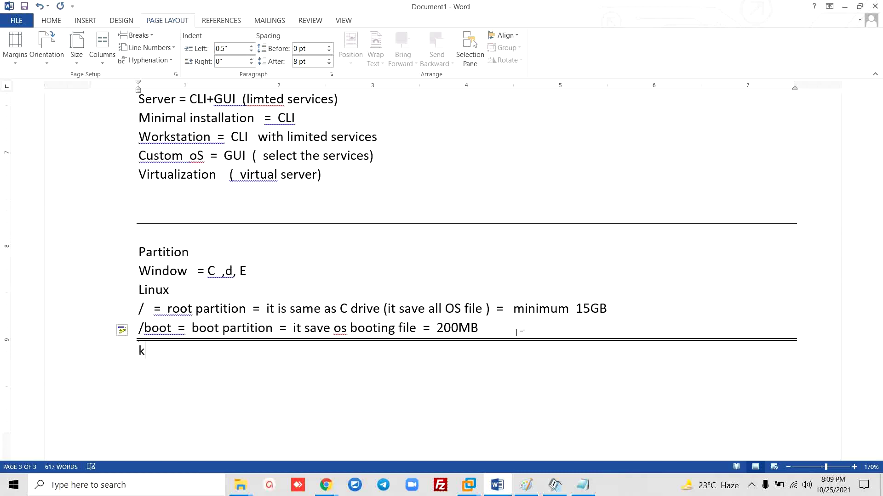
{"action": "type", "text": "dump  "}
{"action": "type", "text": "=  ker"}
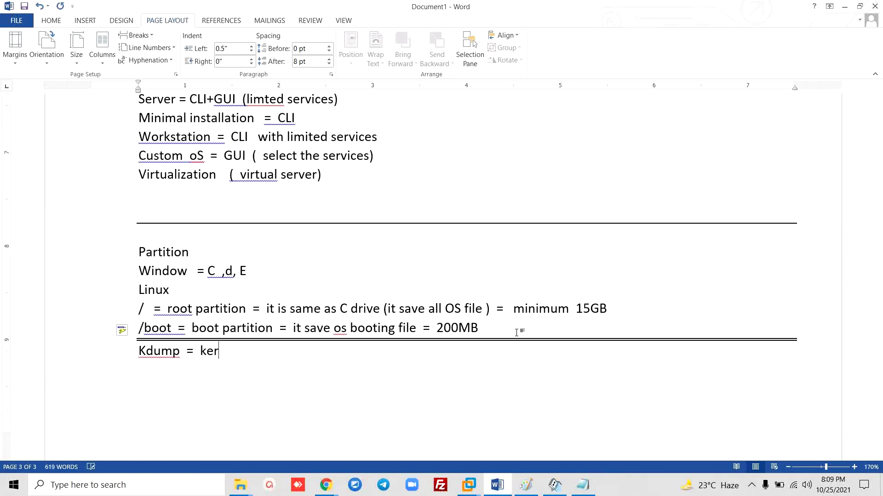
{"action": "type", "text": "nel du"}
{"action": "type", "text": "mp  = "}
{"action": "type", "text": "enable   ,"}
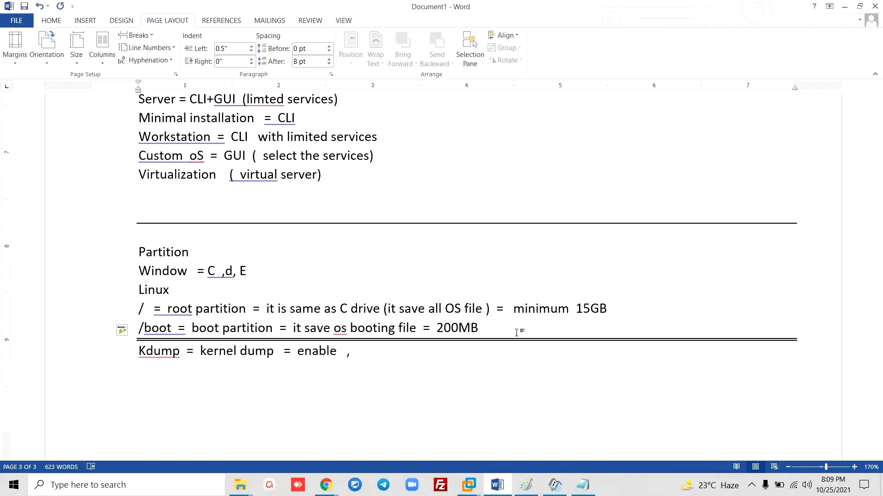
{"action": "type", "text": "issue "}
{"action": "type", "text": "occur "}
{"action": "type", "text": "in OS "}
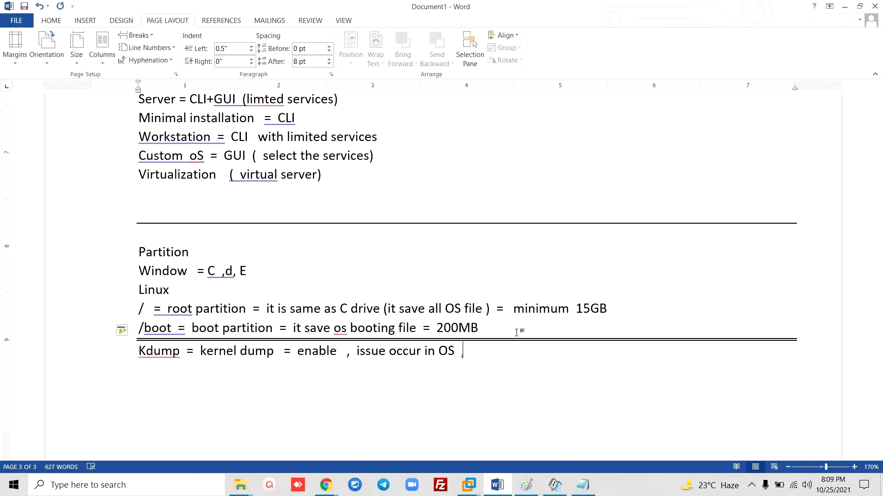
{"action": "type", "text": ", I can "}
{"action": "type", "text": "eas"}
{"action": "type", "text": "ily "}
{"action": "type", "text": "recover "}
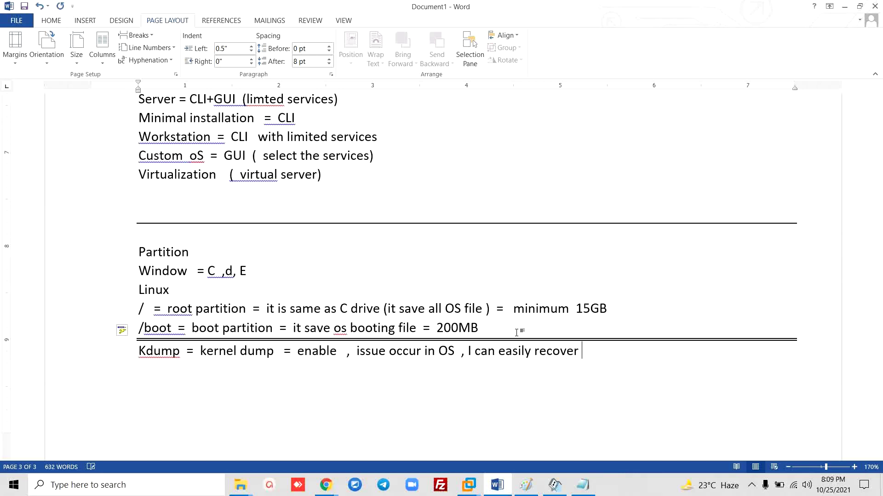
{"action": "type", "text": "the OS"}
Step: Reopen the installer's KDUMP settings and close them with Enable kdump still ticked
{"action": "left_click", "coordinate": [472, 490]}
{"action": "mouse_move", "coordinate": [469, 484]}
{"action": "left_click", "coordinate": [575, 416]}
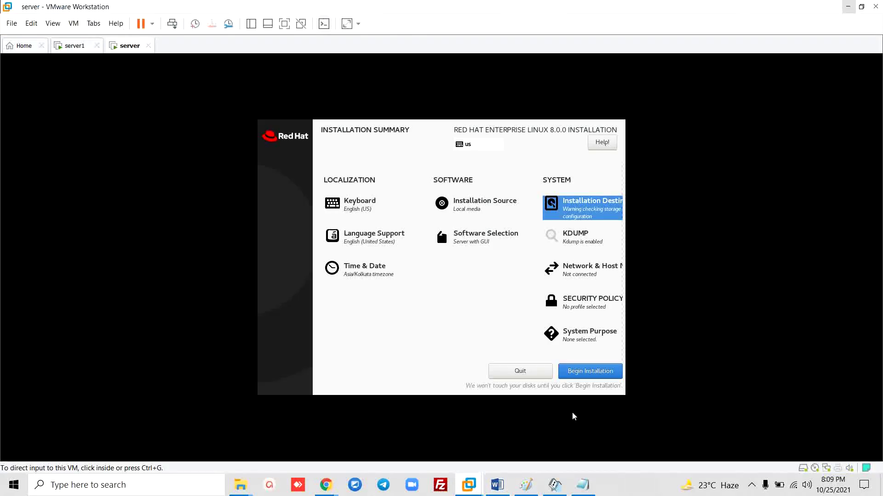
{"action": "left_click", "coordinate": [579, 246]}
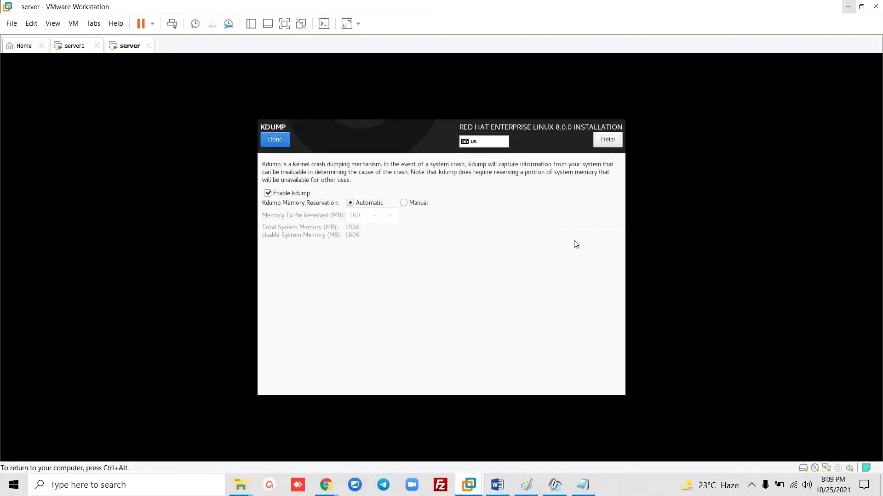
{"action": "left_click", "coordinate": [282, 143]}
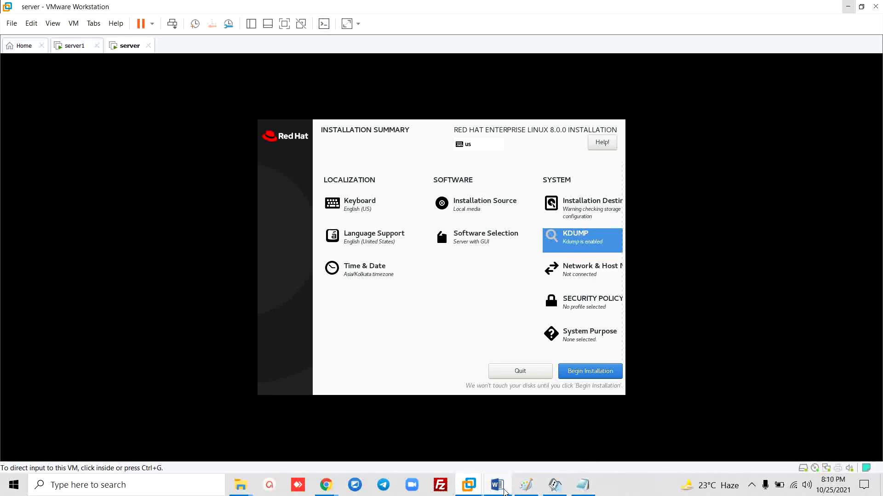
Step: Append '(kernel File )' to the Kdump note and check the installer's summary page
{"action": "left_click", "coordinate": [497, 485]}
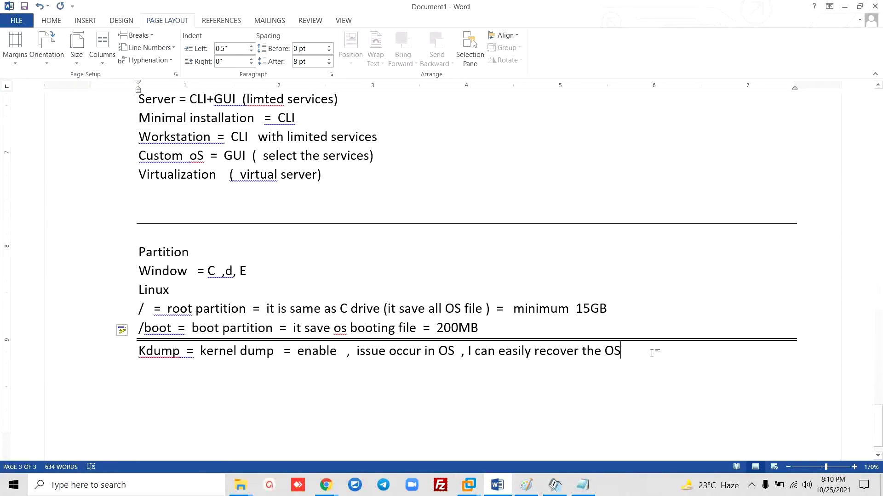
{"action": "type", "text": "("}
{"action": "type", "text": "kernel "}
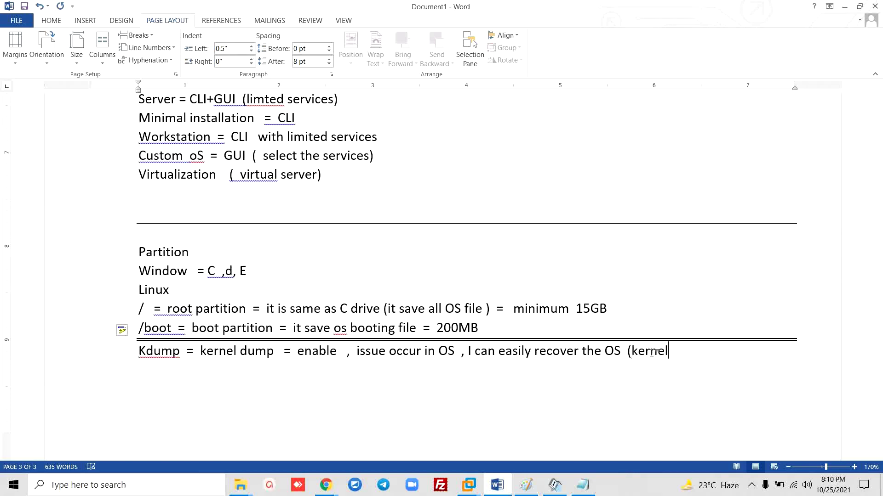
{"action": "type", "text": "File "}
{"action": "type", "text": ")"}
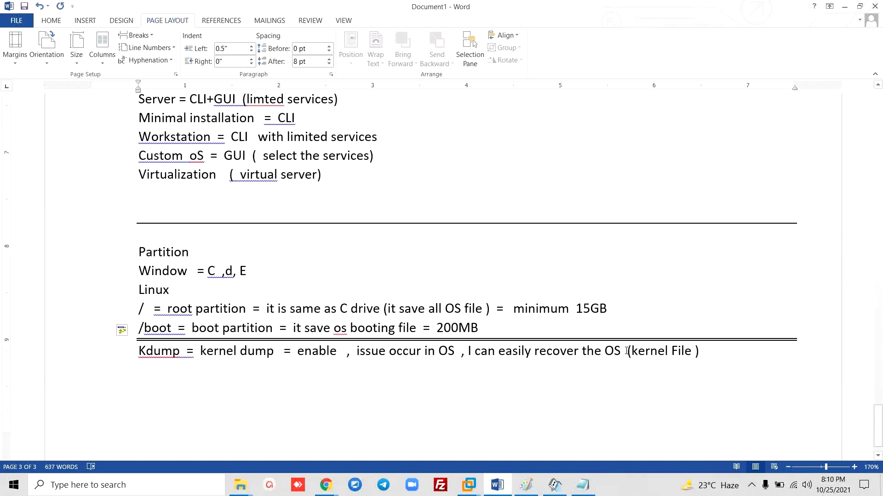
{"action": "mouse_move", "coordinate": [469, 484]}
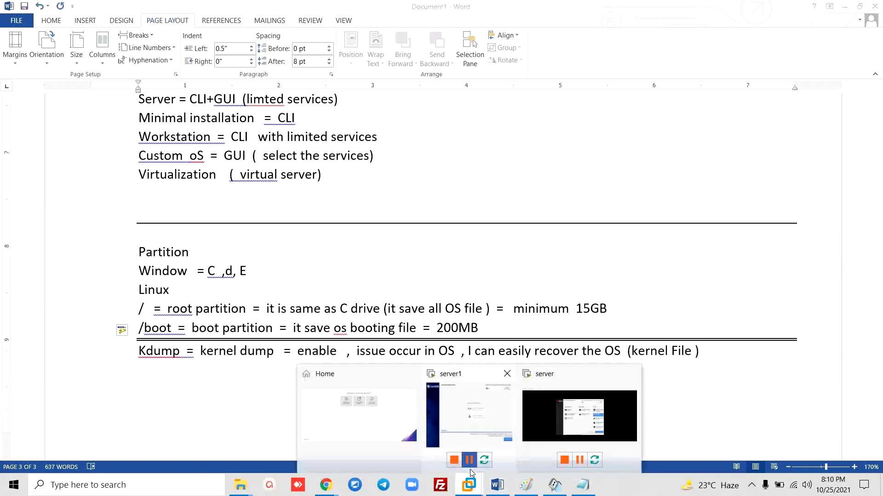
{"action": "left_click", "coordinate": [487, 415]}
{"action": "left_click", "coordinate": [135, 48]}
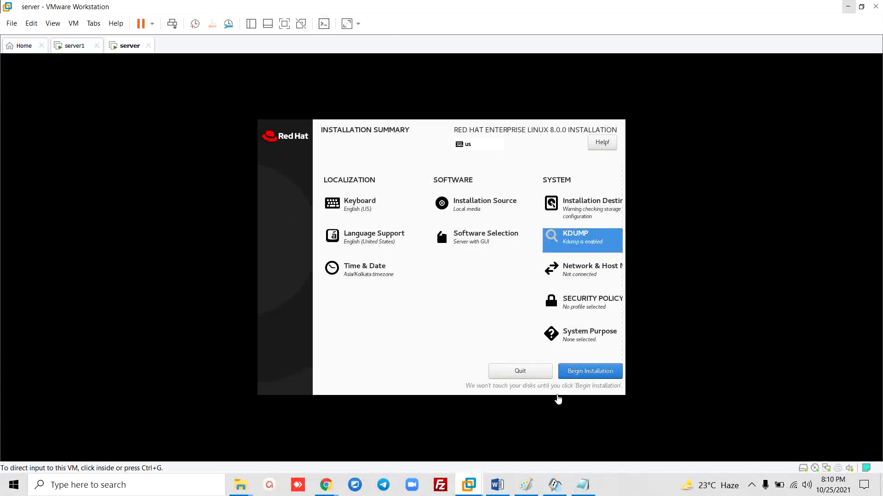
Step: Start a new 'Network and host name' line in the Word notes
{"action": "left_click", "coordinate": [497, 485]}
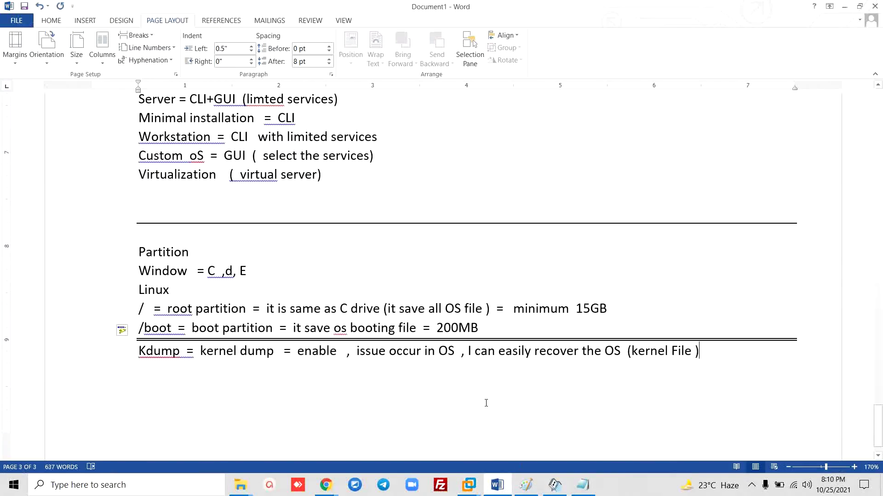
{"action": "key", "text": "Return"}
{"action": "type", "text": "Netwo"}
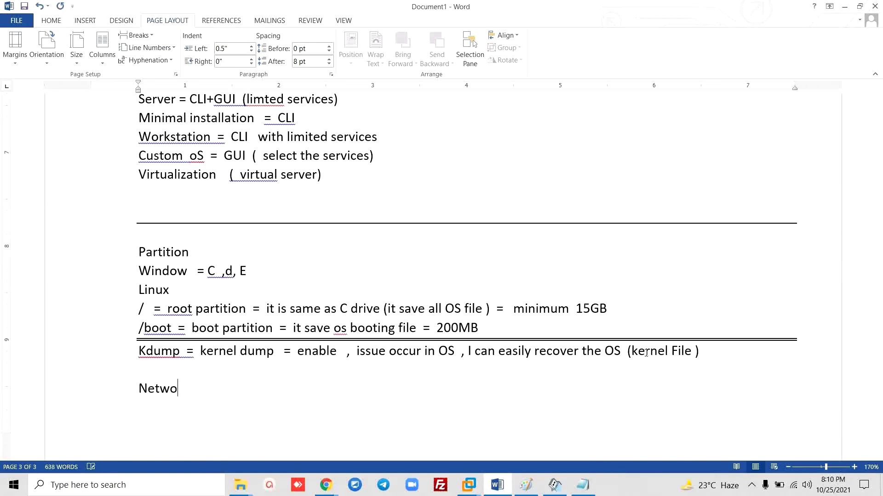
{"action": "type", "text": "rk and "}
{"action": "type", "text": "host na"}
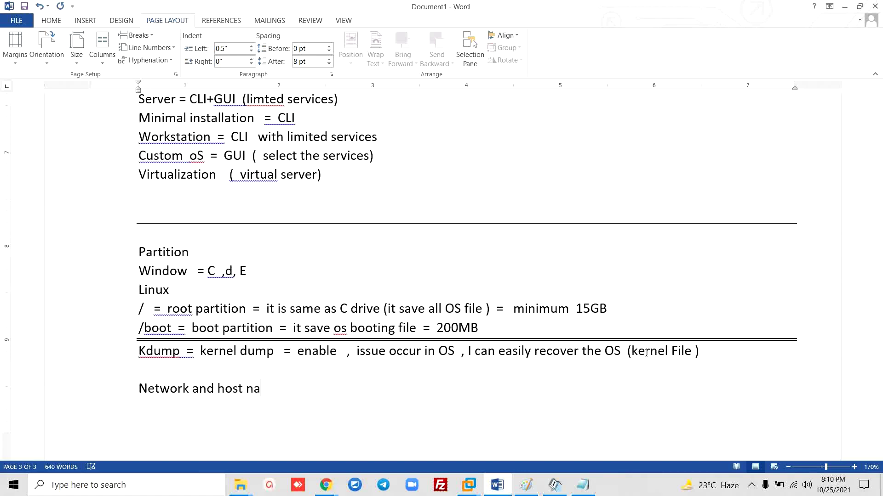
{"action": "type", "text": "me"}
Step: Open the Network & Host Name page and the ens160 connection's configuration
{"action": "left_click", "coordinate": [468, 486]}
{"action": "left_click", "coordinate": [593, 397]}
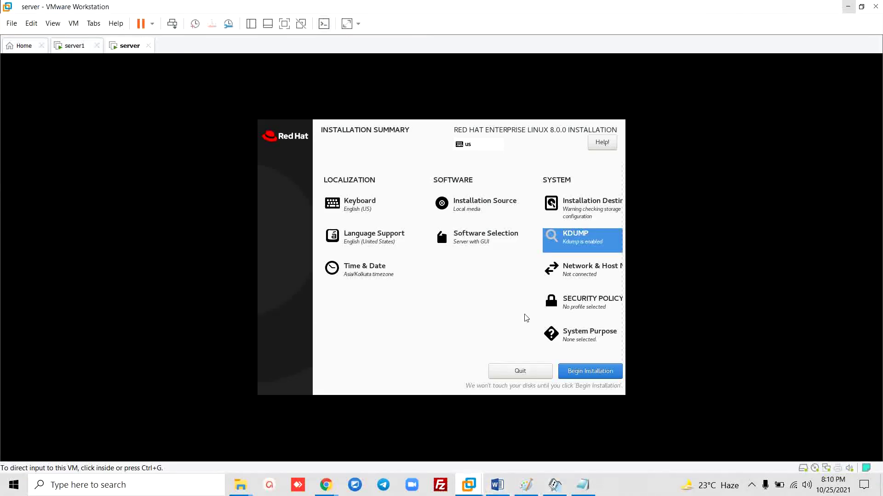
{"action": "left_click", "coordinate": [591, 271]}
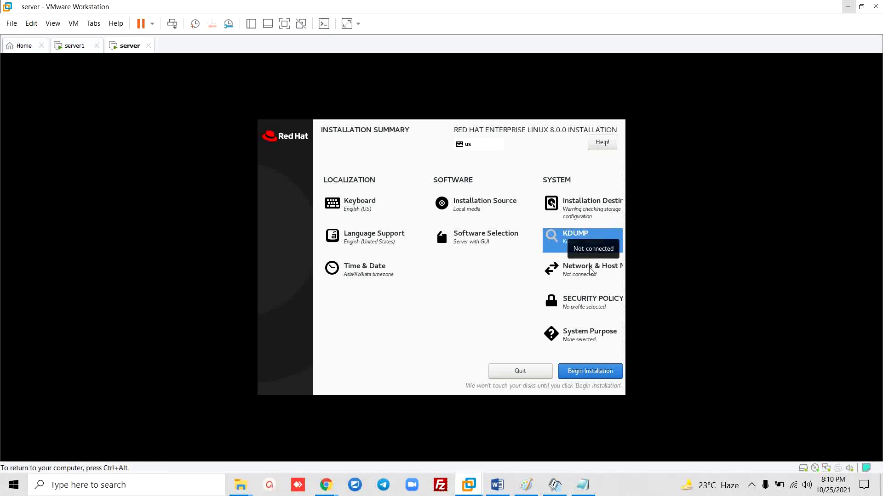
{"action": "left_click", "coordinate": [591, 270]}
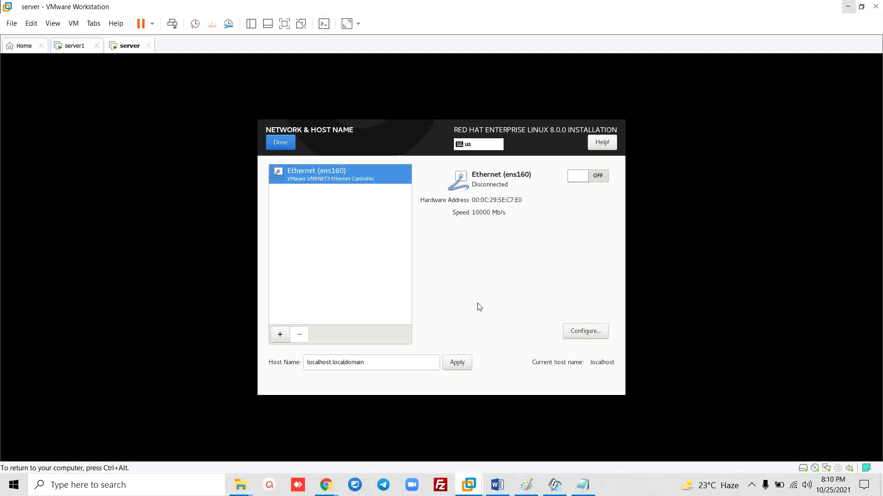
{"action": "left_click", "coordinate": [583, 337]}
{"action": "left_click", "coordinate": [584, 335]}
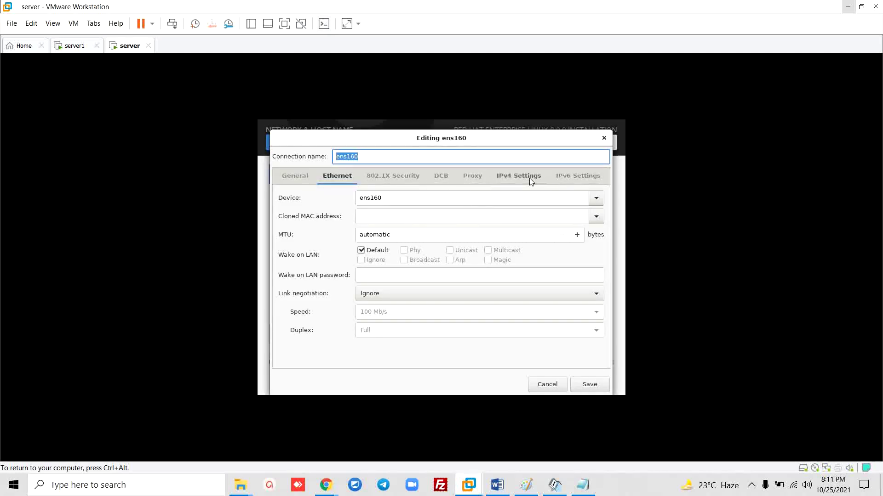
Step: Set IPv4 to Manual with address 10.0.0.1 and netmask 8, and save
{"action": "left_click", "coordinate": [508, 178]}
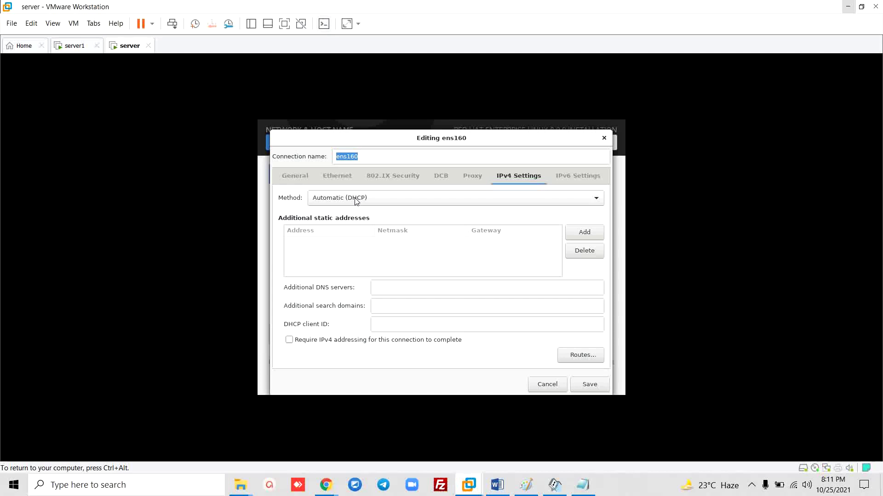
{"action": "left_click", "coordinate": [356, 202]}
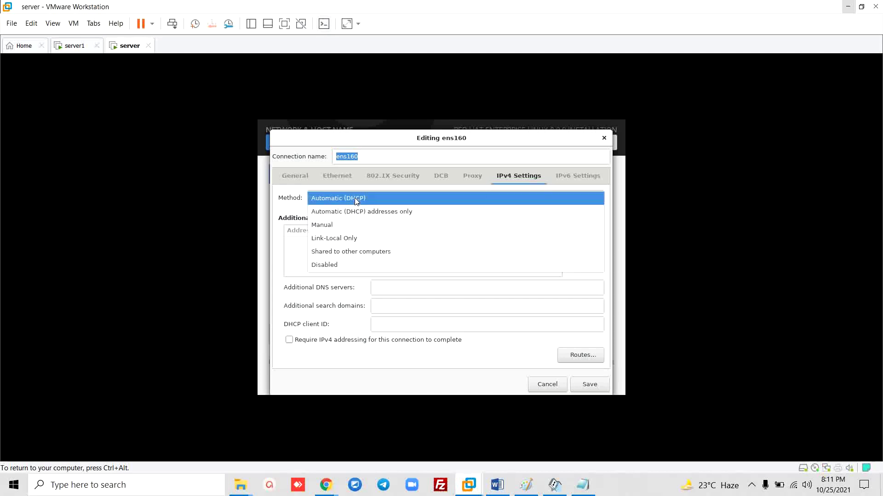
{"action": "left_click", "coordinate": [333, 224]}
{"action": "left_click", "coordinate": [585, 233]}
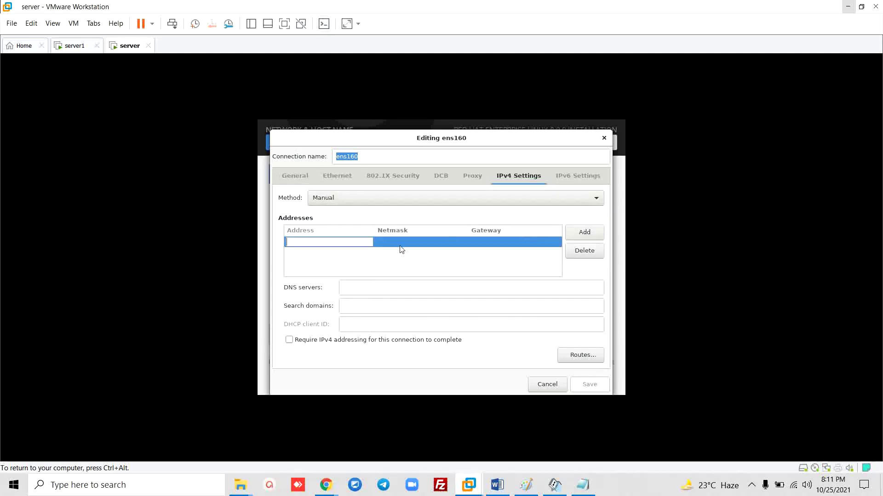
{"action": "type", "text": "10."}
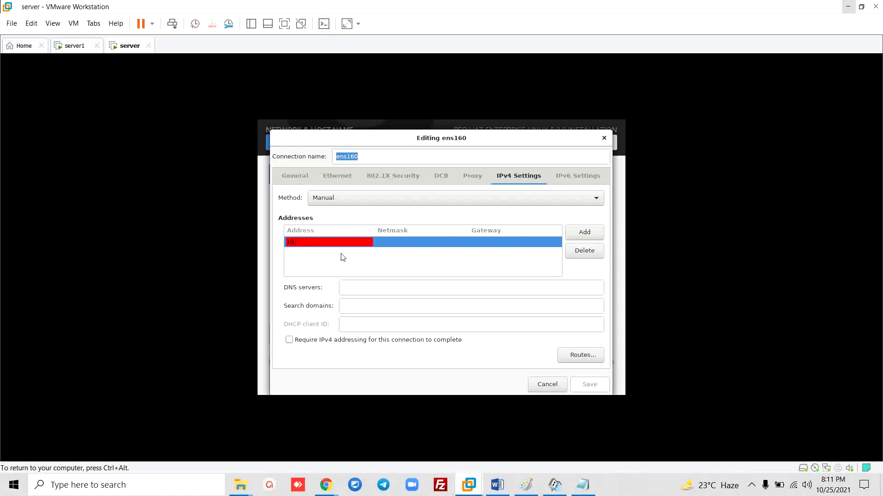
{"action": "type", "text": "0.0.1"}
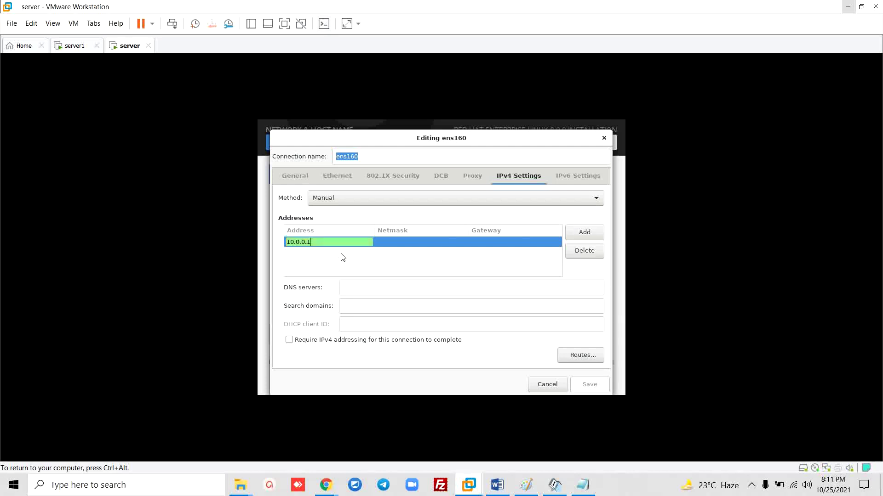
{"action": "key", "text": "Tab"}
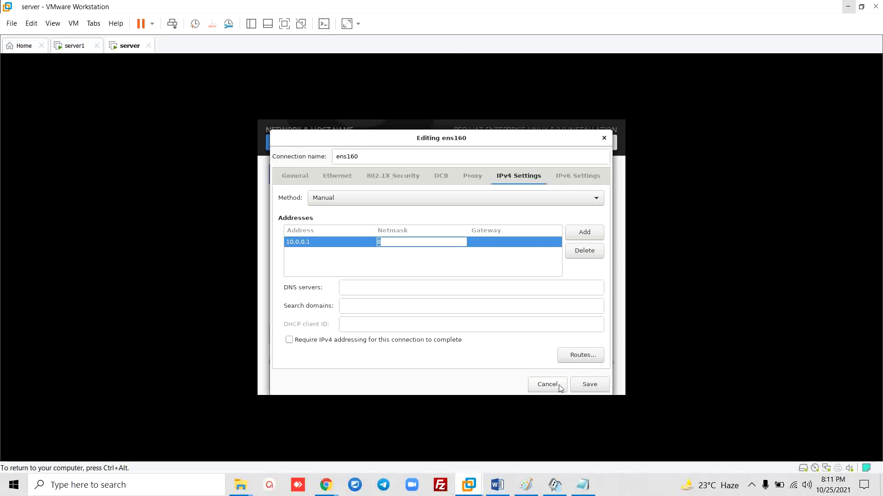
{"action": "left_click", "coordinate": [585, 386]}
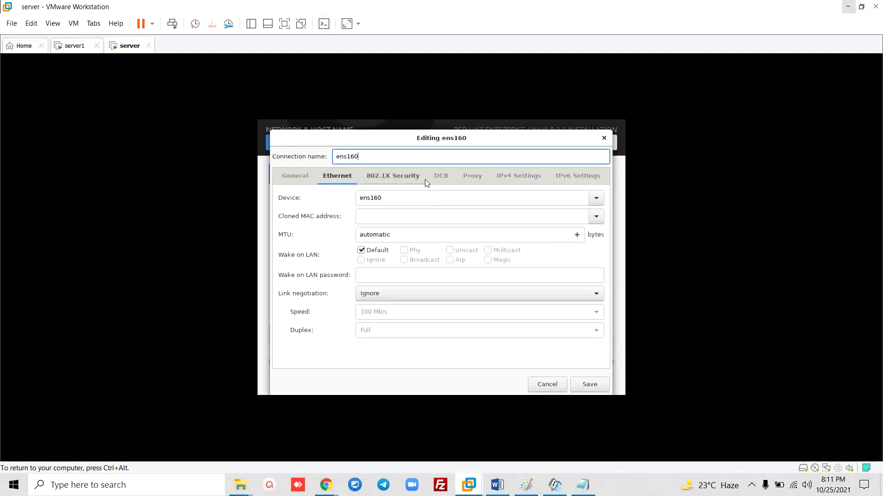
{"action": "left_click", "coordinate": [590, 383]}
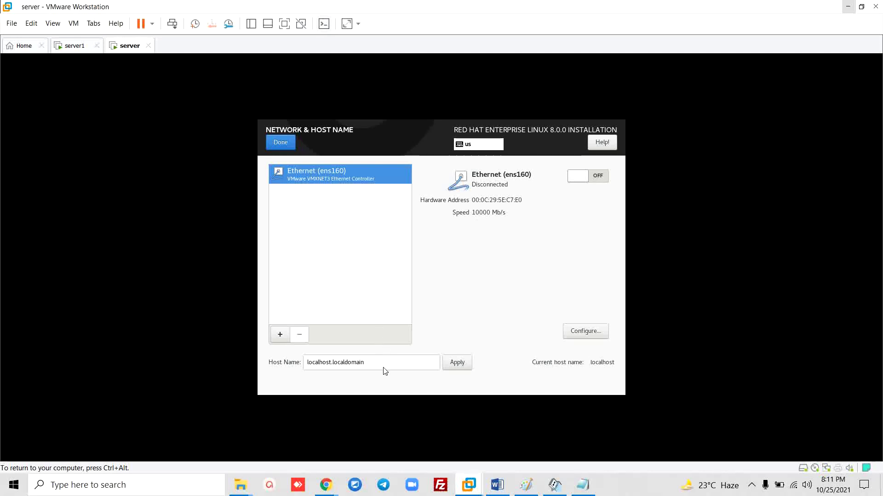
Step: Replace localhost.localdomain with 'Officeserver' as the host name, apply it, and finish network settings
{"action": "left_click_drag", "start_coordinate": [383, 368], "coordinate": [294, 365]}
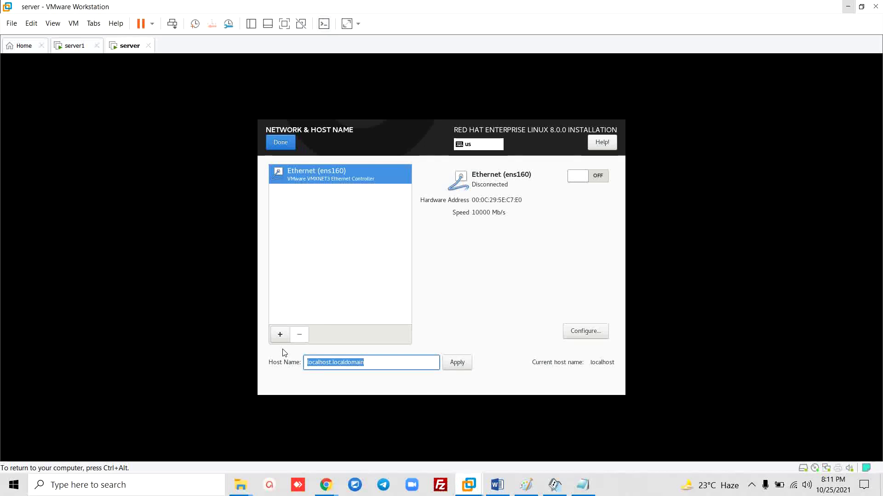
{"action": "type", "text": "Office"}
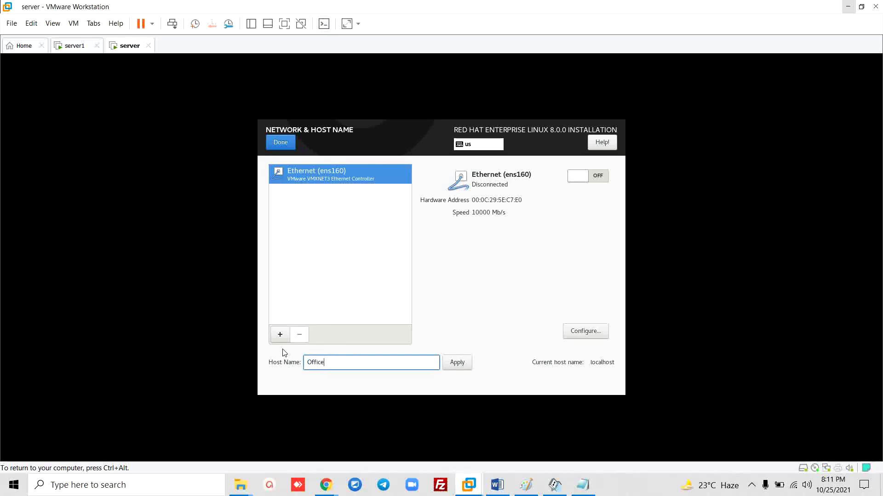
{"action": "type", "text": "serv"}
{"action": "type", "text": "er"}
{"action": "left_click", "coordinate": [461, 365]}
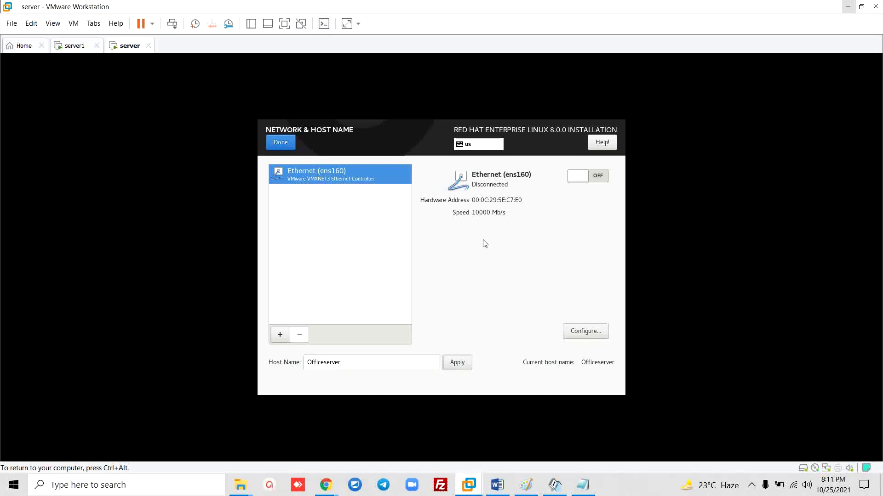
{"action": "left_click", "coordinate": [462, 363]}
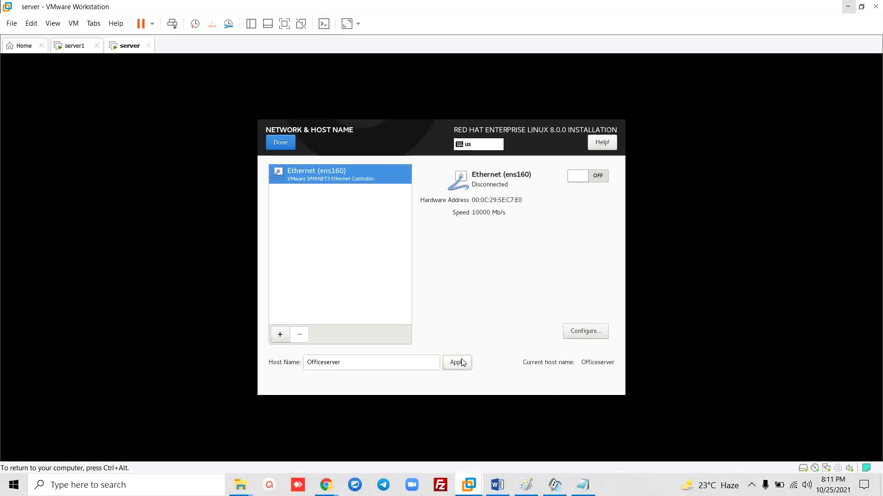
{"action": "left_click", "coordinate": [285, 143]}
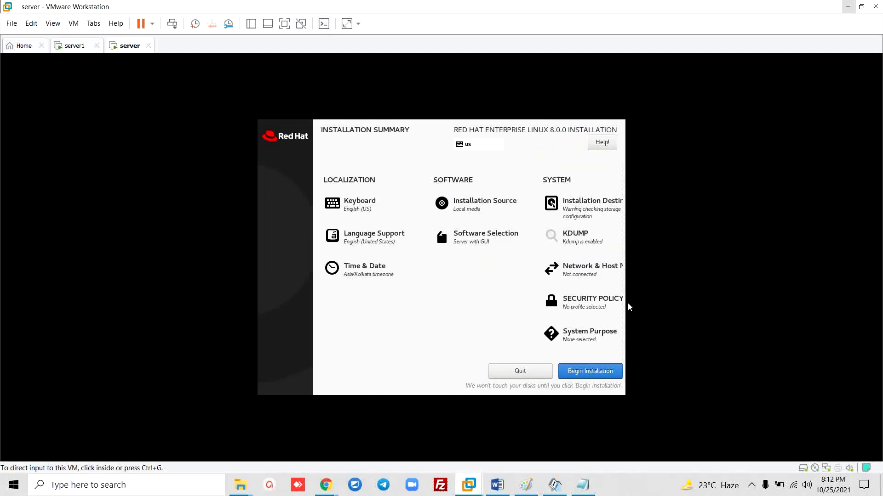
Step: Leave the security policy without a profile and set the system role to Red Hat Enterprise Linux Server
{"action": "left_click", "coordinate": [600, 308]}
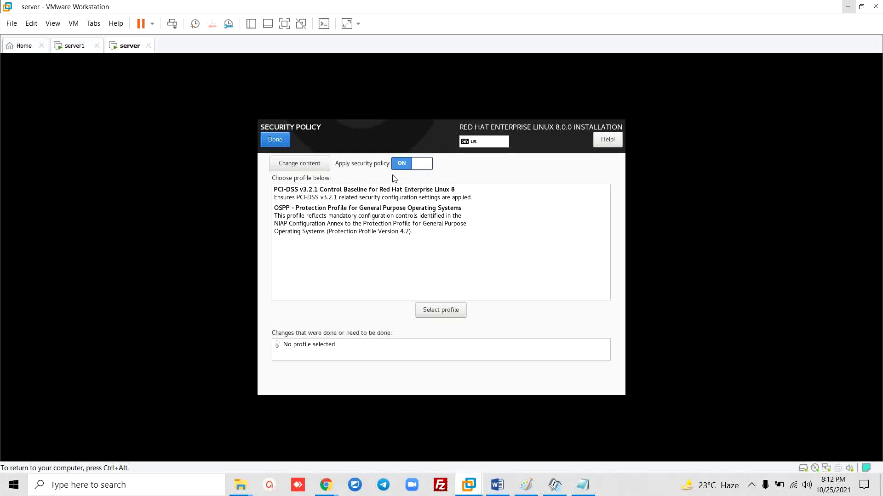
{"action": "left_click", "coordinate": [274, 142]}
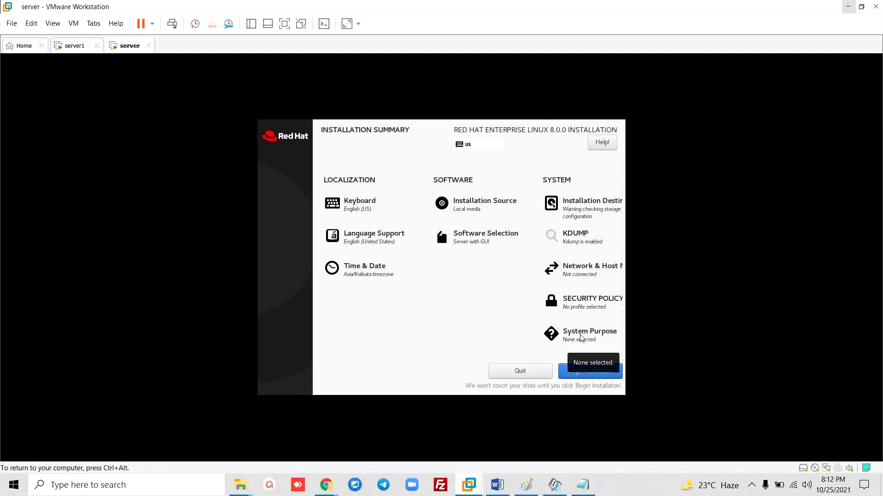
{"action": "left_click", "coordinate": [580, 338]}
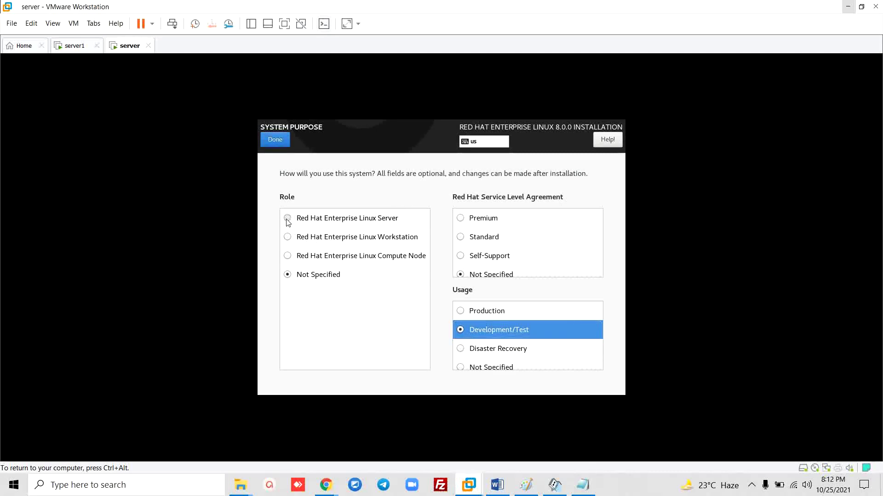
{"action": "left_click", "coordinate": [287, 220]}
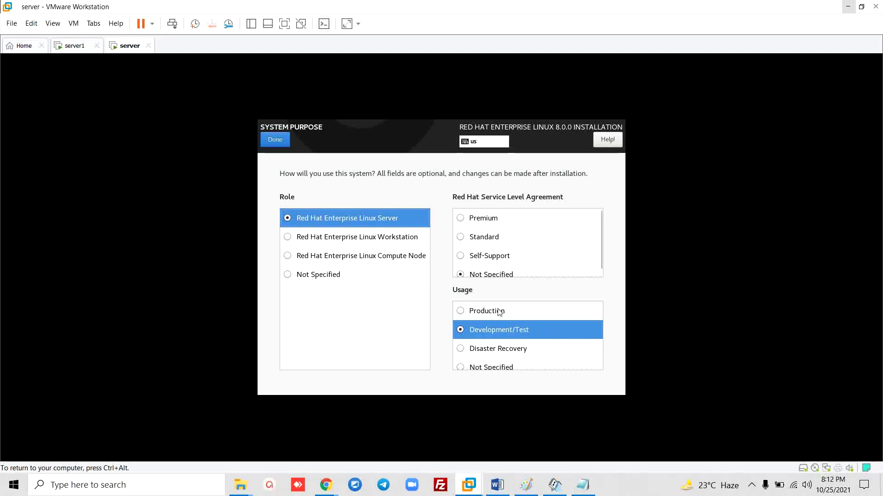
{"action": "left_click", "coordinate": [277, 139]}
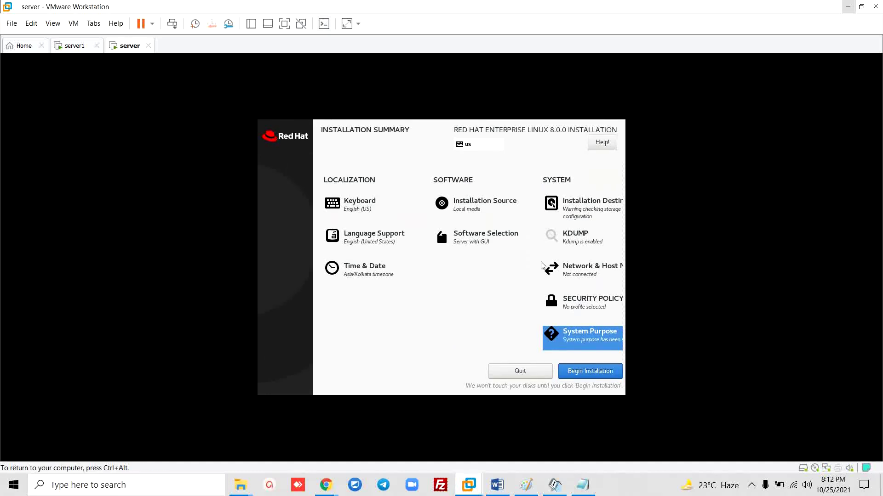
{"action": "key", "text": "ctrl+alt"}
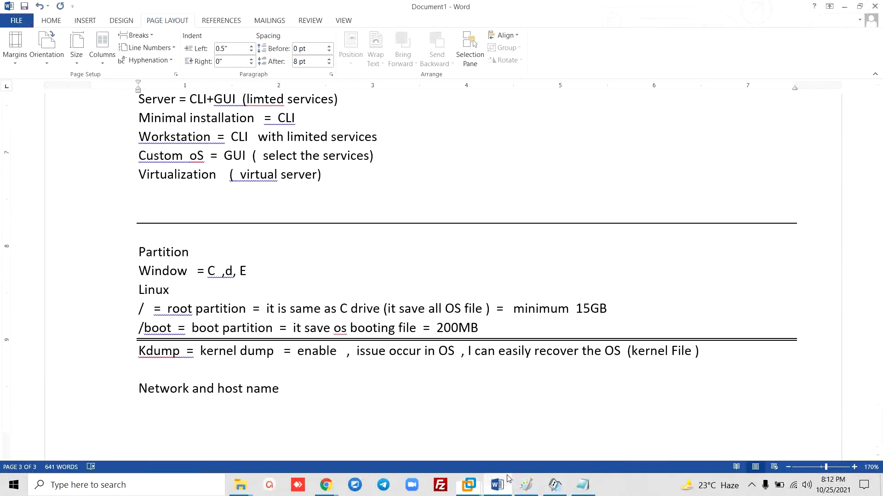
Step: Add the Word note 'Security policies = appling some ( SELINUX )' below Network and host name
{"action": "left_click", "coordinate": [497, 485]}
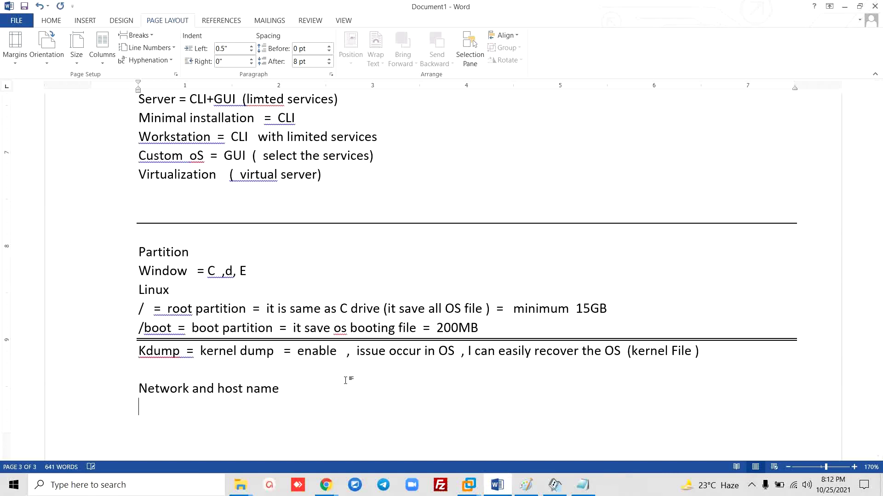
{"action": "type", "text": "Sec"}
{"action": "type", "text": "urity "}
{"action": "type", "text": "polic"}
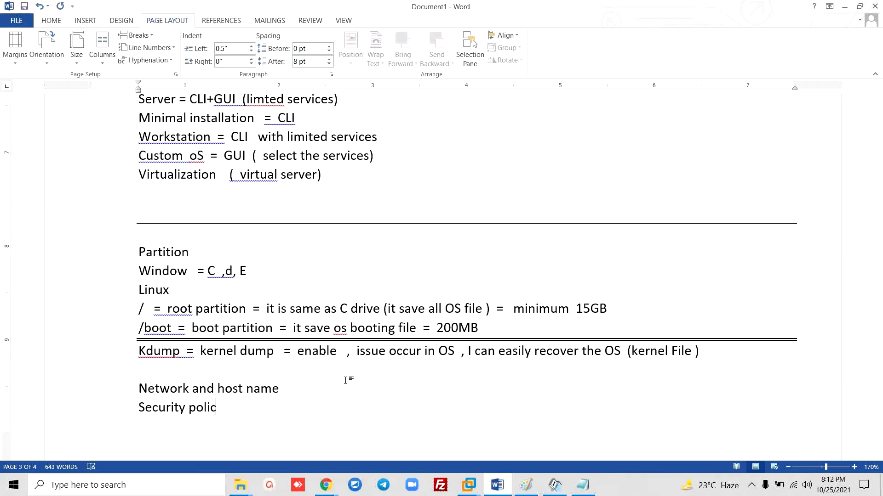
{"action": "type", "text": "ies "}
{"action": "type", "text": " ="}
{"action": "key", "text": "ctrl+Return"}
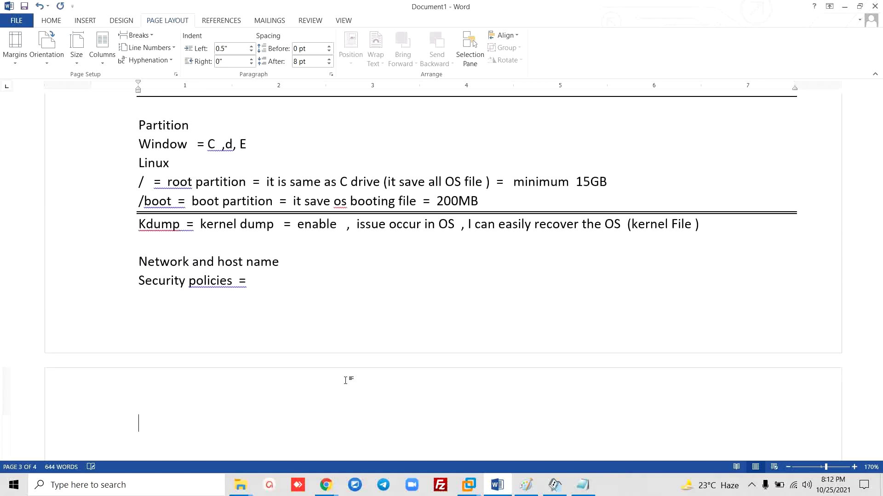
{"action": "type", "text": "P"}
{"action": "type", "text": "arition"}
{"action": "key", "text": "BackSpace"}
{"action": "key", "text": "BackSpace"}
{"action": "key", "text": "BackSpace"}
{"action": "type", "text": "=L"}
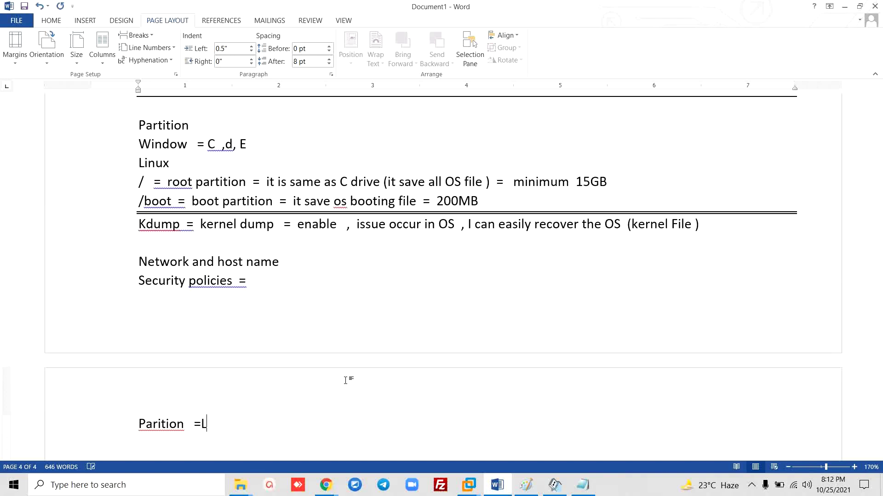
{"action": "type", "text": "UKS"}
{"action": "key", "text": "BackSpace"}
{"action": "key", "text": "BackSpace"}
{"action": "key", "text": "BackSpace"}
{"action": "key", "text": "BackSpace"}
{"action": "key", "text": "BackSpace"}
{"action": "key", "text": "BackSpace"}
{"action": "key", "text": "BackSpace"}
{"action": "key", "text": "BackSpace"}
{"action": "key", "text": "BackSpace"}
{"action": "key", "text": "BackSpace"}
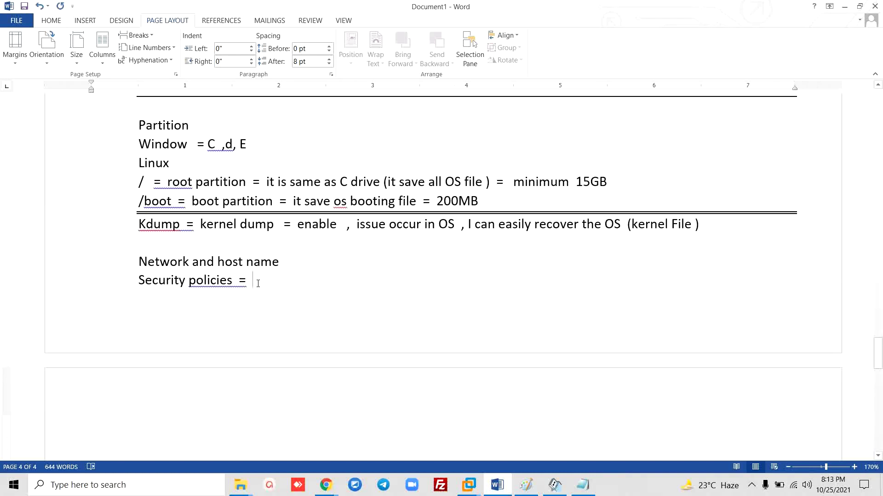
{"action": "type", "text": "ap"}
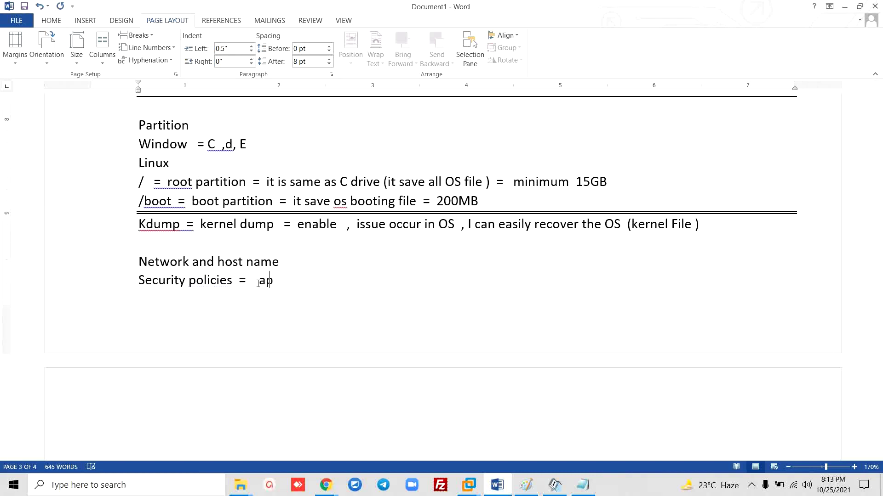
{"action": "type", "text": "pling "}
{"action": "type", "text": "somm"}
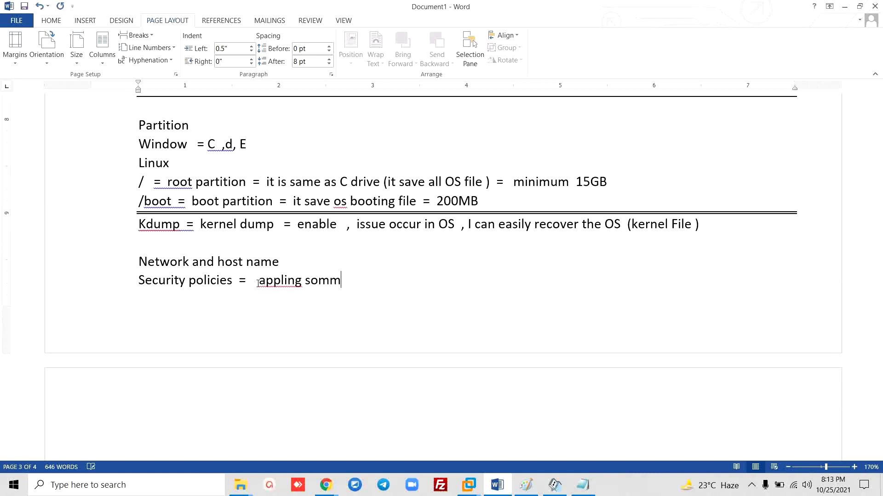
{"action": "key", "text": "BackSpace"}
{"action": "type", "text": "e "}
{"action": "type", "text": "  (  "}
{"action": "type", "text": "SEL"}
{"action": "type", "text": "INUX  "}
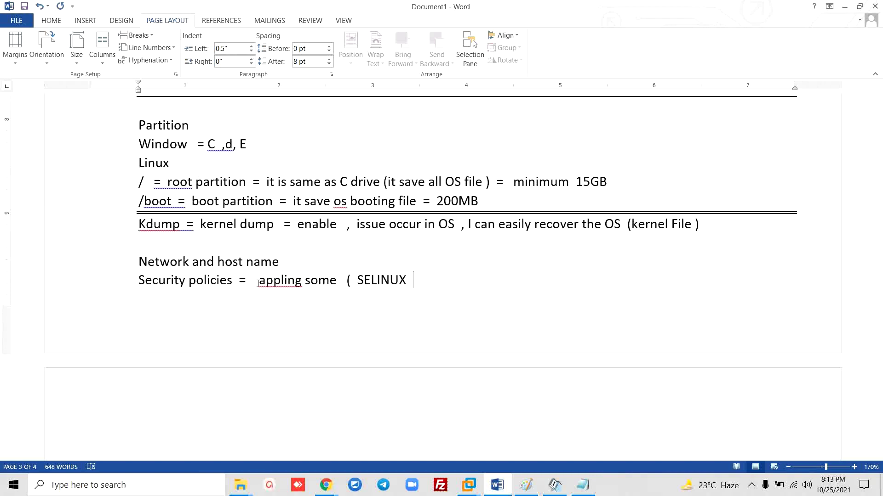
{"action": "type", "text": ")"}
Step: Switch back to the server virtual machine's RHEL installer in VMware Workstation
{"action": "left_click", "coordinate": [475, 492]}
{"action": "mouse_move", "coordinate": [468, 485]}
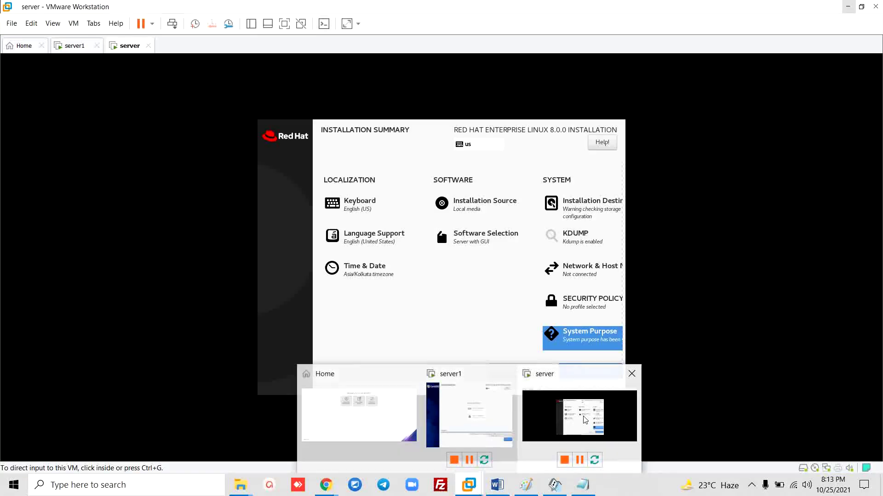
{"action": "left_click", "coordinate": [575, 413]}
{"action": "left_click", "coordinate": [568, 409]}
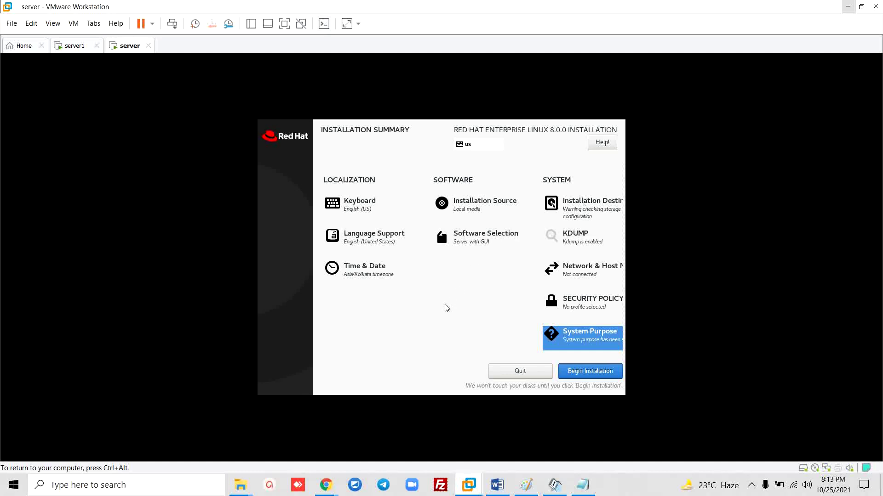
Step: Begin the RHEL 8.0 installation on the server VM, then go back to the Word notes
{"action": "left_click", "coordinate": [580, 376]}
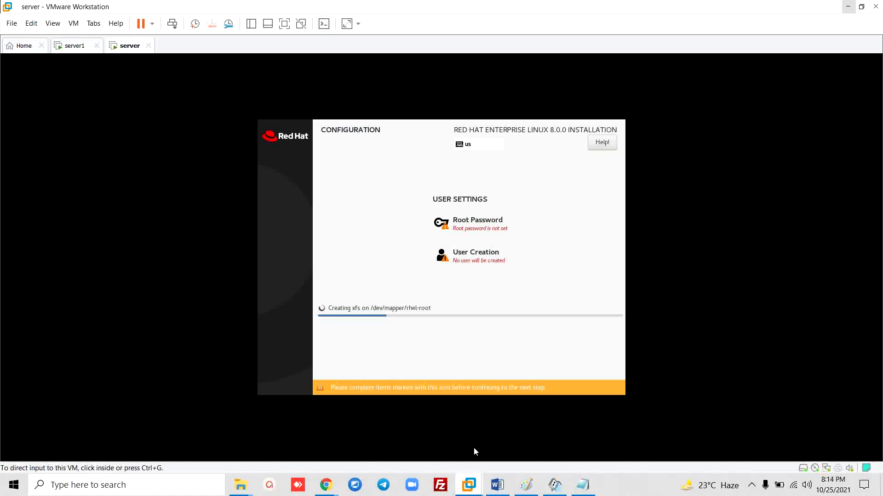
{"action": "left_click", "coordinate": [497, 485]}
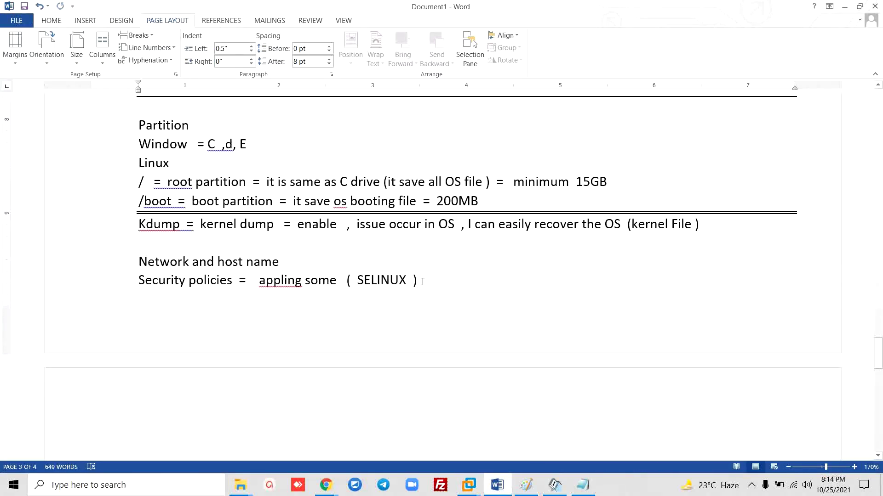
{"action": "key", "text": "ctrl+Return"}
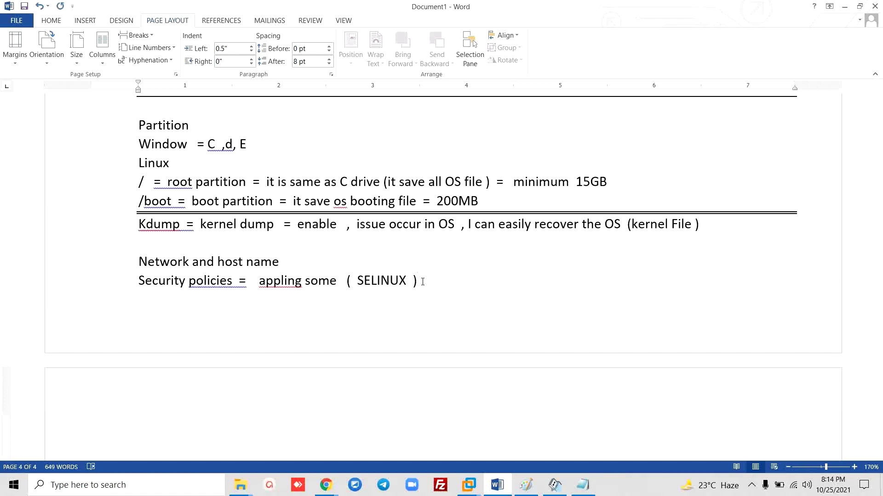
{"action": "type", "text": "LVM"}
{"action": "type", "text": "=  "}
{"action": "type", "text": "1class"}
{"action": "key", "text": "Return"}
{"action": "type", "text": "L"}
{"action": "type", "text": "M"}
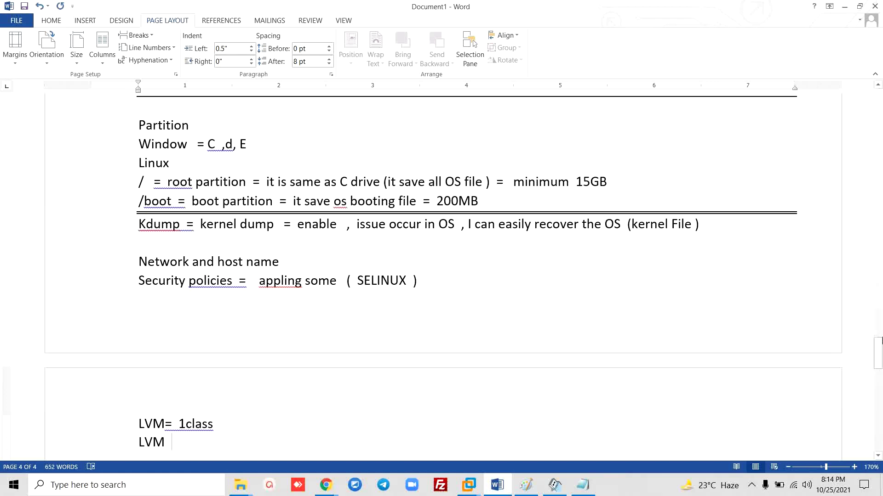
{"action": "scroll", "coordinate": [878, 340], "scroll_direction": "down", "scroll_amount": 3}
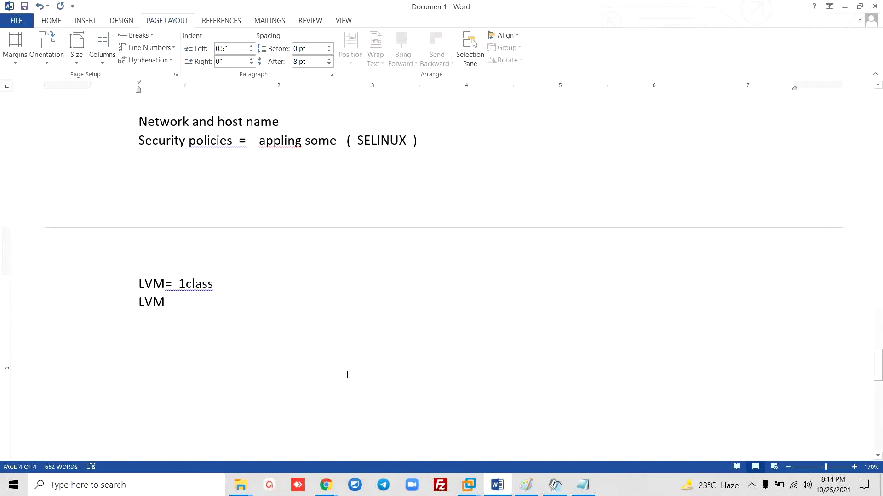
{"action": "type", "text": "=  7-"}
{"action": "type", "text": "8 clas"}
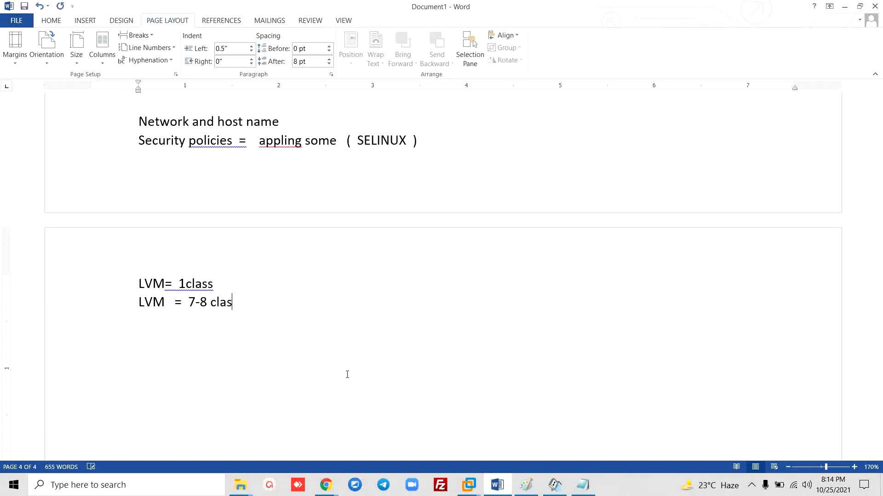
{"action": "type", "text": "s"}
{"action": "left_click_drag", "start_coordinate": [136, 284], "coordinate": [230, 302]}
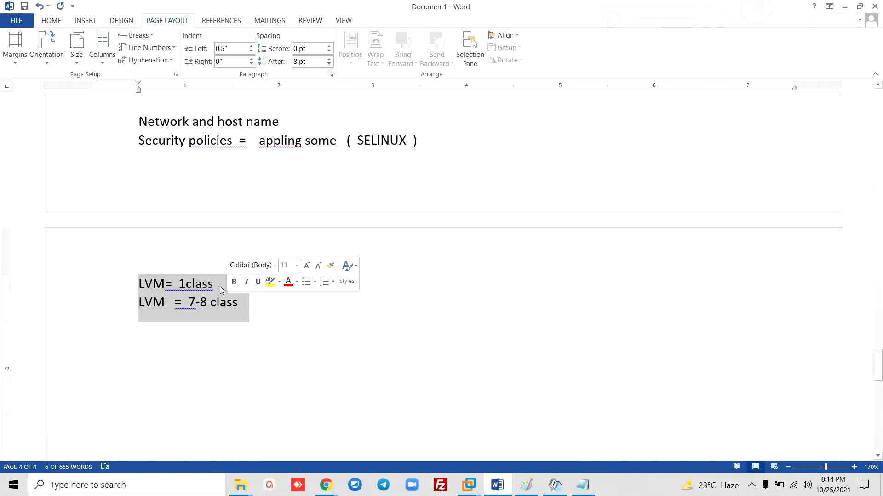
{"action": "key", "text": "BackSpace"}
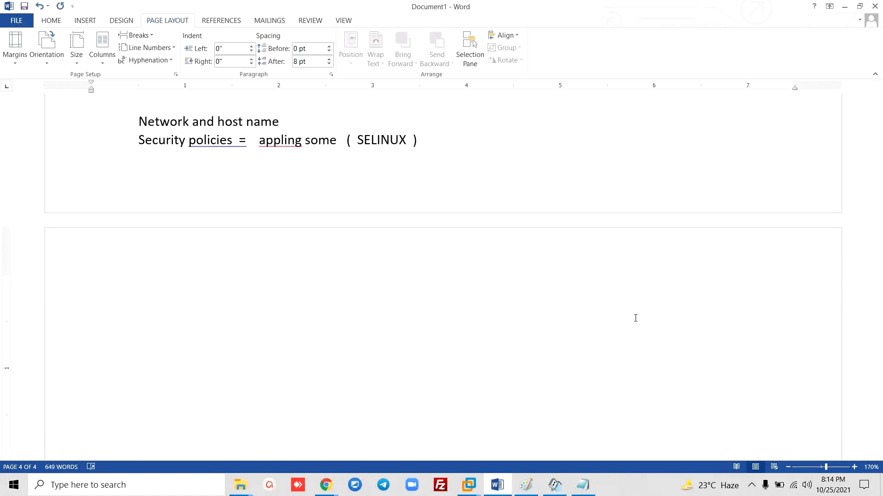
{"action": "left_click_drag", "start_coordinate": [877, 363], "coordinate": [878, 343]}
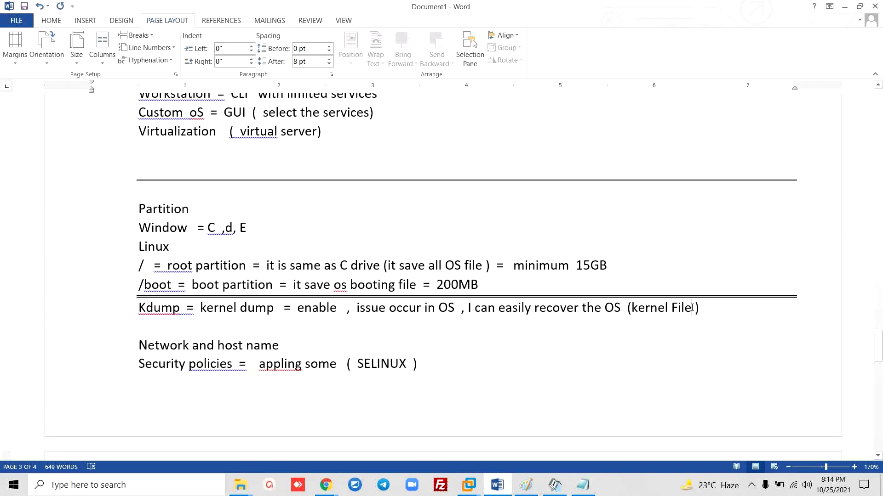
Step: Append '(booting file)' to the Kdump line and add 'Grub > os file' and 'Kernel panic = kernel' lines
{"action": "left_click_drag", "start_coordinate": [692, 307], "coordinate": [631, 312]}
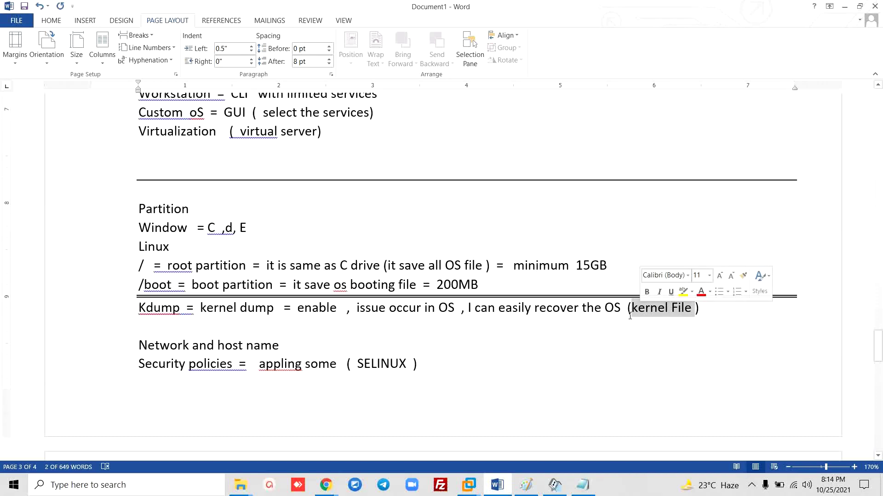
{"action": "left_click", "coordinate": [625, 318]}
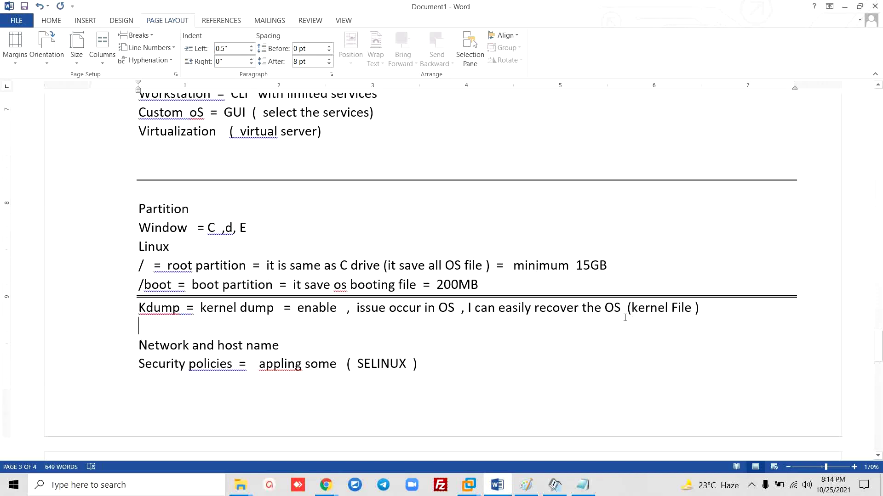
{"action": "left_click", "coordinate": [706, 309]}
{"action": "type", "text": "("}
{"action": "type", "text": "boo"}
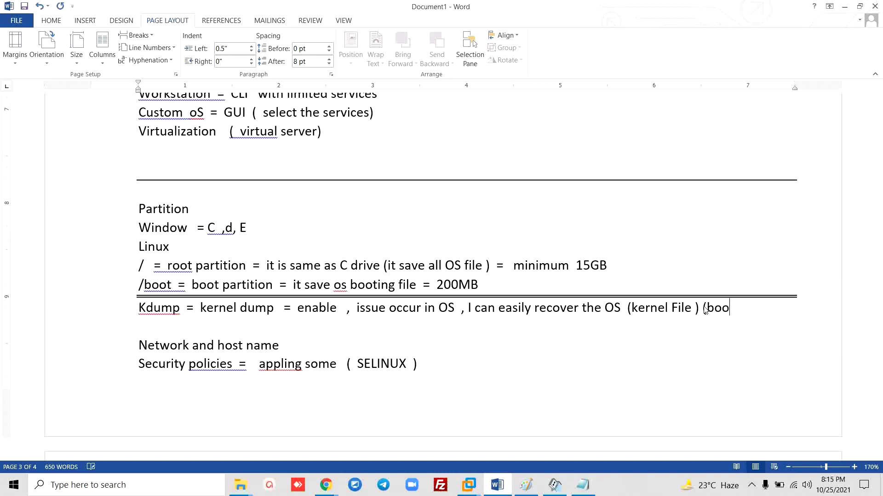
{"action": "type", "text": "ting "}
{"action": "type", "text": "fil"}
{"action": "type", "text": "e"}
{"action": "type", "text": ")"}
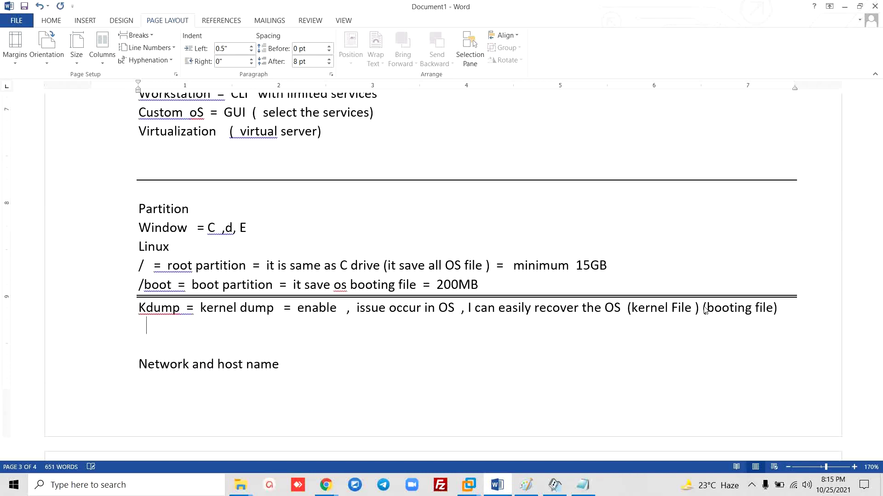
{"action": "key", "text": "Return"}
{"action": "type", "text": "g"}
{"action": "type", "text": "rub "}
{"action": "type", "text": ">"}
{"action": "type", "text": "     os"}
{"action": "type", "text": " file "}
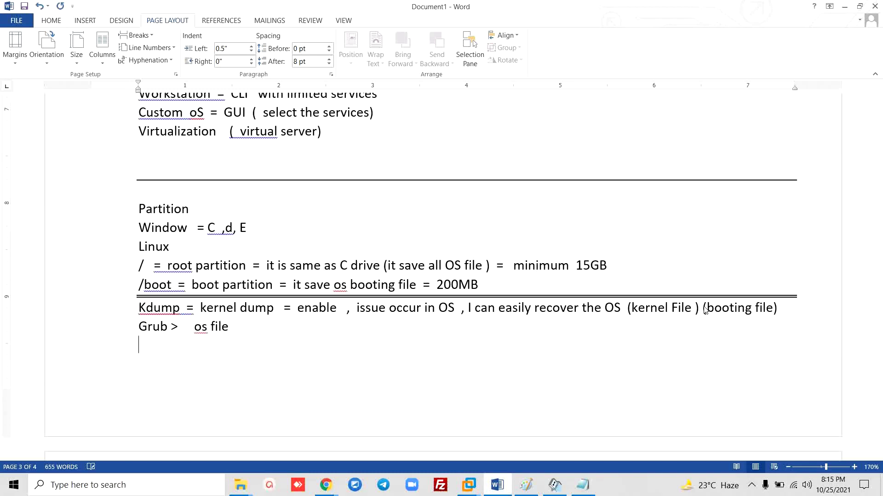
{"action": "type", "text": "ker"}
{"action": "type", "text": "nel pa"}
{"action": "type", "text": "nic "}
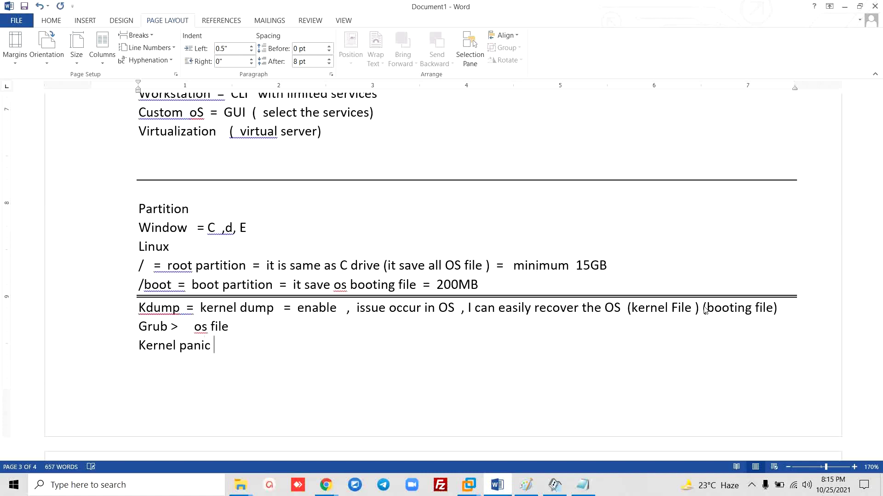
{"action": "type", "text": " = ker"}
{"action": "type", "text": "nel"}
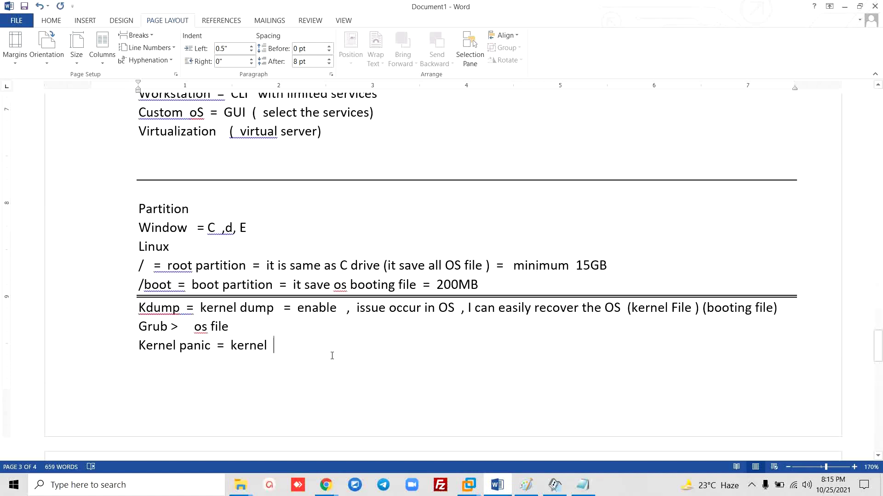
{"action": "type", "text": "i"}
{"action": "left_click_drag", "start_coordinate": [880, 338], "coordinate": [880, 345]}
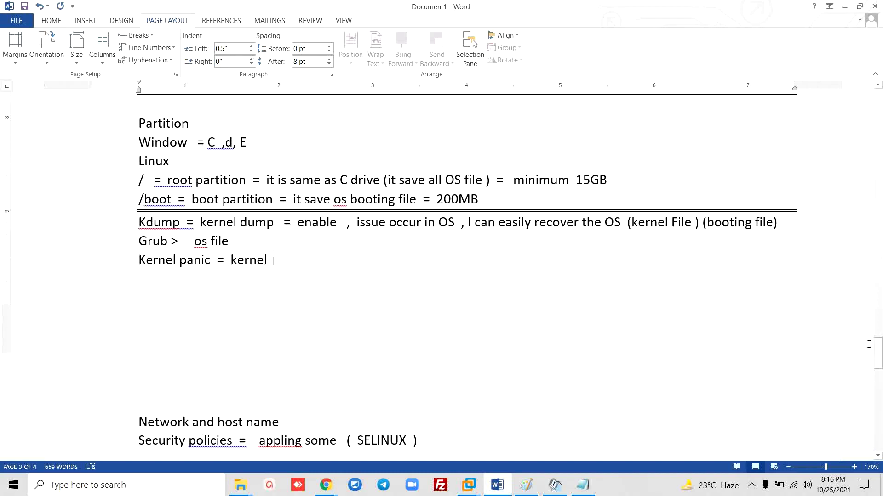
Step: Add a new line 'Recover the corrupt OS' below the Kernel panic note
{"action": "key", "text": "Return"}
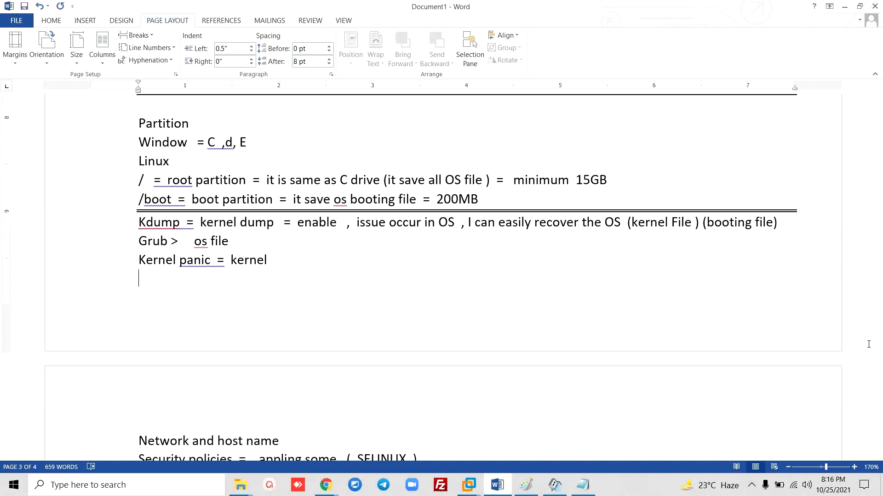
{"action": "type", "text": "rec"}
{"action": "type", "text": "ov"}
{"action": "type", "text": "er "}
{"action": "type", "text": "t"}
{"action": "type", "text": "he curr"}
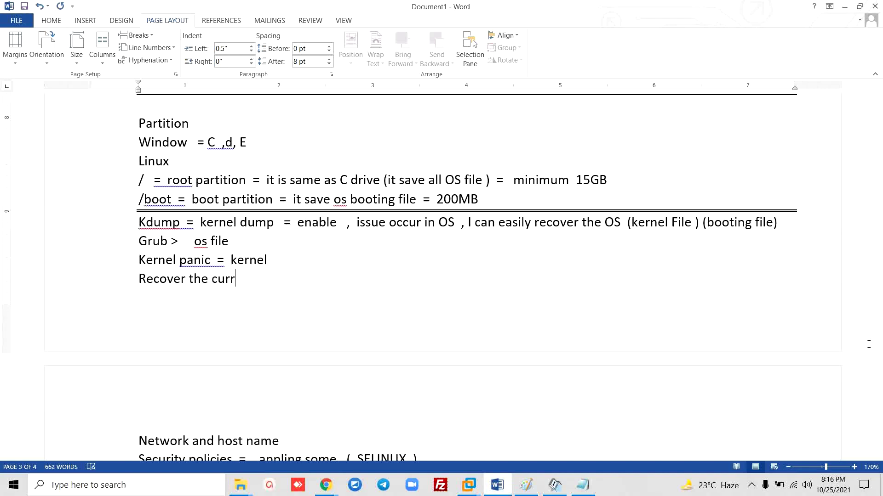
{"action": "type", "text": "up"}
{"action": "type", "text": "t "}
{"action": "type", "text": "OS"}
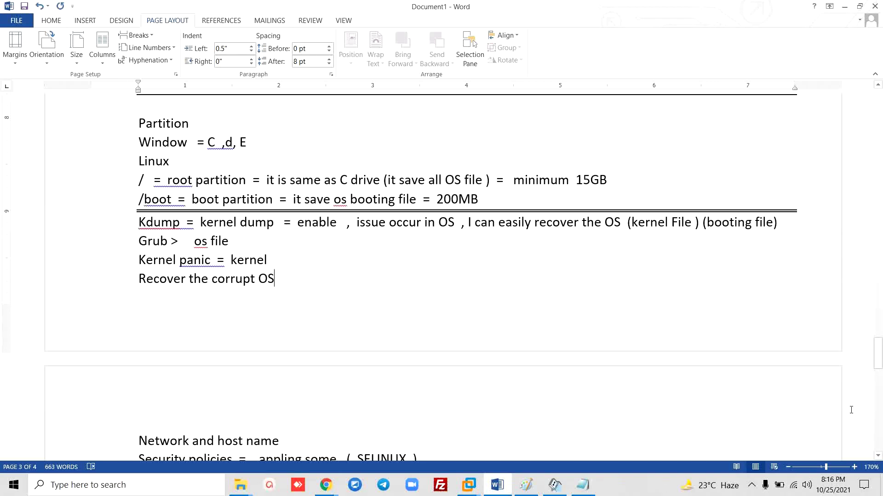
{"action": "left_click", "coordinate": [468, 485]}
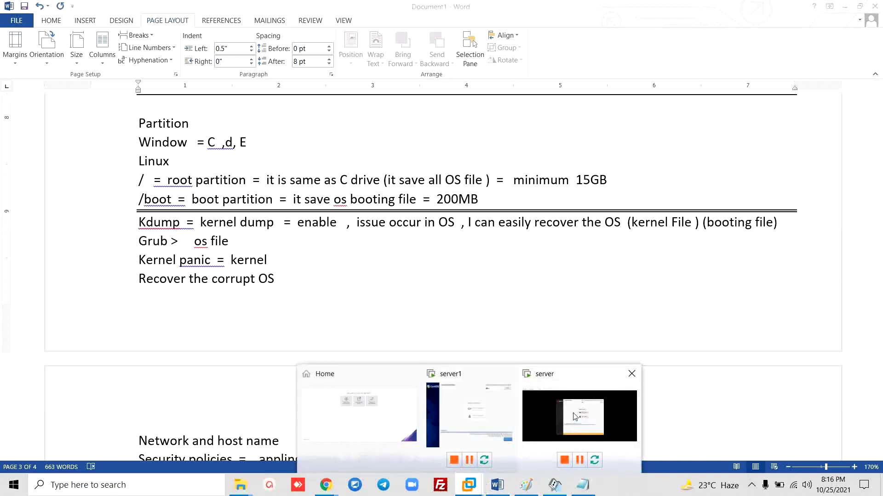
{"action": "left_click", "coordinate": [574, 416]}
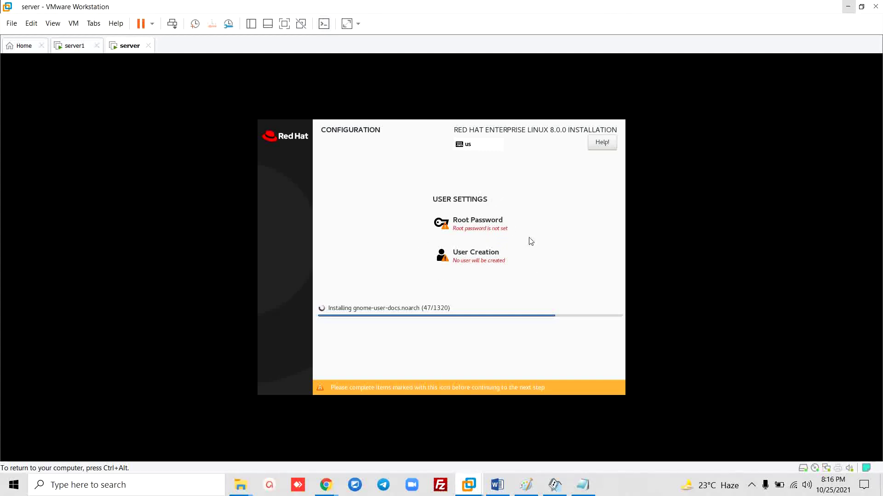
{"action": "left_click", "coordinate": [848, 6]}
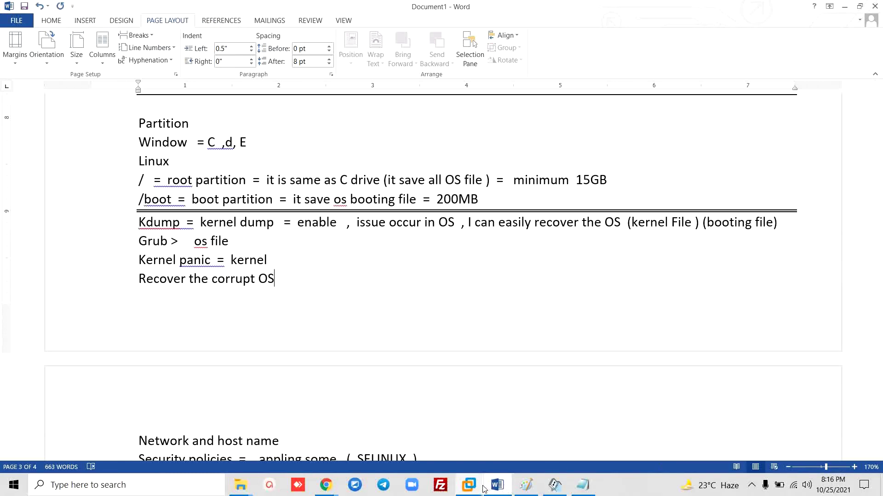
{"action": "mouse_move", "coordinate": [469, 485]}
{"action": "left_click", "coordinate": [581, 399]}
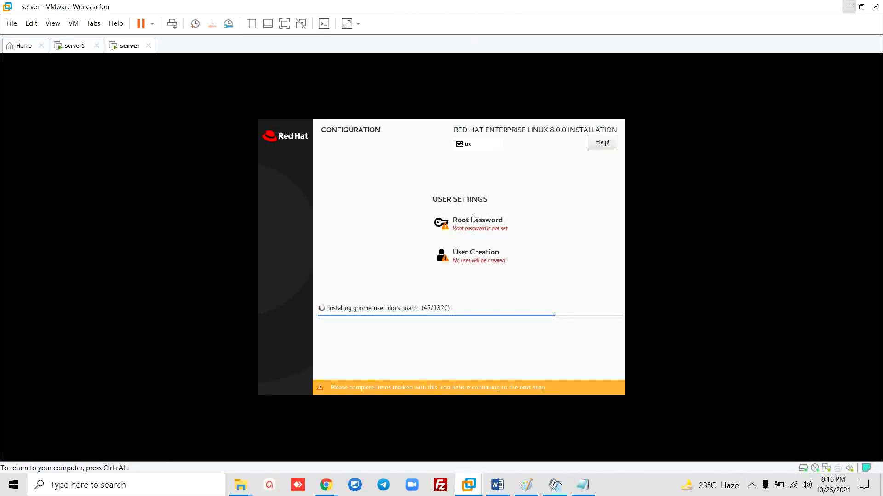
{"action": "left_click", "coordinate": [497, 485]}
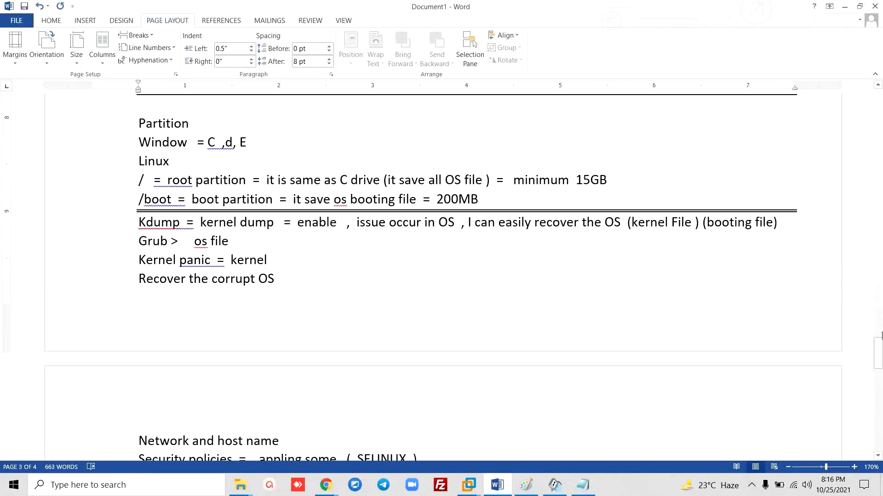
{"action": "left_click_drag", "start_coordinate": [878, 337], "coordinate": [878, 360]}
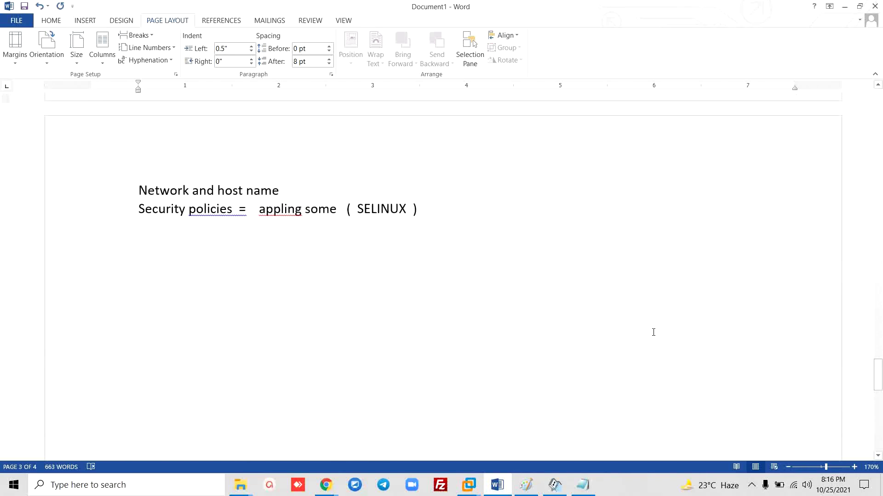
Step: Insert a double border line below the Security policies note using a row of equals signs
{"action": "left_click", "coordinate": [431, 218]}
{"action": "key", "text": "Return"}
{"action": "type", "text": "="}
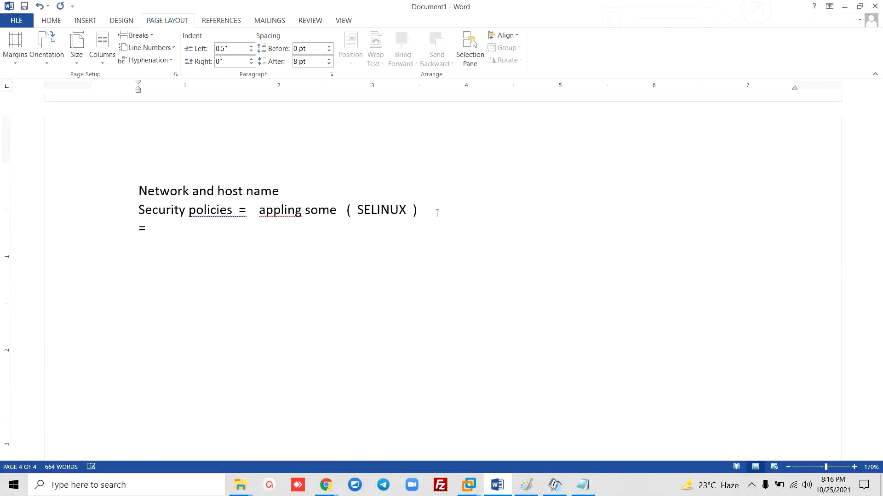
{"action": "type", "text": "======================"}
{"action": "key", "text": "Return"}
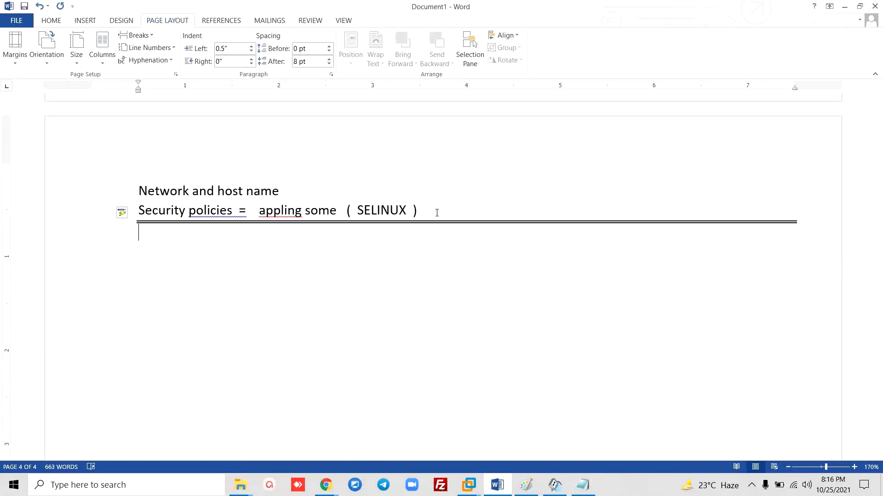
Step: Add lines 'Root', 'Root = partition /' and root as the full-power privileged administrator user
{"action": "type", "text": "root"}
{"action": "key", "text": "Return"}
{"action": "type", "text": "root "}
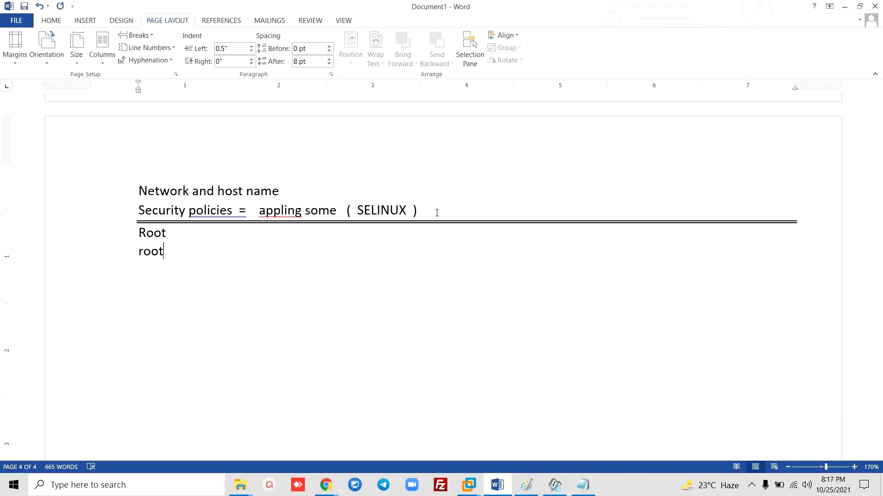
{"action": "type", "text": "=  "}
{"action": "type", "text": "partitio"}
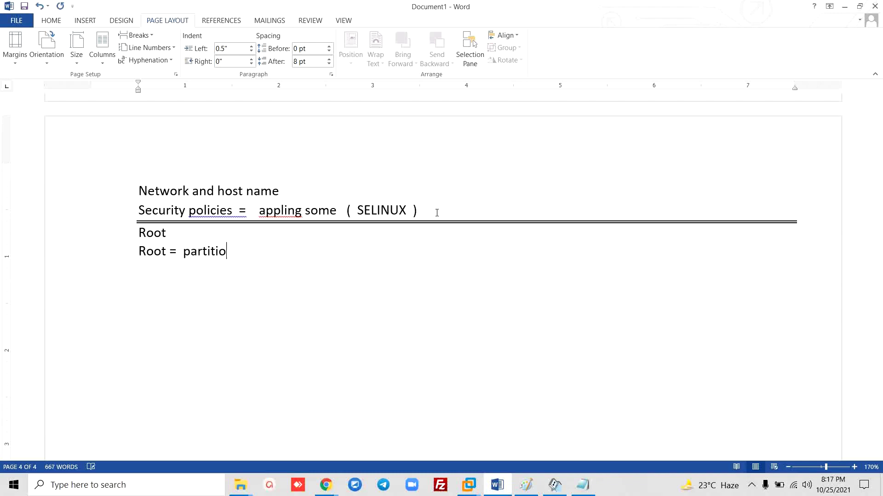
{"action": "type", "text": "n "}
{"action": "type", "text": "  /"}
{"action": "key", "text": "Return"}
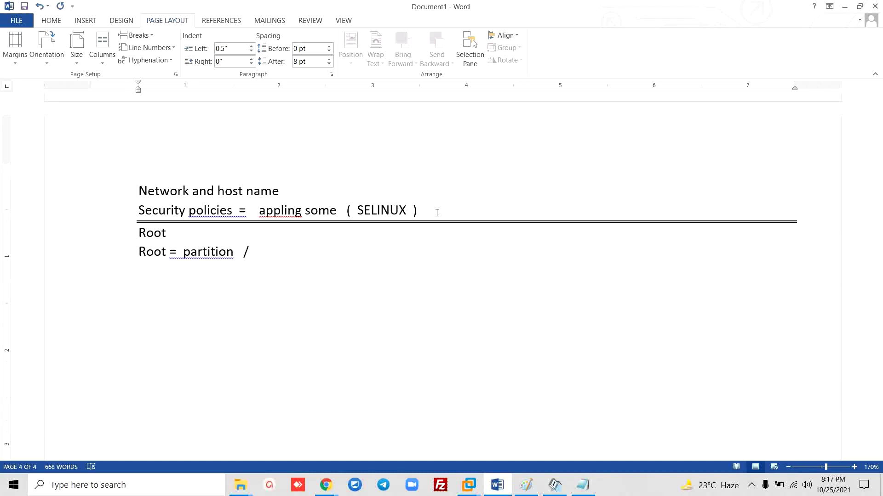
{"action": "type", "text": "root   "}
{"action": "type", "text": "=  user   "}
{"action": "type", "text": ",  "}
{"action": "type", "text": "admini"}
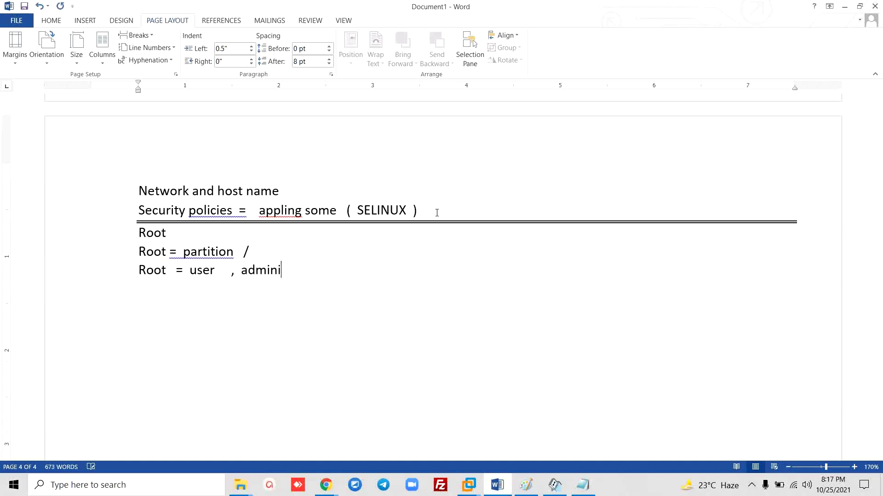
{"action": "type", "text": "strator "}
{"action": "type", "text": "of the"}
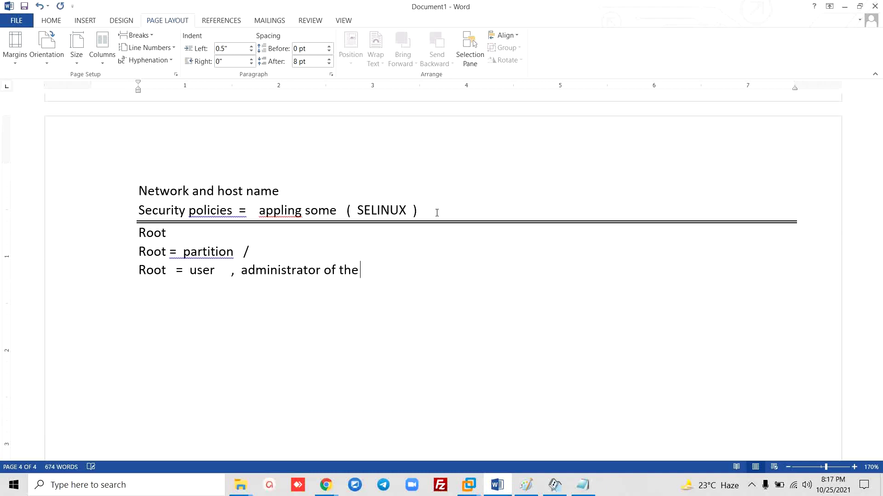
{"action": "type", "text": " window "}
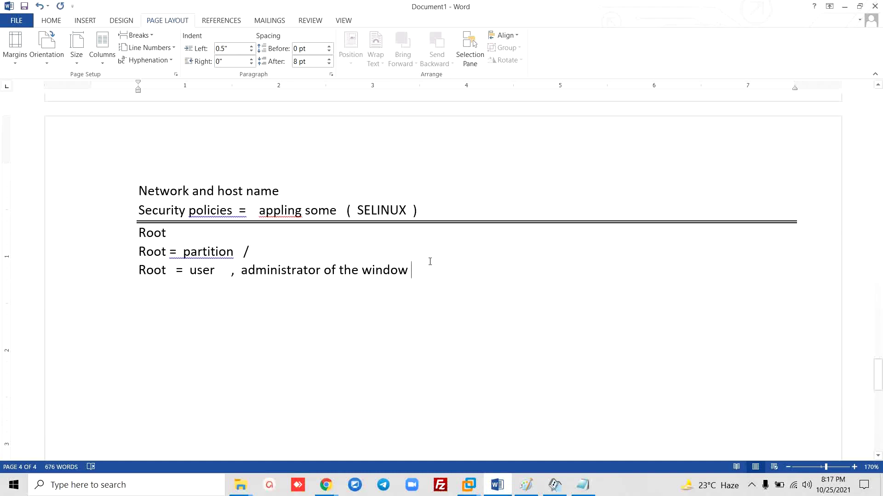
{"action": "type", "text": "( f"}
{"action": "type", "text": "ull "}
{"action": "type", "text": "power "}
{"action": "type", "text": ")   "}
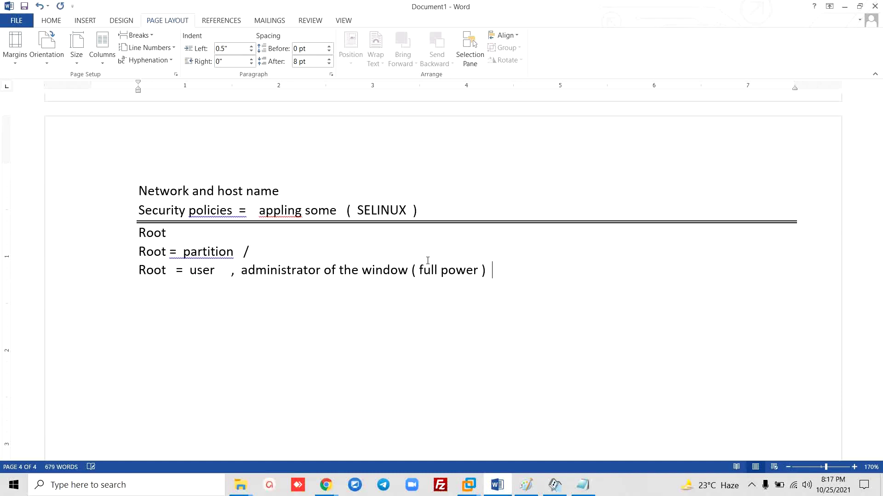
{"action": "type", "text": "(p"}
{"action": "type", "text": "rivil"}
{"action": "type", "text": "ege "}
{"action": "type", "text": "user"}
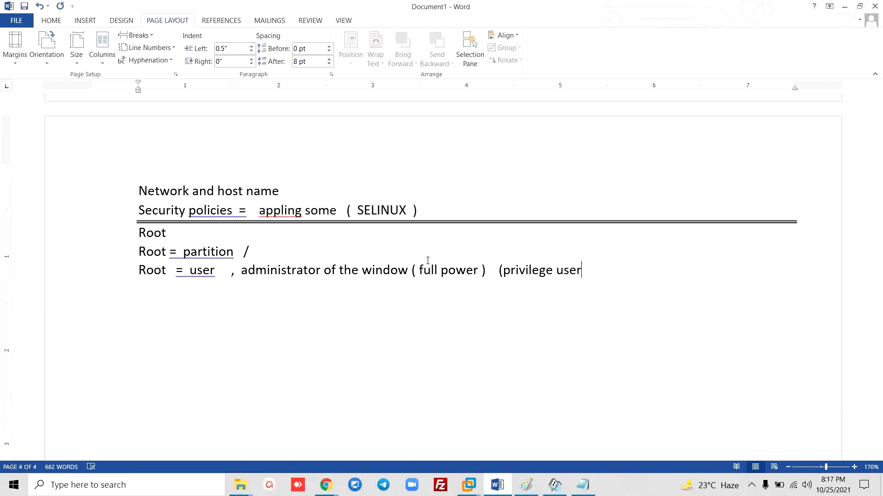
{"action": "type", "text": ")"}
{"action": "mouse_move", "coordinate": [469, 485]}
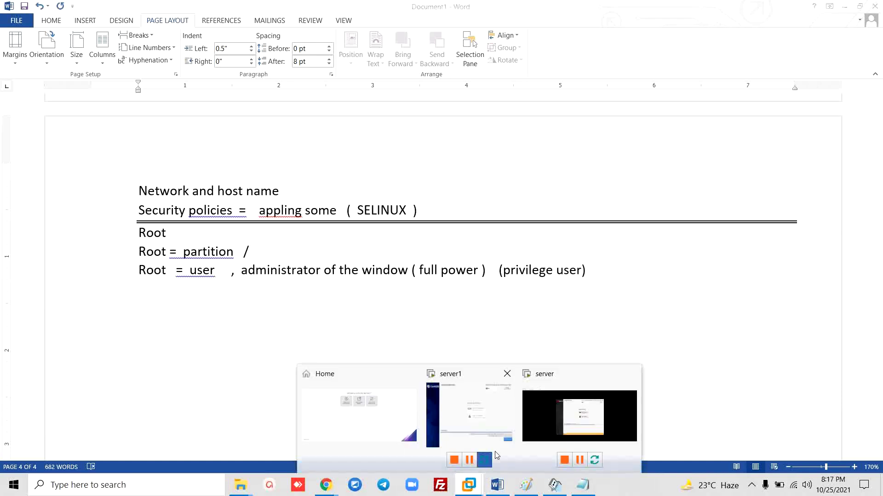
Step: Set and confirm the RHEL installer's root password, accepting it despite the weak-password warning
{"action": "left_click", "coordinate": [579, 409]}
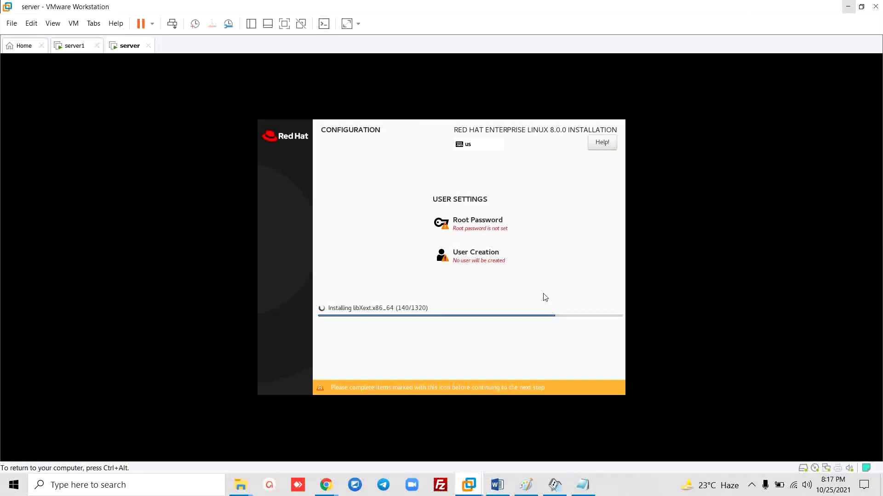
{"action": "left_click", "coordinate": [477, 230]}
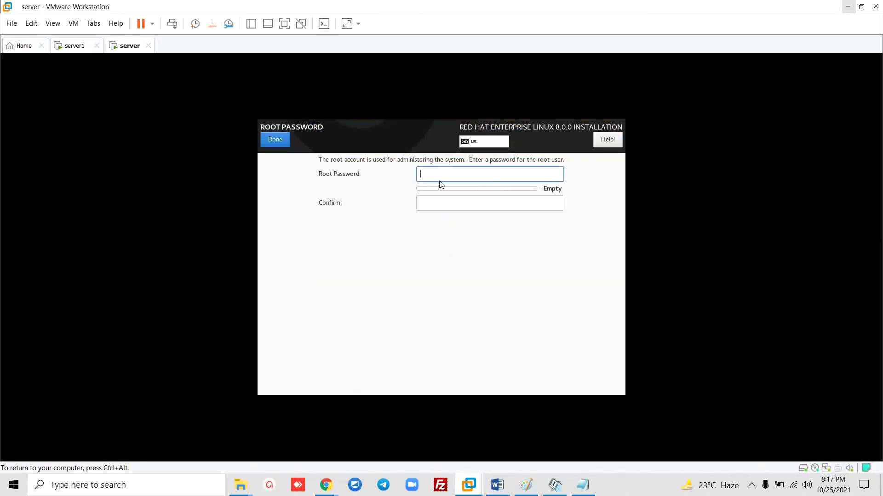
{"action": "key", "text": "Tab"}
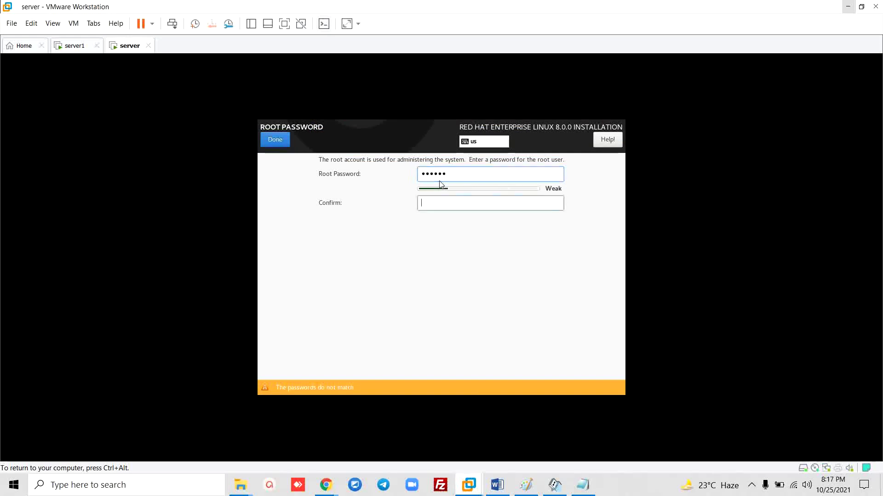
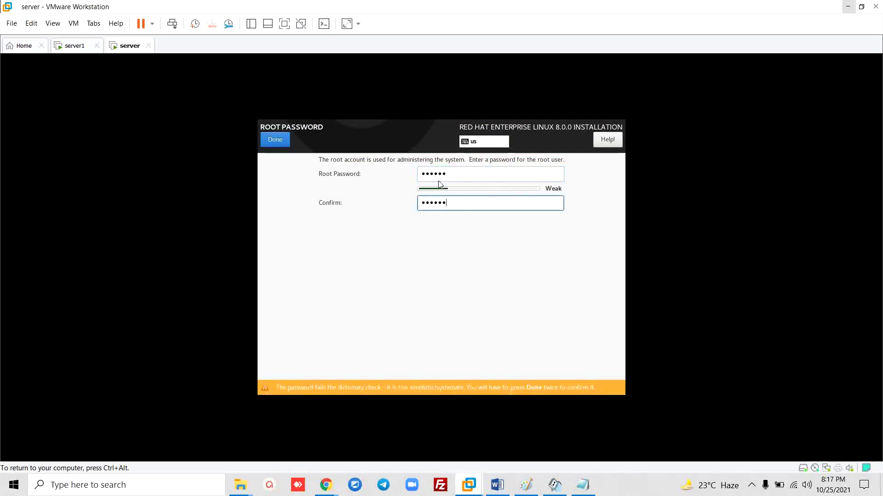
{"action": "left_click", "coordinate": [285, 140]}
{"action": "left_click", "coordinate": [285, 140]}
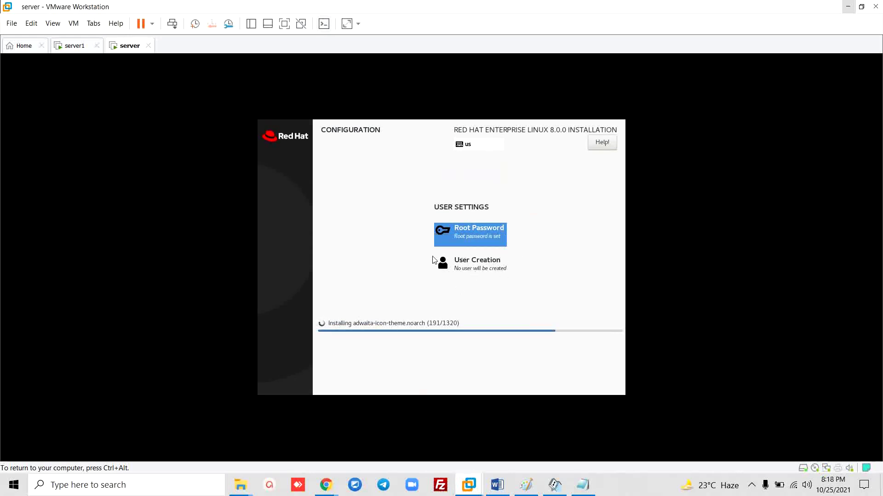
Step: Add the note 'Another user = standard user of window ( no full power)' in Word
{"action": "left_click", "coordinate": [497, 485]}
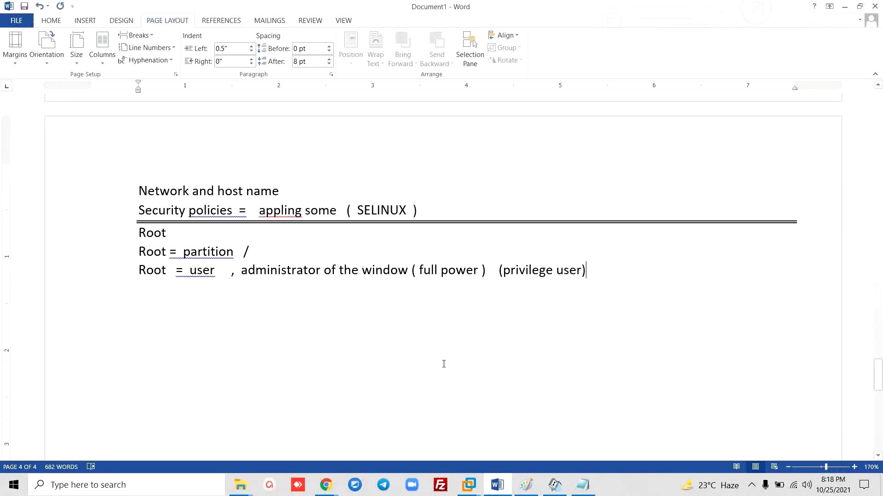
{"action": "key", "text": "Return"}
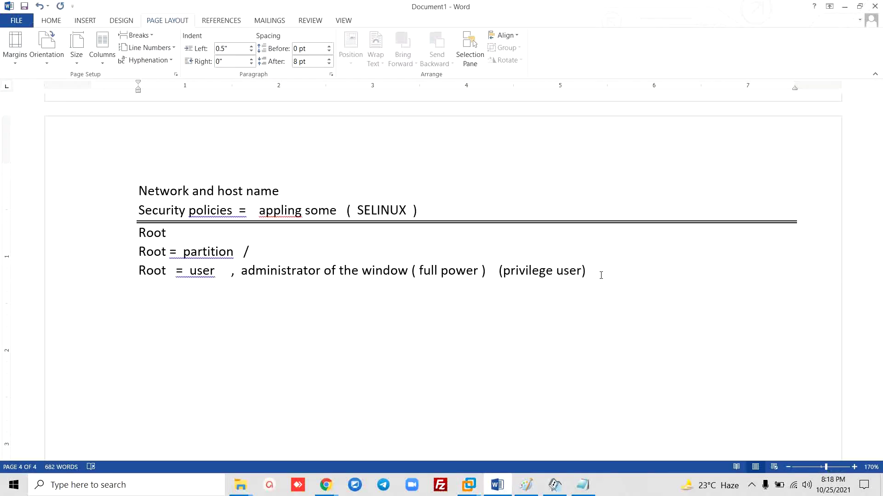
{"action": "type", "text": "an"}
{"action": "type", "text": "other u"}
{"action": "type", "text": "ser "}
{"action": "type", "text": "  =  "}
{"action": "type", "text": "standa"}
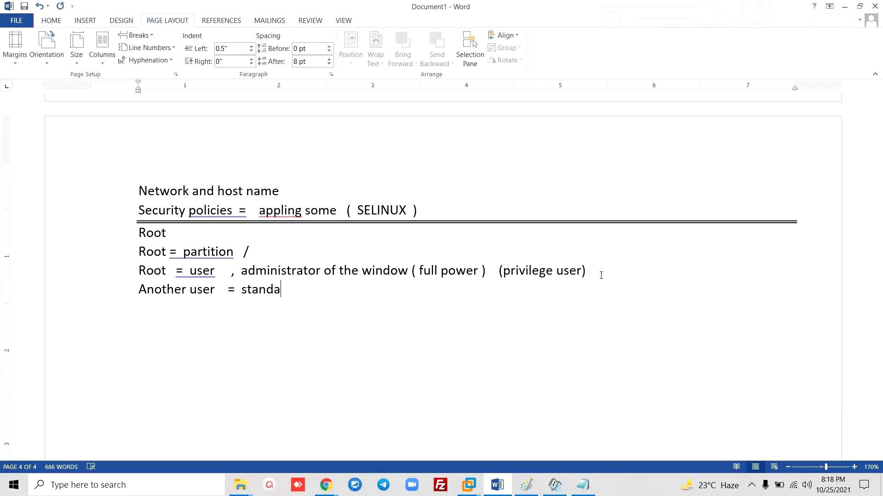
{"action": "type", "text": "rd us"}
{"action": "type", "text": "er of"}
{"action": "type", "text": " window   "}
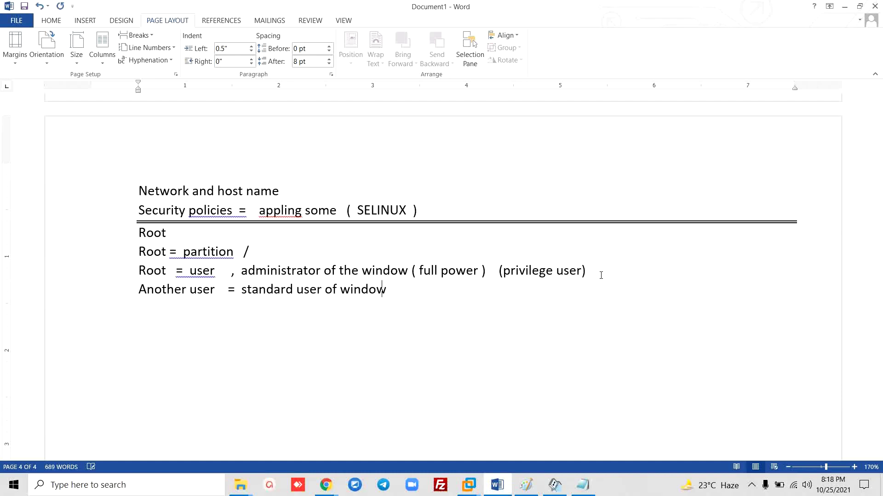
{"action": "type", "text": "("}
{"action": "type", "text": " no fu"}
{"action": "type", "text": "ll po"}
{"action": "type", "text": "wer"}
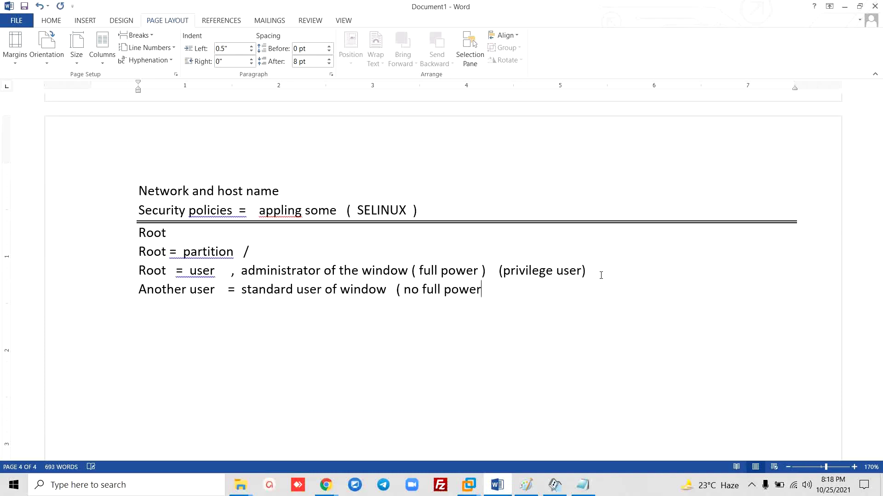
{"action": "type", "text": ")"}
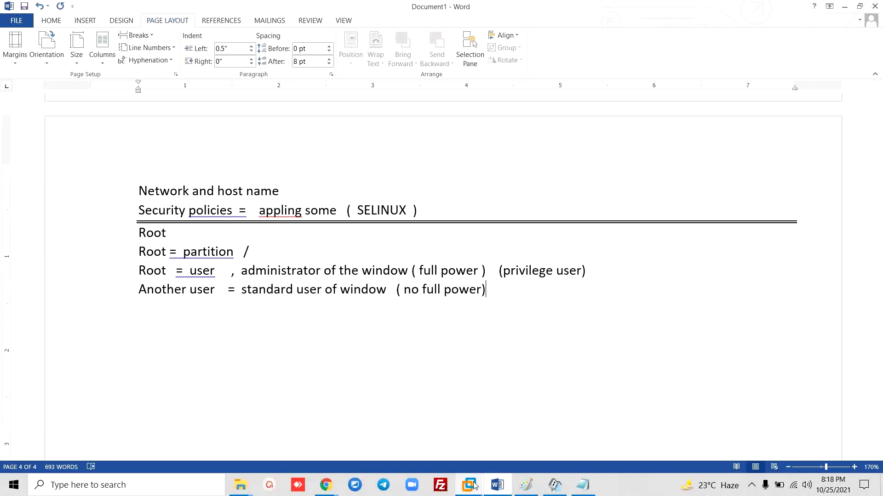
{"action": "left_click", "coordinate": [469, 485]}
Step: Create user abc with a confirmed password in the RHEL installer, accepting the weak-password warning
{"action": "left_click", "coordinate": [570, 423]}
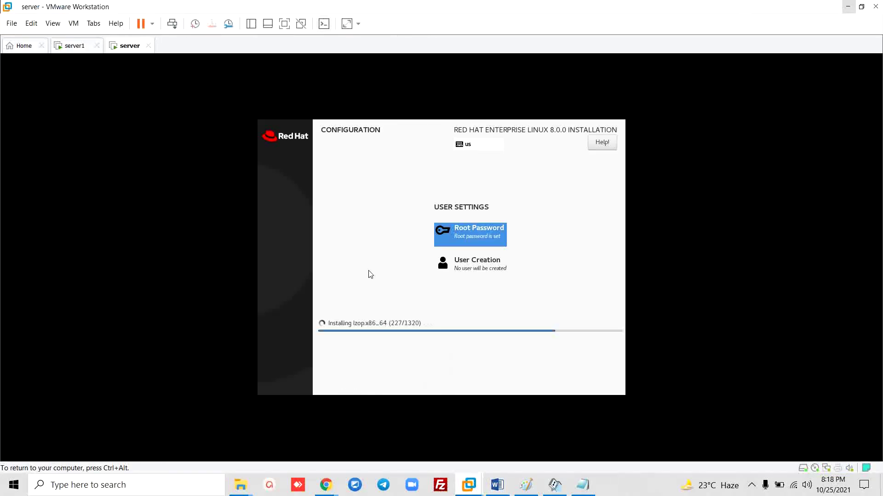
{"action": "left_click", "coordinate": [475, 261]}
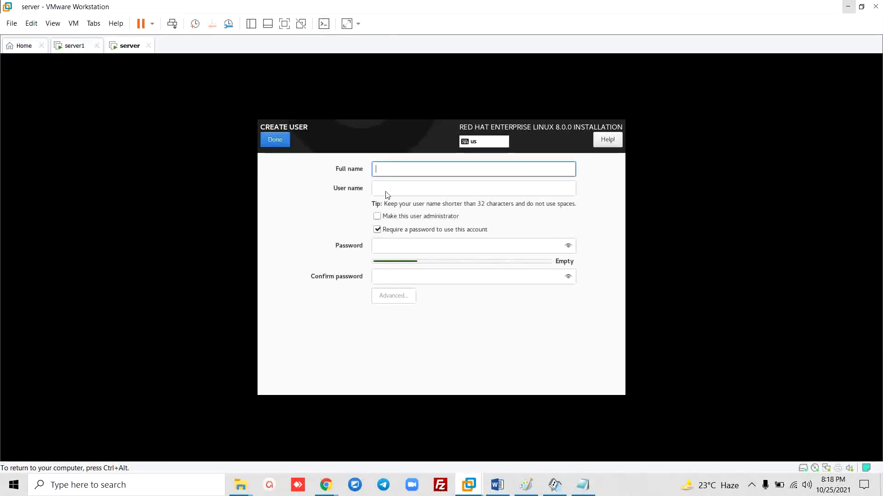
{"action": "type", "text": "abc"}
{"action": "key", "text": "Tab"}
{"action": "key", "text": "Tab"}
{"action": "key", "text": "Tab"}
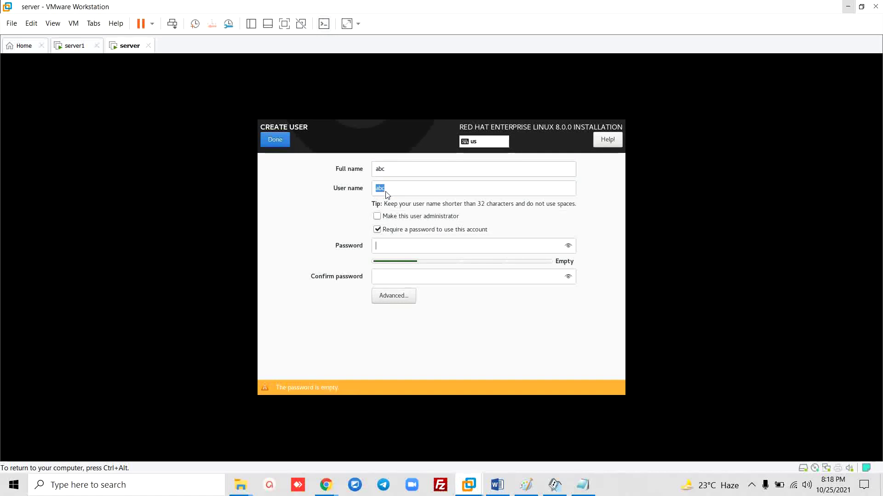
{"action": "key", "text": "Tab"}
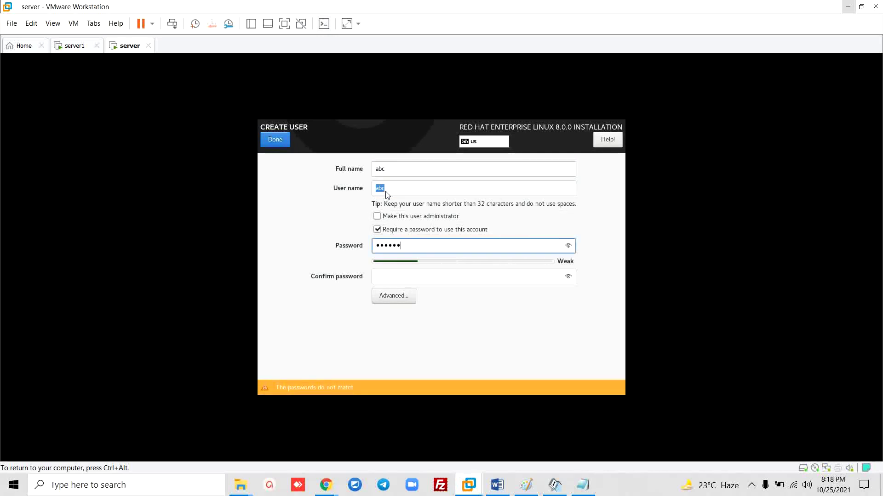
{"action": "key", "text": "Tab"}
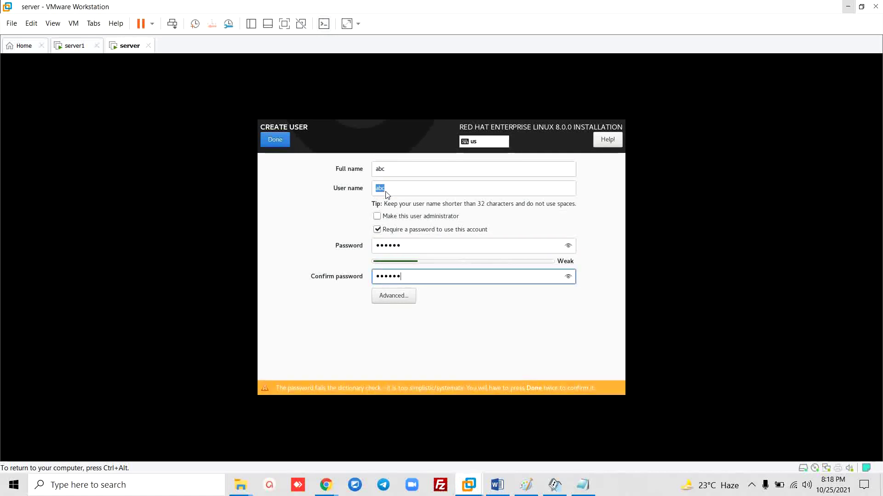
{"action": "key", "text": "ctrl+alt"}
{"action": "left_click", "coordinate": [271, 140]}
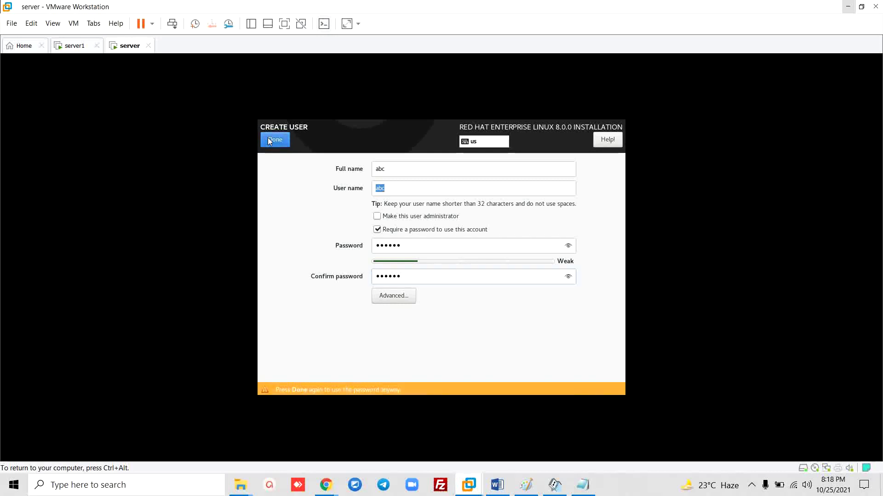
{"action": "left_click", "coordinate": [271, 141]}
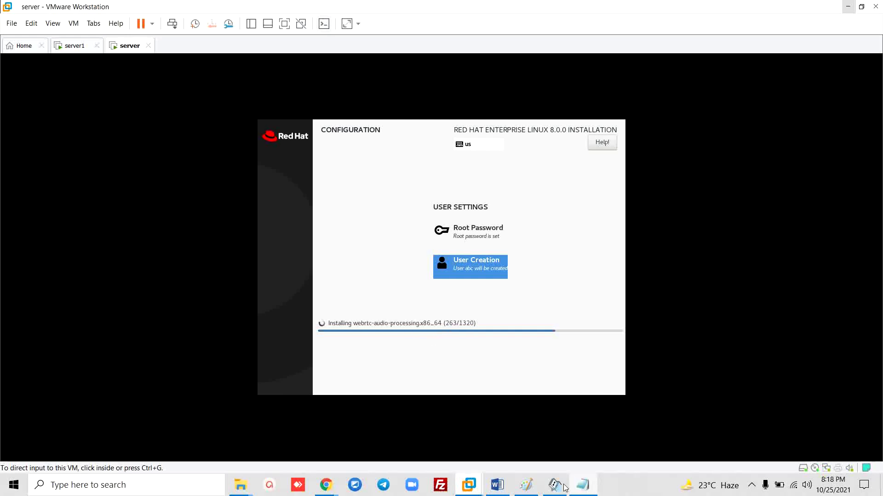
Step: Insert a double divider below the user notes using a row of equals signs
{"action": "left_click", "coordinate": [496, 485]}
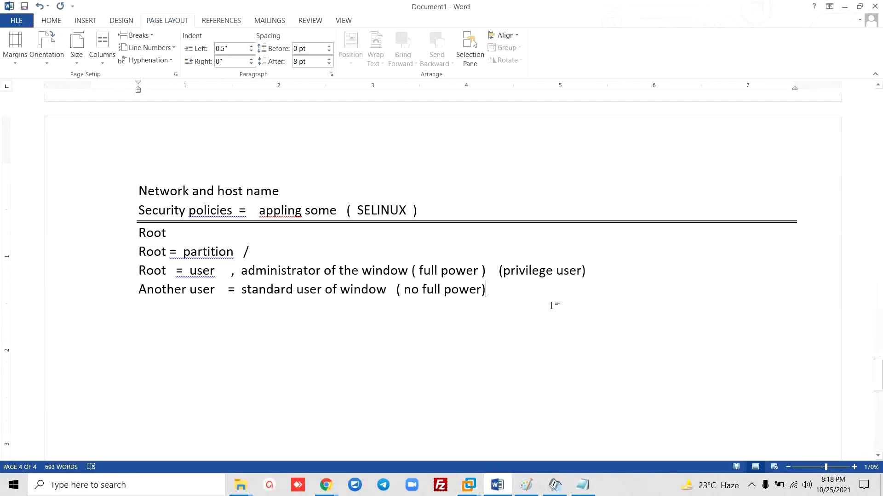
{"action": "key", "text": "Return"}
{"action": "type", "text": "================="}
{"action": "key", "text": "Return"}
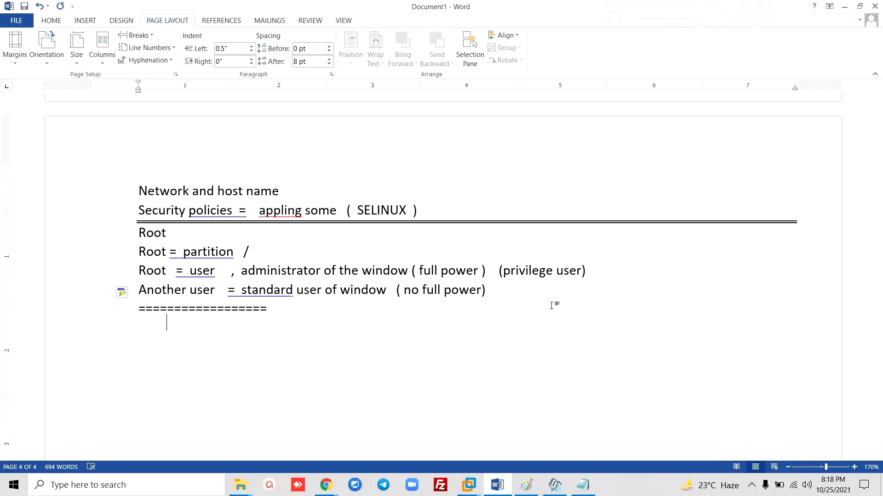
Step: Type lines 'Window = software', 'Linux = package', 'Server with GUI = 1370' and 'CLI = 400'
{"action": "type", "text": "windo"}
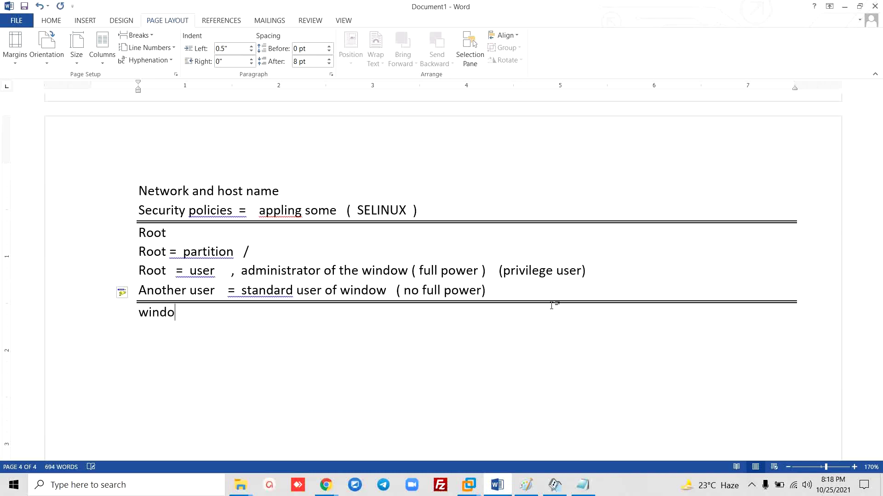
{"action": "type", "text": "w  =  "}
{"action": "type", "text": "software"}
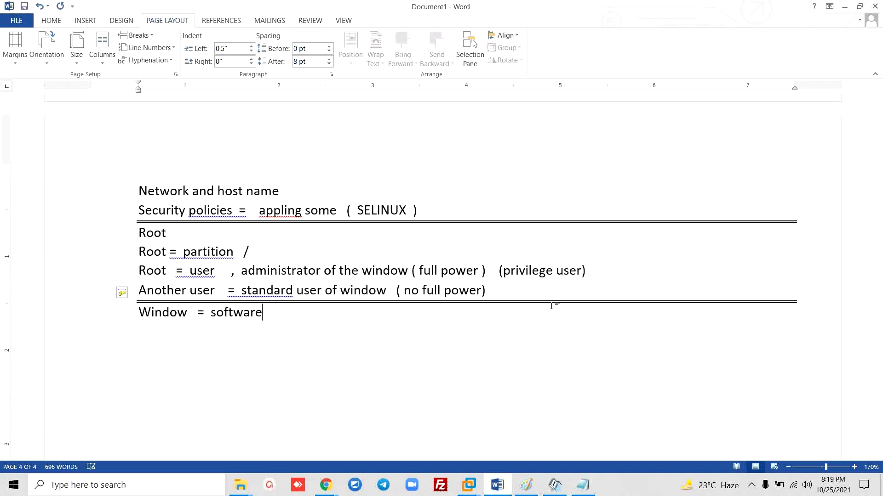
{"action": "key", "text": "Return"}
{"action": "type", "text": "linux "}
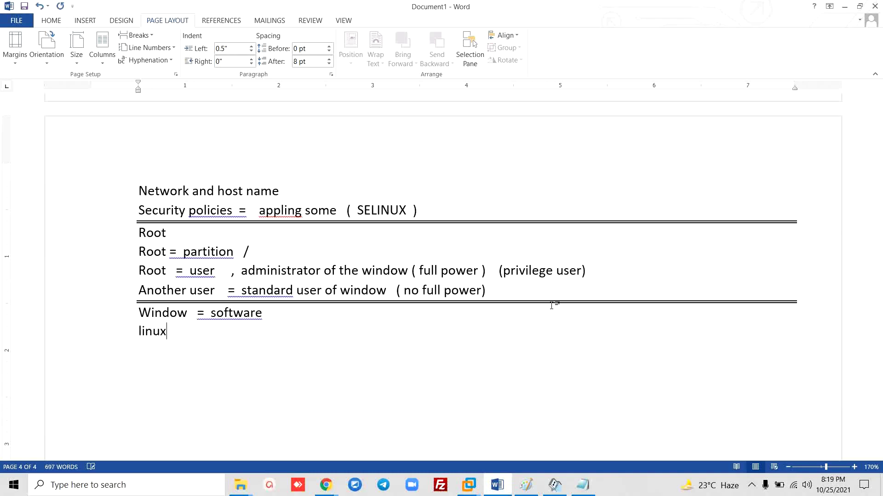
{"action": "type", "text": " = pack"}
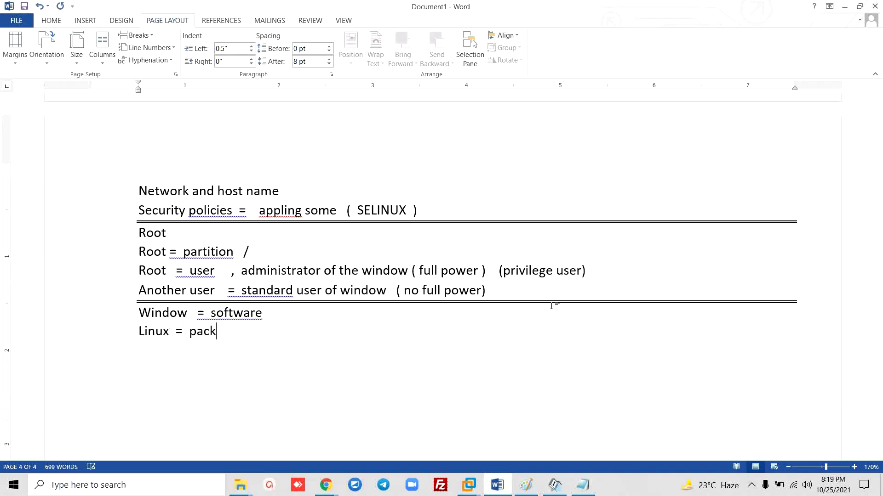
{"action": "type", "text": "age"}
{"action": "key", "text": "Return"}
{"action": "type", "text": "S"}
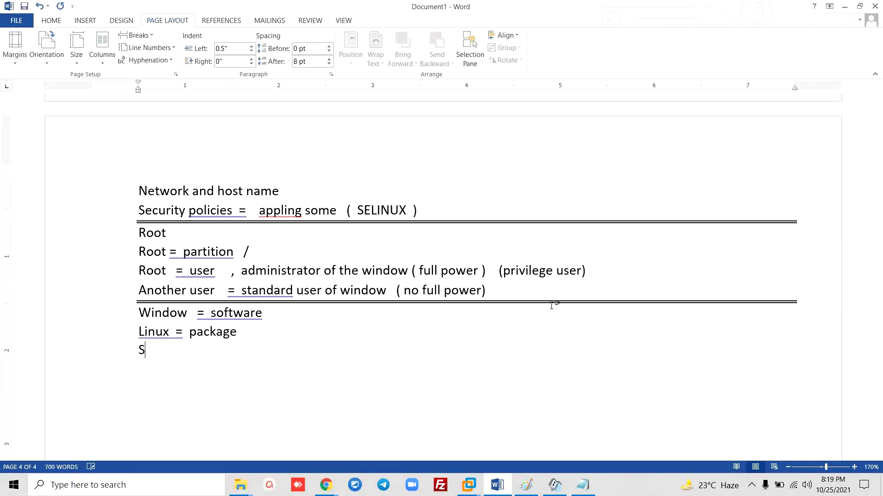
{"action": "type", "text": "erver"}
{"action": "type", "text": " with G"}
{"action": "type", "text": "UI  =  "}
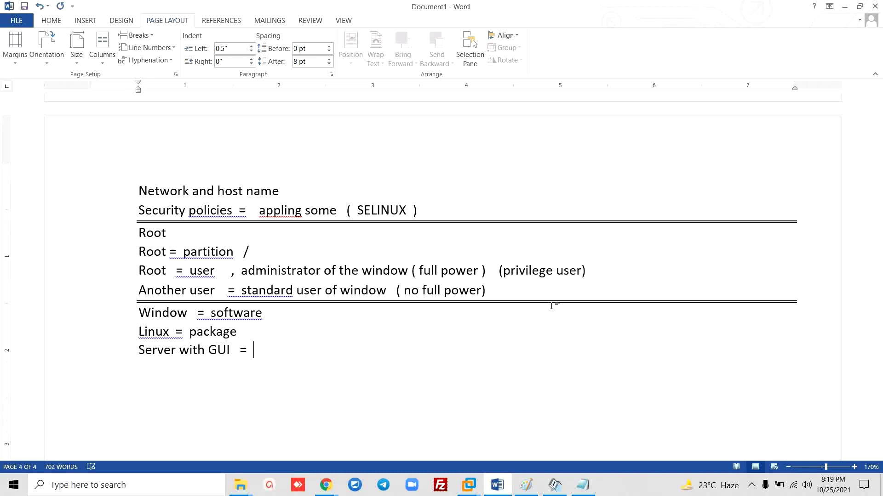
{"action": "type", "text": "1"}
{"action": "type", "text": "370"}
{"action": "key", "text": "Return"}
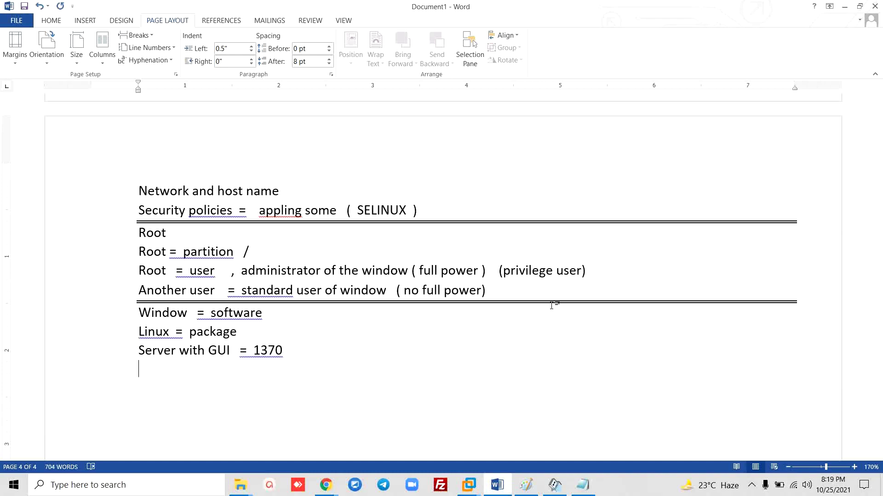
{"action": "type", "text": "C"}
{"action": "type", "text": "LI "}
{"action": "type", "text": " =  4"}
{"action": "type", "text": "00"}
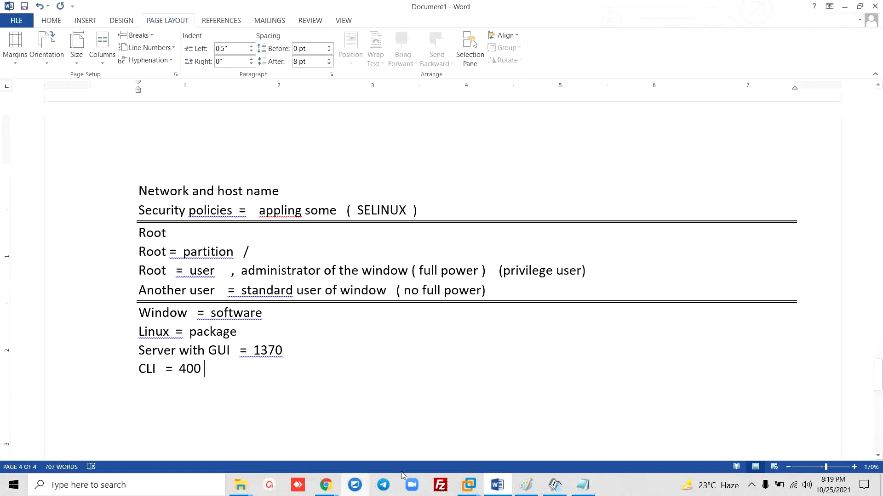
Step: Reboot the completed CentOS 8 install on the server1 VM into its boot menu
{"action": "left_click", "coordinate": [471, 488]}
{"action": "left_click", "coordinate": [549, 428]}
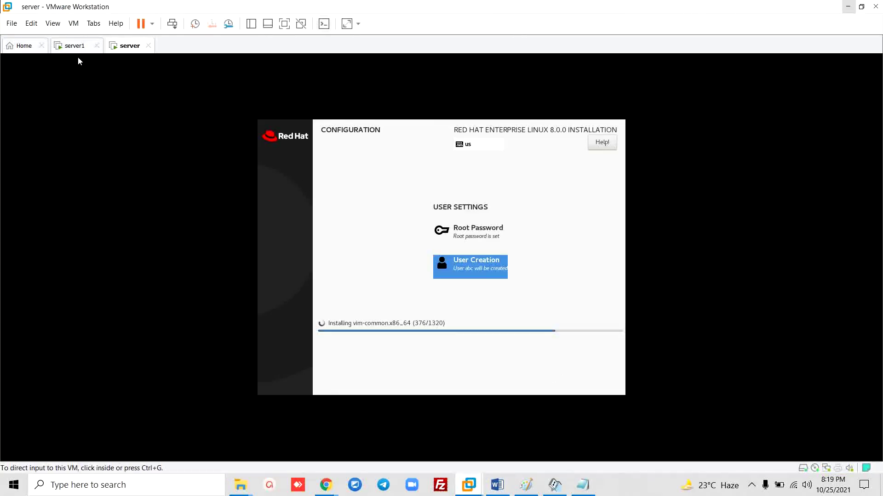
{"action": "left_click", "coordinate": [328, 278]}
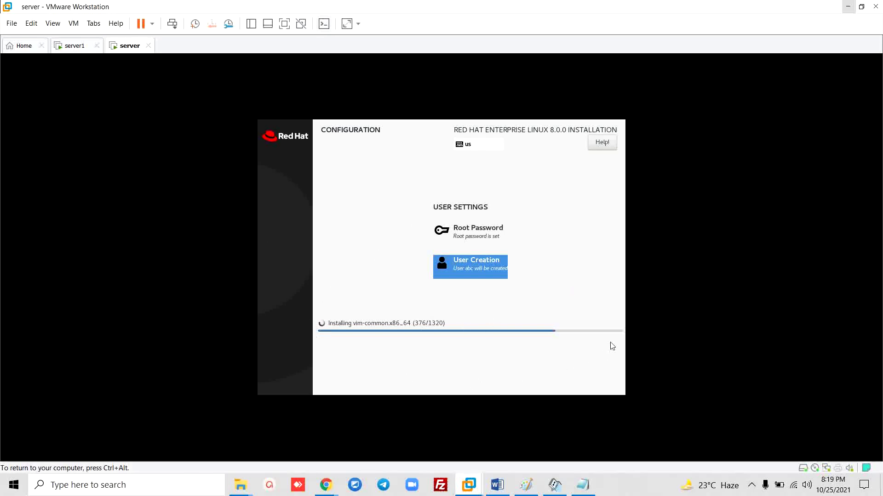
{"action": "left_click", "coordinate": [73, 46]}
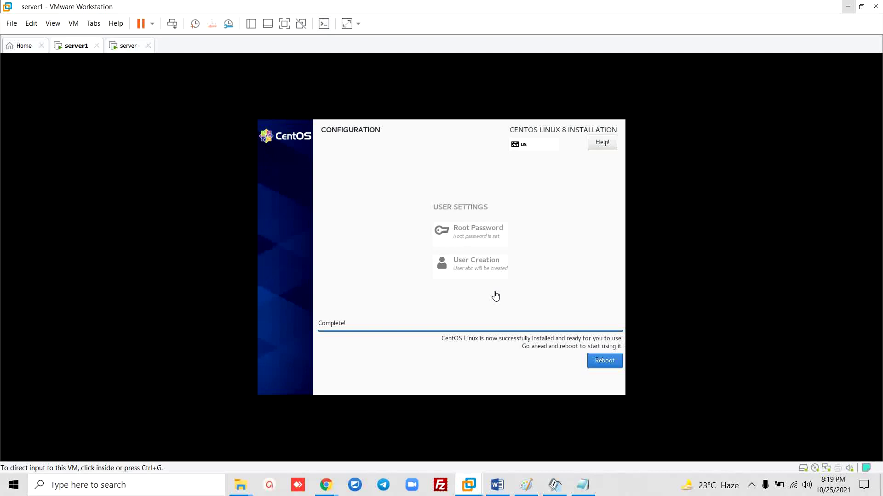
{"action": "left_click", "coordinate": [604, 362]}
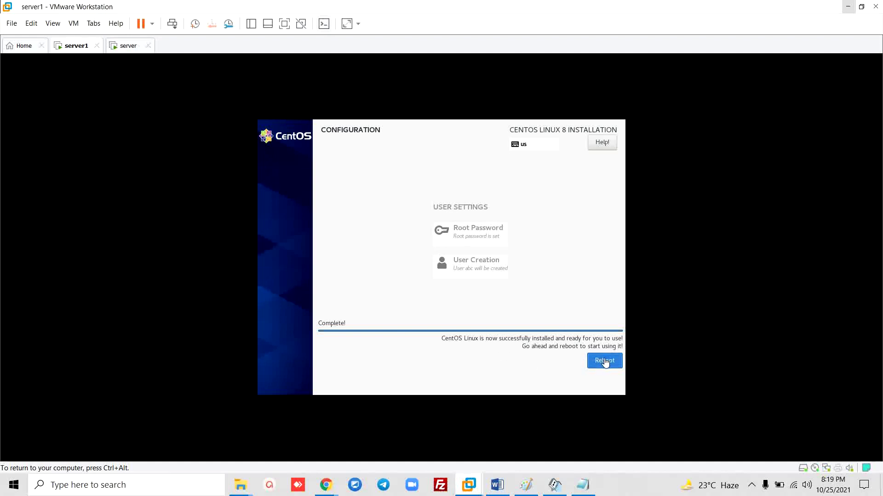
{"action": "left_click", "coordinate": [603, 361]}
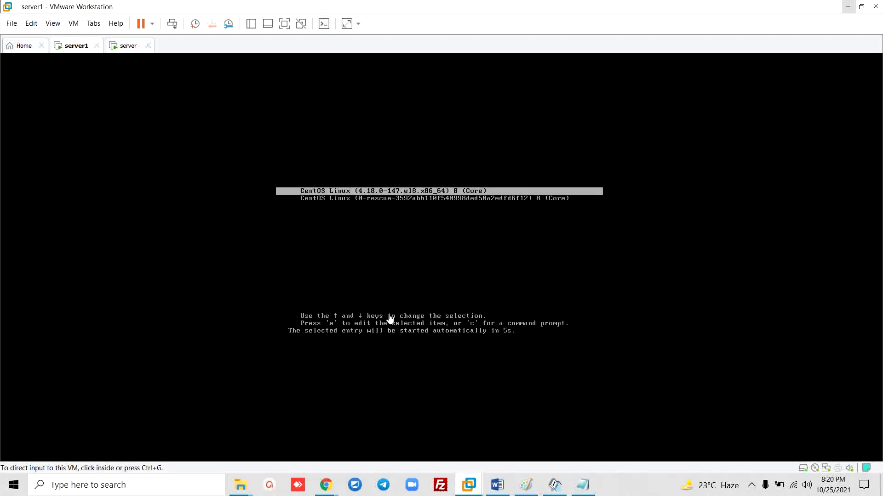
Step: Boot the default CentOS kernel 4.18.0-147.el8 entry immediately from the GRUB menu
{"action": "left_click", "coordinate": [381, 274]}
{"action": "key", "text": "Return"}
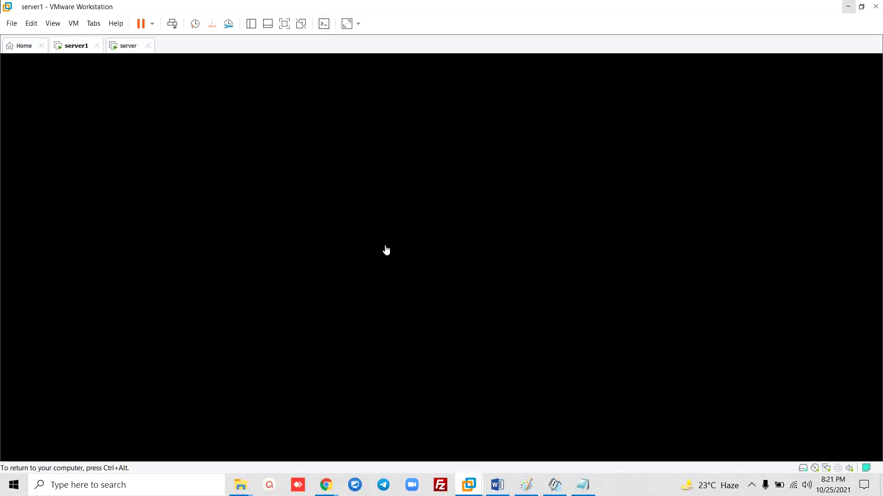
Step: Check the RHEL VM's installation progress twice, ending on server1's CentOS Initial Setup screen
{"action": "key", "text": "ctrl+alt"}
{"action": "left_click", "coordinate": [128, 48]}
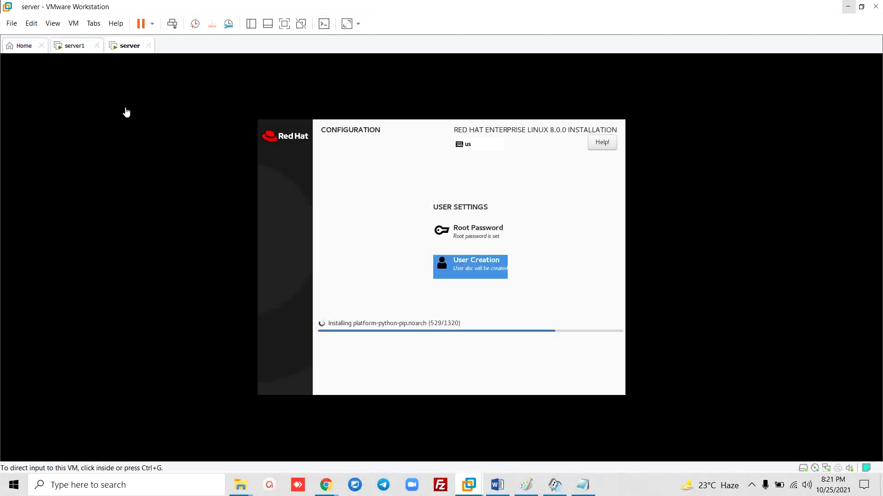
{"action": "left_click", "coordinate": [68, 46]}
{"action": "left_click", "coordinate": [352, 221]}
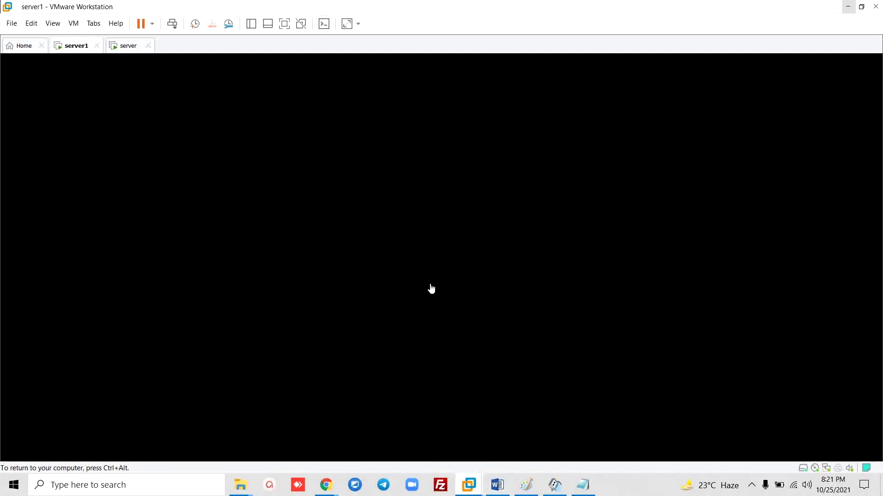
{"action": "left_click", "coordinate": [127, 50]}
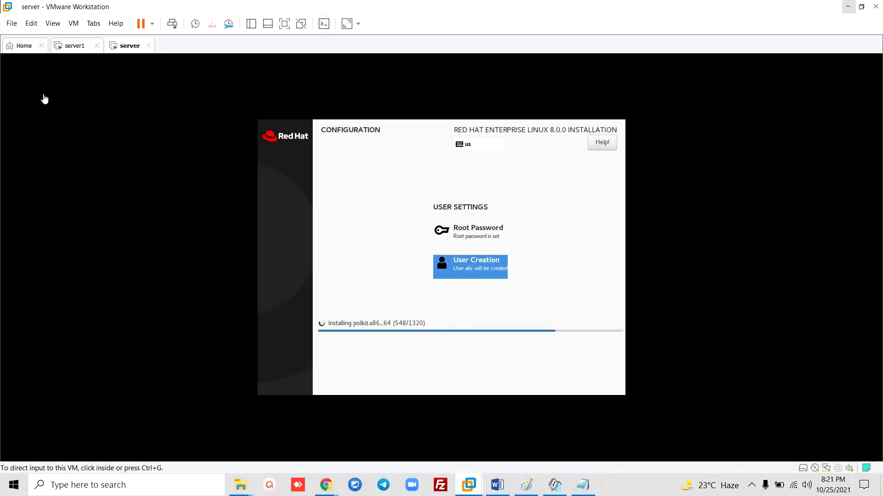
{"action": "left_click", "coordinate": [75, 46]}
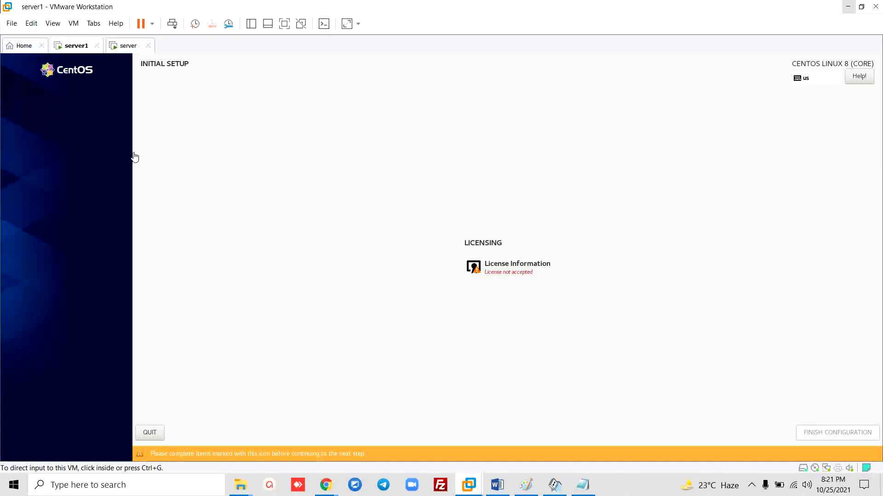
Step: Accept the CentOS 8 license agreement under License Information in Initial Setup
{"action": "left_click", "coordinate": [501, 278]}
{"action": "left_click", "coordinate": [502, 277]}
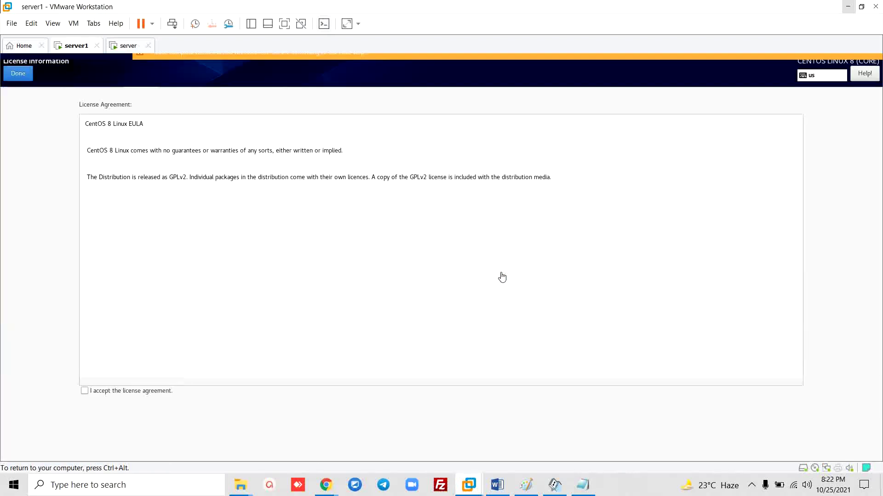
{"action": "left_click", "coordinate": [84, 393]}
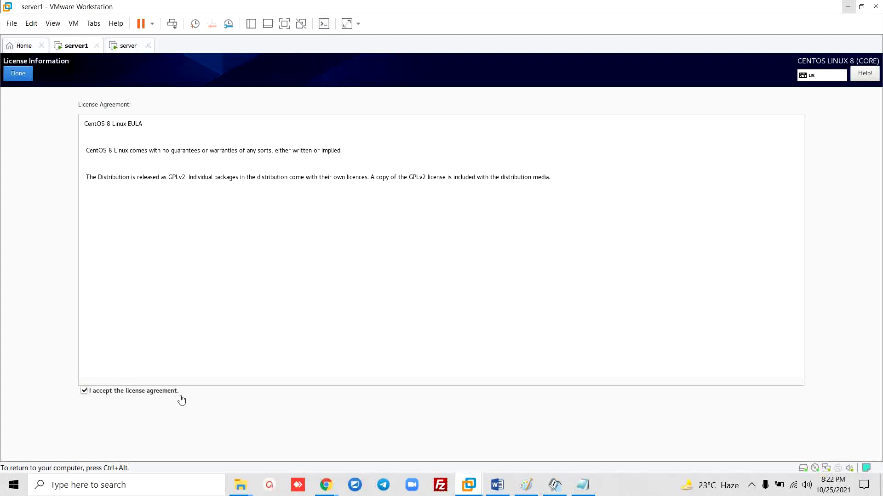
{"action": "left_click", "coordinate": [17, 75]}
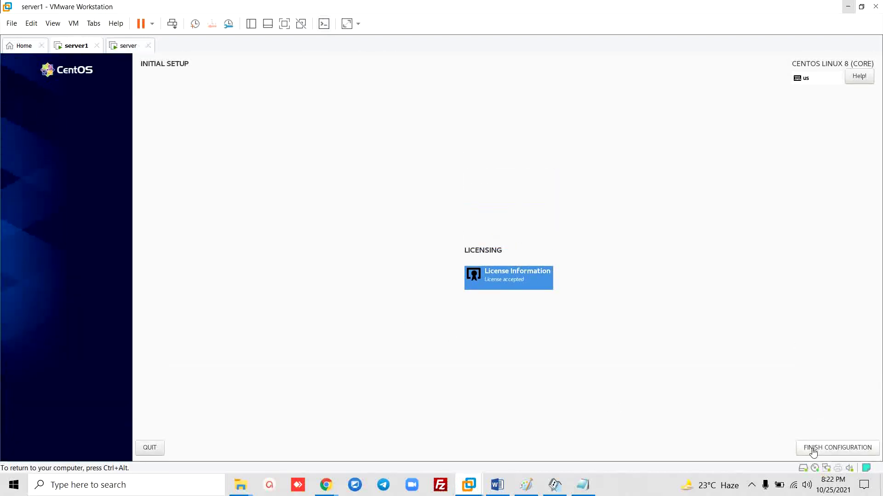
Step: Finish the CentOS initial configuration, then switch back to the Word class notes
{"action": "left_click", "coordinate": [814, 453]}
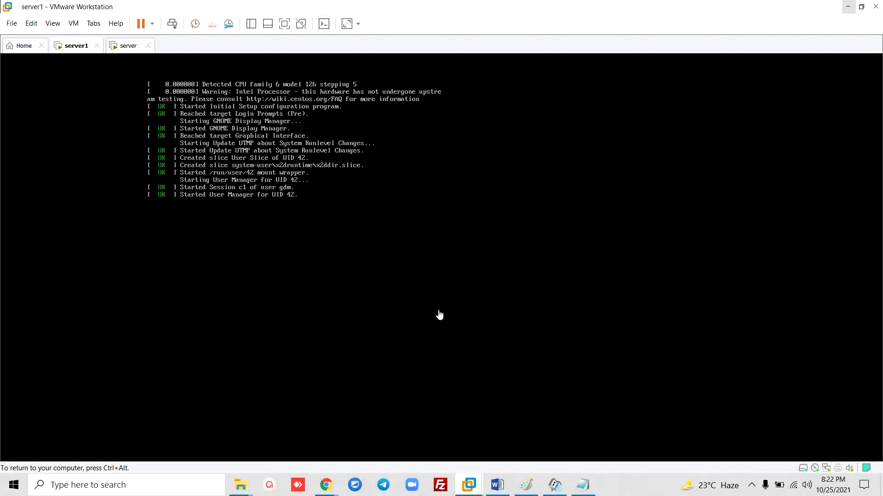
{"action": "key", "text": "ctrl+alt"}
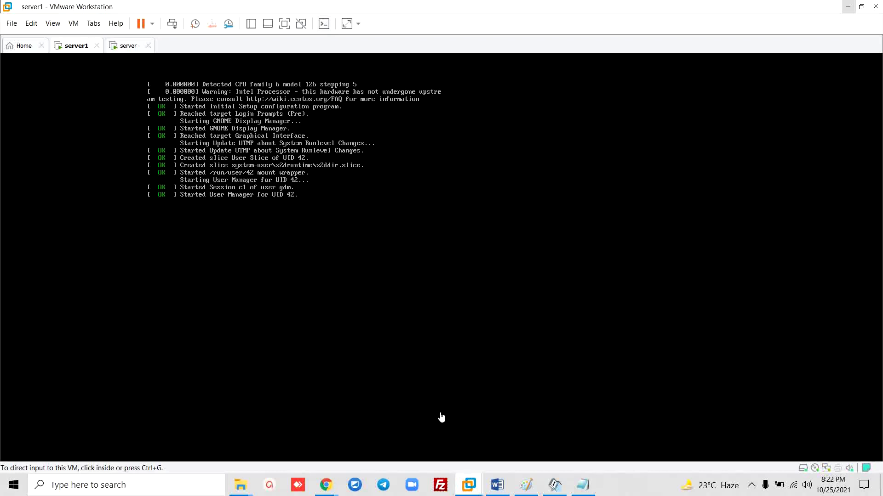
{"action": "left_click", "coordinate": [497, 485]}
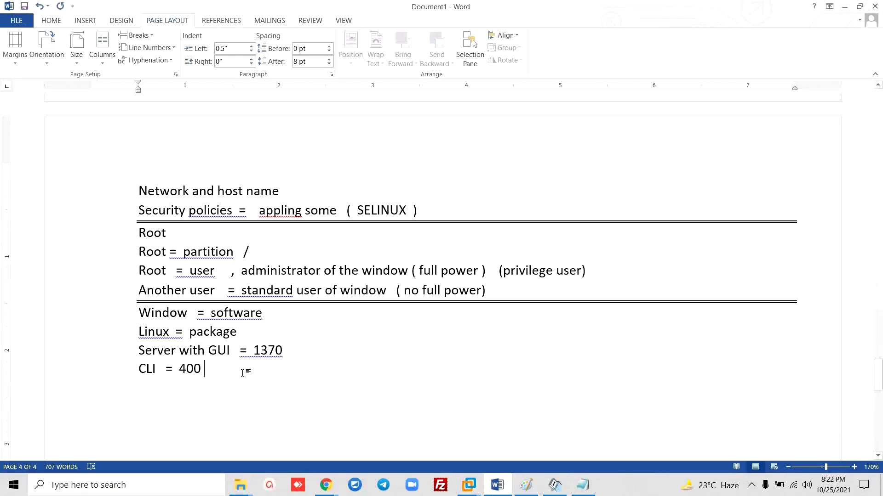
Step: Add a double-line rule from a row of equals signs beneath 'CLI = 400'
{"action": "key", "text": "Return"}
{"action": "key", "text": "Return"}
{"action": "type", "text": "================"}
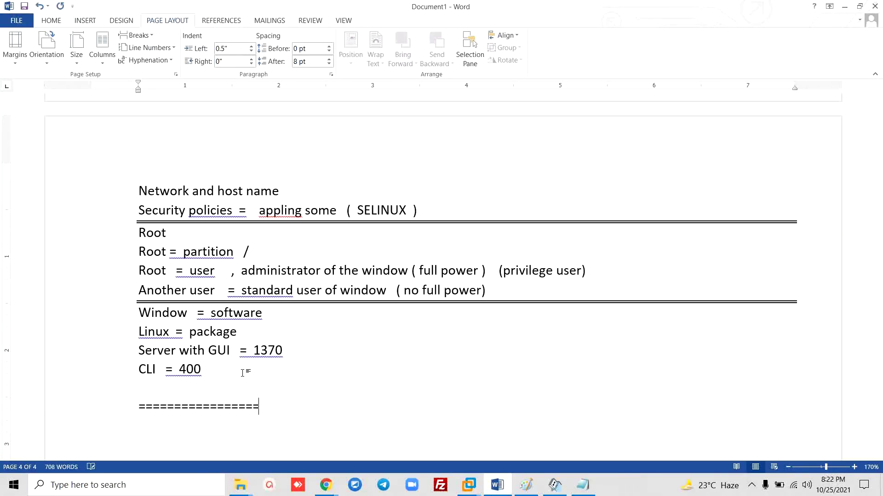
{"action": "type", "text": "==================================="}
{"action": "key", "text": "Return"}
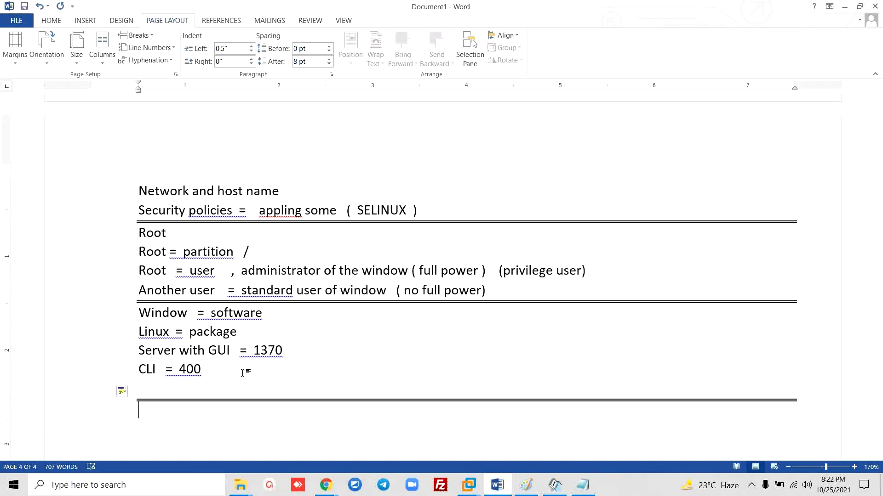
{"action": "key", "text": "Return"}
{"action": "left_click_drag", "start_coordinate": [878, 374], "coordinate": [880, 395]}
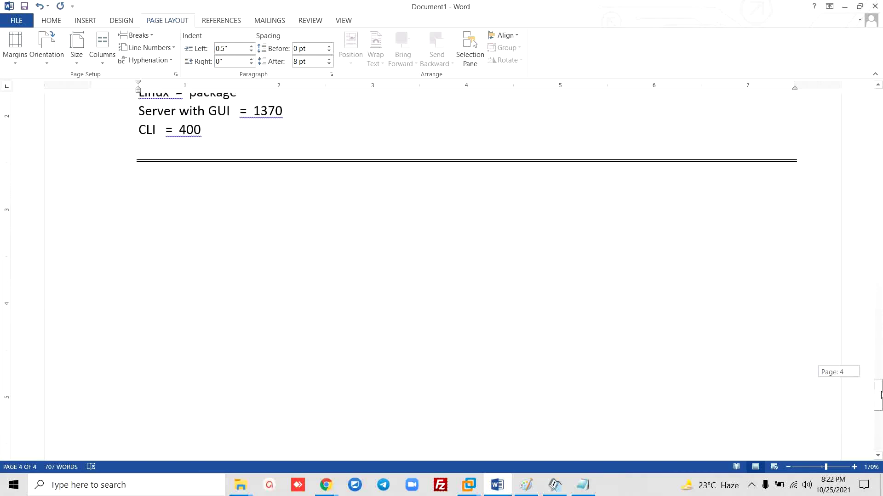
{"action": "left_click", "coordinate": [327, 482]}
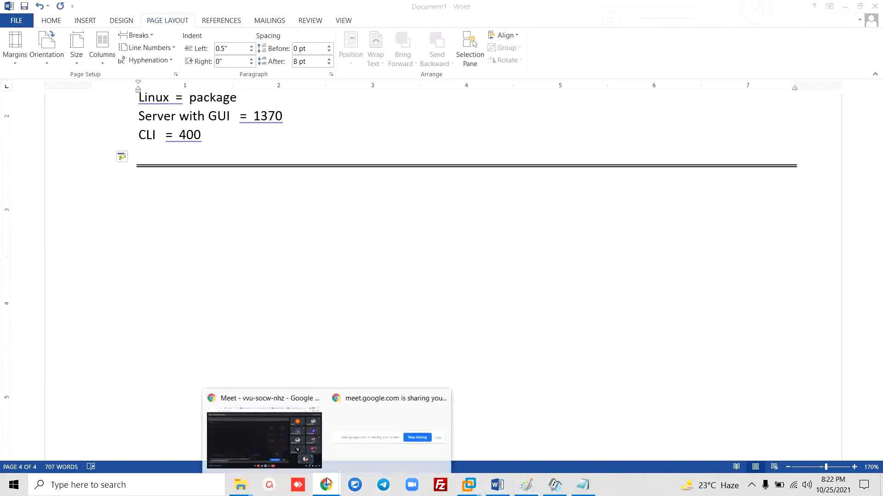
{"action": "mouse_move", "coordinate": [469, 484]}
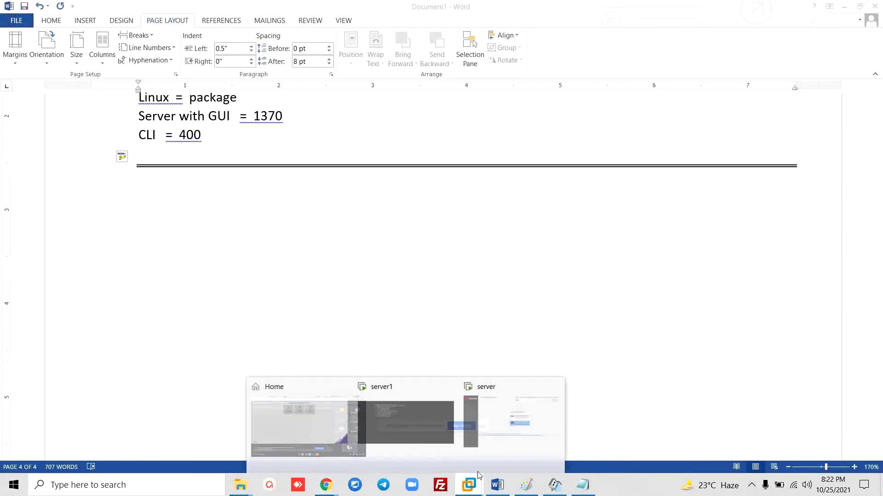
Step: Sign in to server1 as root via 'Not listed?', entering the root password
{"action": "left_click", "coordinate": [492, 415]}
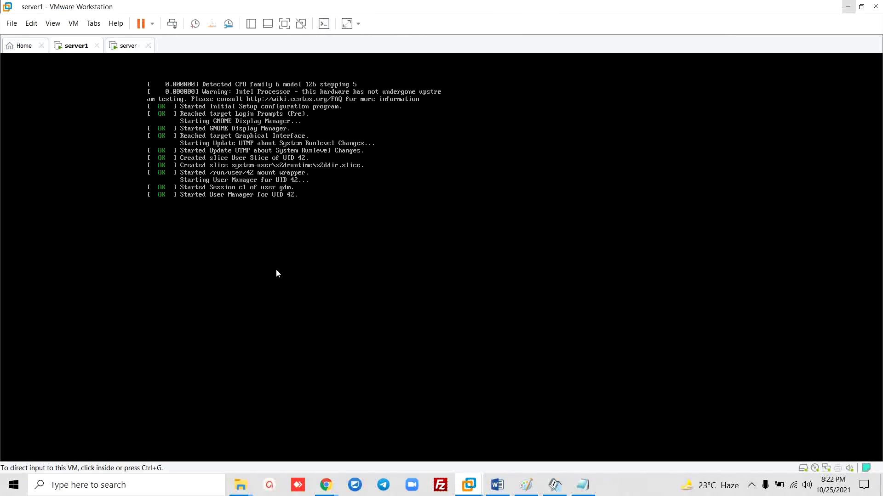
{"action": "left_click", "coordinate": [277, 231]}
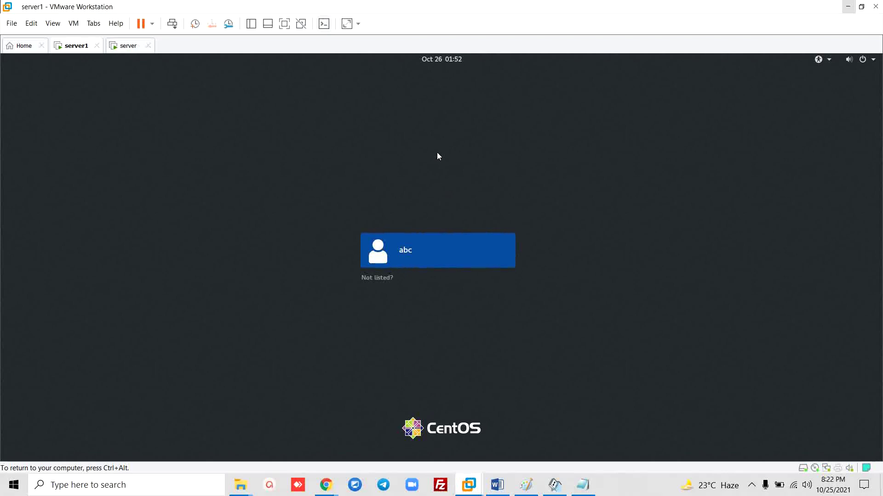
{"action": "left_click", "coordinate": [401, 259]}
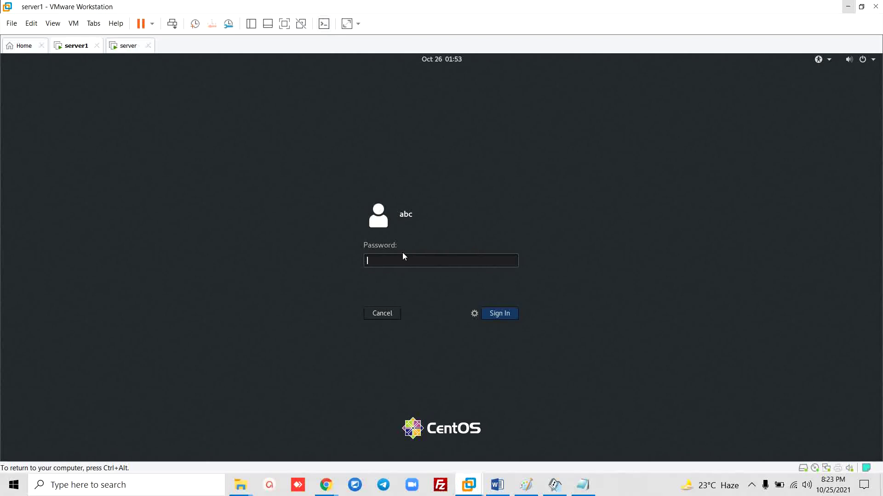
{"action": "left_click", "coordinate": [387, 313]}
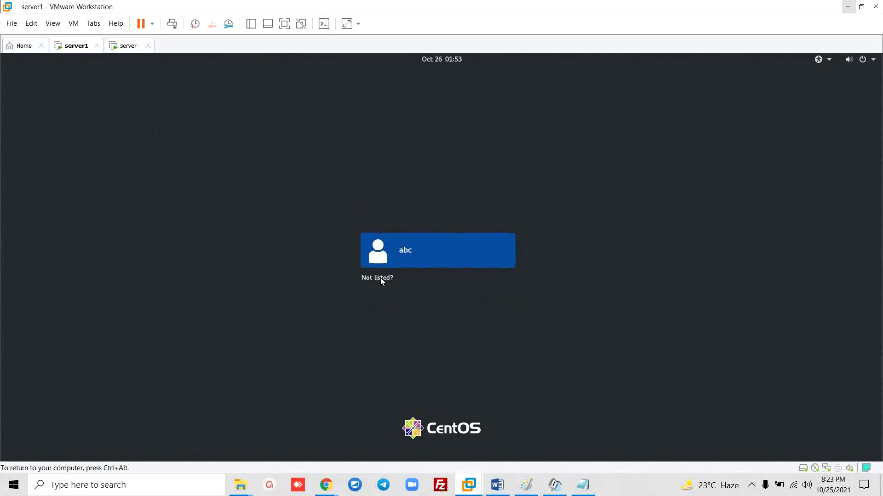
{"action": "left_click", "coordinate": [381, 278]}
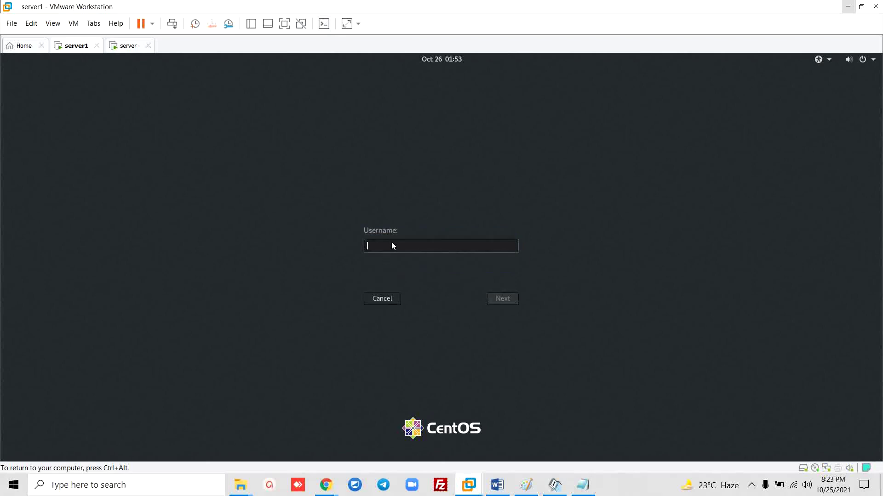
{"action": "key", "text": "Return"}
{"action": "key", "text": "Return"}
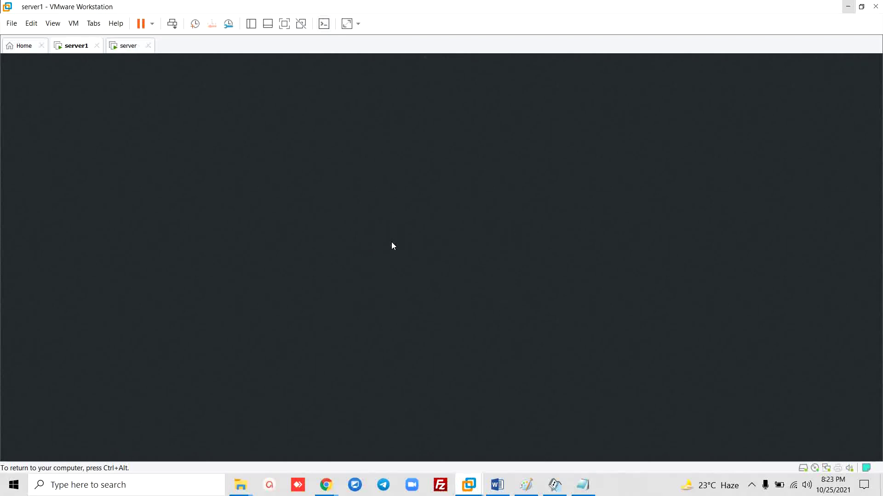
Step: Complete GNOME's first-run setup through Start Using CentOS Linux, then return to Word
{"action": "key", "text": "ctrl+alt"}
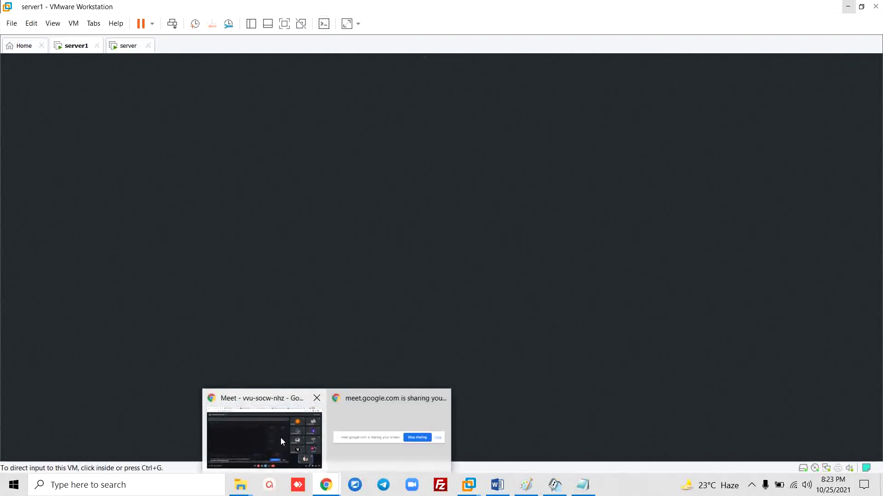
{"action": "left_click", "coordinate": [280, 438]}
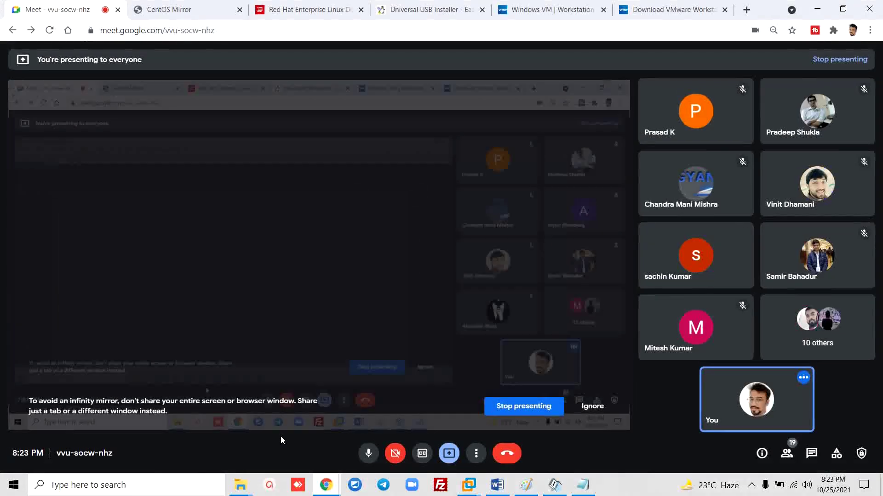
{"action": "left_click", "coordinate": [817, 9]}
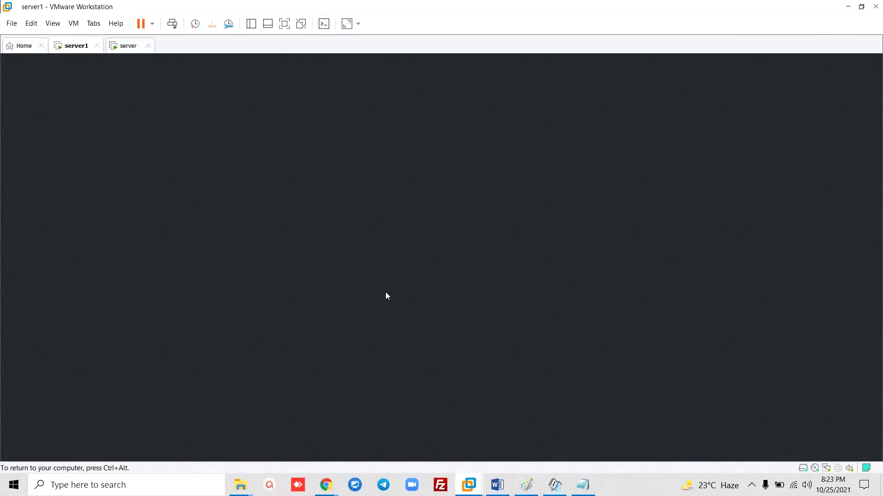
{"action": "left_click", "coordinate": [511, 244]}
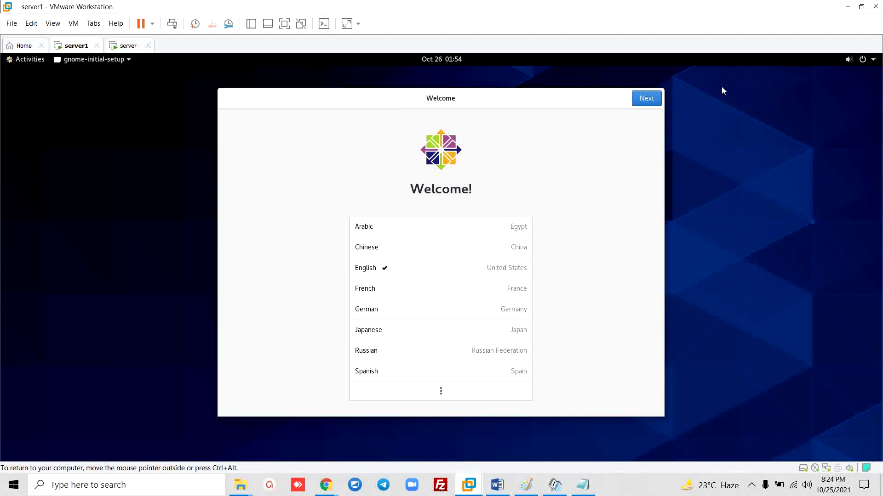
{"action": "left_click", "coordinate": [640, 100]}
{"action": "left_click", "coordinate": [639, 100]}
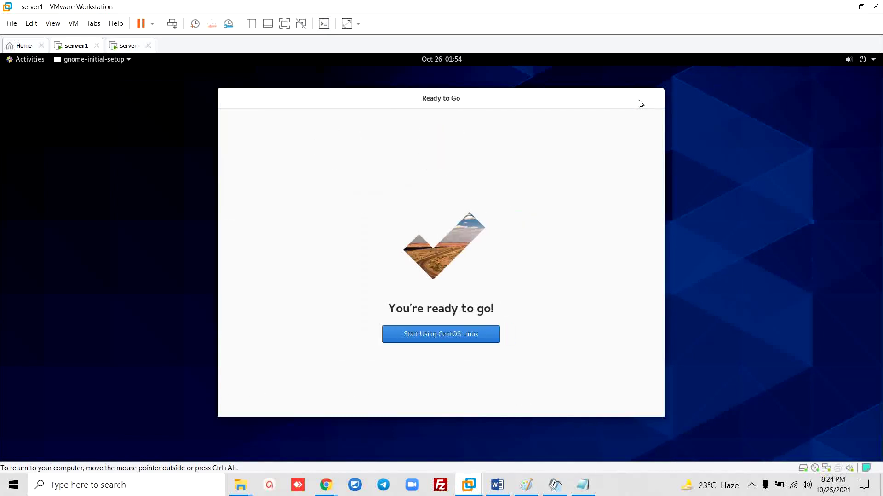
{"action": "left_click", "coordinate": [450, 335]}
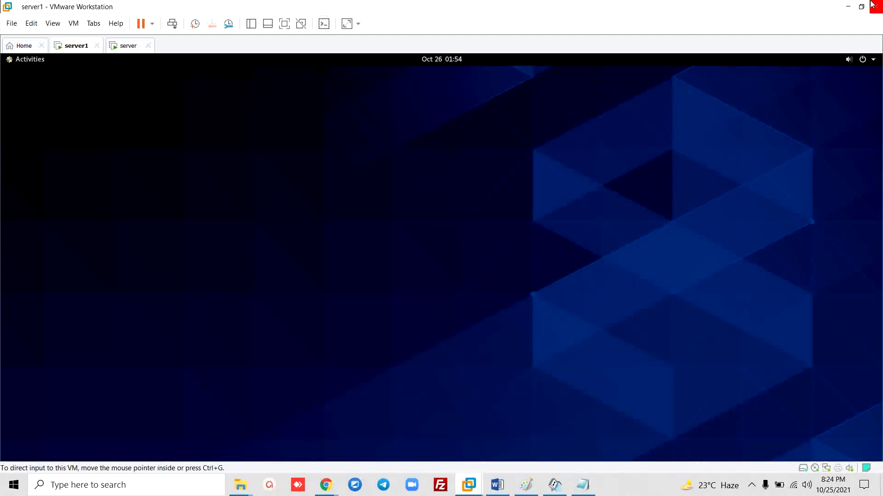
{"action": "left_click", "coordinate": [497, 485]}
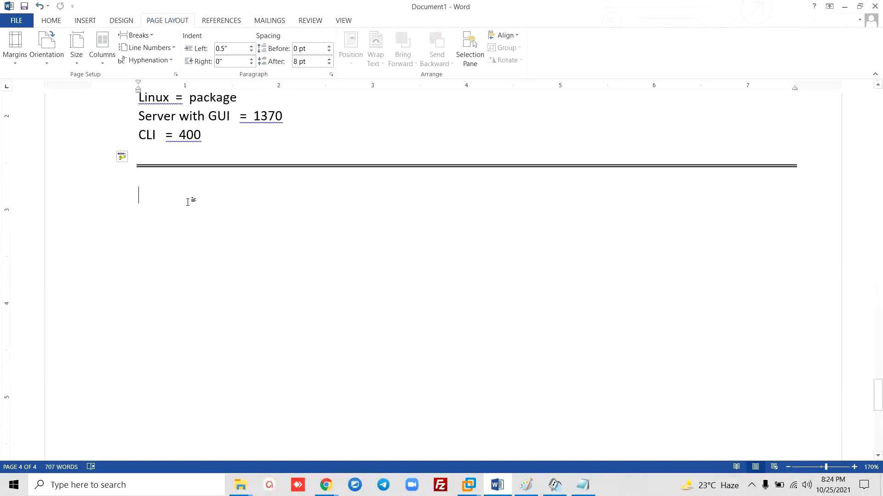
Step: Type the lines 'Today class= Intro , install the OS' and 'practice = 5-6 time (GUI,CLI)'
{"action": "type", "text": "Today "}
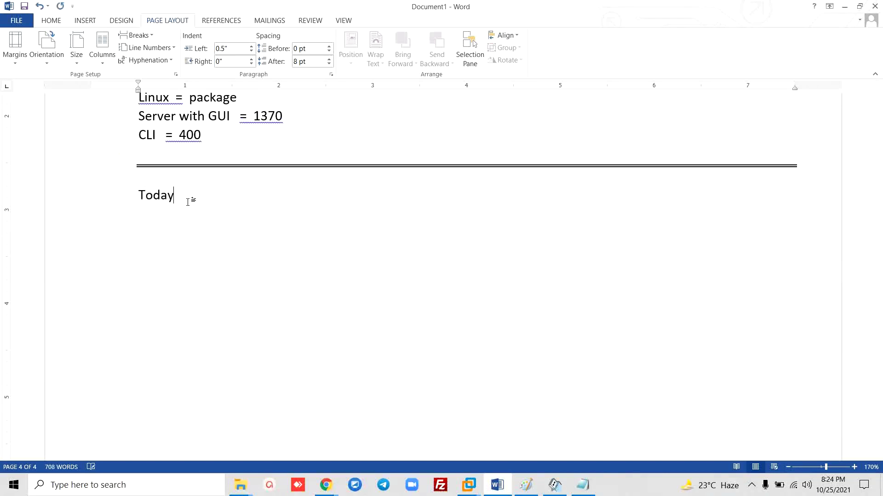
{"action": "type", "text": "class"}
{"action": "type", "text": "= "}
{"action": "type", "text": "I"}
{"action": "type", "text": "ntro "}
{"action": "type", "text": ", "}
{"action": "type", "text": "install "}
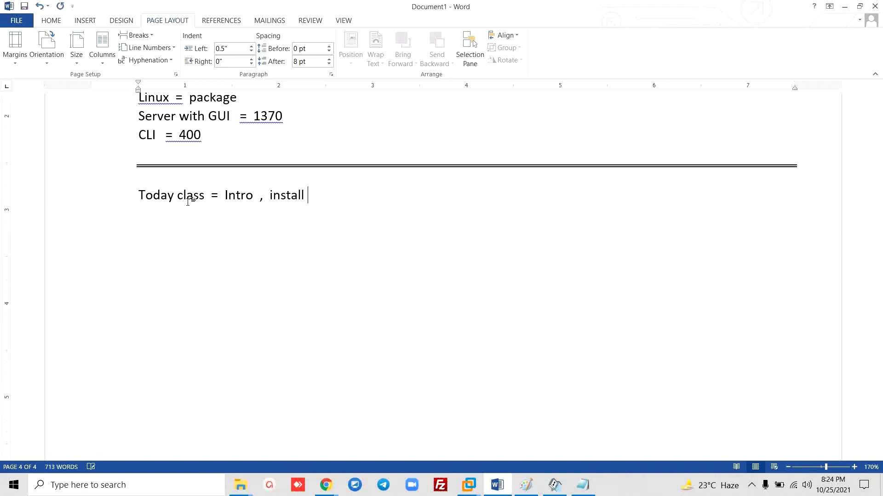
{"action": "type", "text": "the O"}
{"action": "type", "text": "S"}
{"action": "key", "text": "Return"}
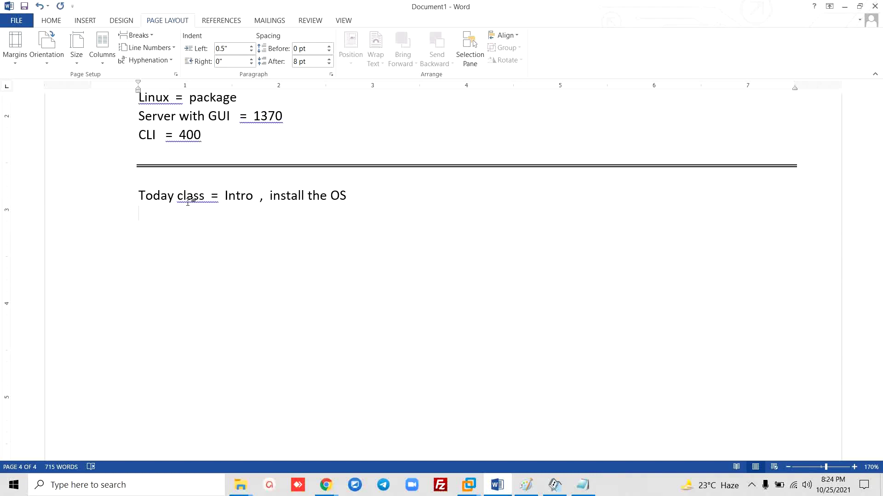
{"action": "type", "text": "pract"}
{"action": "type", "text": "ice = "}
{"action": "type", "text": "5-"}
{"action": "type", "text": "6 time "}
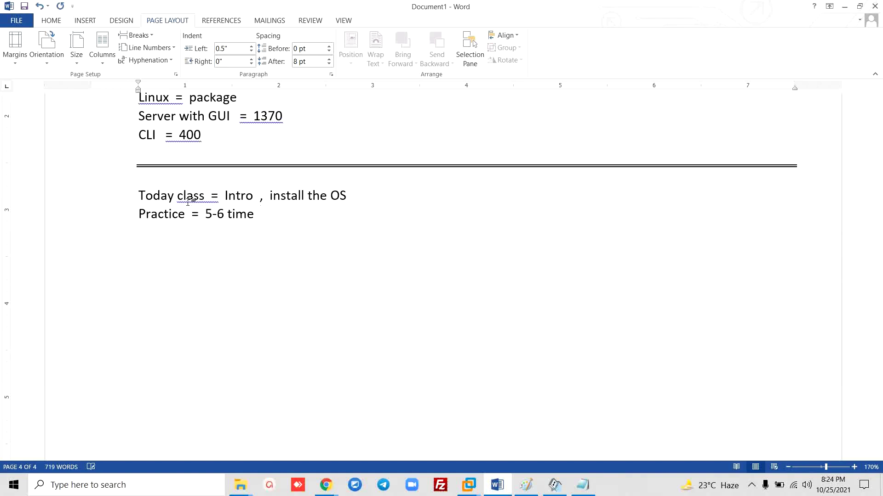
{"action": "type", "text": "("}
{"action": "type", "text": "GUI"}
{"action": "type", "text": ",CL"}
{"action": "type", "text": "I)"}
{"action": "key", "text": "Return"}
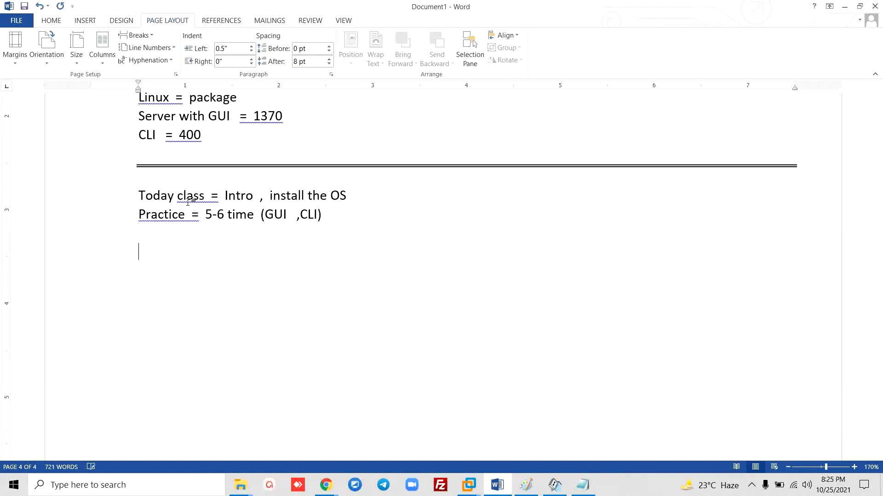
Step: Add a 'Tomorrow = use it , basic commands' line and start a row of equals signs
{"action": "type", "text": "tomm"}
{"action": "key", "text": "BackSpace"}
{"action": "type", "text": "orr"}
{"action": "type", "text": "ow = "}
{"action": "type", "text": "se"}
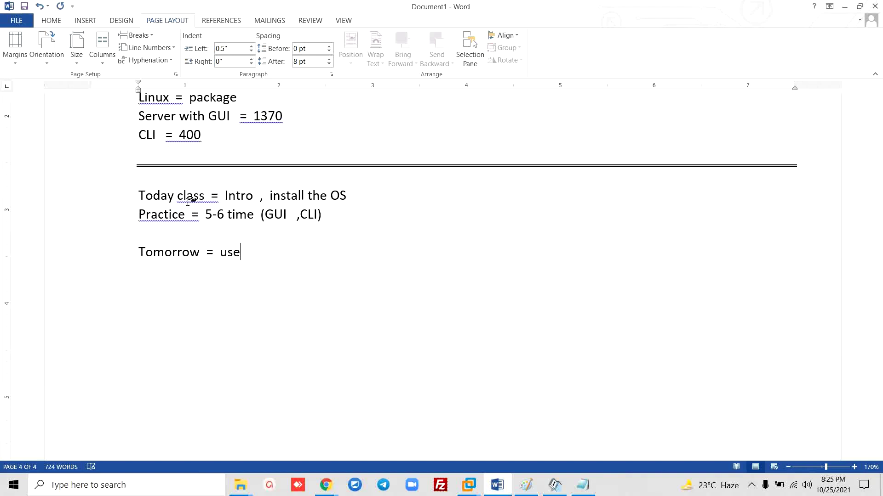
{"action": "type", "text": "it"}
{"action": "type", "text": " ,  bas"}
{"action": "type", "text": "ic cooma"}
{"action": "type", "text": "nds"}
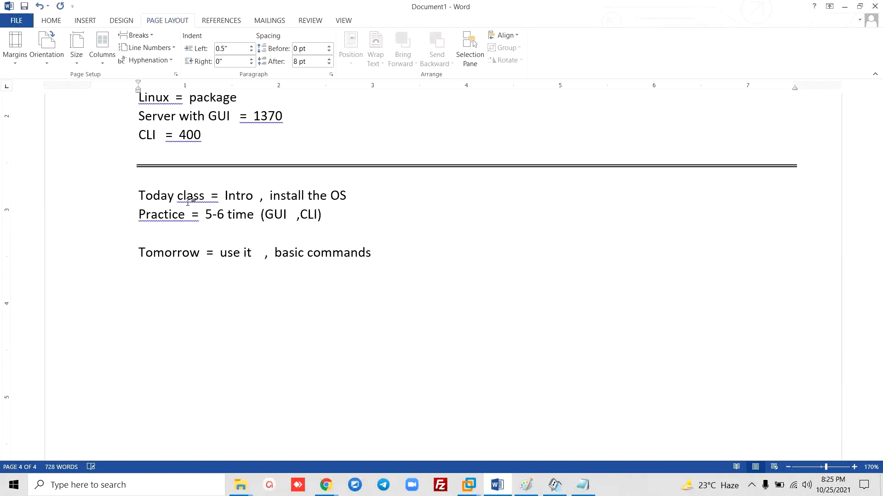
{"action": "key", "text": "Return"}
{"action": "type", "text": "============"}
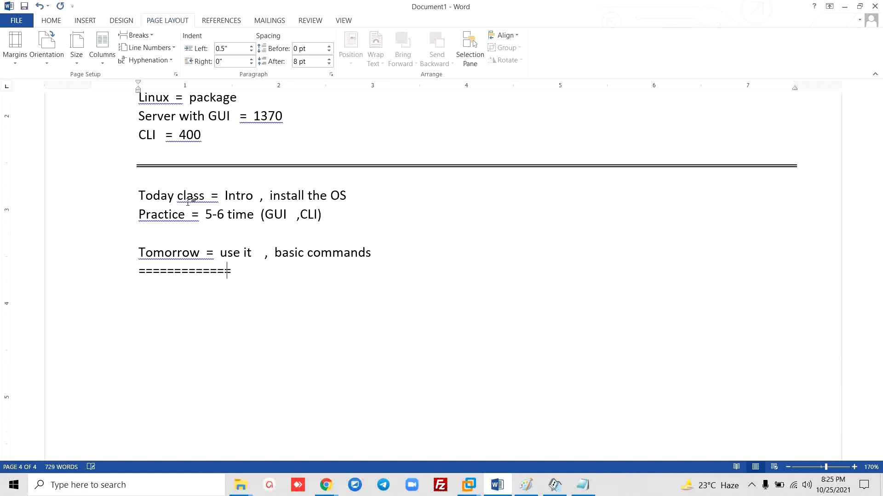
{"action": "type", "text": "==========================================="}
Step: Turn the equals row into a double rule and add 'Fresher , 1-2 year another field'
{"action": "key", "text": "Return"}
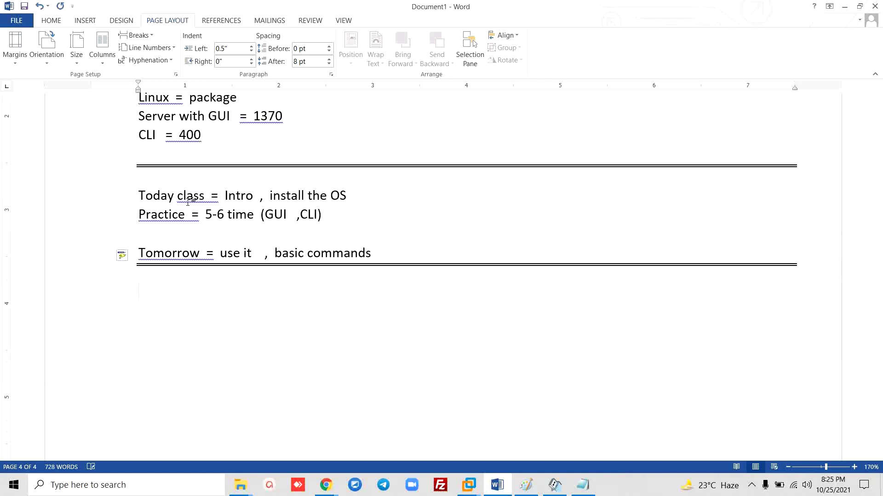
{"action": "type", "text": "fres"}
{"action": "type", "text": "her  ,"}
{"action": "type", "text": "1"}
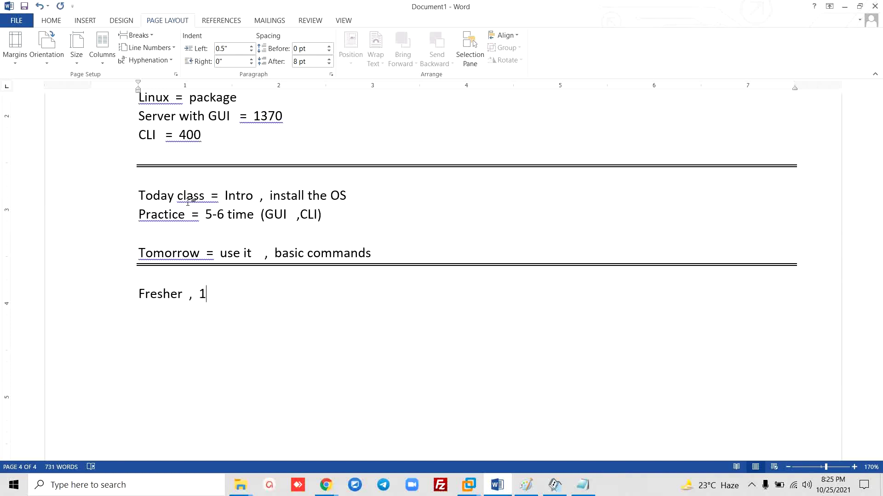
{"action": "type", "text": "2 ye"}
{"action": "type", "text": "art"}
{"action": "key", "text": "BackSpace"}
{"action": "type", "text": "anoth"}
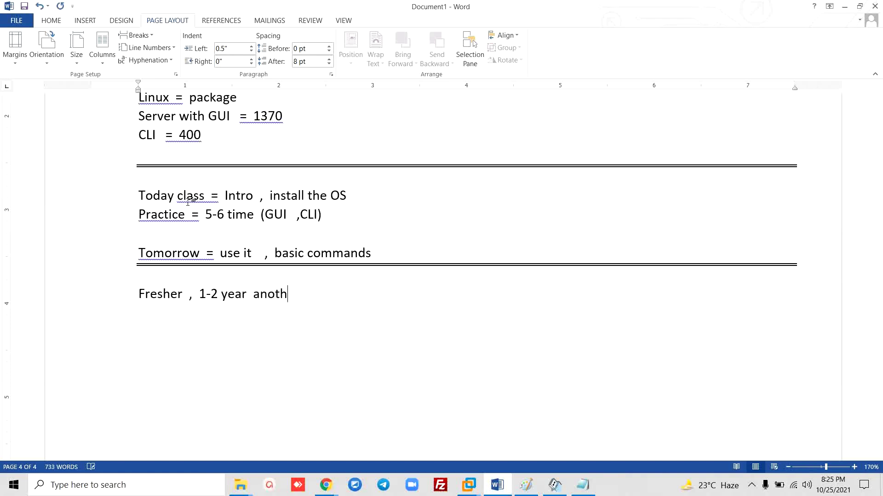
{"action": "type", "text": "er fie"}
{"action": "type", "text": "l"}
{"action": "key", "text": "BackSpace"}
{"action": "type", "text": "d"}
{"action": "key", "text": "Return"}
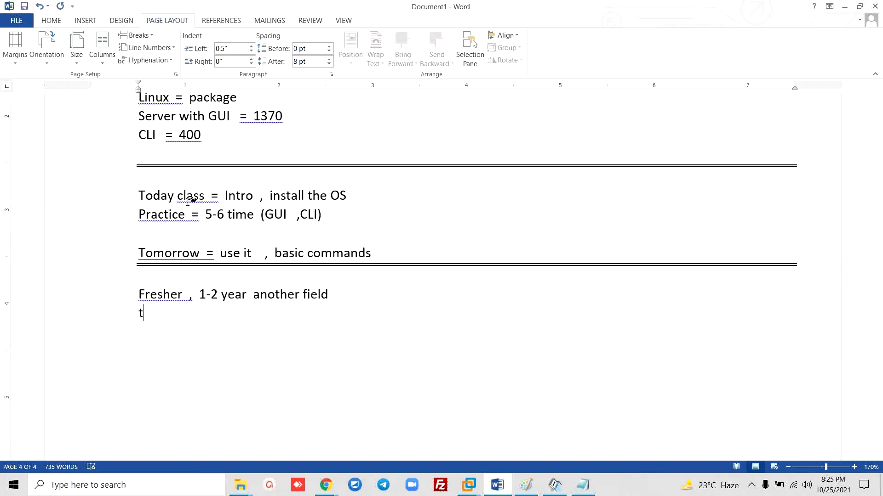
Step: Add the line 'Training = get the job' below the Fresher line
{"action": "type", "text": "raining "}
{"action": "type", "text": " ="}
{"action": "type", "text": "  get "}
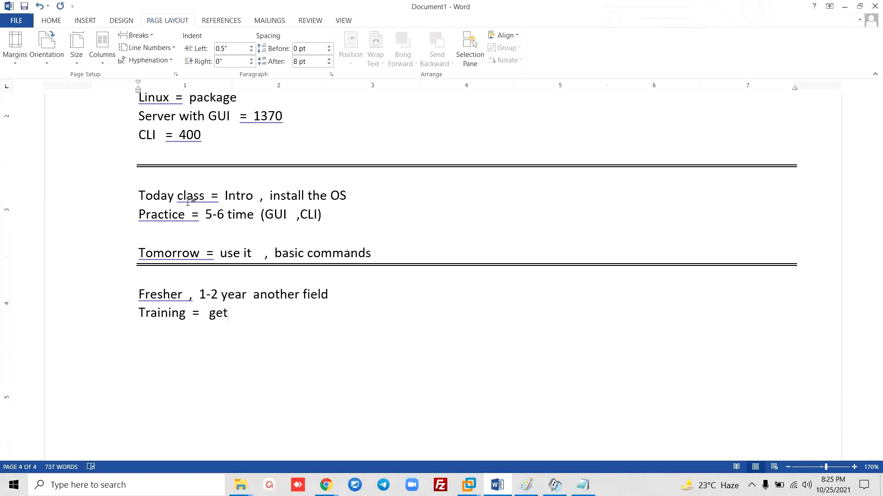
{"action": "type", "text": "the "}
{"action": "type", "text": "jon"}
{"action": "key", "text": "BackSpace"}
{"action": "type", "text": "b"}
{"action": "key", "text": "Return"}
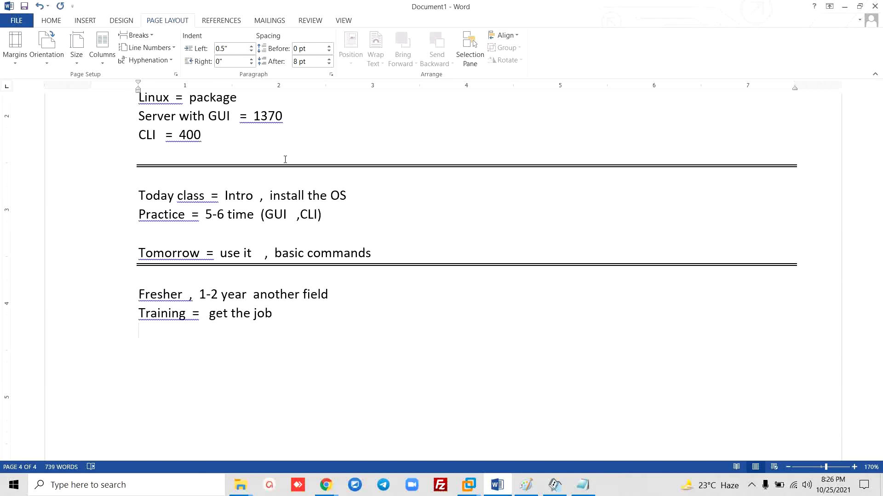
{"action": "left_click", "coordinate": [844, 6]}
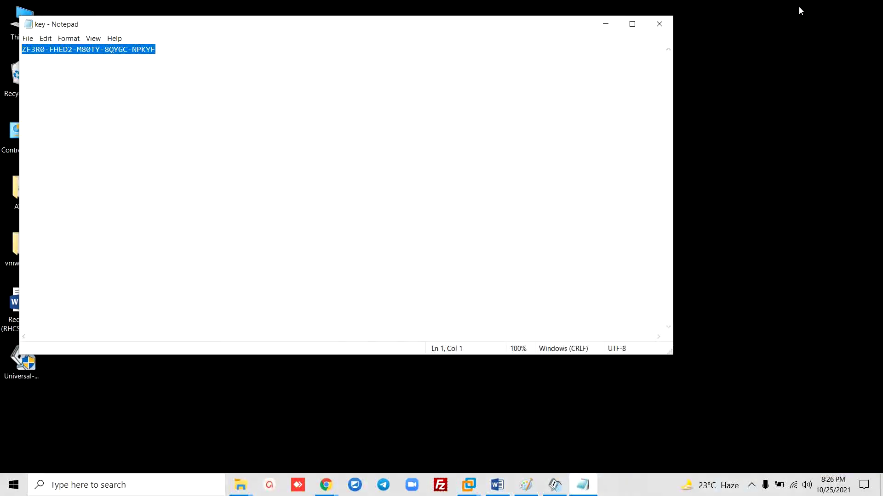
{"action": "left_click", "coordinate": [660, 28]}
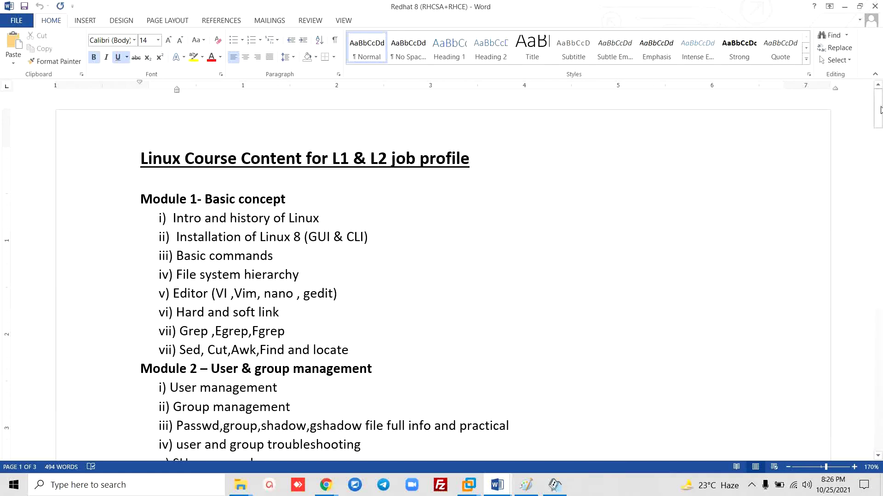
{"action": "mouse_move", "coordinate": [880, 110]}
{"action": "left_mouse_down"}
{"action": "mouse_move", "coordinate": [881, 309]}
{"action": "mouse_move", "coordinate": [866, 4]}
{"action": "left_mouse_up"}
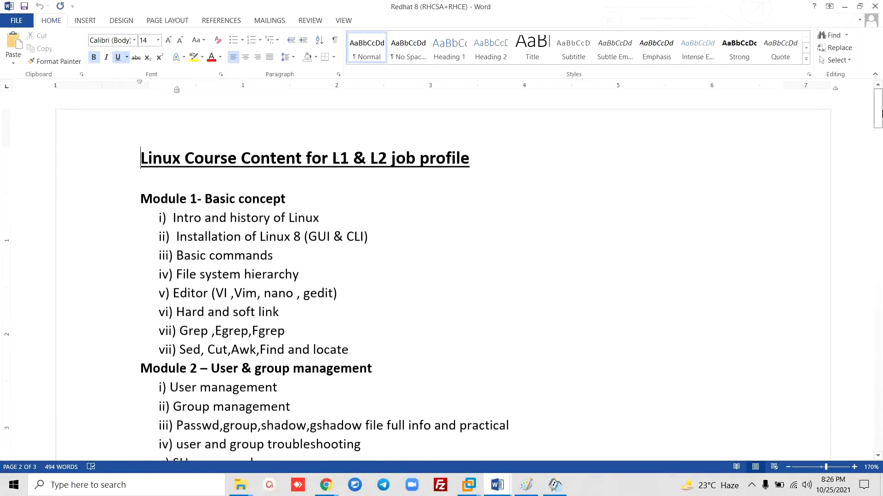
{"action": "key", "text": "alt+Tab"}
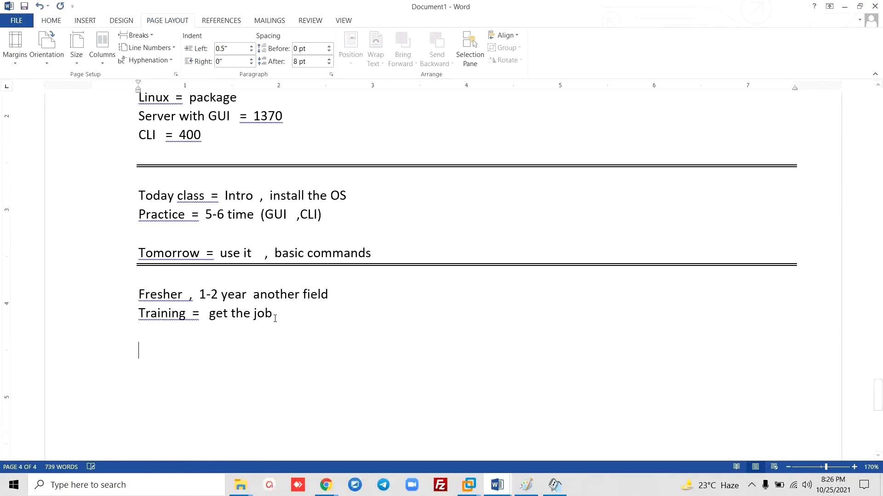
Step: Type the lines 'Time = 7-8:30 (mon -fri)' and '35 class (december start)'
{"action": "type", "text": "time "}
{"action": "type", "text": " ="}
{"action": "type", "text": "7-8"}
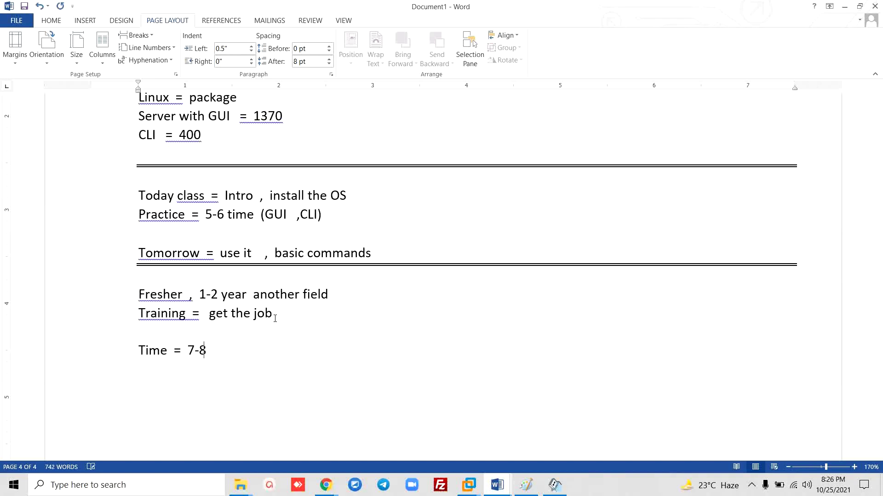
{"action": "type", "text": "30 "}
{"action": "type", "text": "( "}
{"action": "type", "text": "mon -"}
{"action": "type", "text": "fri "}
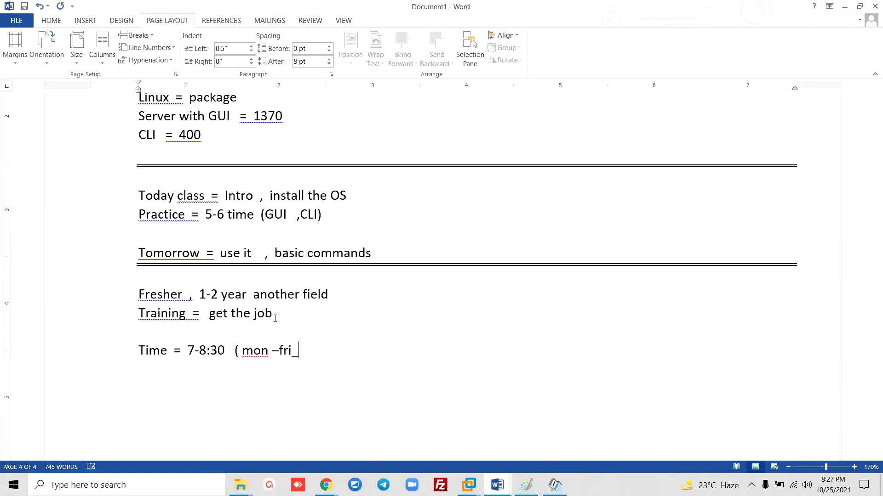
{"action": "type", "text": ")"}
{"action": "key", "text": "Return"}
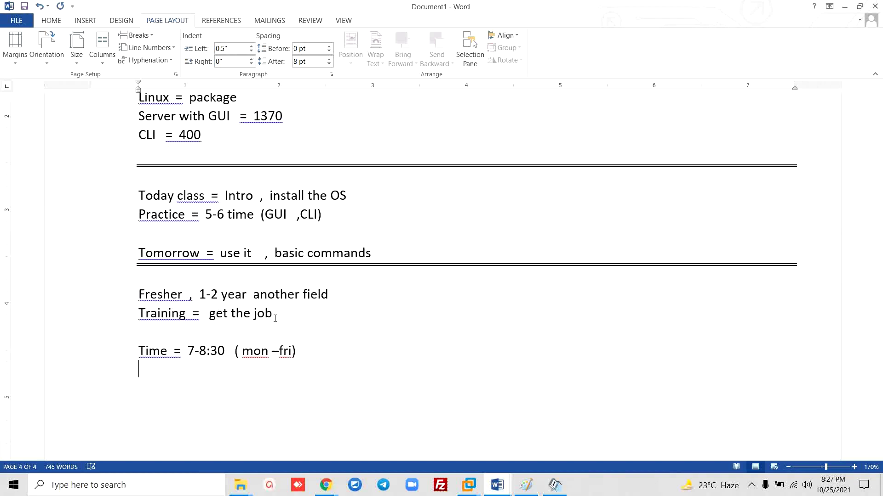
{"action": "type", "text": "3"}
{"action": "type", "text": "5 vla"}
{"action": "key", "text": "BackSpace"}
{"action": "key", "text": "BackSpace"}
{"action": "key", "text": "BackSpace"}
{"action": "type", "text": "cla"}
{"action": "type", "text": "ss"}
{"action": "type", "text": "   ("}
{"action": "type", "text": "dece"}
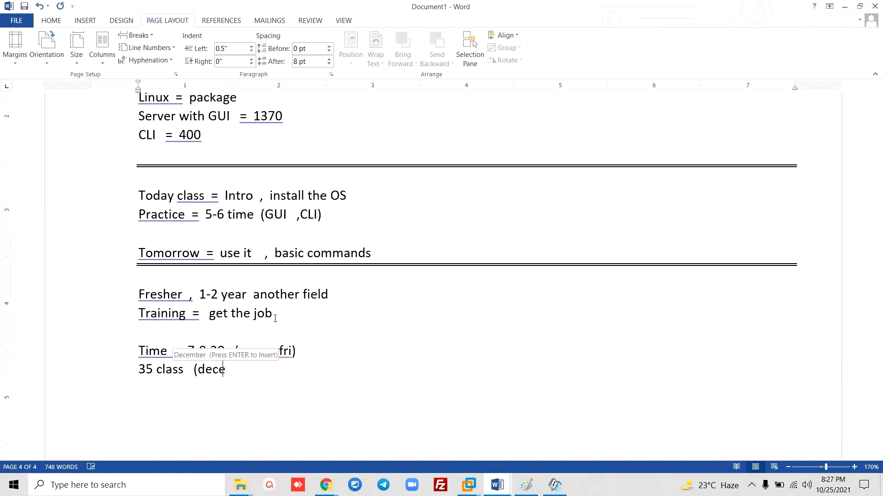
{"action": "type", "text": "mbe"}
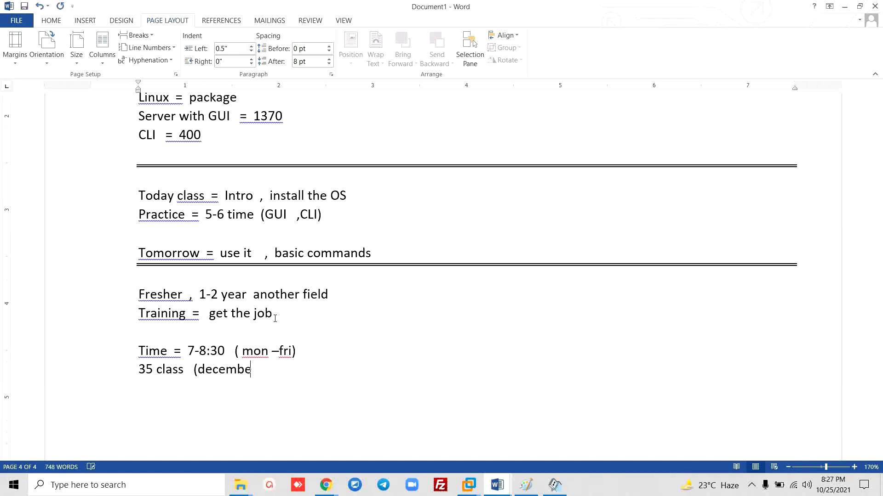
{"action": "type", "text": "r s"}
{"action": "type", "text": "tart )"}
{"action": "key", "text": "Return"}
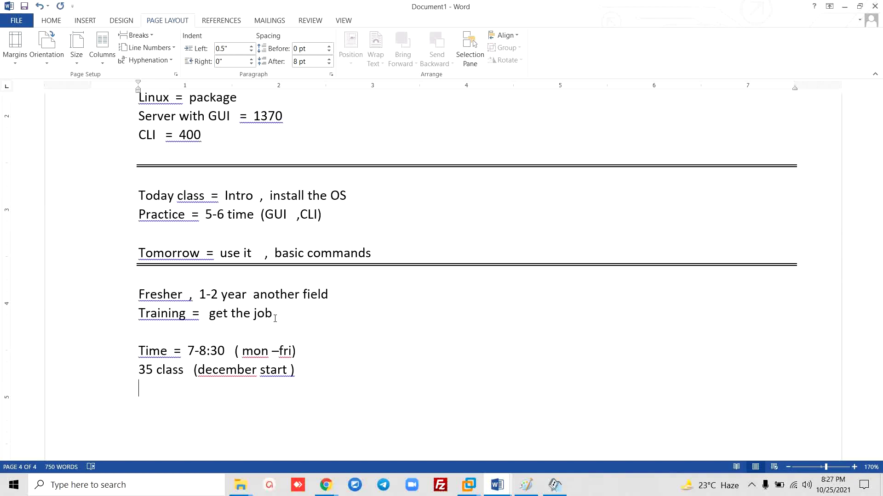
Step: Add 'Nov = ready give the interview' followed by a double-line divider
{"action": "type", "text": "nov  "}
{"action": "type", "text": "= re"}
{"action": "type", "text": "ady  "}
{"action": "type", "text": "give"}
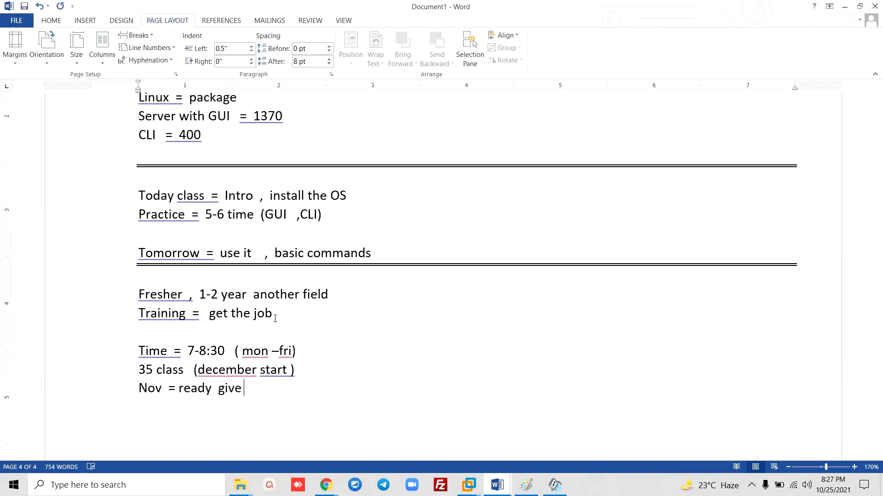
{"action": "type", "text": " the in"}
{"action": "type", "text": "tervi"}
{"action": "type", "text": "ew"}
{"action": "key", "text": "Return"}
{"action": "type", "text": "="}
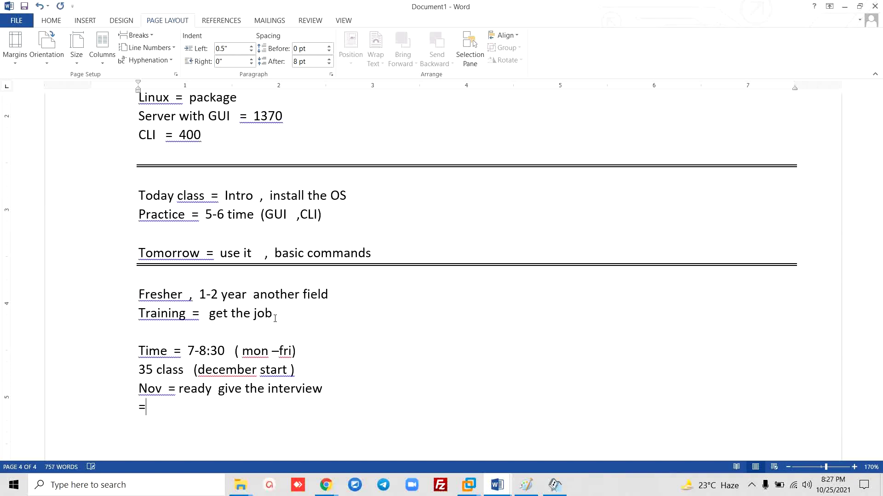
{"action": "type", "text": "============================"}
{"action": "key", "text": "Return"}
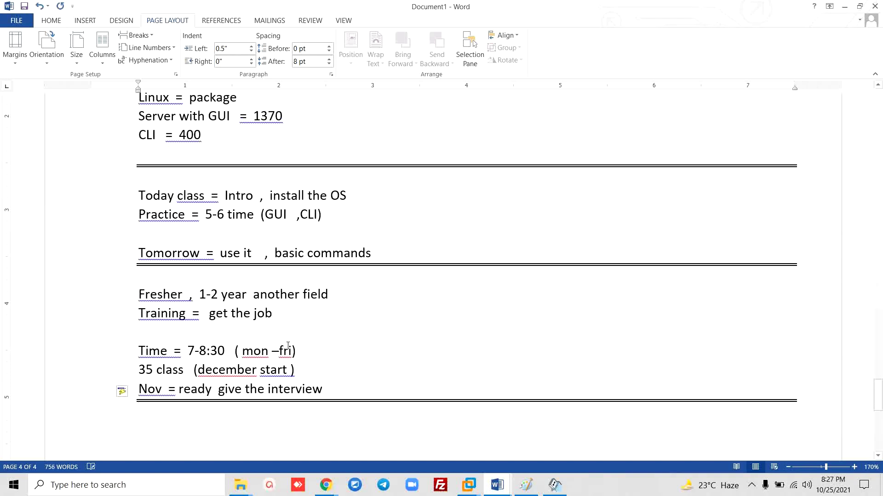
Step: Type 'Free , tomorrow' below the latest double divider
{"action": "left_click_drag", "start_coordinate": [879, 389], "coordinate": [880, 407]}
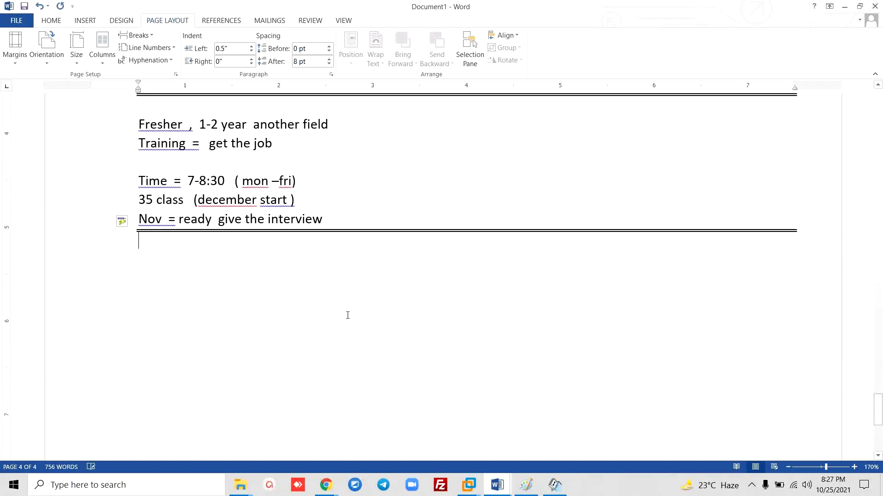
{"action": "type", "text": "free   "}
{"action": "type", "text": ", "}
{"action": "type", "text": "t"}
{"action": "type", "text": "o"}
{"action": "type", "text": "moe"}
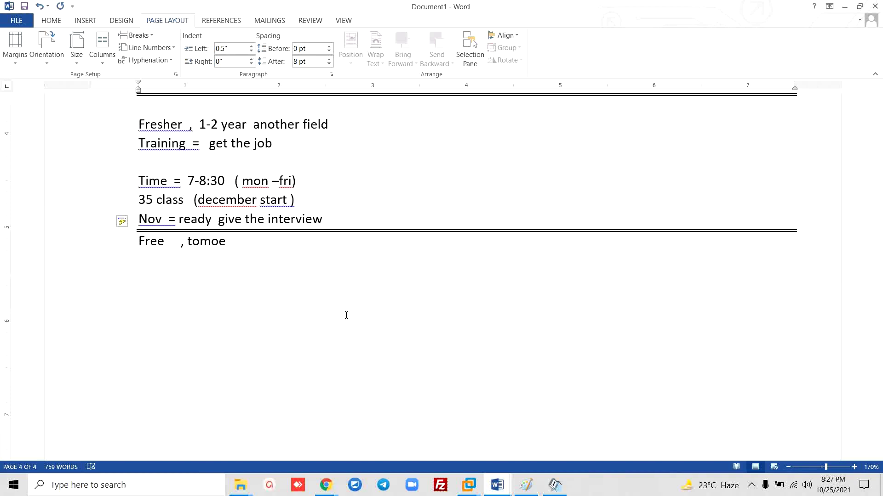
{"action": "key", "text": "BackSpace"}
{"action": "type", "text": "rroww"}
{"action": "key", "text": "BackSpace"}
Step: After briefly checking the Meet call, add a 'RHEL , CENTOS' line beneath it
{"action": "left_click", "coordinate": [326, 485]}
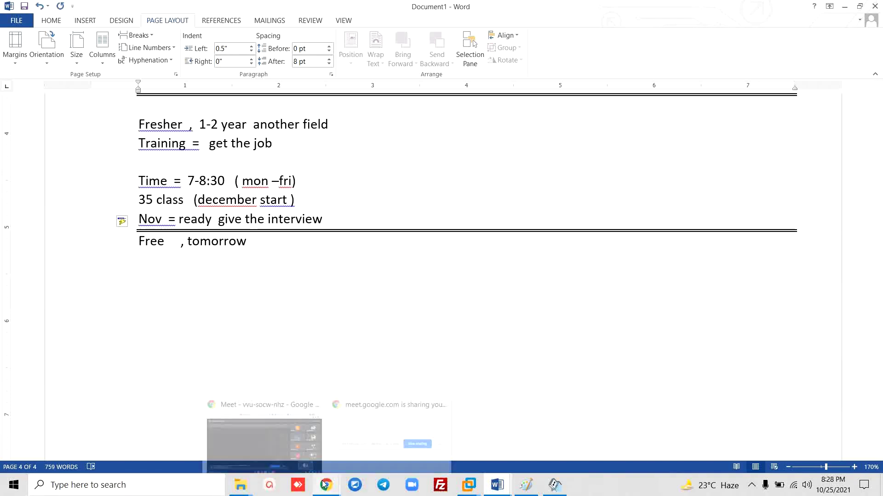
{"action": "left_click", "coordinate": [276, 439]}
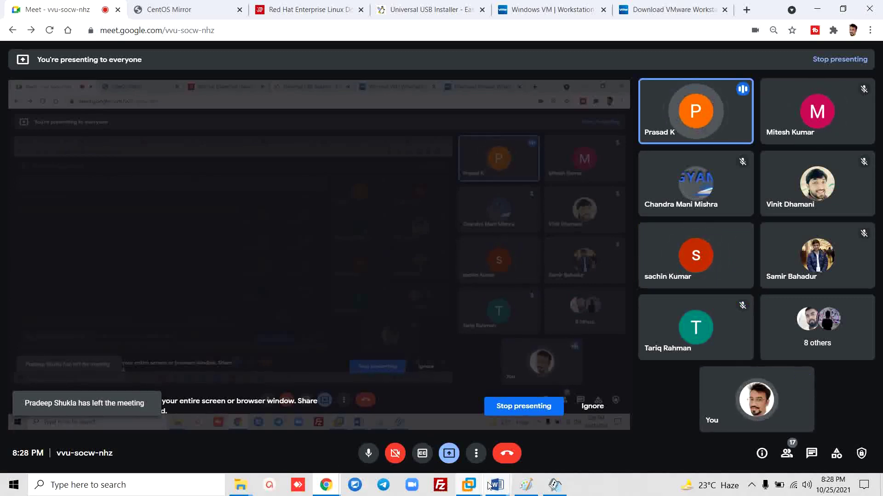
{"action": "mouse_move", "coordinate": [496, 485]}
{"action": "left_click", "coordinate": [474, 432]}
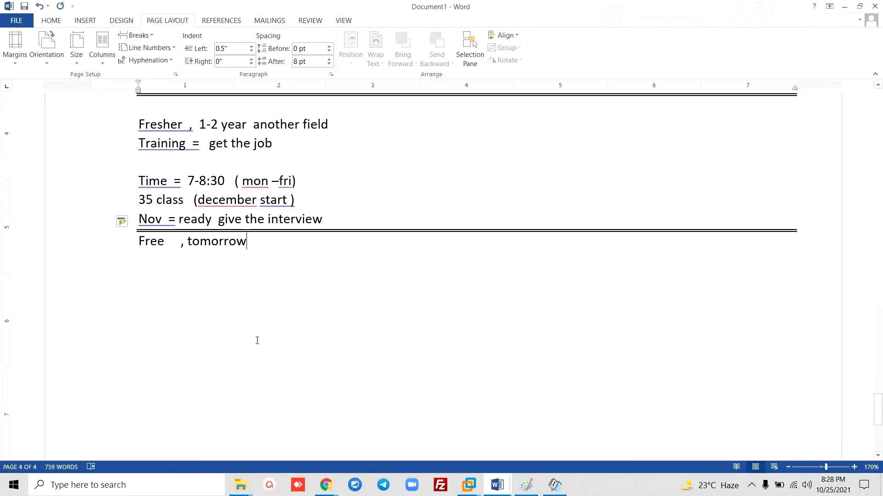
{"action": "key", "text": "Return"}
{"action": "type", "text": "RH"}
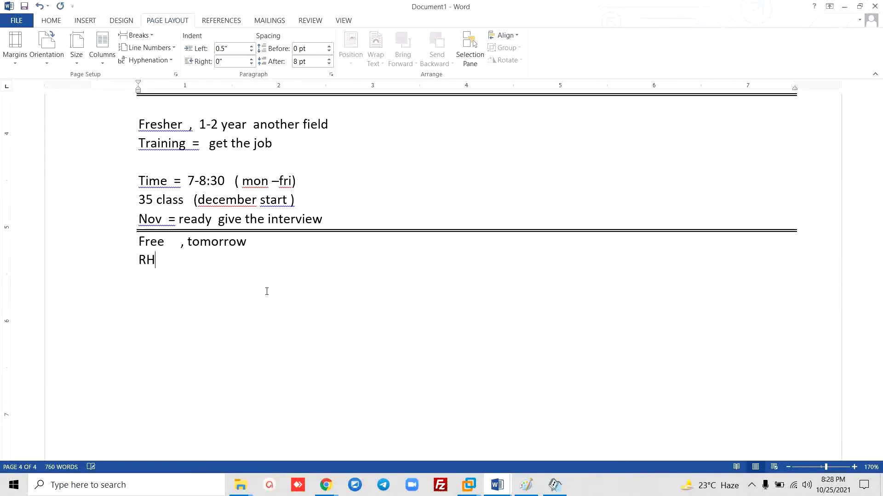
{"action": "type", "text": "EL  , "}
{"action": "type", "text": "CENTOS"}
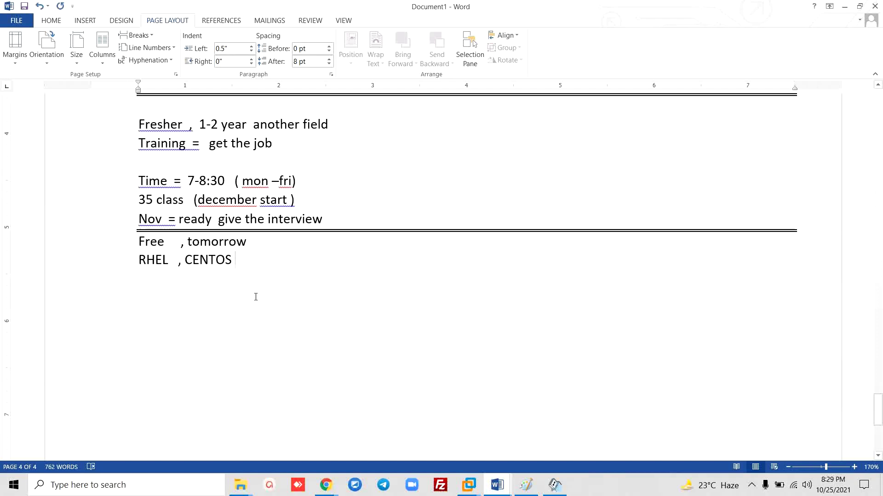
Step: End the Google Meet class call for everyone, then bring up the screen recorder's controls
{"action": "left_click", "coordinate": [326, 485]}
{"action": "left_click", "coordinate": [255, 440]}
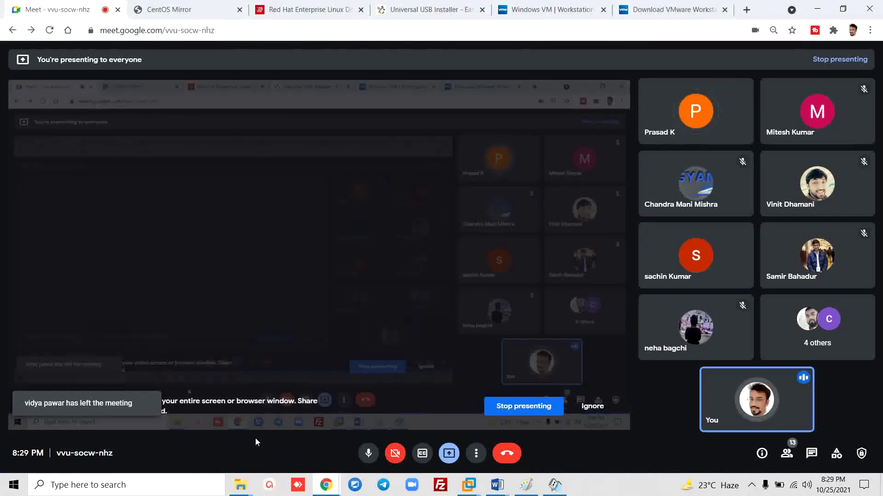
{"action": "left_click", "coordinate": [506, 453]}
{"action": "left_click", "coordinate": [502, 274]}
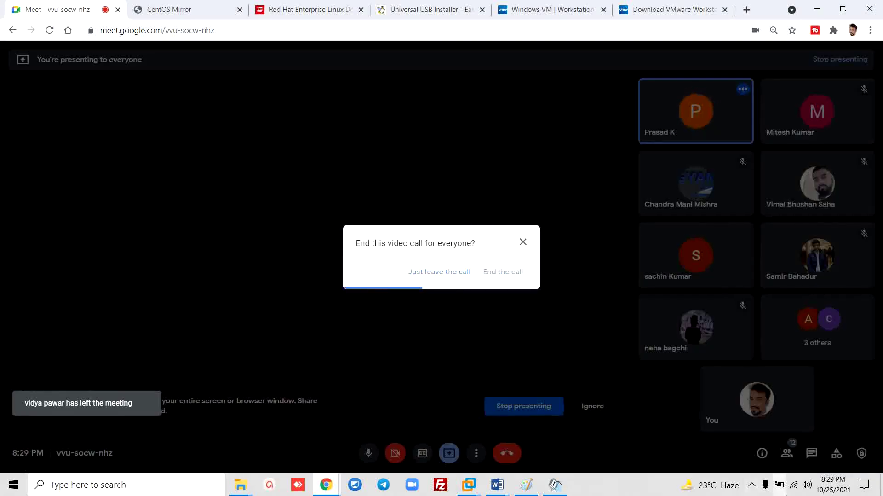
{"action": "left_click", "coordinate": [751, 485]}
{"action": "left_click", "coordinate": [753, 460]}
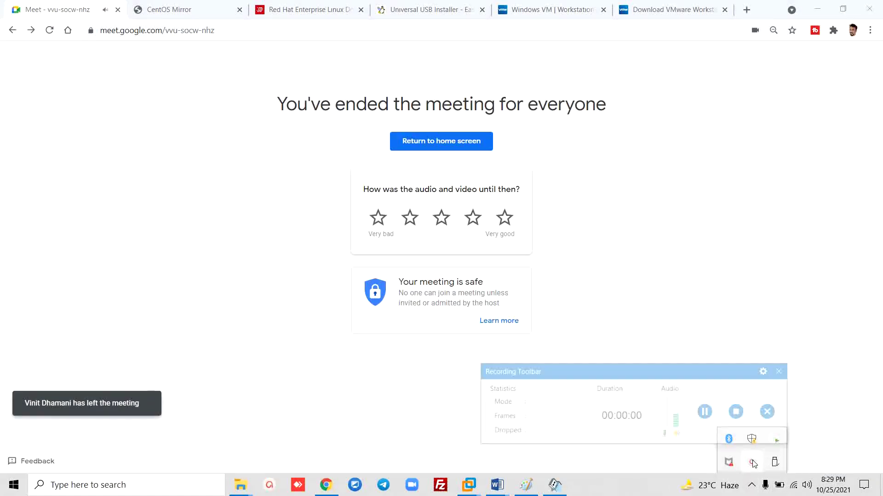